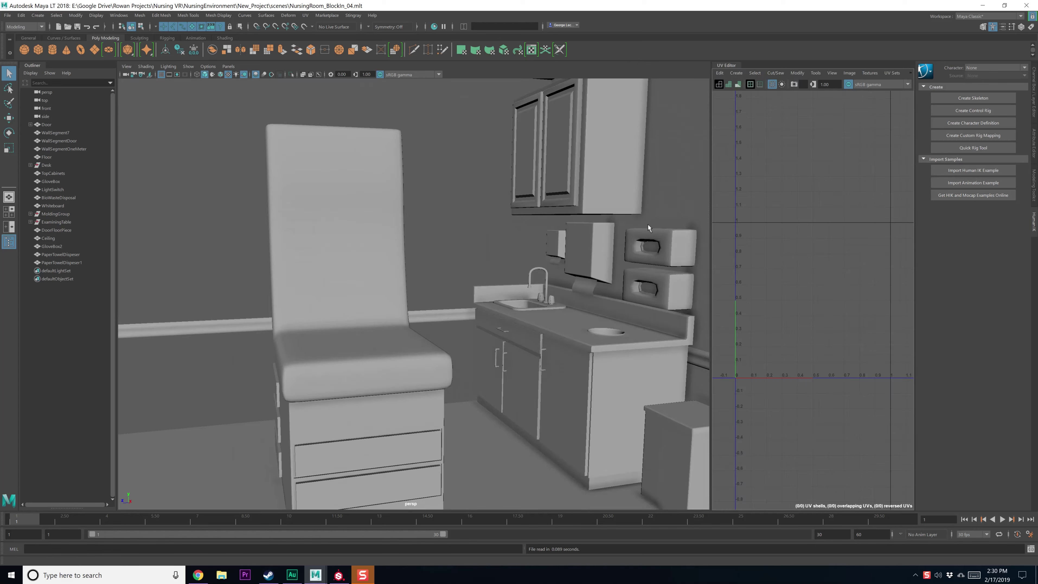
Examine the nursing room model around the exam table, cabinets and door, and select the light switch to show its UVs
scroll(530, 249, "down", 3)
middle_click_drag(498, 234, 422, 280, "alt")
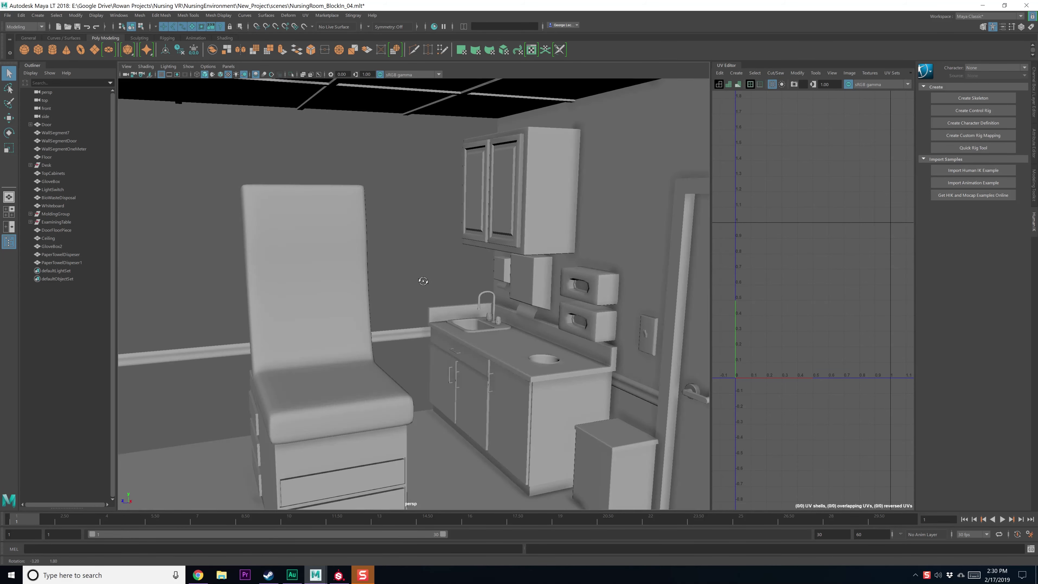
left_click_drag(422, 281, 442, 286, "alt")
middle_click_drag(516, 324, 424, 247, "alt")
scroll(423, 246, "down", 5)
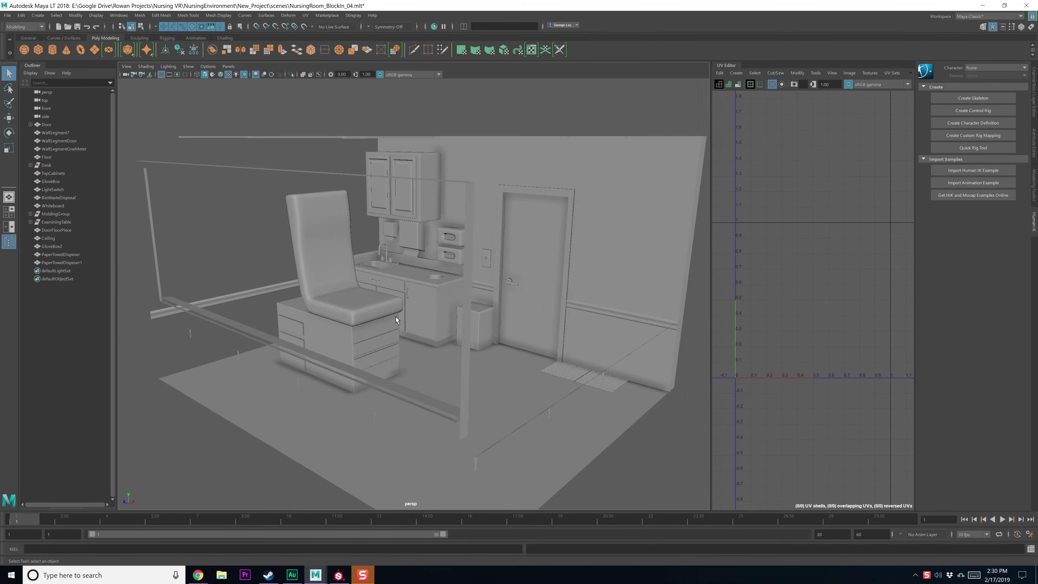
scroll(398, 315, "up", 6)
left_click_drag(438, 286, 439, 303, "alt")
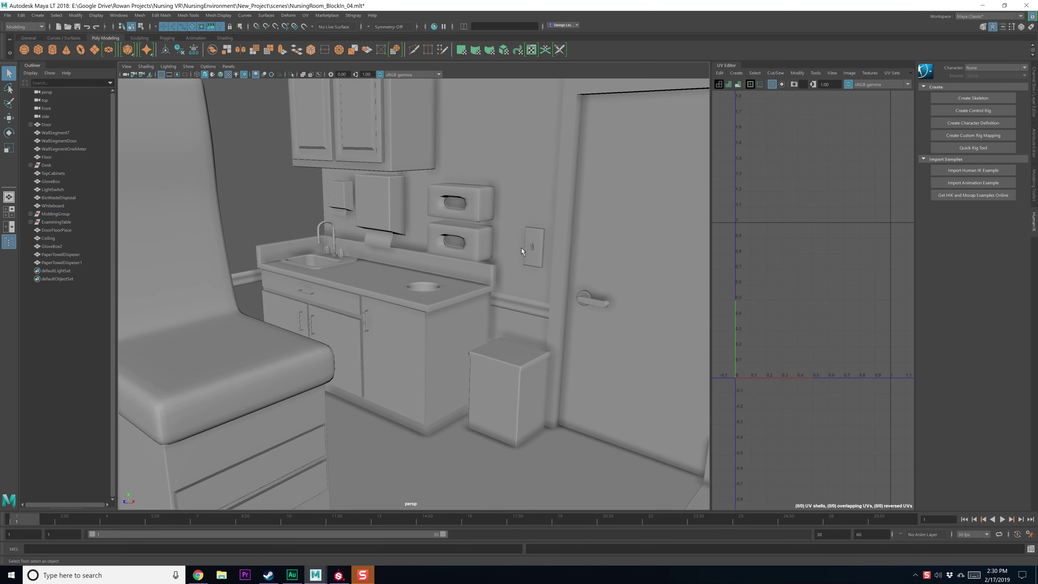
left_click(531, 248)
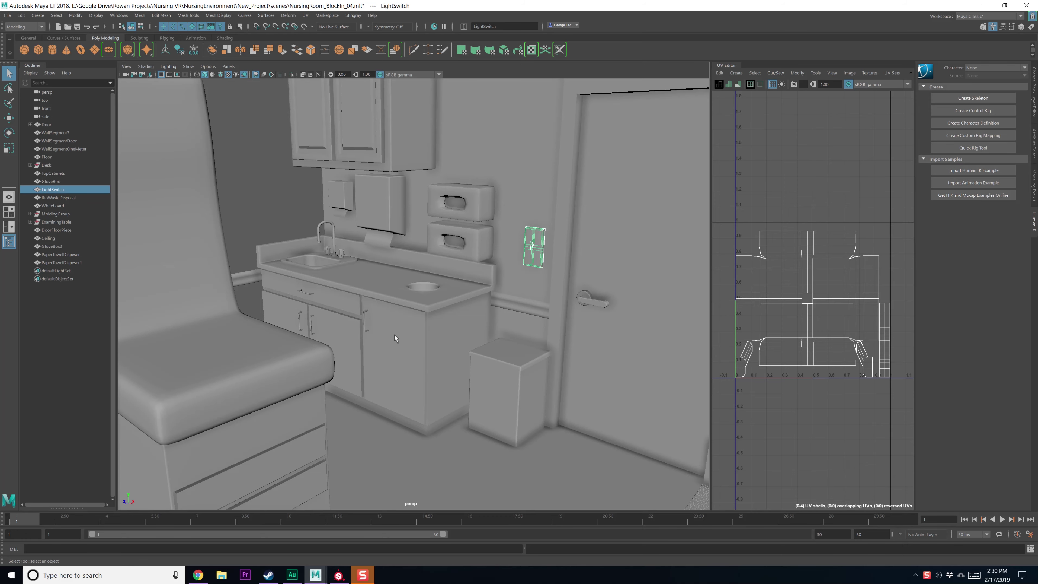
Switch to Substance Painter and create a PBR - Metallic Roughness project from the room mesh at 2048 document resolution
left_click(339, 575)
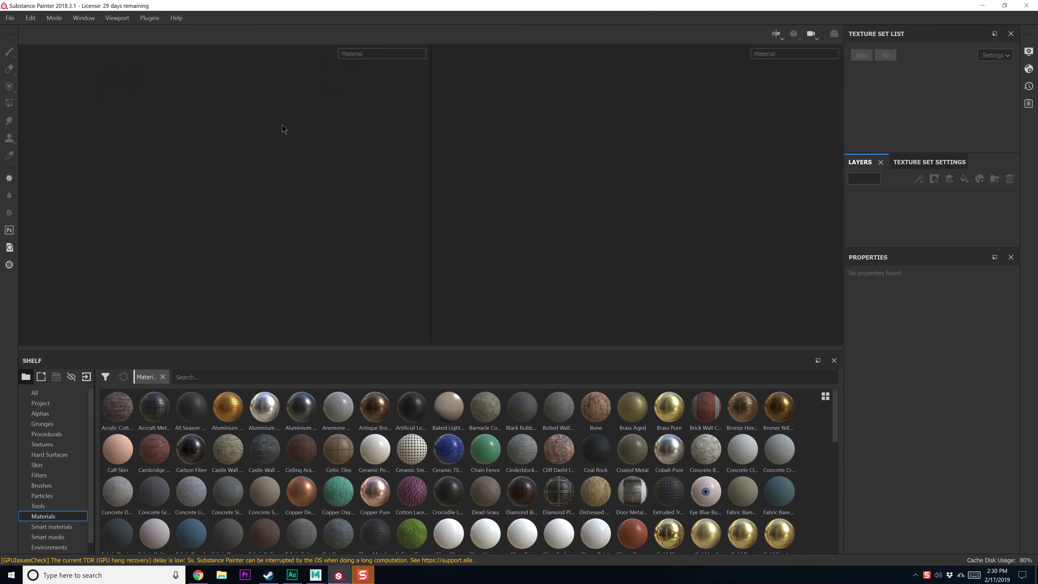
left_click(13, 18)
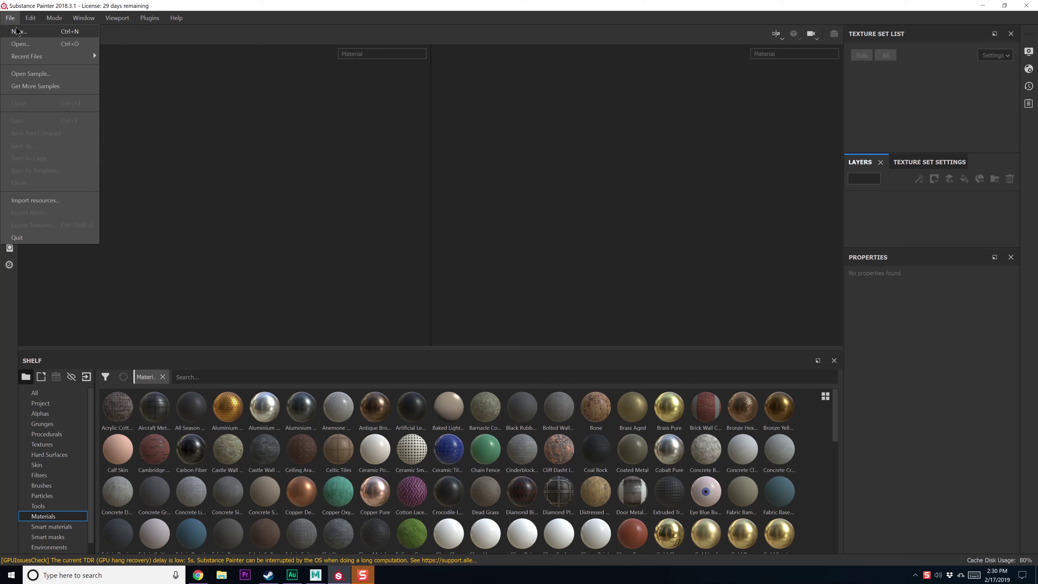
left_click(18, 32)
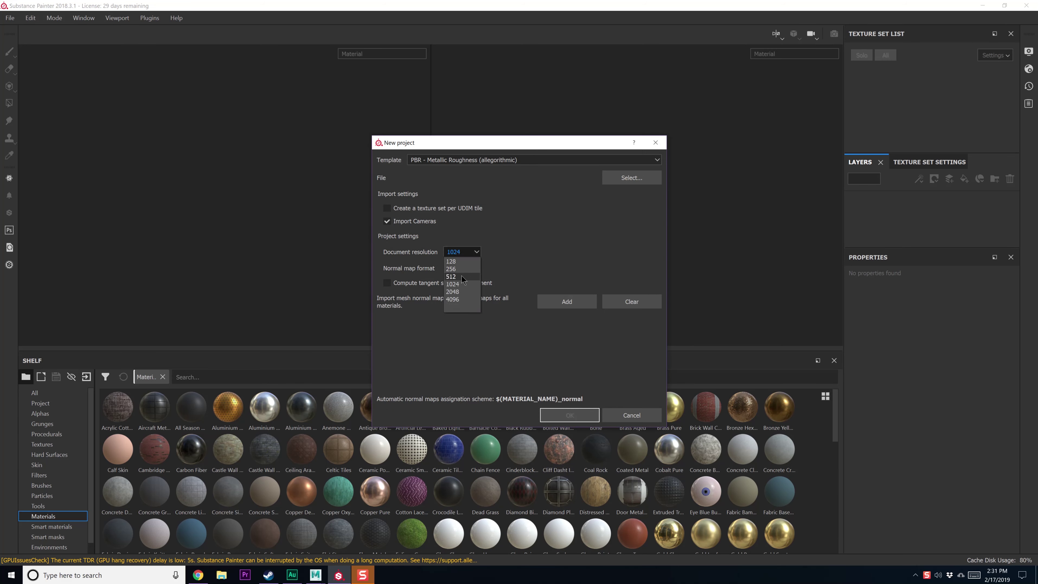
left_click(457, 290)
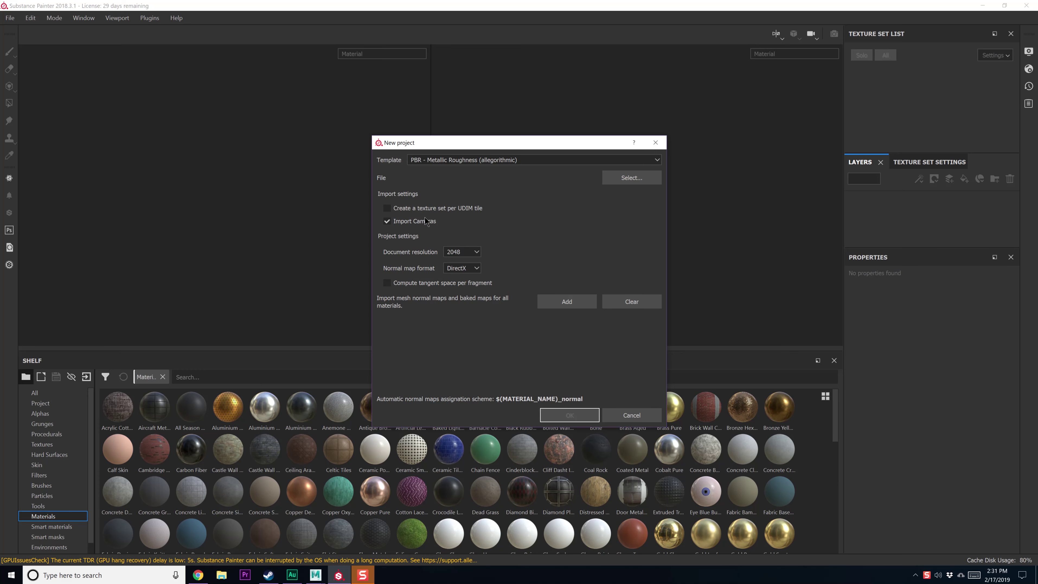
left_click(625, 176)
left_click(515, 155)
double_click(514, 155)
left_click(572, 415)
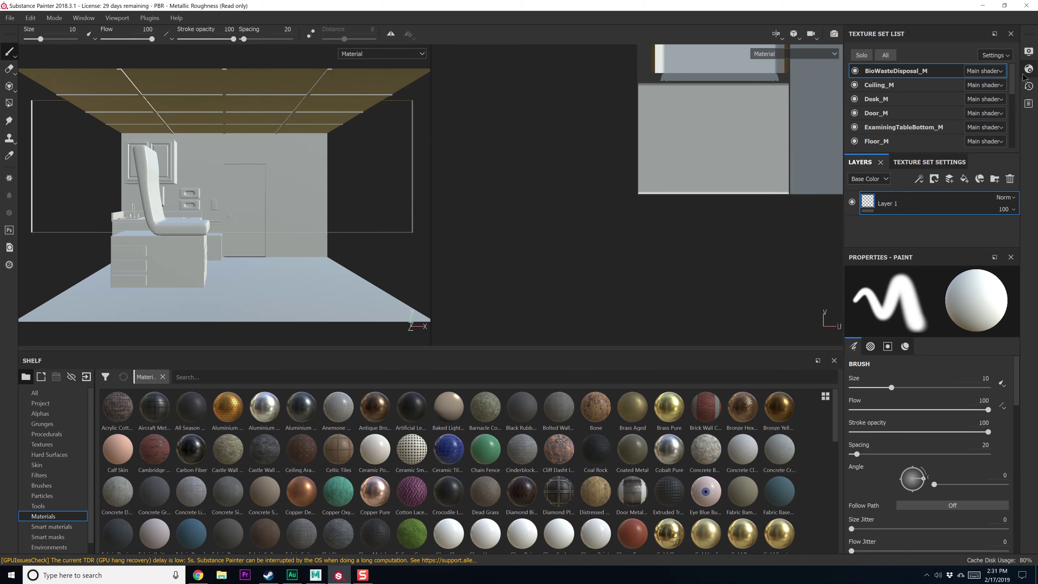
Inspect the imported room in the 3D view, including the sink area, exam table, door and floor near the doorway
left_click_drag(1012, 76, 1020, 122)
mouse_move(231, 178)
left_mouse_down("alt")
mouse_move(304, 185)
mouse_move(168, 219)
mouse_move(200, 181)
mouse_move(260, 168)
mouse_move(290, 220)
mouse_move(285, 208)
mouse_move(167, 185)
mouse_move(200, 218)
mouse_move(457, 190)
mouse_move(329, 225)
mouse_move(345, 204)
left_mouse_up("alt")
scroll(872, 89, "up", 3)
scroll(873, 89, "up", 3)
scroll(347, 202, "down", 8)
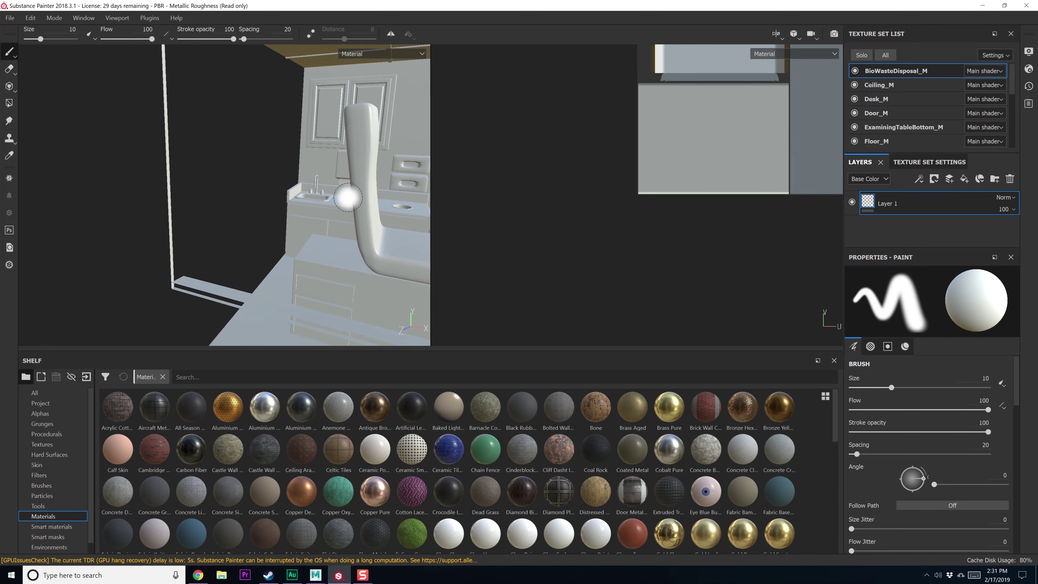
middle_click_drag(363, 200, 214, 218, "alt")
left_click_drag(214, 218, 282, 242, "alt")
scroll(302, 218, "down", 4)
scroll(308, 219, "up", 8)
middle_click_drag(302, 218, 199, 203, "alt")
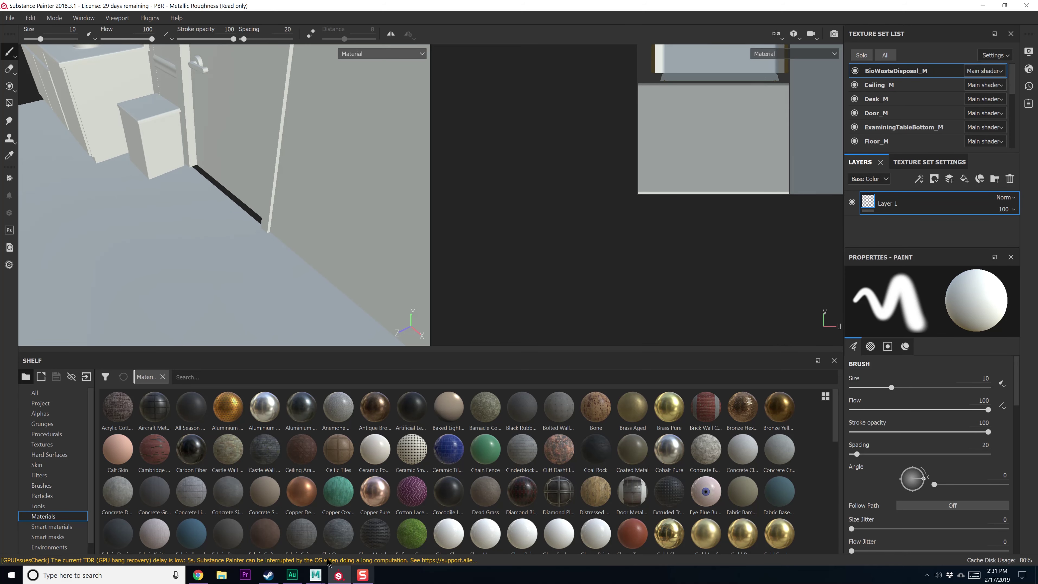
Switch to Maya and select the floor, the floor piece at the doorway, the door and the door wall segment
mouse_move(316, 574)
left_click(370, 539)
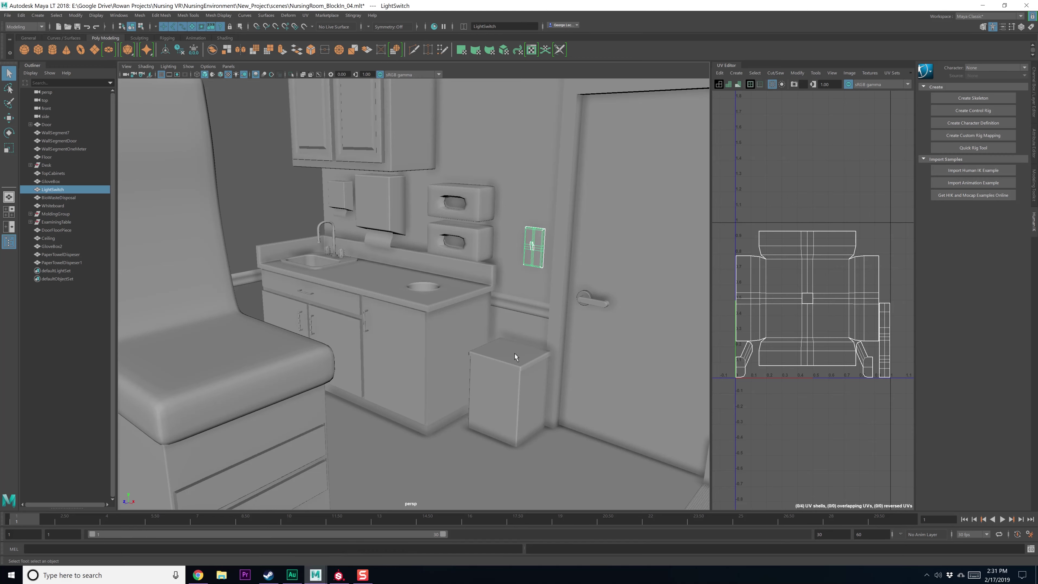
left_click_drag(611, 318, 467, 305, "alt")
left_click(473, 424)
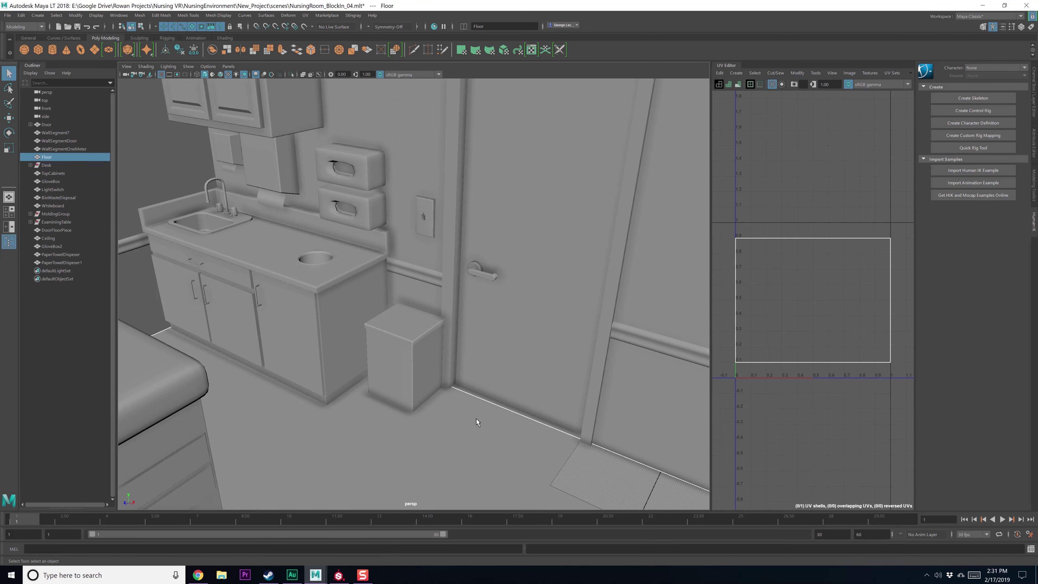
middle_click_drag(556, 385, 444, 322, "alt")
left_click_drag(399, 329, 466, 333, "alt")
left_click(420, 351)
left_click(435, 274, "shift")
left_click_drag(397, 246, 384, 231, "alt")
left_click(381, 227, "shift")
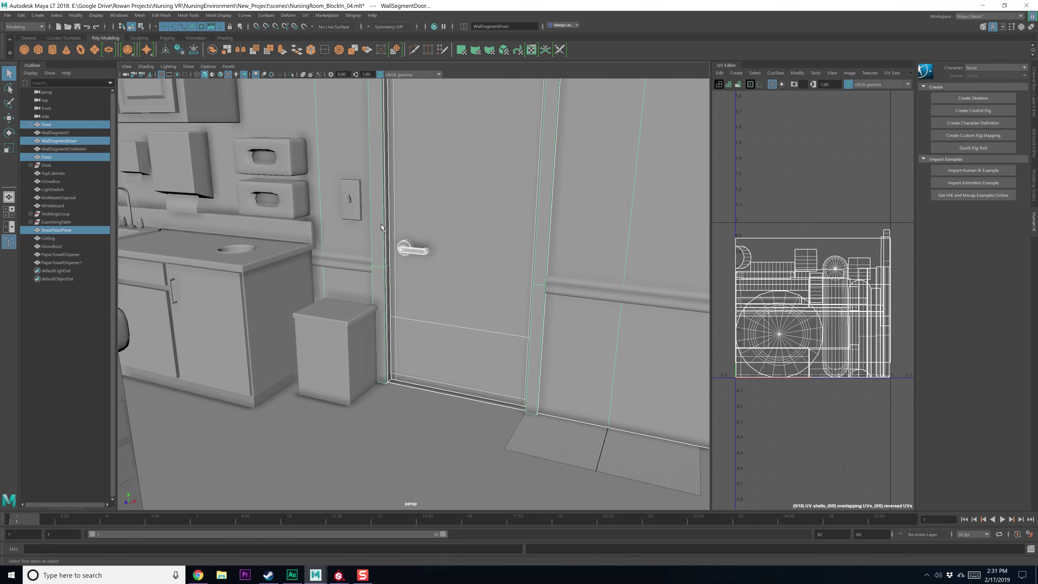
Add the light switch, wall molding, bio waste bin, desk parts, paper towel dispenser and sink to the selection
left_click(348, 208, "shift")
left_click(354, 268, "shift")
left_click(334, 330, "shift")
left_click(274, 280, "shift")
left_click_drag(267, 228, 301, 273, "alt")
left_click(388, 282, "shift")
left_click(331, 250, "shift")
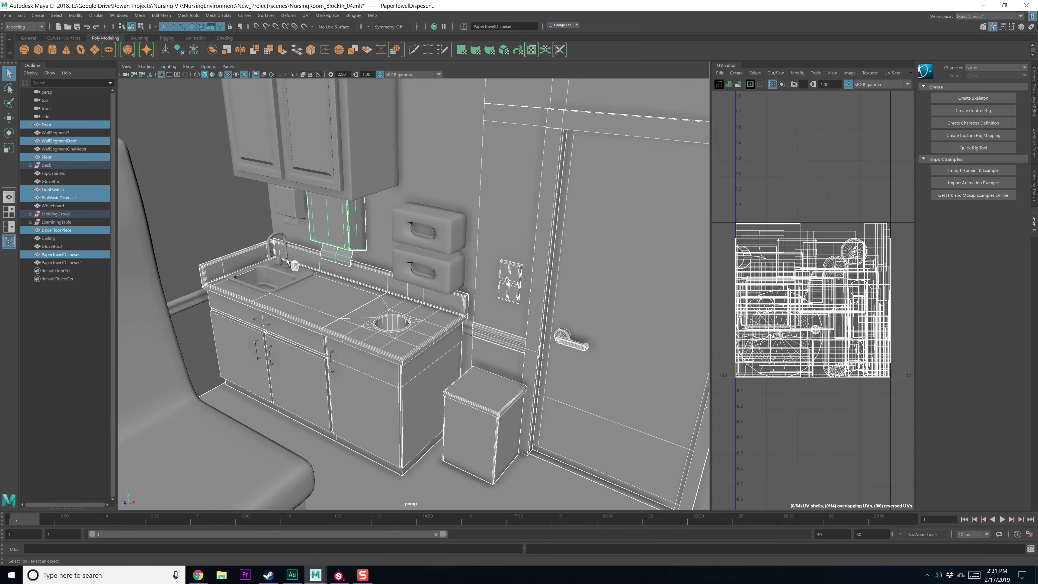
left_click(283, 274, "shift")
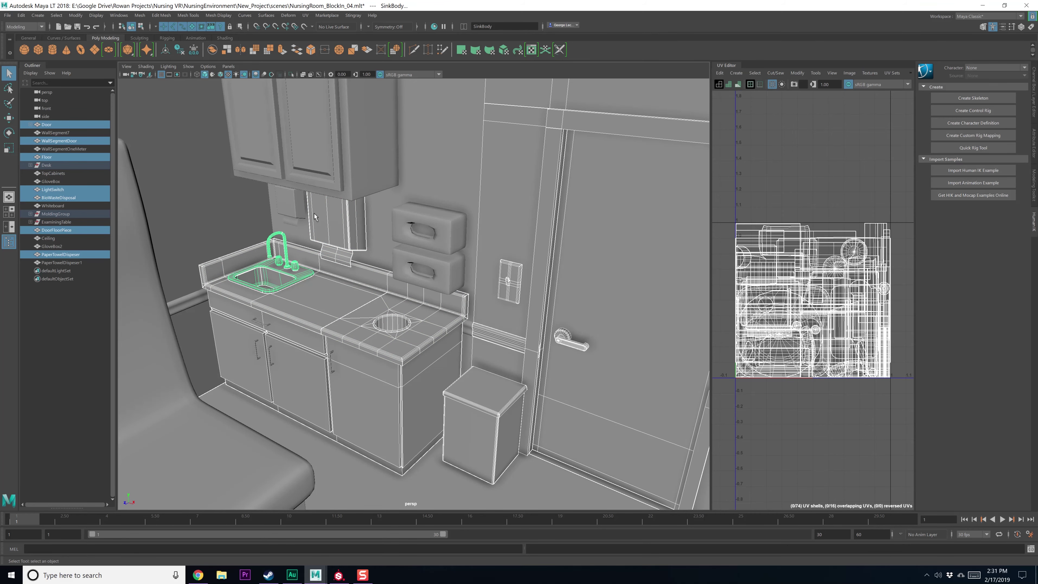
Add the upper glove box, top cabinets, full wall segment and ceiling to the selection
left_click(432, 239, "shift")
left_click(334, 142, "shift")
left_click_drag(328, 123, 379, 236, "alt")
middle_click_drag(378, 237, 403, 244, "alt")
scroll(431, 232, "down", 2)
left_click(477, 201, "shift")
left_click_drag(471, 237, 428, 252, "alt")
left_click(431, 154, "shift")
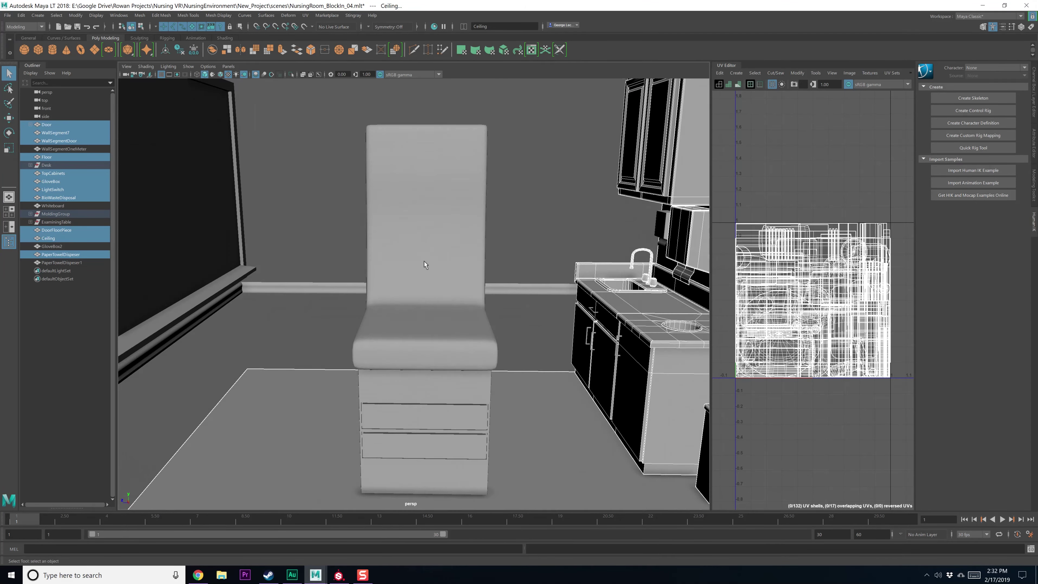
Add the exam table's seat and drawer base and the whiteboard to the selection
scroll(414, 358, "up", 3)
left_click(414, 357, "shift")
left_click(405, 445, "shift")
middle_click_drag(348, 385, 456, 360, "alt")
left_click_drag(456, 360, 429, 356, "alt")
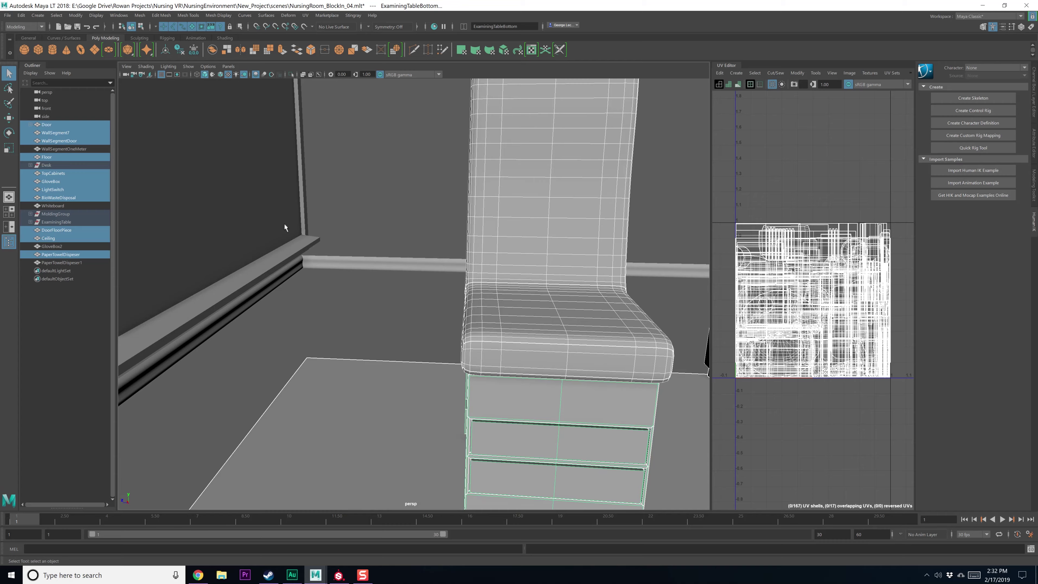
left_click(286, 252, "shift")
mouse_move(522, 282)
left_mouse_down("alt")
mouse_move(370, 304)
mouse_move(388, 302)
mouse_move(273, 288)
mouse_move(516, 291)
left_mouse_up("alt")
middle_click_drag(327, 319, 453, 286, "alt")
left_click_drag(453, 286, 433, 308, "alt")
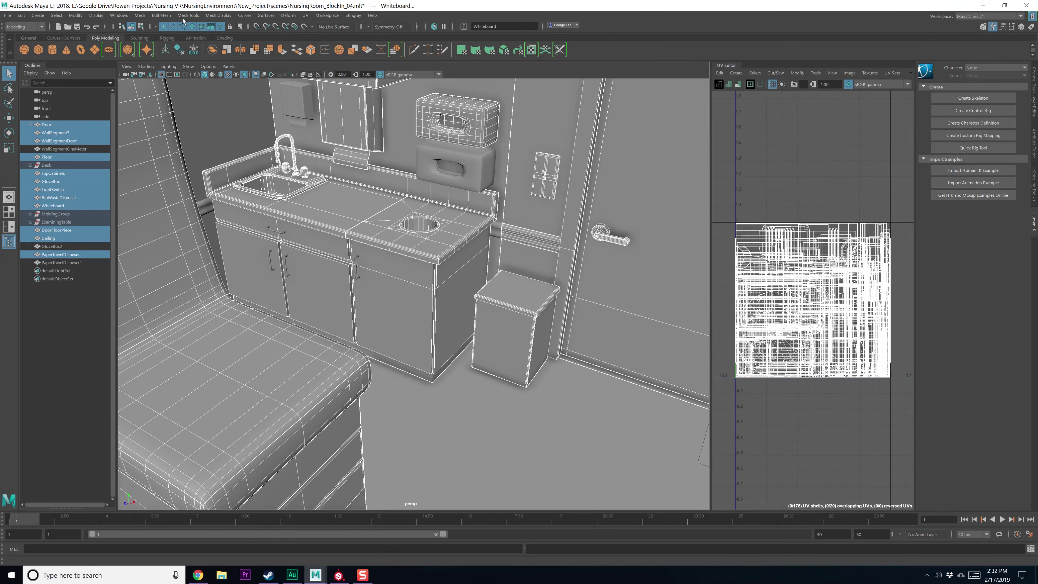
Export the selection as FBX to the SP/FBX folder, replacing Room_01.fbx
left_click(8, 15)
left_click(32, 113)
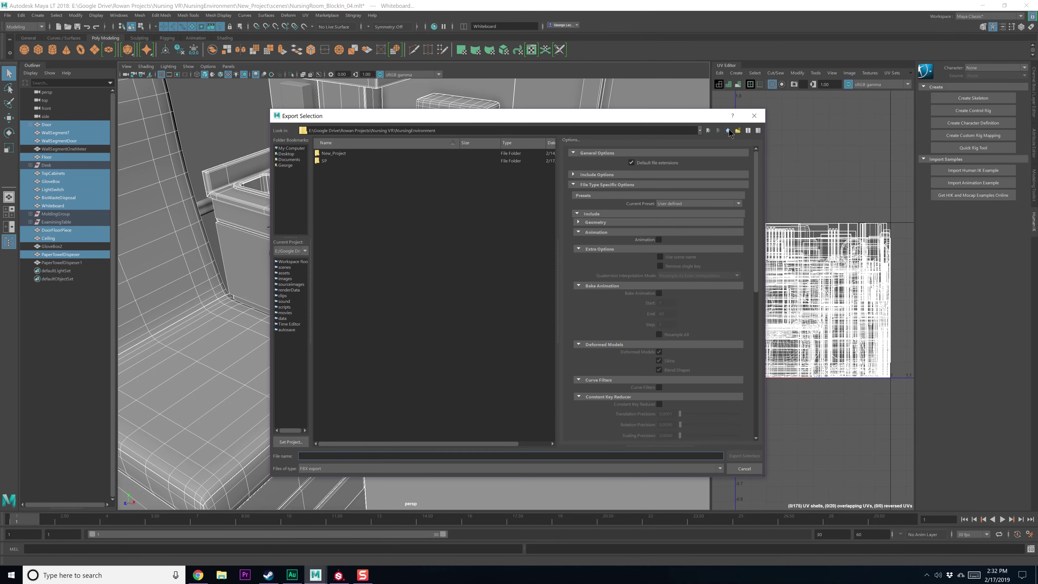
double_click(332, 160)
double_click(329, 154)
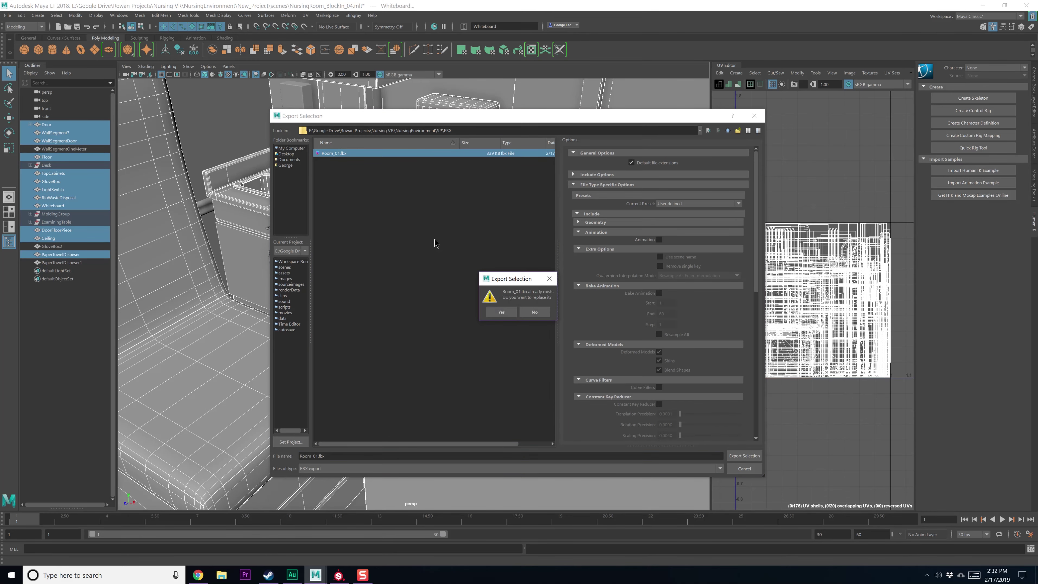
left_click(502, 311)
Switch to Substance Painter and create a new PBR - Metallic Roughness project from Room_01.fbx, discarding the open project's changes
left_click(345, 575)
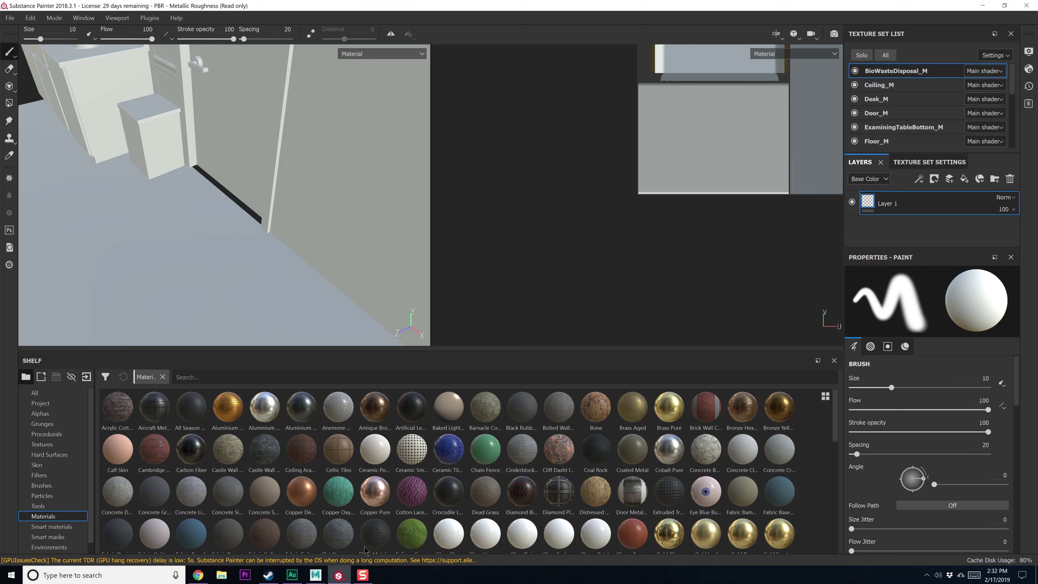
left_click(10, 18)
left_click(25, 32)
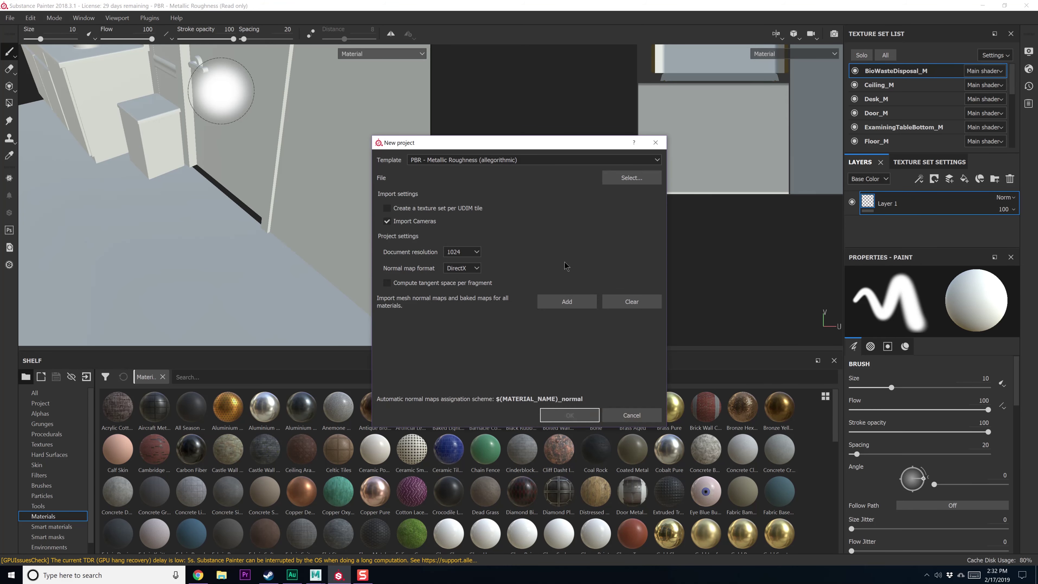
left_click(613, 177)
double_click(500, 161)
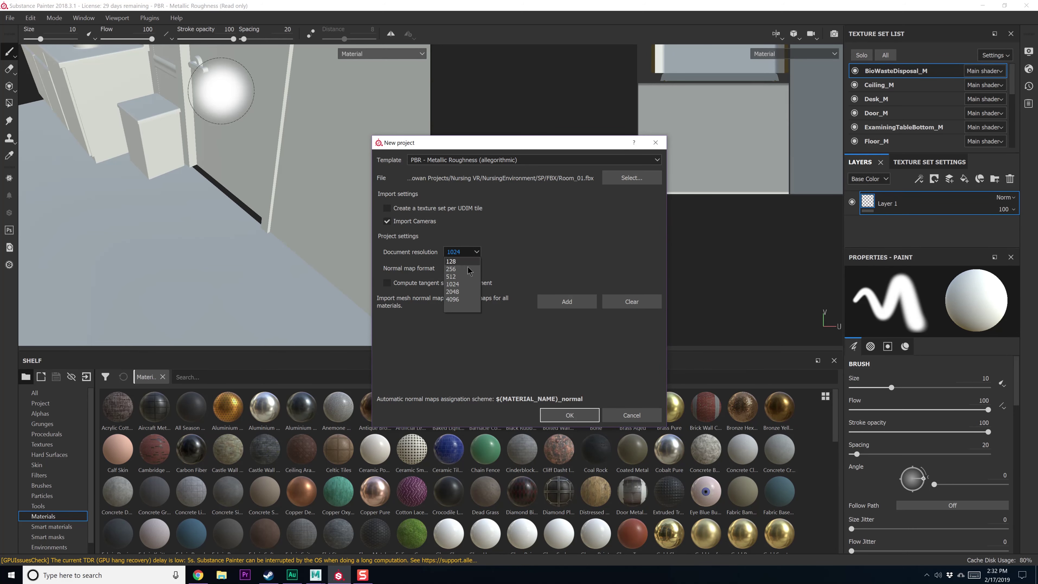
left_click(571, 414)
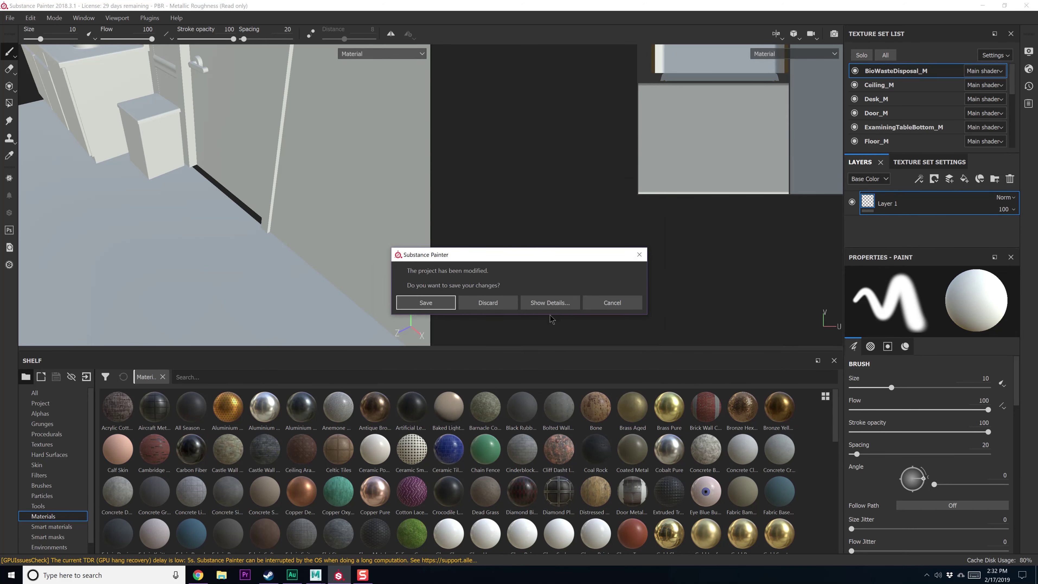
left_click(492, 307)
Look through the texture sets of the reimported room, select Floor_M and show it in solo mode
left_click_drag(275, 215, 320, 211, "alt")
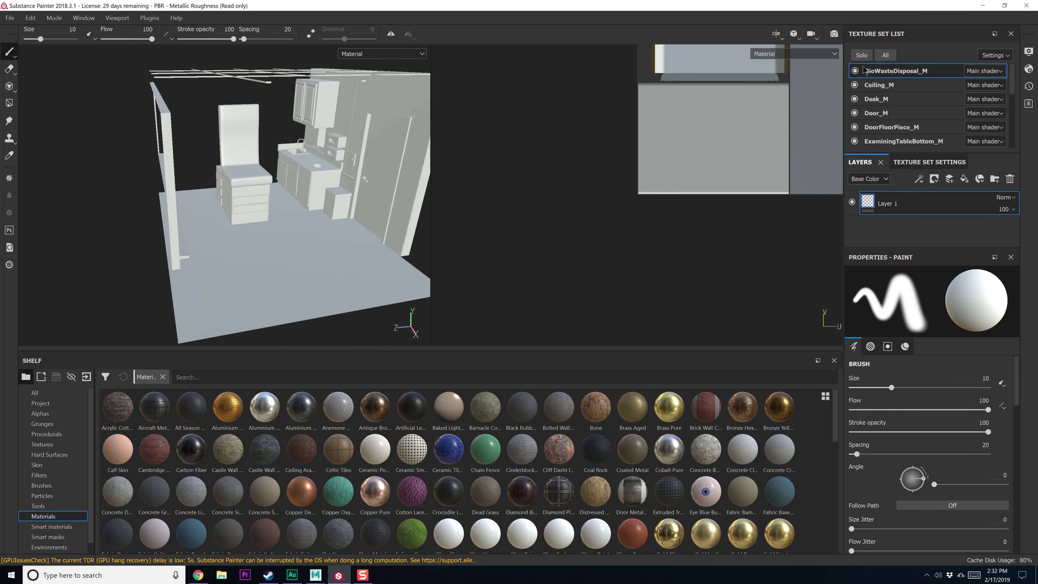
scroll(895, 121, "down", 3)
left_click(894, 122)
scroll(894, 123, "down", 1)
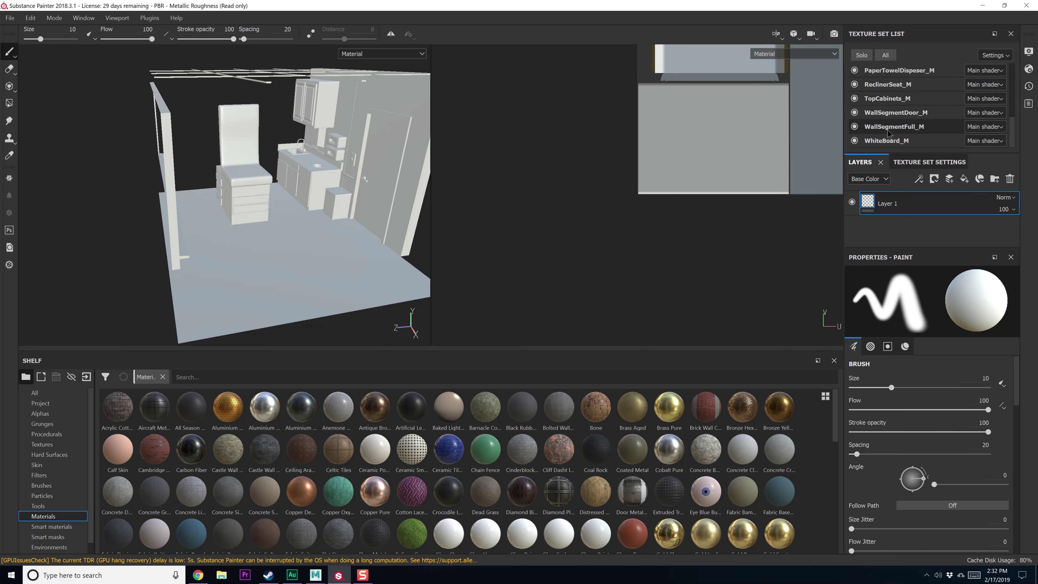
scroll(895, 122, "up", 3)
left_click(885, 81)
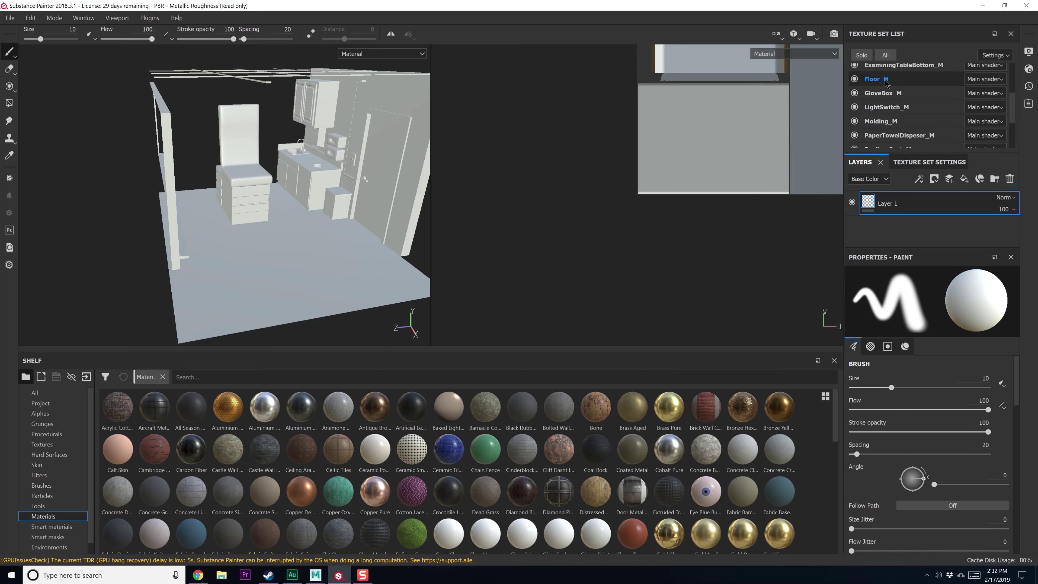
left_click(861, 55)
Consult the exam room reference photo, put it away again and frame the whole isolated floor in the 3D view
left_click_drag(355, 207, 336, 241, "alt")
left_click_drag(1037, 78, 253, 27)
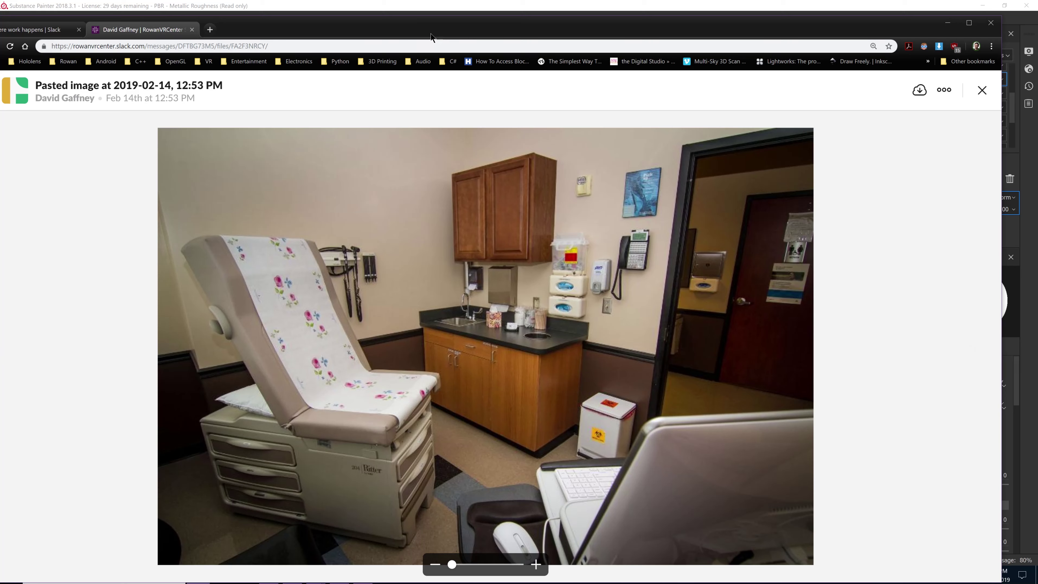
left_click_drag(265, 28, 1037, 31)
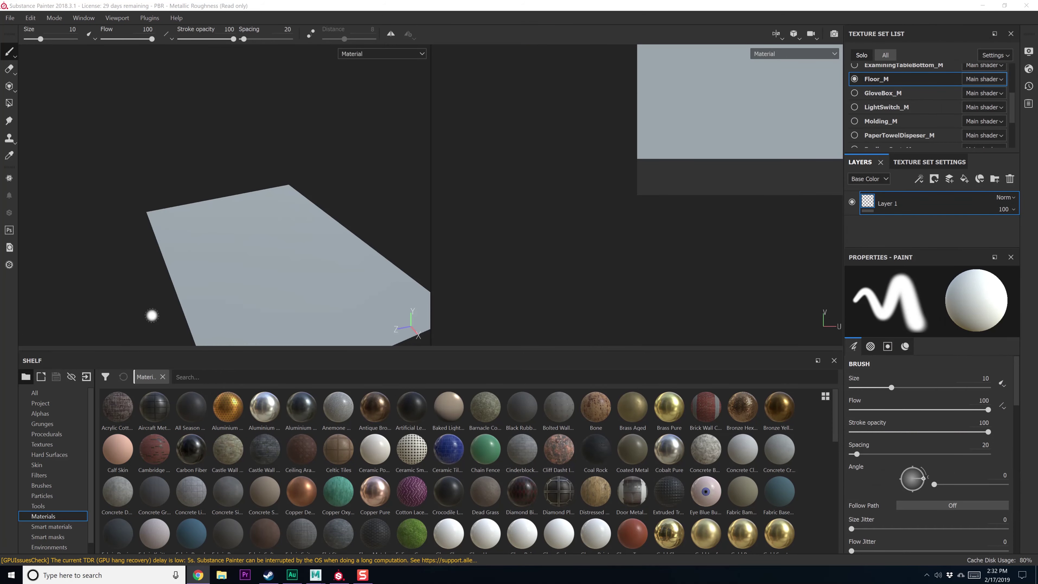
left_click_drag(217, 273, 236, 241, "alt")
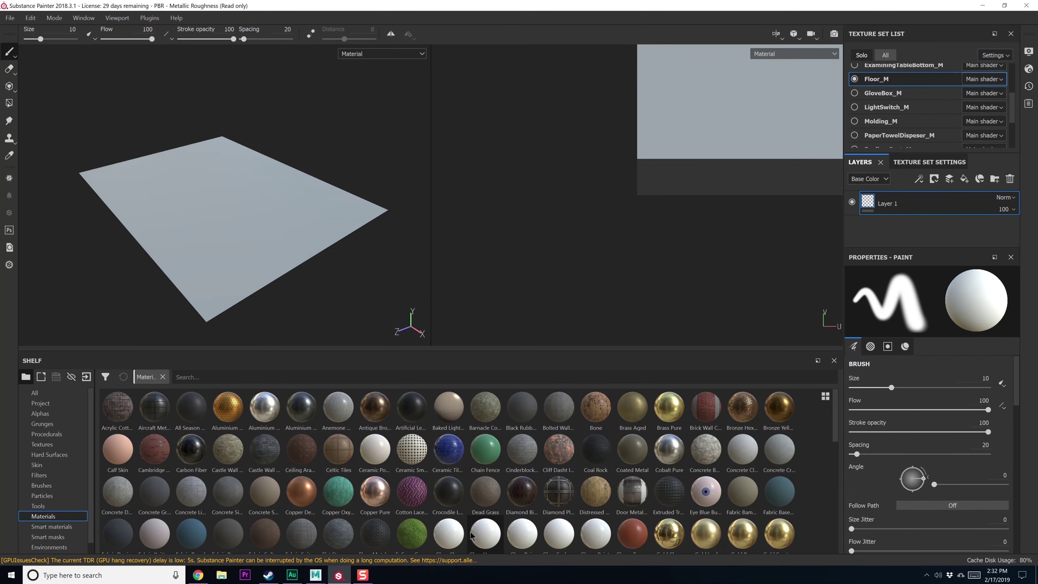
Look through the shelf's materials, enlarge the shelf and search it for "tile", previewing the matching tile materials
scroll(610, 453, "down", 10)
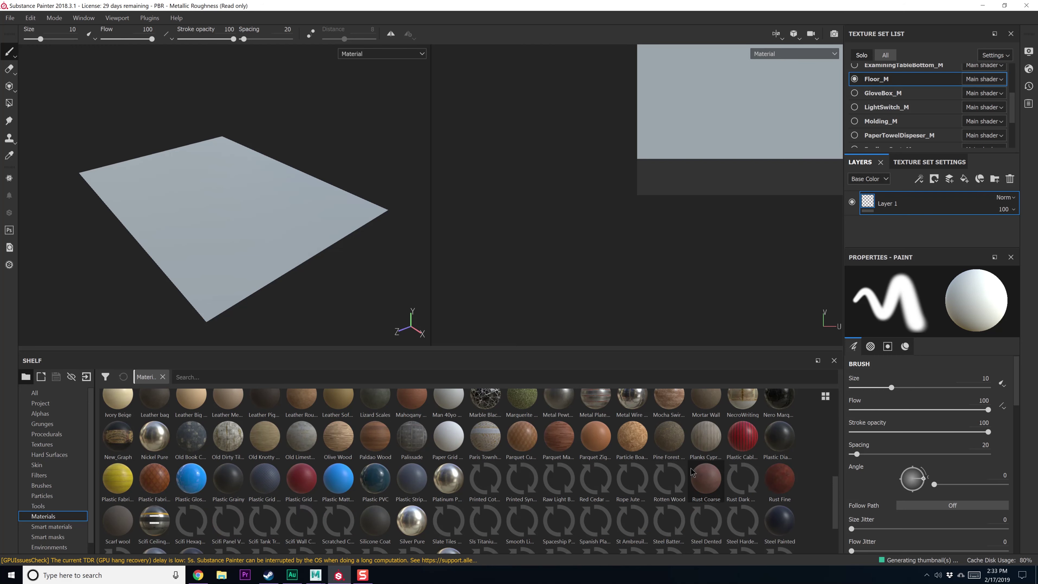
left_click_drag(556, 348, 511, 314)
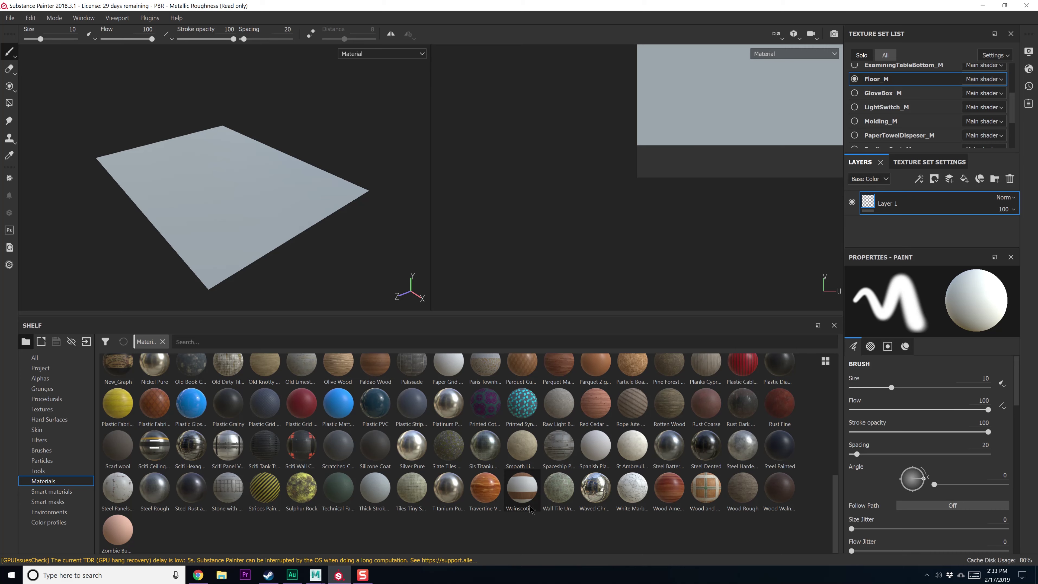
left_click(247, 341)
type("tile")
mouse_move(338, 382)
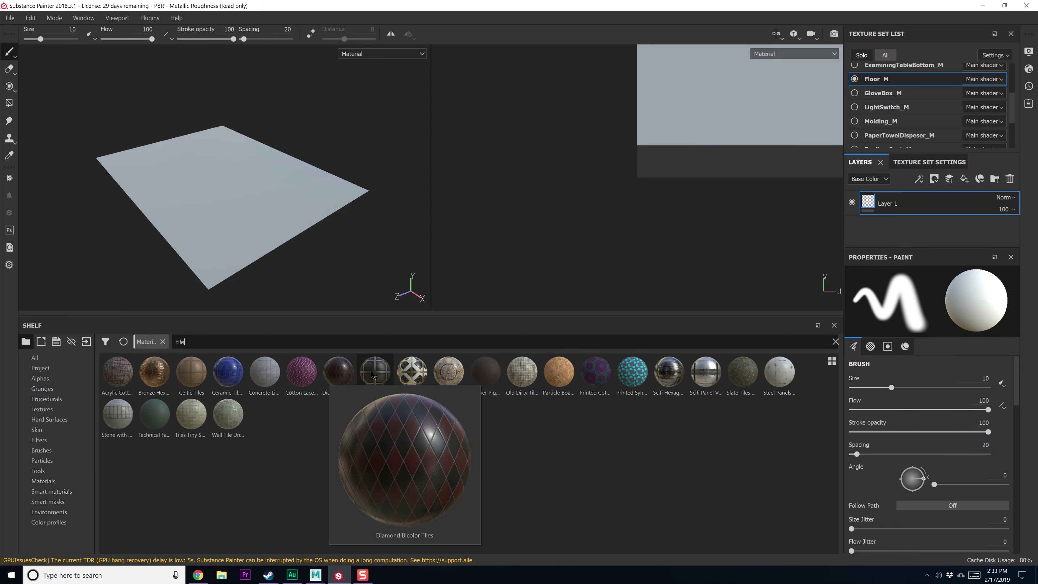
mouse_move(381, 375)
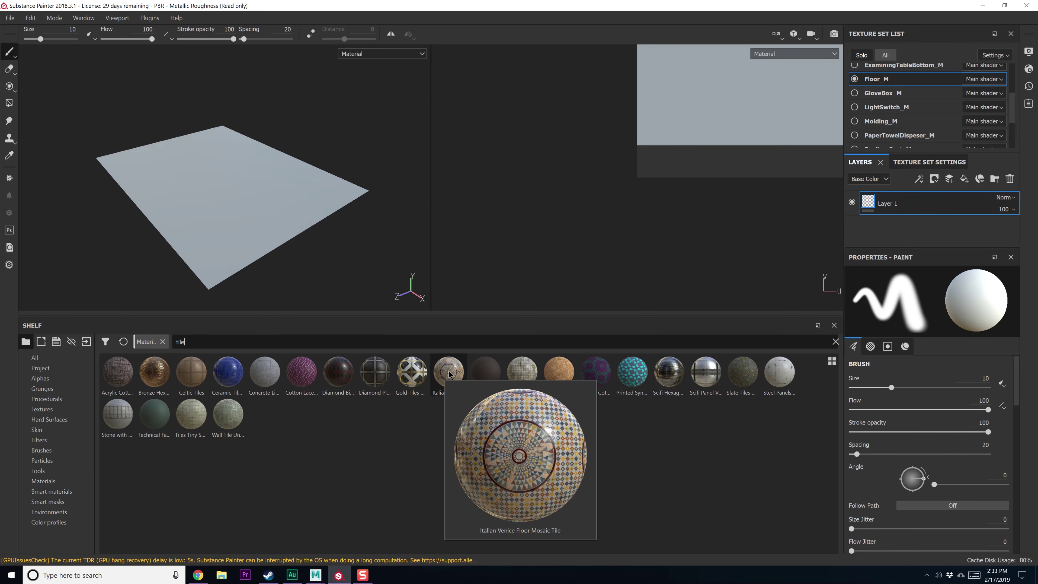
mouse_move(468, 372)
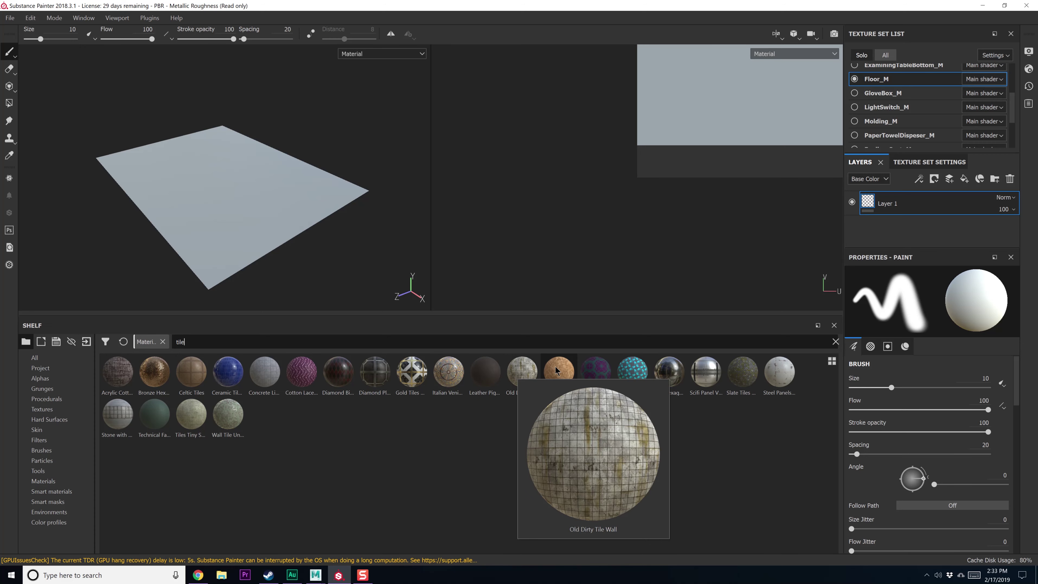
mouse_move(633, 372)
mouse_move(156, 423)
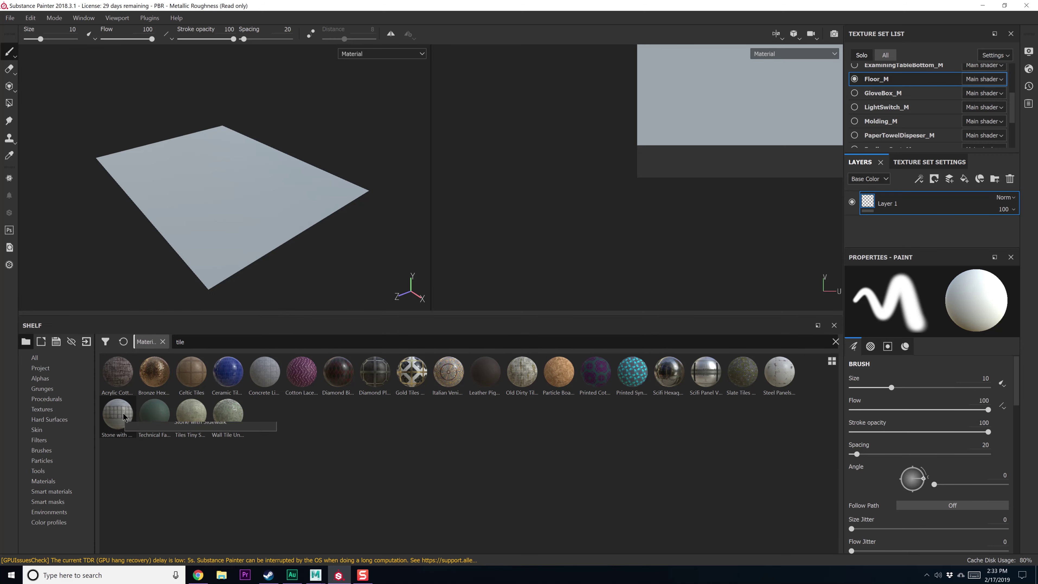
mouse_move(207, 379)
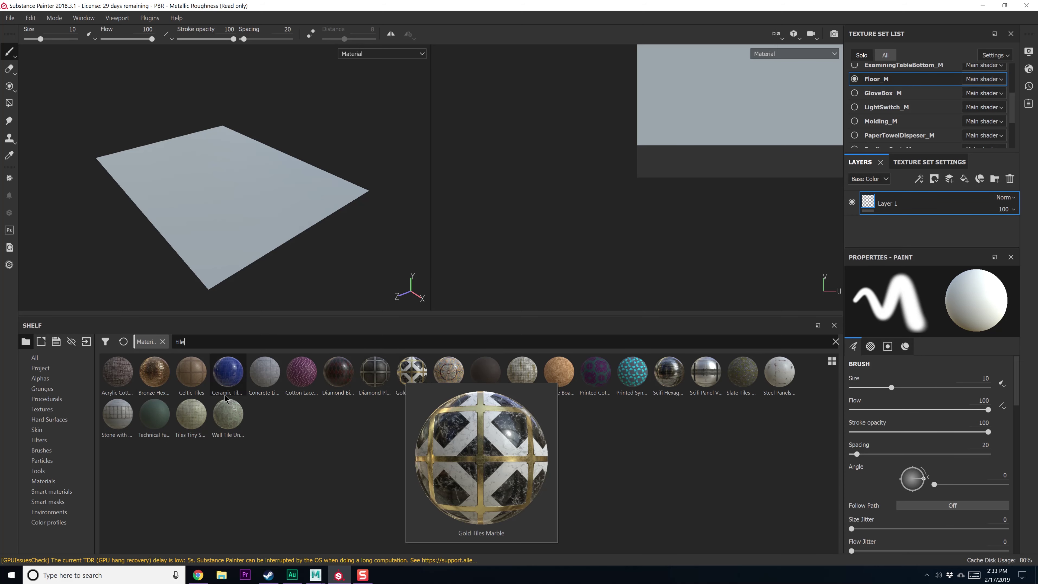
Open Substance Source and bring its window fully into view on the main screen
left_click(9, 247)
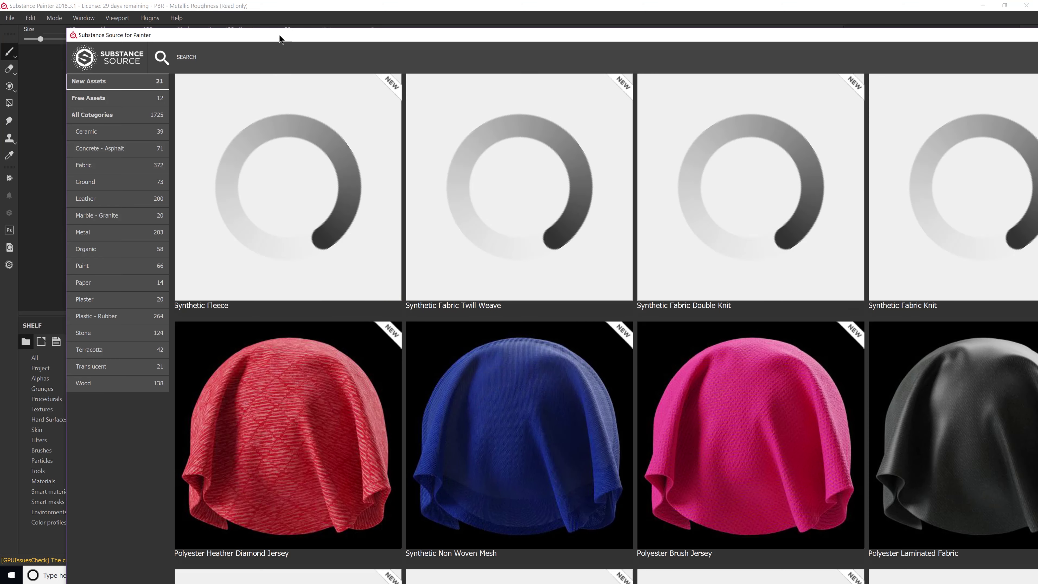
mouse_move(279, 35)
left_mouse_down()
mouse_move(264, 46)
mouse_move(735, 55)
left_mouse_up()
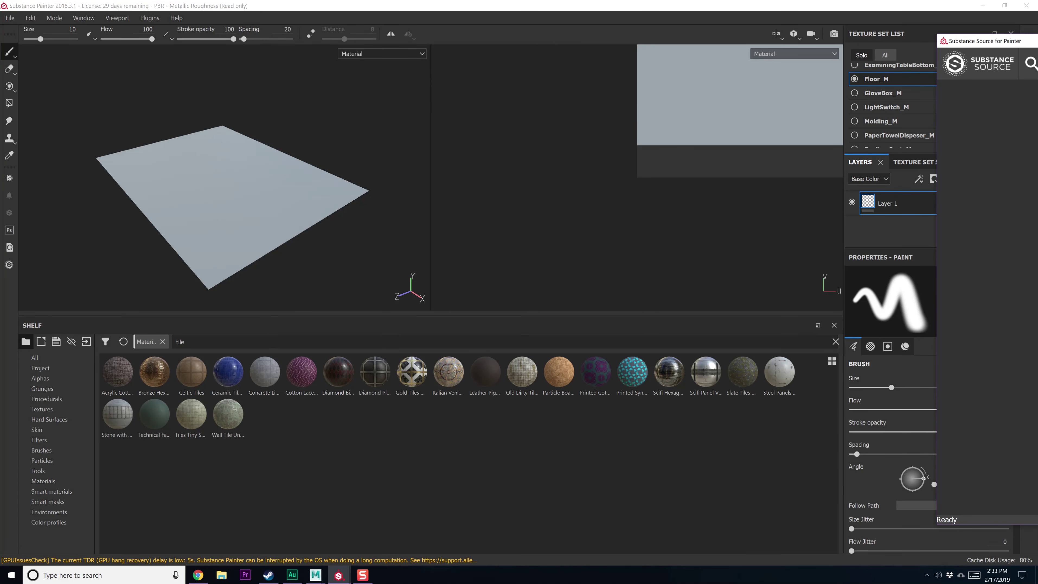
left_click_drag(1036, 43, 347, 20)
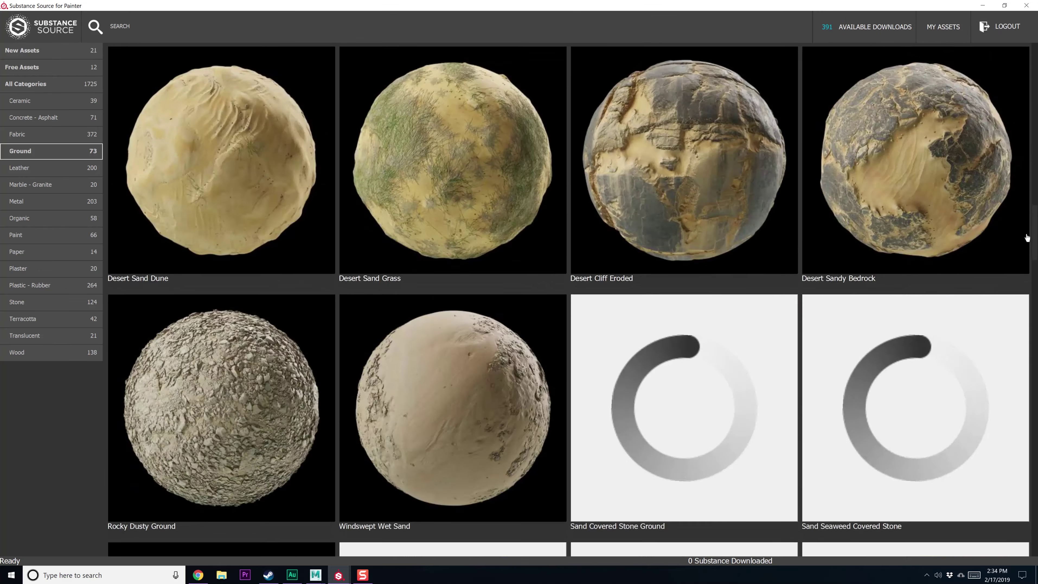
Look through the Ground, Ceramic, Translucent and Wood categories of Substance Source for a suitable floor material
left_click_drag(1023, 237, 1022, 314)
scroll(1023, 317, "down", 5)
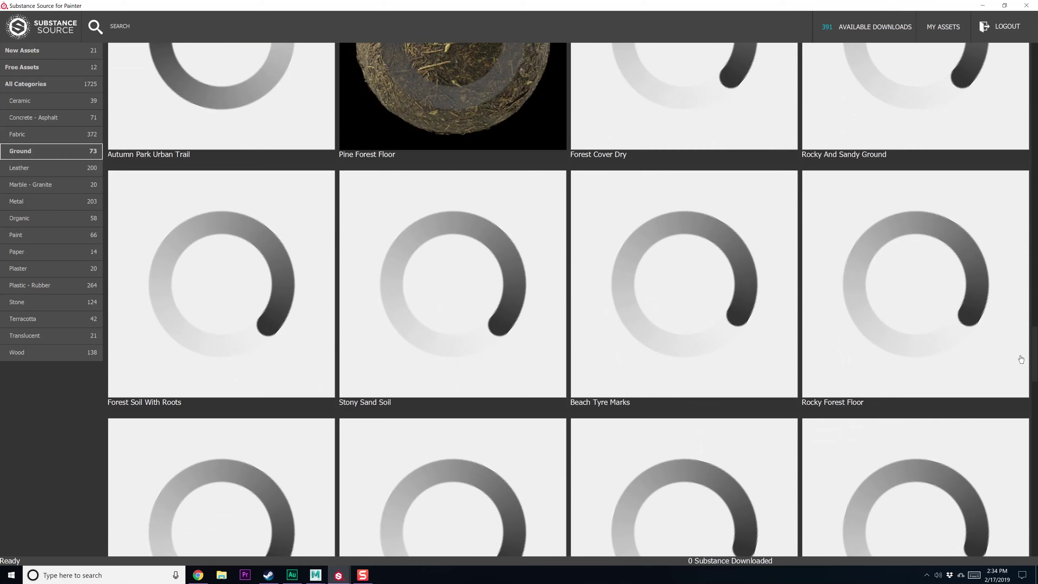
scroll(1020, 388, "down", 10)
scroll(1013, 448, "down", 12)
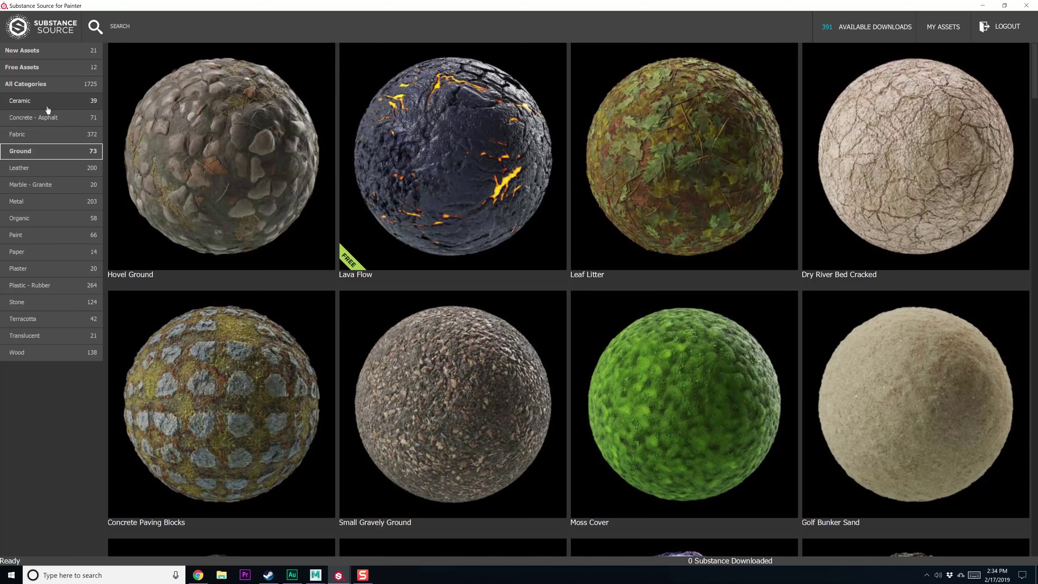
left_click(45, 101)
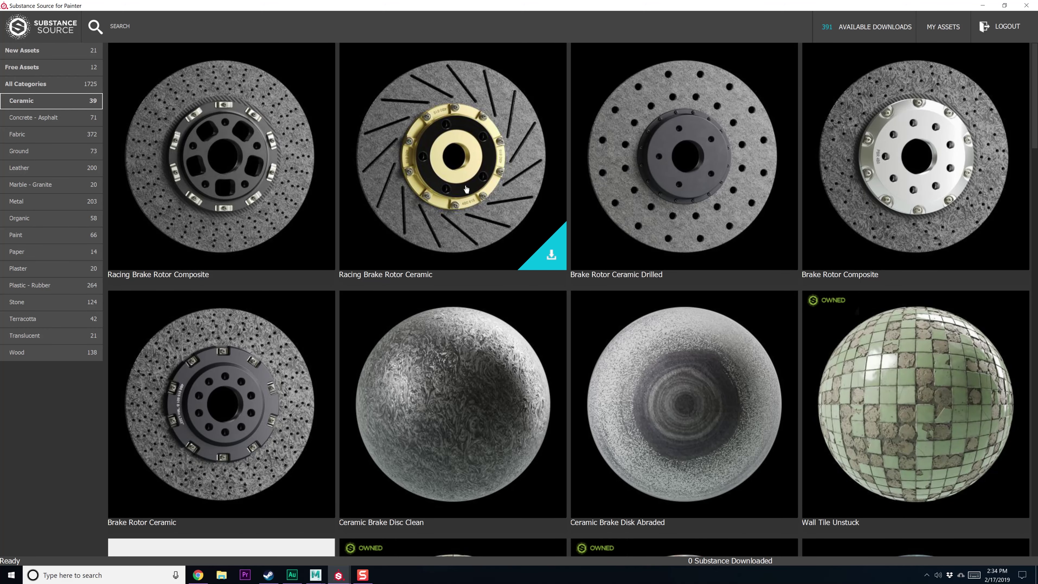
scroll(466, 189, "down", 5)
scroll(448, 307, "down", 5)
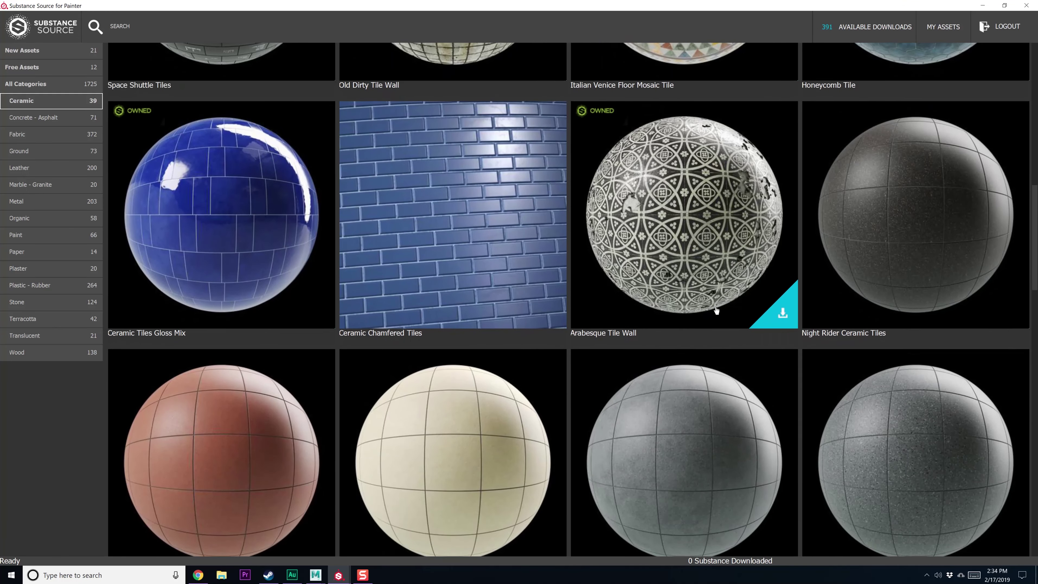
scroll(918, 241, "down", 3)
scroll(356, 269, "down", 2)
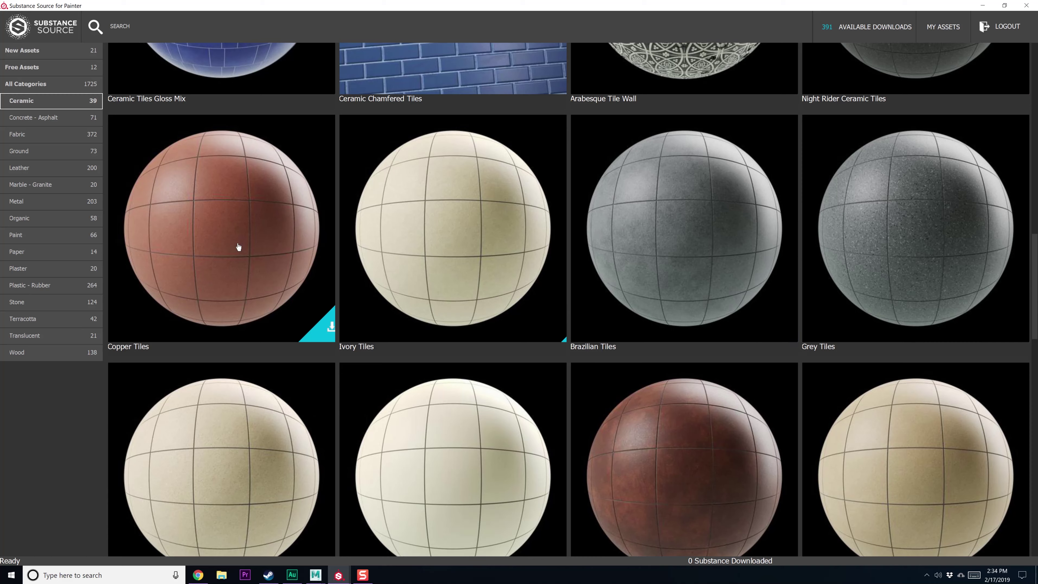
scroll(886, 247, "down", 9)
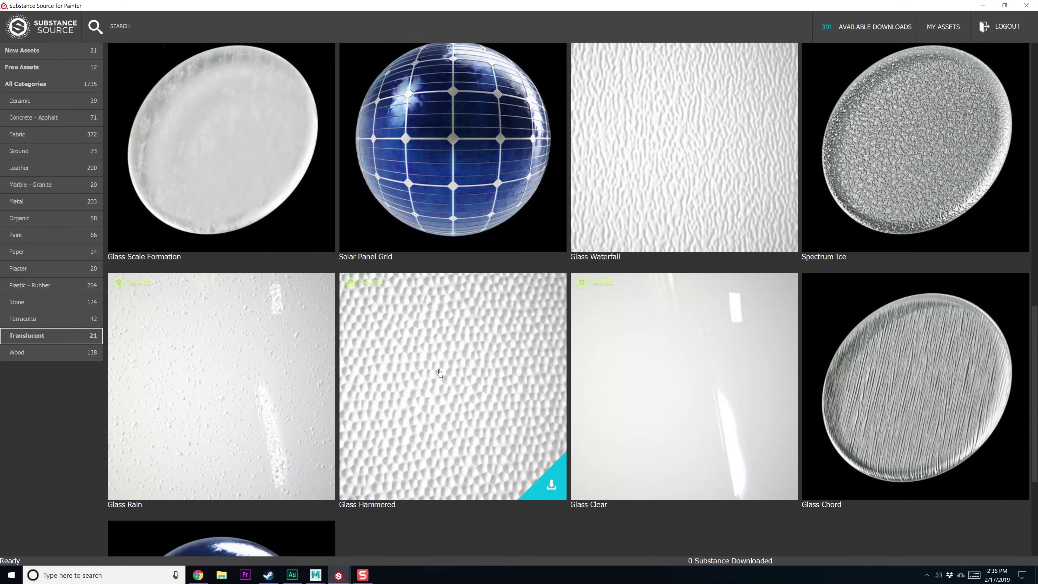
left_click(44, 357)
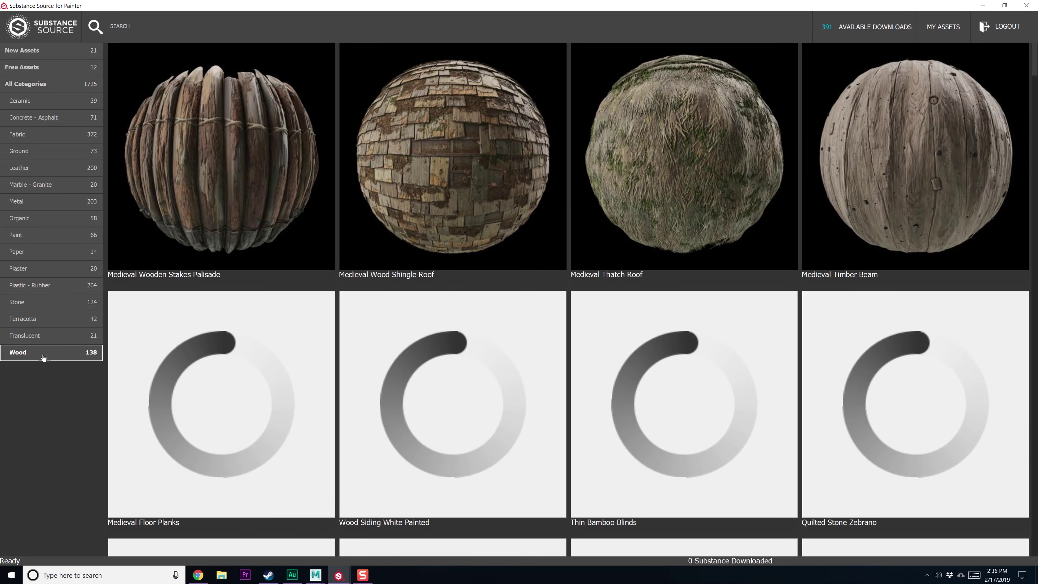
Download Ivory Tiles from the Ceramic category and look over the remaining ceramic tile materials
left_click(43, 102)
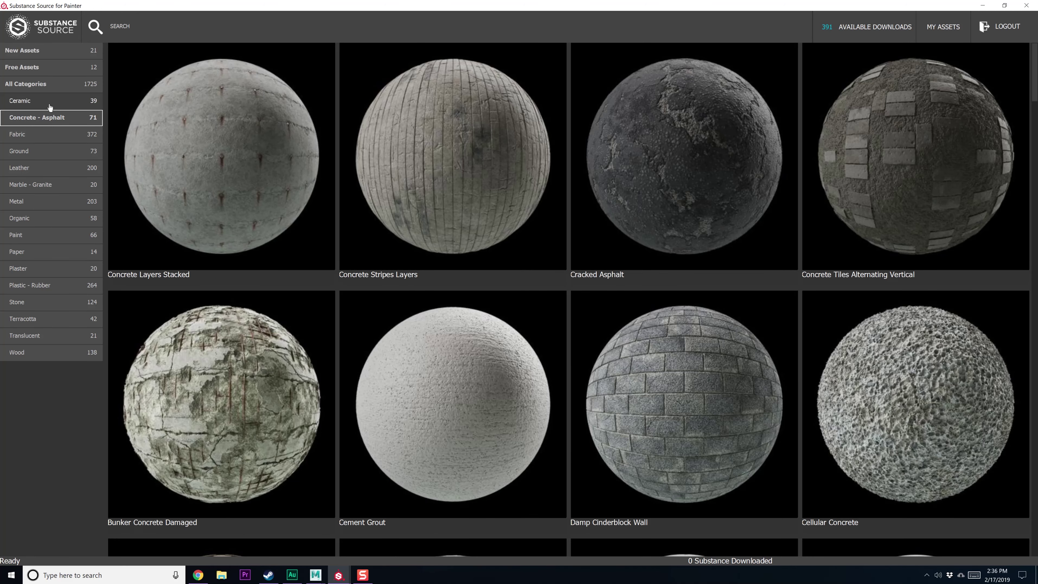
scroll(278, 330, "down", 2)
scroll(279, 330, "down", 15)
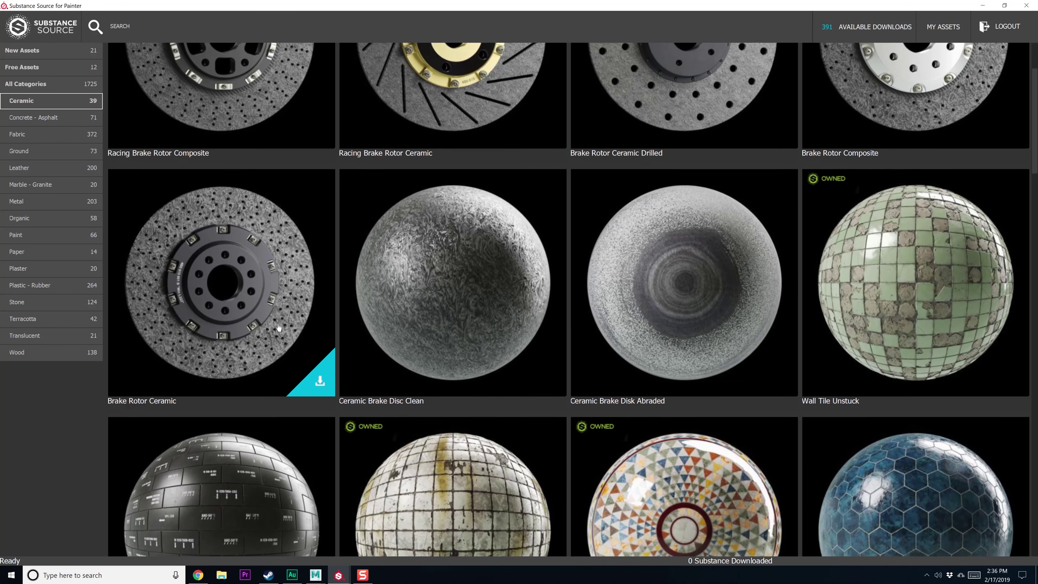
scroll(278, 329, "down", 8)
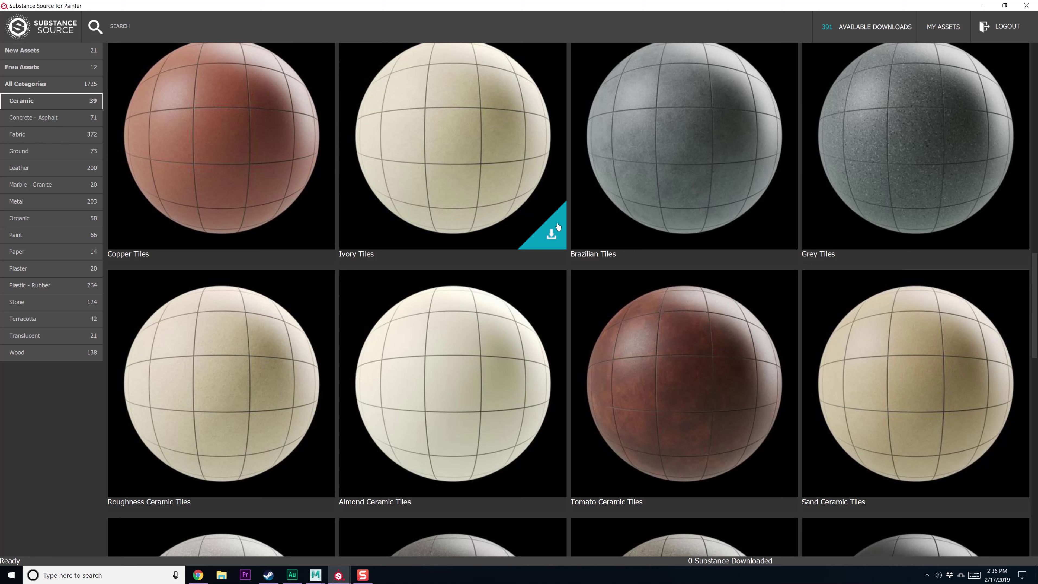
left_click(550, 235)
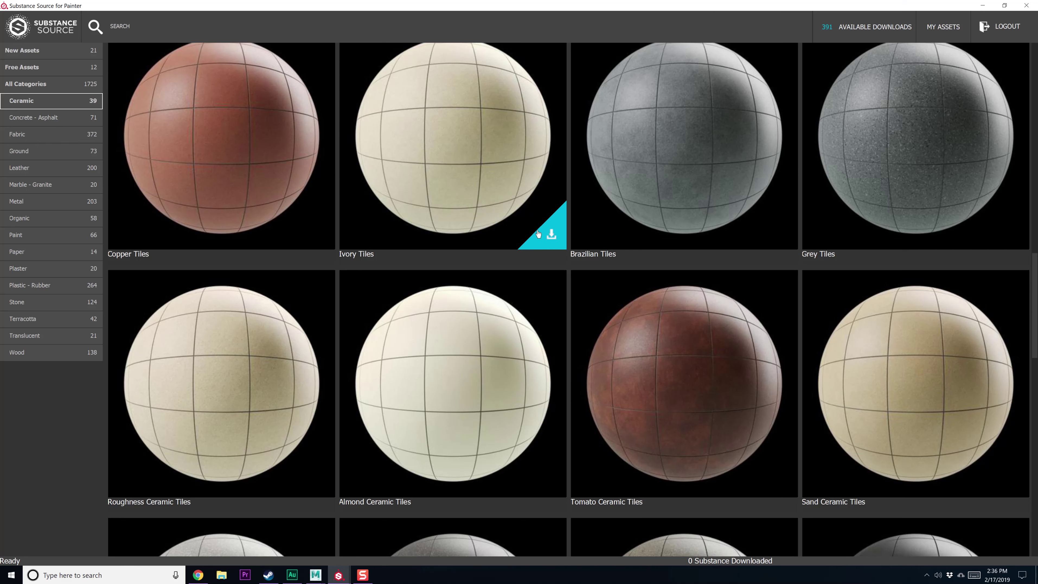
left_click(550, 245)
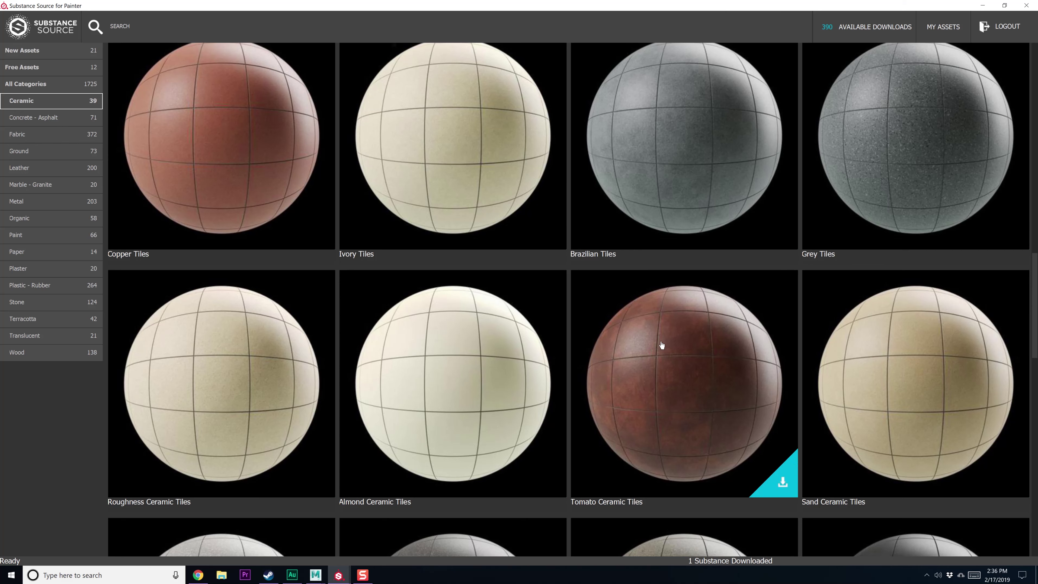
scroll(417, 231, "down", 10)
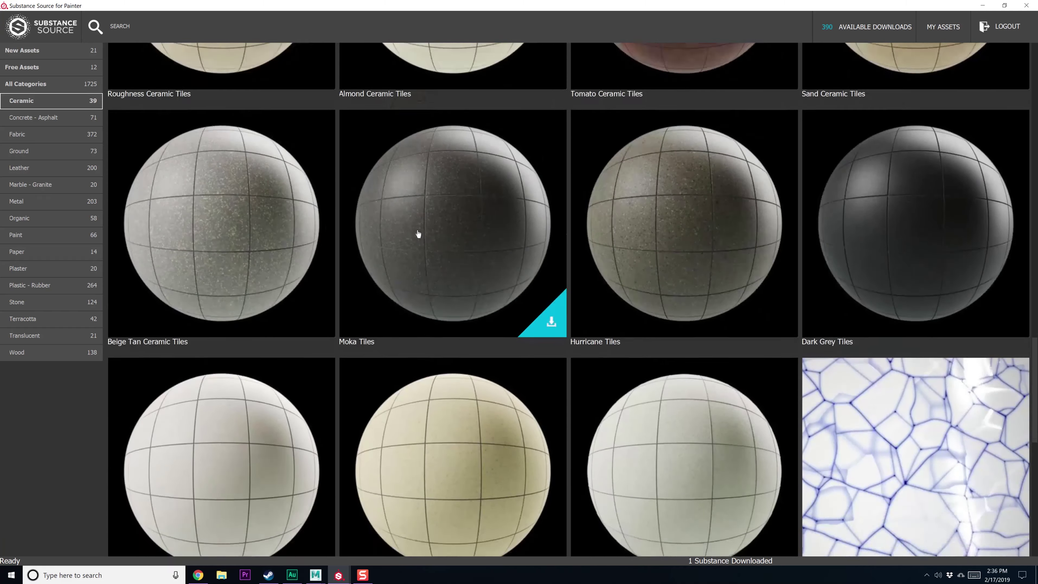
scroll(418, 233, "down", 3)
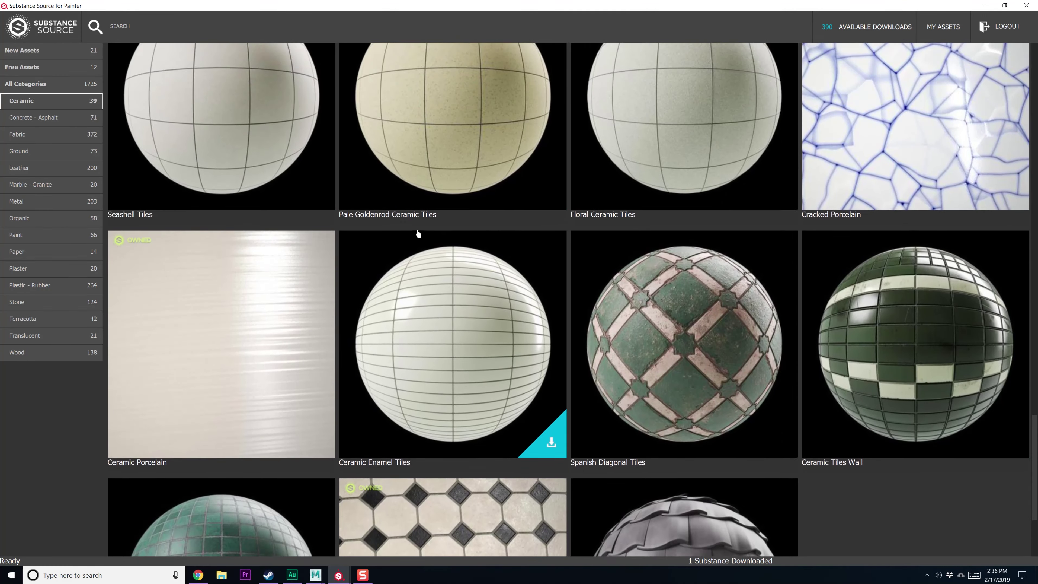
scroll(418, 234, "up", 3)
scroll(419, 234, "up", 5)
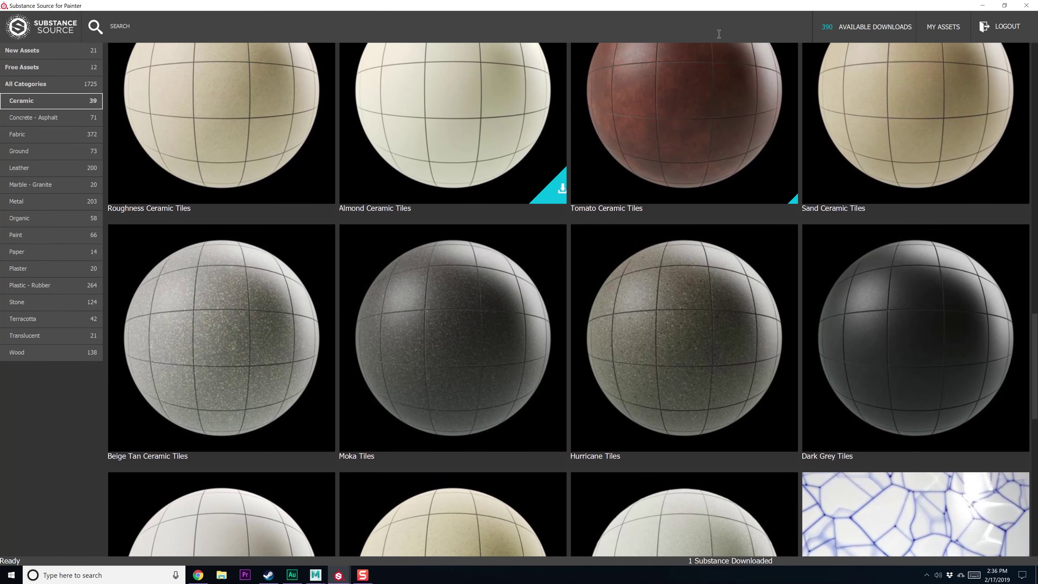
Put Substance Source away and apply the Ivory Tiles material to the Floor_M texture set as a fill layer above Layer 1
left_click(982, 6)
scroll(287, 231, "up", 2)
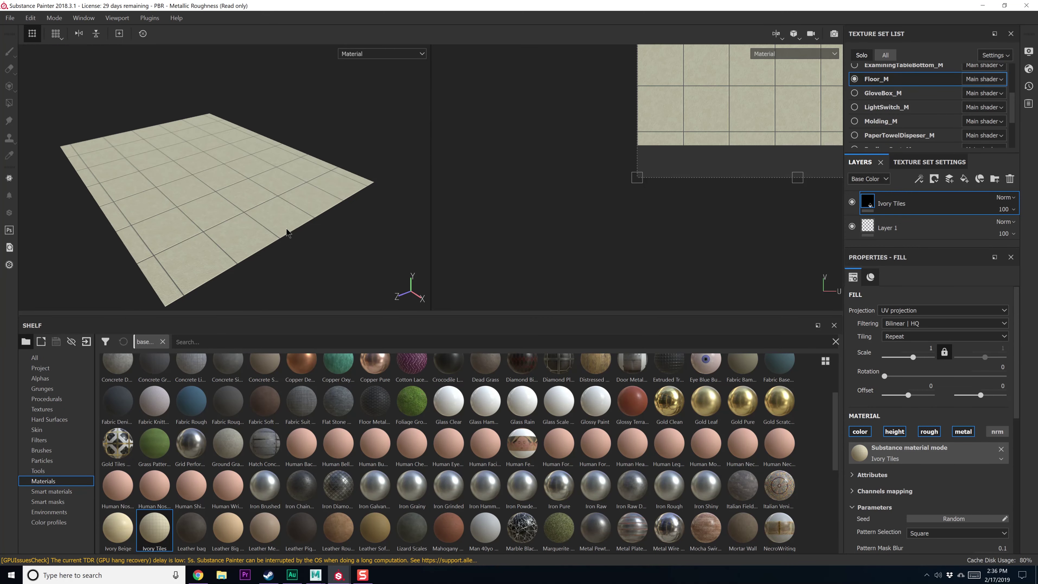
middle_click_drag(262, 222, 274, 234, "alt")
left_click_drag(273, 234, 350, 171, "alt")
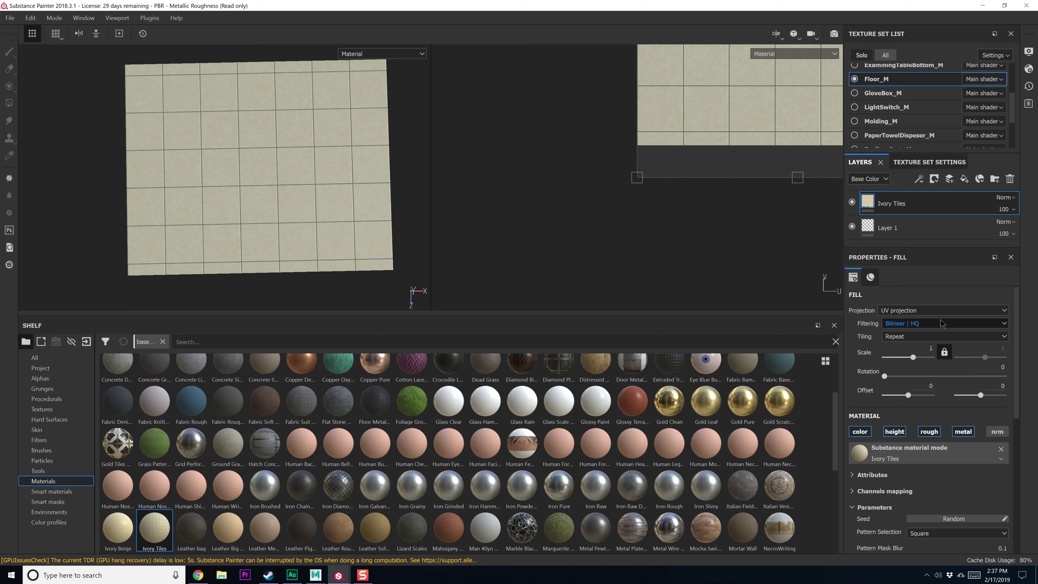
Change the Ivory Tiles fill layer's projection to Tri-planar projection
left_click(940, 309)
left_click(922, 330)
left_click_drag(393, 229, 352, 232, "alt")
Try a scale of 2 on the Ivory Tiles fill, settle on 1.5 and check the tile size on the floor
left_click(927, 336)
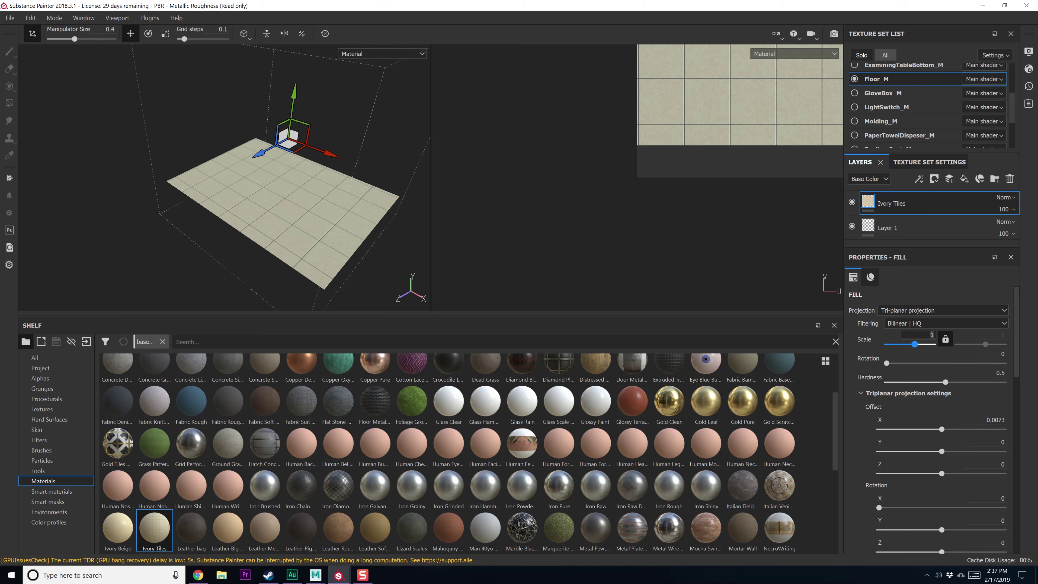
key("Return")
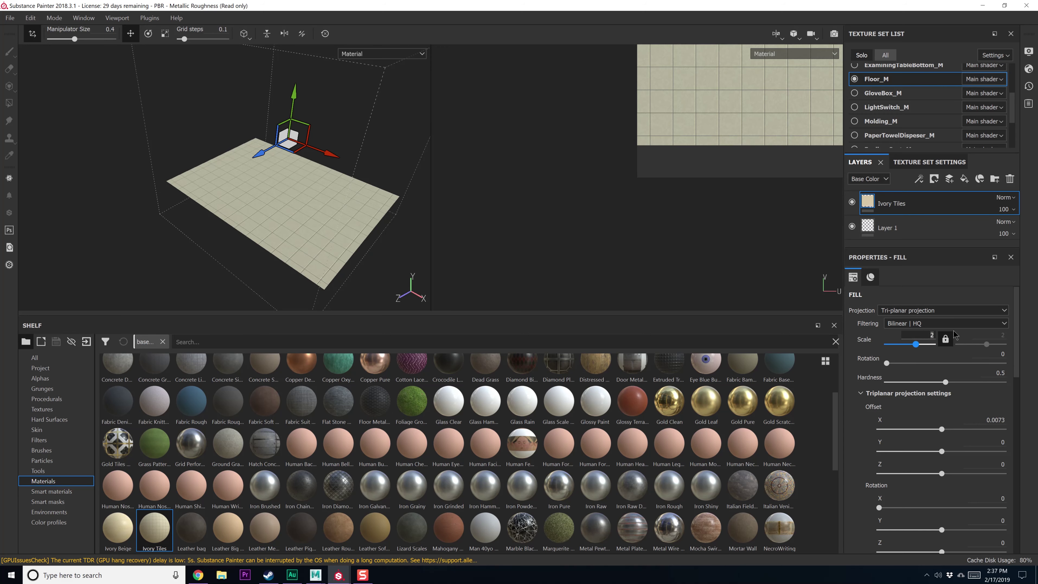
key("Return")
left_click_drag(278, 164, 347, 225, "alt")
right_click_drag(343, 231, 333, 264, "alt")
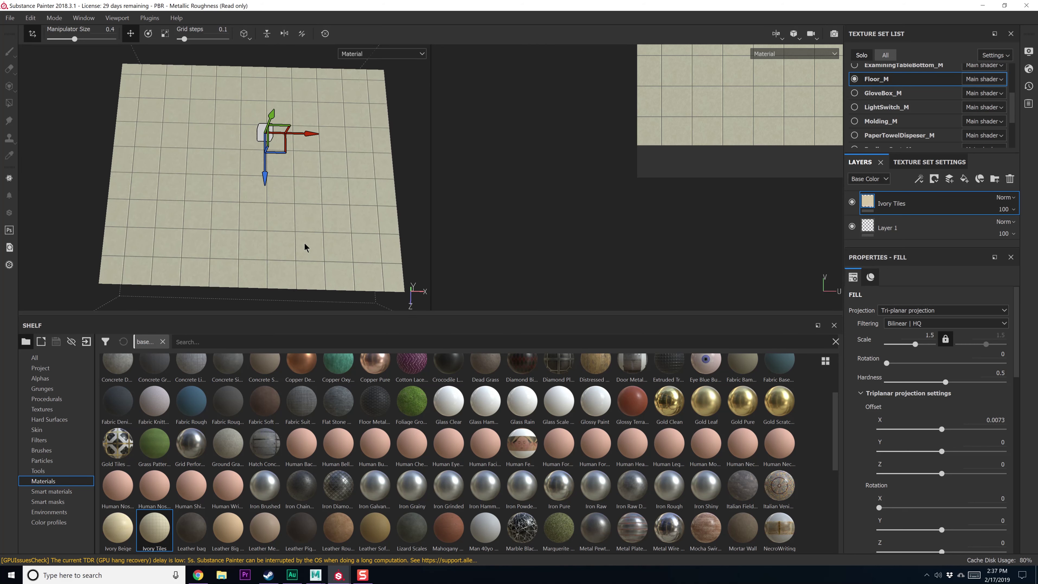
middle_click_drag(290, 242, 327, 218, "alt")
left_click_drag(292, 191, 322, 183, "alt")
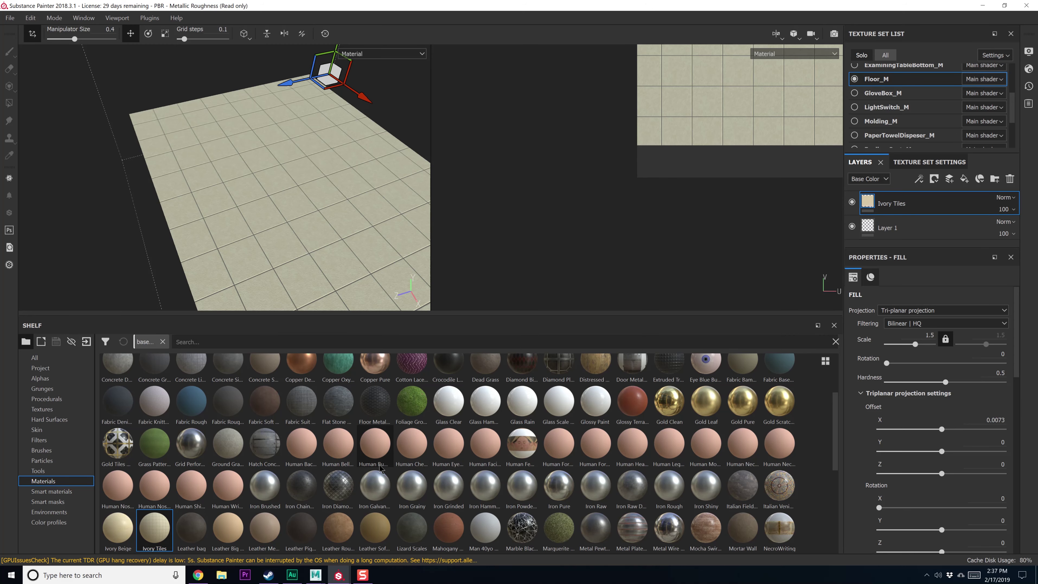
Match the Ivory Tiles material's Cement Color to its Tile Color by sampling it, and inspect the grout lines on the floor
scroll(380, 468, "down", 5)
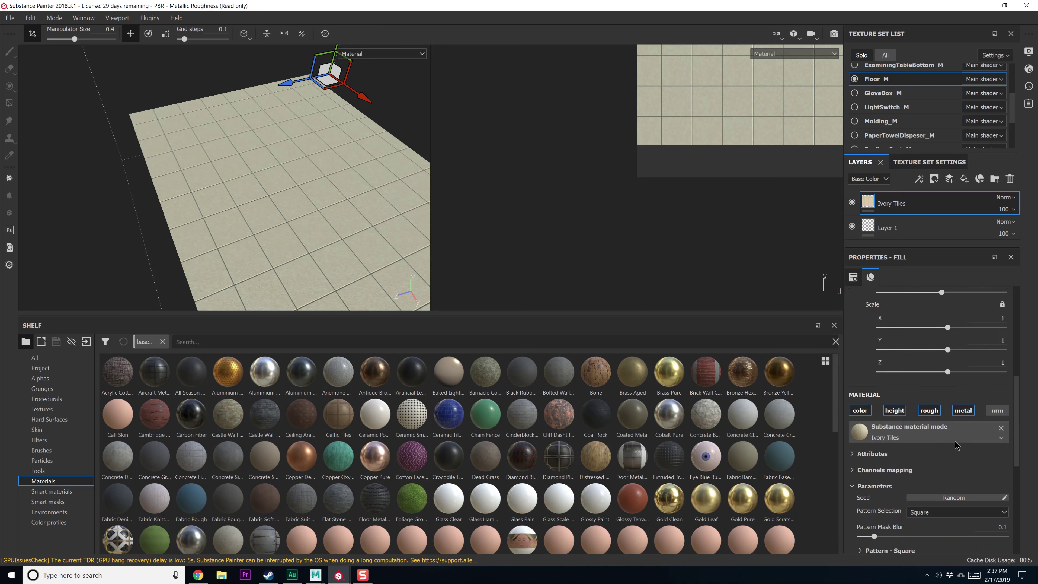
scroll(902, 392, "down", 2)
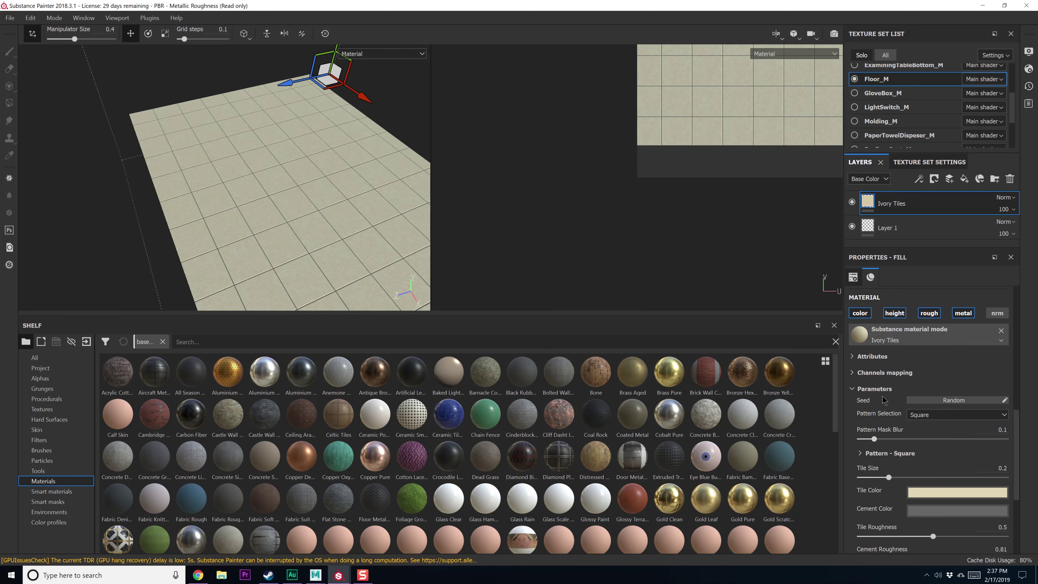
scroll(886, 409, "down", 3)
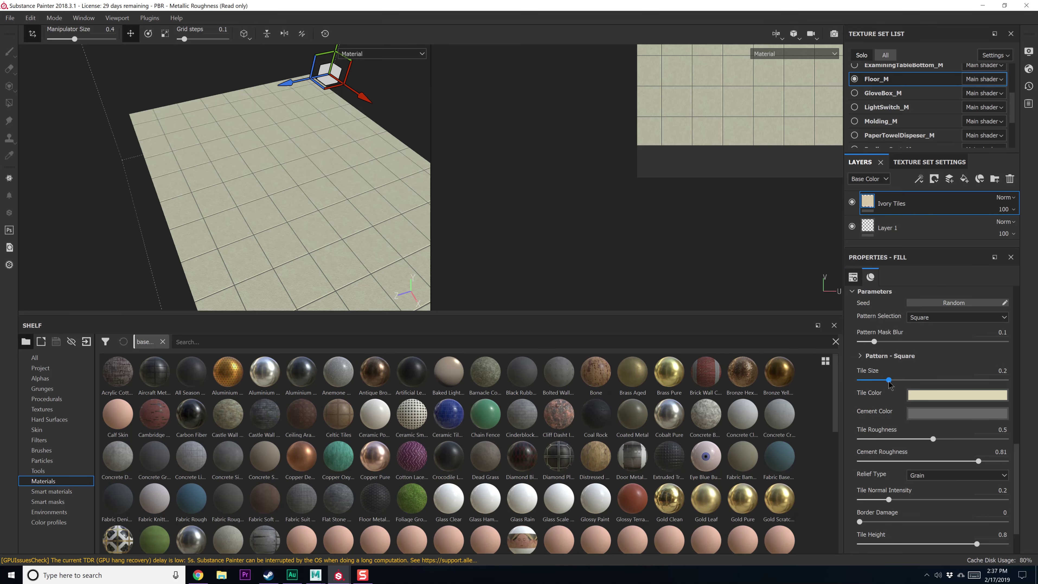
left_click(927, 413)
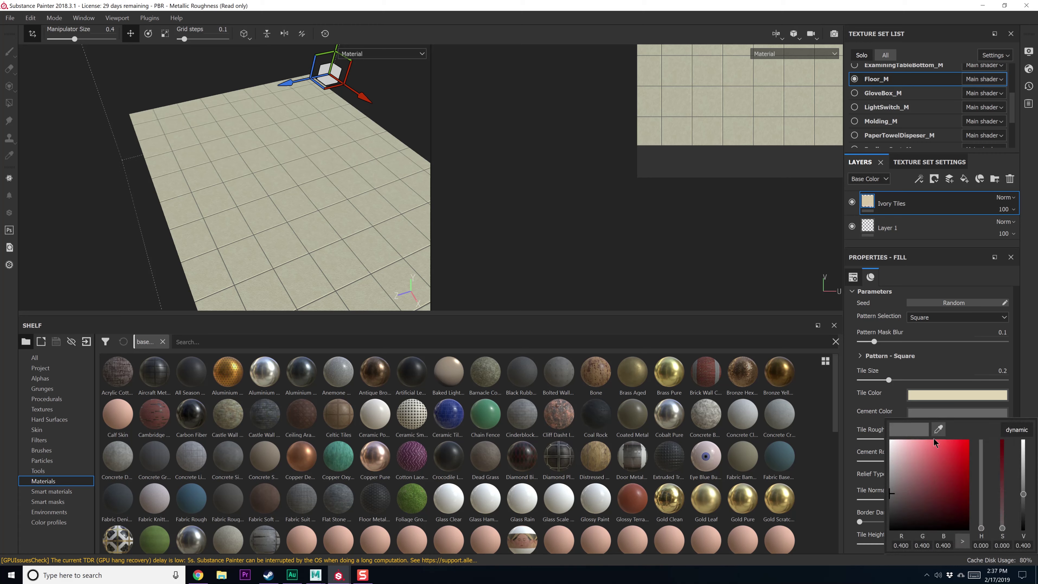
left_click_drag(939, 429, 935, 396)
left_click(386, 213)
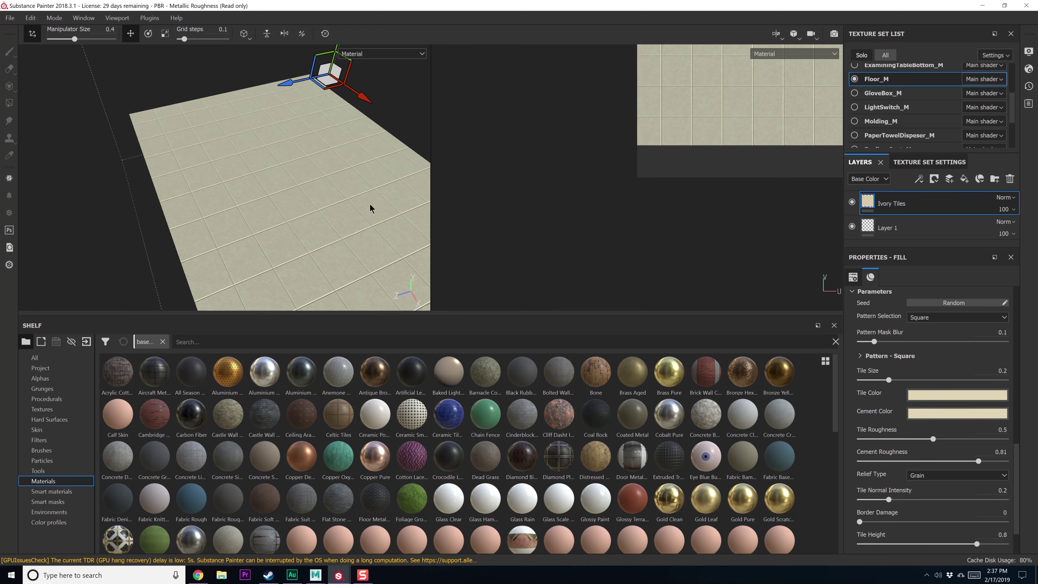
right_click_drag(386, 214, 333, 343, "alt")
middle_click_drag(334, 342, 278, 244, "alt")
right_click_drag(278, 244, 300, 265, "alt")
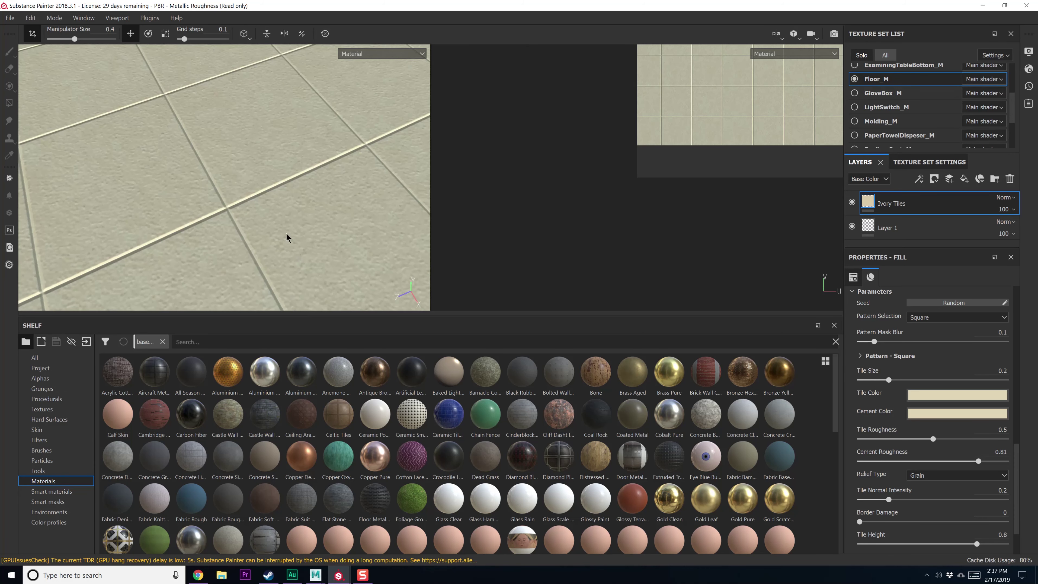
Darken the Cement Color of the Ivory Tiles fill to about RGB 0.784, 0.730, 0.571
left_click(969, 410)
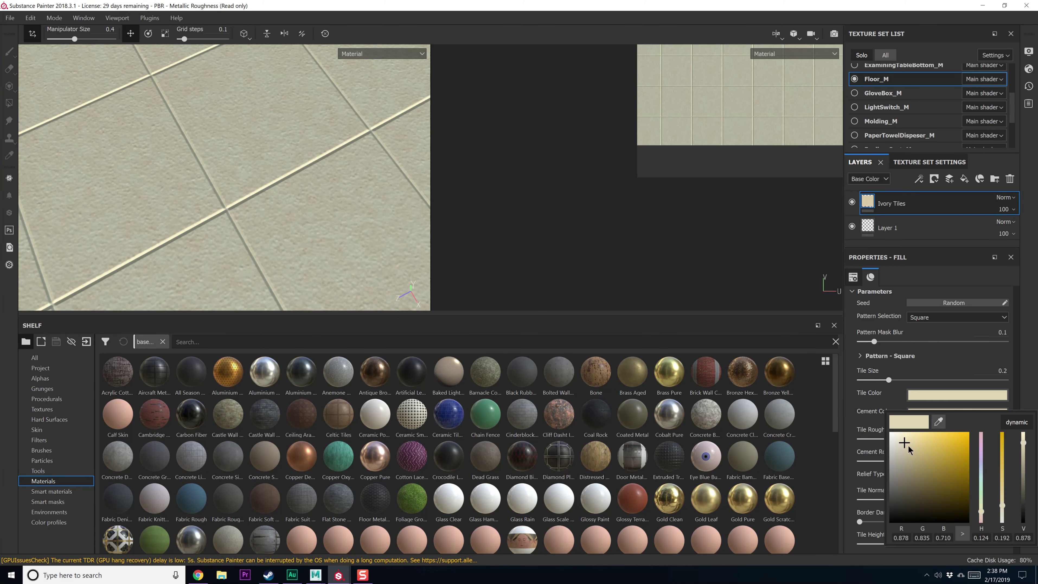
left_click_drag(908, 445, 910, 450)
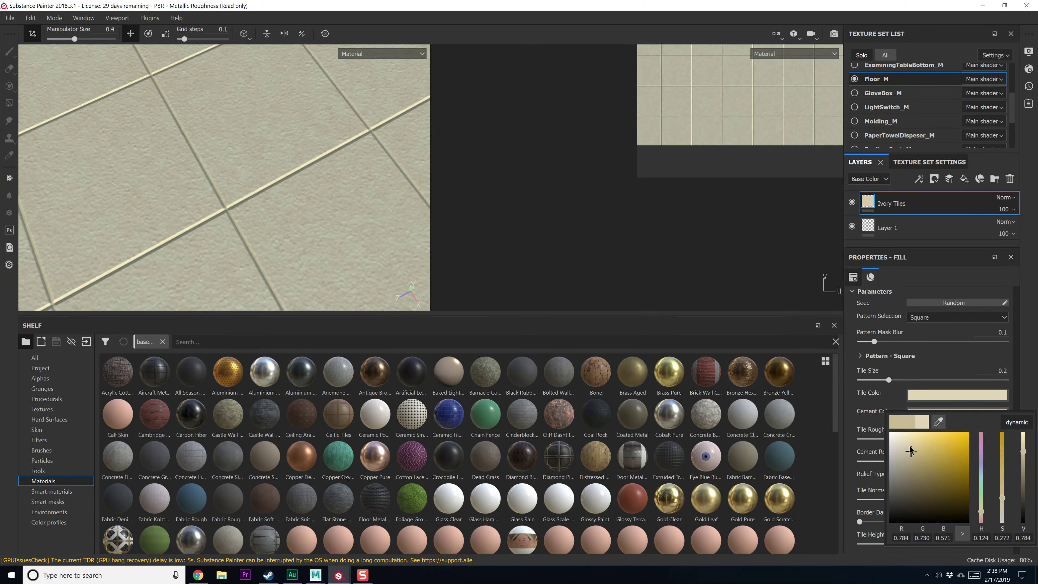
left_click(968, 411)
Set Tile Size to 0.1, Tile Roughness to 0.42, Cement Roughness to 0.53 and Relief Type to Rock Variation
left_click_drag(899, 382, 863, 376)
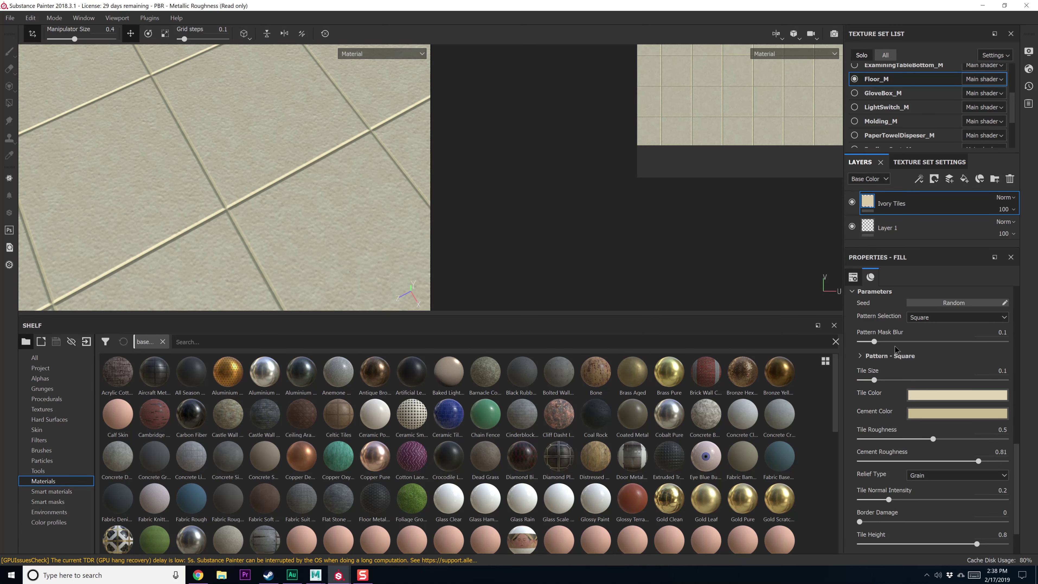
scroll(908, 373, "down", 2)
mouse_move(933, 383)
left_mouse_down()
mouse_move(883, 383)
mouse_move(921, 384)
left_mouse_up()
left_click_drag(977, 407, 937, 406)
scroll(927, 423, "down", 1)
scroll(445, 260, "down", 2)
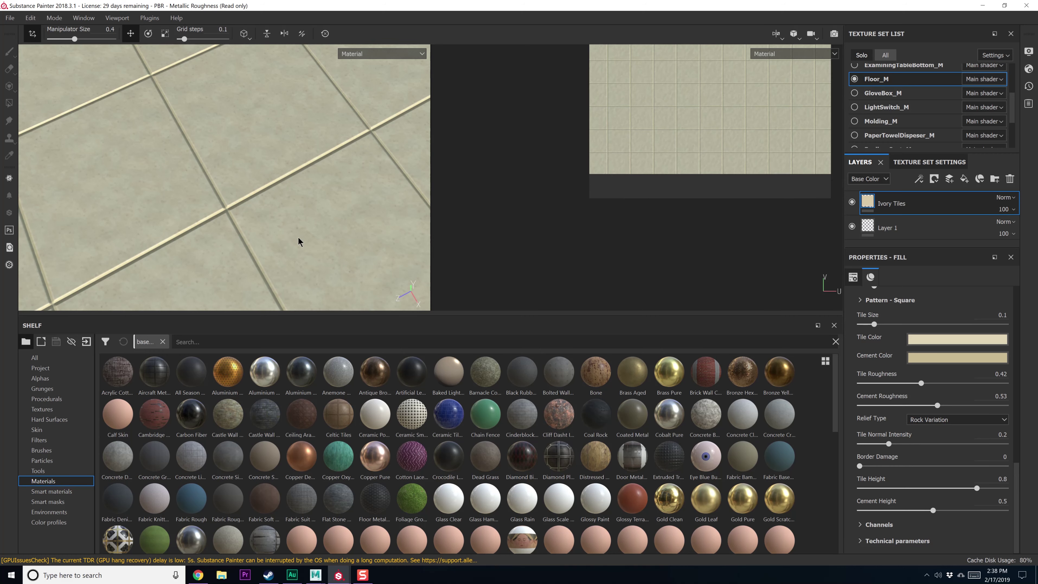
scroll(310, 234, "down", 3)
middle_click_drag(311, 229, 311, 216, "alt")
left_click_drag(311, 215, 337, 247, "alt")
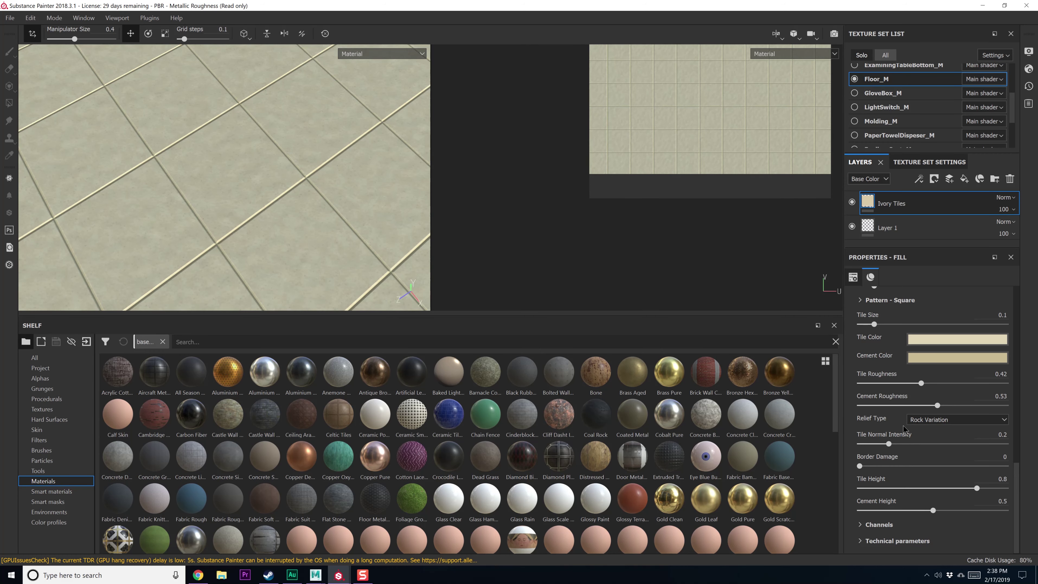
Set Tile Normal Intensity to 0.16, Border Damage to 0.02, Tile Height to 0.56 and Cement Height to 0.49
left_click_drag(889, 445, 985, 441)
left_click_drag(890, 443, 863, 467)
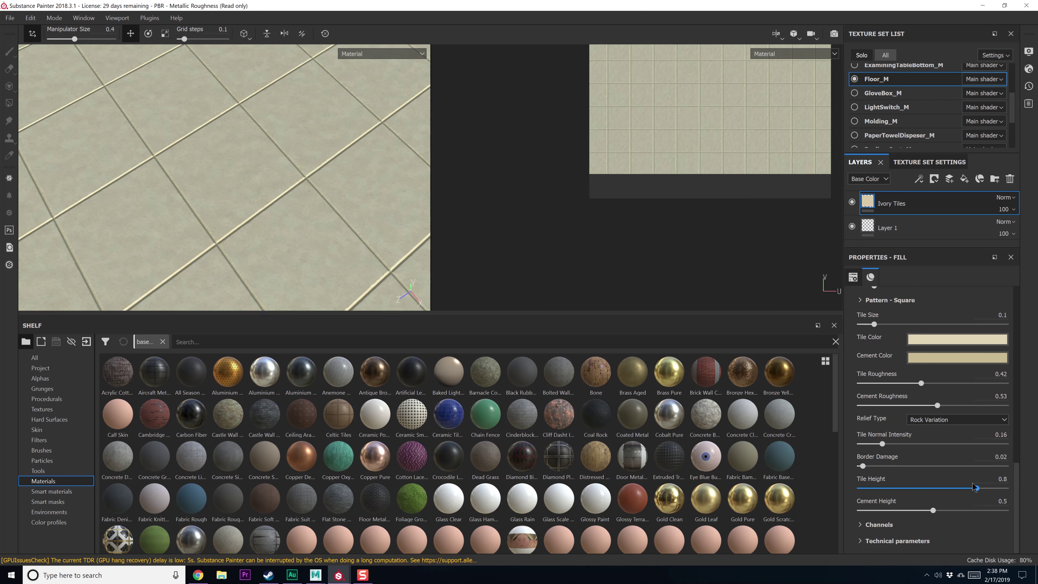
left_click_drag(961, 492, 941, 493)
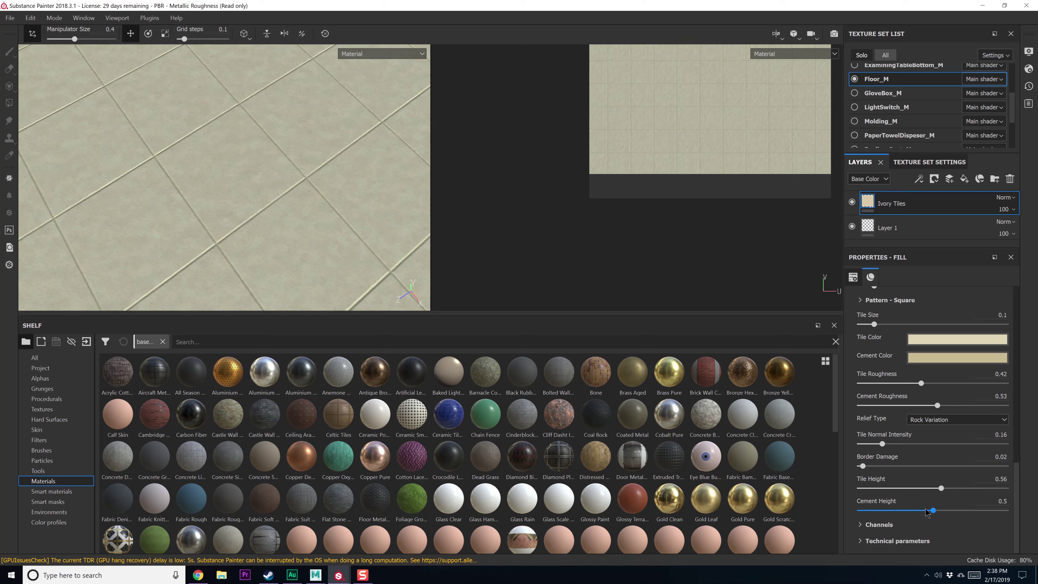
mouse_move(308, 179)
left_mouse_down("alt")
mouse_move(304, 153)
mouse_move(310, 210)
mouse_move(278, 102)
mouse_move(283, 246)
mouse_move(308, 250)
mouse_move(235, 202)
mouse_move(245, 221)
mouse_move(224, 222)
mouse_move(290, 155)
mouse_move(311, 171)
left_mouse_up("alt")
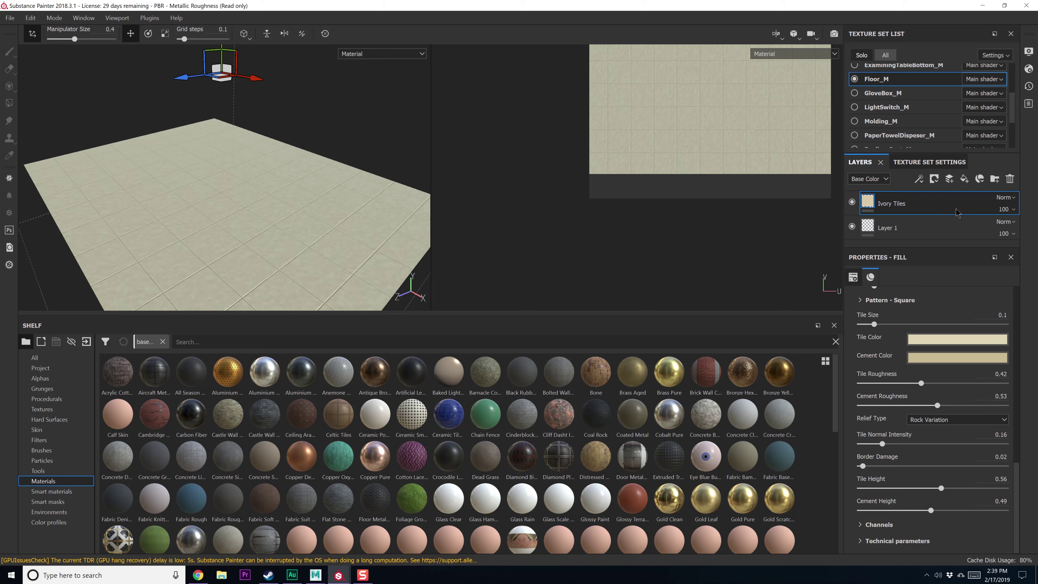
right_click(938, 206)
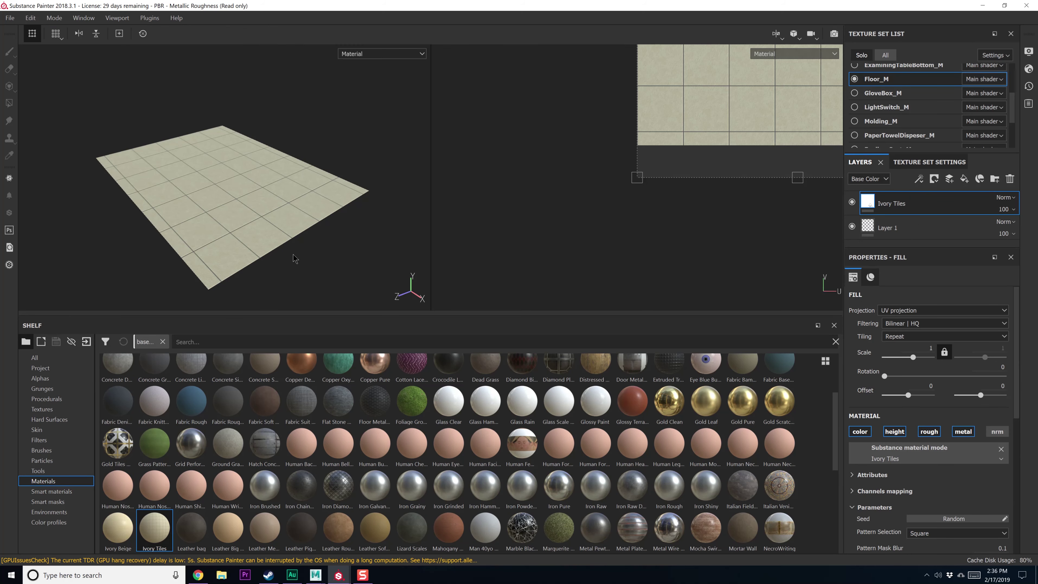
scroll(278, 228, "up", 1)
middle_click_drag(252, 216, 322, 246, "alt")
left_click_drag(257, 248, 415, 202, "alt")
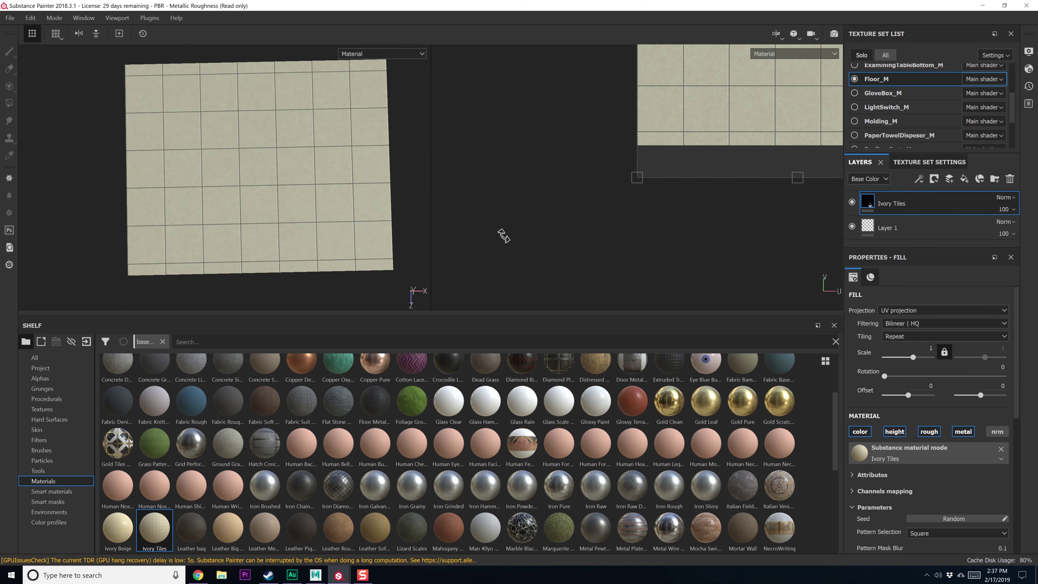
left_click(940, 310)
left_click(923, 324)
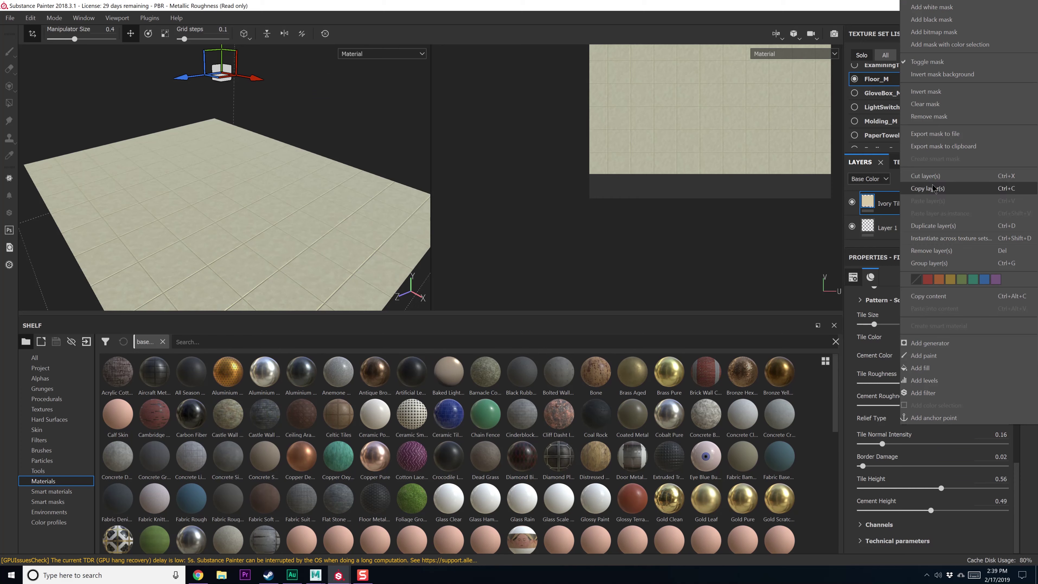
Copy the Ivory Tiles layer and paste the duplicate above the original in the Floor_M layer stack
left_click(920, 208)
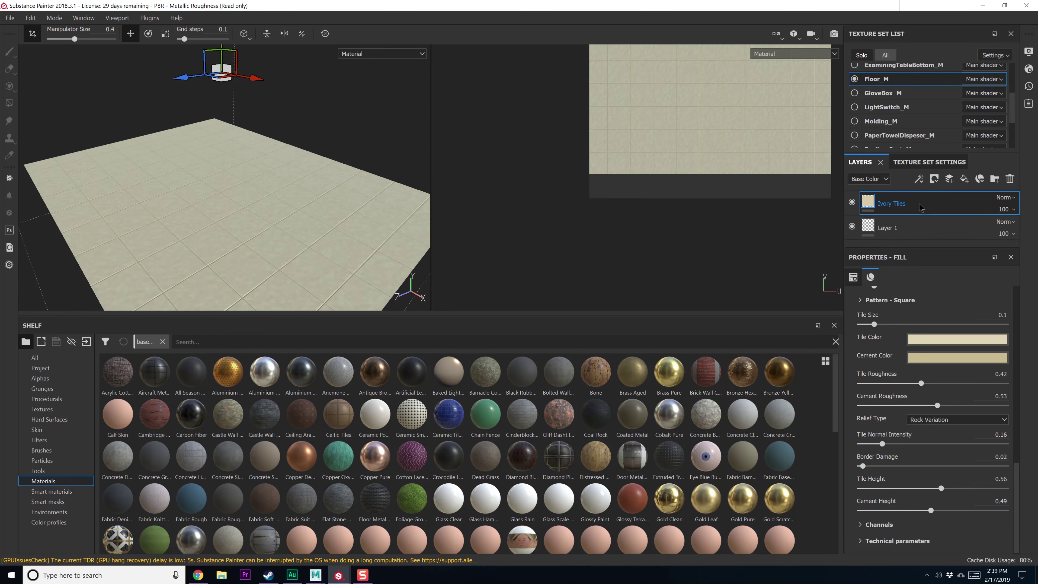
right_click(920, 208)
left_click(921, 204)
Change the Tile Color of the duplicated Ivory Tiles layer to a muted blue, about RGB 0.611, 0.682, 0.772, and inspect the floor
left_click(932, 340)
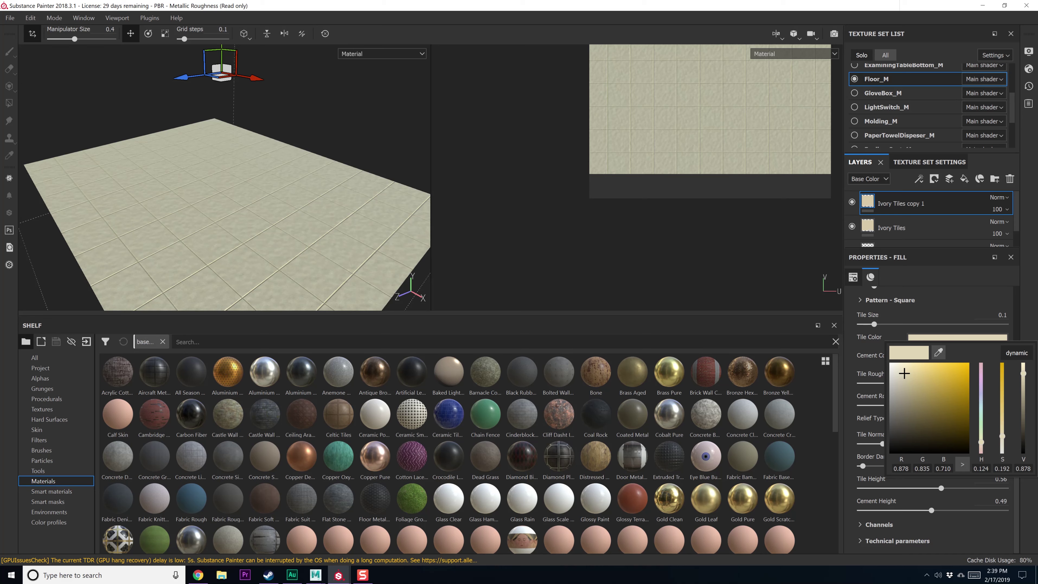
left_click(939, 352)
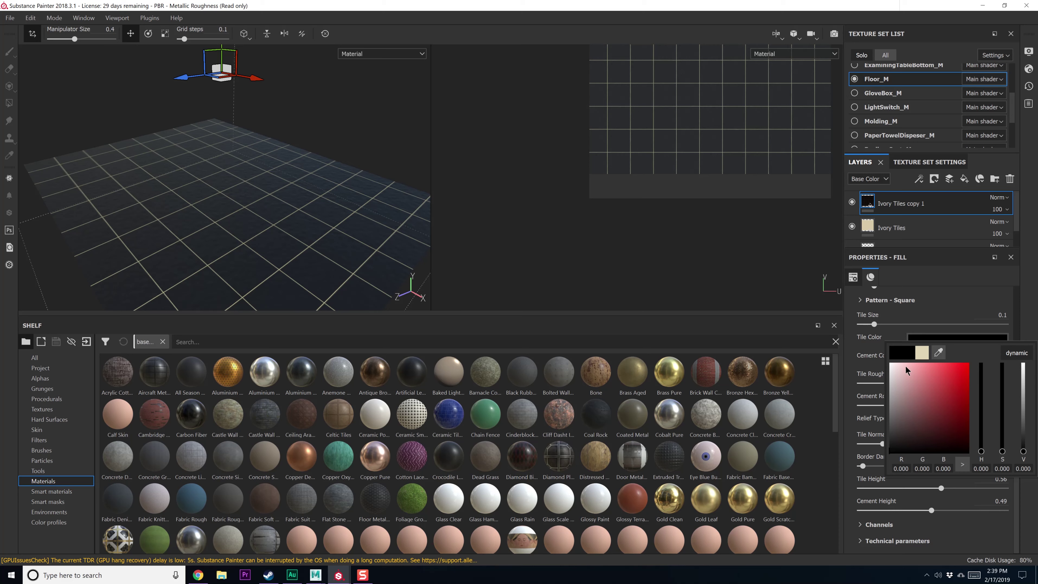
left_click_drag(214, 229, 215, 274, "alt")
scroll(214, 274, "up", 2)
left_click(965, 342)
left_click_drag(981, 452, 939, 388)
left_click(1003, 436)
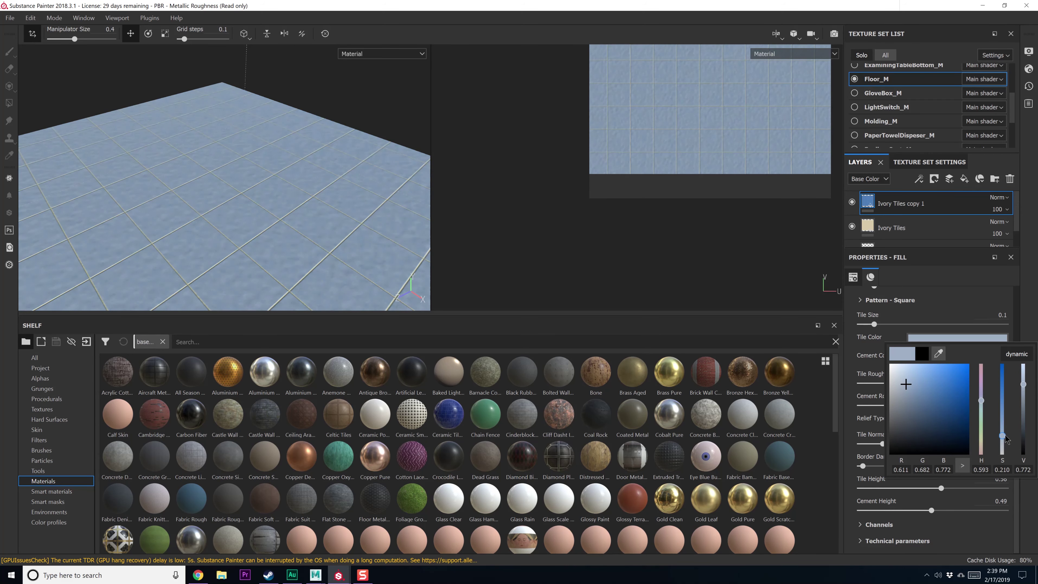
left_click_drag(1025, 389, 1024, 387)
left_click(948, 290)
left_click_drag(338, 202, 260, 251, "alt")
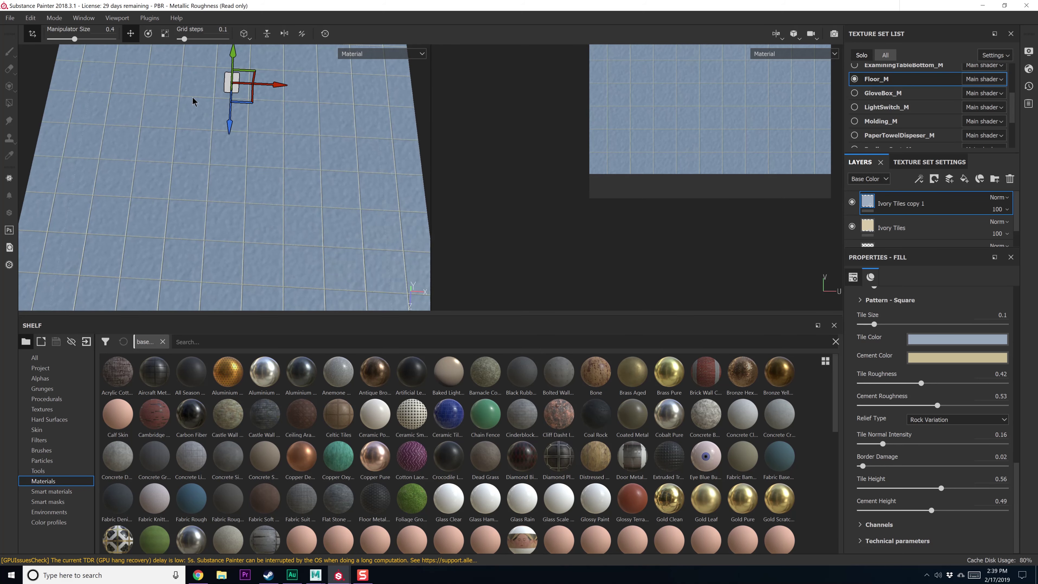
left_click_drag(275, 194, 308, 180, "alt")
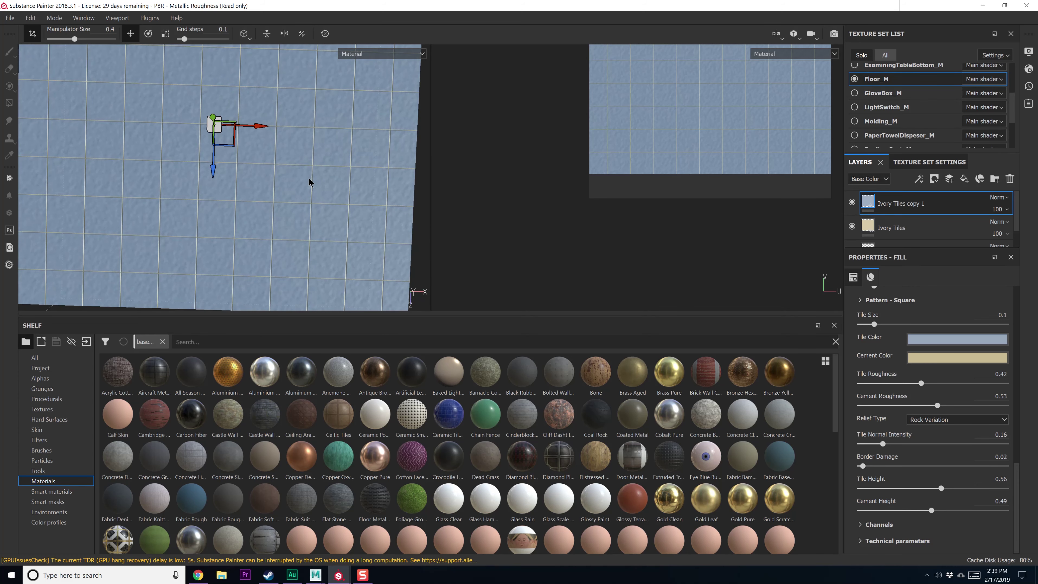
Show only the 2D view of the floor and add a black mask to the blue Ivory Tiles copy 1 layer
key("F2")
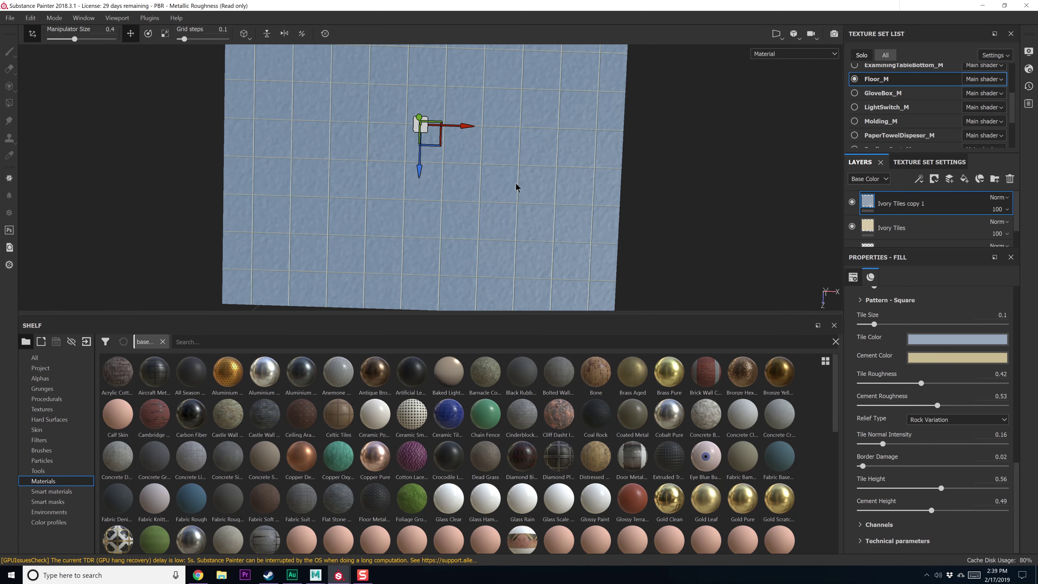
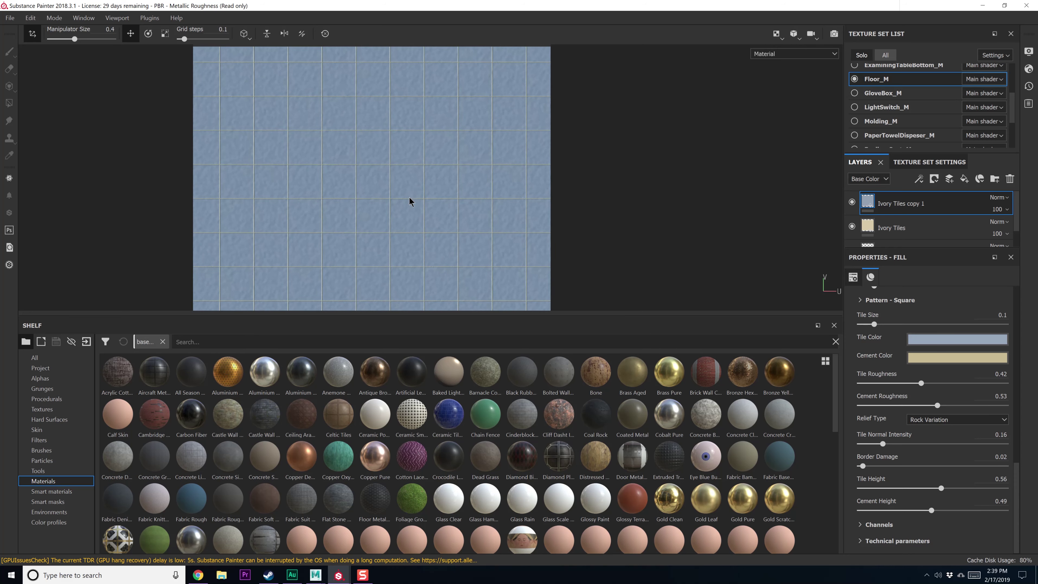
right_click_drag(411, 188, 399, 186, "alt")
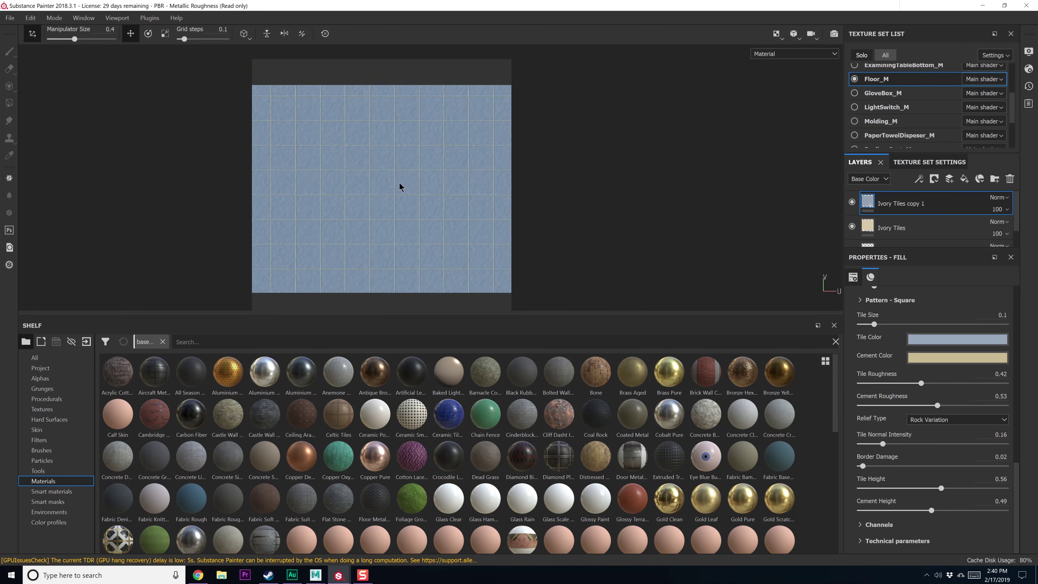
middle_click_drag(400, 186, 394, 155, "alt")
right_click_drag(394, 155, 411, 228, "alt")
middle_click_drag(391, 182, 399, 187)
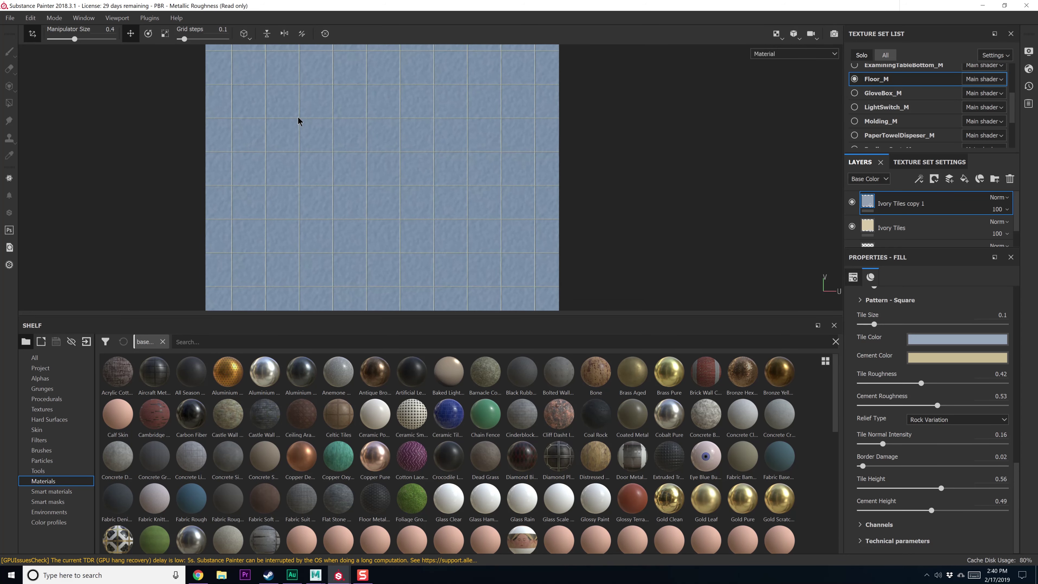
right_click(926, 200)
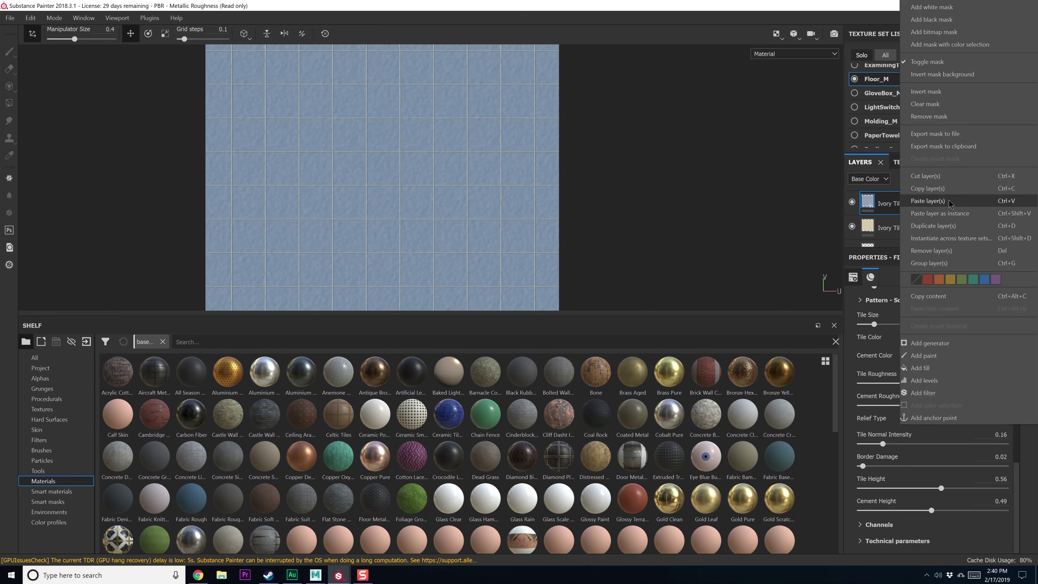
left_click(936, 19)
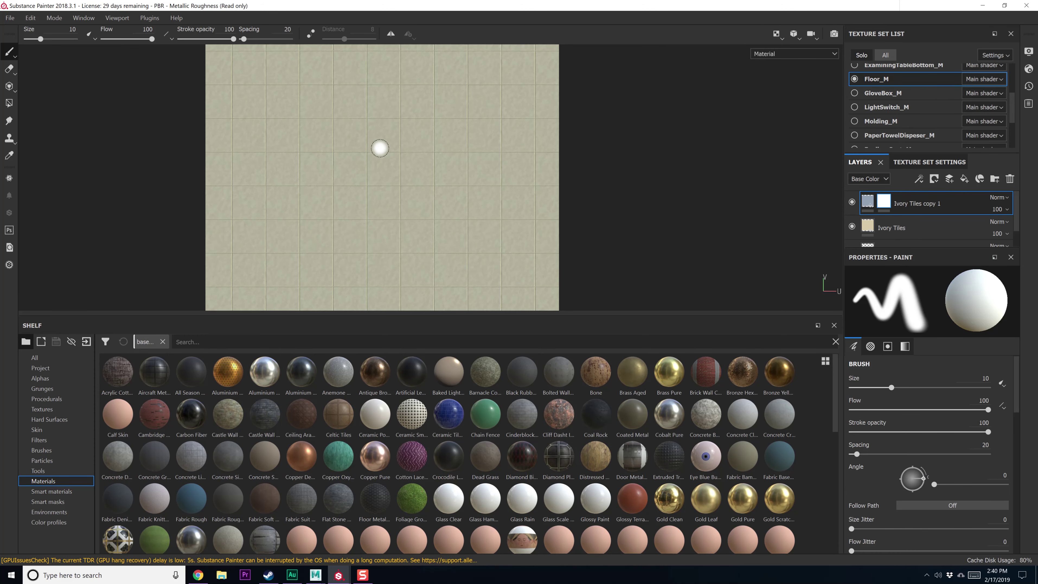
Browse the brush alphas and set the mask brush's alpha to uniform color for a hard square tip
scroll(379, 148, "up", 3)
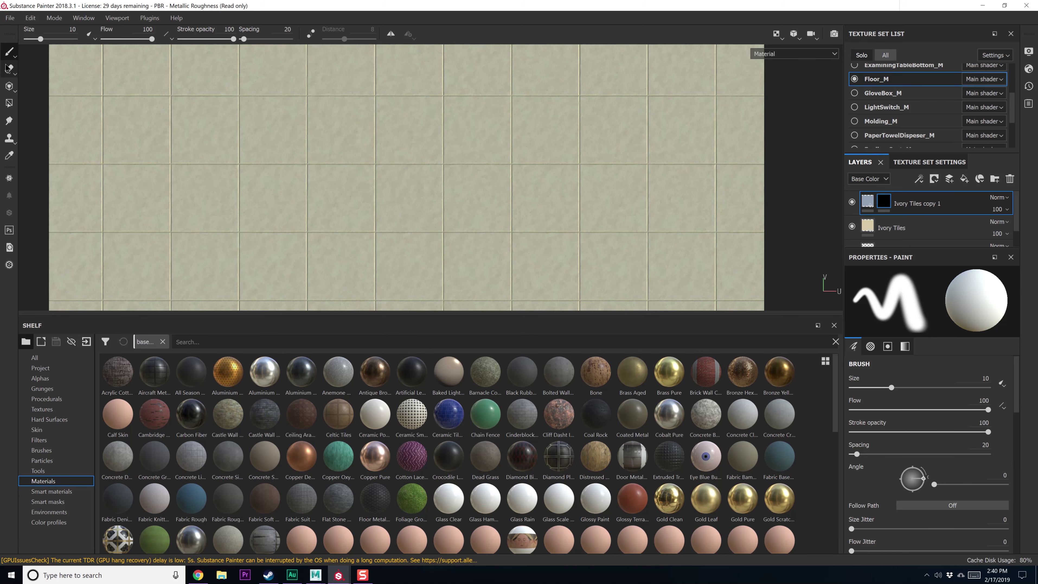
left_click(15, 56)
left_click(43, 52)
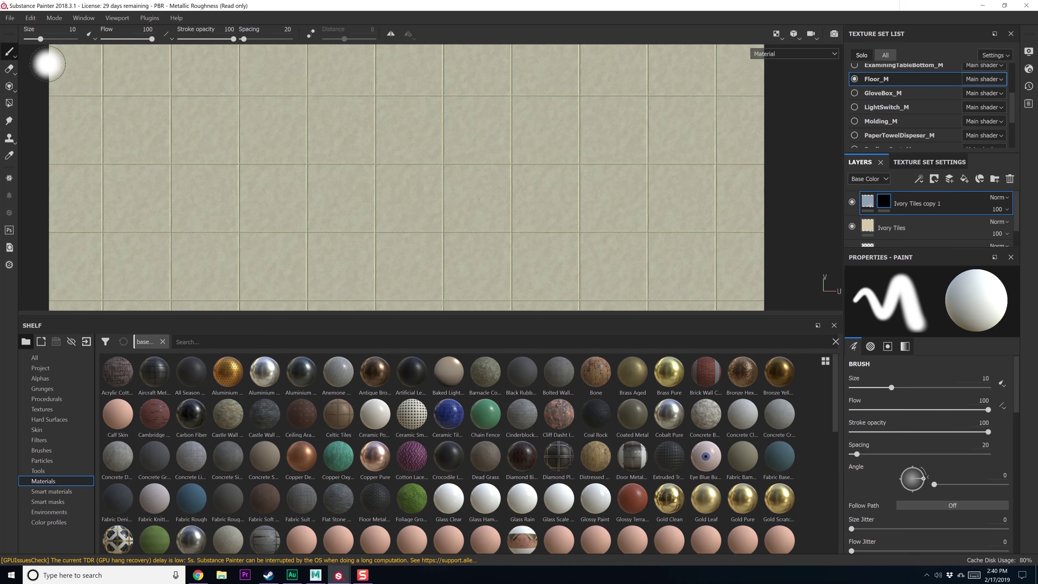
scroll(925, 470, "down", 5)
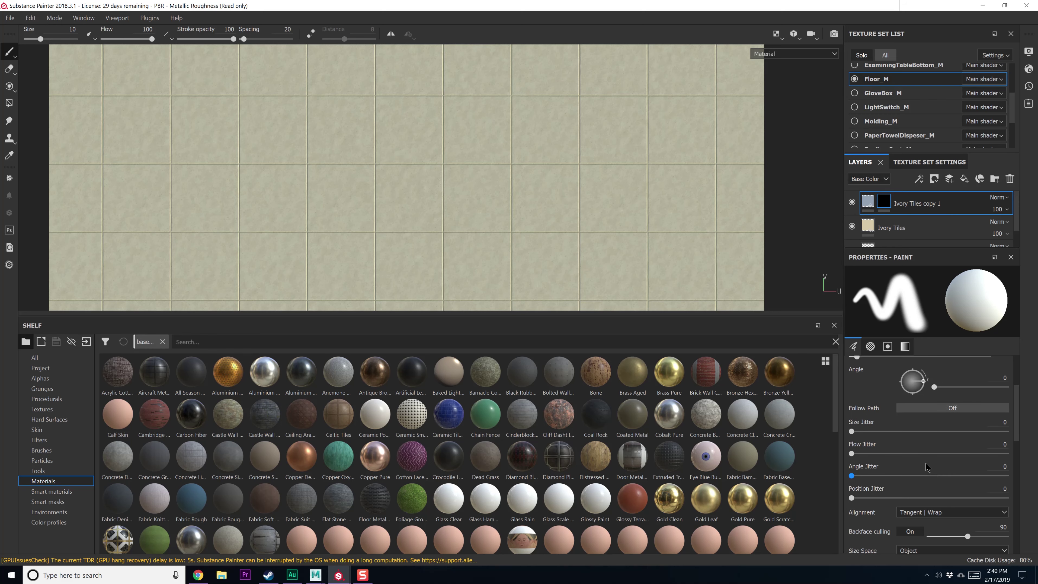
left_click(874, 439)
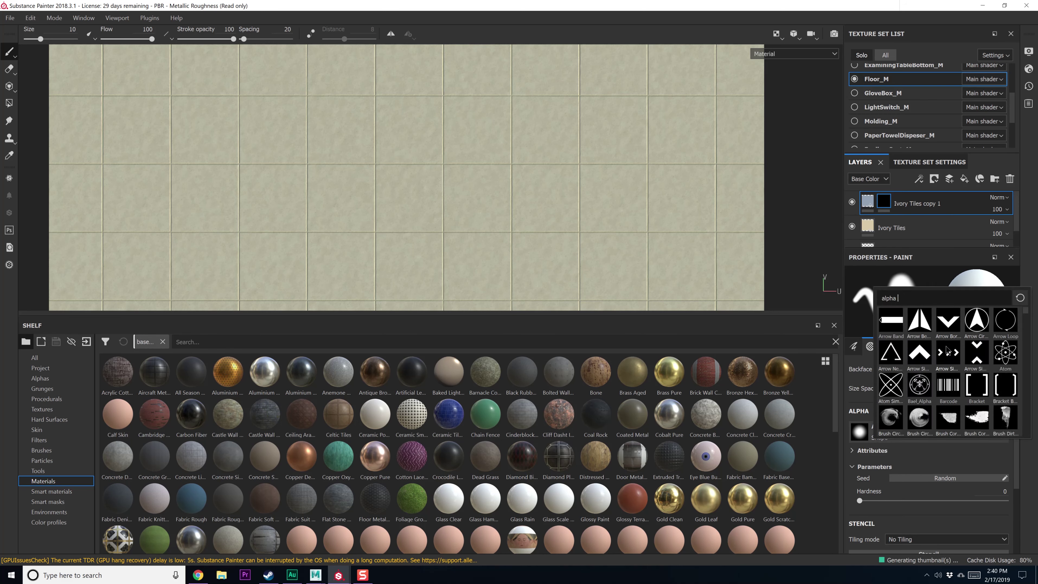
mouse_move(1025, 318)
left_mouse_down()
mouse_move(1029, 432)
mouse_move(1023, 314)
left_mouse_up()
left_click_drag(1025, 316, 1032, 370)
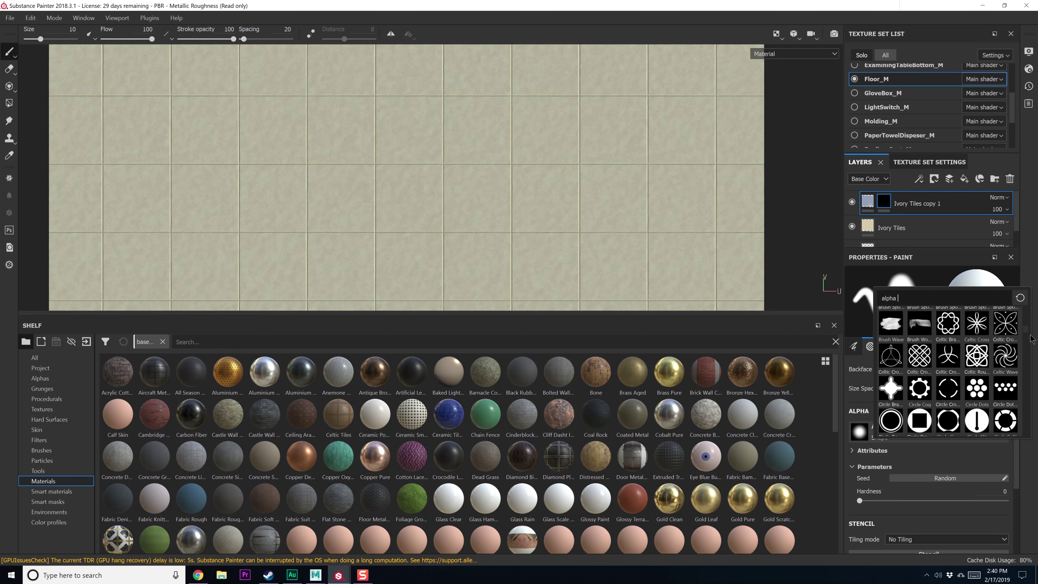
left_click(1034, 371)
left_click(1001, 428)
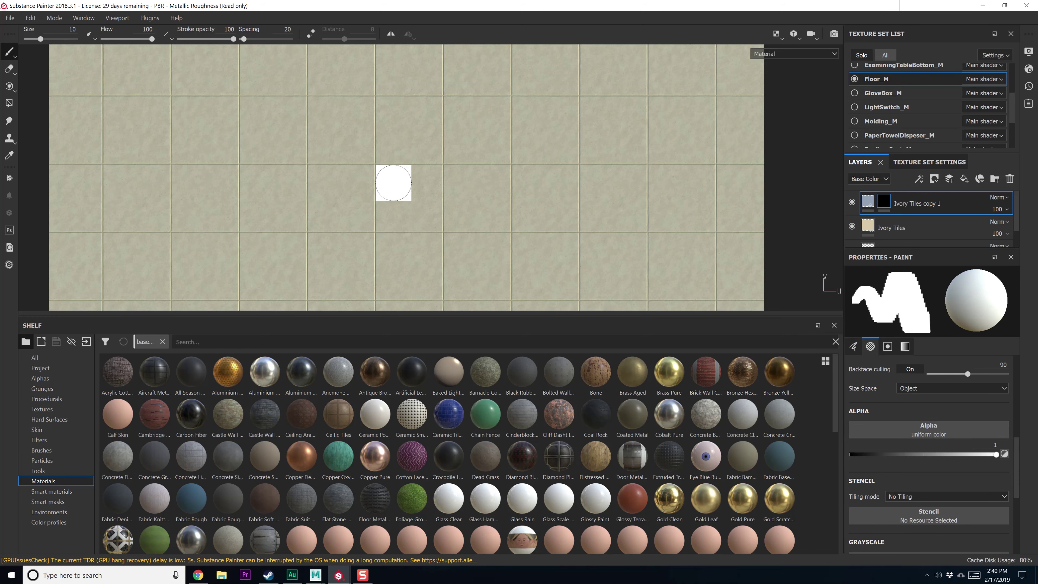
Enlarge the mask brush to a size of about 18.83 so its square tip covers one floor tile
right_click_drag(393, 182, 409, 197, "ctrl")
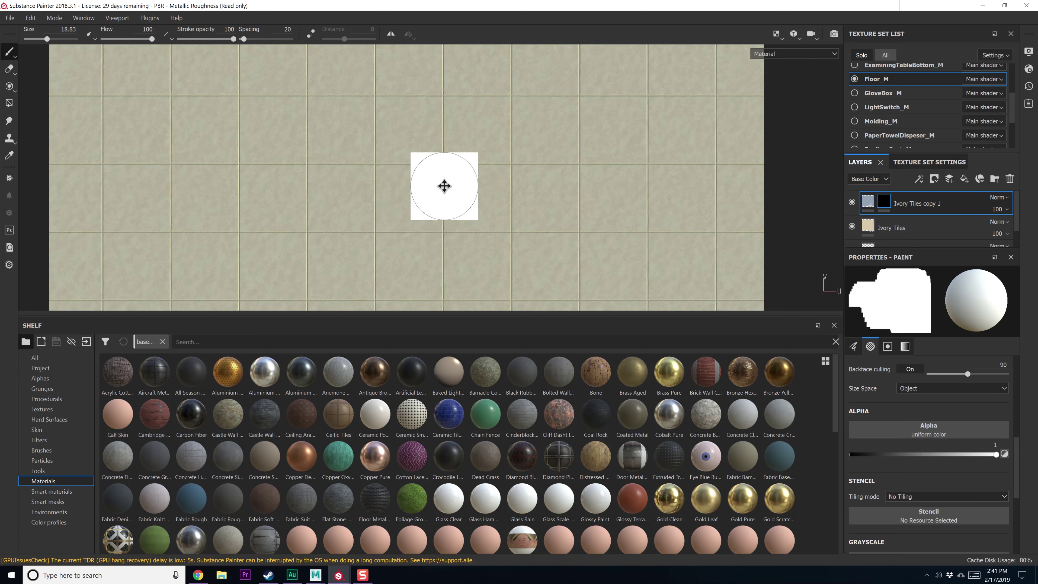
scroll(442, 186, "down", 5)
middle_click_drag(385, 145, 390, 167, "alt")
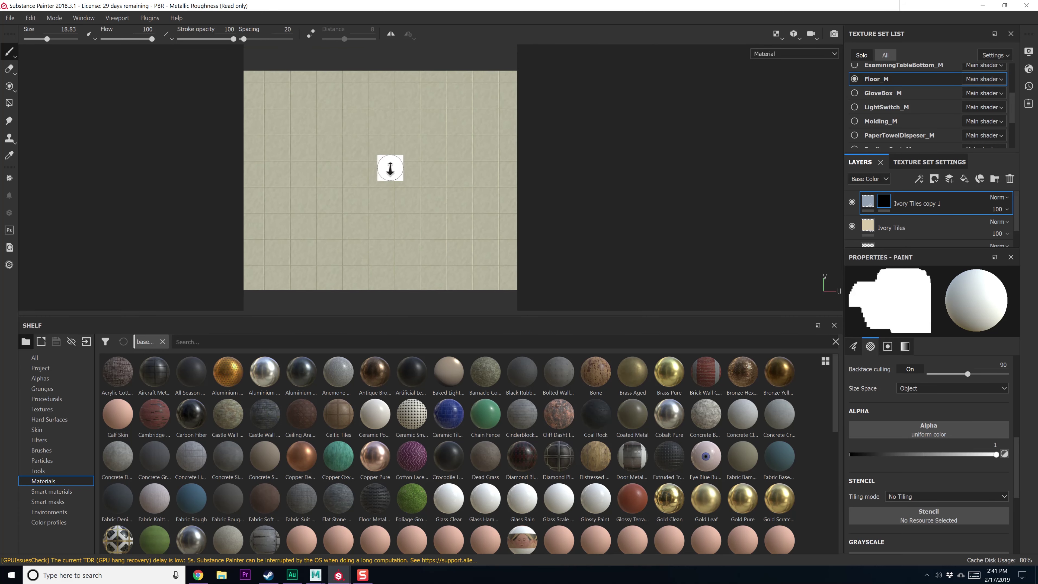
right_click_drag(390, 167, 400, 196, "alt")
middle_click_drag(396, 188, 398, 190, "alt")
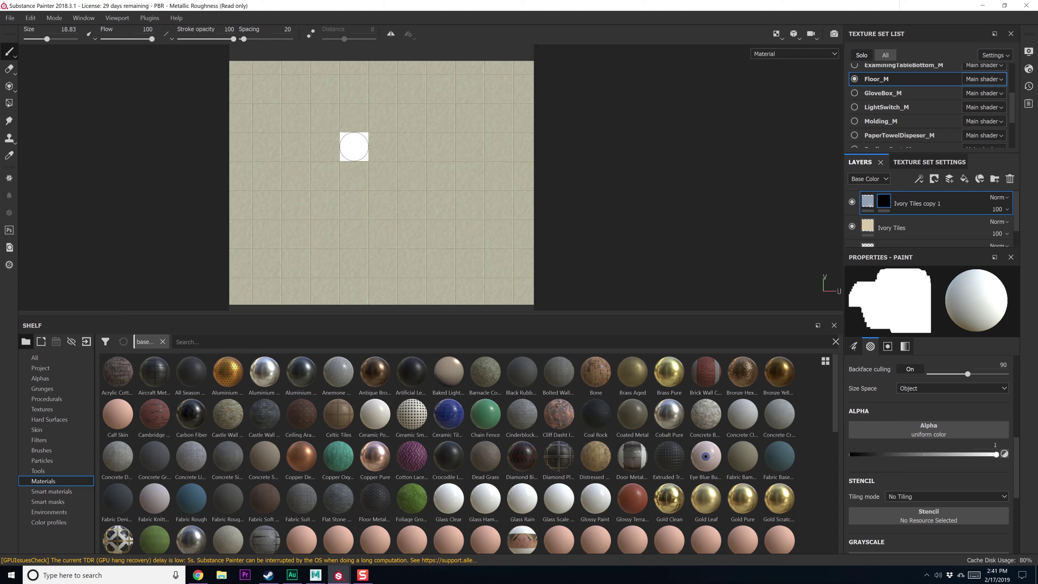
mouse_move(355, 149)
right_mouse_down("ctrl")
mouse_move(382, 149)
mouse_move(356, 149)
right_mouse_up("ctrl")
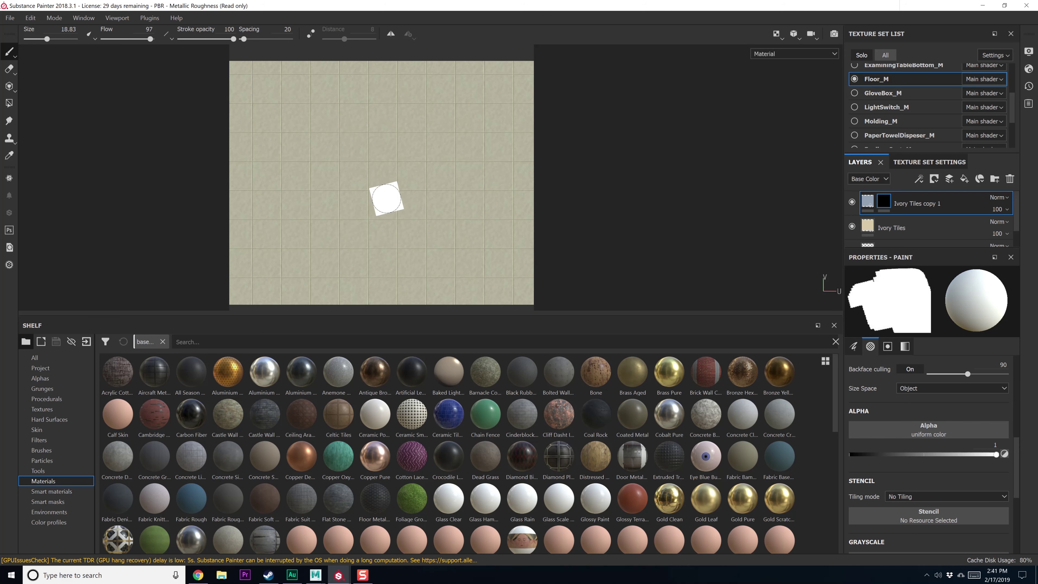
left_click_drag(387, 198, 384, 185, "ctrl")
left_click(396, 145)
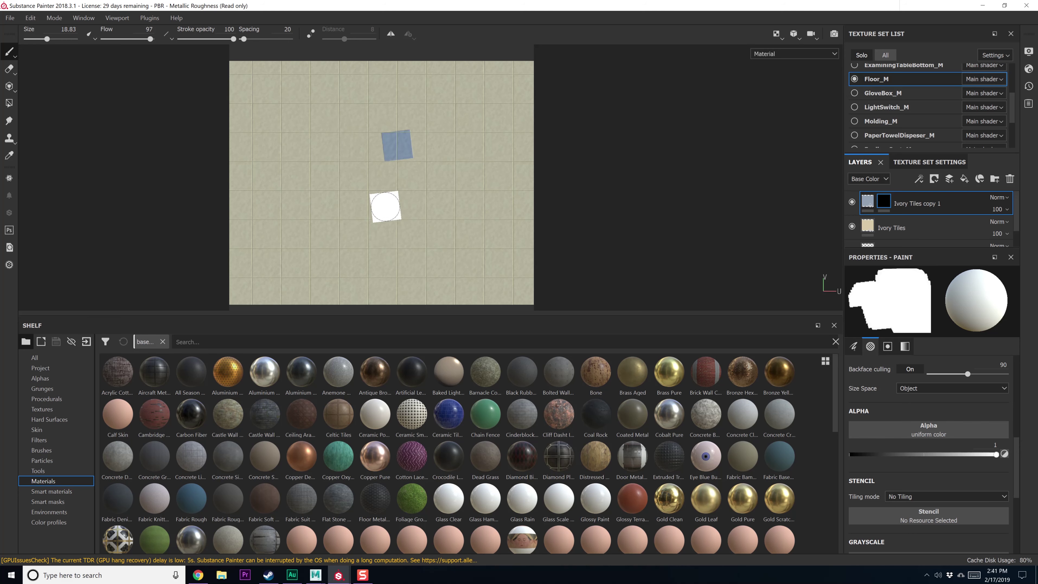
Set the mask brush's angle to 0 and stamp one blue tile aligned with the floor grid
scroll(955, 416, "up", 3)
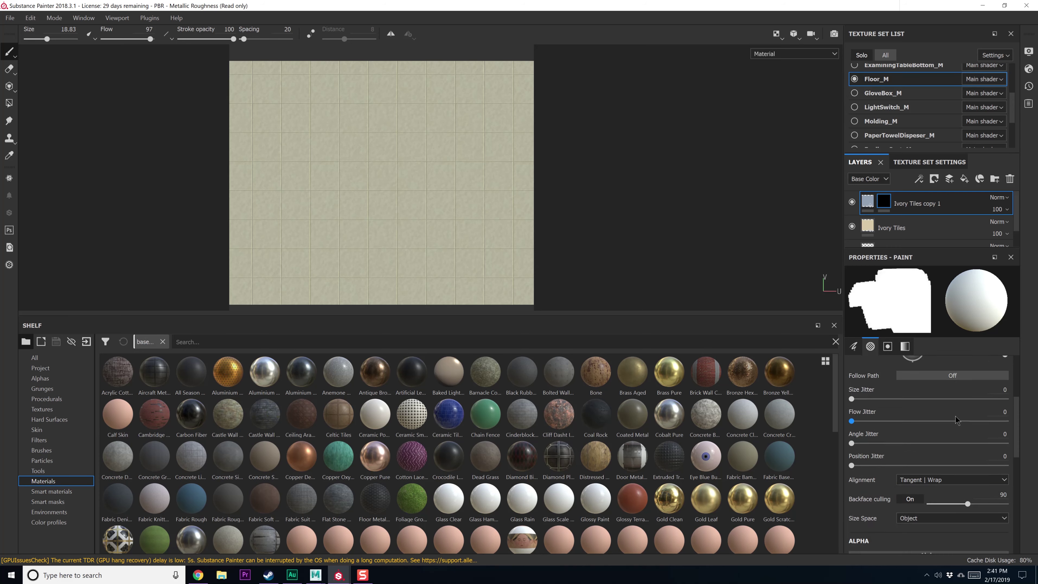
scroll(955, 416, "up", 3)
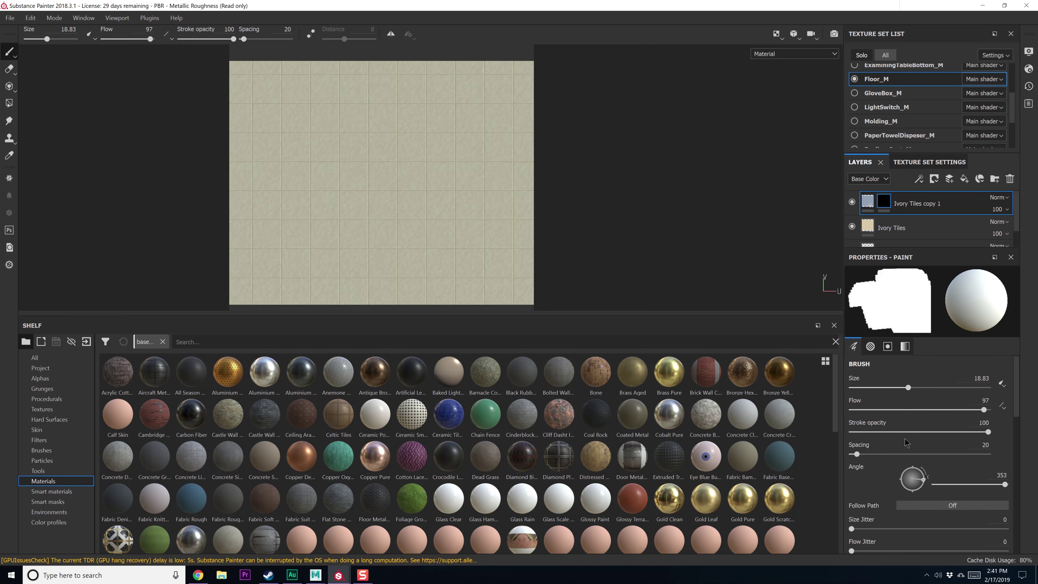
scroll(957, 489, "down", 3)
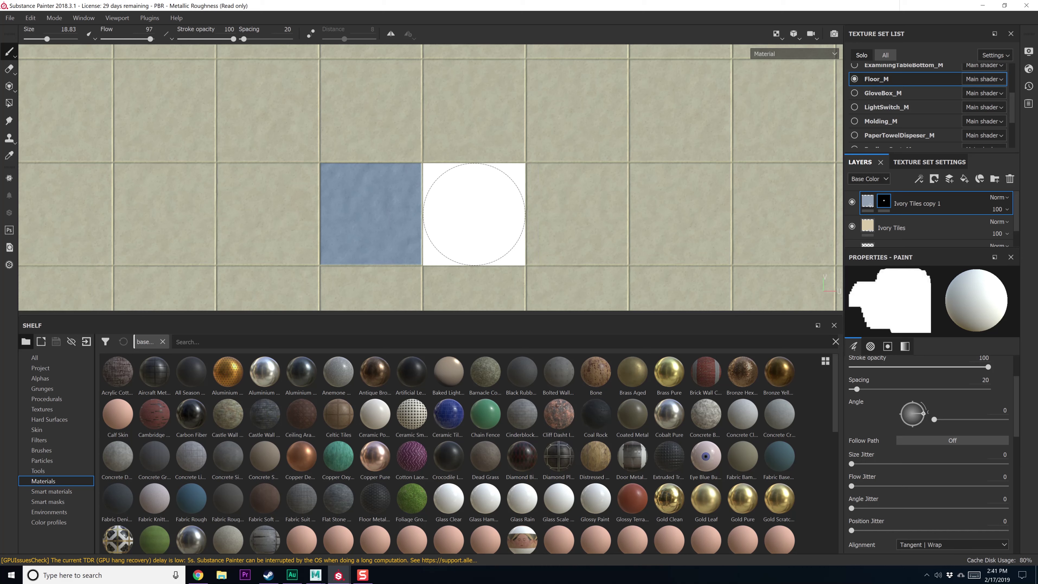
Paint two more tiles beside the first blue tile to form a horizontal row of three
left_click_drag(473, 211, 519, 211)
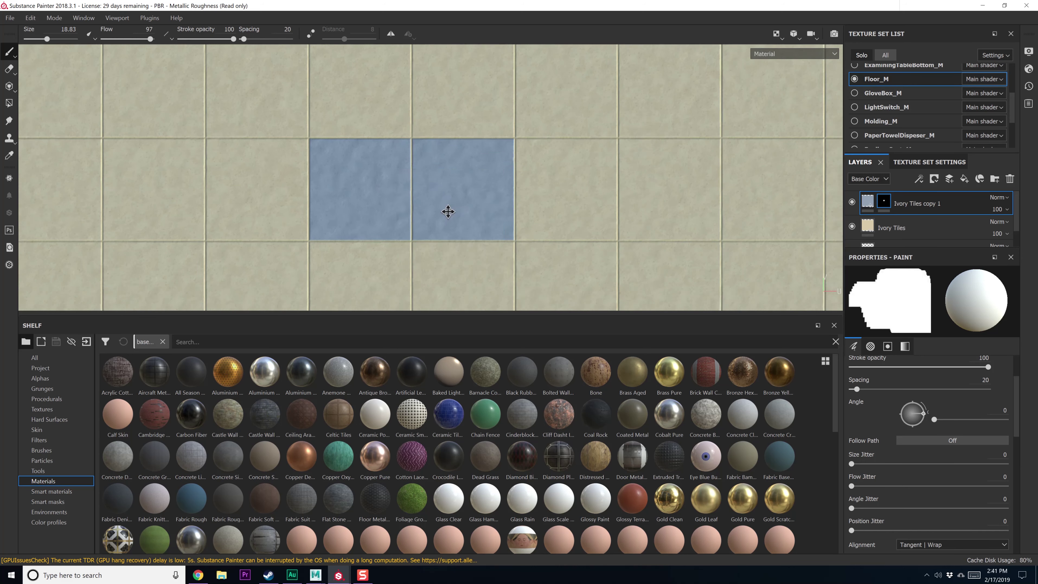
scroll(380, 111, "down", 2)
scroll(402, 210, "down", 4)
middle_click_drag(394, 229, 394, 155, "alt")
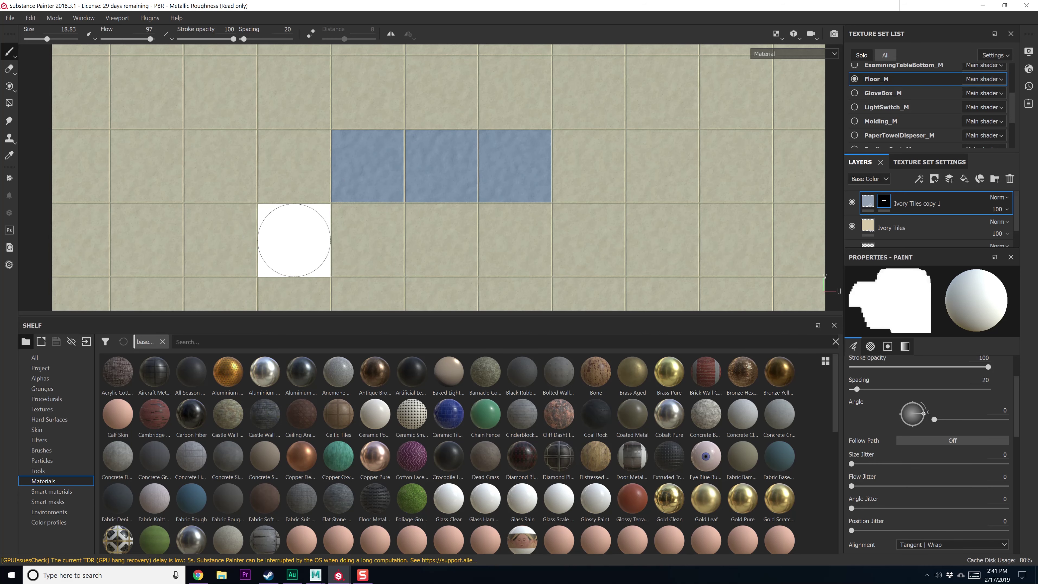
Paint a two-tile blue column diagonally below each end of the three-tile row to form the ring's sides
middle_click_drag(451, 262, 402, 198)
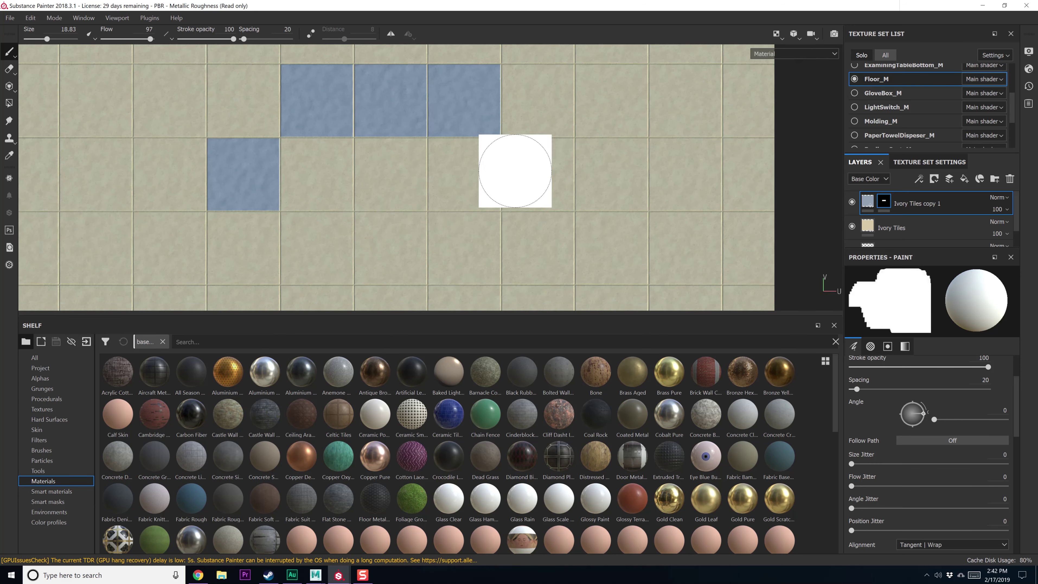
left_click(537, 174)
middle_click_drag(538, 175, 537, 126, "alt")
left_click(538, 202)
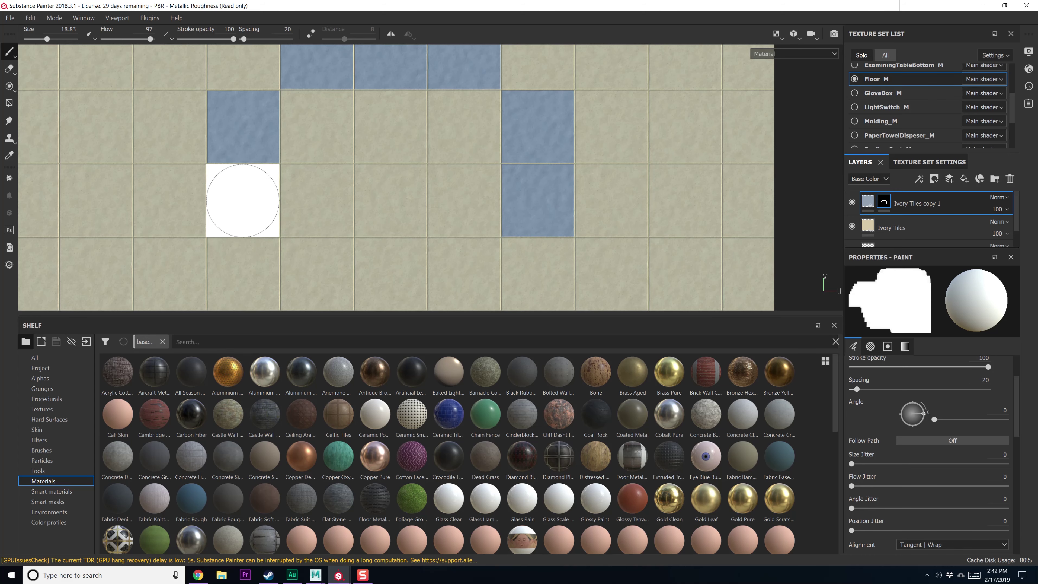
middle_click_drag(243, 200, 210, 161)
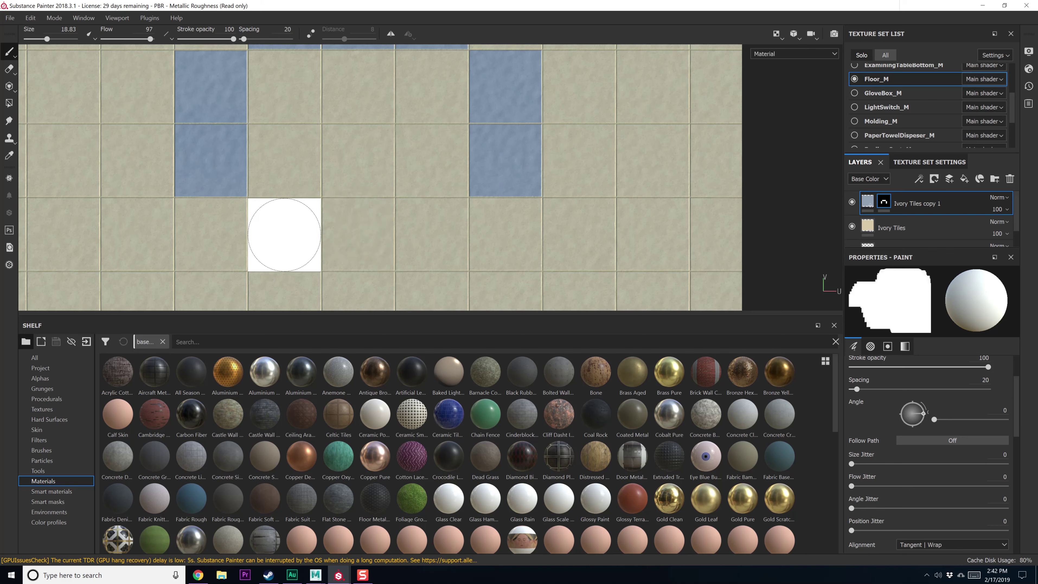
Paint three blue tiles in a row between the lower ends of the side columns to close the ring
left_click(285, 235)
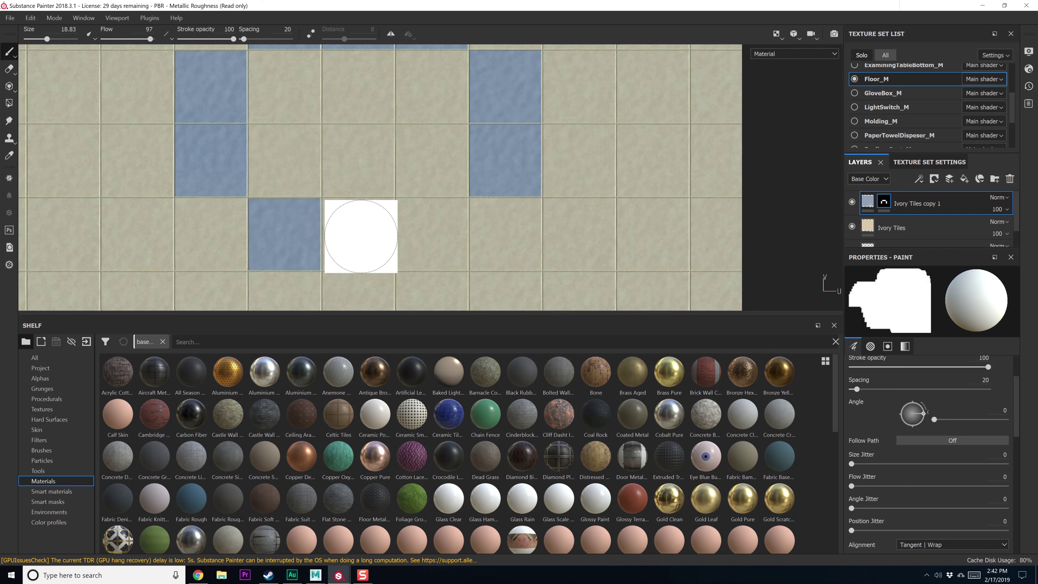
left_click(359, 235)
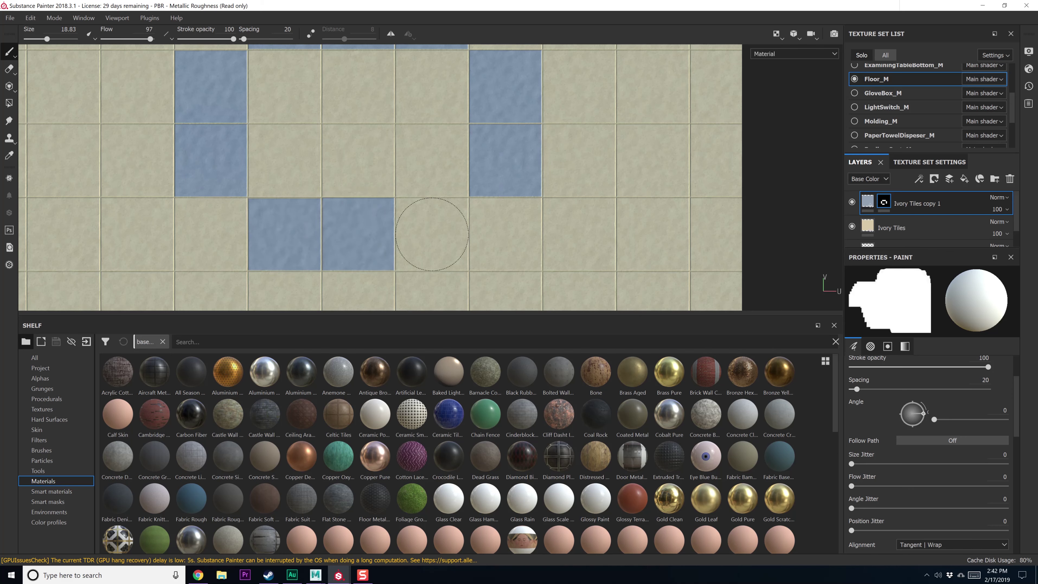
left_click(432, 234)
Duplicate the Ivory Tiles copy 1 layer and replace the duplicate's painted mask with a plain white mask
scroll(952, 466, "down", 3)
scroll(952, 466, "down", 3)
scroll(943, 441, "up", 8)
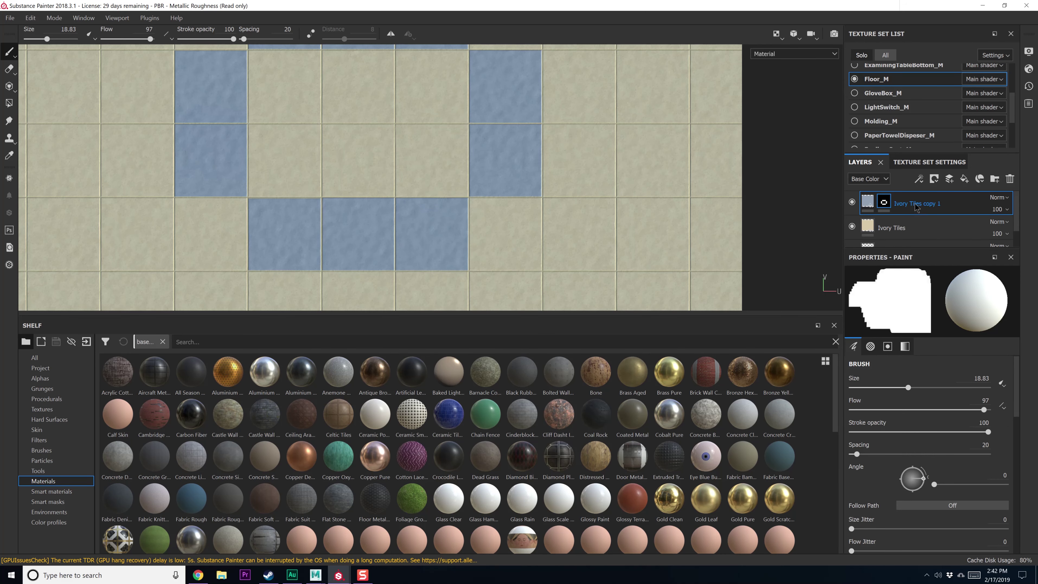
right_click(971, 202)
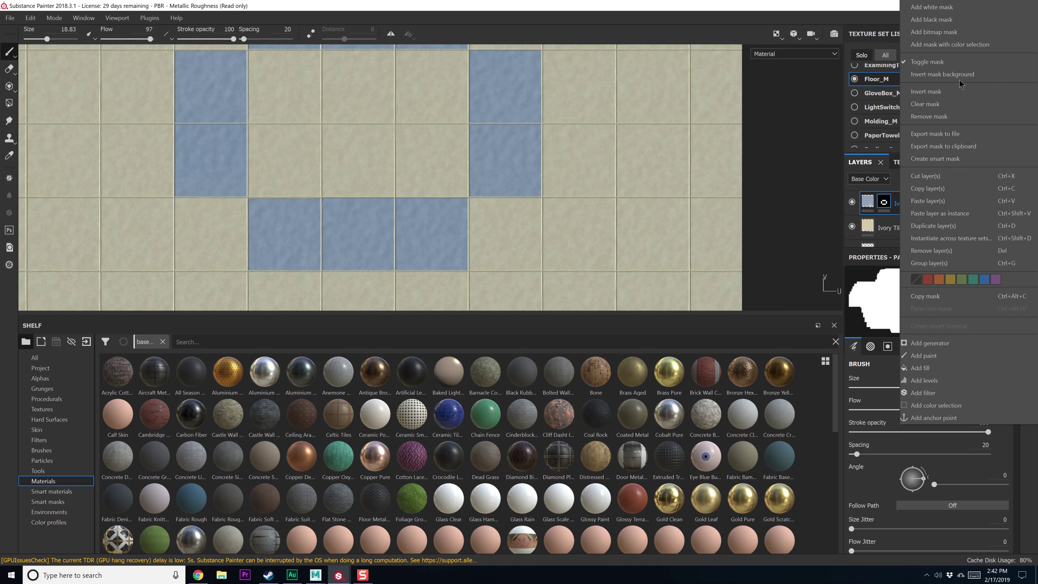
left_click(932, 227)
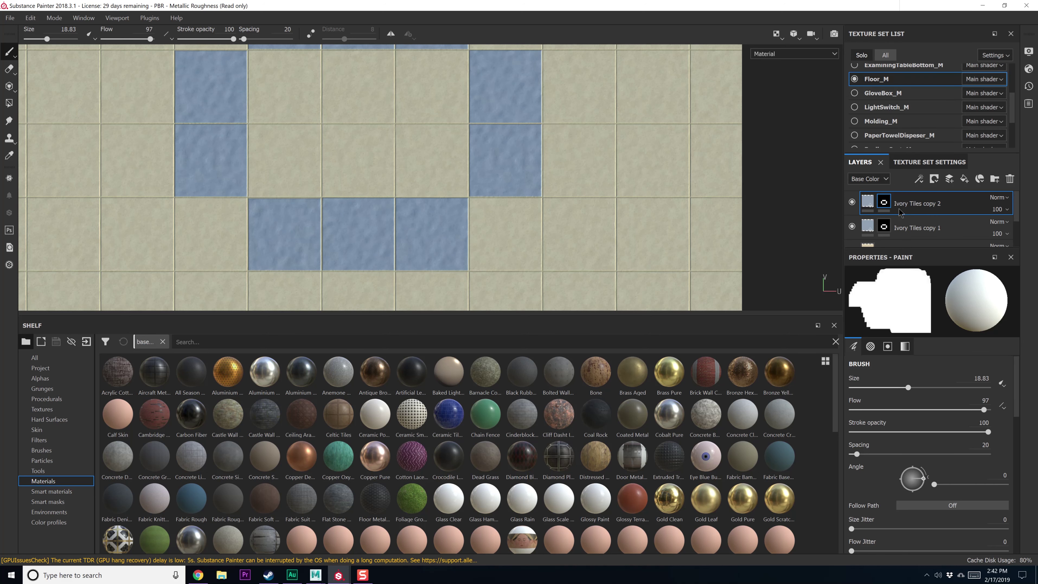
right_click(888, 205)
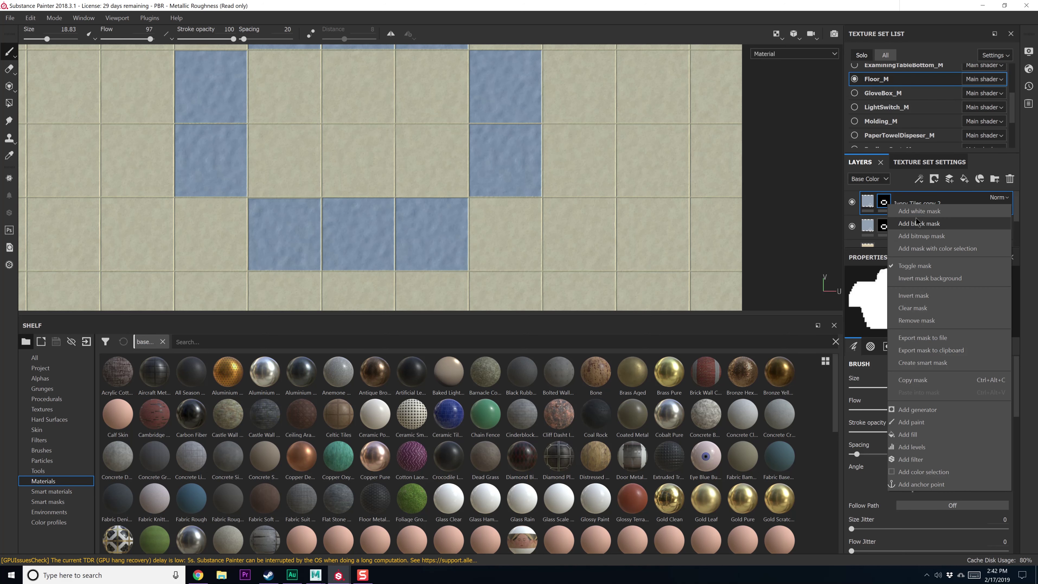
left_click(918, 222)
right_click(886, 203)
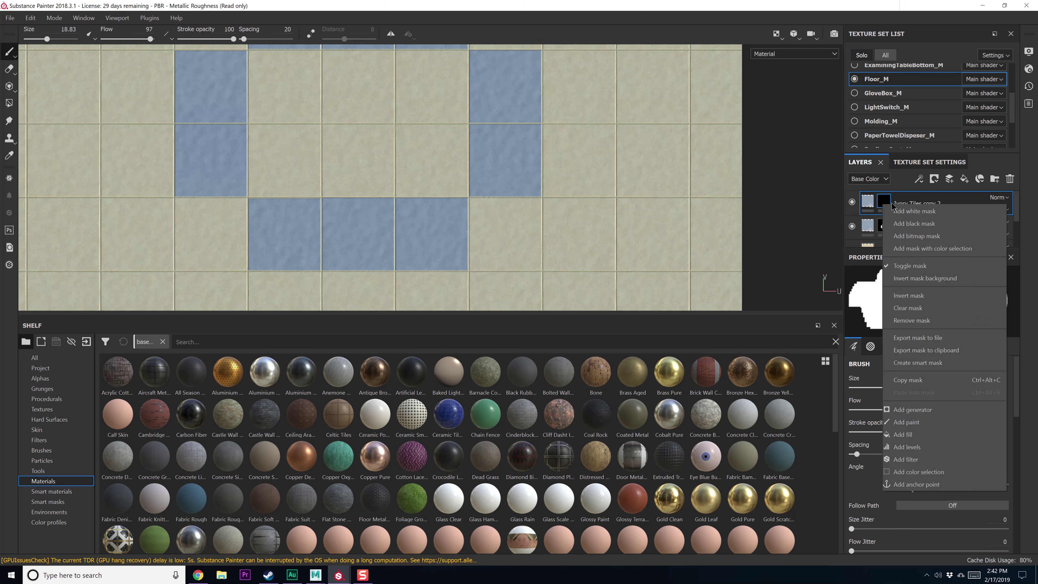
left_click(914, 211)
Change the Tile Color of Ivory Tiles copy 2 to a dark brown, about RGB 0.228, 0.135, 0.028
left_click(870, 209)
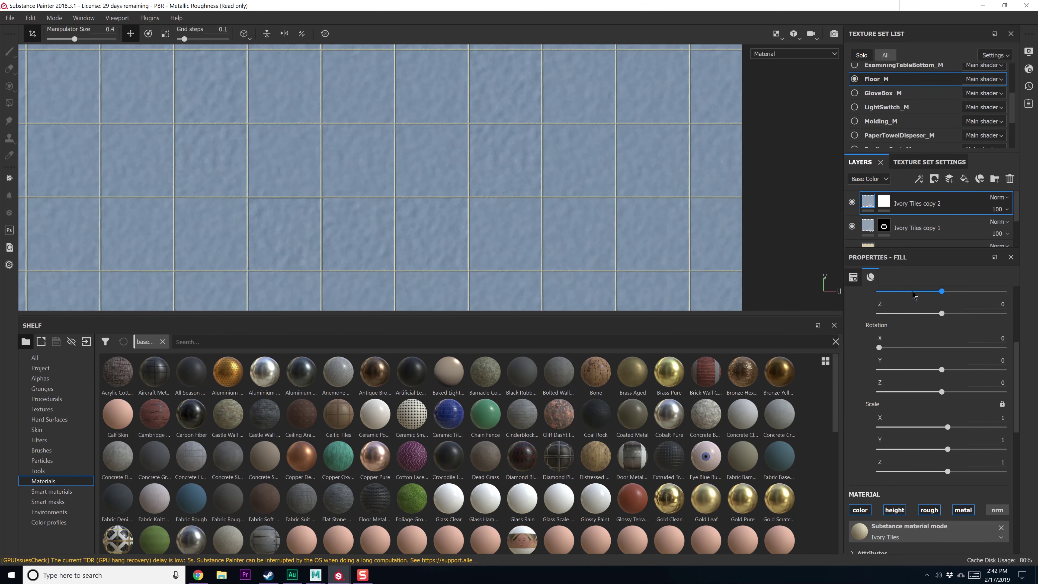
scroll(908, 449, "down", 5)
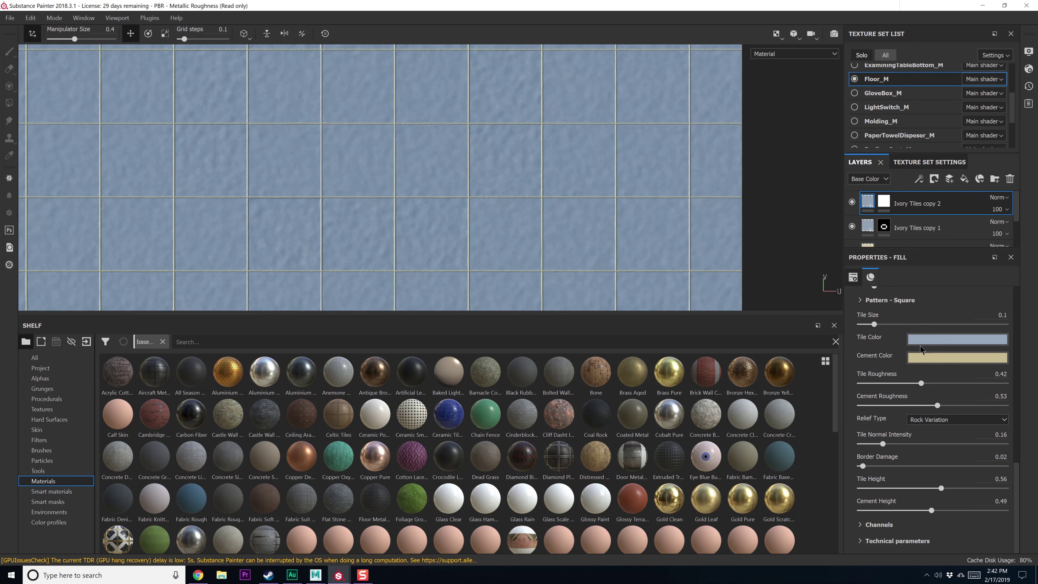
left_click(921, 343)
mouse_move(981, 408)
left_mouse_down()
mouse_move(981, 387)
mouse_move(981, 444)
mouse_move(953, 427)
mouse_move(955, 435)
left_mouse_up()
left_click(951, 412)
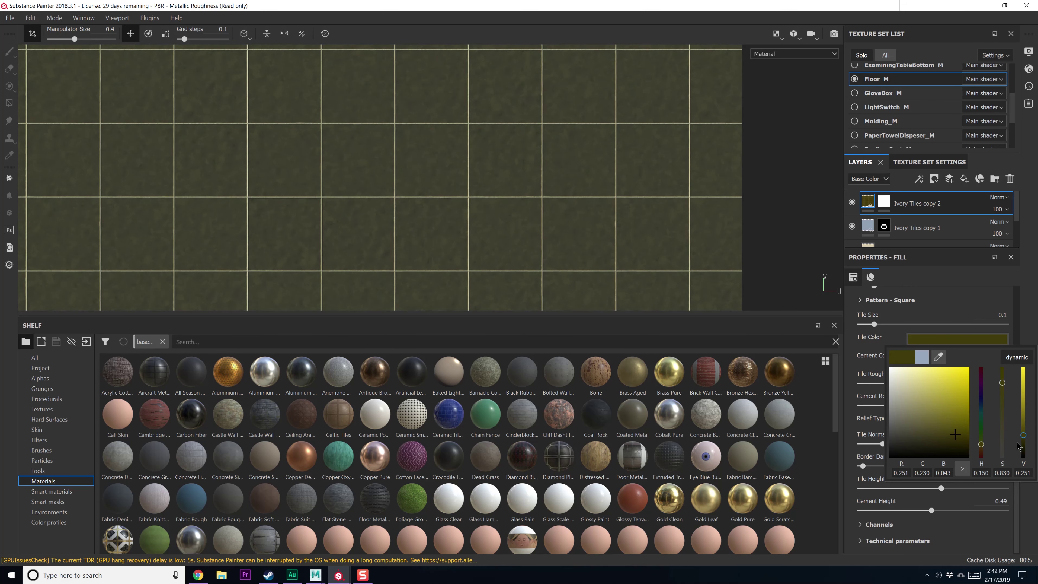
left_click_drag(1017, 443, 1023, 446)
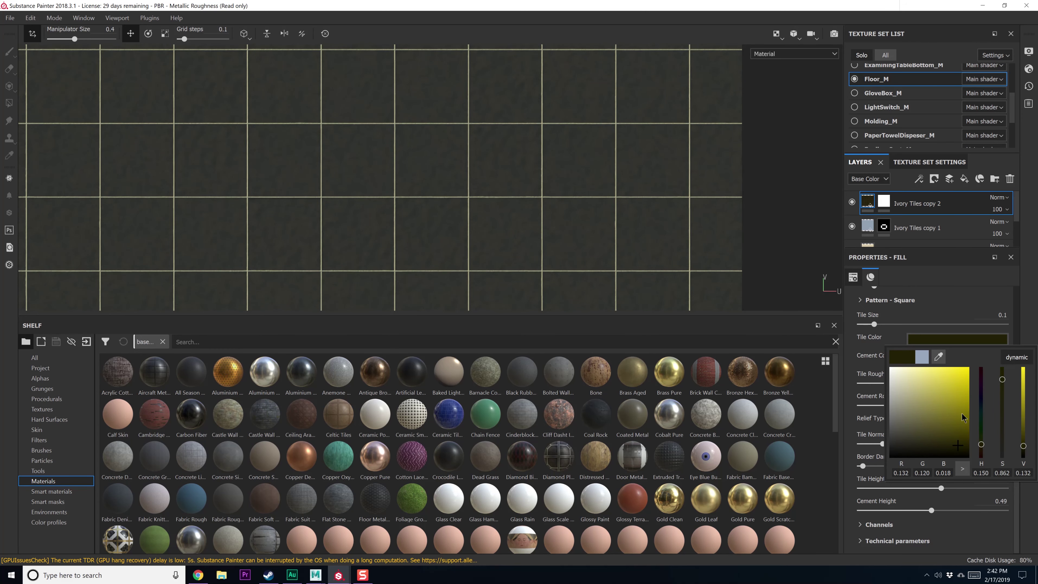
left_click_drag(980, 450, 971, 449)
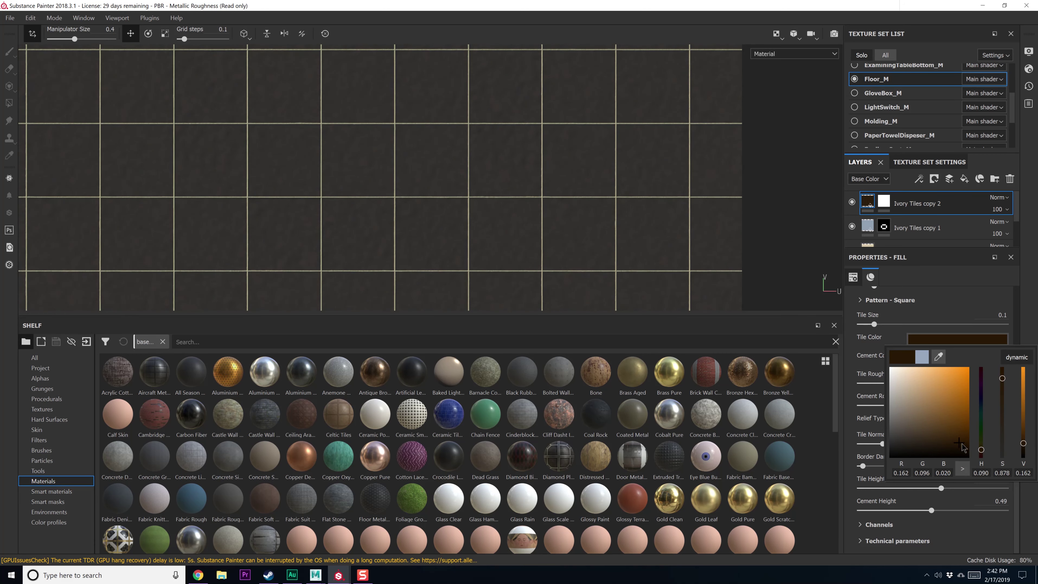
left_click_drag(1024, 441, 1024, 437)
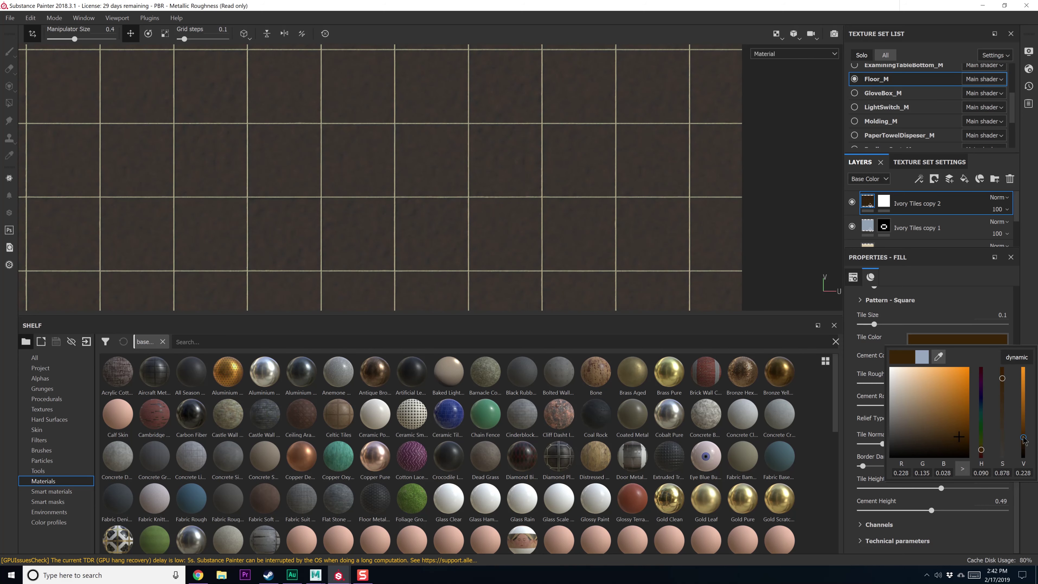
left_click(973, 282)
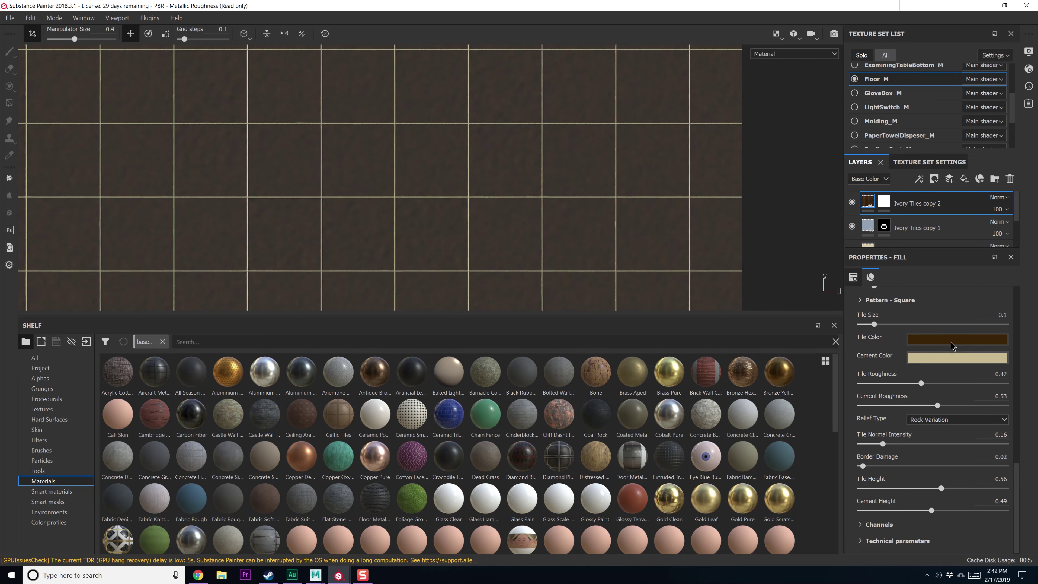
Sample the brown tile color for the Cement Color of Ivory Tiles copy 2 and lighten it to about RGB 0.323, 0.211, 0.075
left_click(944, 357)
left_click(938, 373)
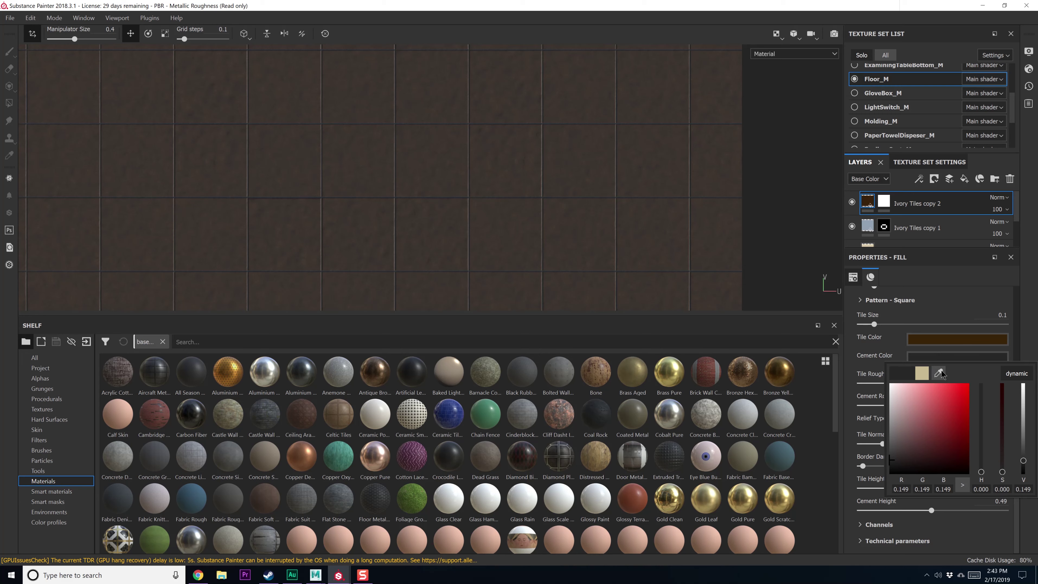
left_click(938, 346)
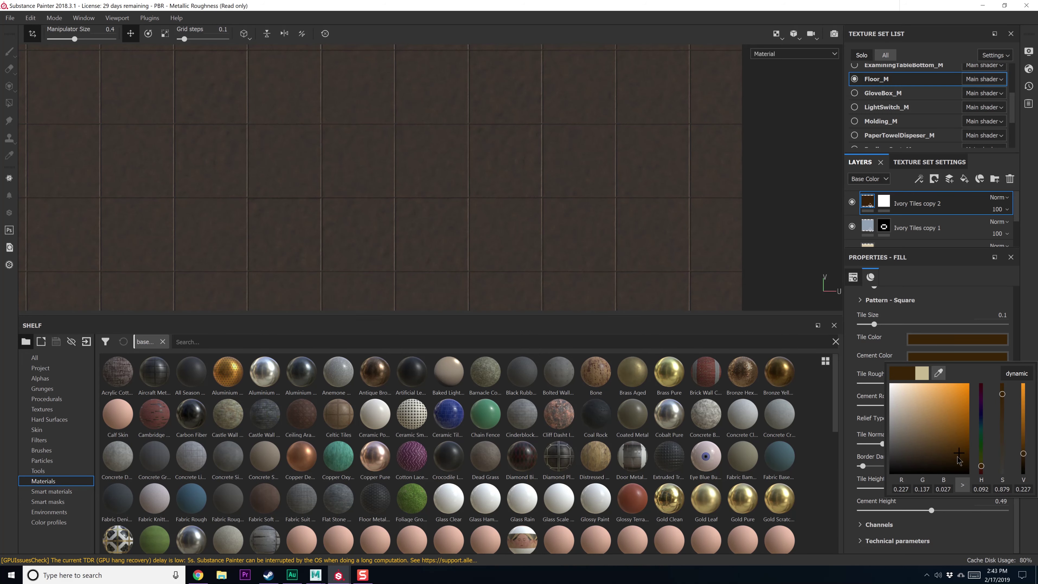
left_click_drag(958, 456, 950, 444)
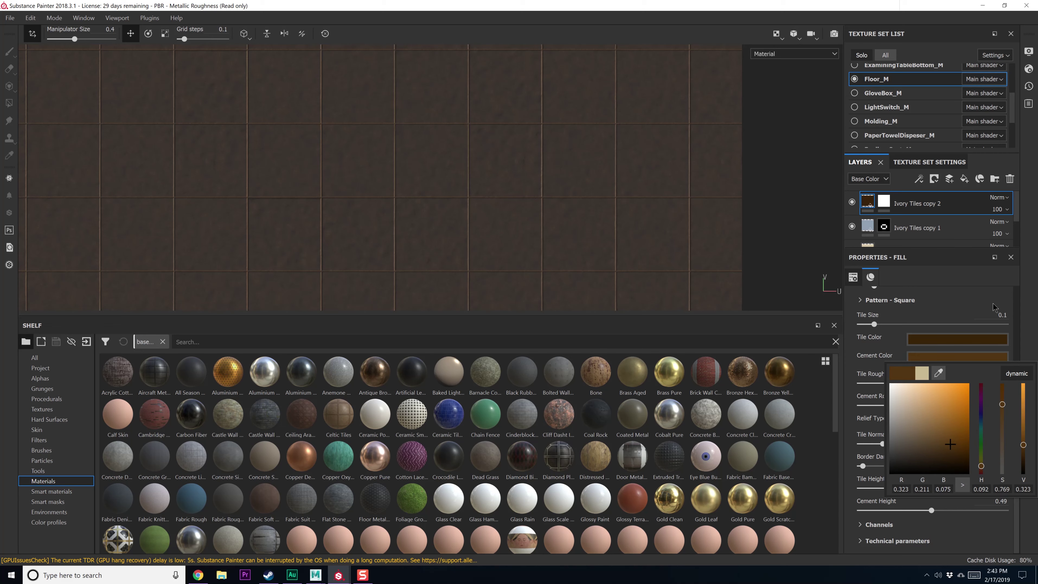
left_click(1023, 300)
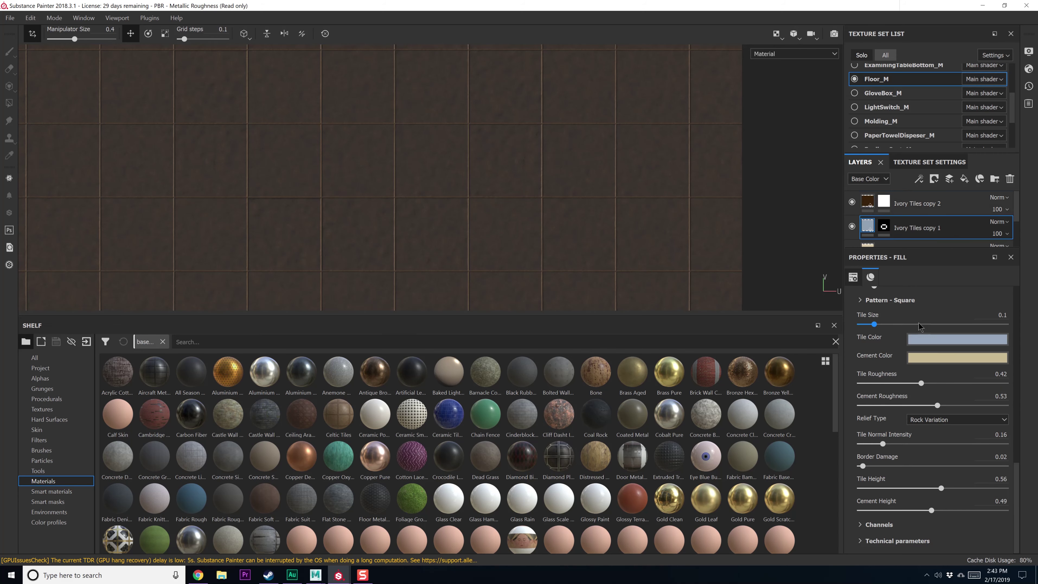
Sample the blue tile color for the Cement Color of Ivory Tiles copy 1 and lighten it to about RGB 0.708, 0.762, 0.832
left_click(927, 357)
left_click(939, 372)
left_click(945, 338)
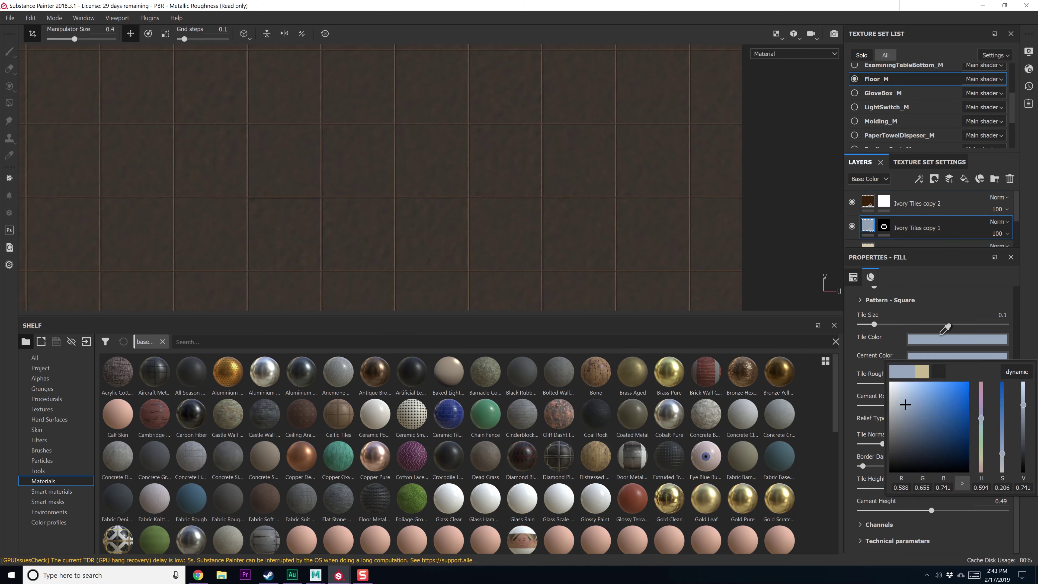
left_click(901, 397)
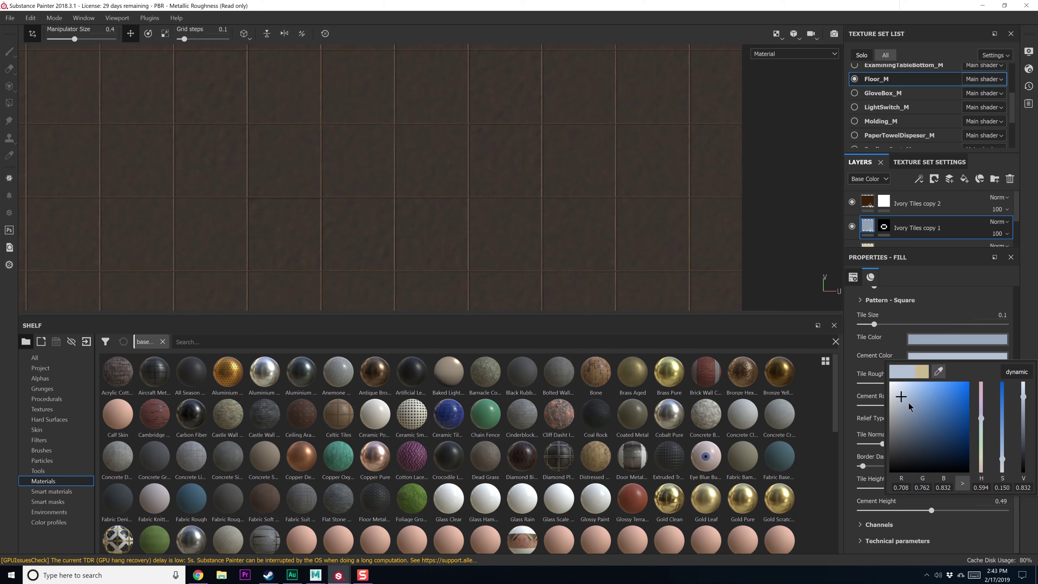
Replace the white mask on the brown Ivory Tiles copy 2 layer with a black mask
left_click(867, 203)
left_click(884, 202)
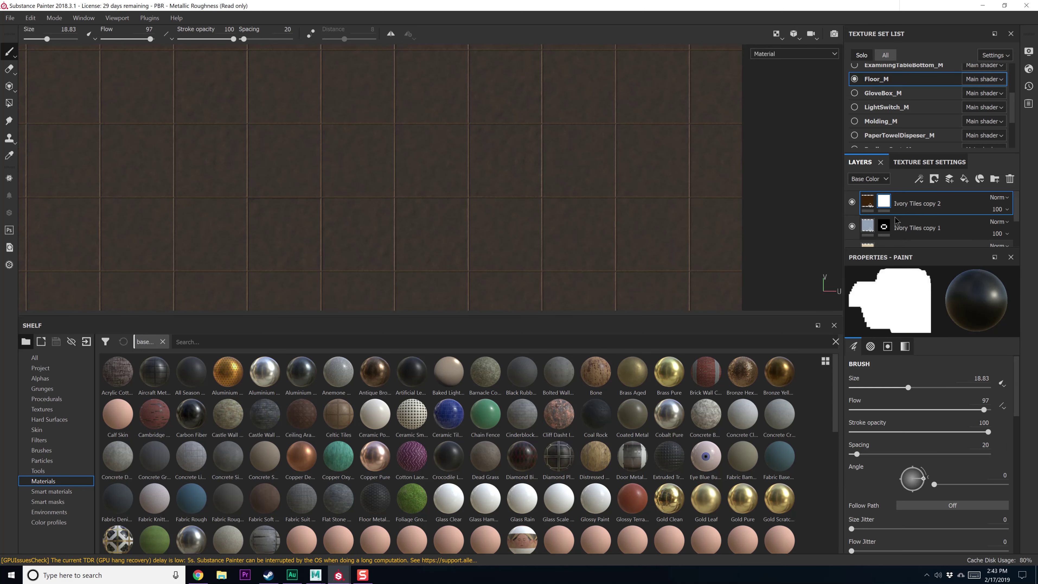
right_click(892, 202)
left_click(917, 219)
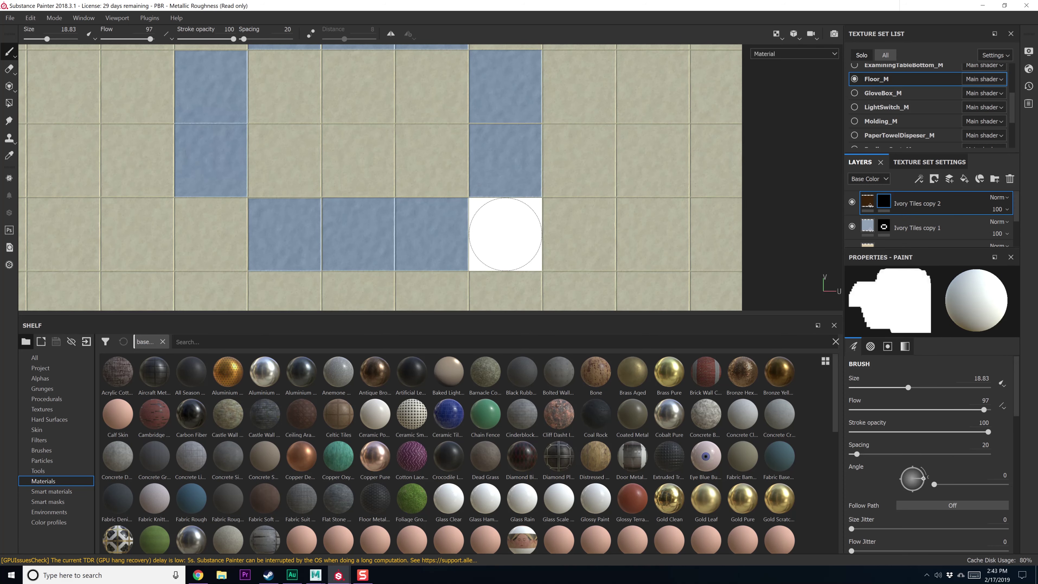
Paint the four corner tiles of the blue rectangle brown through the black mask of Ivory Tiles copy 2
left_click(505, 234)
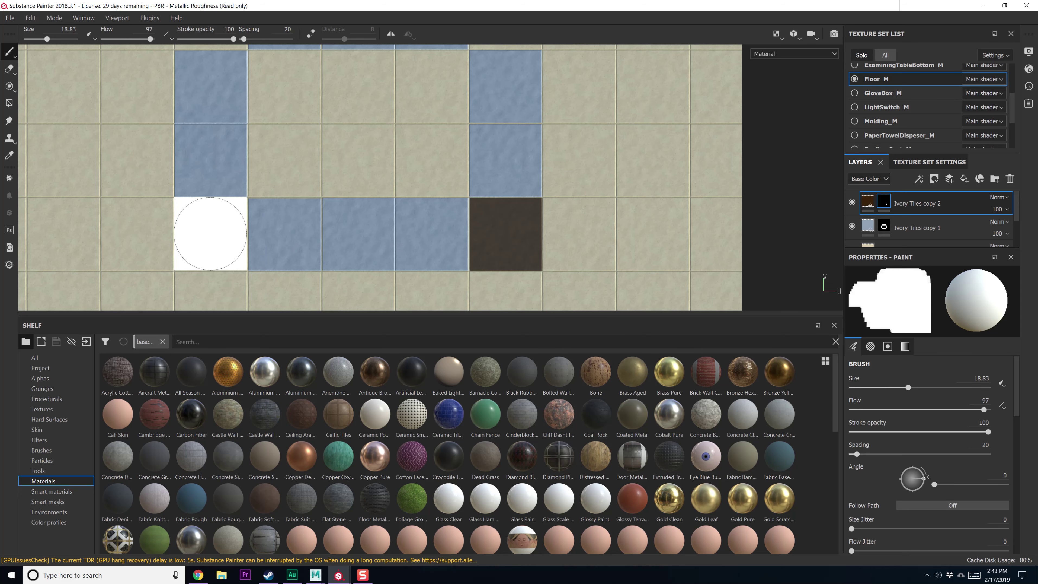
left_click(210, 234)
middle_click_drag(300, 159, 306, 277, "alt")
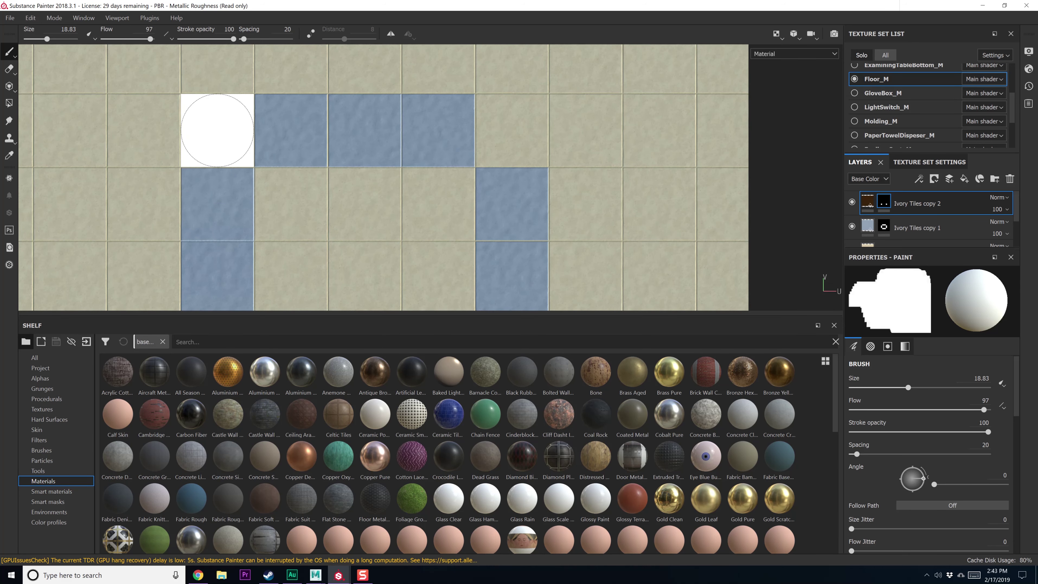
left_click(217, 130)
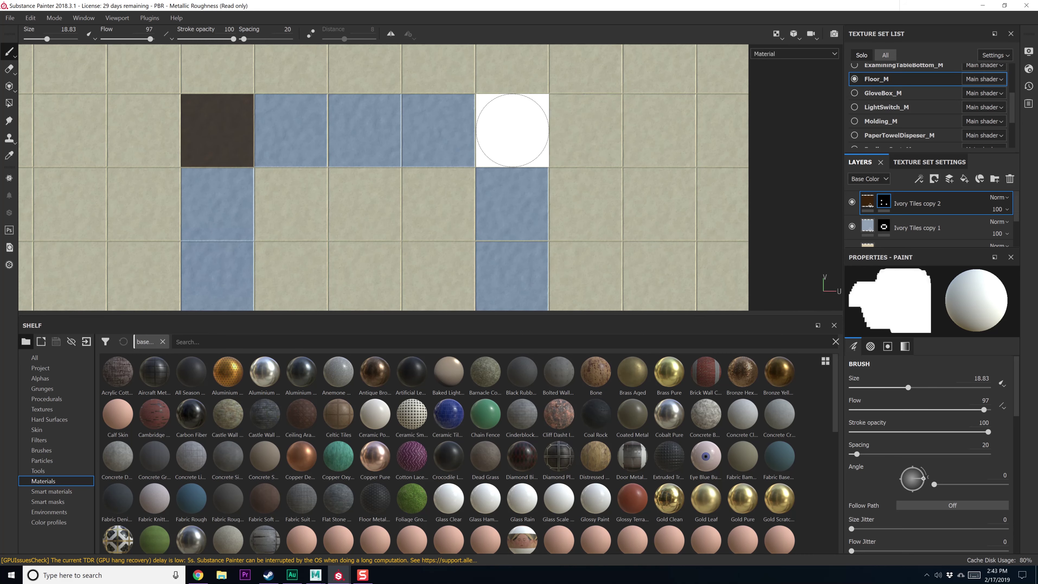
left_click(512, 130)
middle_click_drag(475, 226, 493, 193)
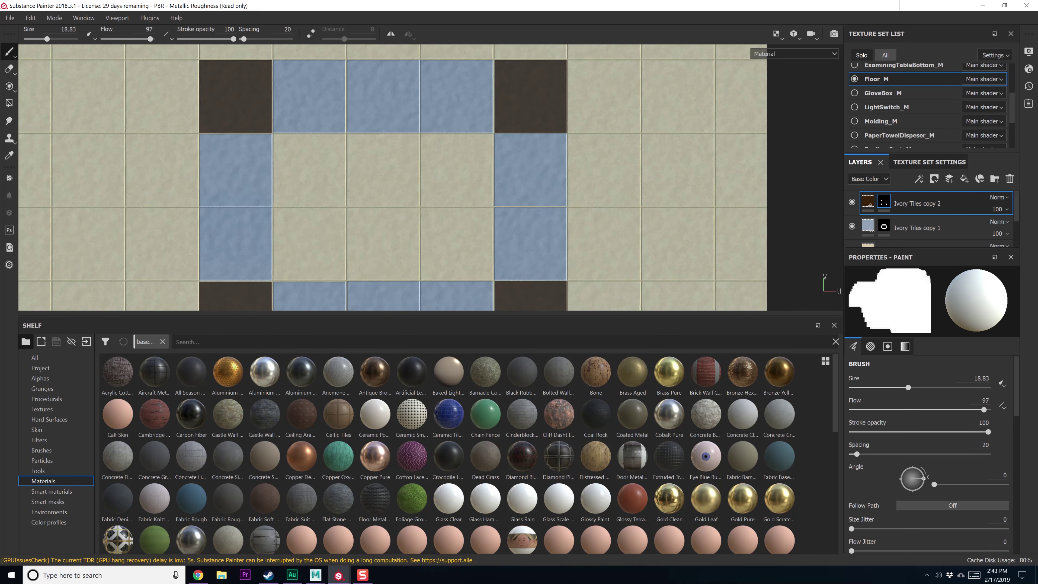
left_click_drag(1037, 61, 1037, 2)
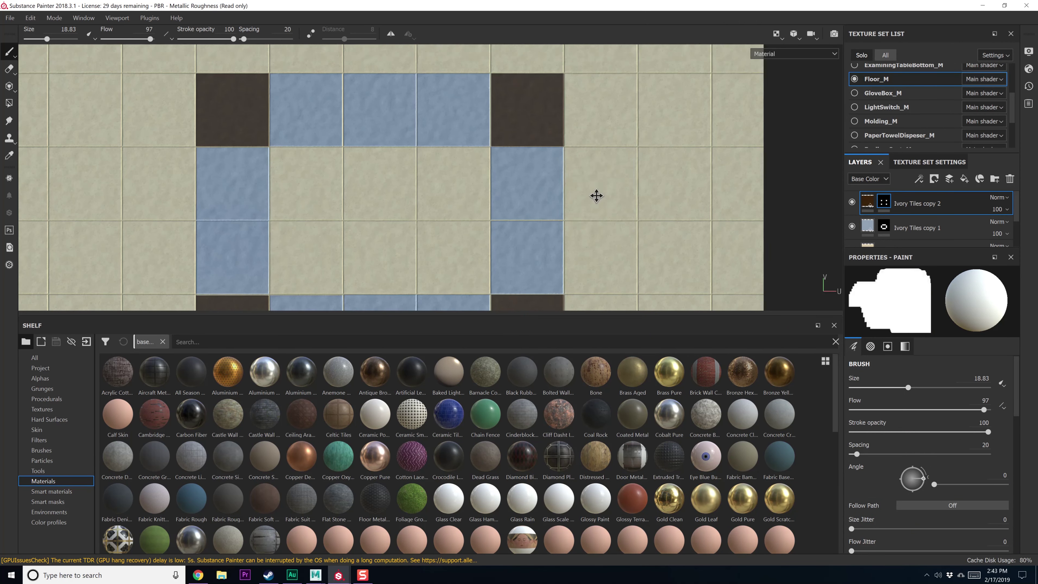
Examine the finished tile pattern in the 2D view and on the floor in the 3D room
scroll(596, 194, "down", 3)
scroll(581, 188, "down", 3)
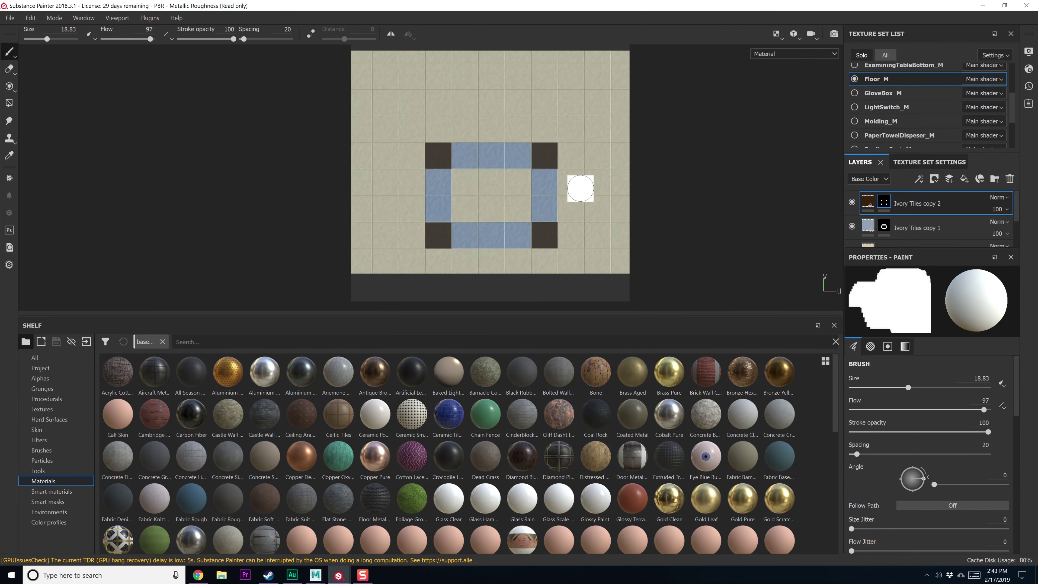
middle_click_drag(599, 232, 569, 241, "alt")
mouse_move(541, 242)
left_mouse_down("alt")
mouse_move(526, 183)
mouse_move(573, 170)
mouse_move(538, 292)
mouse_move(491, 209)
mouse_move(614, 211)
mouse_move(603, 210)
left_mouse_up("alt")
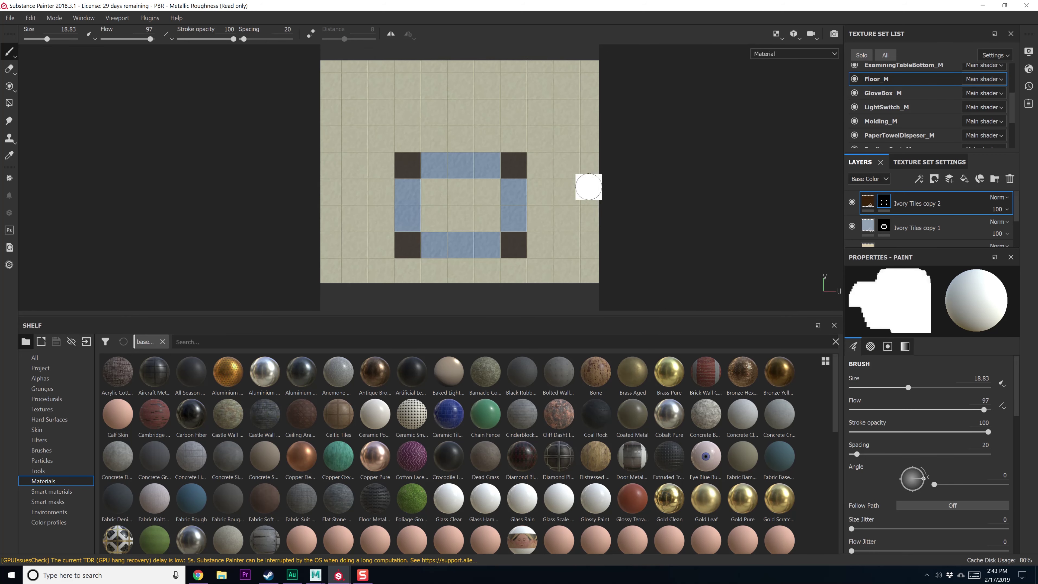
left_click_drag(691, 174, 661, 158, "alt")
key("F2")
middle_click_drag(647, 227, 529, 110, "alt")
scroll(531, 253, "down", 5)
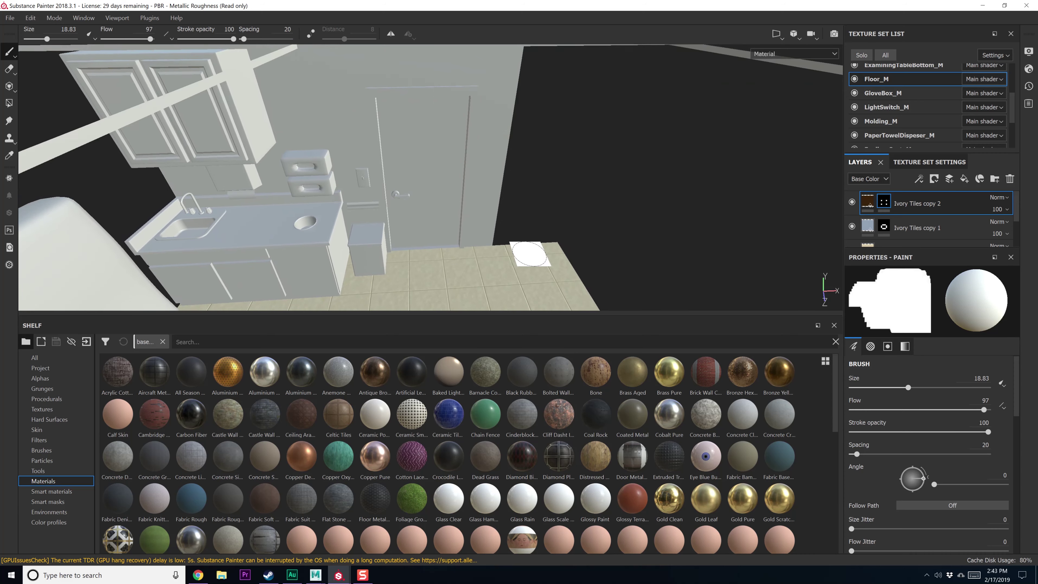
left_click_drag(547, 224, 431, 206, "alt")
right_click_drag(431, 207, 438, 241, "alt")
left_click_drag(438, 241, 506, 241, "alt")
mouse_move(507, 241)
right_mouse_down("alt")
mouse_move(490, 143)
mouse_move(498, 160)
right_mouse_up("alt")
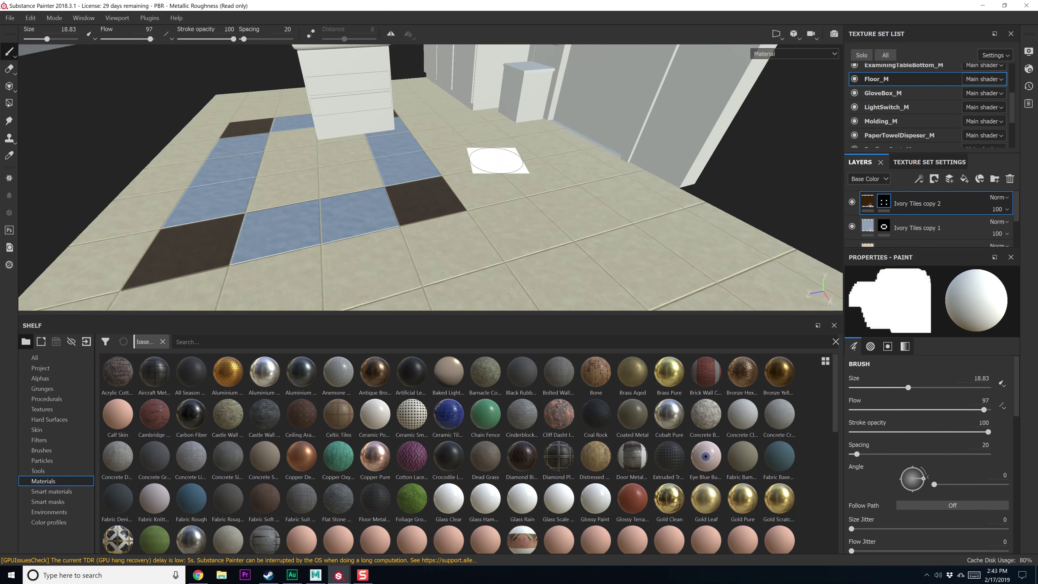
left_click_drag(498, 160, 508, 227, "alt")
right_click_drag(508, 227, 560, 319, "alt")
mouse_move(526, 225)
left_mouse_down("alt")
mouse_move(523, 208)
mouse_move(535, 275)
mouse_move(523, 216)
mouse_move(531, 243)
left_mouse_up("alt")
scroll(870, 229, "down", 2)
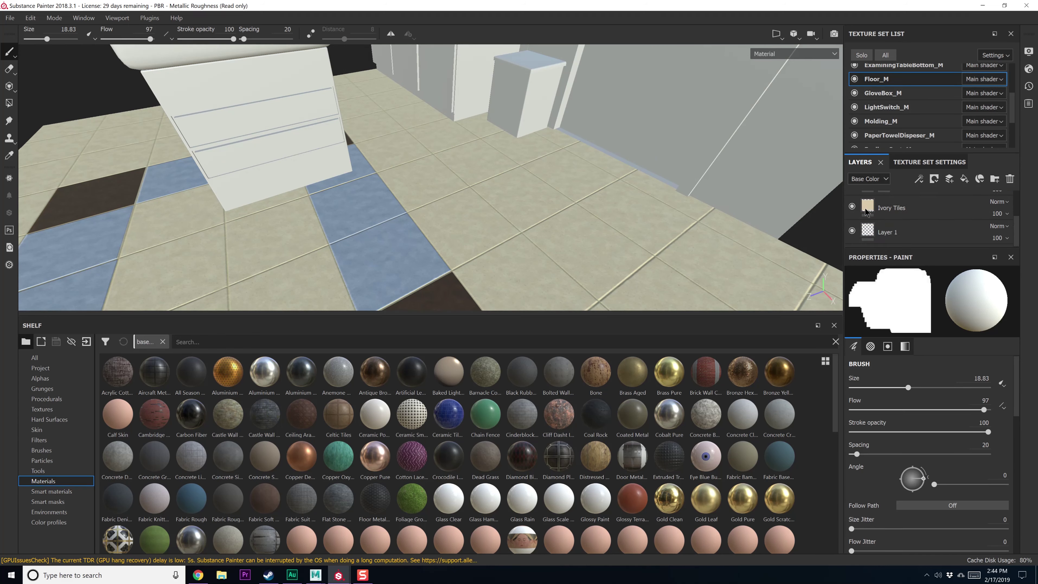
Enable the normal channel in the material of the base Ivory Tiles fill layer
scroll(870, 217, "up", 2)
left_click(868, 201)
left_click(868, 227)
scroll(870, 227, "down", 1)
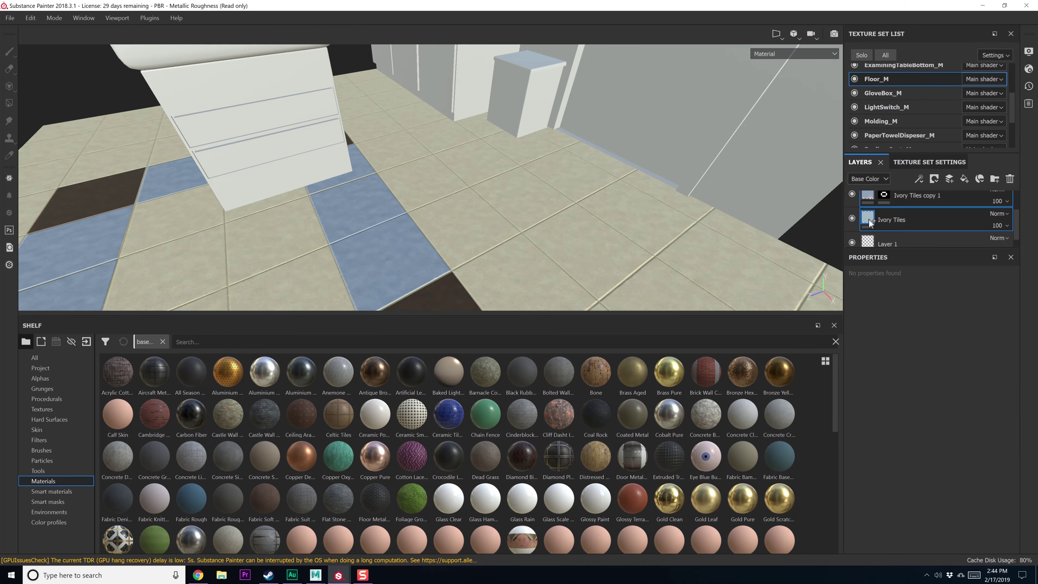
left_click(869, 220)
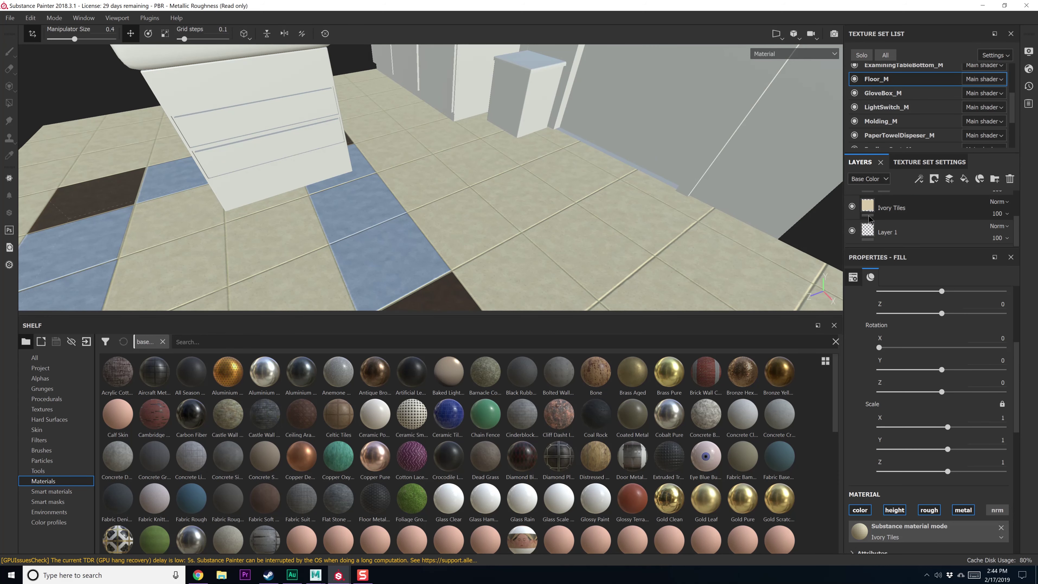
scroll(940, 347, "down", 3)
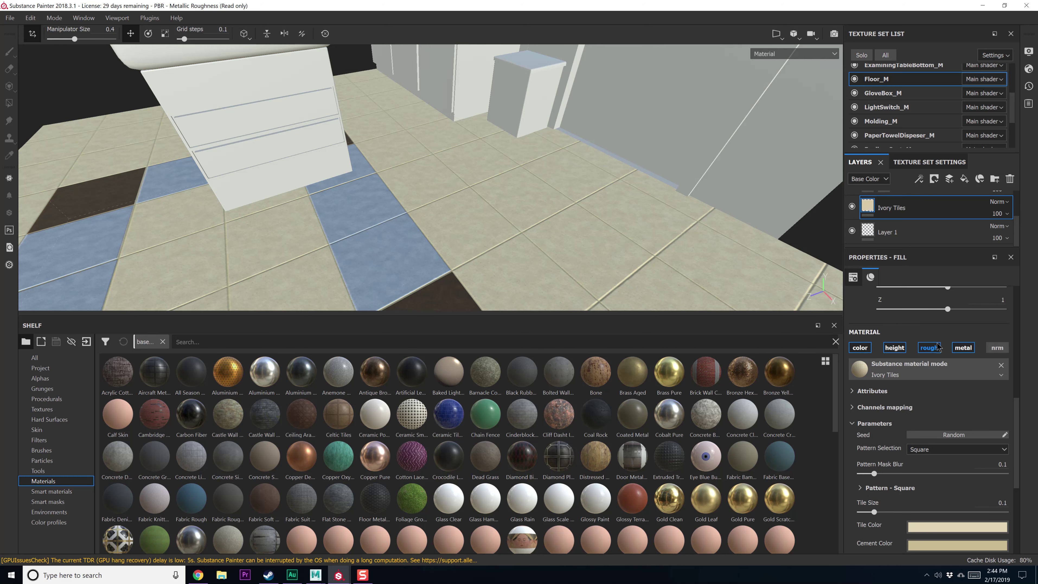
left_click(1000, 349)
Bake the mesh maps for all texture sets with the output size at 1024
scroll(956, 214, "up", 2)
scroll(925, 302, "up", 5)
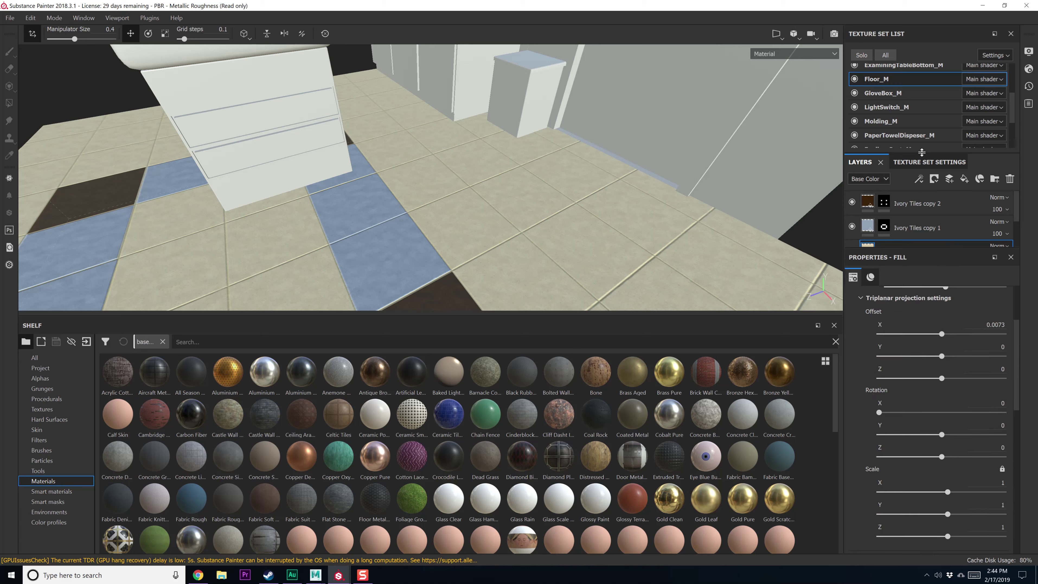
left_click(921, 162)
scroll(962, 214, "down", 5)
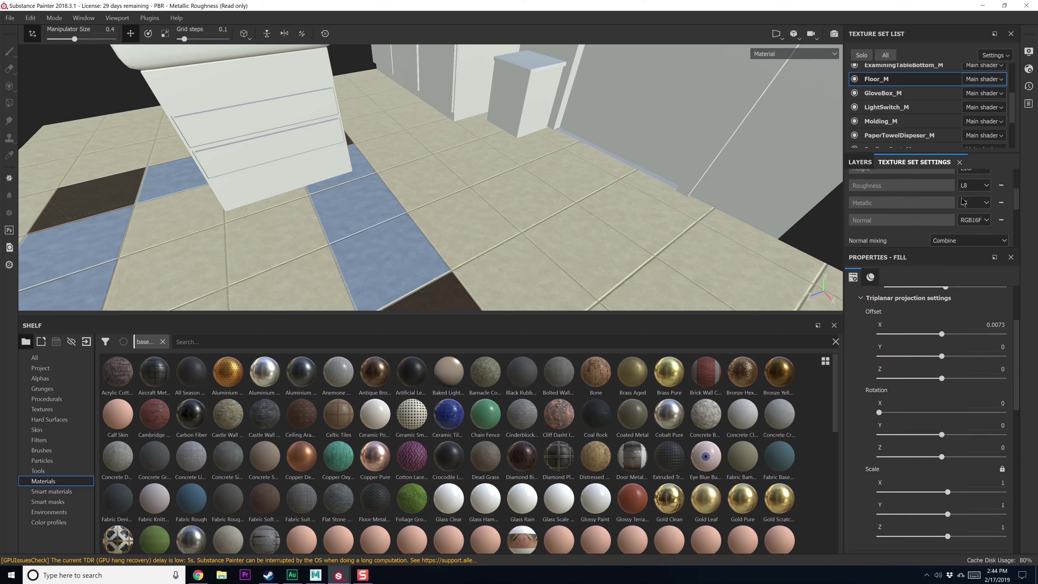
left_click(963, 221)
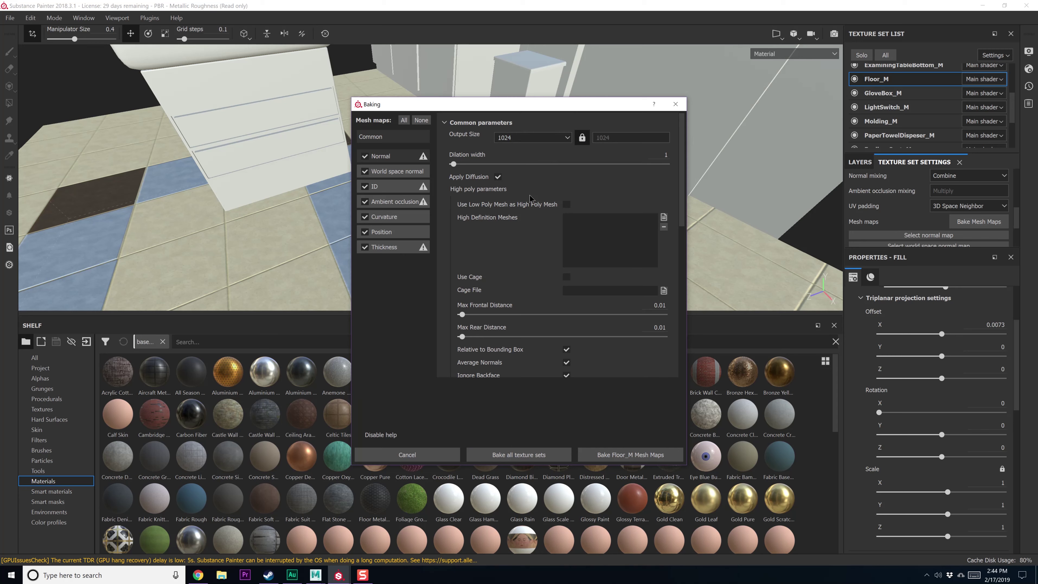
left_click(518, 454)
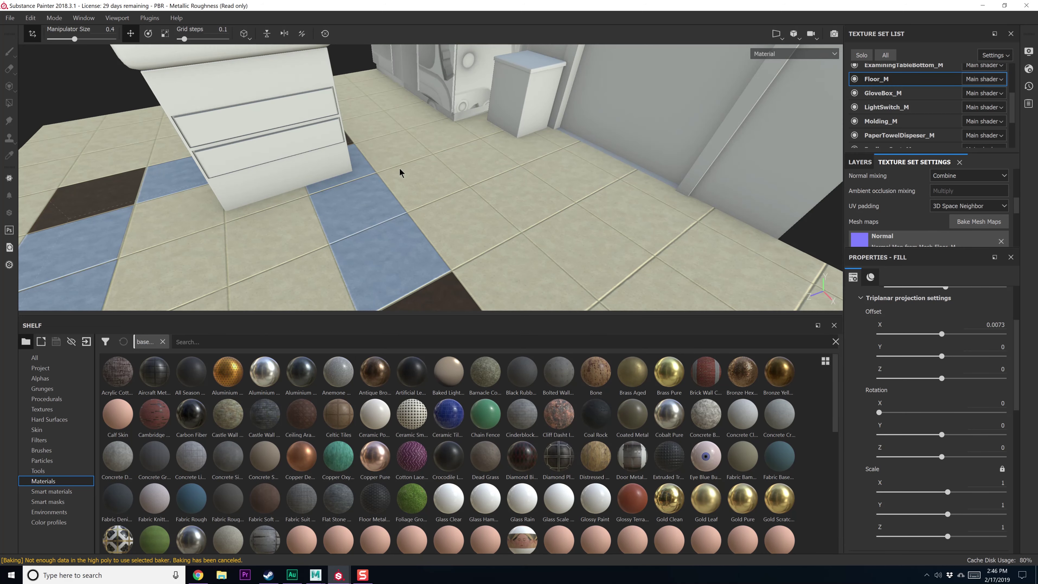
Examine the baked shading around the room, especially the floor, exam table and sink cabinets
left_click_drag(400, 172, 405, 207, "alt")
middle_click_drag(405, 206, 482, 199, "alt")
right_click_drag(482, 199, 447, 104, "alt")
mouse_move(462, 192)
left_mouse_down("alt")
mouse_move(510, 232)
mouse_move(304, 190)
mouse_move(484, 215)
mouse_move(455, 211)
left_mouse_up("alt")
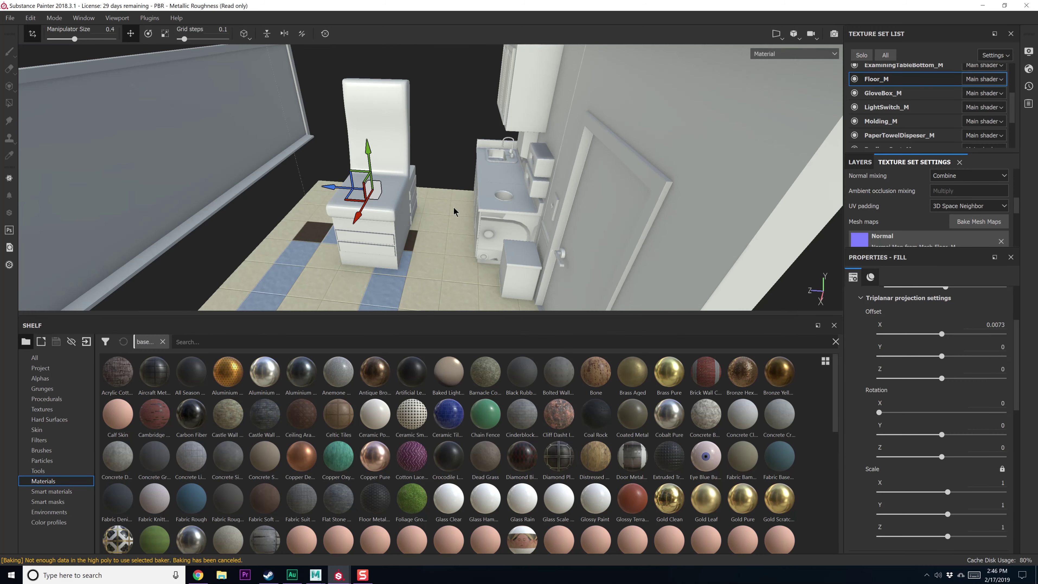
right_click_drag(454, 208, 425, 180, "alt")
left_click_drag(425, 179, 390, 129, "alt")
middle_click_drag(332, 271, 429, 170, "alt")
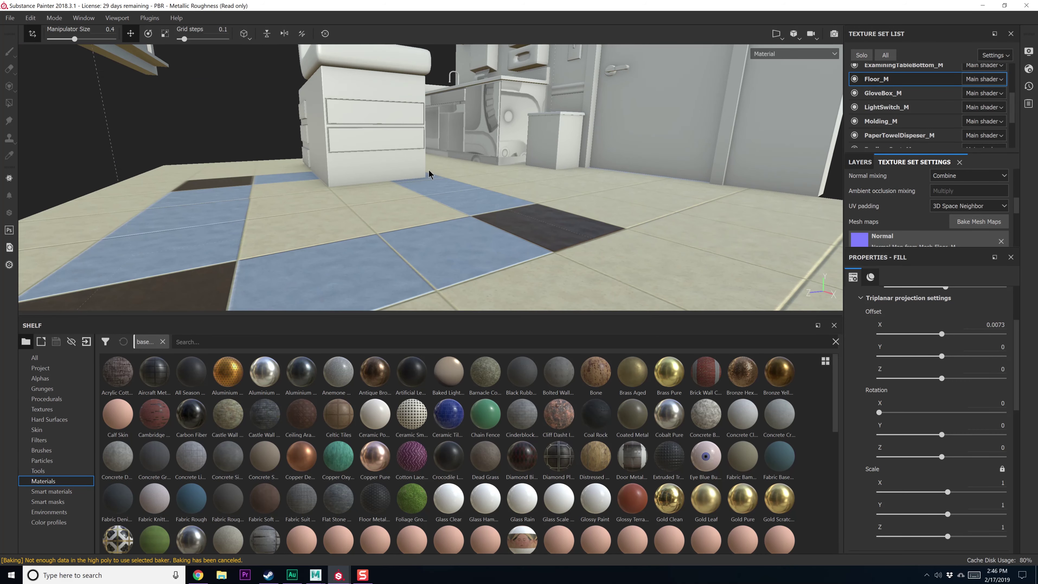
left_click(455, 133)
middle_click_drag(455, 134, 434, 211, "alt")
scroll(436, 204, "down", 2)
scroll(434, 206, "up", 4)
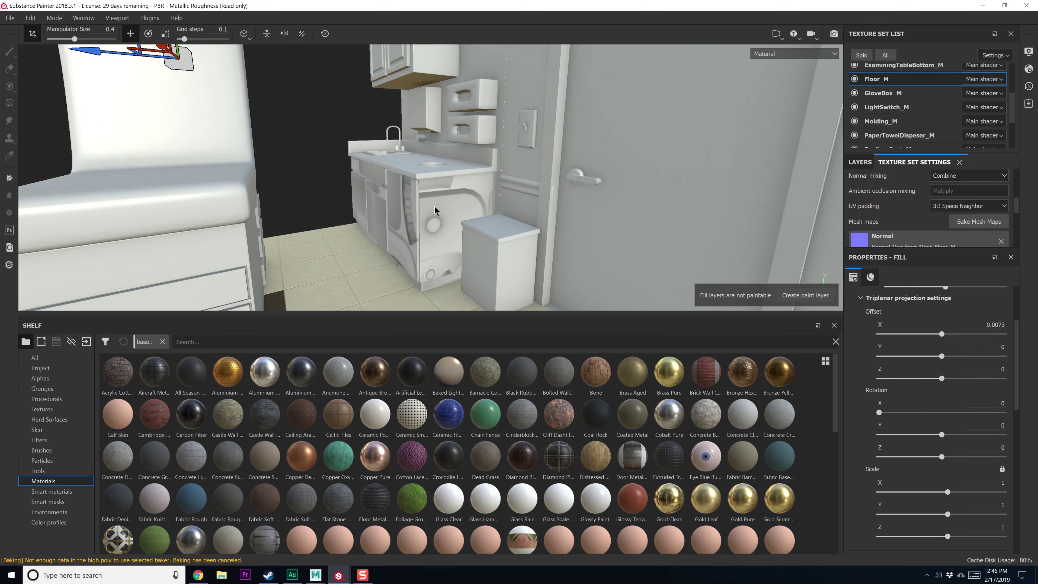
scroll(435, 210, "up", 5)
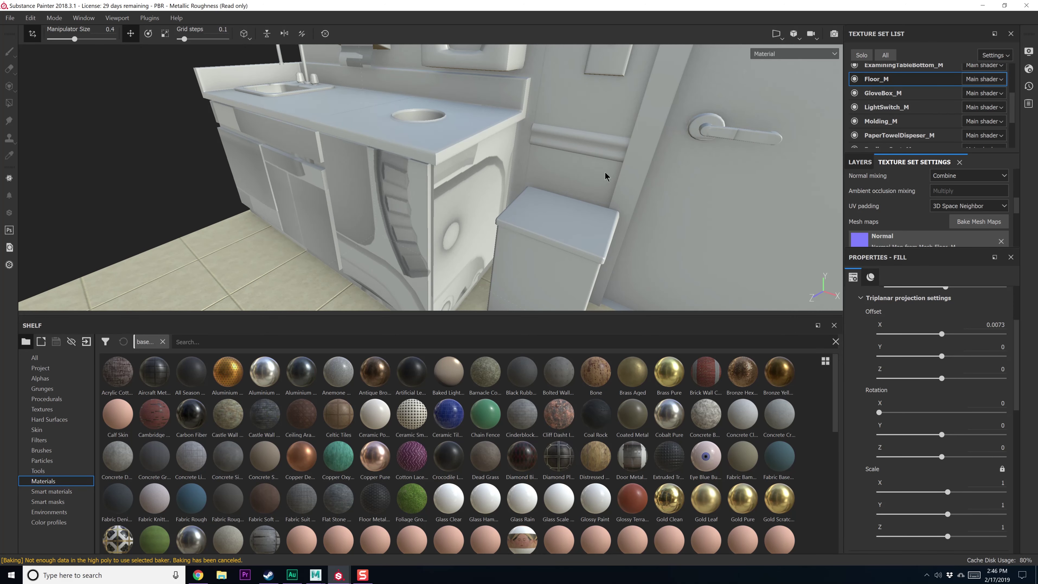
Switch to Maya LT and inspect the UV layouts of the cabinets and the countertop one after the other
mouse_move(317, 575)
left_click(370, 531)
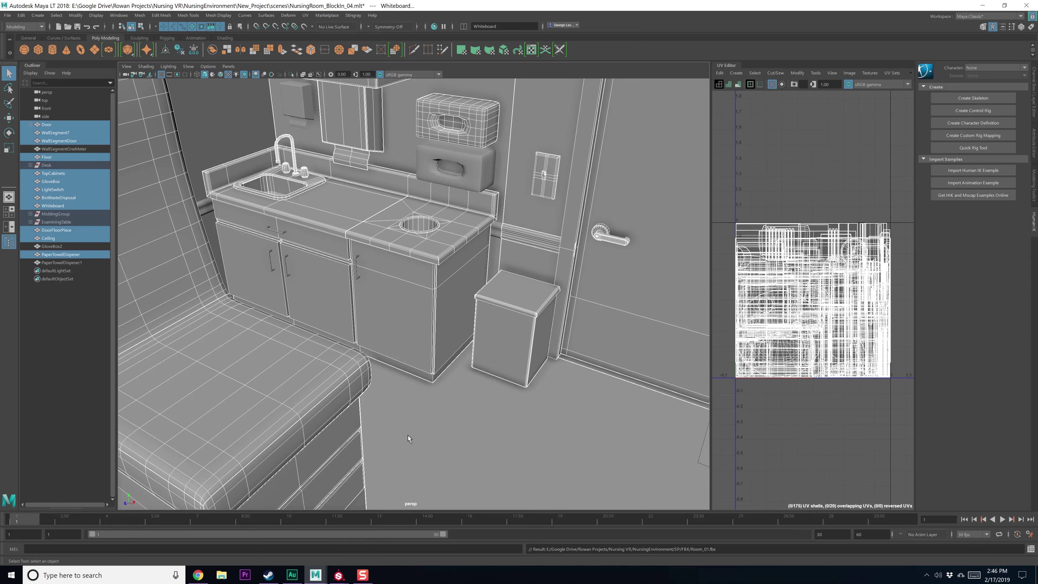
left_click(417, 289)
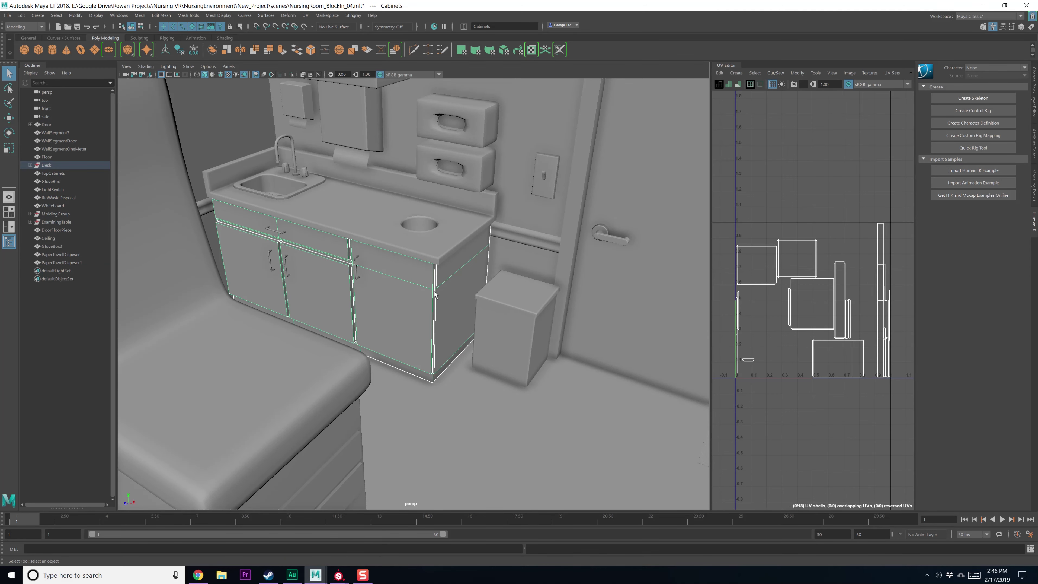
left_click(378, 239)
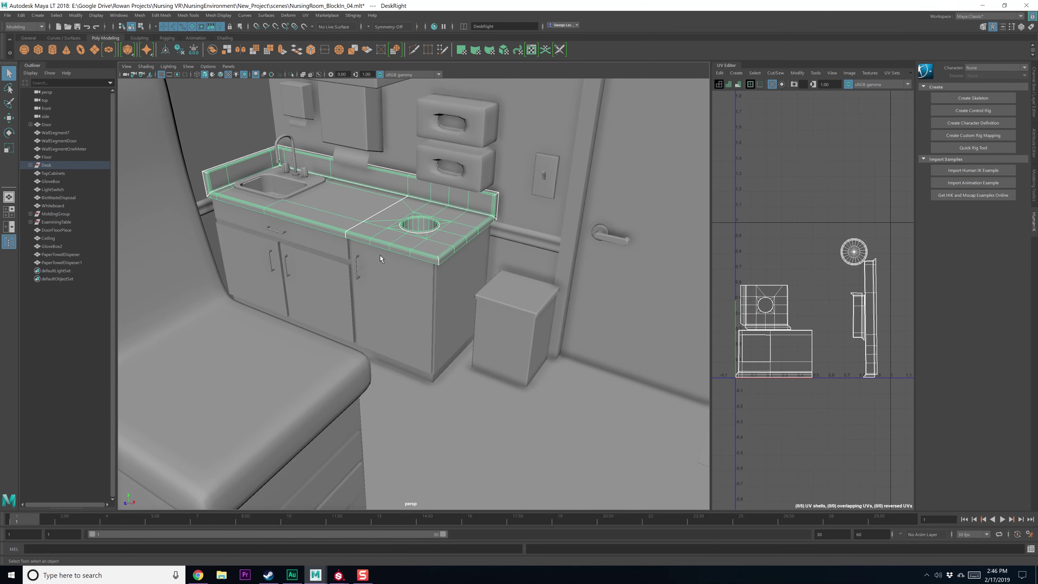
left_click(379, 255)
left_click(378, 233)
left_click(378, 268)
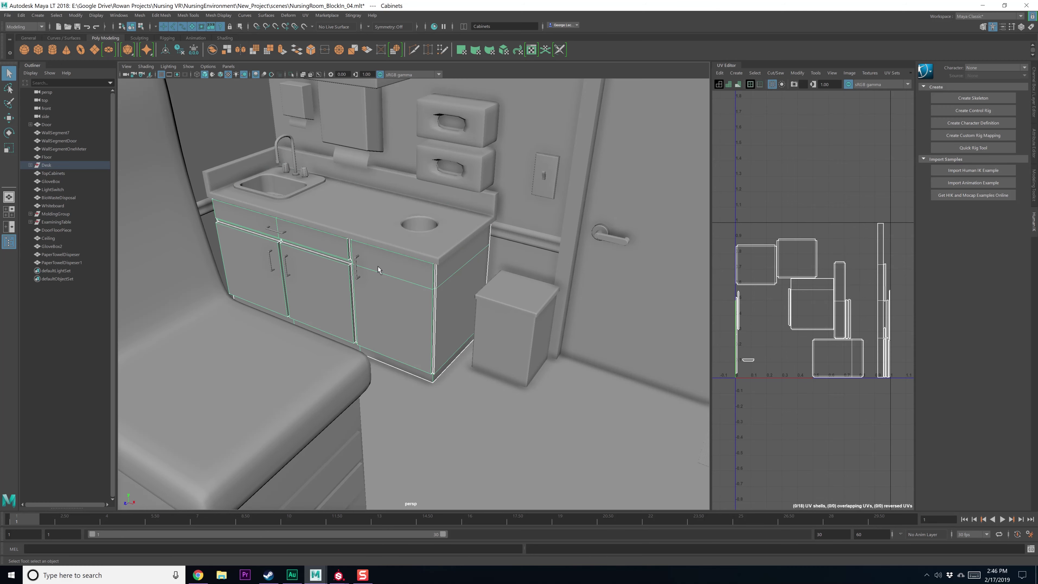
Display the material attributes of the cabinets and the countertop to compare which material each one uses
left_click(1033, 84)
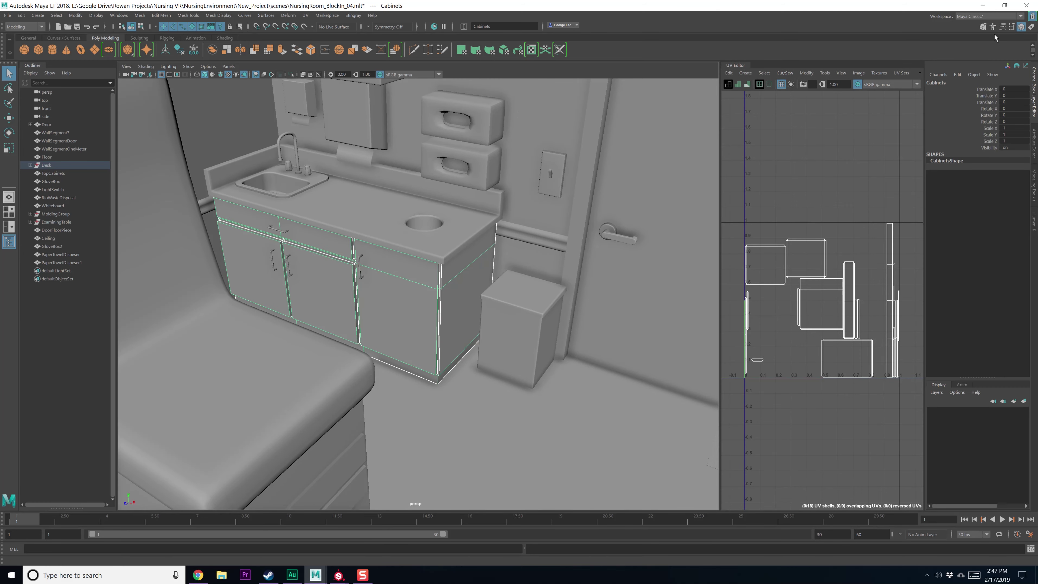
left_click(1003, 27)
left_click(919, 82)
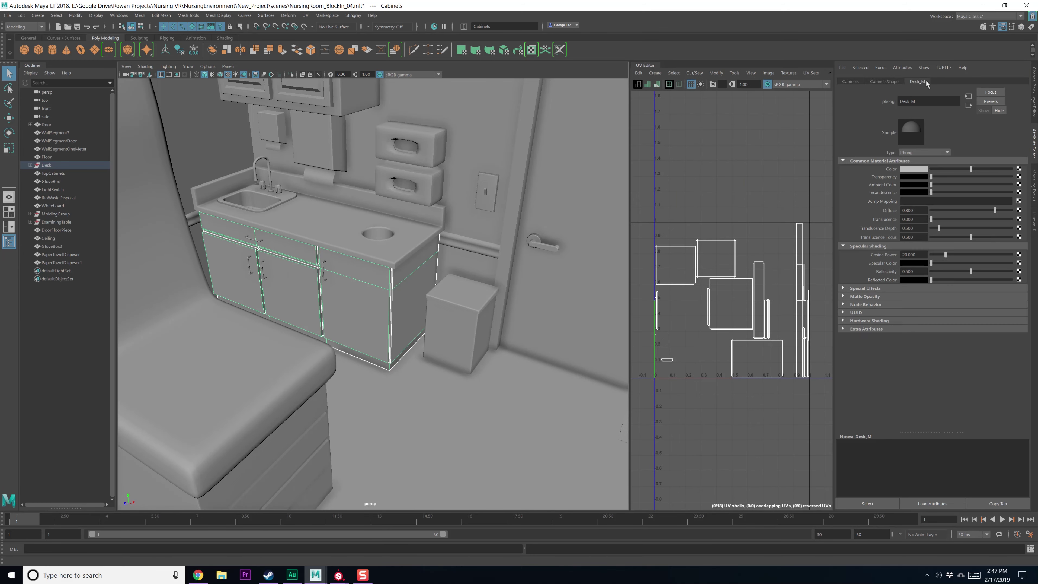
left_click(349, 236)
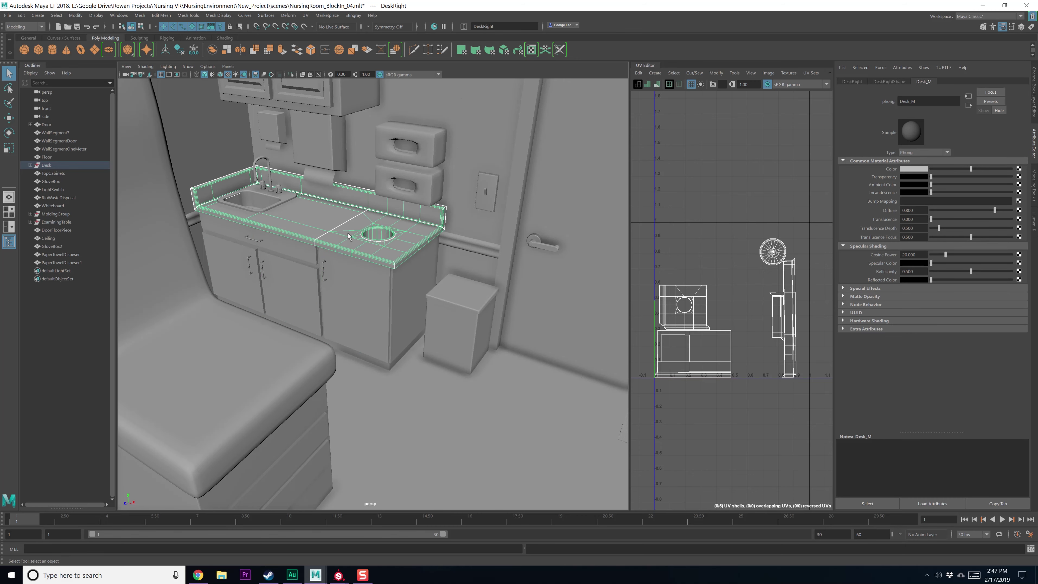
Select the cabinets, countertop and sink together to check how their UV layouts overlap
left_click(354, 280)
left_click(347, 248, "shift")
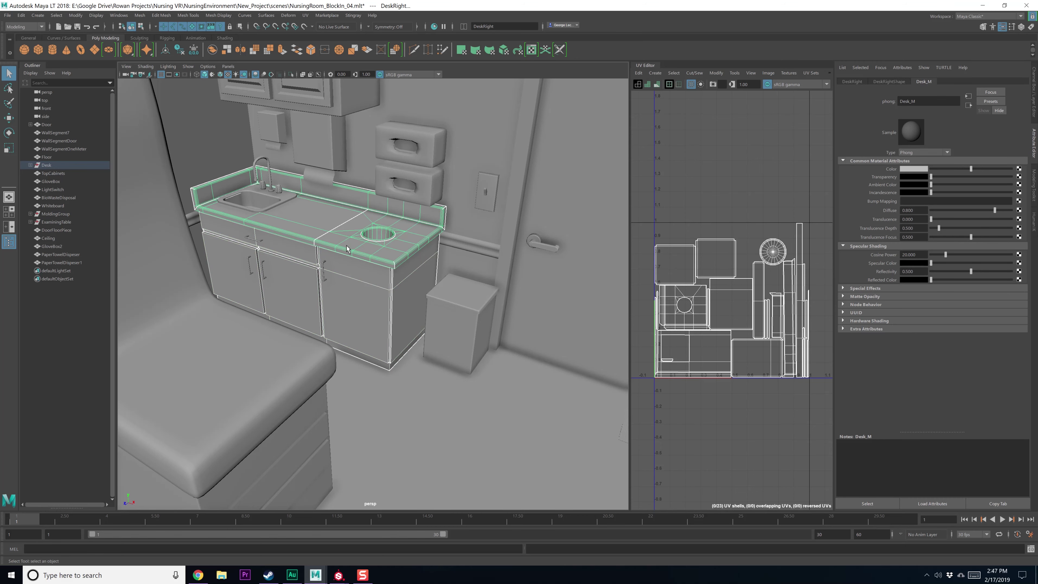
scroll(373, 268, "up", 2)
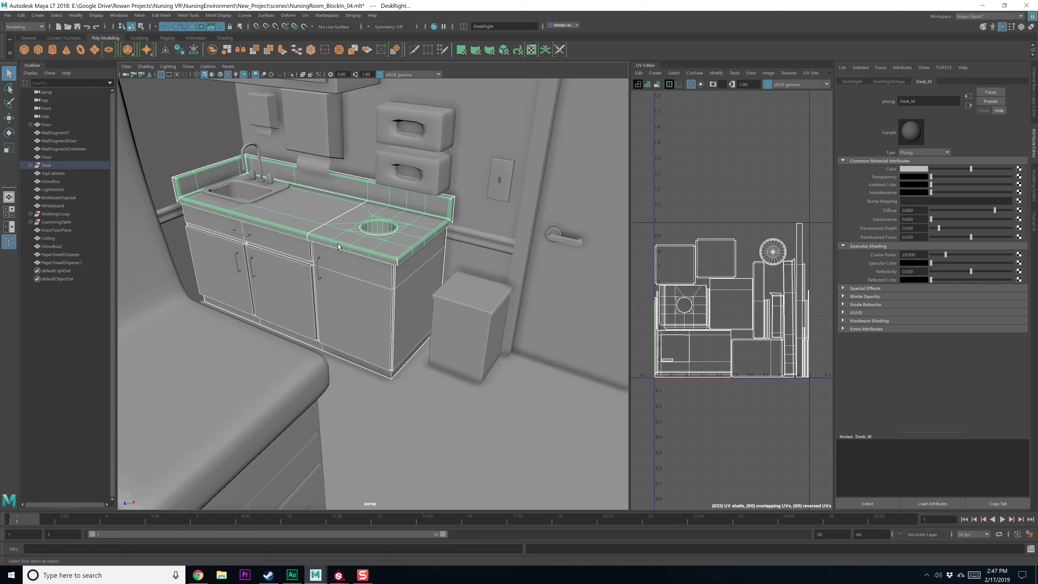
left_click(277, 190)
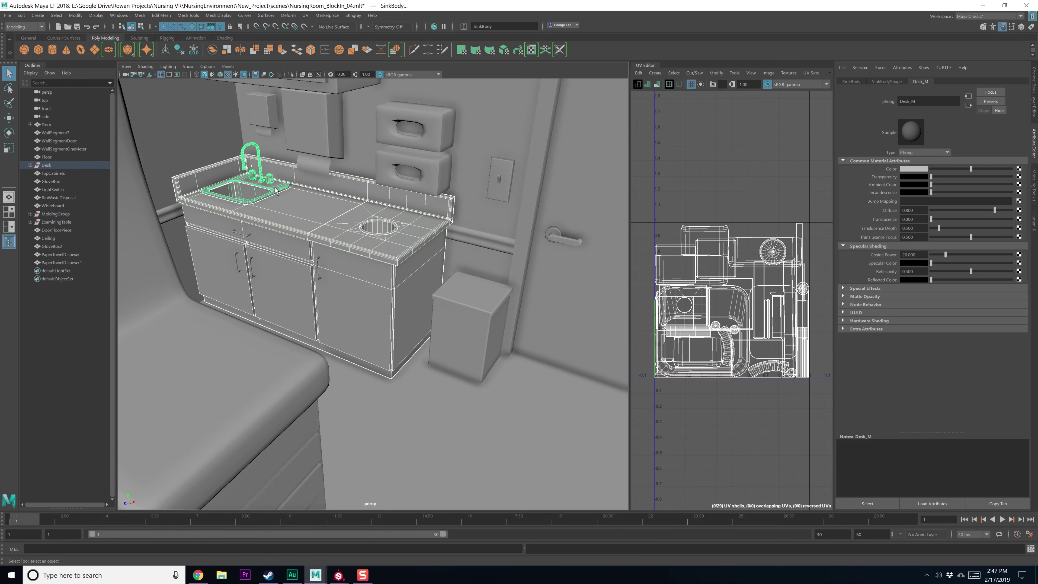
left_click(278, 191)
Check the UV layouts of the countertop and sink separately and inspect the sink model up close
left_click(286, 204)
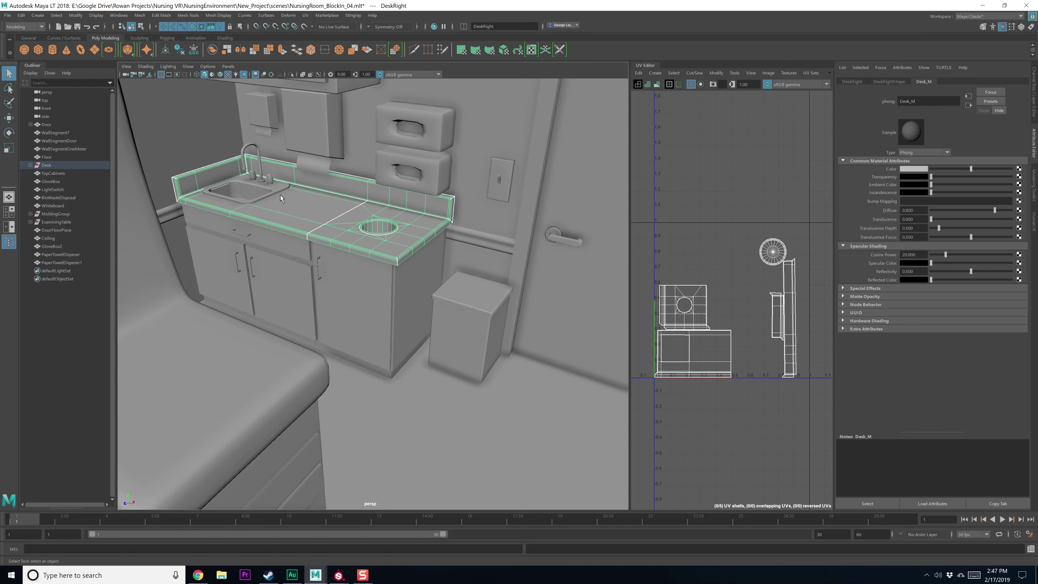
left_click(278, 194)
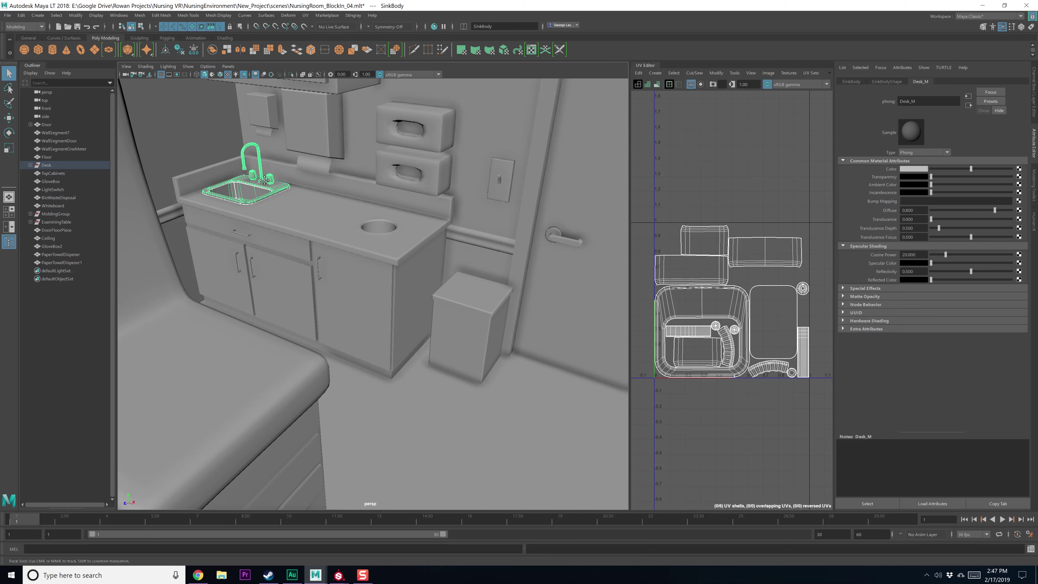
middle_click_drag(260, 185, 412, 241, "alt")
scroll(399, 241, "up", 5)
middle_click_drag(332, 165, 433, 317, "alt")
scroll(390, 251, "up", 4)
left_click_drag(392, 217, 412, 249, "alt")
scroll(412, 249, "down", 3)
middle_click_drag(412, 249, 420, 218, "alt")
scroll(420, 222, "down", 2)
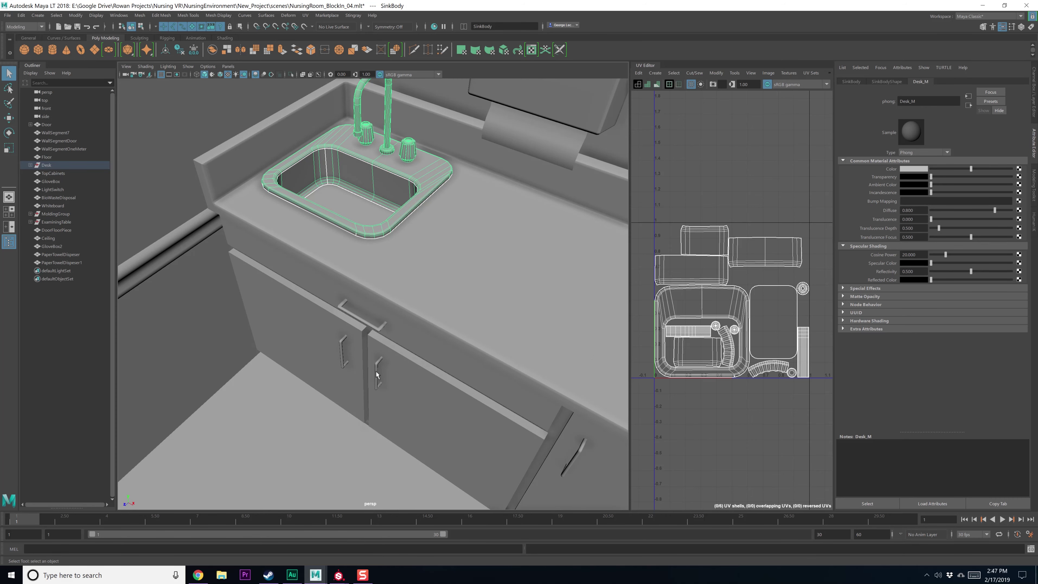
left_click_drag(480, 178, 359, 282, "alt")
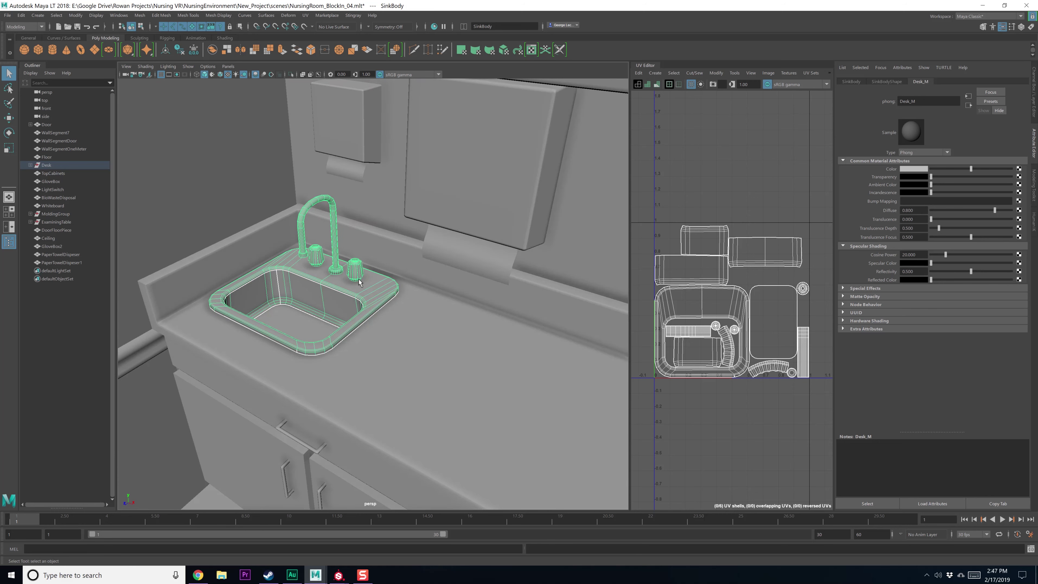
Assign a new Phong material named Sink_M1 to the sink and save the scene
right_click(365, 288)
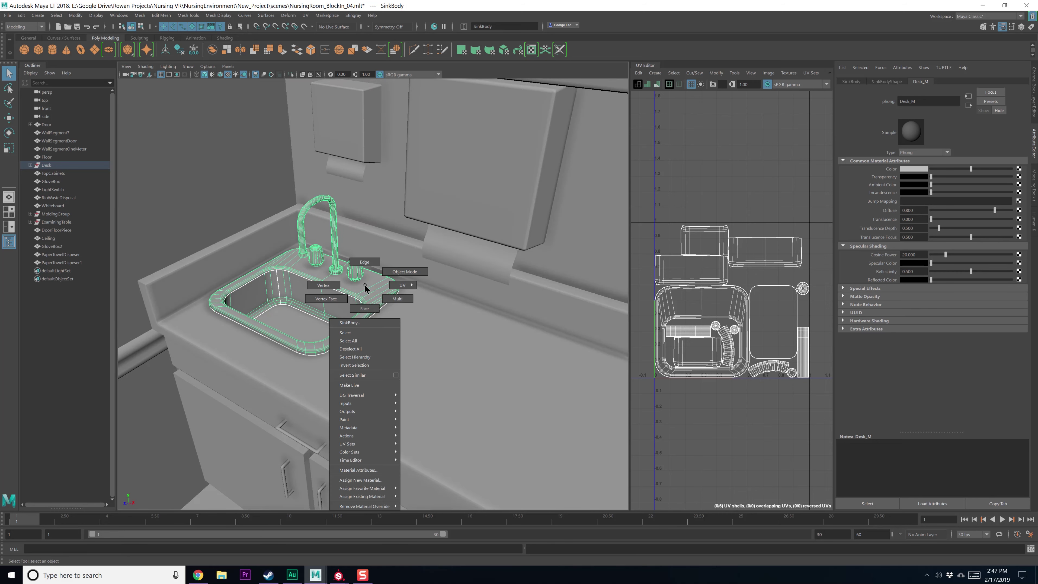
left_click(358, 480)
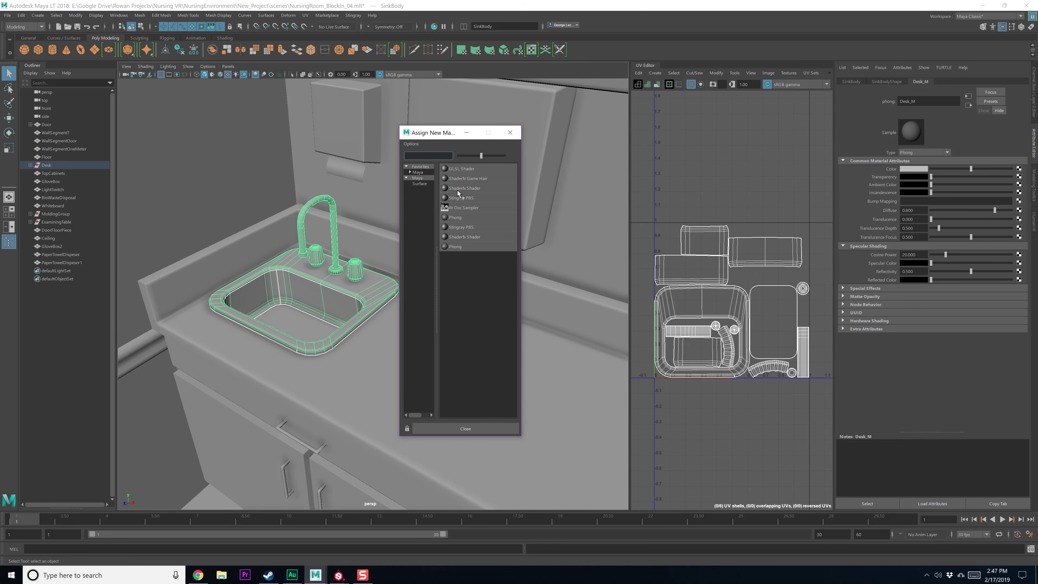
left_click(456, 217)
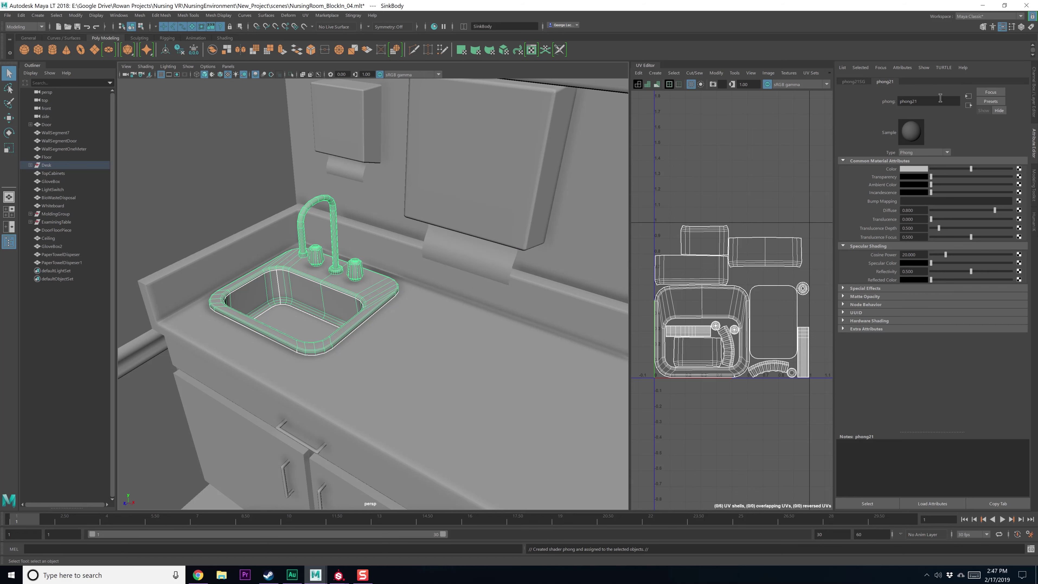
type("Sink_M1")
key("Return")
key("ctrl+s")
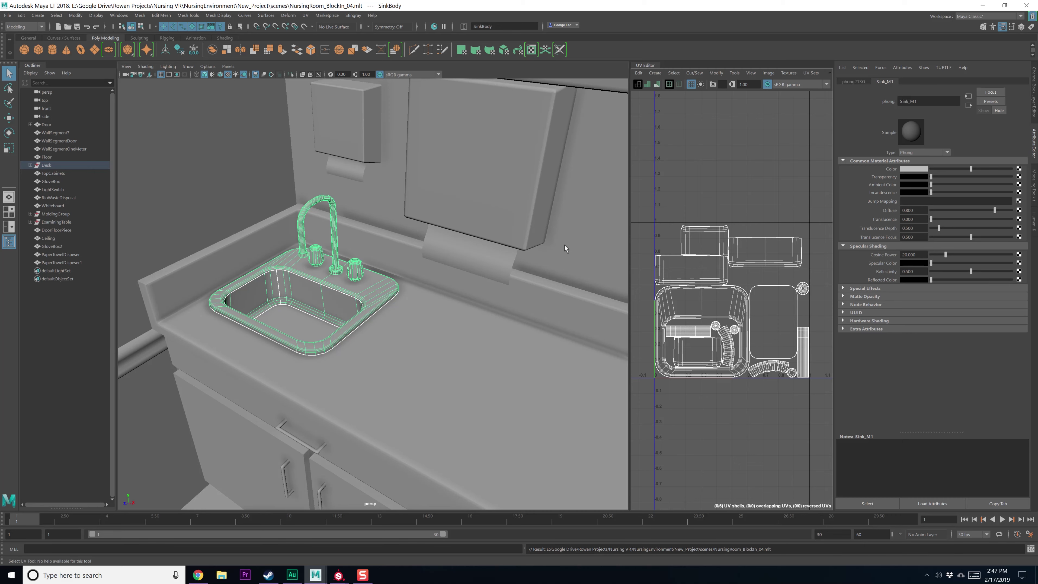
Select the countertop and check its UV layout and how it meets the sink and cabinets
left_click(445, 327)
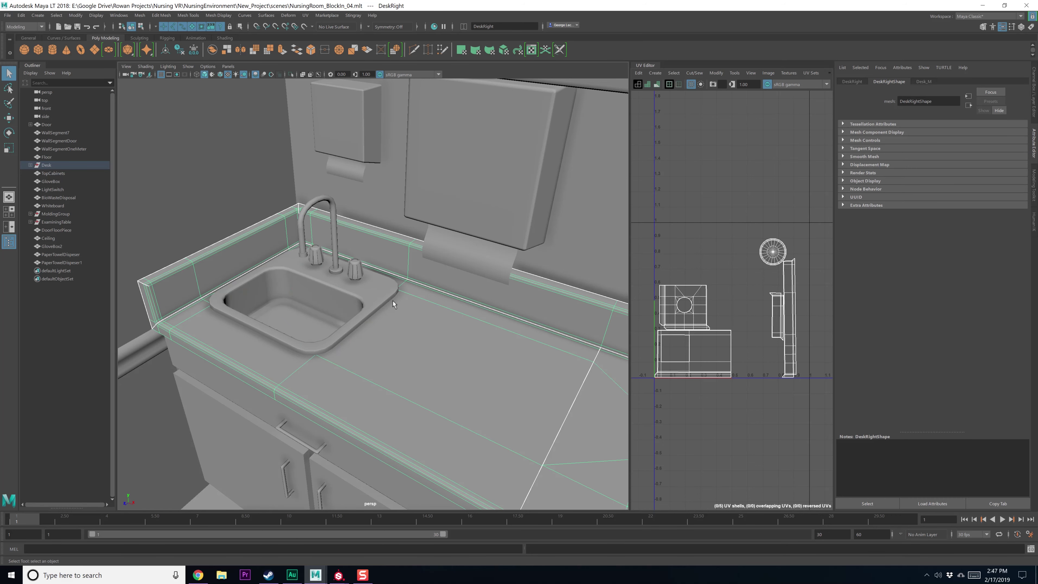
left_click(391, 299)
left_click(405, 363)
scroll(424, 328, "down", 2)
middle_click_drag(425, 328, 411, 275, "alt")
left_click(407, 358)
left_click(426, 331)
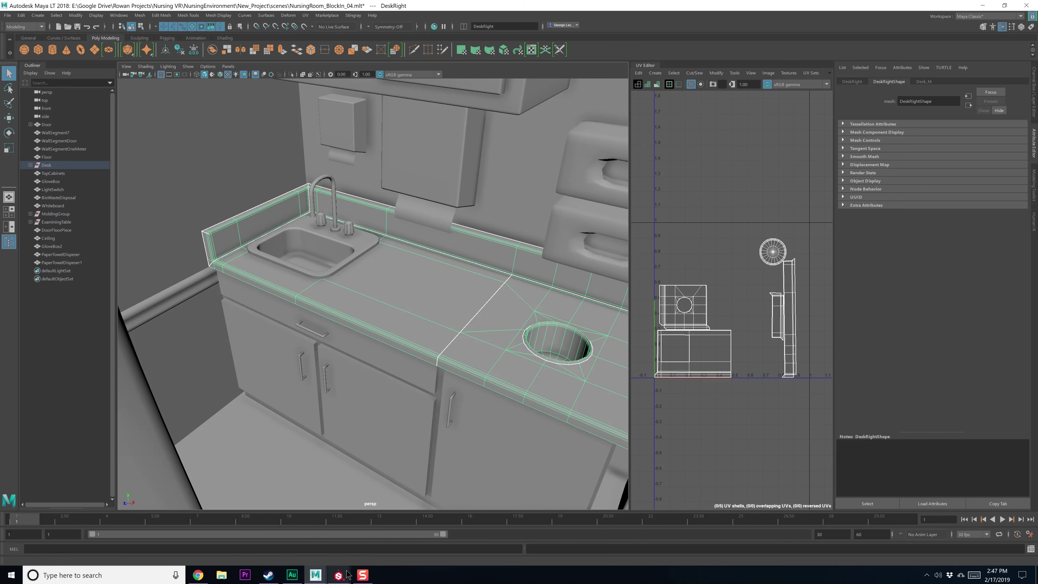
Switch to Substance Painter, enlarge the 3D viewport and bring the counter, door and light switch into view
mouse_move(331, 567)
left_click(310, 532)
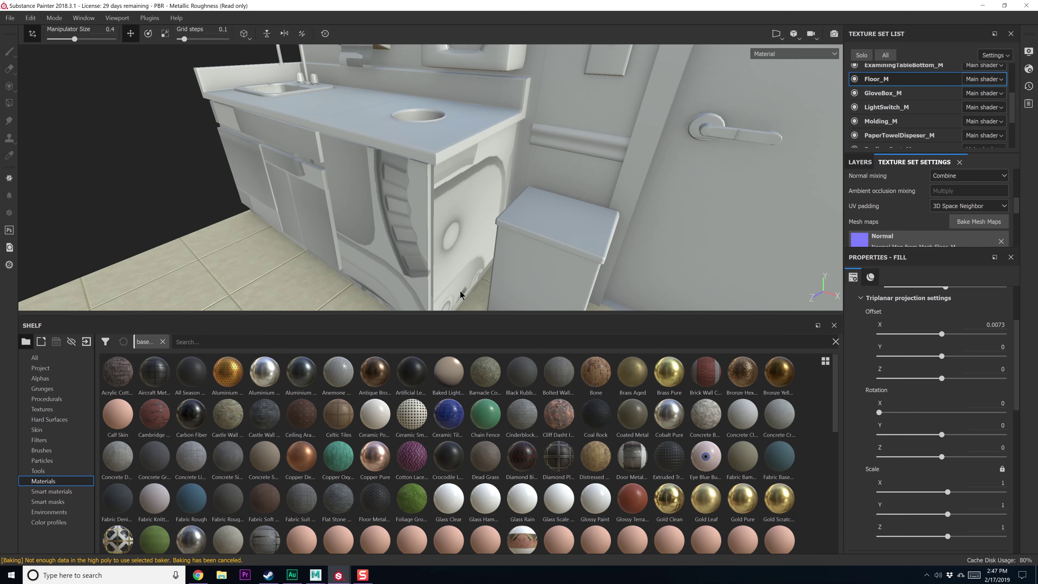
scroll(472, 241, "down", 6)
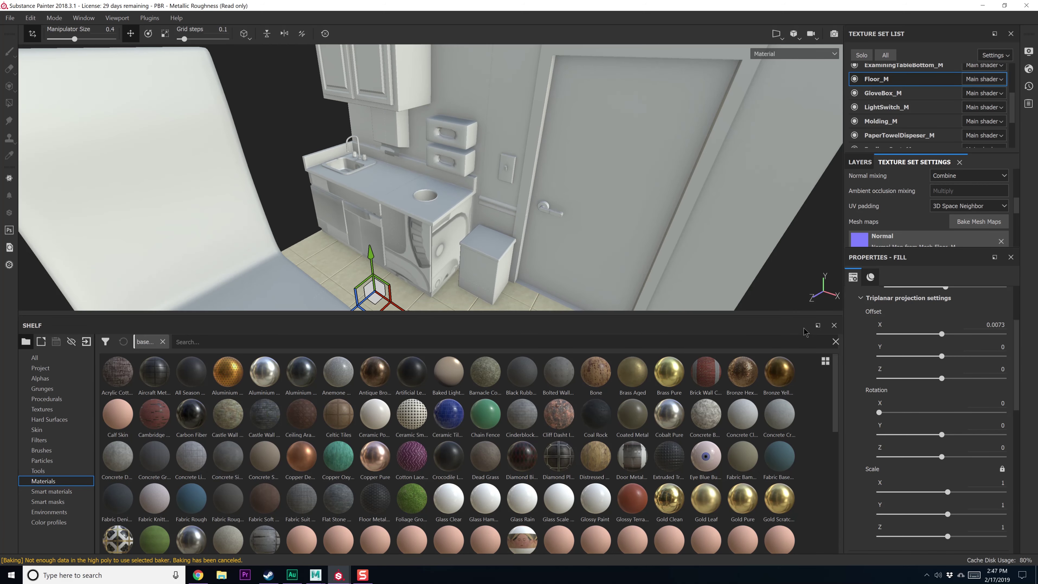
left_click_drag(664, 313, 656, 374)
middle_click_drag(568, 282, 481, 261, "alt")
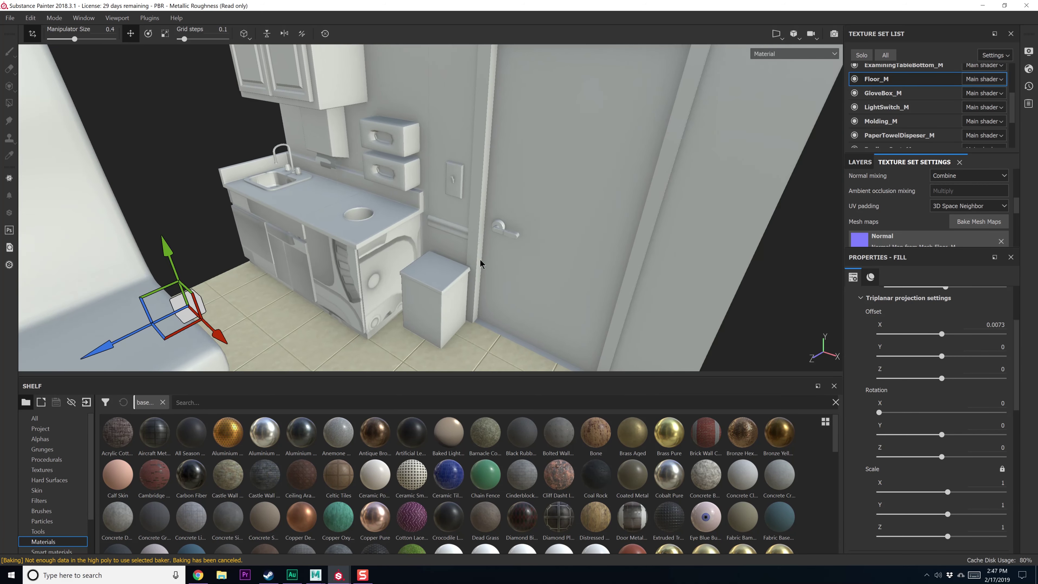
scroll(479, 260, "down", 4)
scroll(480, 242, "up", 3)
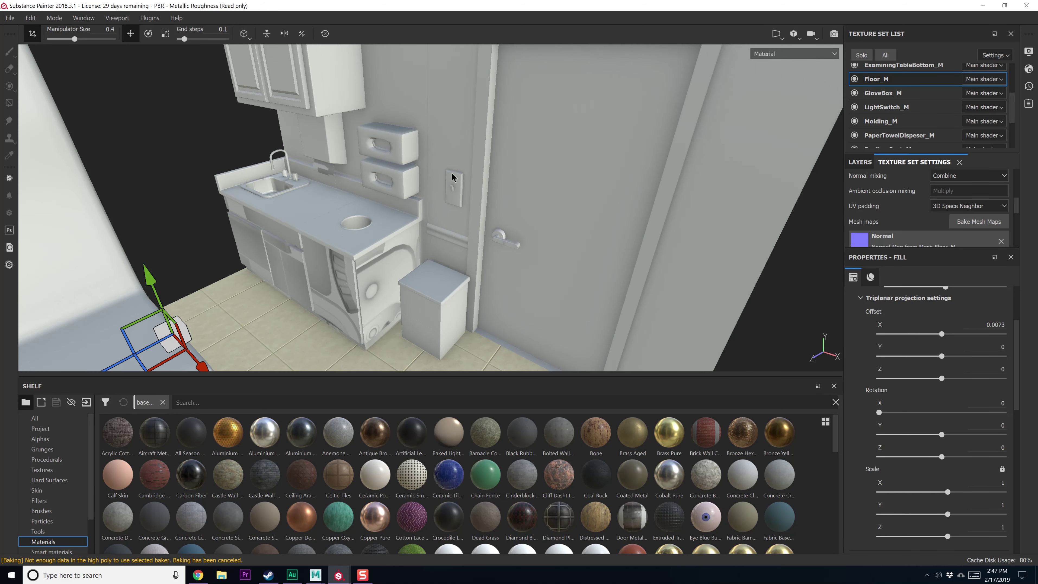
Isolate the LightSwitch_M texture set and frame the light switch up close
left_click(451, 176)
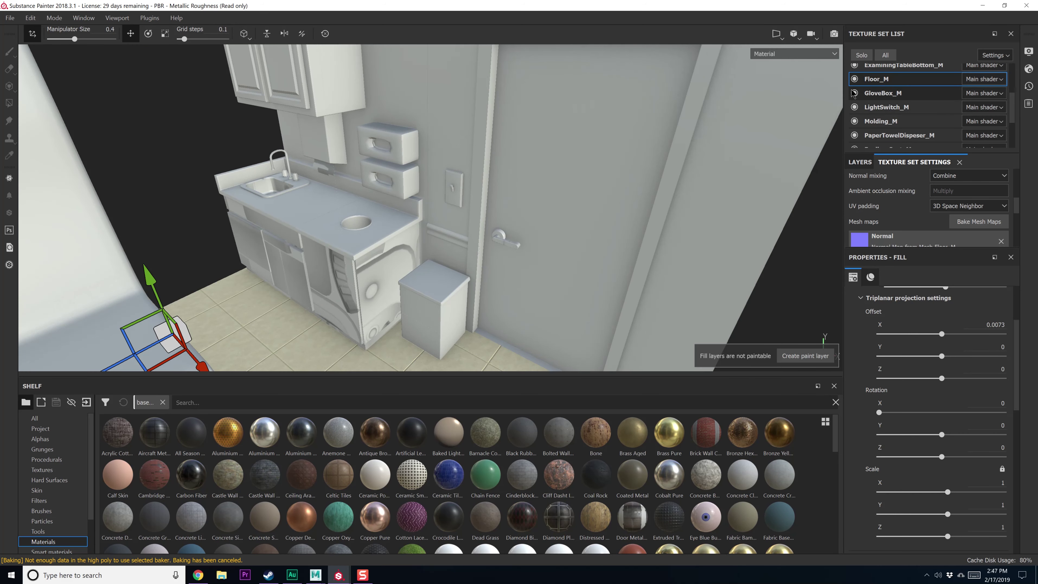
left_click(861, 55)
left_click(886, 107)
scroll(490, 182, "down", 3)
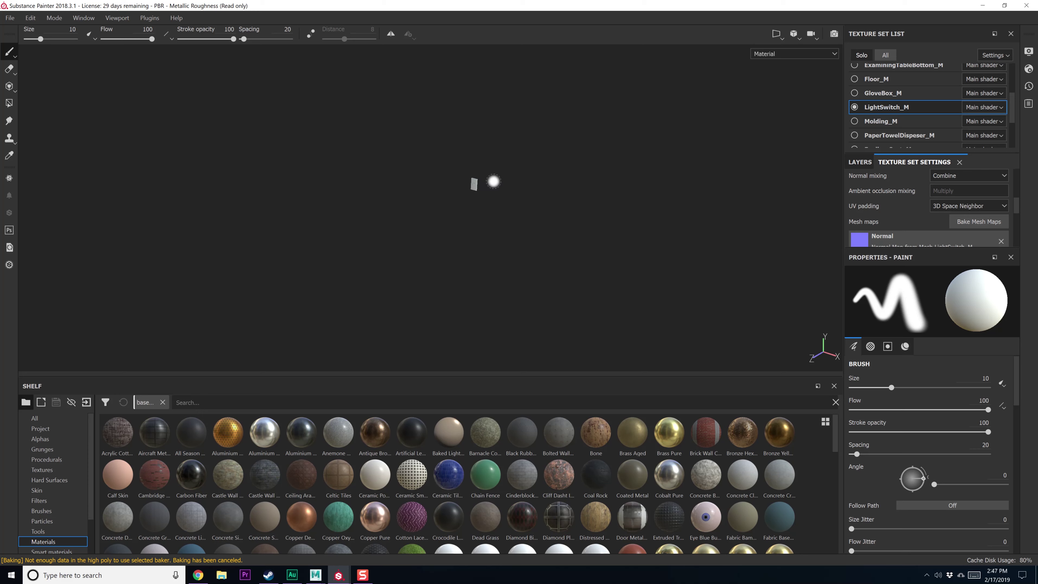
scroll(498, 201, "up", 10)
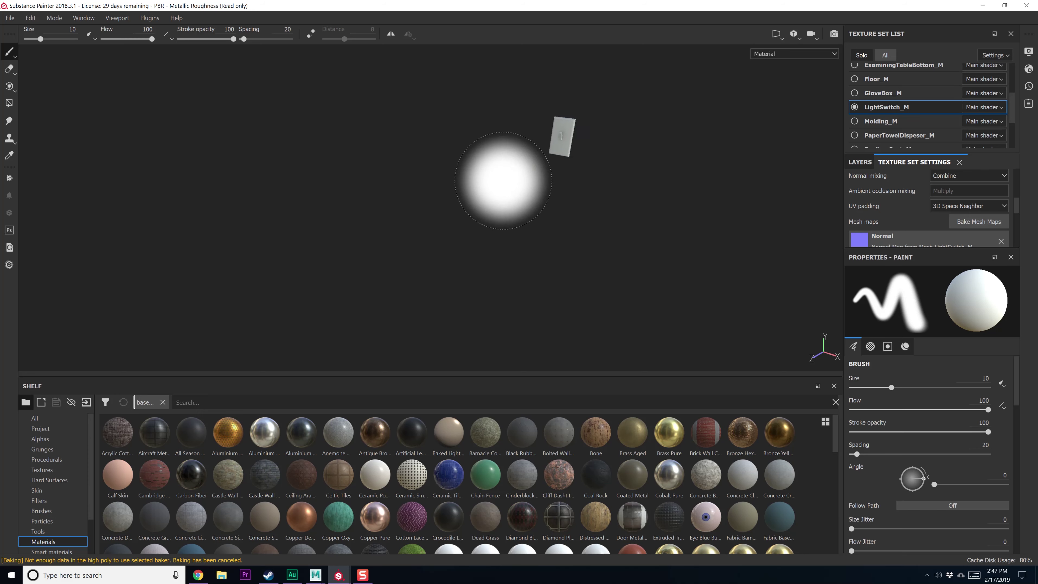
scroll(514, 175, "down", 1)
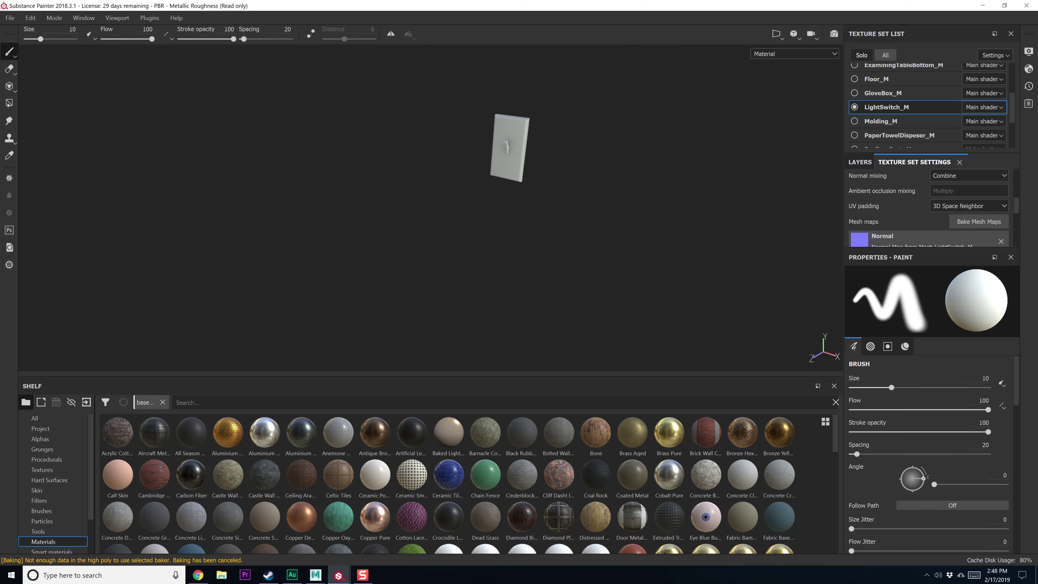
middle_click_drag(419, 194, 207, 251, "alt")
left_click_drag(207, 251, 541, 338, "alt")
right_click_drag(540, 338, 502, 310, "alt")
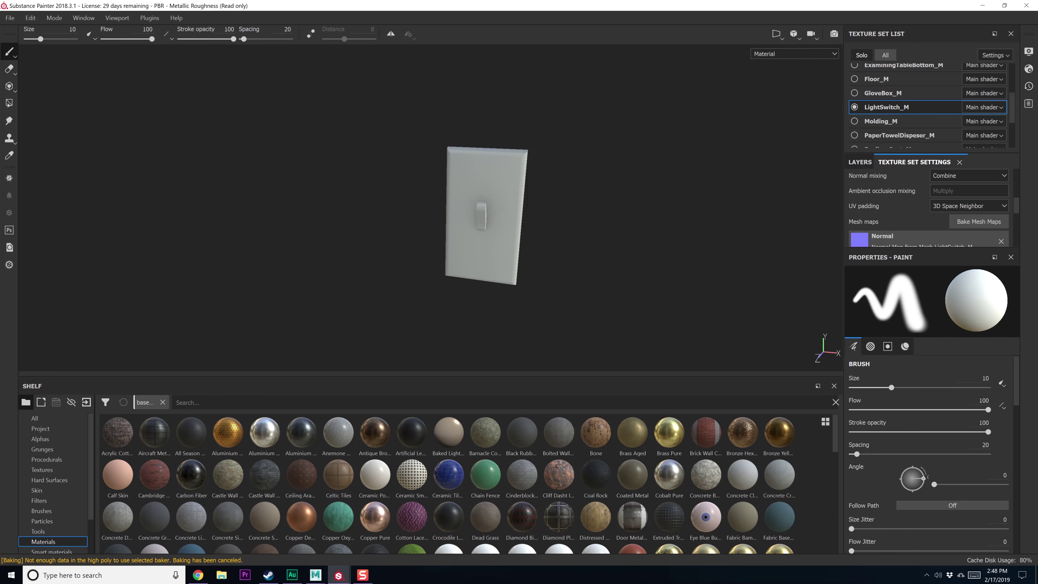
left_click_drag(503, 311, 438, 286, "alt")
middle_click_drag(438, 286, 427, 264, "alt")
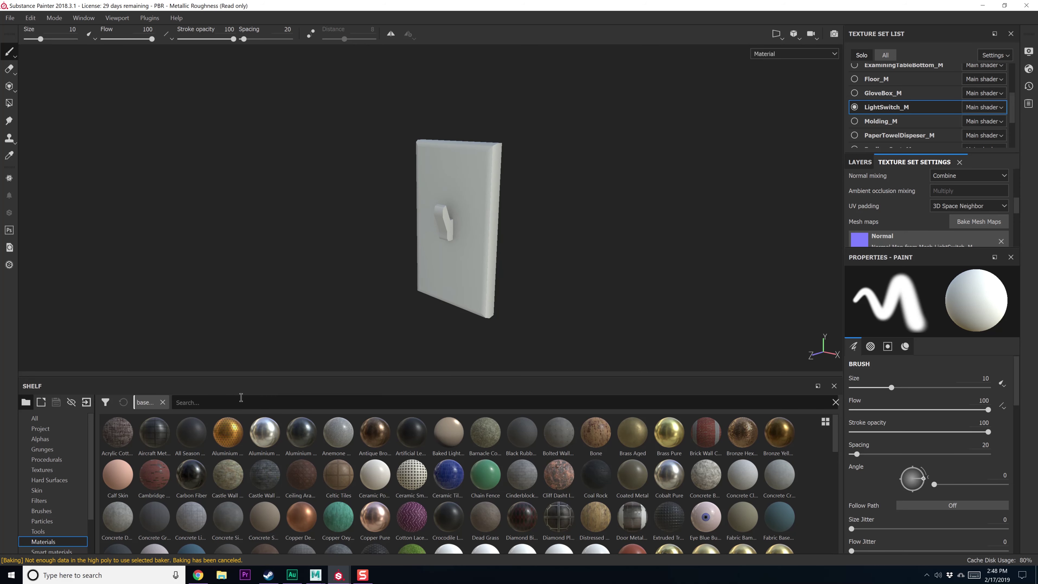
Find the Steel Rough material, apply it to the light switch and set Steel Roughness to 0.59
type("aluminum")
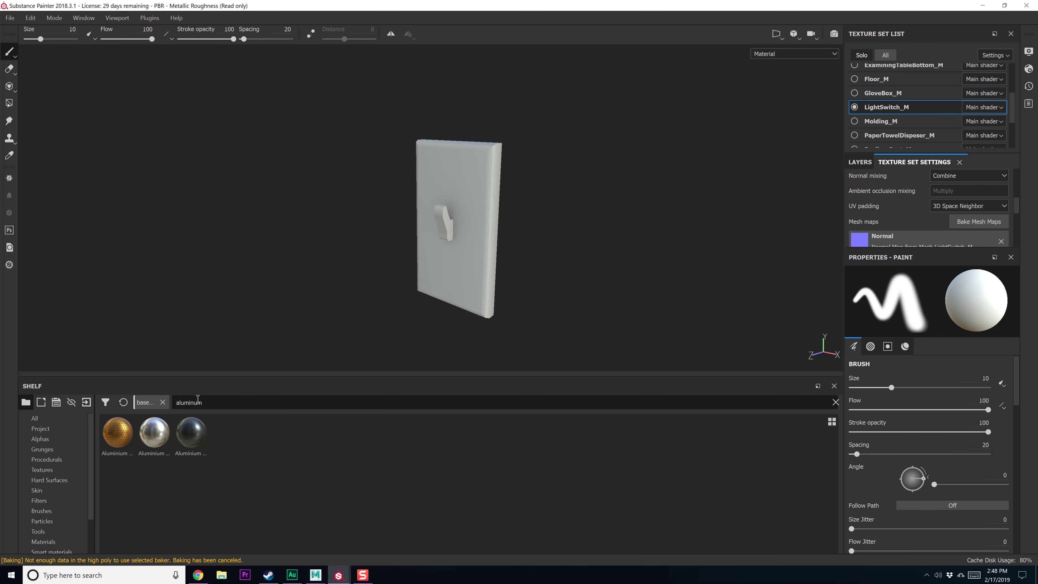
type("steel")
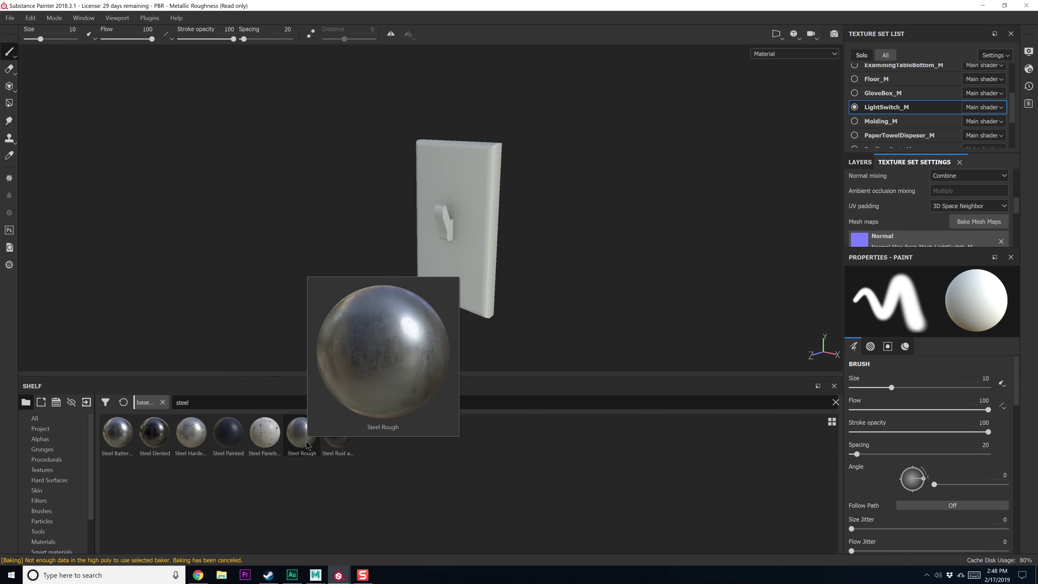
left_click_drag(309, 445, 575, 279)
scroll(891, 467, "down", 2)
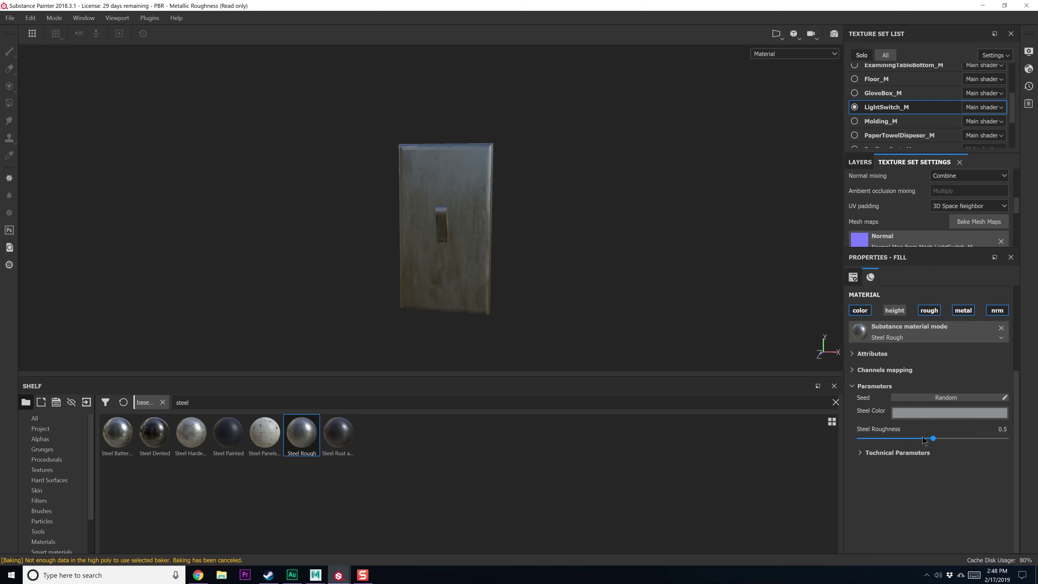
mouse_move(933, 439)
left_mouse_down()
mouse_move(858, 439)
mouse_move(1003, 436)
mouse_move(946, 431)
left_mouse_up()
left_click_drag(595, 304, 722, 300, "alt")
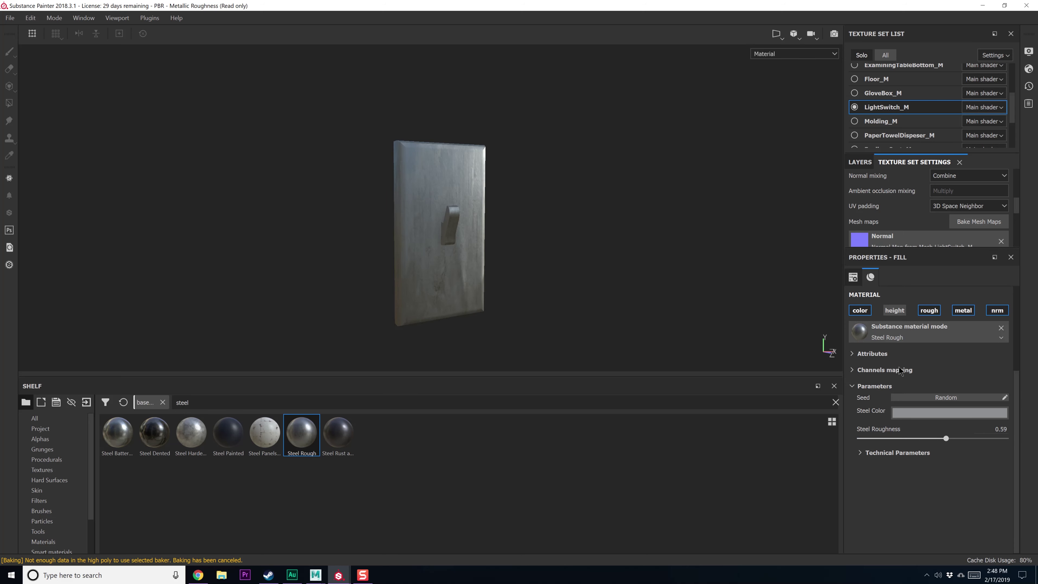
Replace the light switch's Steel Rough layer with the Aluminium Pure material
scroll(900, 370, "up", 1)
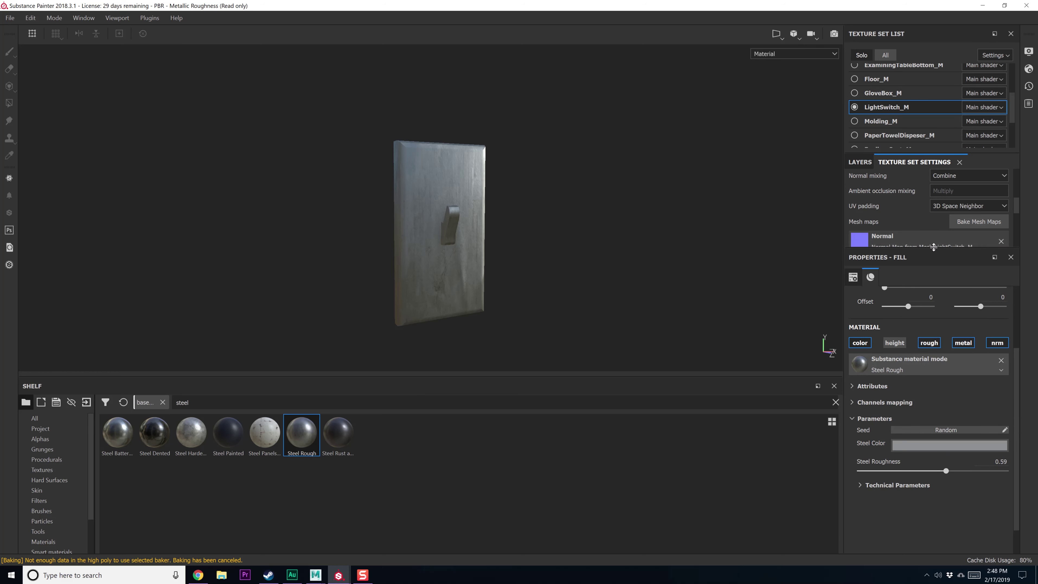
left_click(860, 162)
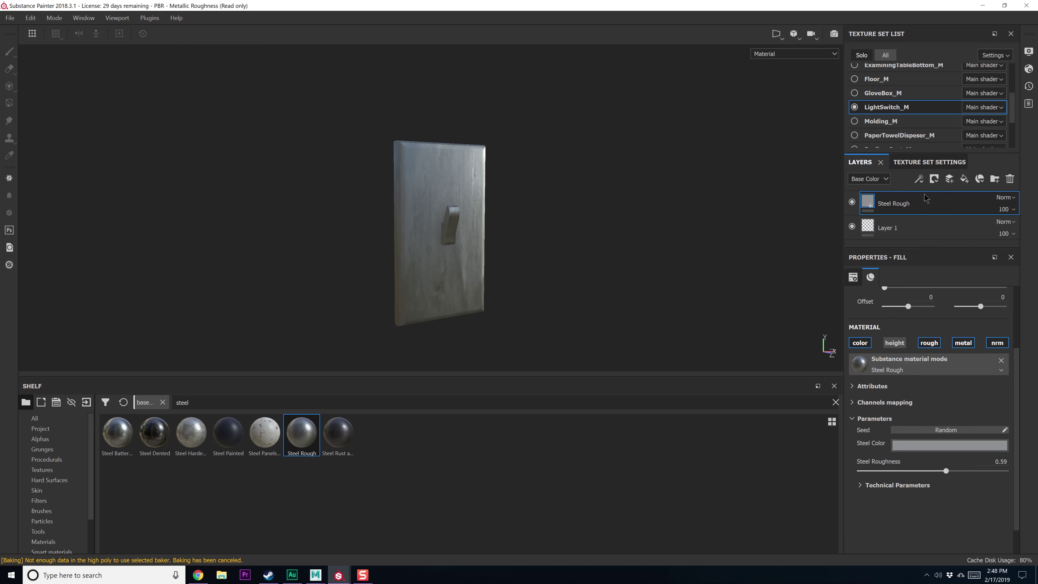
left_click(1009, 179)
left_click(200, 397)
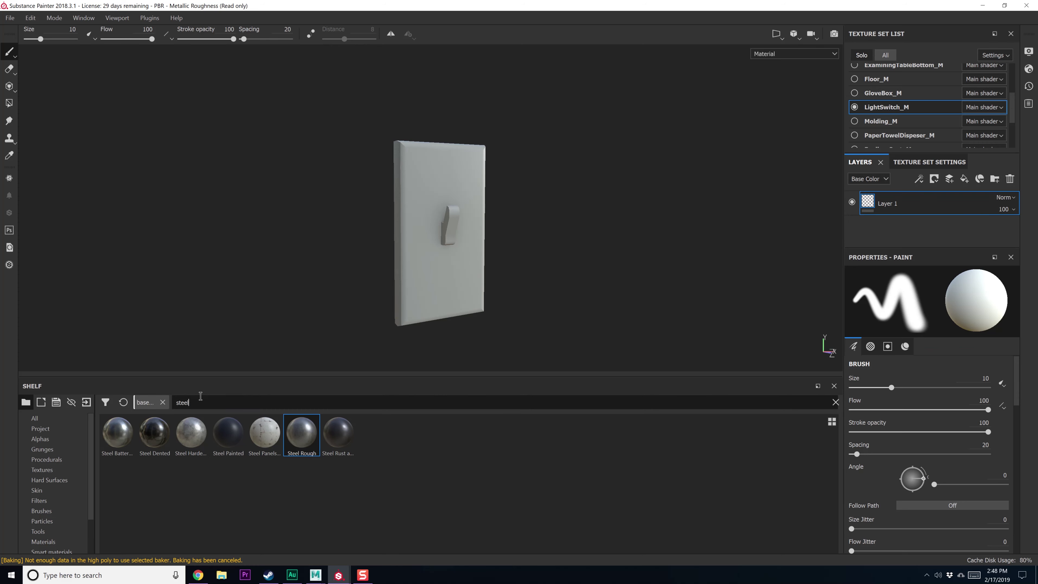
key("BackSpace")
key("BackSpace")
key("BackSpace")
key("BackSpace")
key("BackSpace")
type("aluminum")
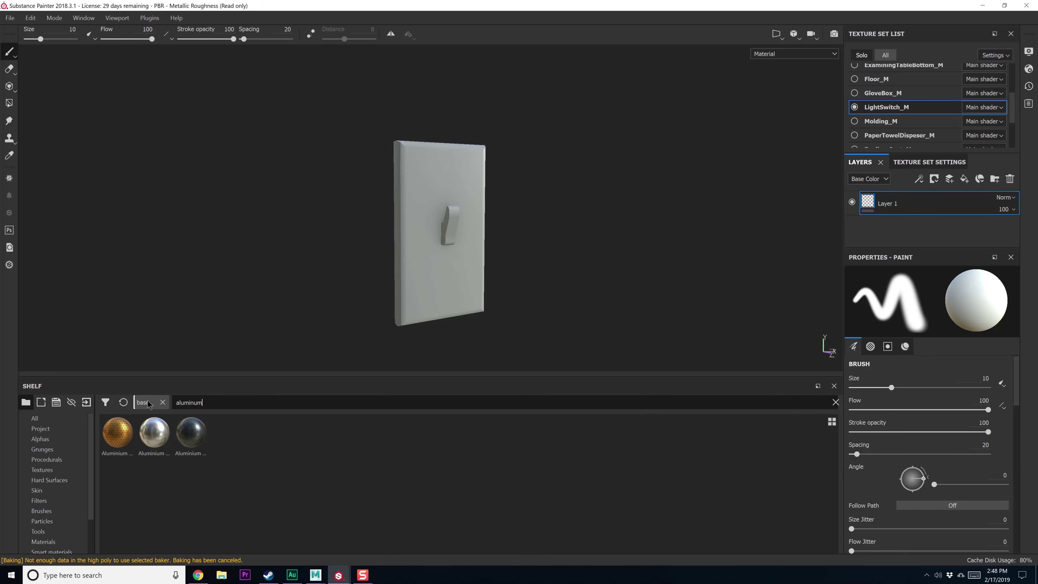
left_click_drag(154, 432, 457, 295)
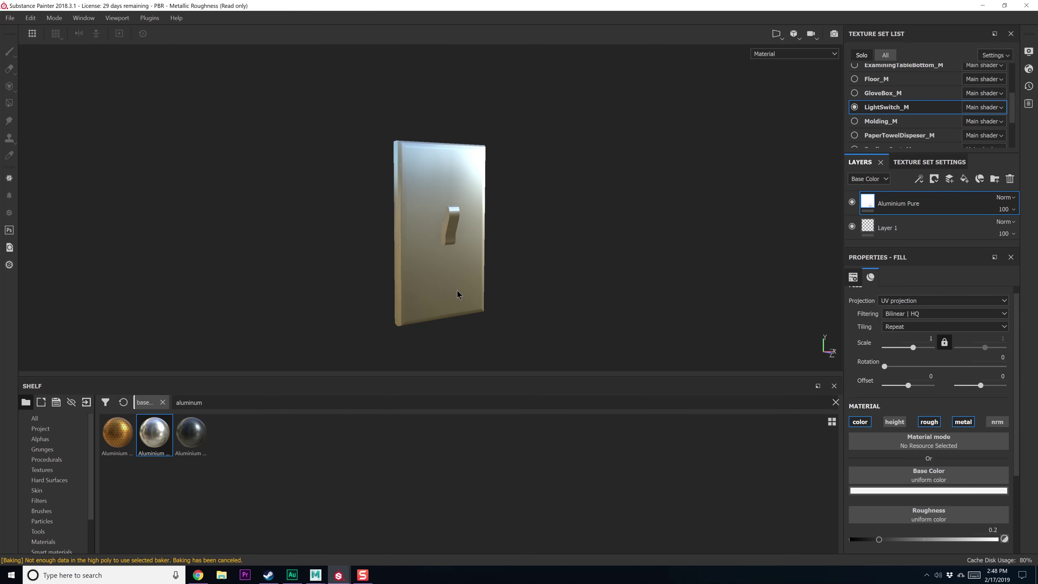
Toggle the normal channel of the Aluminium Pure layer and review its fill settings and look on the switch
left_click_drag(583, 280, 547, 273, "alt")
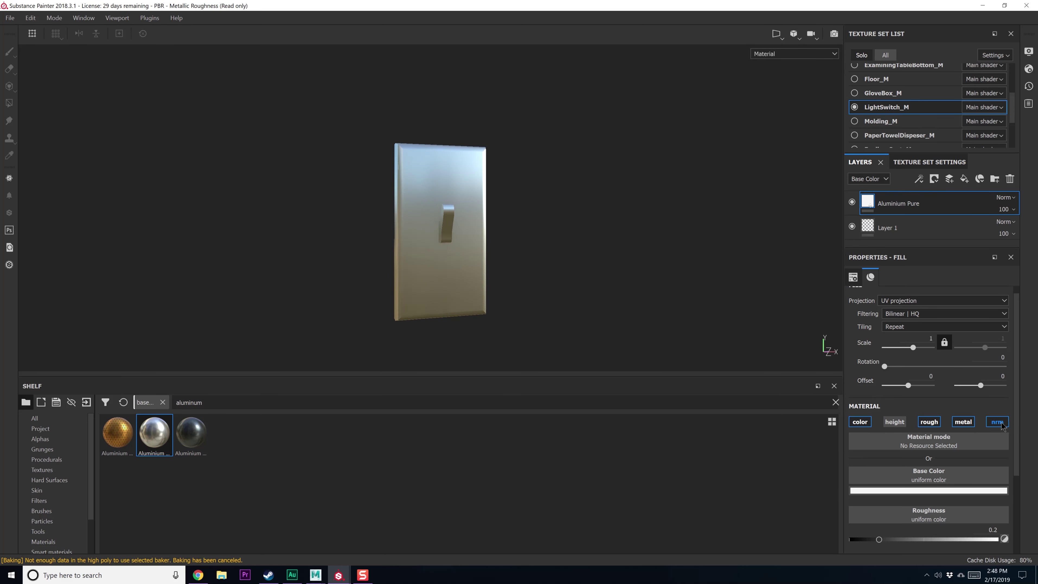
left_click(991, 420)
scroll(942, 439, "down", 3)
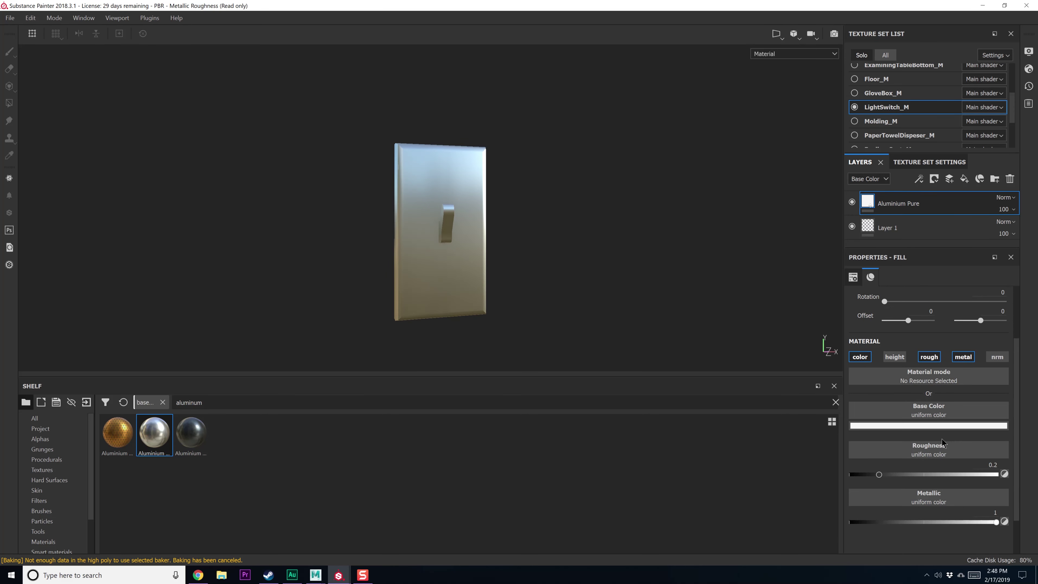
scroll(940, 446, "up", 3)
scroll(940, 445, "up", 1)
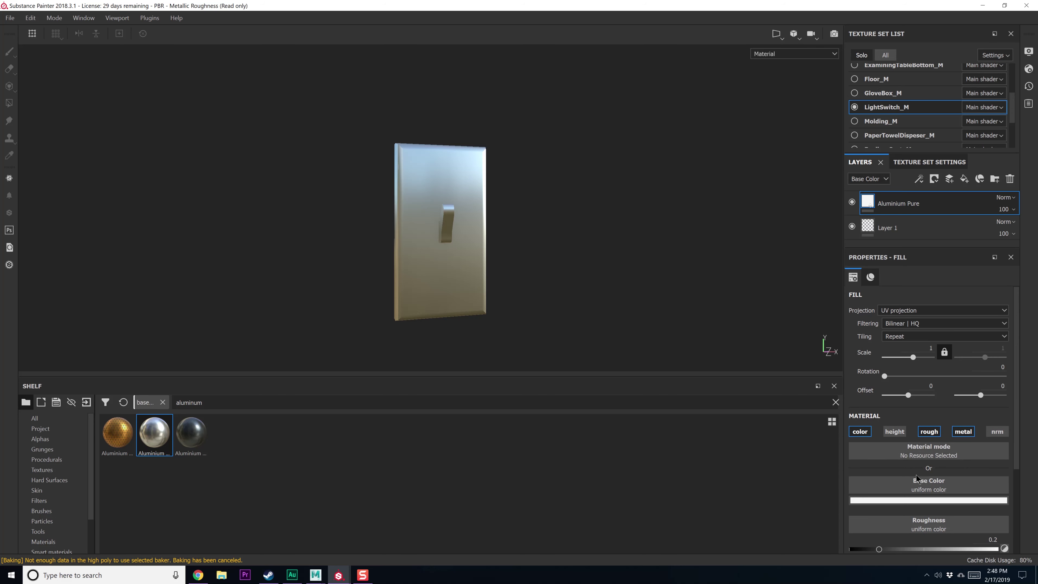
left_click_drag(563, 285, 498, 283, "alt")
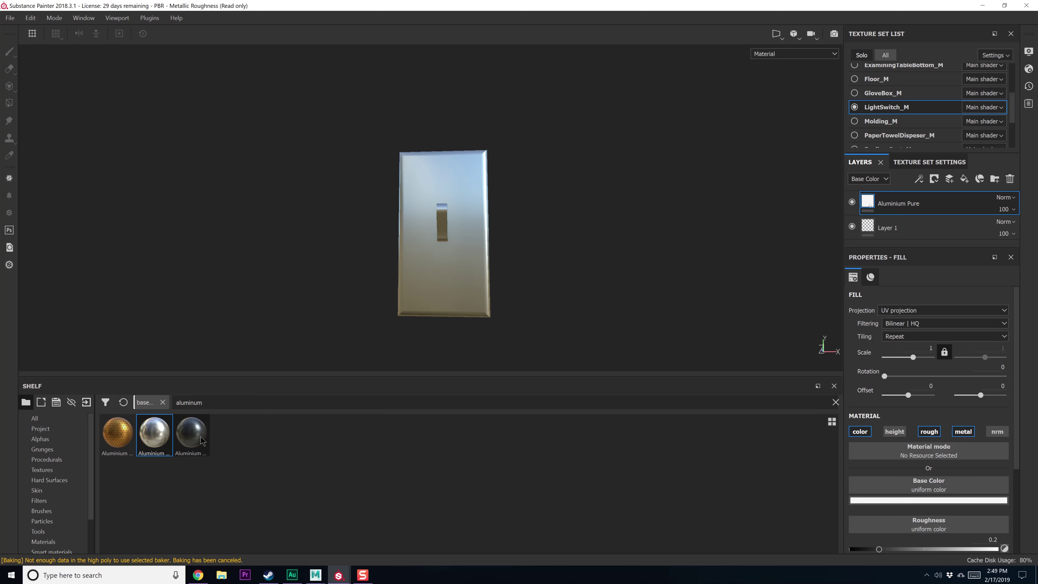
Search the shelf for metal materials and add Iron Grinded above the Aluminium Pure layer
double_click(207, 406)
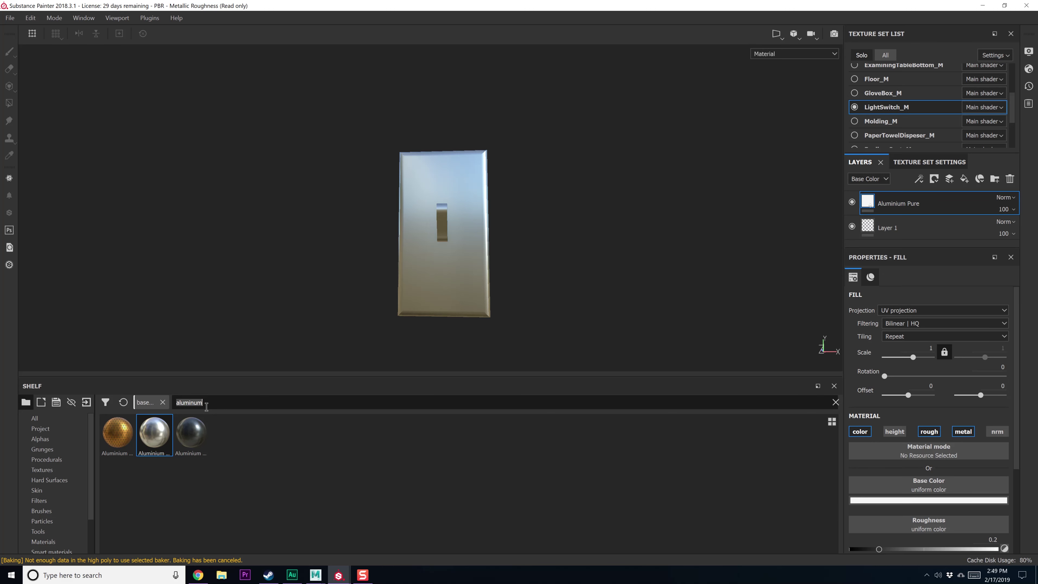
type("metal")
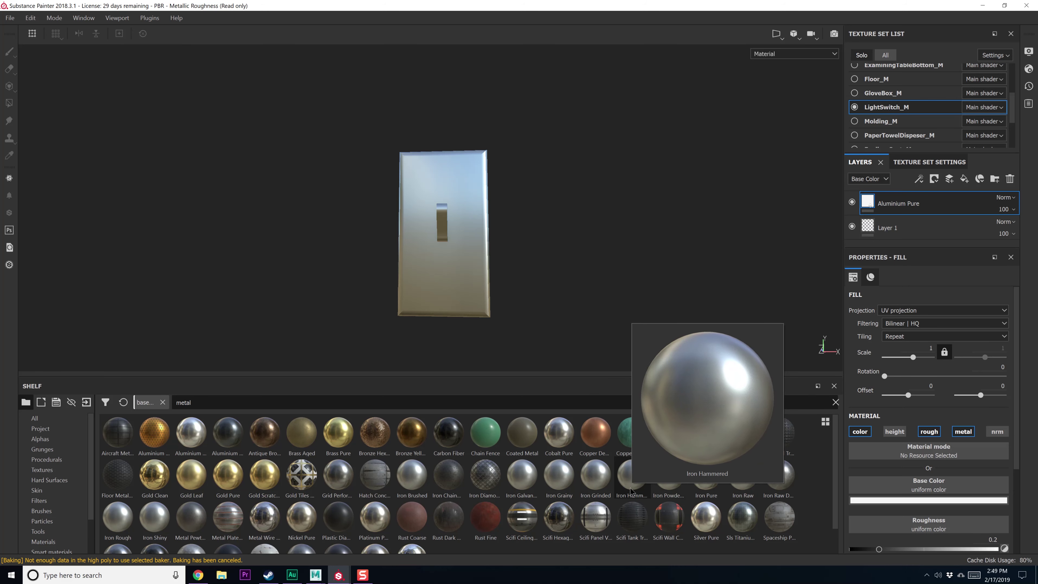
left_click_drag(599, 486, 883, 192)
mouse_move(755, 245)
left_mouse_down("alt")
mouse_move(678, 262)
mouse_move(825, 278)
mouse_move(720, 280)
mouse_move(730, 281)
left_mouse_up("alt")
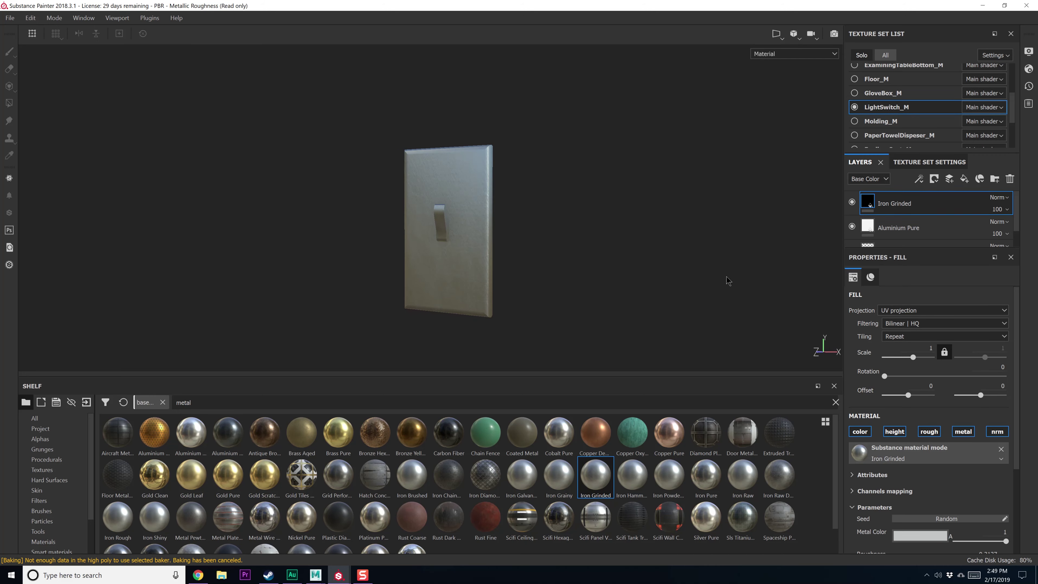
Delete the Aluminium Pure layer and set the Iron Grinded layer's roughness to 0.4308
left_click(997, 225)
left_click(952, 206)
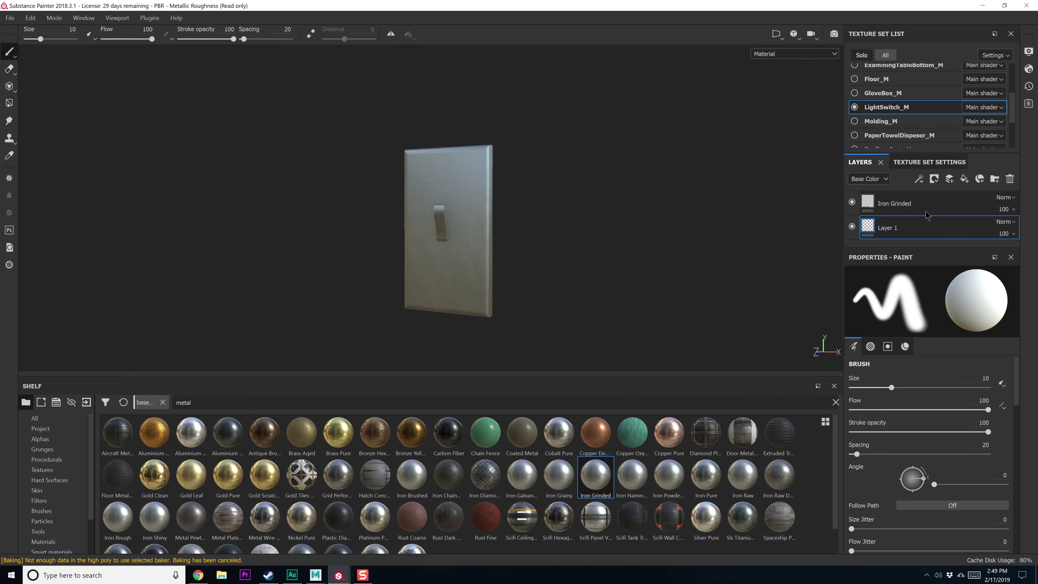
scroll(925, 462, "down", 3)
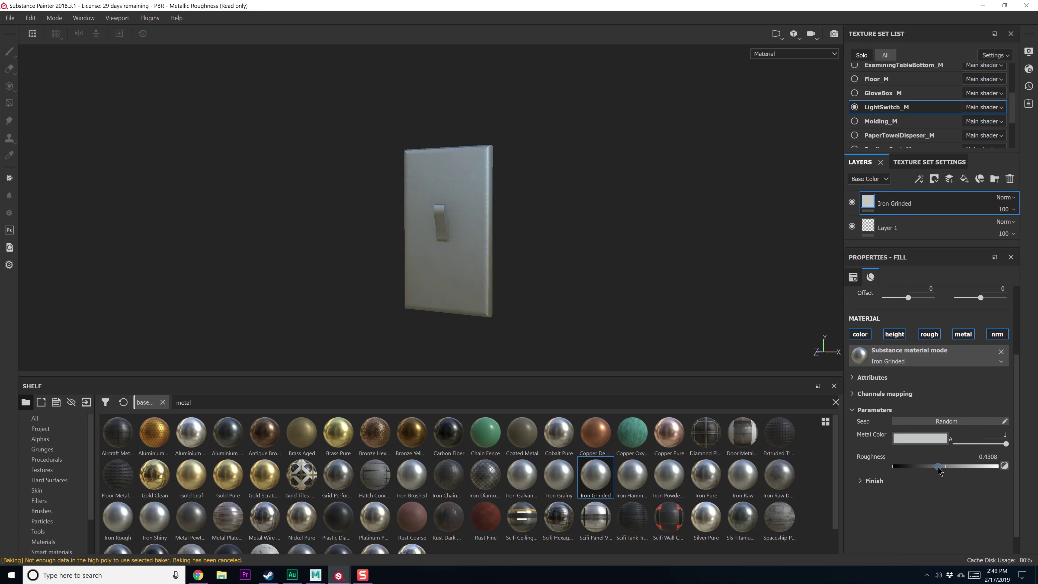
left_click_drag(520, 253, 696, 268, "alt")
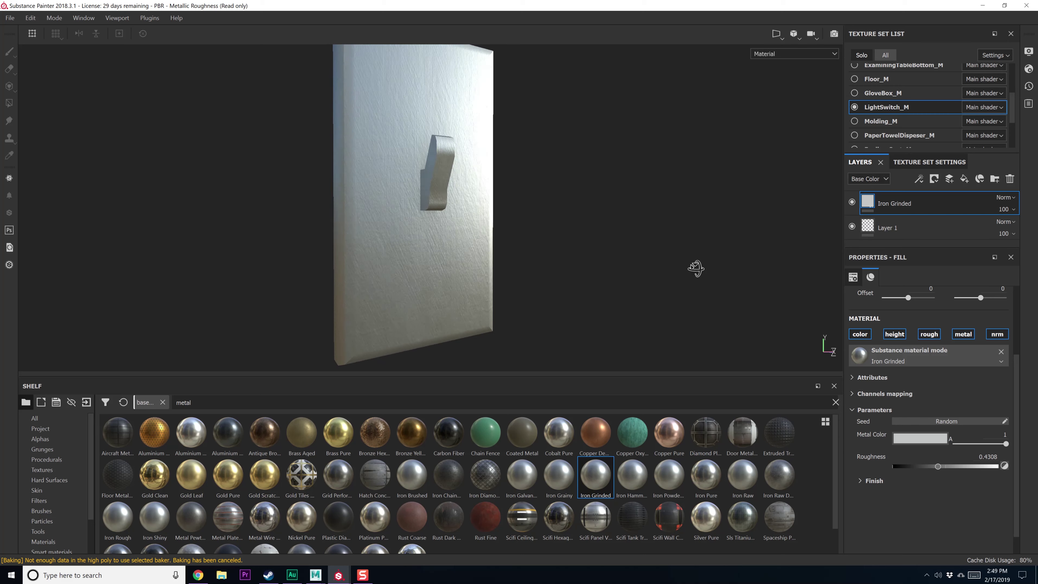
Darken the Iron Grinded layer's metal color to R 0.698, G 0.713, B 0.713 and check it on the switch
left_click(928, 438)
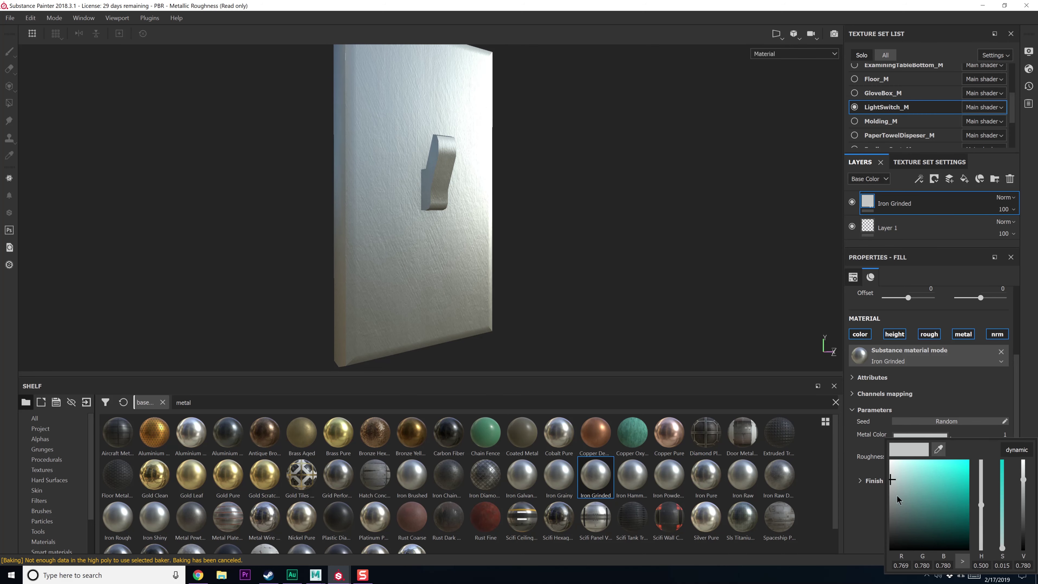
left_click_drag(891, 480, 891, 485)
left_click_drag(663, 306, 703, 311, "alt")
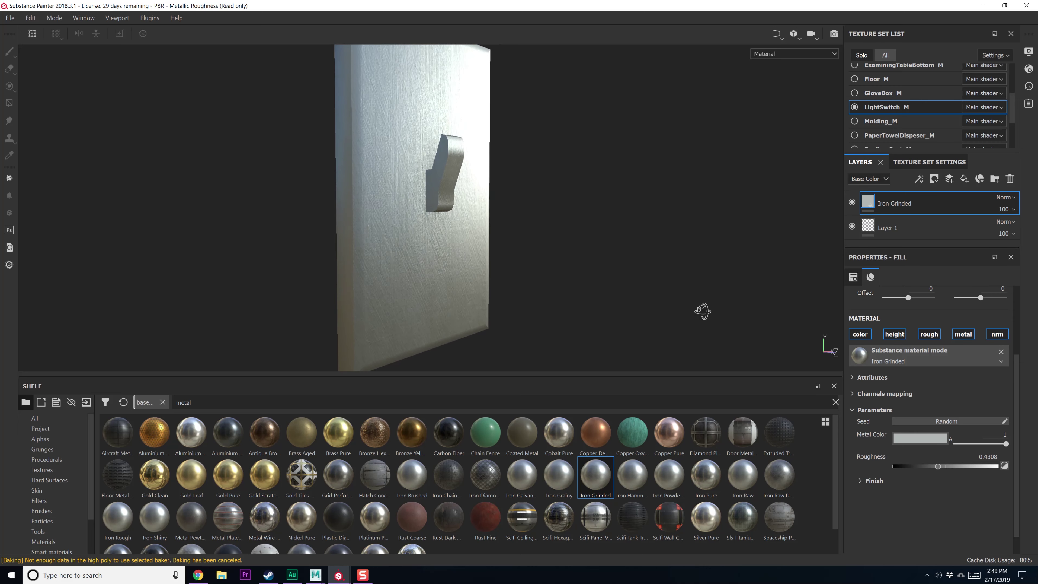
middle_click_drag(466, 152, 430, 232, "alt")
left_click_drag(430, 232, 489, 239, "alt")
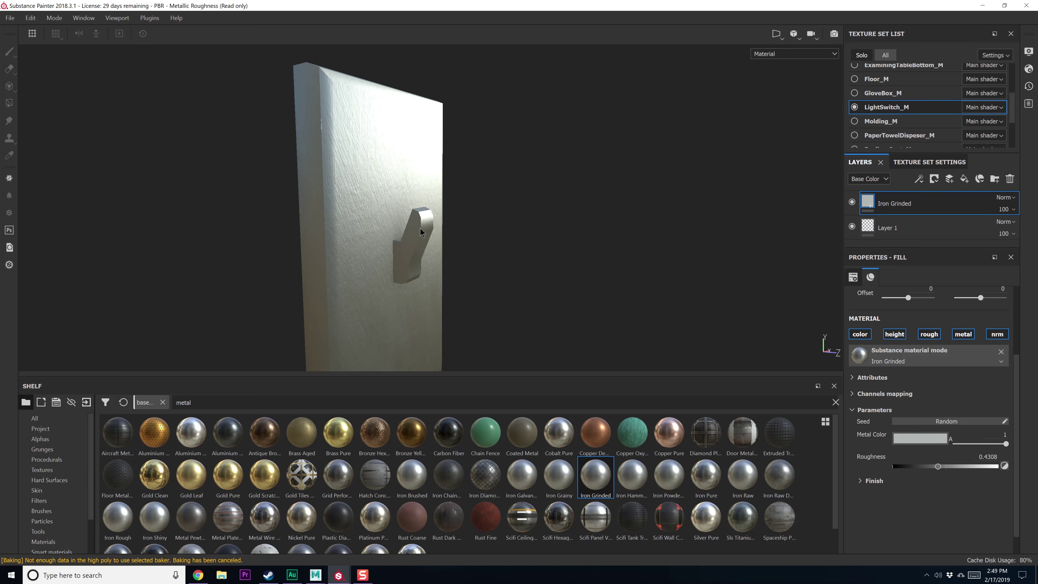
Search the shelf for plastic and add Plastic Matte Pure above the Iron Grinded layer with a black mask
left_click(950, 180)
left_click_drag(355, 273, 450, 266, "alt")
left_click(288, 404)
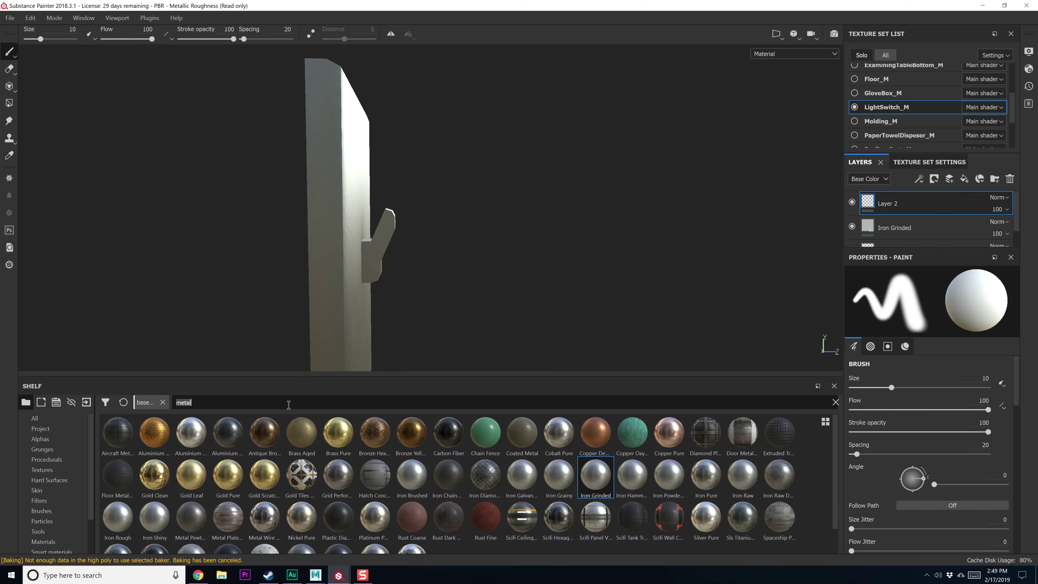
type("plastic")
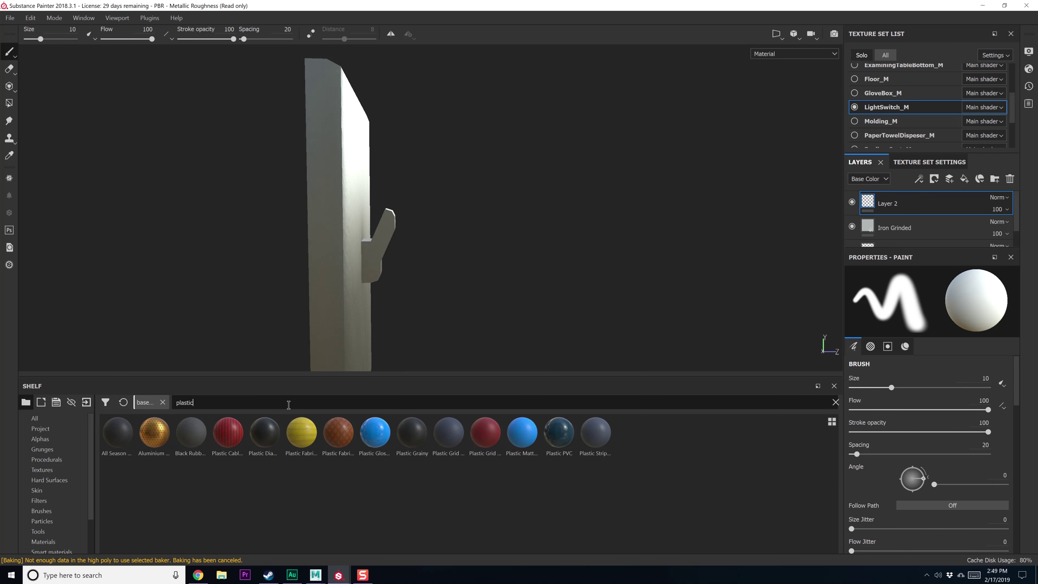
left_click_drag(522, 432, 897, 205)
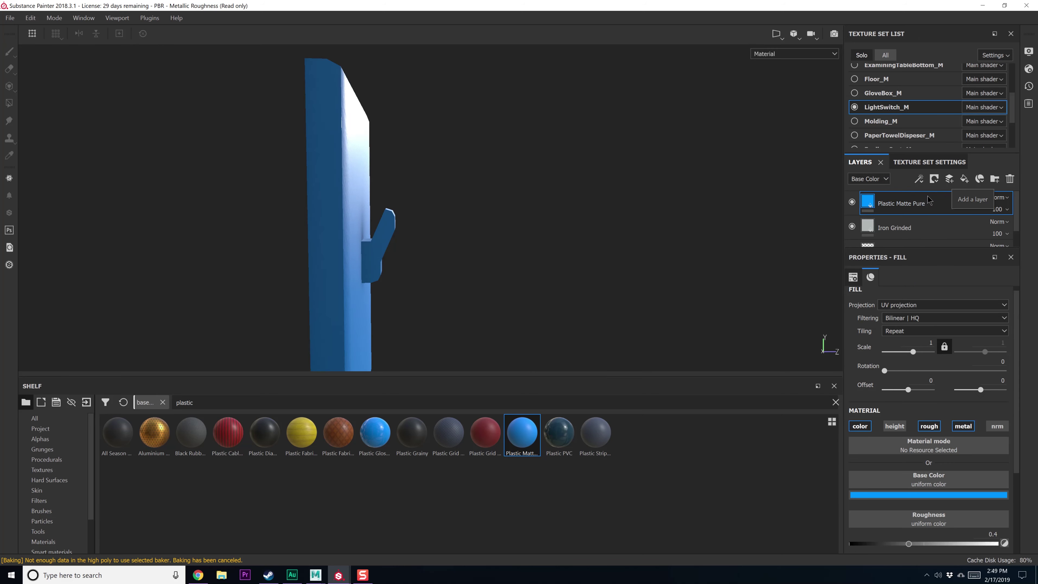
right_click(950, 203)
left_click(950, 23)
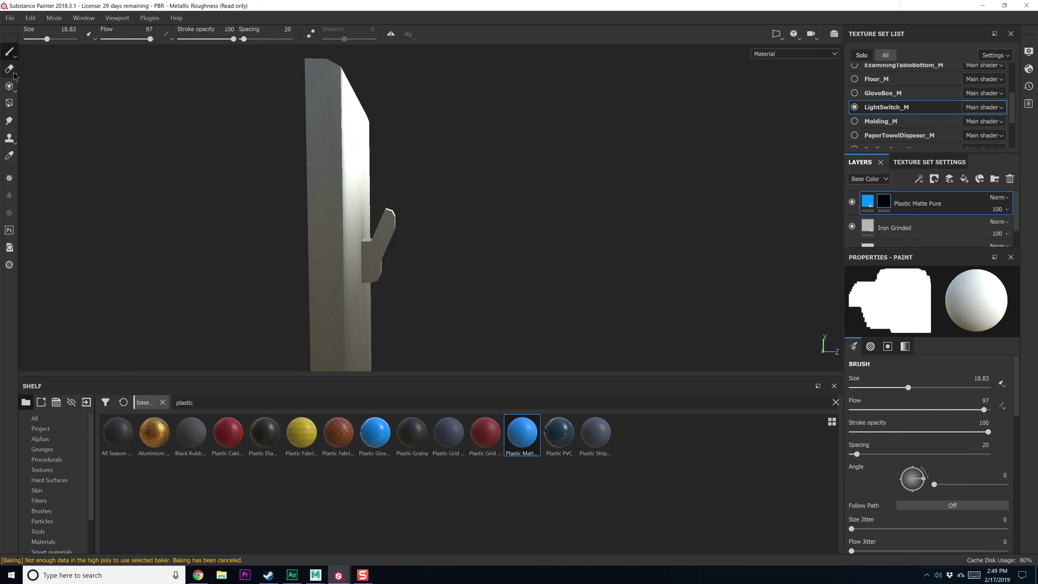
Fill all faces of the switch toggle in the plastic layer's mask using polygon fill in UV chunk mode
right_click_drag(256, 225, 153, 225, "ctrl")
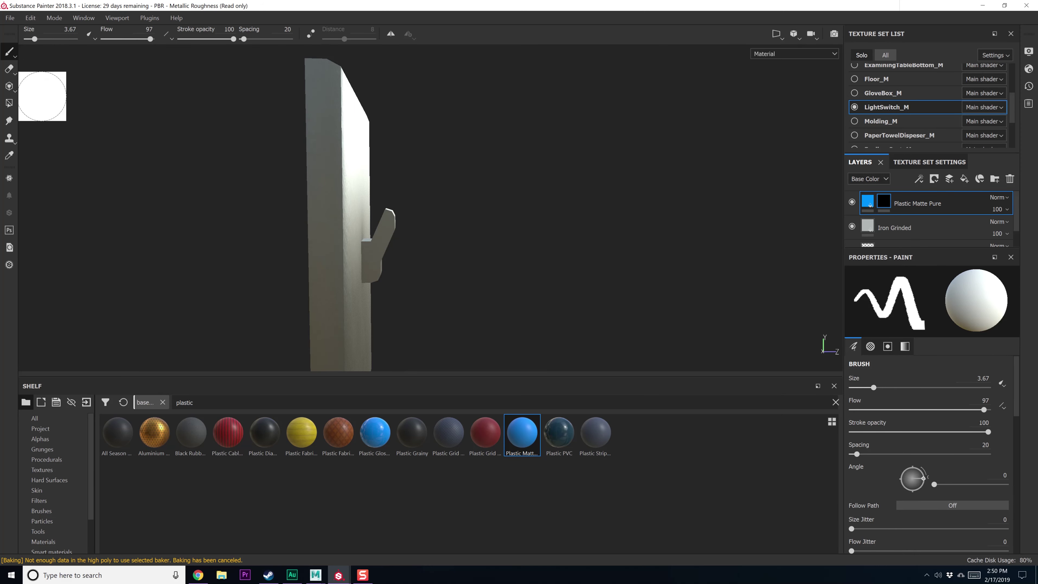
left_click(8, 103)
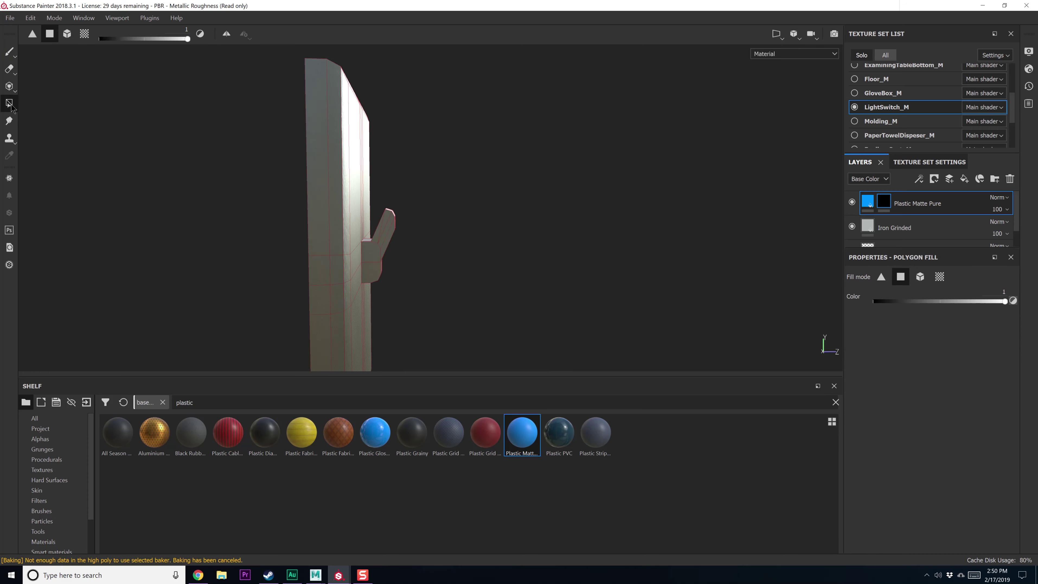
left_click(67, 34)
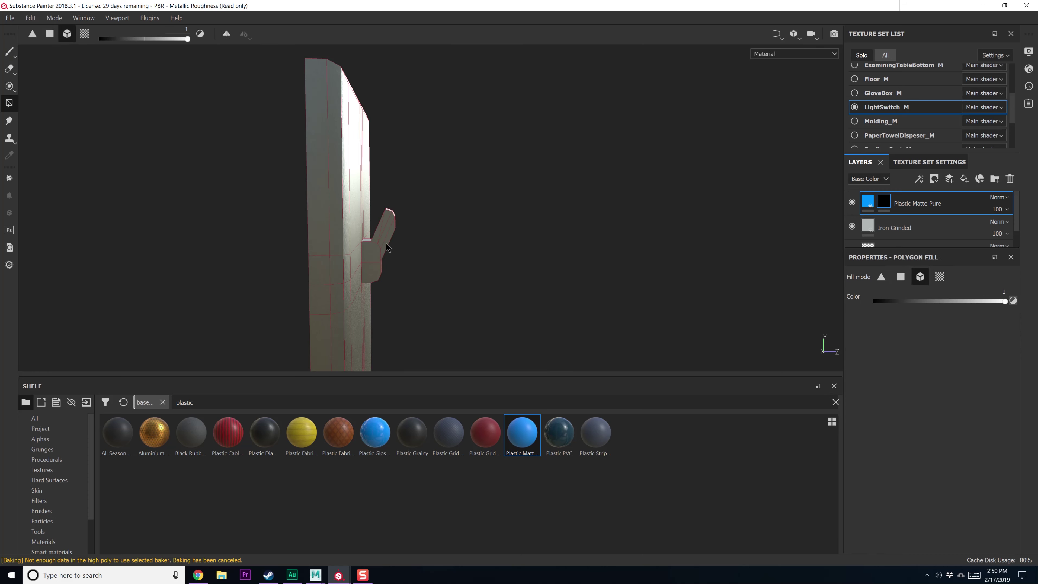
left_click(84, 34)
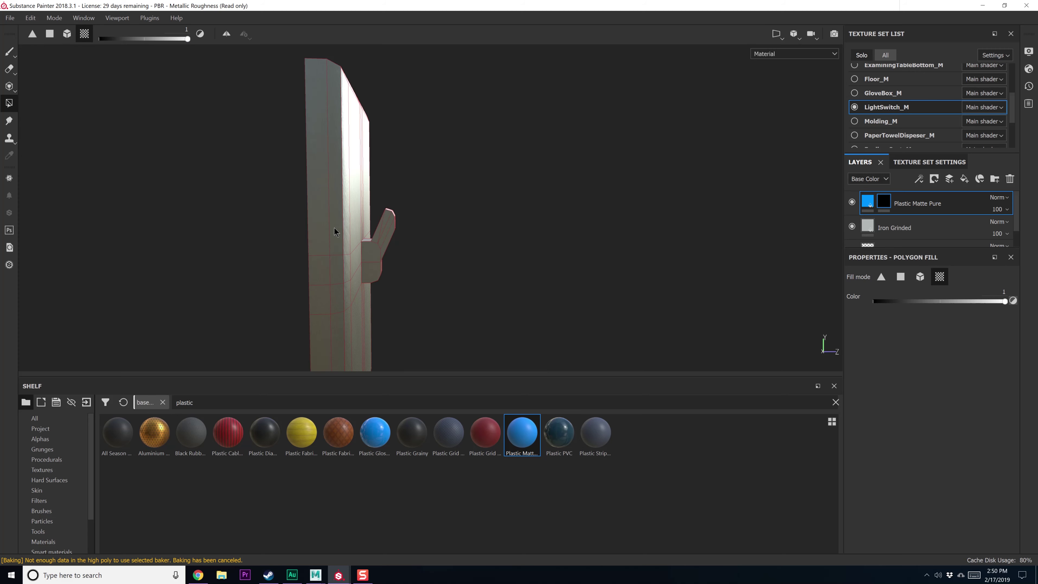
left_click(390, 236)
left_click_drag(390, 237, 358, 291, "alt")
left_click(409, 253)
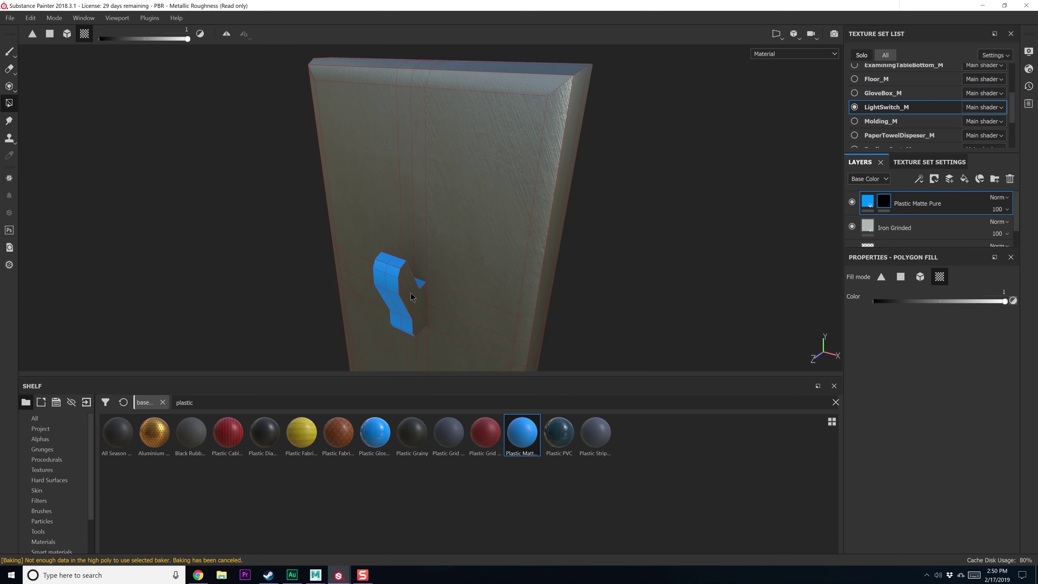
left_click(423, 314)
left_click_drag(423, 314, 409, 261, "alt")
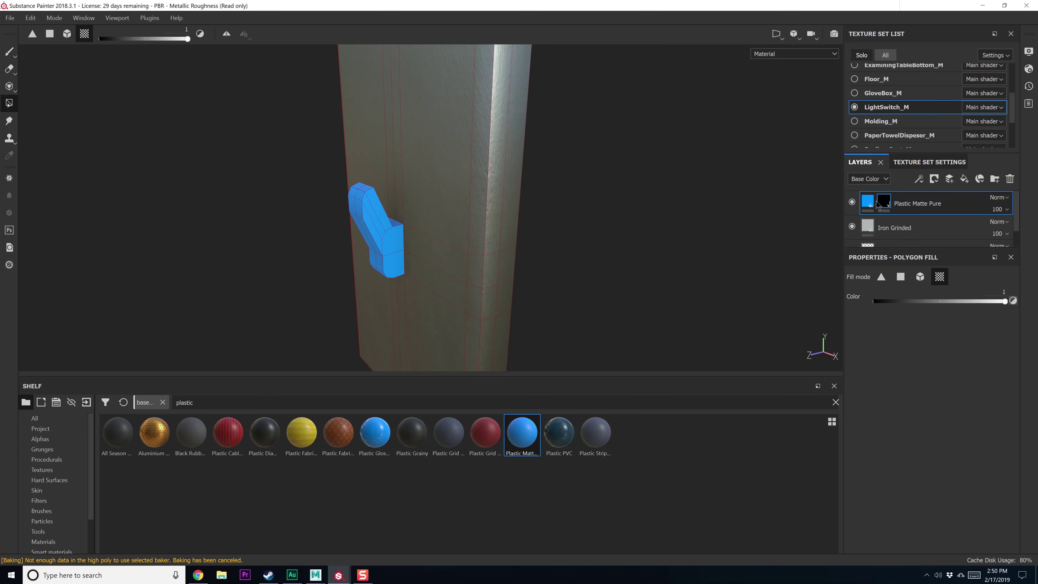
Set the Plastic Matte Pure layer's base color to a pale cream, R 0.841, G 0.857, B 0.718
left_click(868, 199)
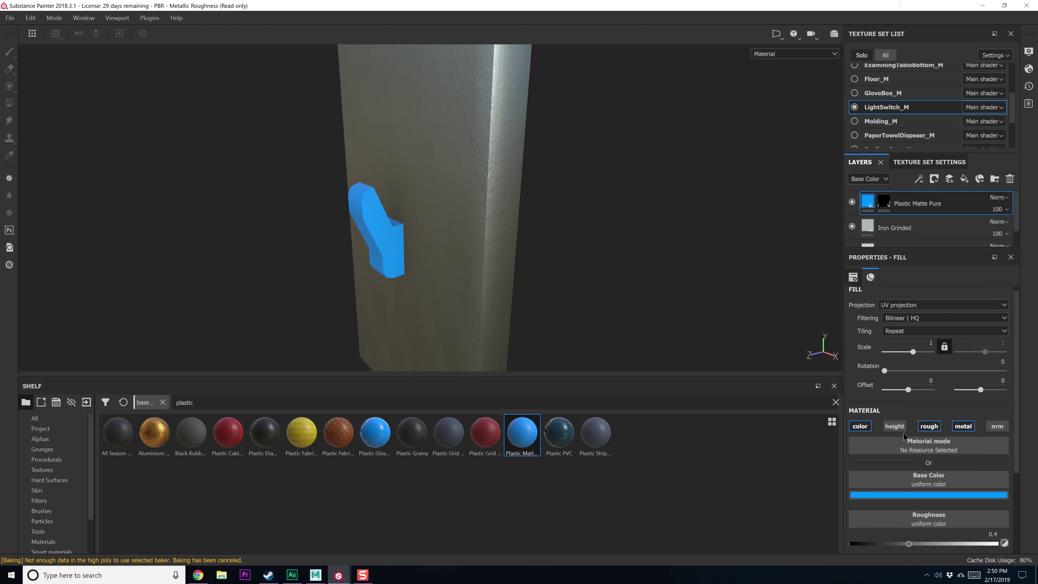
left_click(922, 494)
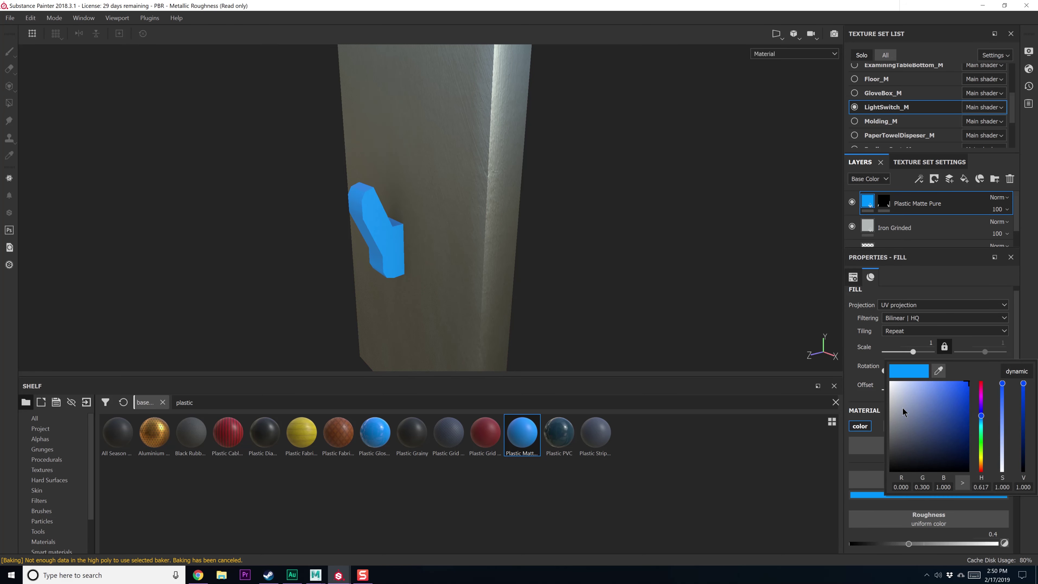
left_click(982, 457)
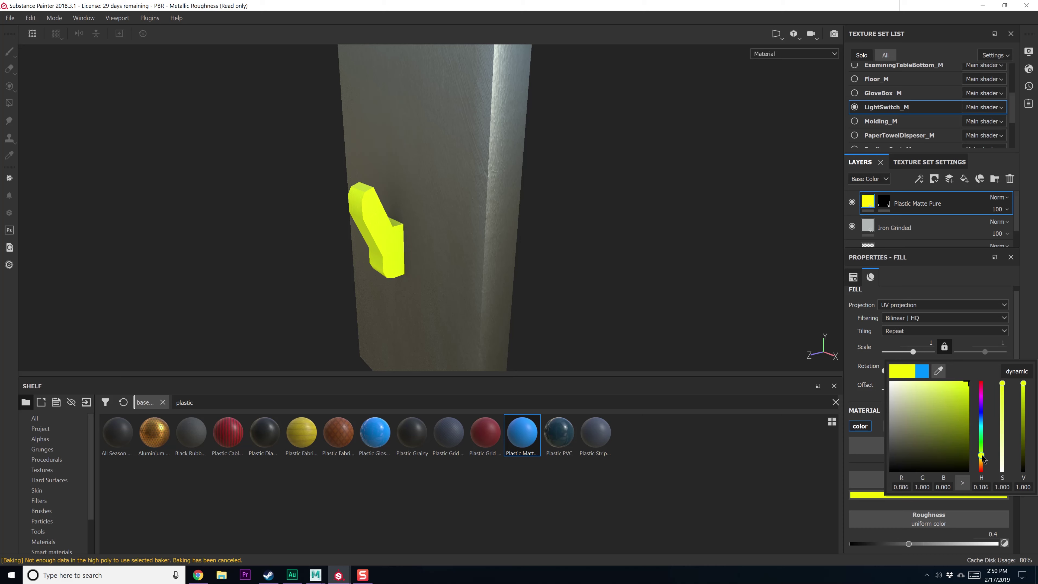
left_click(895, 387)
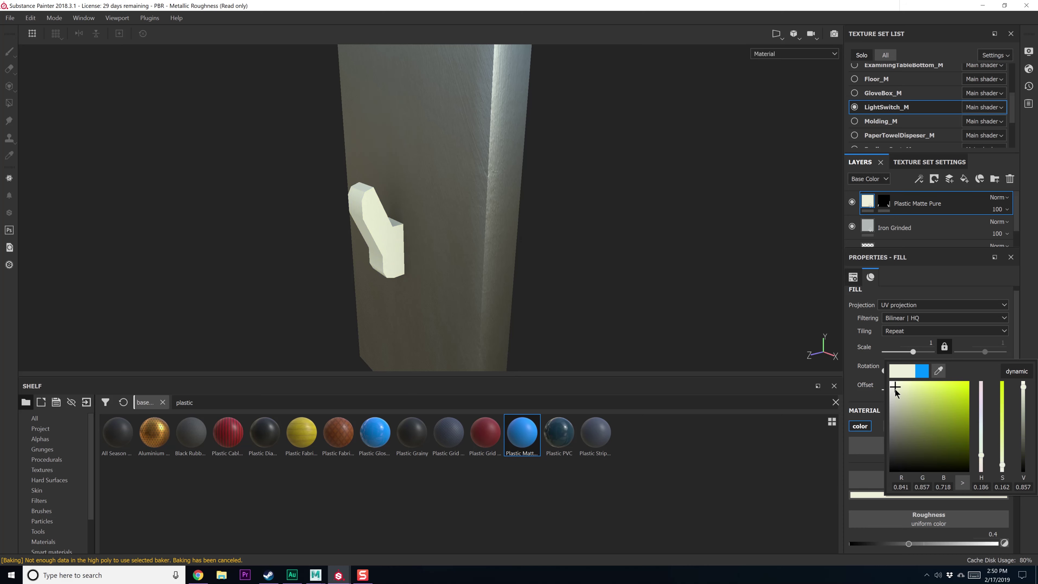
left_click_drag(473, 313, 556, 299, "alt")
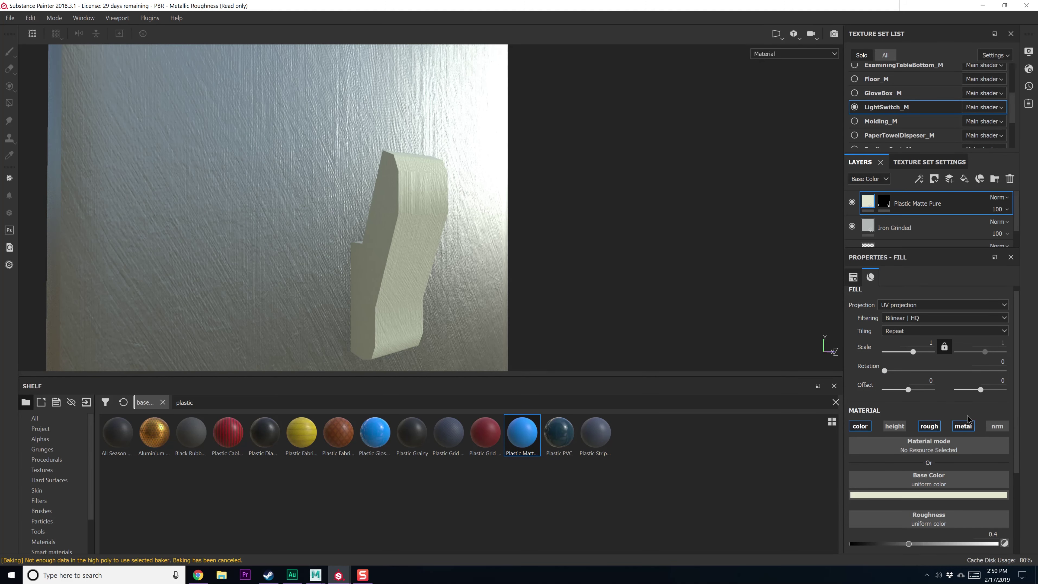
Enable the height and normal channels on the Plastic Matte Pure layer and inspect the toggle's surface
left_click(899, 427)
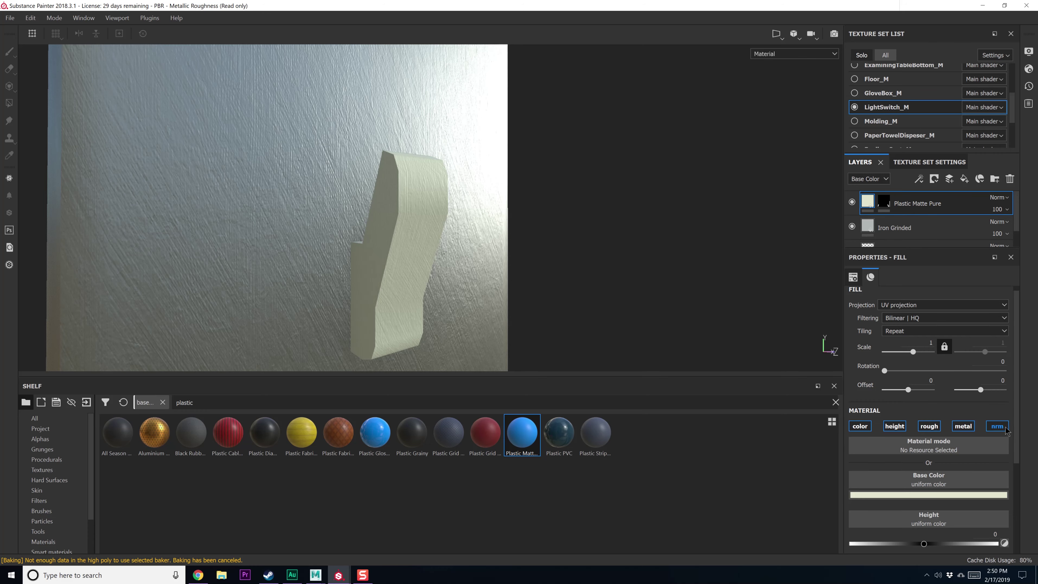
left_click_drag(379, 251, 429, 272, "alt")
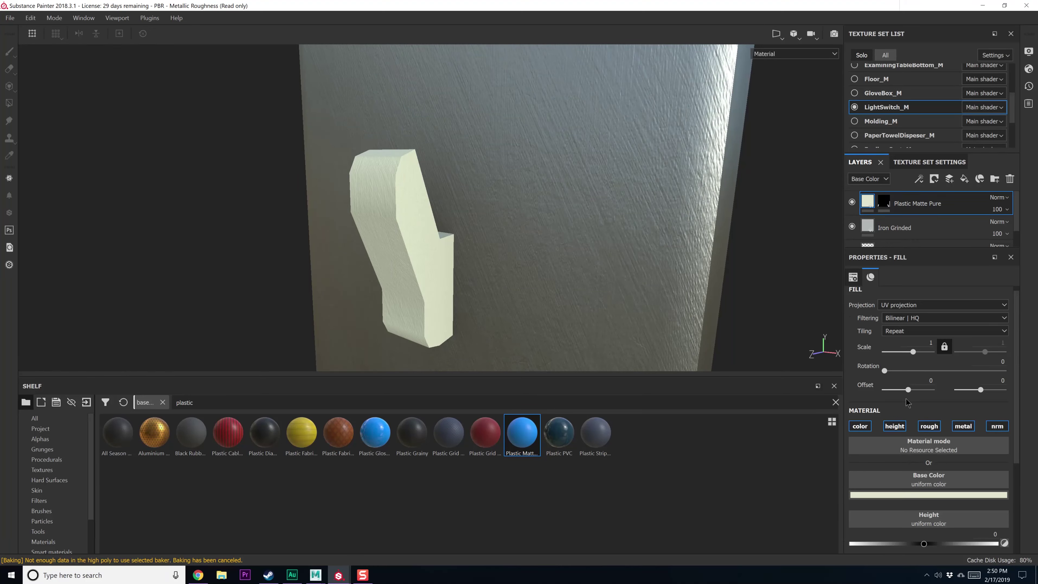
scroll(906, 403, "down", 3)
scroll(926, 507, "up", 3)
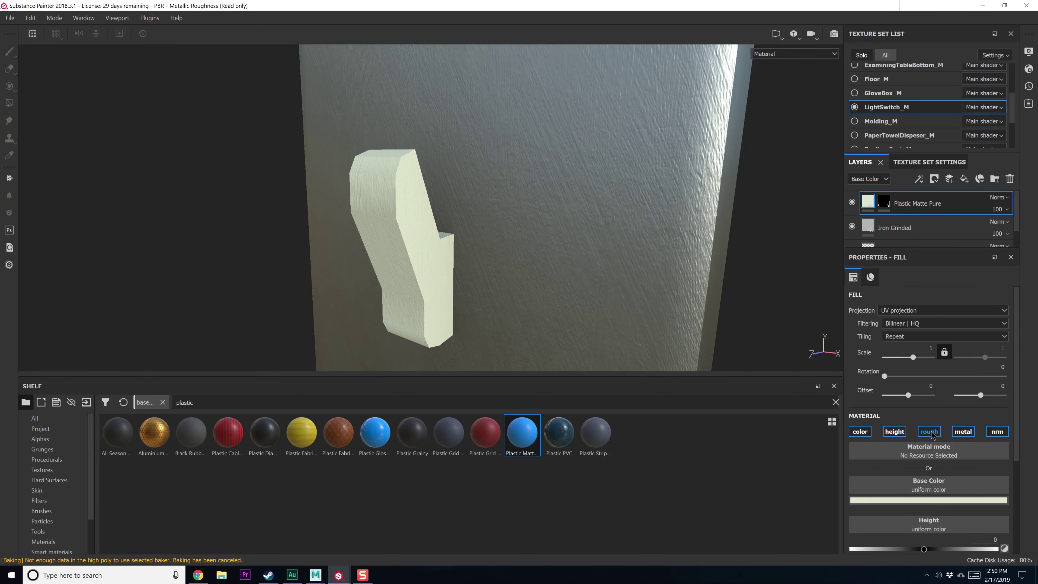
left_click_drag(386, 244, 733, 285, "alt")
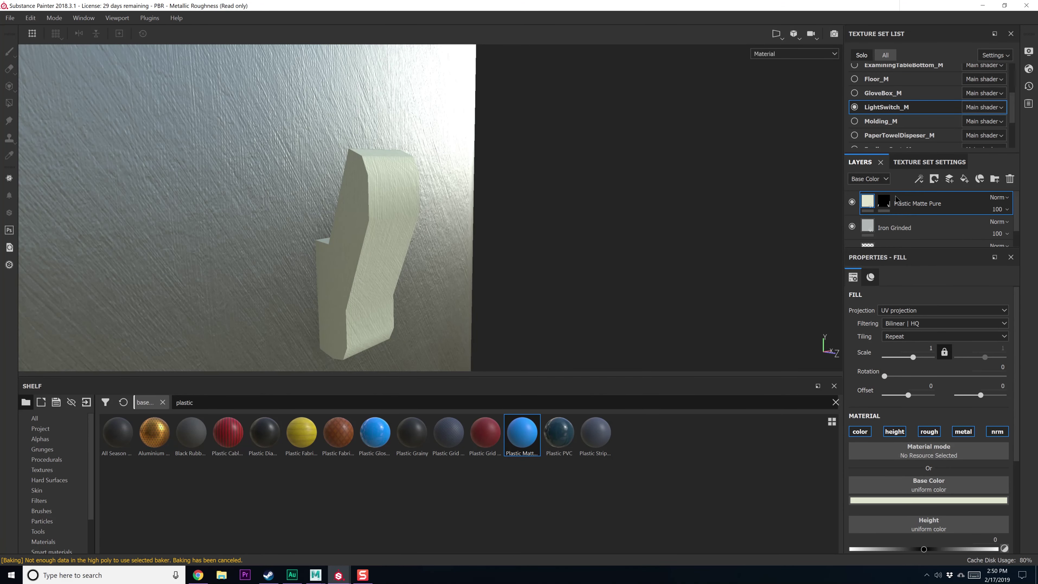
Enlarge the layer stack area and set the Plastic Matte Pure layer's normal channel blend mode to Replace
left_click_drag(914, 246, 914, 335)
left_click(868, 178)
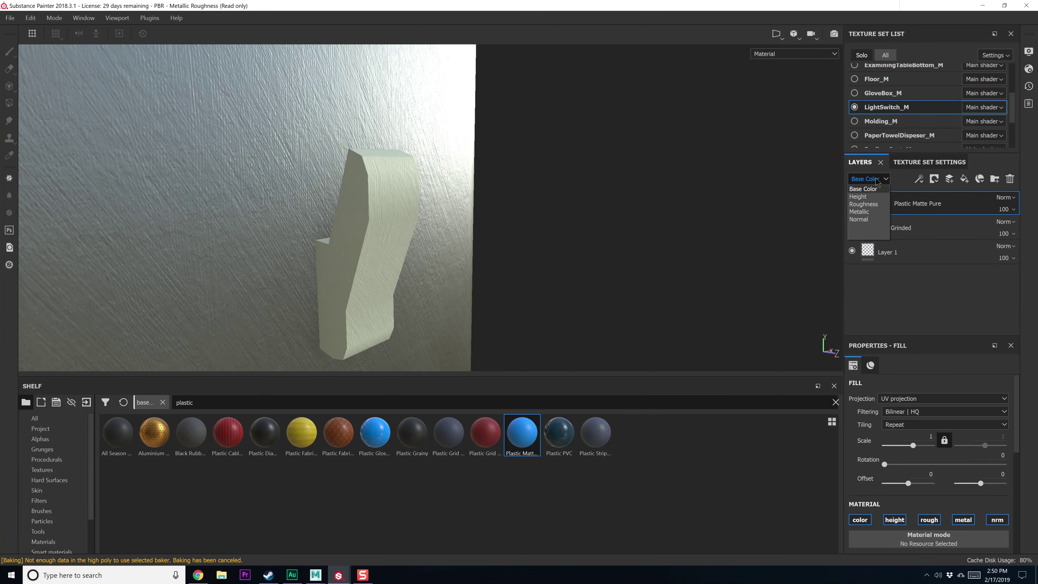
left_click(863, 219)
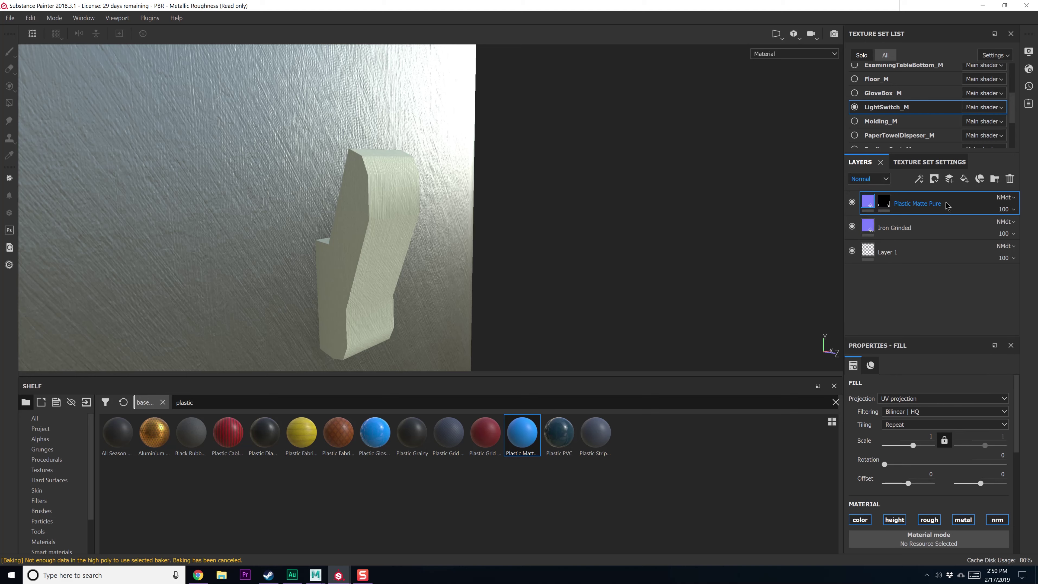
left_click(882, 201)
left_click(1005, 197)
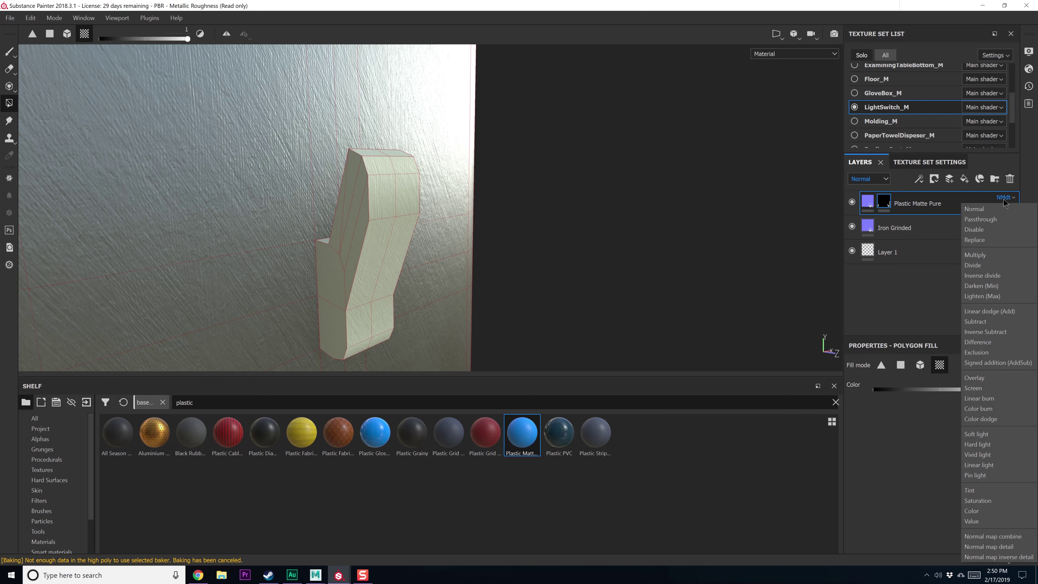
left_click(975, 239)
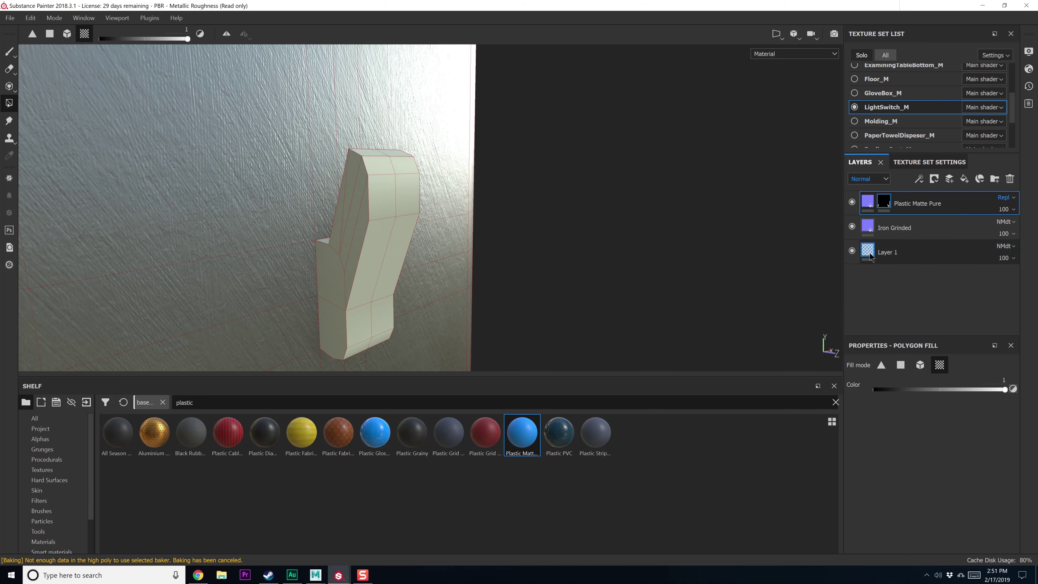
left_click_drag(715, 257, 654, 263, "alt")
Set the Plastic Matte Pure layer's height channel blend mode to Replace
left_click(880, 204)
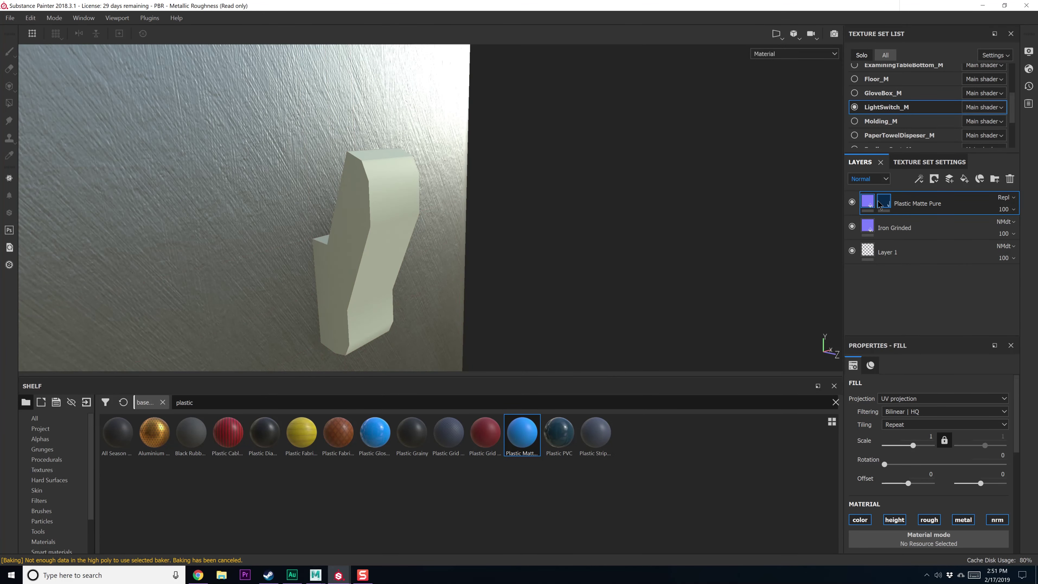
left_click(877, 179)
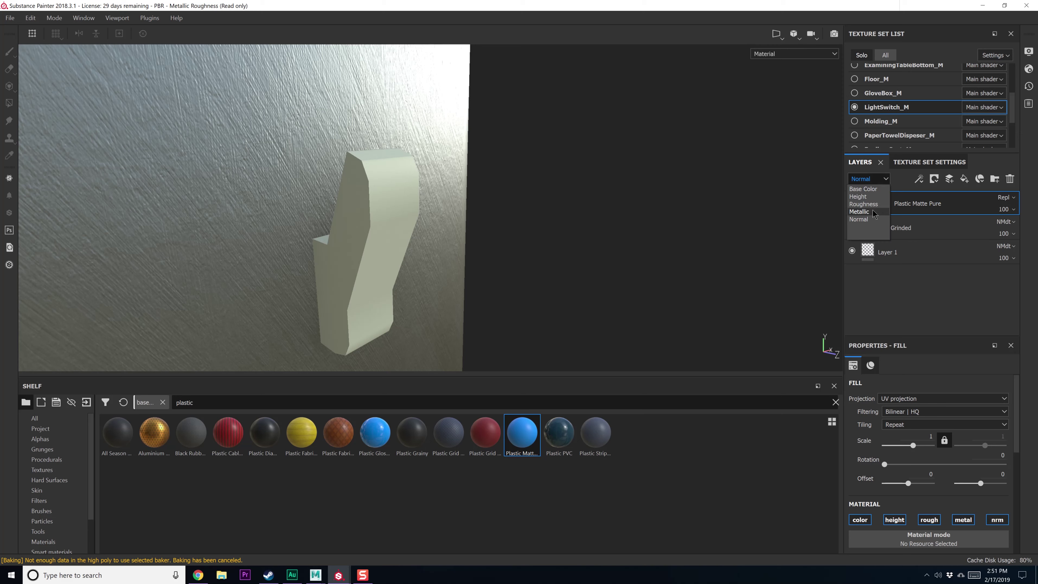
left_click(860, 196)
left_click(1007, 197)
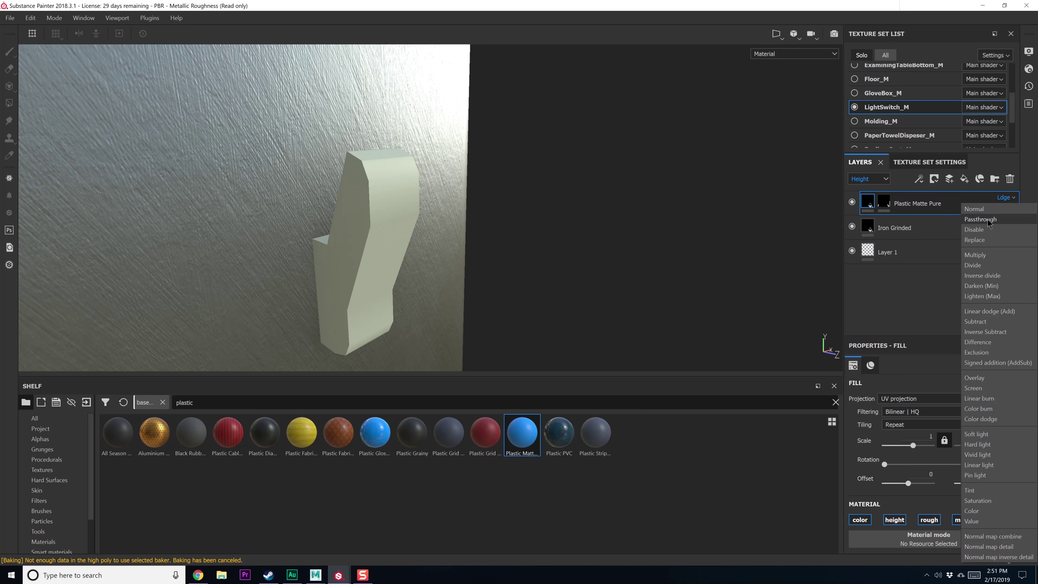
left_click(981, 240)
Turn off solo display of the light switch and examine it within the whole room
left_click_drag(415, 252, 537, 233, "alt")
scroll(480, 225, "down", 7)
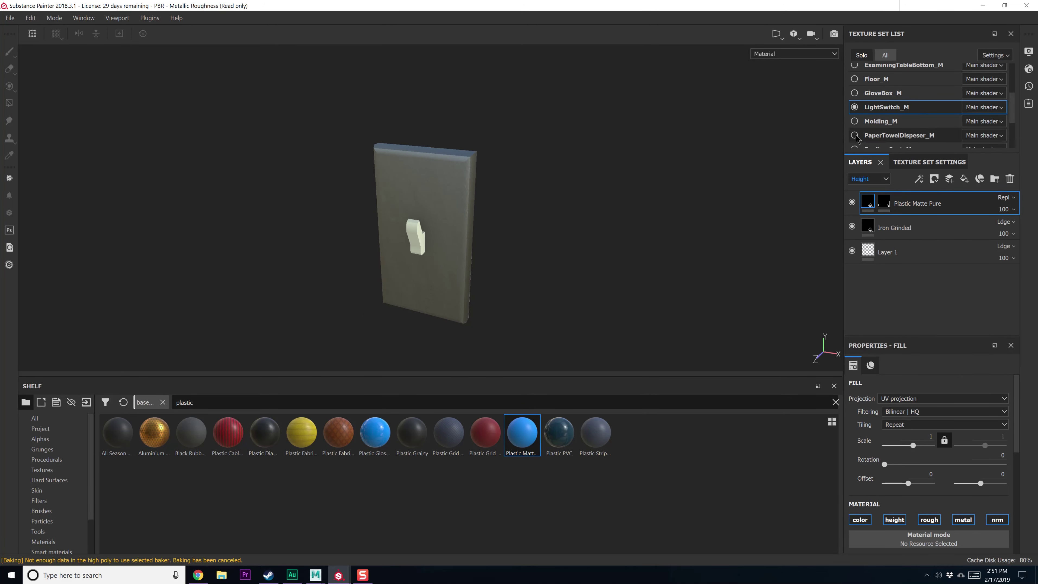
left_click(862, 55)
scroll(526, 240, "down", 6)
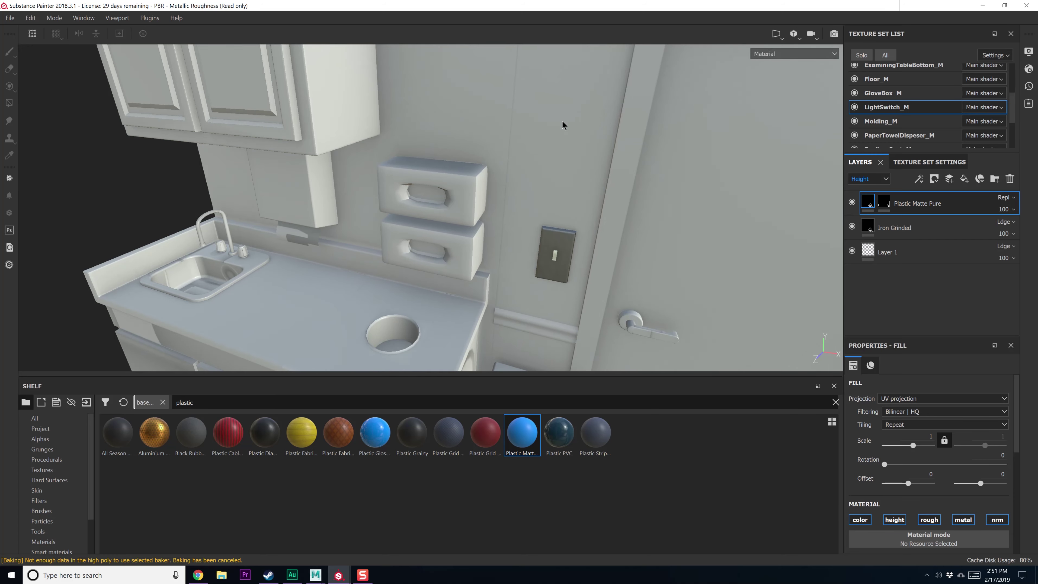
left_click_drag(562, 125, 492, 224, "alt")
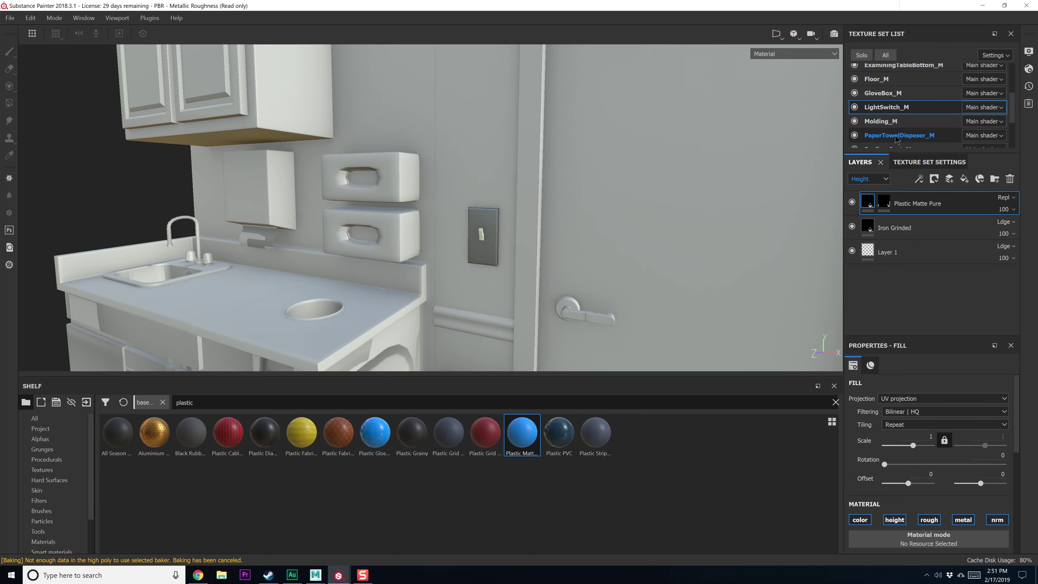
Lighten the Iron Grinded layer's metal color to R 0.804, G 0.820, B 0.820
left_click(869, 227)
scroll(898, 524, "down", 3)
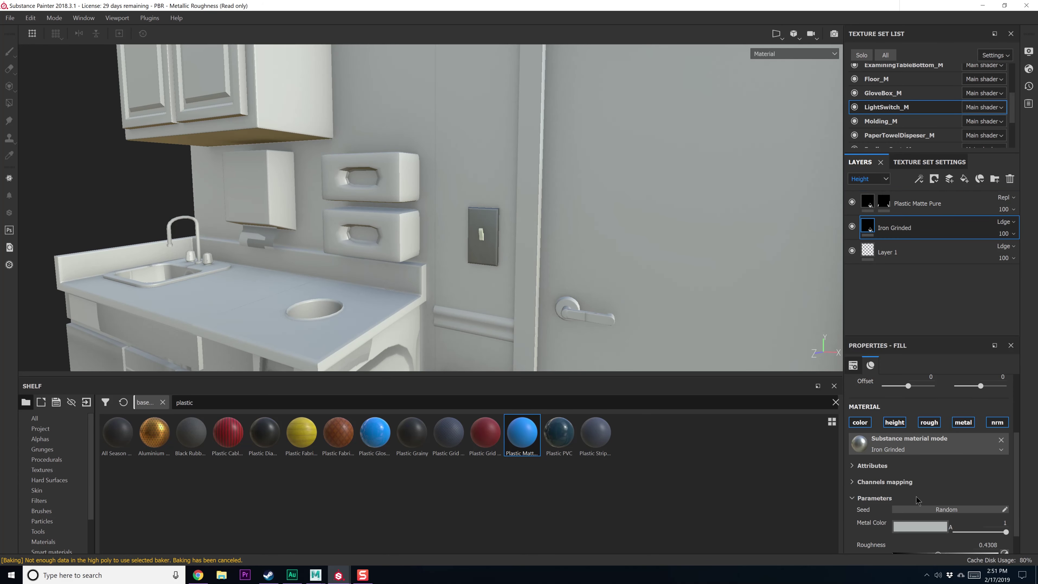
left_click(920, 499)
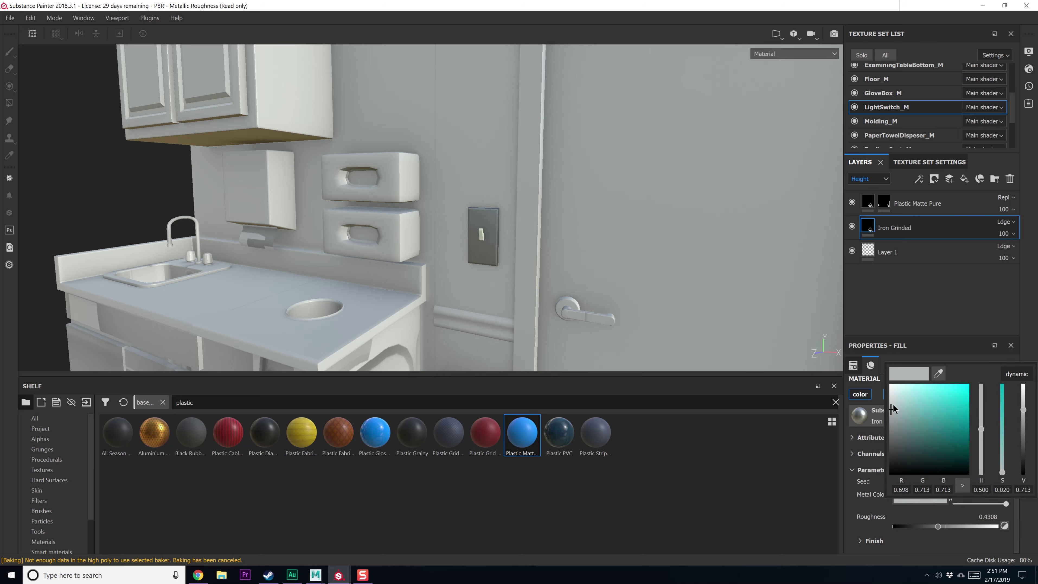
left_click(891, 400)
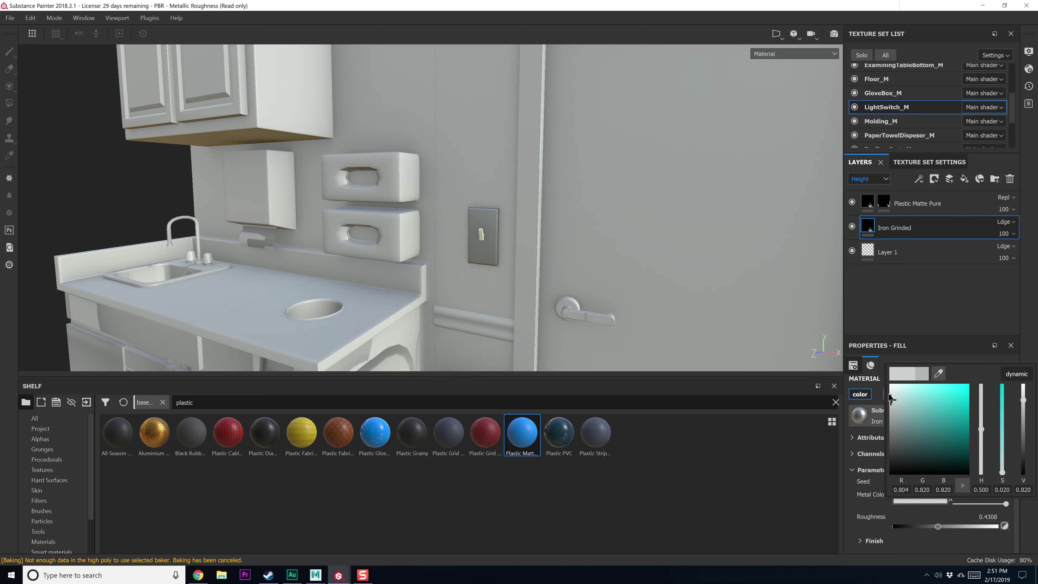
Lighten the Iron Grinded layer's metal color to R 0.874, G 0.892, B 0.892 and set its roughness to 0.3385
left_click_drag(892, 398, 893, 394)
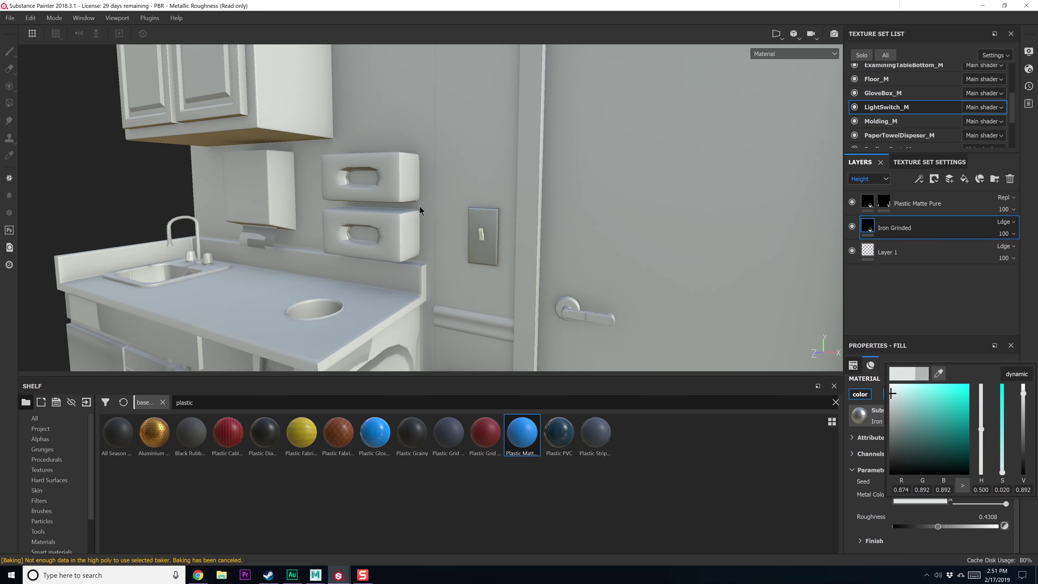
left_click_drag(421, 211, 601, 266, "alt")
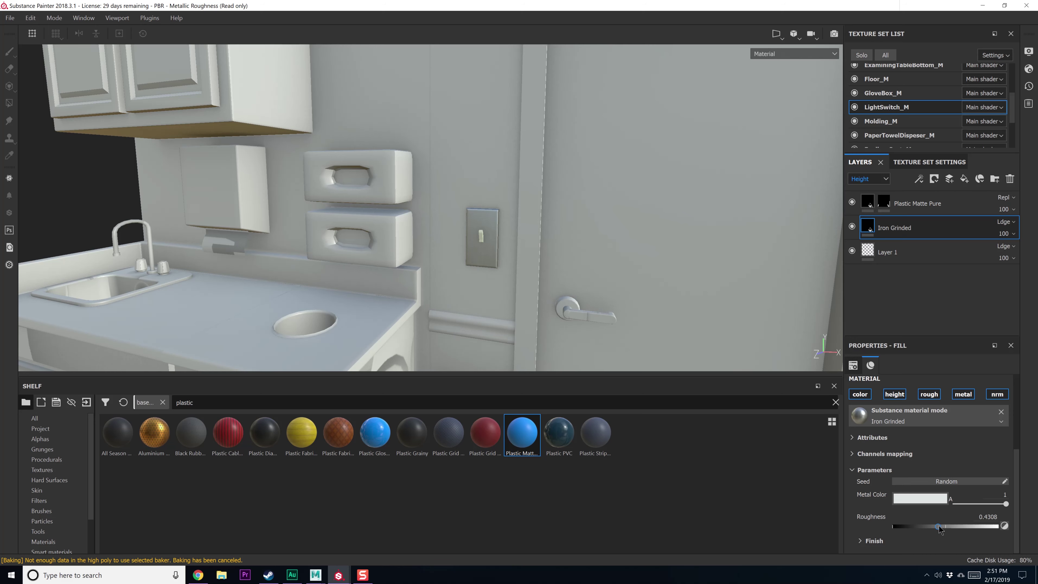
left_click_drag(939, 529, 921, 527)
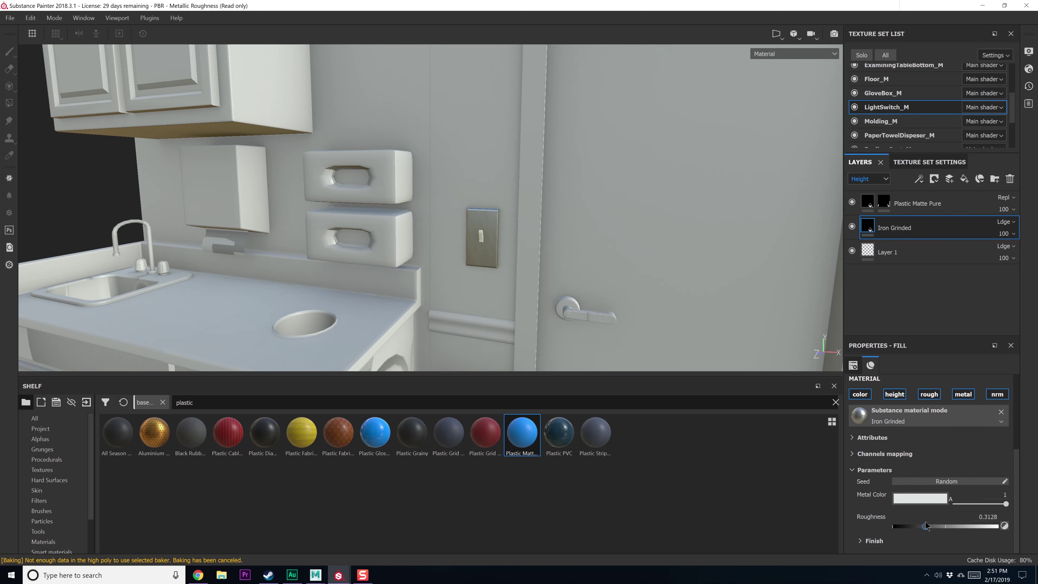
left_click_drag(666, 299, 512, 190, "alt")
right_click_drag(512, 190, 513, 314, "alt")
left_click_drag(512, 311, 391, 271, "alt")
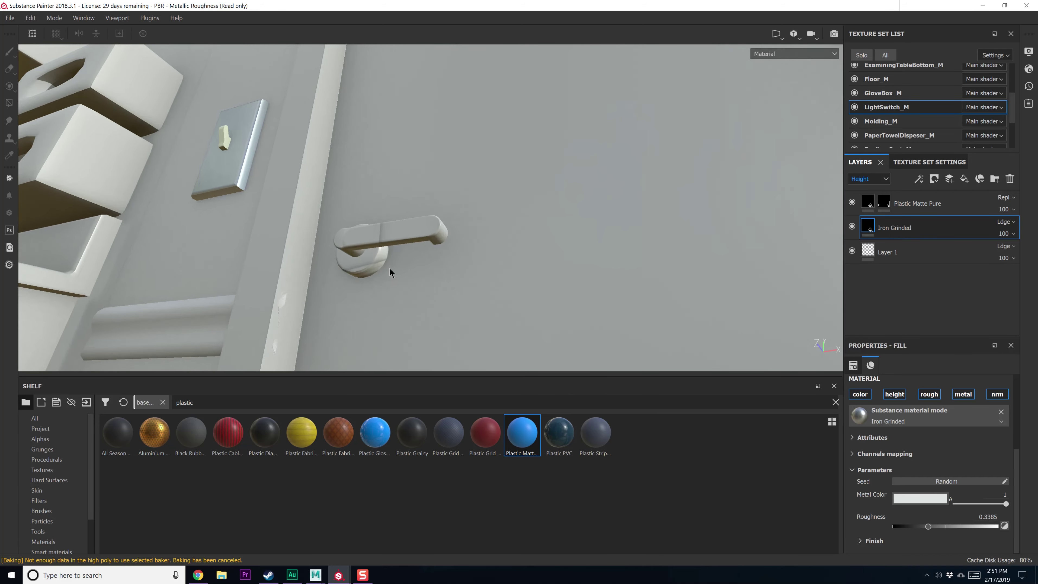
middle_click_drag(447, 266, 512, 200, "alt")
right_click_drag(512, 199, 464, 213, "alt")
left_click_drag(464, 212, 697, 207, "alt")
Switch to Maya and show the material attributes of the door handle
left_click(315, 575)
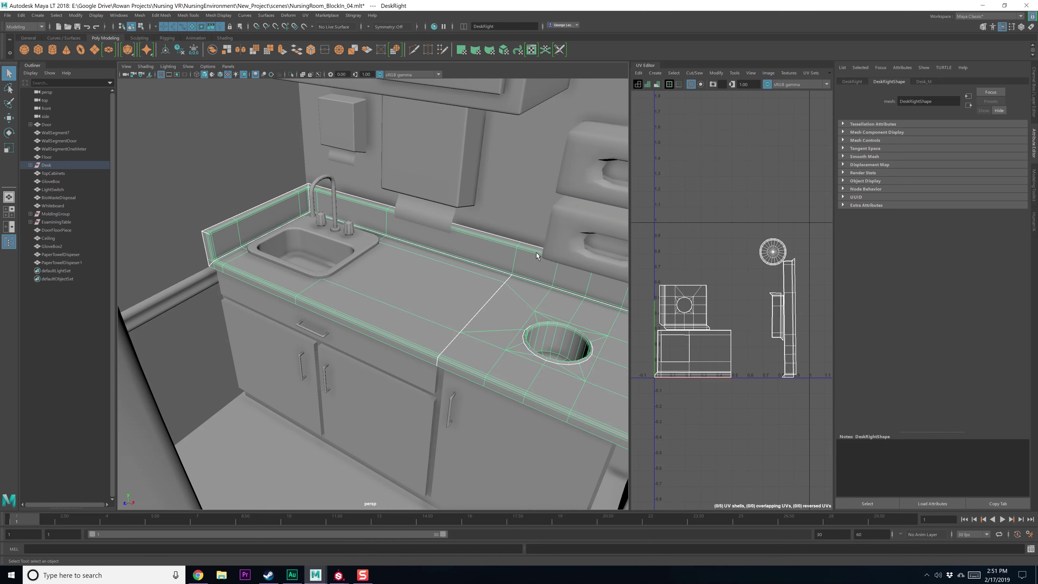
middle_click_drag(536, 252, 402, 221, "alt")
middle_click_drag(546, 276, 396, 263, "alt")
left_click(587, 329)
middle_click_drag(546, 306, 452, 298, "alt")
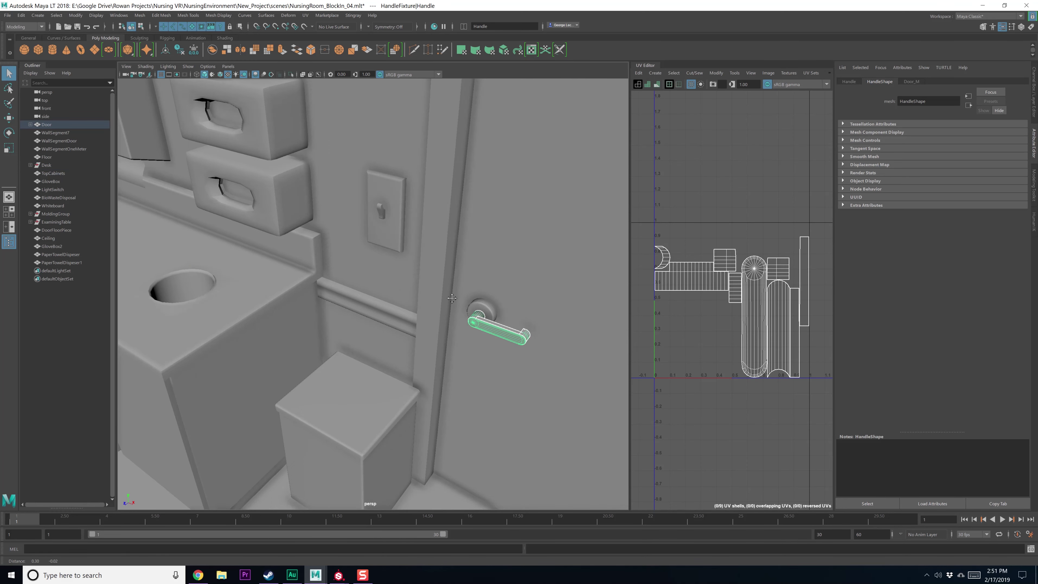
left_click(911, 81)
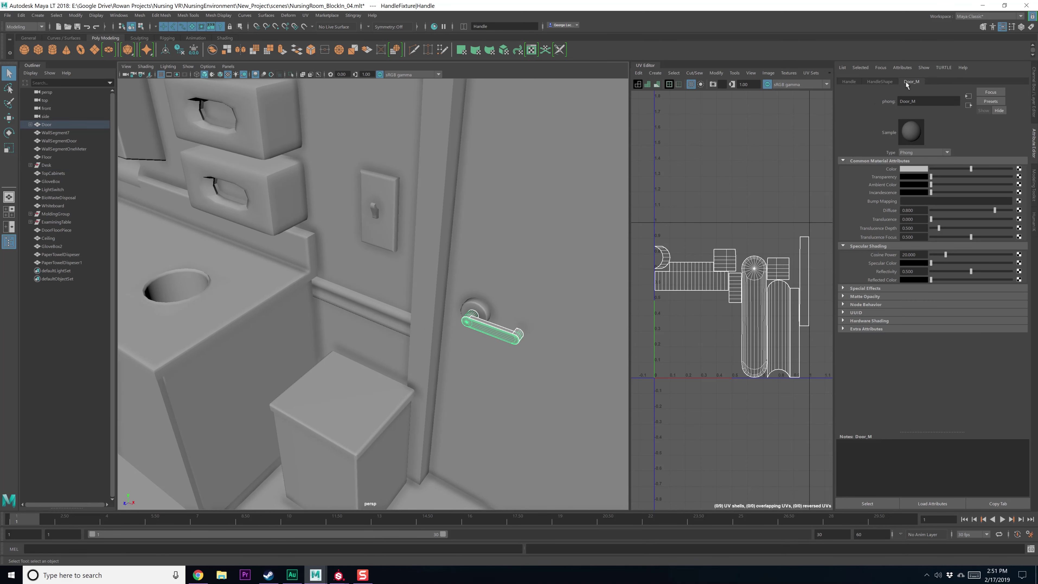
Assign a new Phong material to the door handle together with its round fixture
left_click(487, 314)
left_click_drag(505, 311, 411, 307, "alt")
left_click(411, 306)
left_click(355, 333)
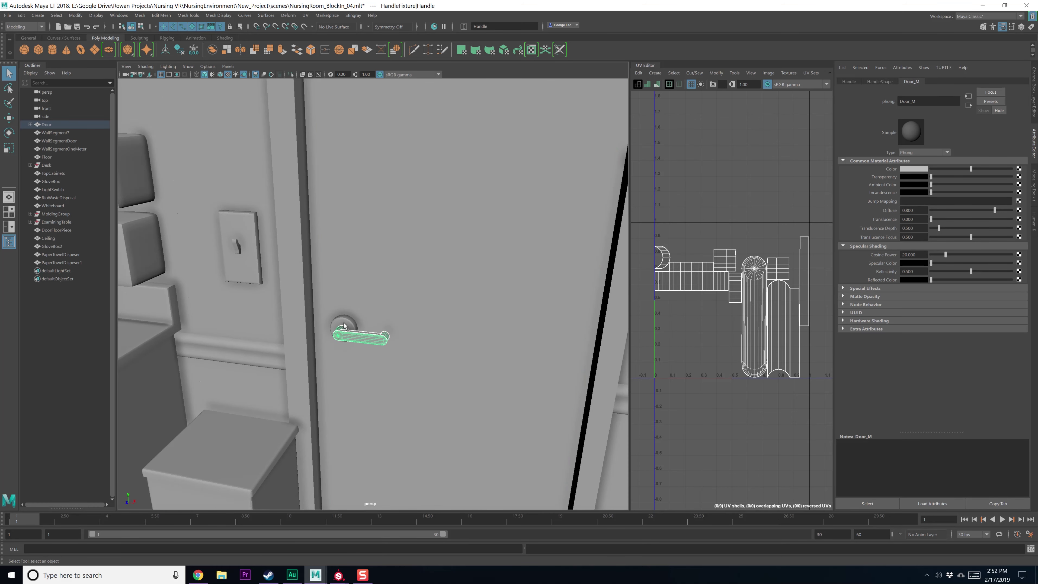
right_click_drag(349, 325, 353, 519)
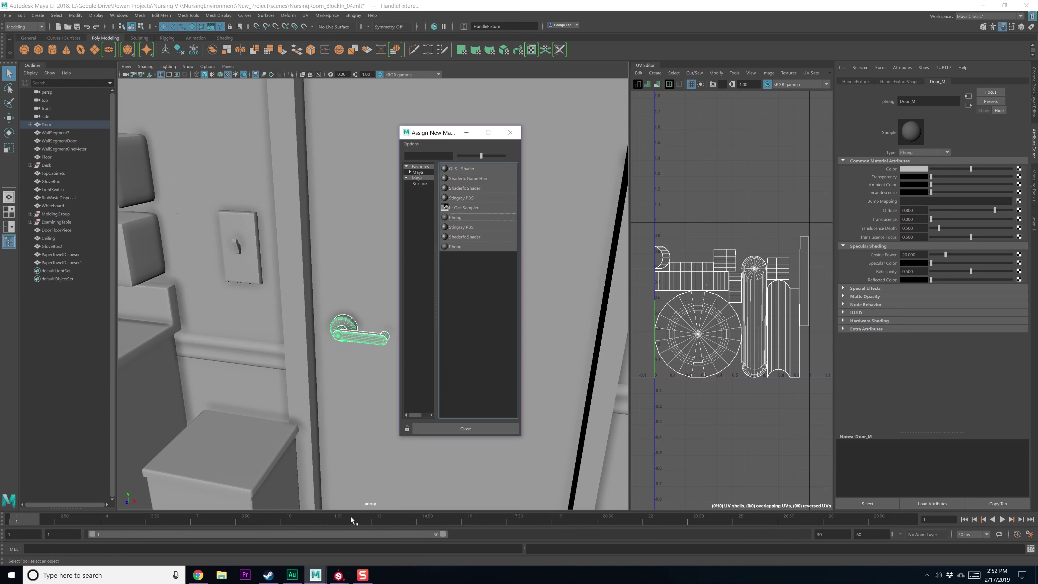
left_click(465, 221)
Rename the new Phong material DoorHandle_M1 and save the scene
double_click(918, 102)
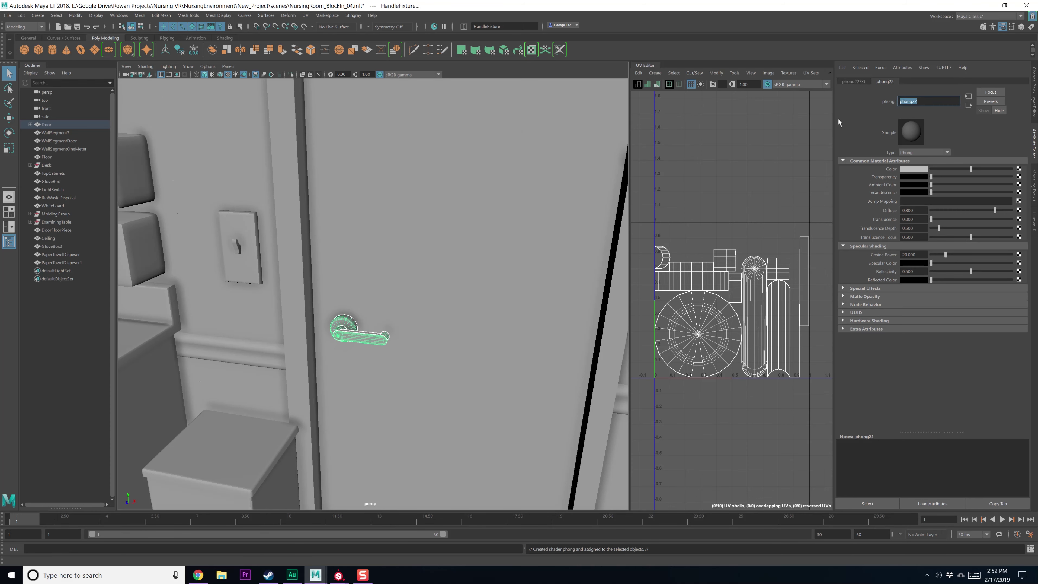
type("DoorHandle_M1")
key("Return")
key("ctrl+s")
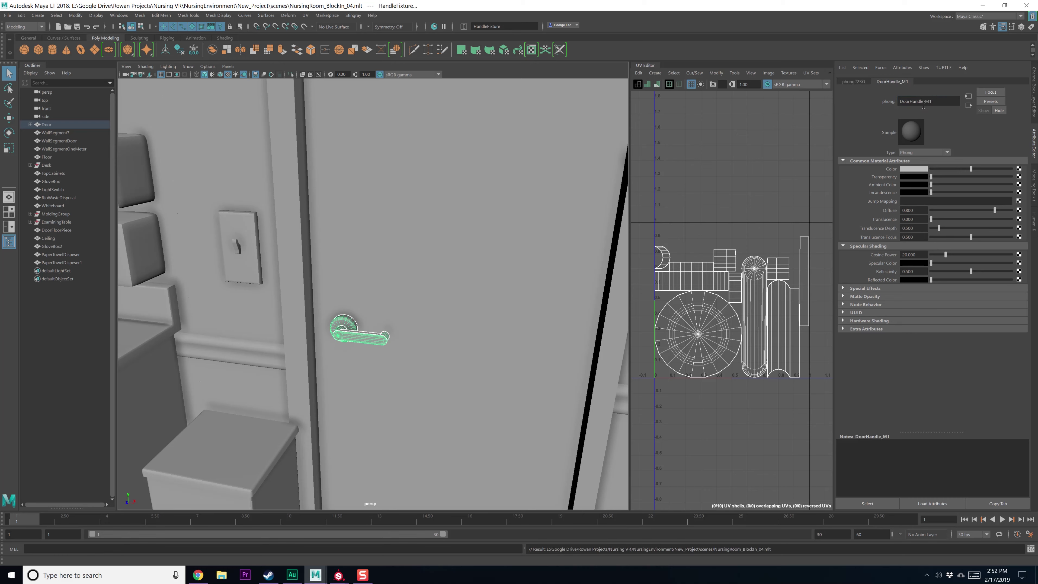
Check the separate materials of the door, handle and fixture, and examine the handle within the whole room
left_click(499, 230)
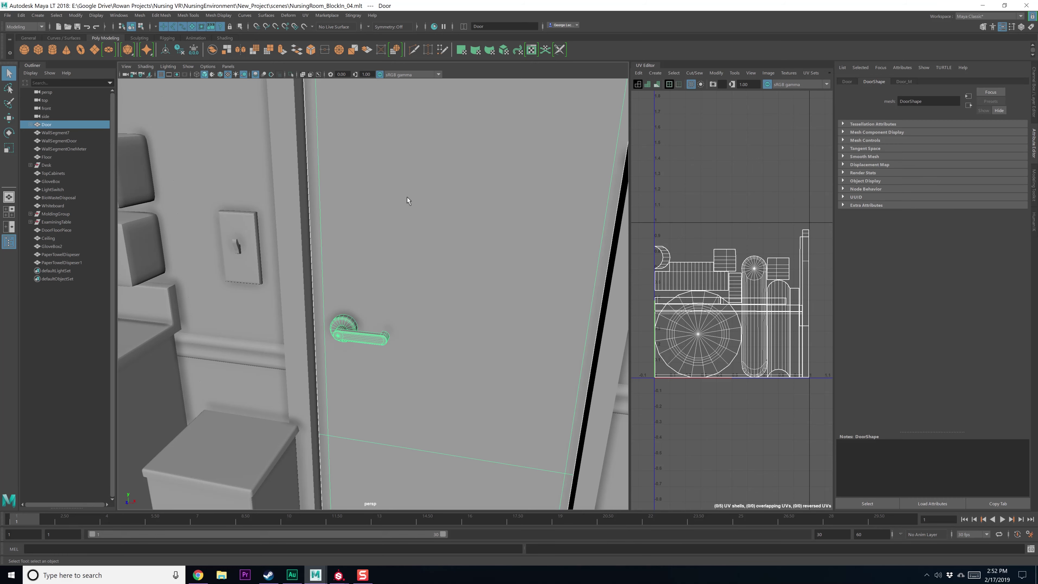
left_click(345, 329)
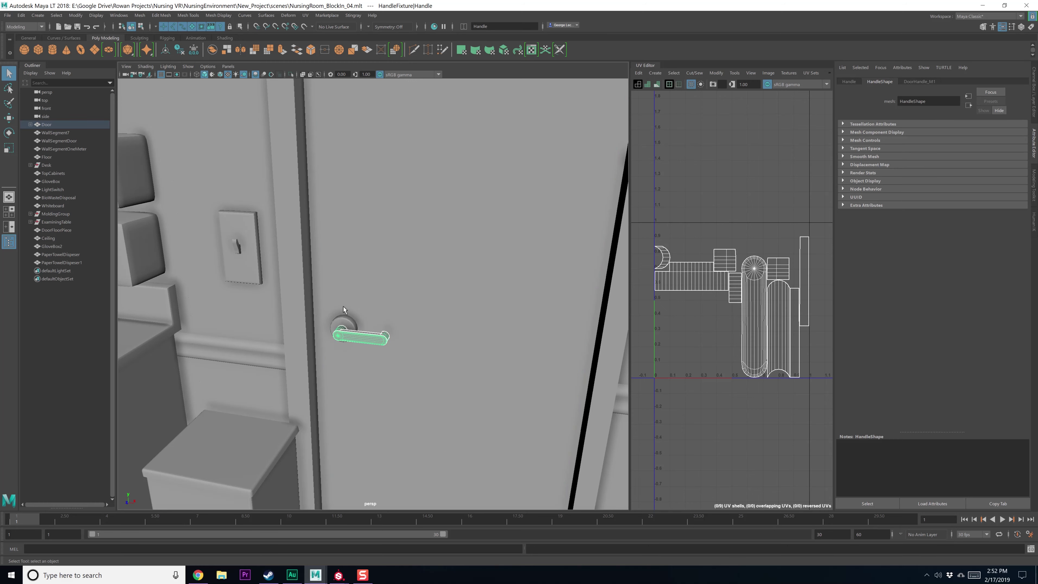
scroll(439, 293, "down", 6)
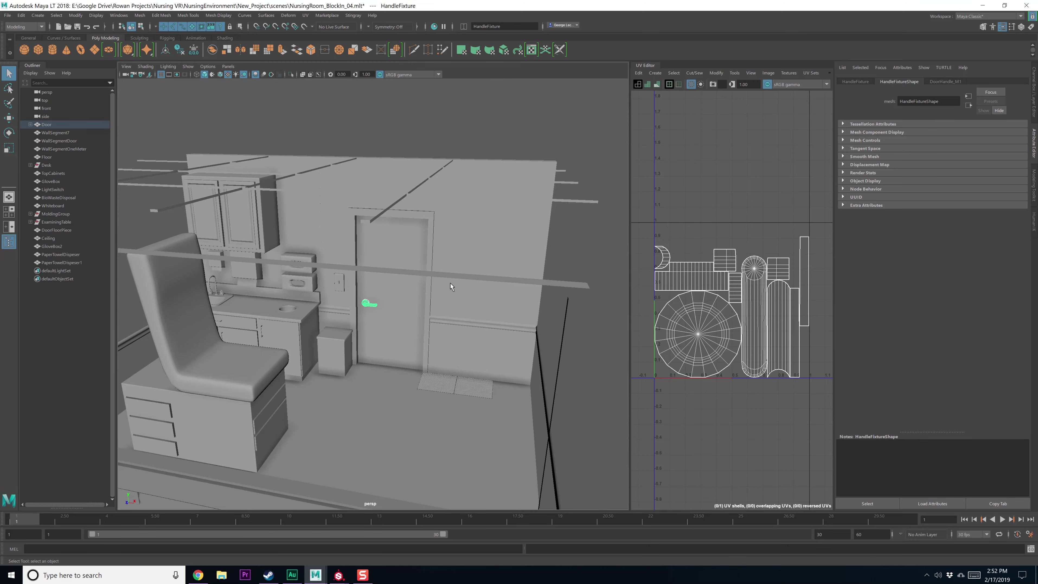
scroll(447, 280, "up", 4)
middle_click_drag(362, 298, 443, 324, "alt")
scroll(442, 325, "down", 2)
left_click_drag(442, 325, 421, 330, "alt")
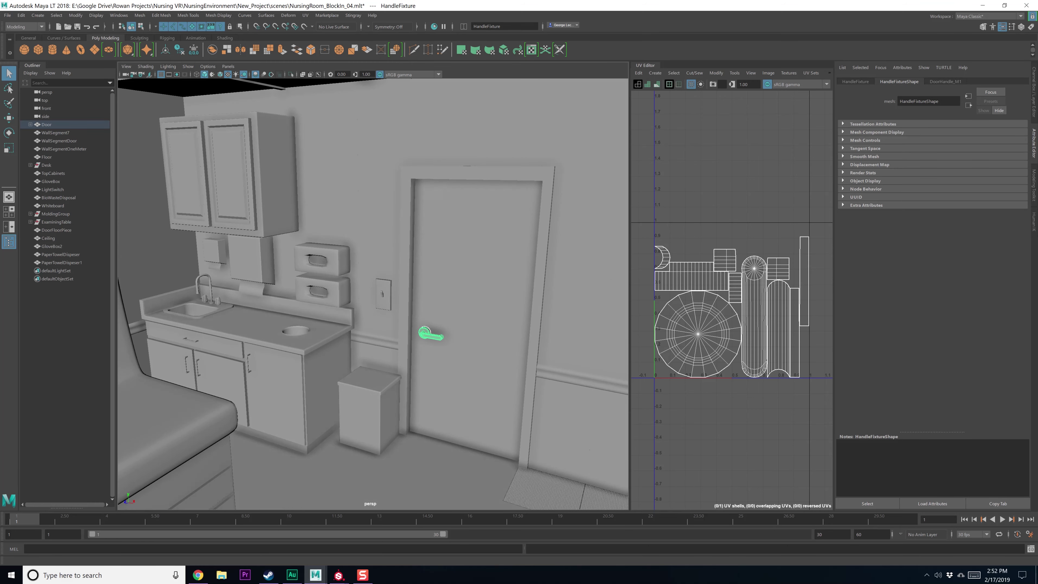
Open Sticky Notes and look over the existing FNAF note
left_click(11, 575)
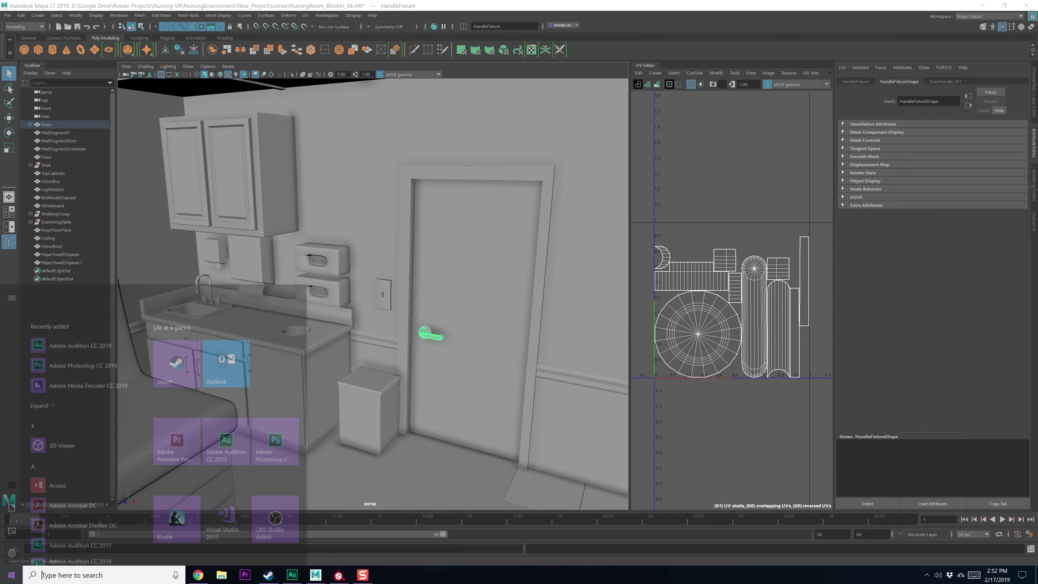
type("sticky")
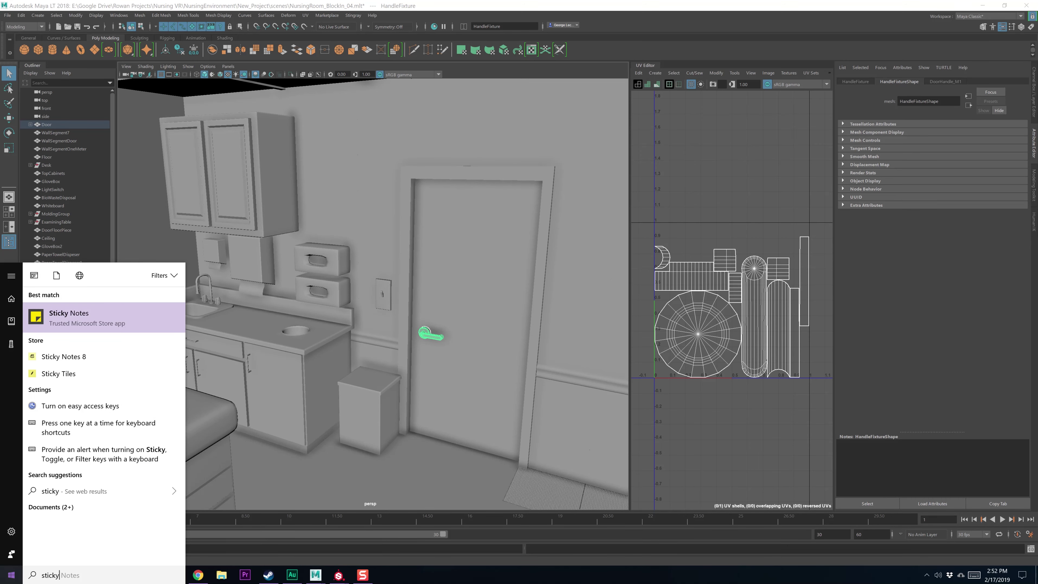
key("Return")
left_click_drag(734, 356, 670, 157)
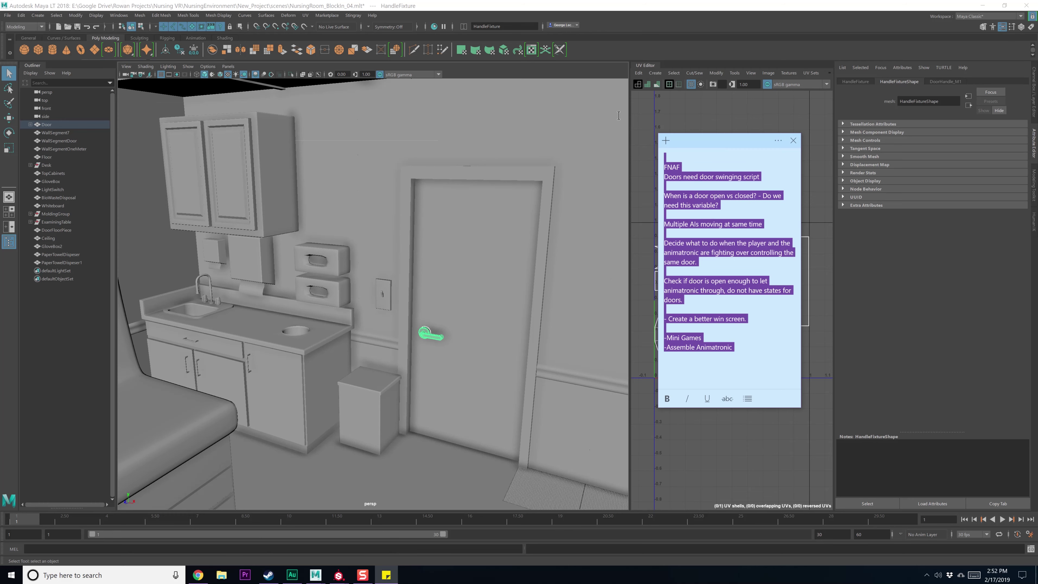
left_click(711, 224)
key("ctrl+a")
left_click(707, 204)
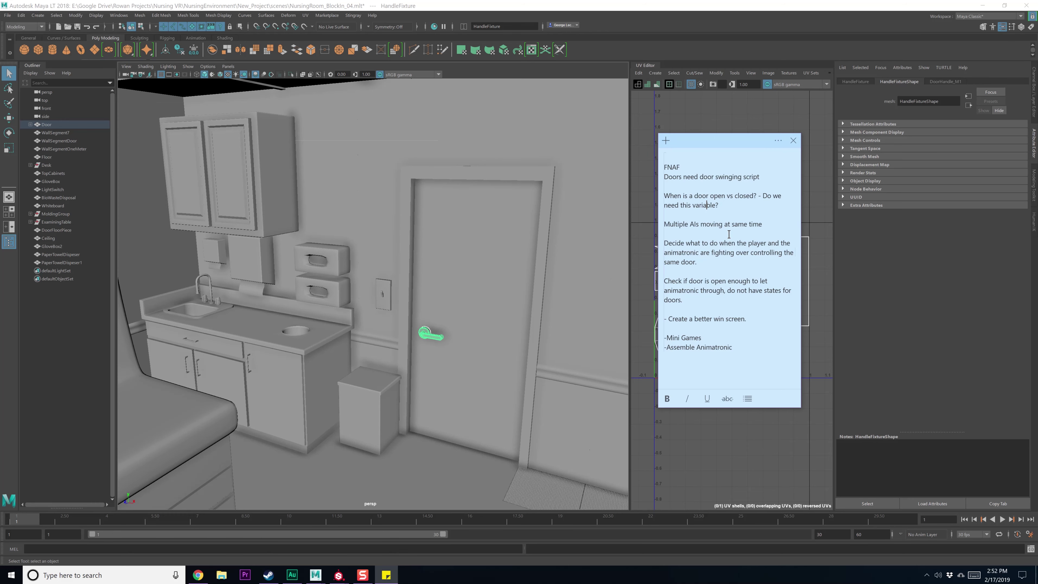
left_click_drag(749, 352, 670, 234)
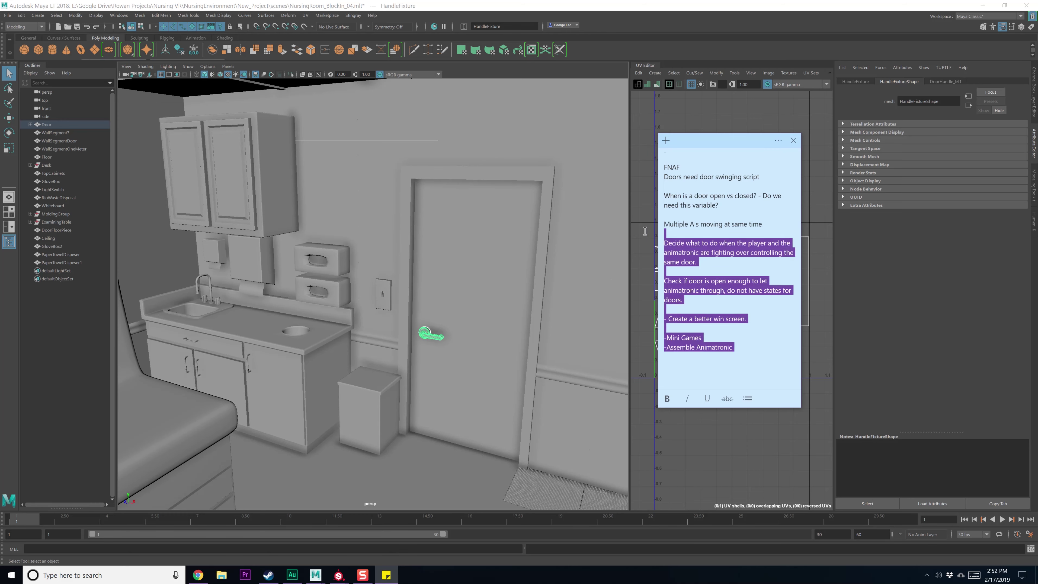
left_click(712, 253)
Write a reminder to reimport the desk and the door in a new sticky note, closing the FNAF note
left_click(670, 140)
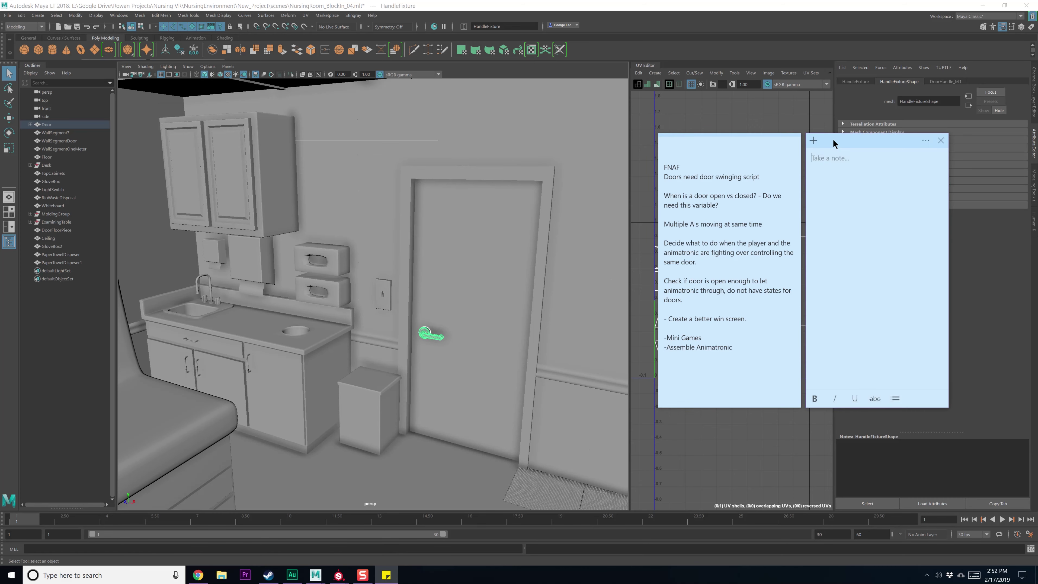
left_click(793, 140)
left_click(878, 186)
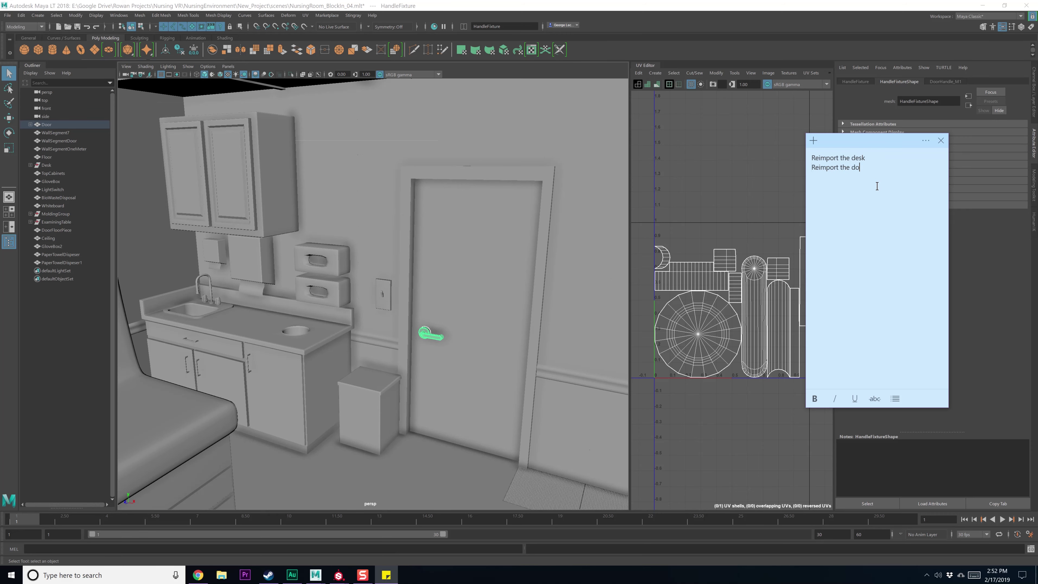
Select the door in Maya to inspect it, and switch to Substance Painter's main window with Substance Source minimized
left_click(466, 271)
left_click_drag(466, 271, 412, 272, "alt")
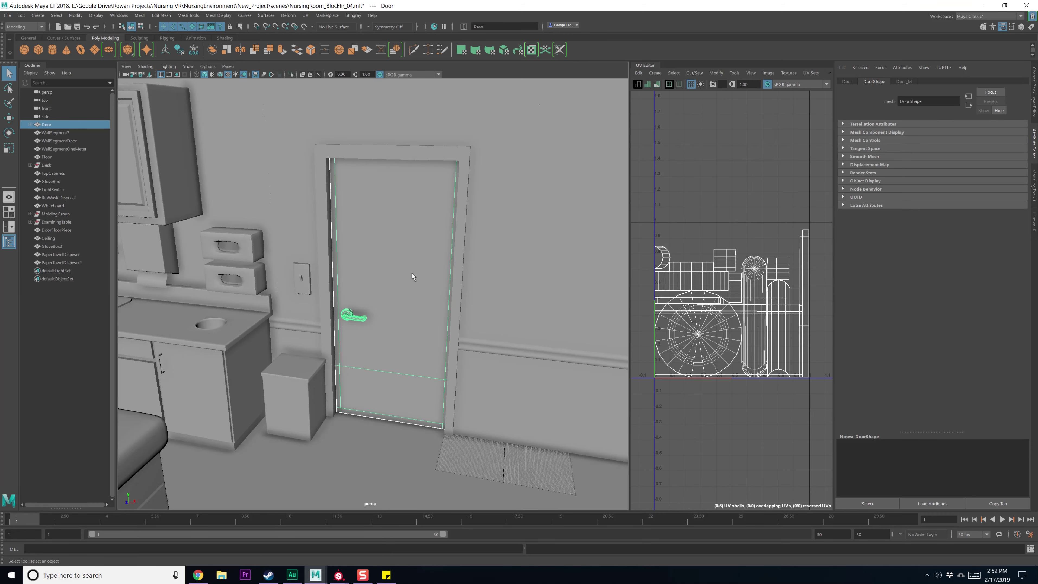
scroll(399, 272, "up", 2)
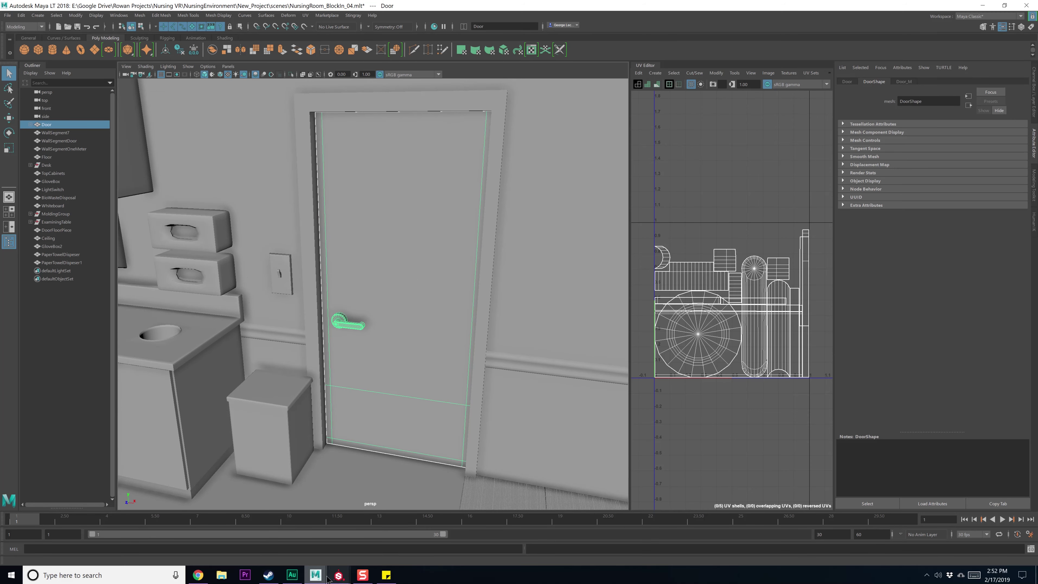
mouse_move(345, 576)
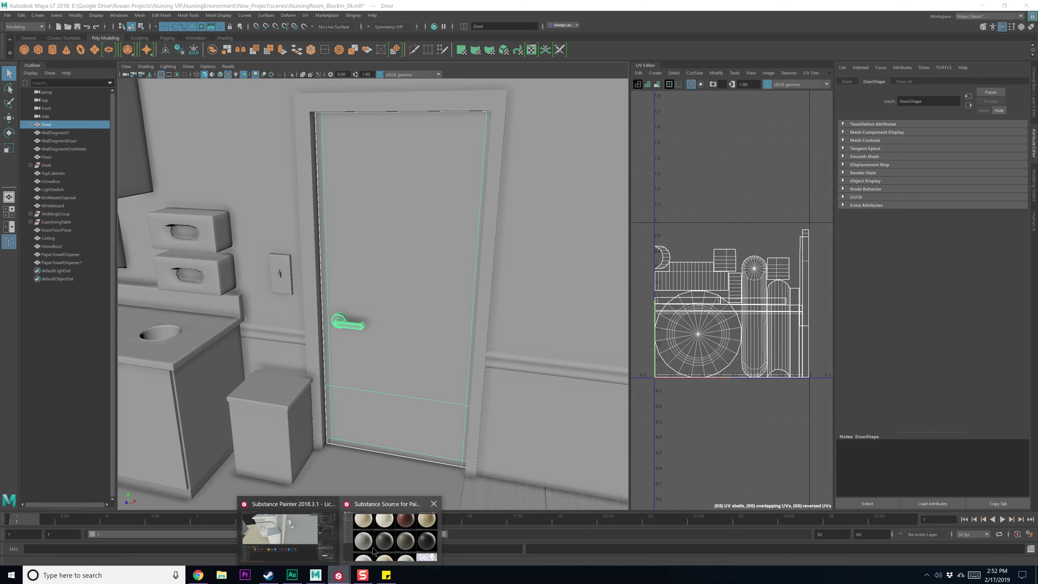
left_click(361, 546)
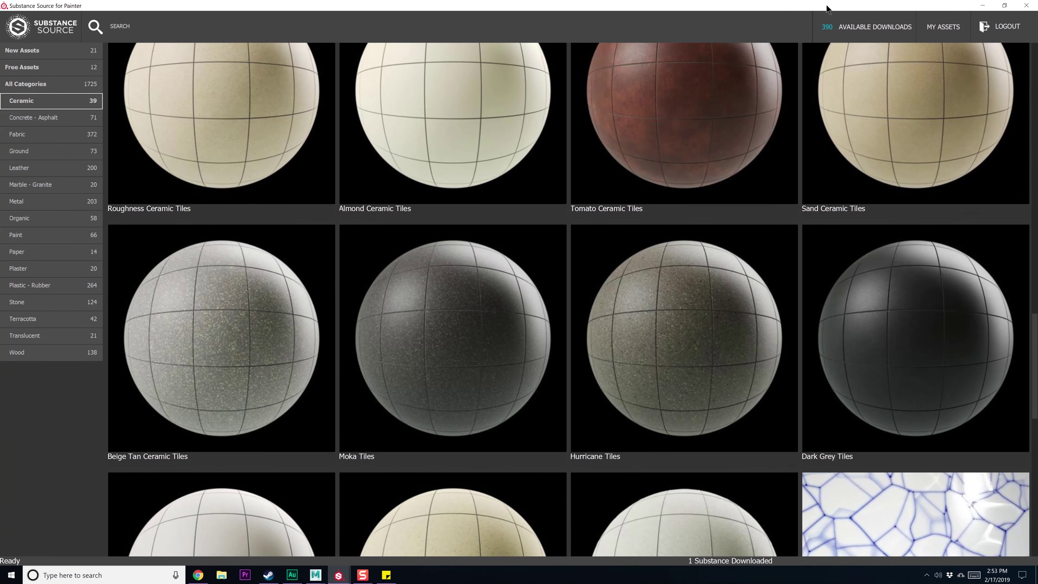
left_click(983, 6)
left_click(303, 535)
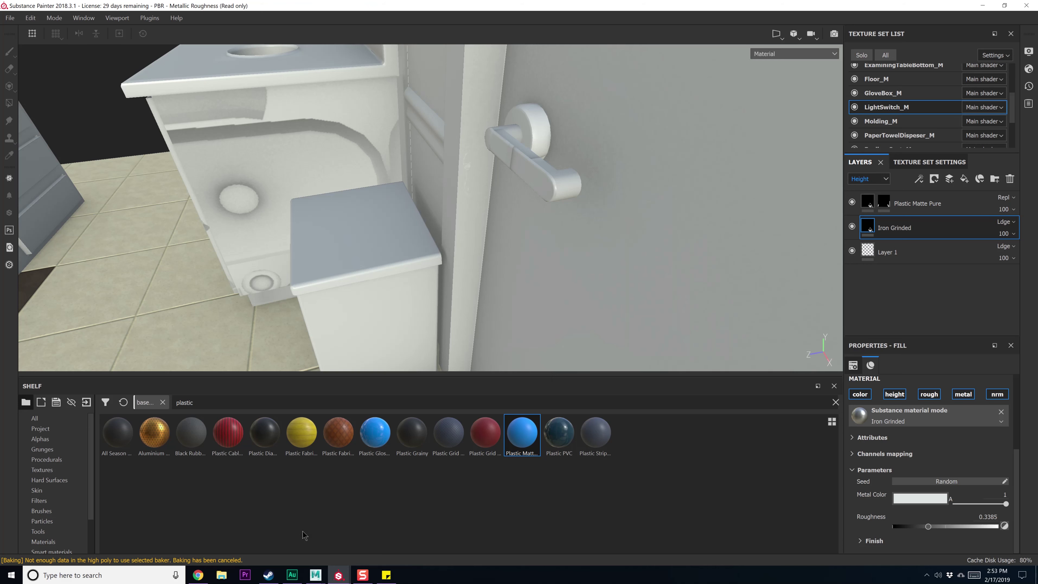
Save the project as Room in a new Saves folder inside NursingEnvironment's SP folder
key("ctrl+s")
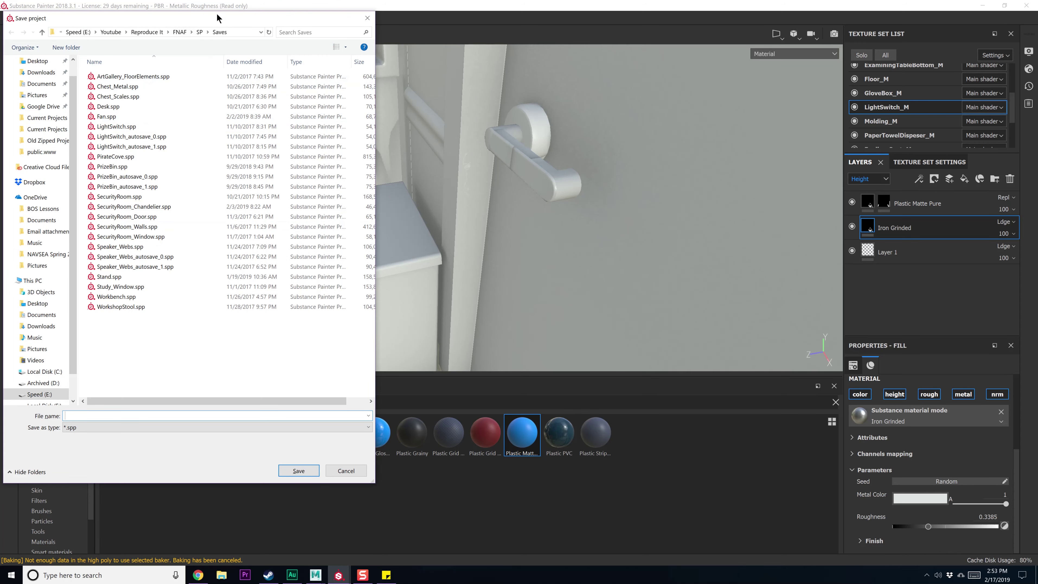
double_click(133, 78)
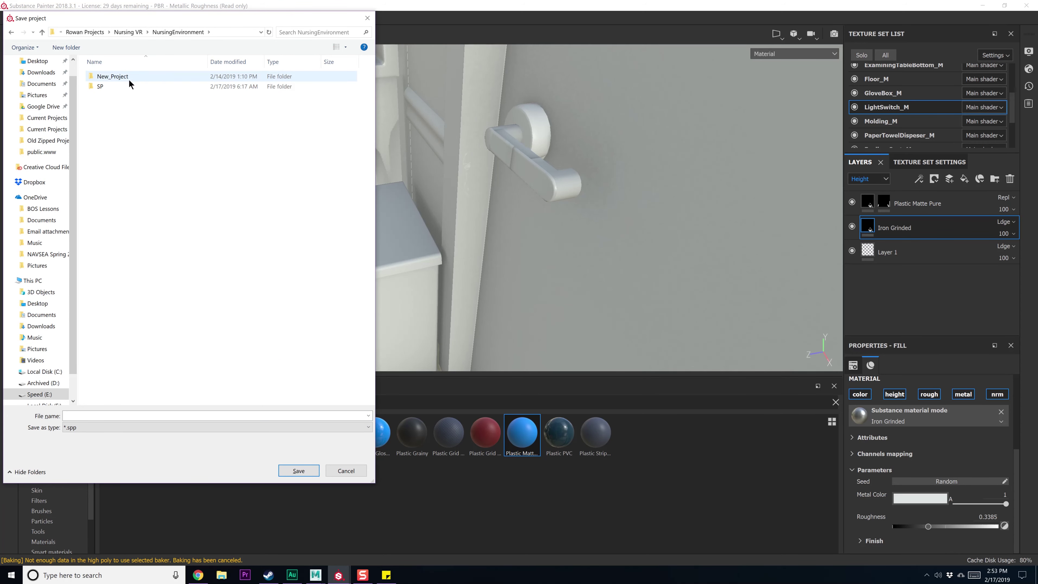
double_click(126, 86)
right_click(124, 111)
mouse_move(171, 234)
left_click(277, 236)
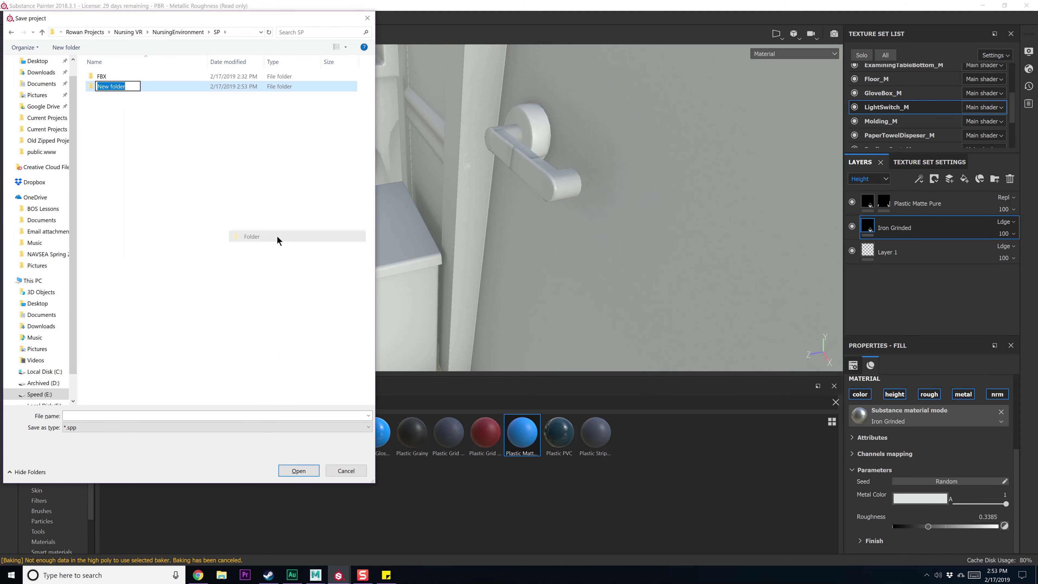
type("Saves")
left_click(276, 236)
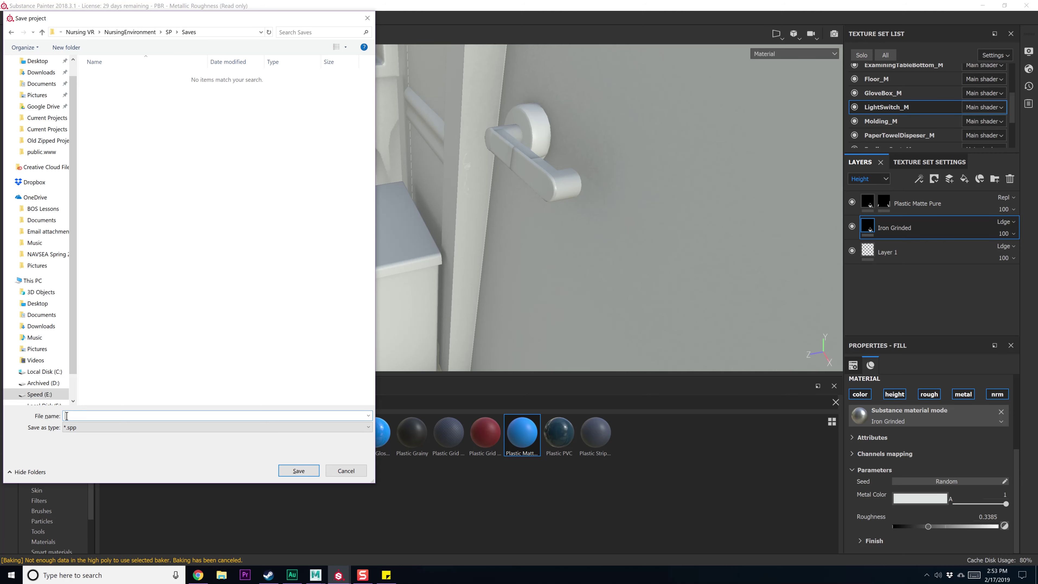
key("Return")
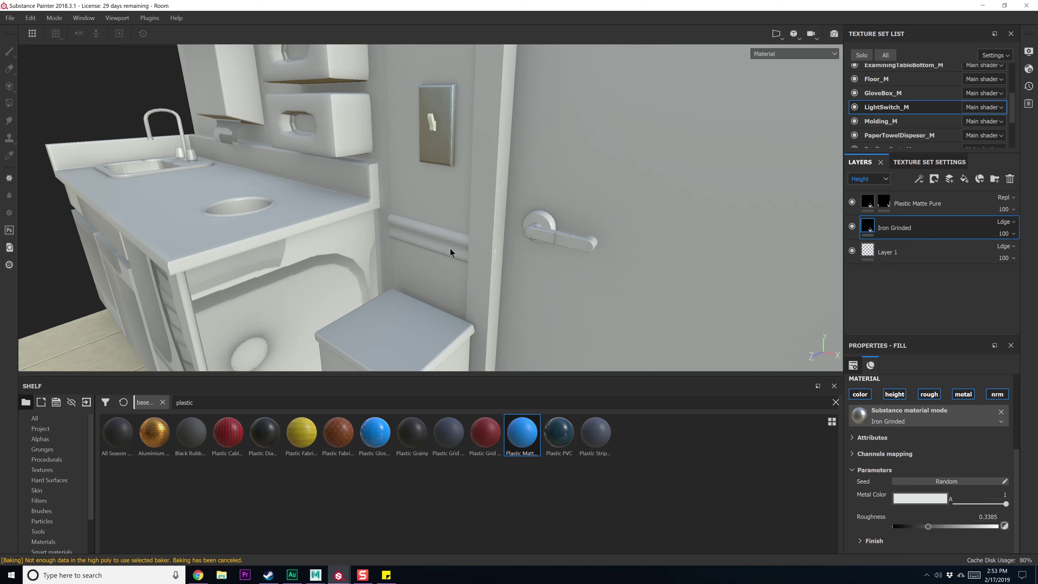
Select the Molding_M texture set and display it alone, facing the molding piece
left_click(450, 246)
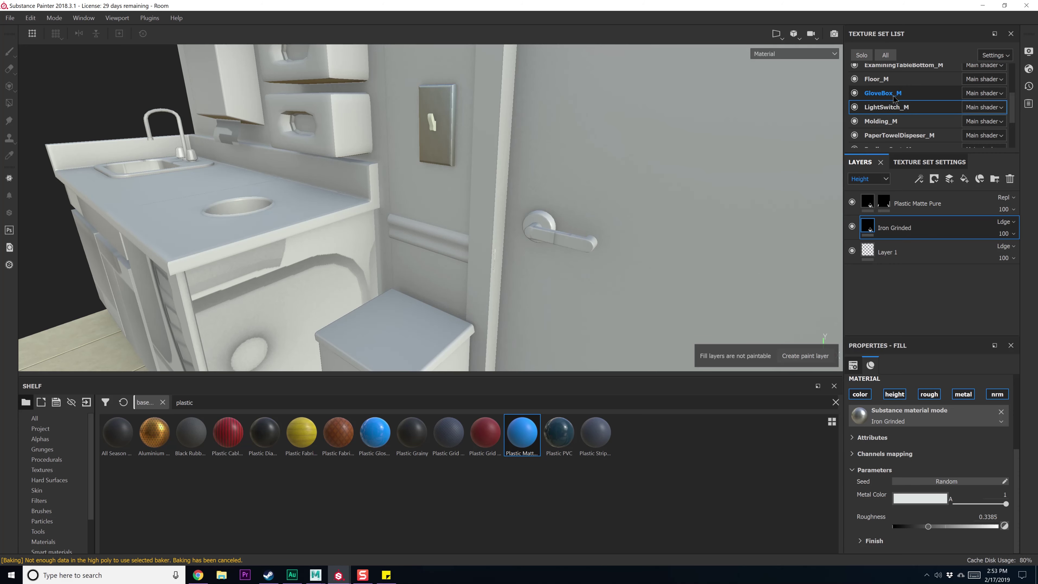
scroll(887, 95, "down", 1)
left_click(881, 88)
left_click(861, 55)
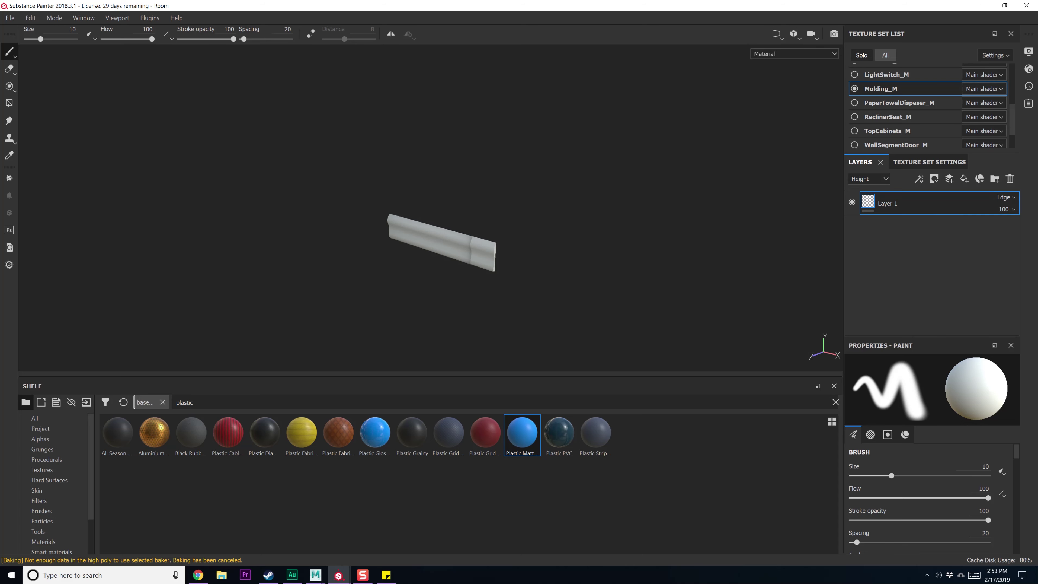
left_click_drag(443, 241, 523, 248, "alt")
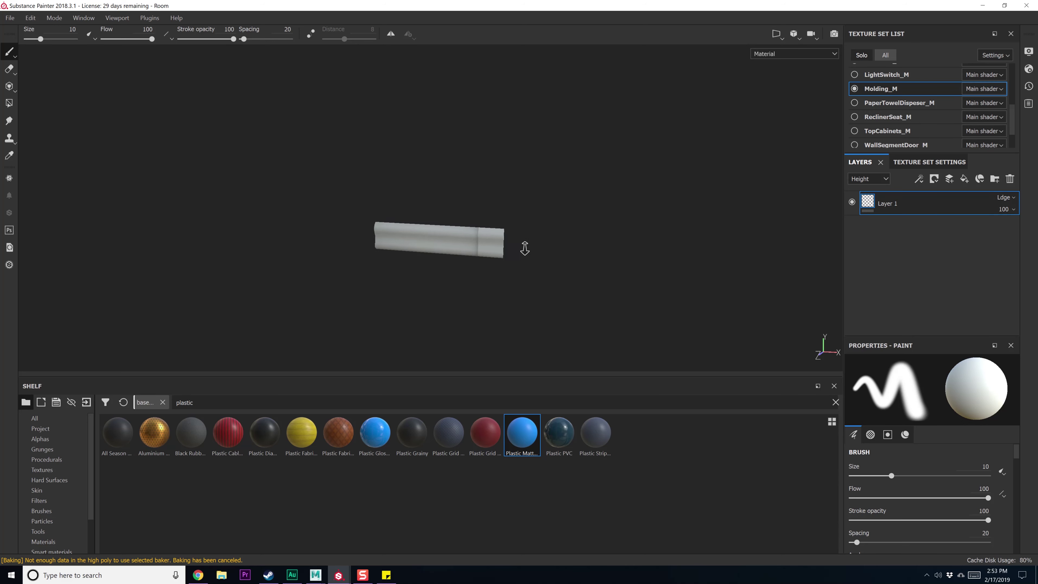
Remove the ambient occlusion mesh map from the Molding_M texture set and return to its layers
right_click_drag(524, 248, 571, 391, "alt")
right_click_drag(508, 273, 552, 263, "alt")
middle_click_drag(552, 264, 493, 273, "alt")
left_click_drag(492, 273, 511, 275, "alt")
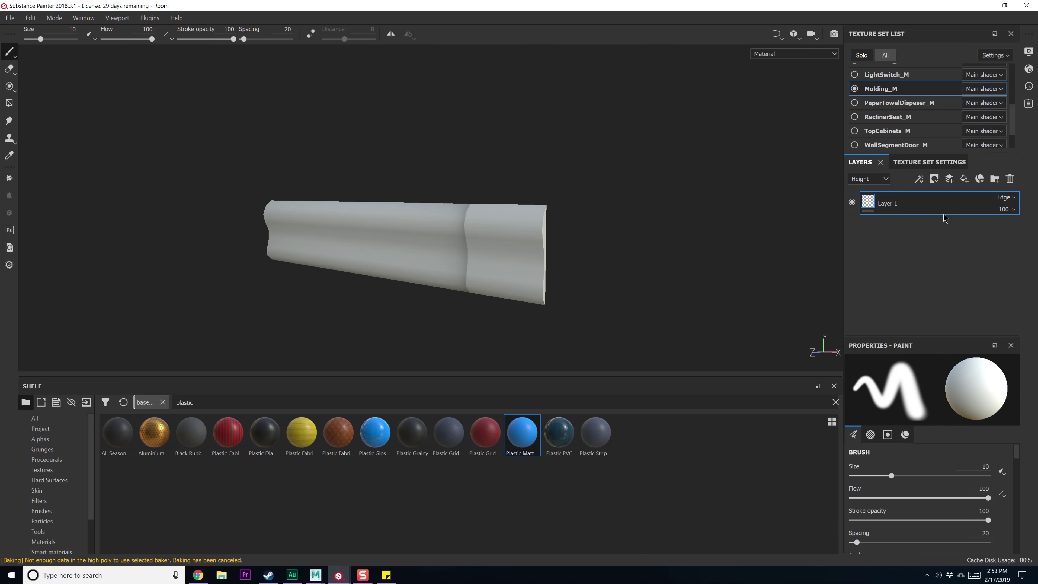
left_click(918, 163)
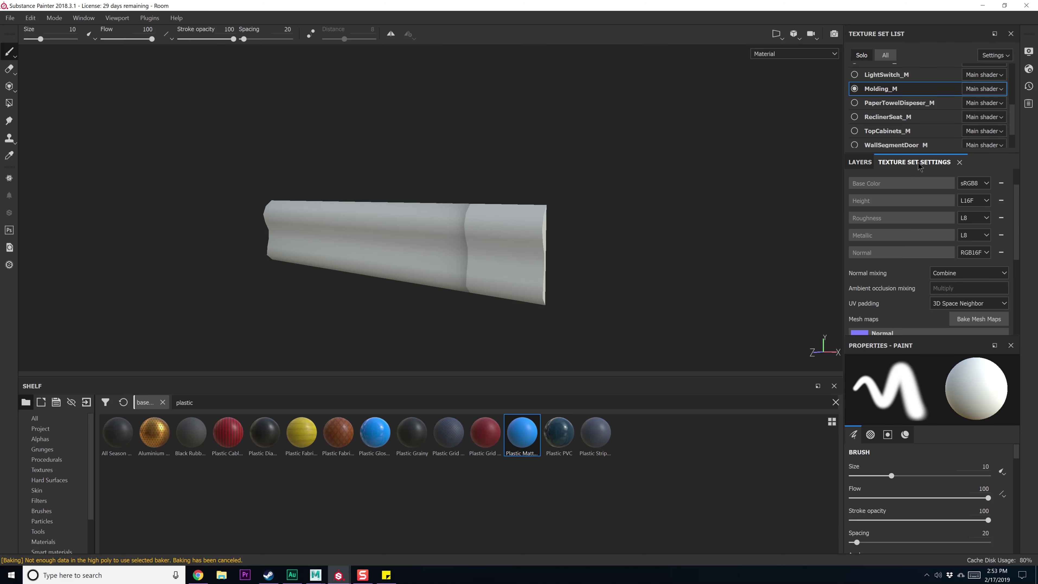
scroll(948, 274, "down", 4)
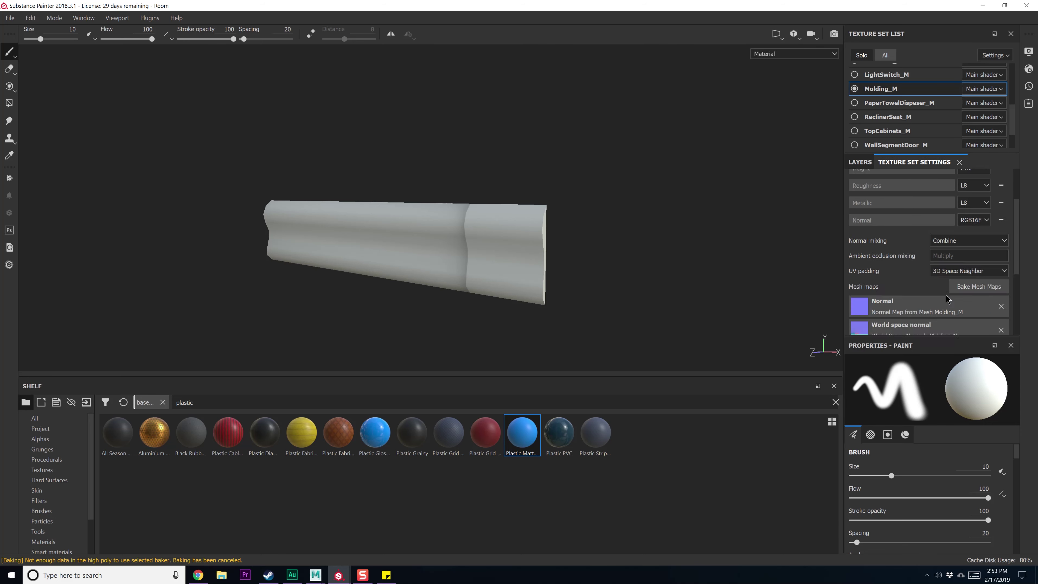
left_click(1001, 248)
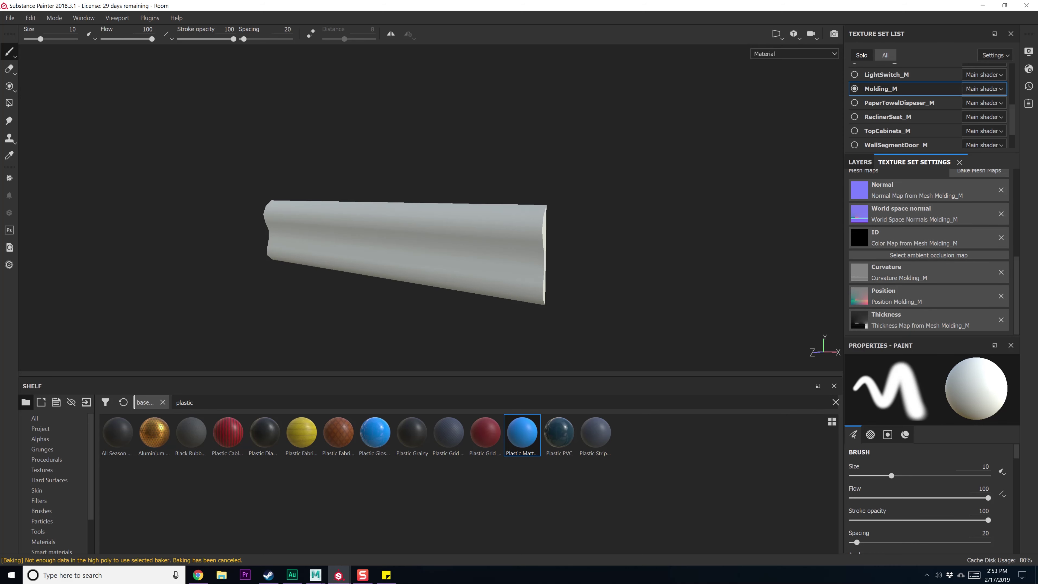
scroll(881, 205, "up", 3)
left_click(860, 162)
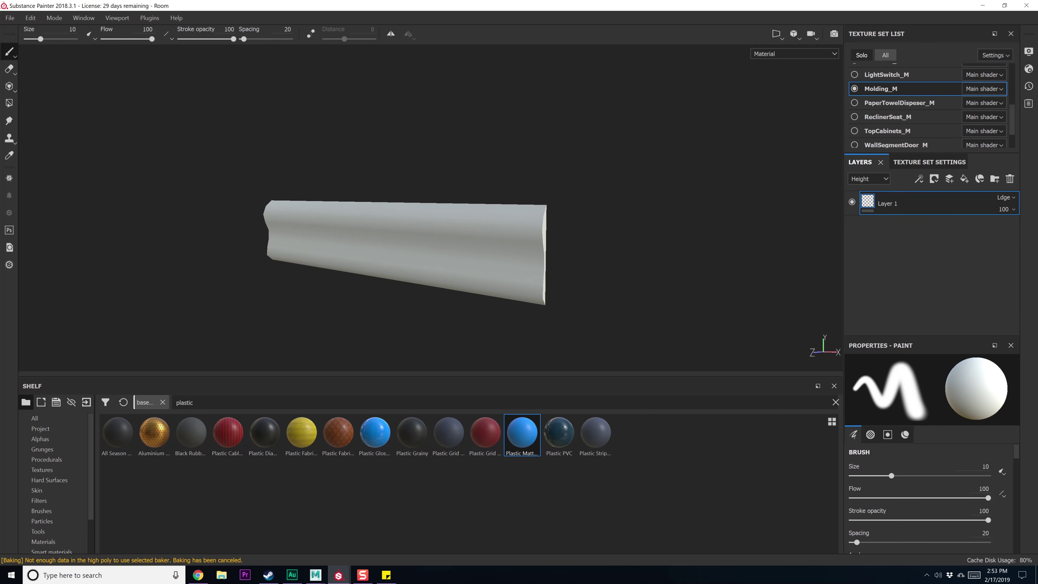
Search the shelf for wood and apply the Wood Walnut material to the molding
left_click_drag(360, 245, 375, 251, "alt")
left_click(209, 397)
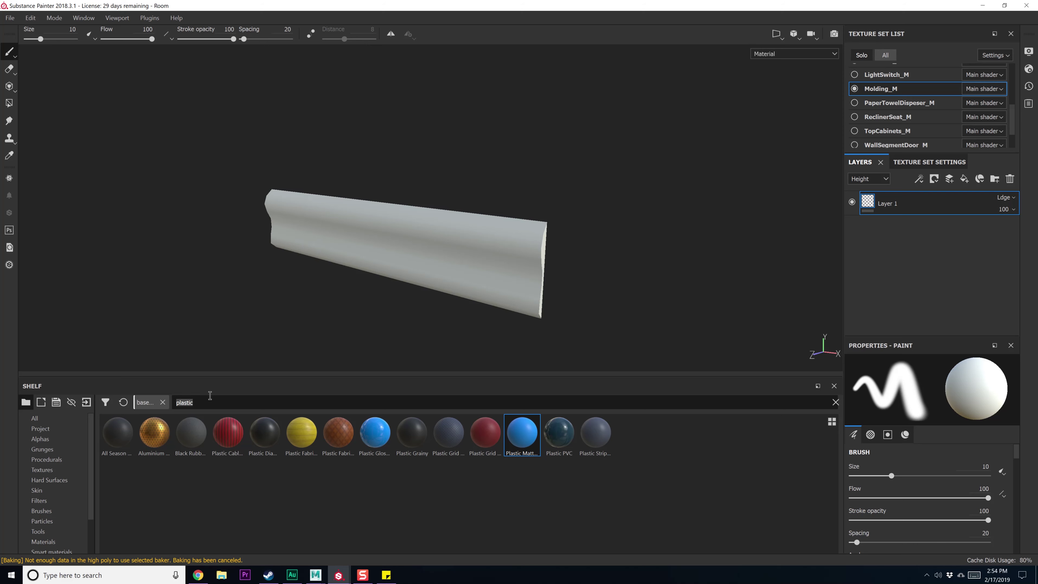
key("BackSpace")
key("BackSpace")
key("BackSpace")
key("BackSpace")
key("BackSpace")
key("BackSpace")
key("BackSpace")
type("wood")
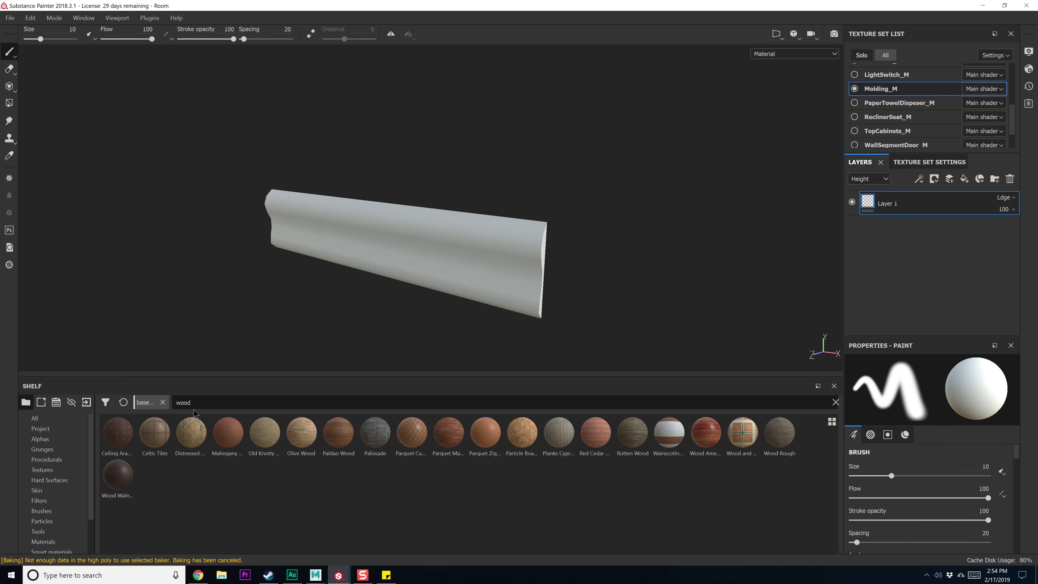
left_click_drag(111, 473, 586, 303)
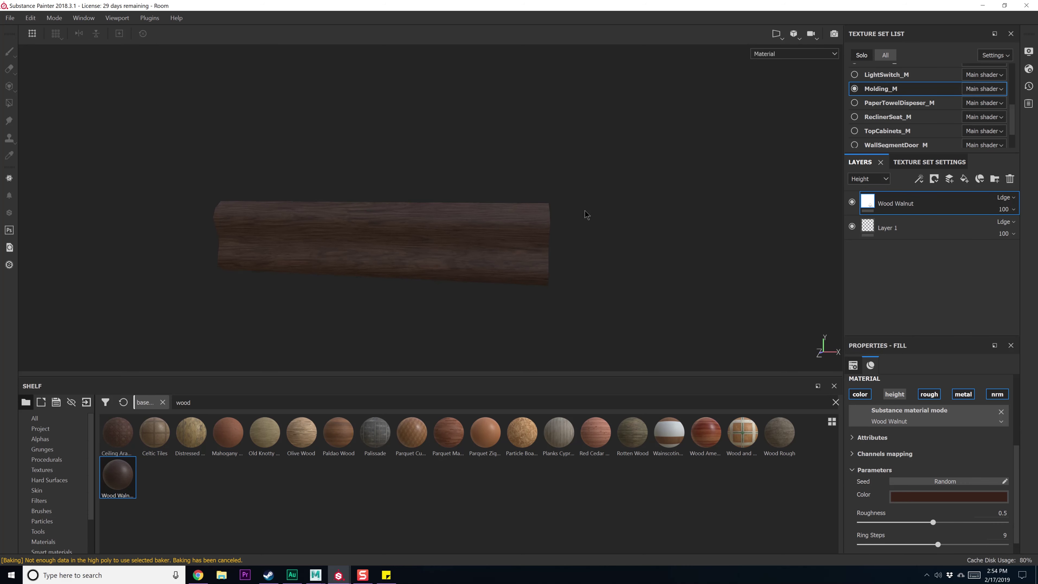
left_click_drag(649, 297, 579, 311, "alt")
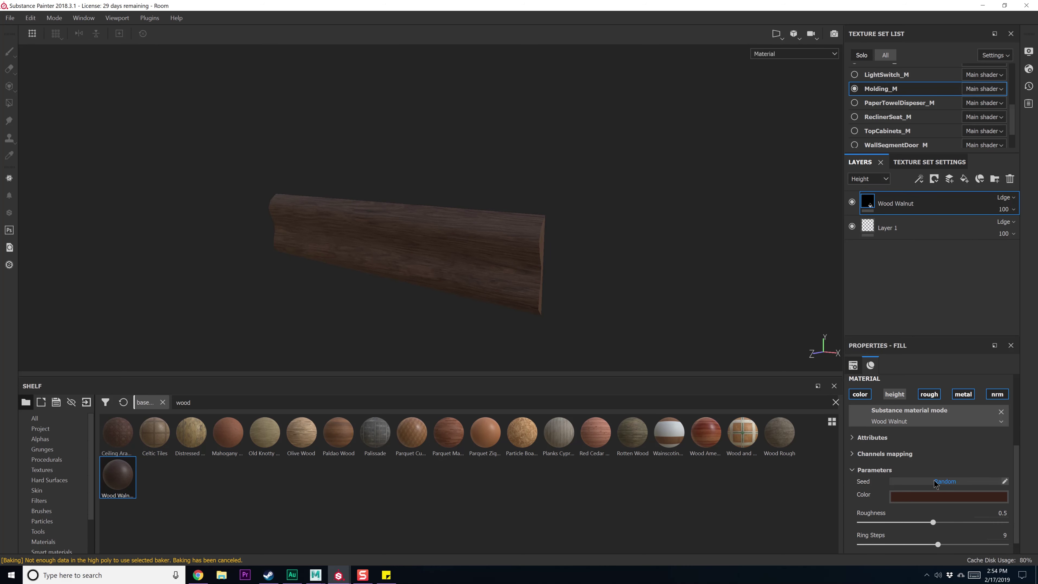
scroll(934, 459, "up", 2)
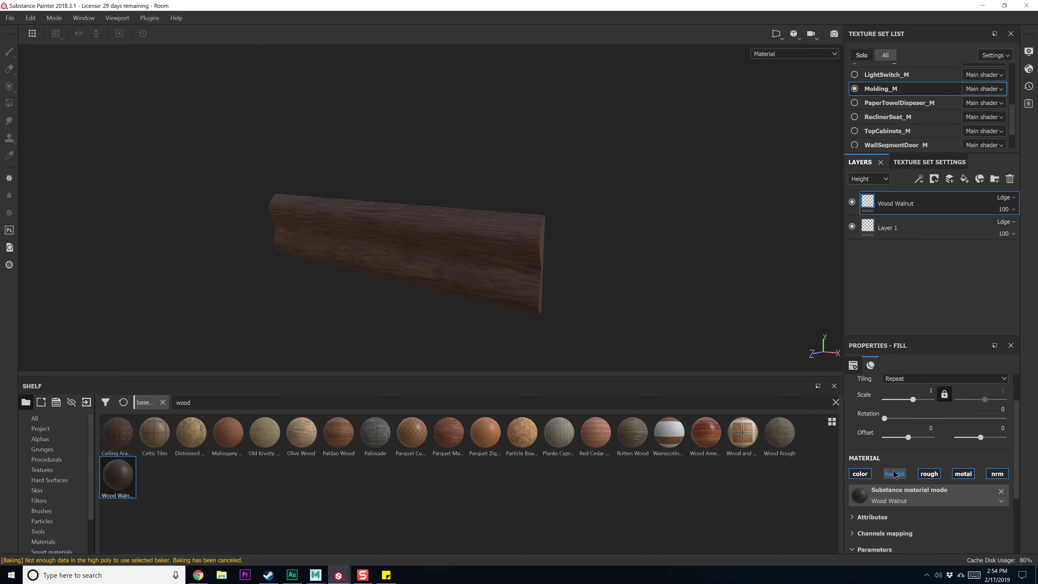
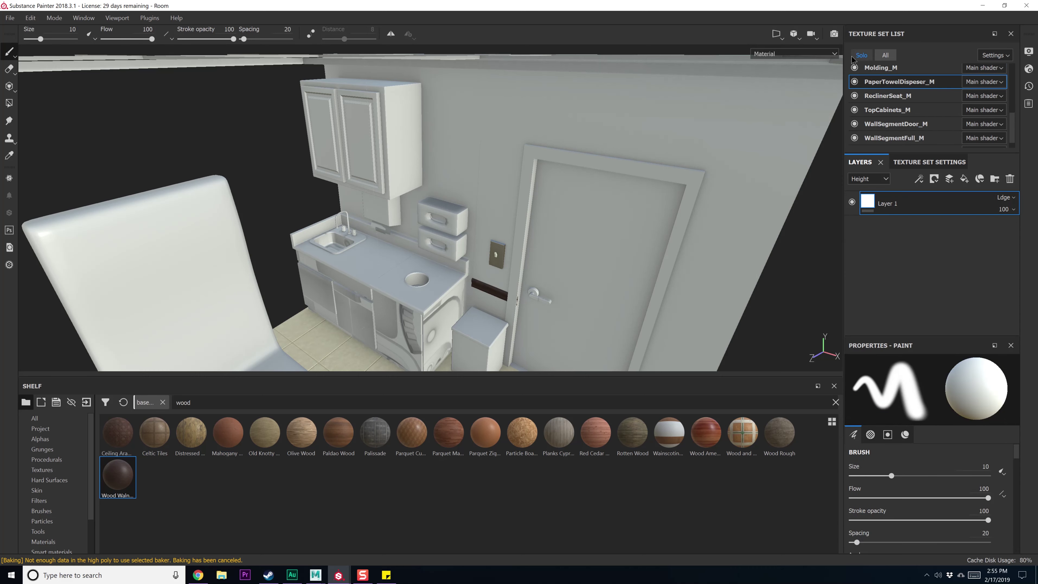
Display the PaperTowelDispeser_M texture set alone and frame the paper sheet under the dispenser
left_click(861, 55)
scroll(442, 225, "down", 3)
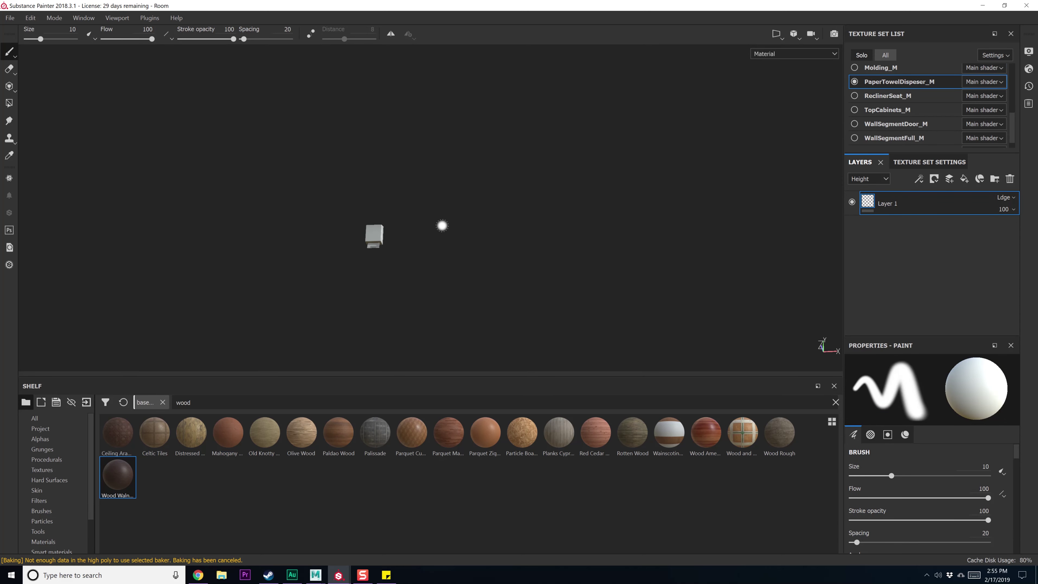
scroll(446, 227, "up", 6)
middle_click_drag(287, 261, 530, 143, "alt")
scroll(502, 190, "up", 2)
scroll(500, 196, "up", 3)
left_click_drag(580, 163, 572, 209, "alt")
scroll(419, 211, "down", 3)
scroll(327, 235, "up", 7)
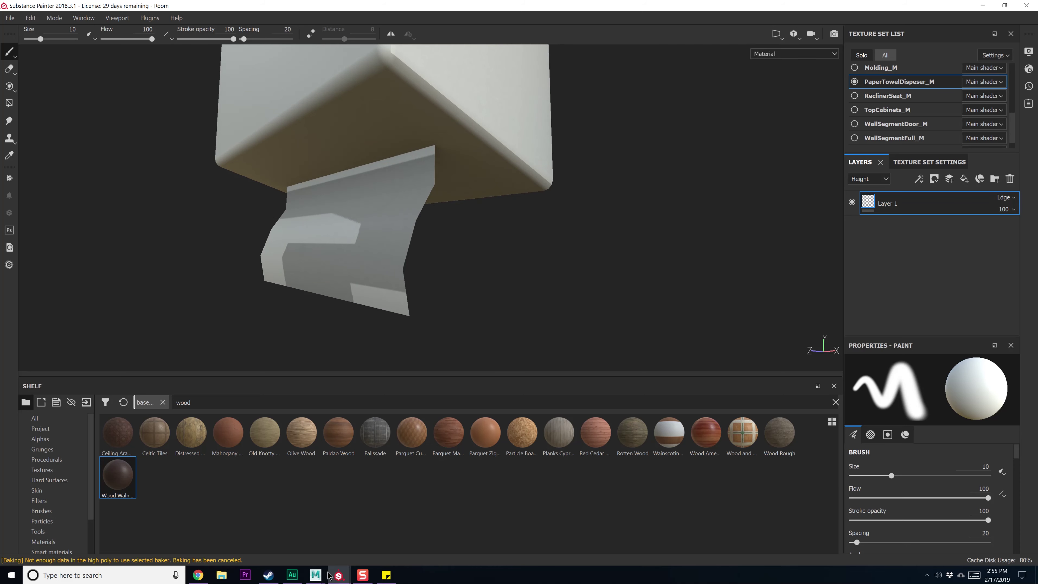
Switch to Maya and select the paper towel dispenser to inspect its UV shells
left_click(319, 574)
middle_click_drag(194, 317, 384, 338, "alt")
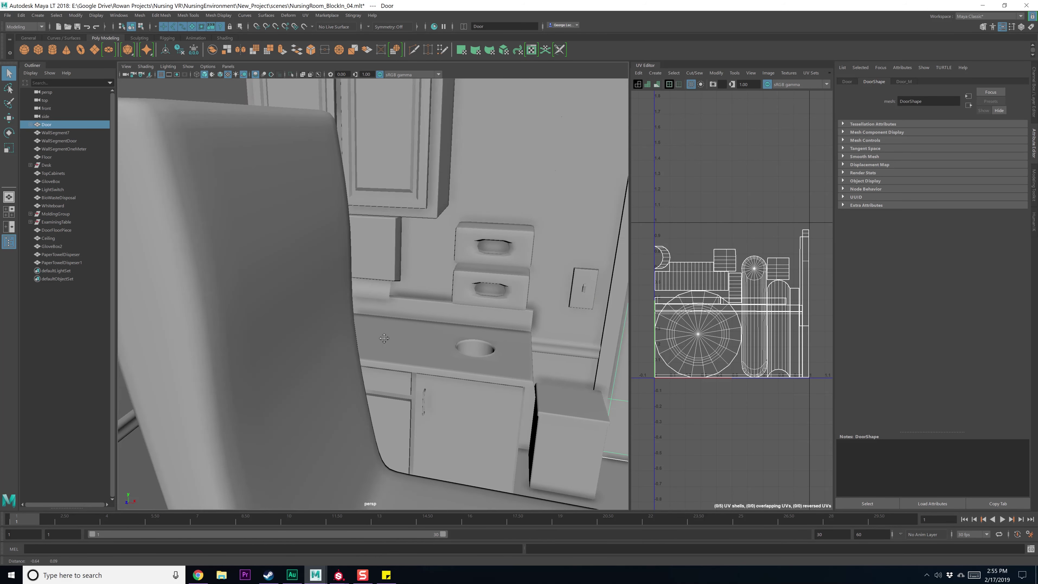
left_click_drag(385, 338, 405, 307, "alt")
left_click(408, 290)
scroll(415, 294, "up", 5)
key("alt+F12")
left_click(407, 307)
left_click(793, 246)
left_click(752, 215)
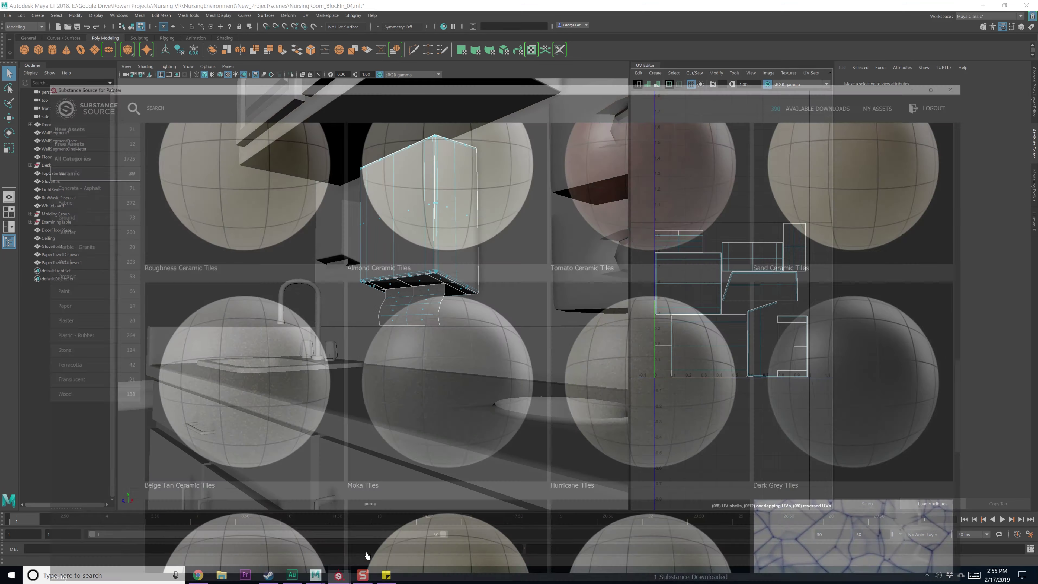
Switch back to Substance Painter's main window and examine the dispenser and its paper sheet from several sides
left_click(365, 545)
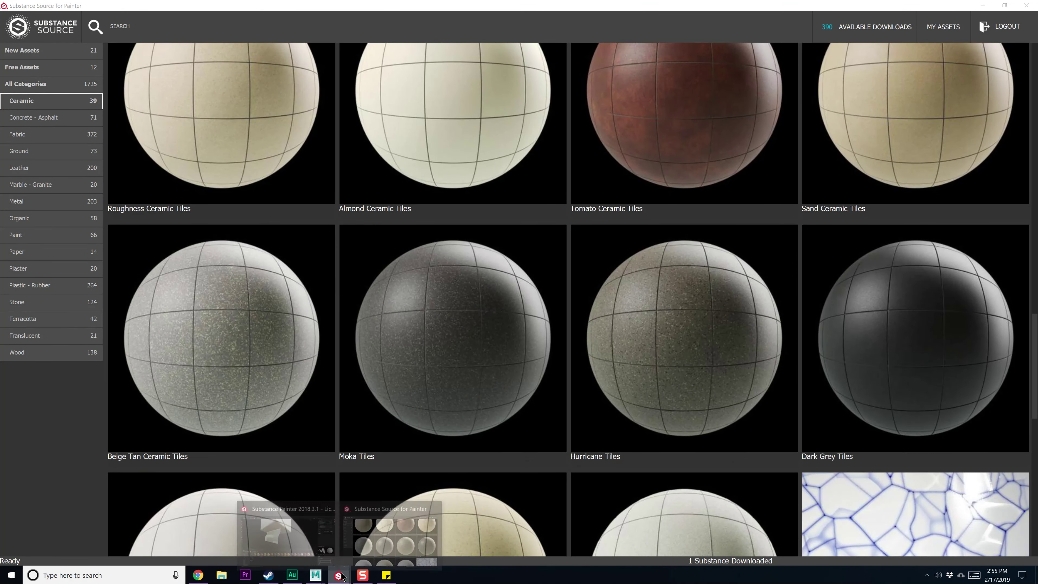
left_click(286, 531)
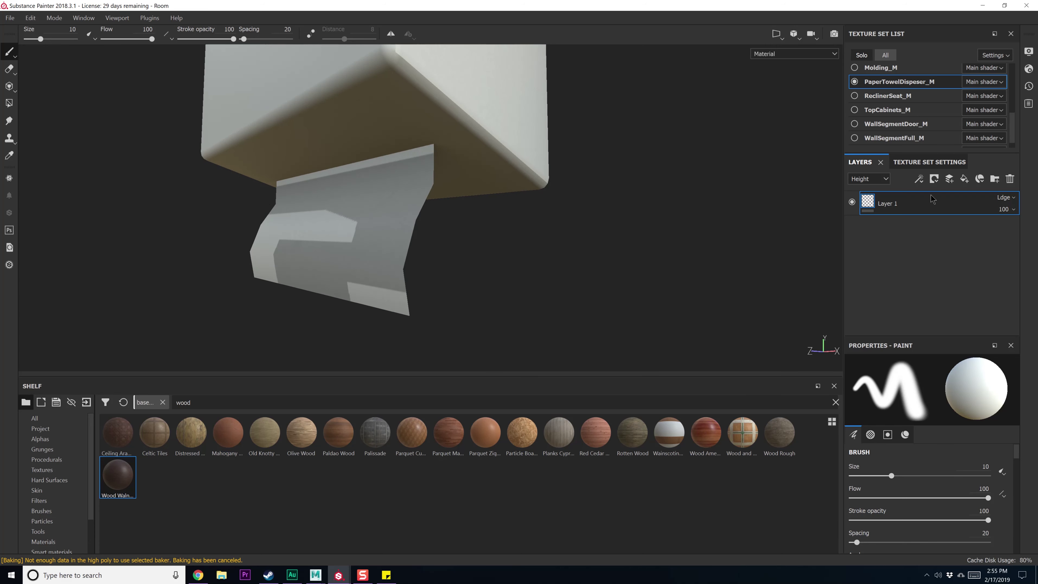
left_click(913, 163)
left_click(858, 162)
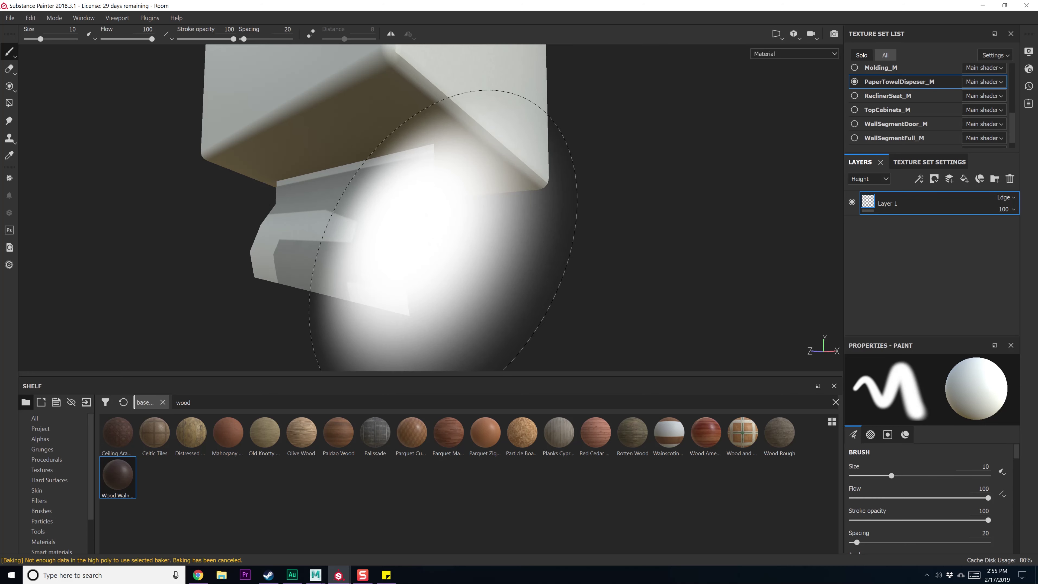
left_click_drag(439, 261, 511, 258, "alt")
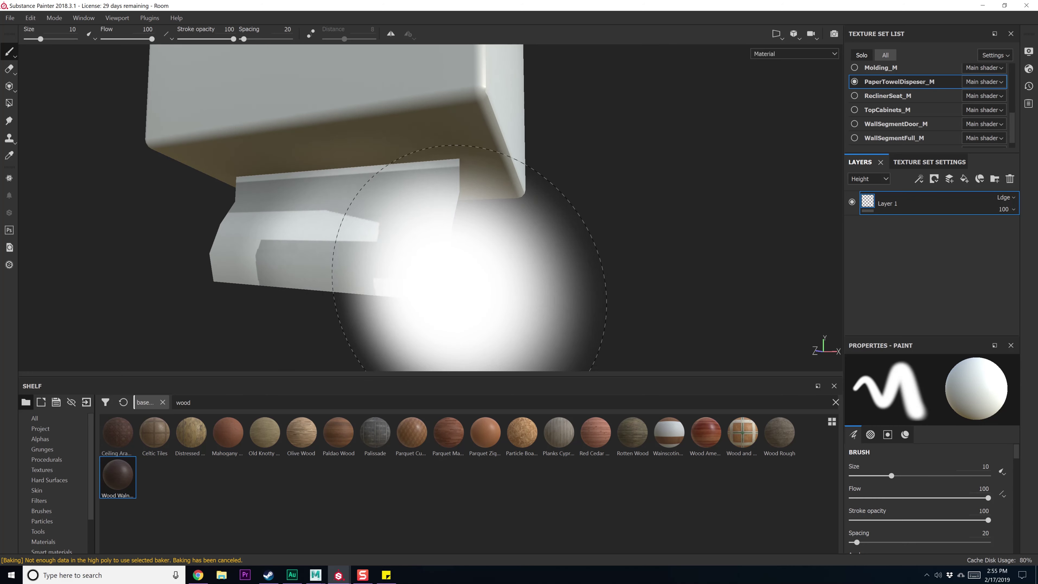
left_click_drag(360, 250, 349, 280, "alt")
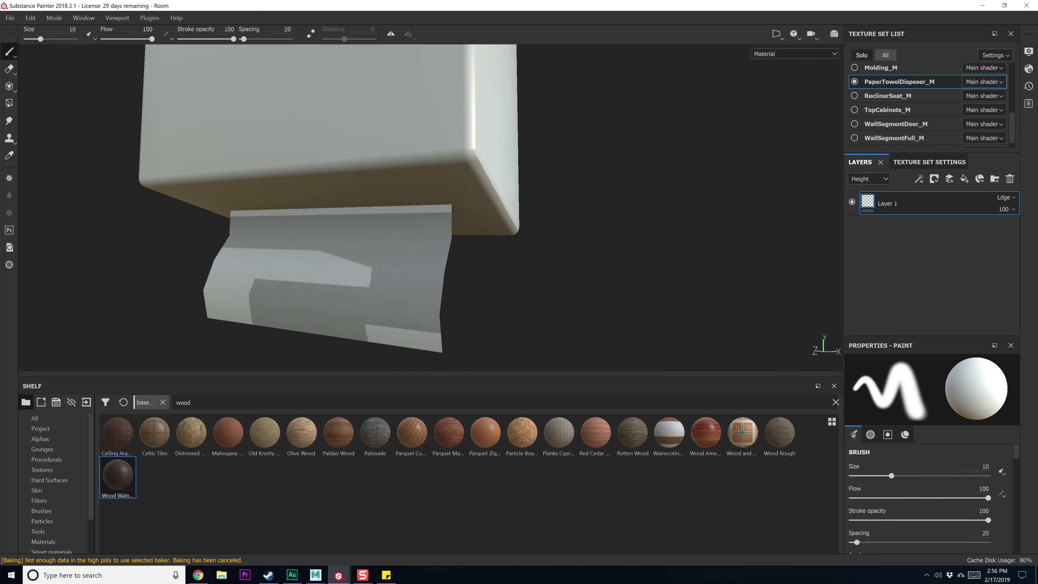
mouse_move(301, 312)
left_mouse_down("alt")
mouse_move(294, 287)
mouse_move(368, 195)
mouse_move(409, 169)
left_mouse_up("alt")
right_click_drag(409, 169, 396, 183, "alt")
left_click_drag(381, 172, 310, 229, "alt")
Search the shelf for metal and apply the Iron Raw material to the paper towel dispenser
double_click(200, 406)
type("alum")
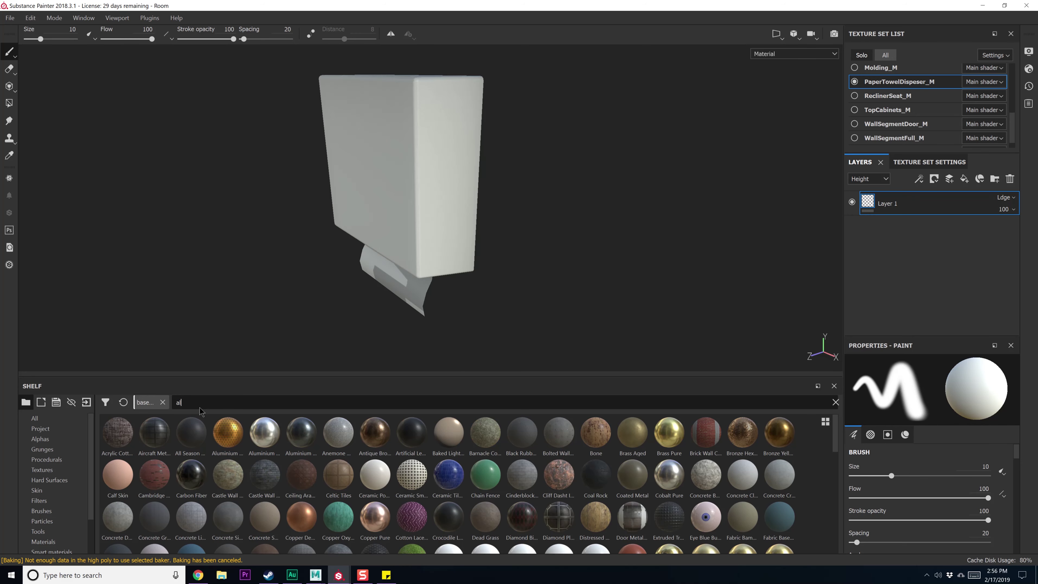
key("BackSpace")
key("BackSpace")
key("BackSpace")
key("BackSpace")
type("st")
key("BackSpace")
key("BackSpace")
type("metal")
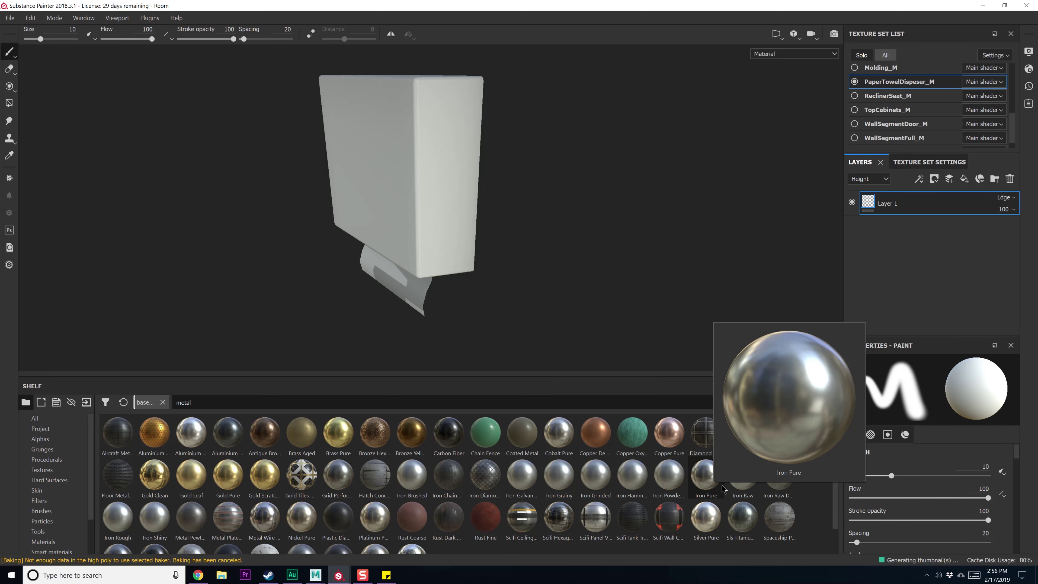
left_click_drag(742, 481, 503, 231)
Darken the Iron Raw metal color to RGB 0.694, 0.719, 0.719 and set its roughness to 0.3897
left_click(918, 497)
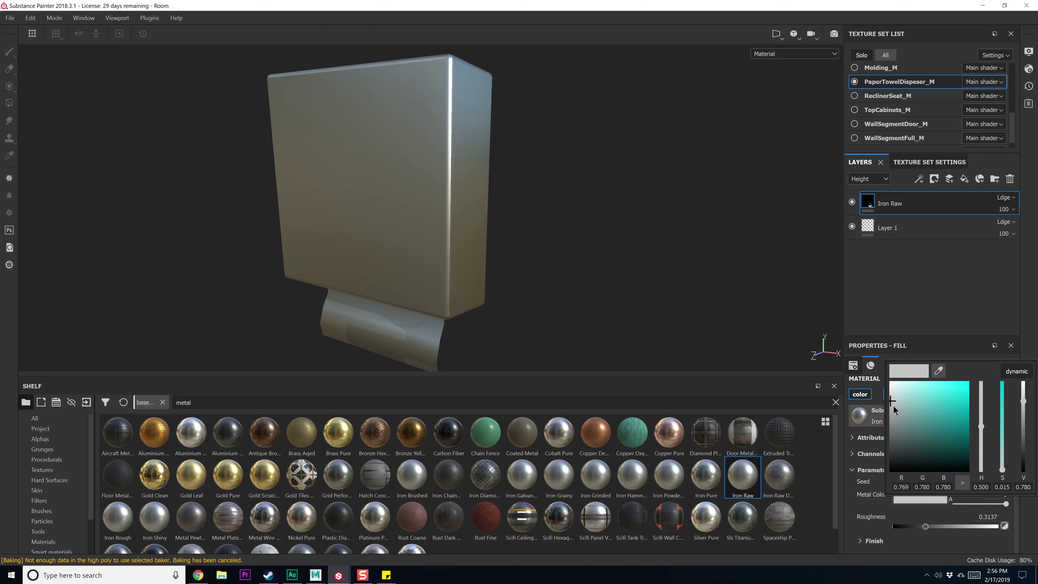
left_click_drag(893, 405, 892, 408)
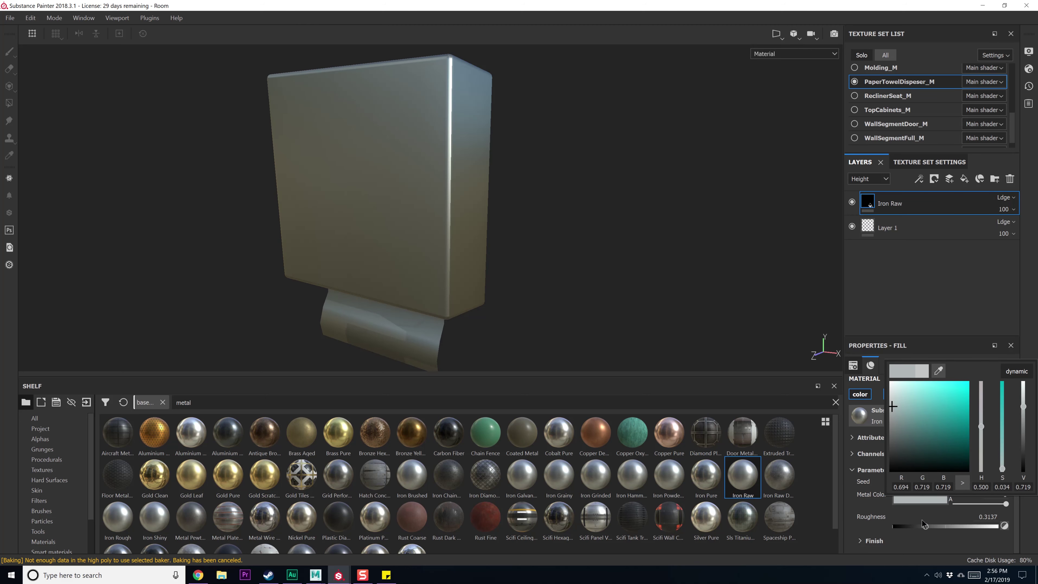
mouse_move(924, 526)
left_mouse_down()
mouse_move(968, 533)
mouse_move(941, 530)
left_mouse_up()
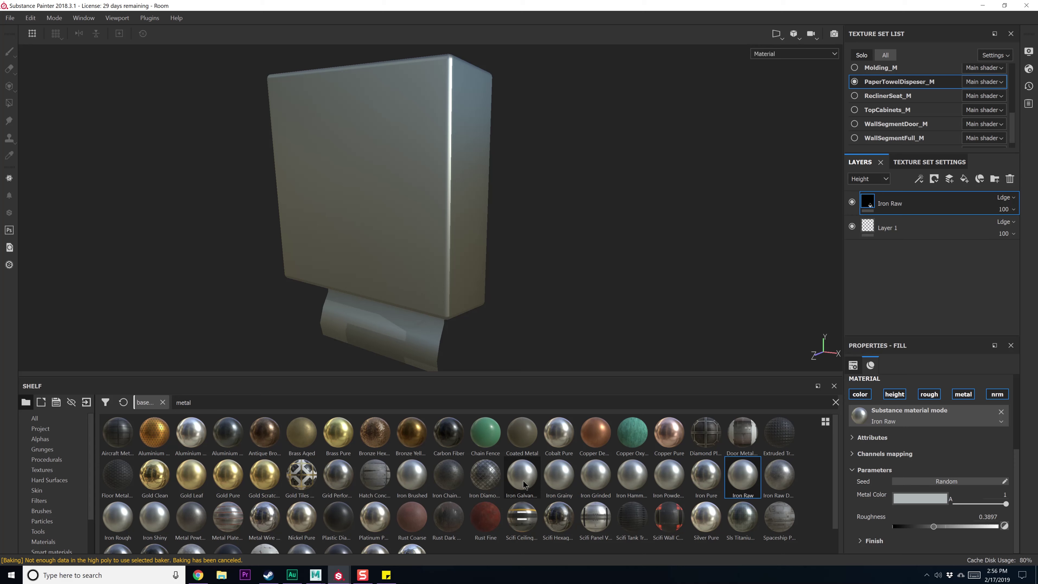
Add the Iron Brushed material as a layer above Iron Raw and show the layers' Base Color channel
mouse_move(425, 484)
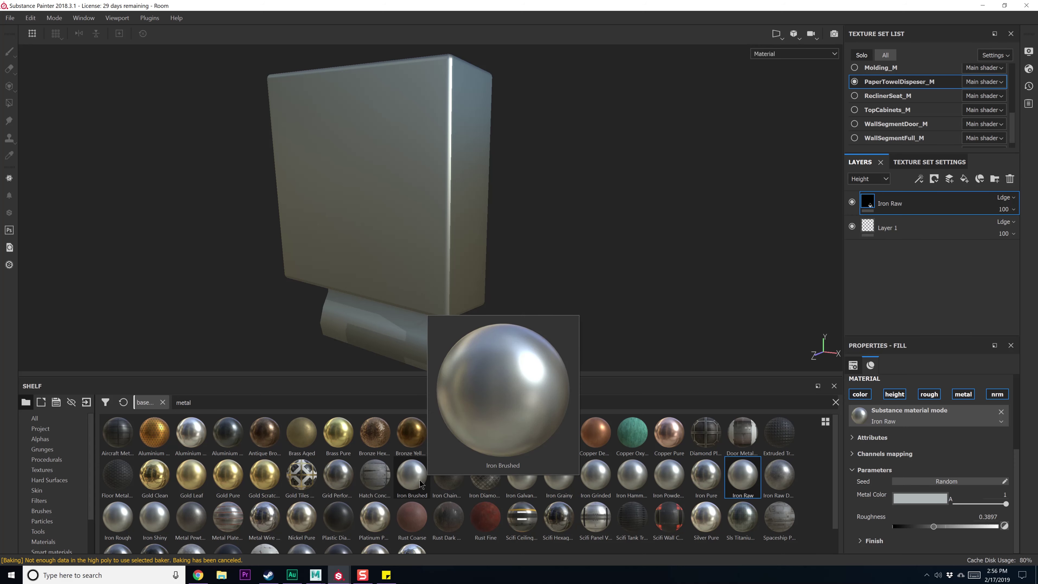
mouse_move(421, 483)
left_mouse_down()
mouse_move(696, 347)
mouse_move(973, 162)
mouse_move(911, 207)
left_mouse_up()
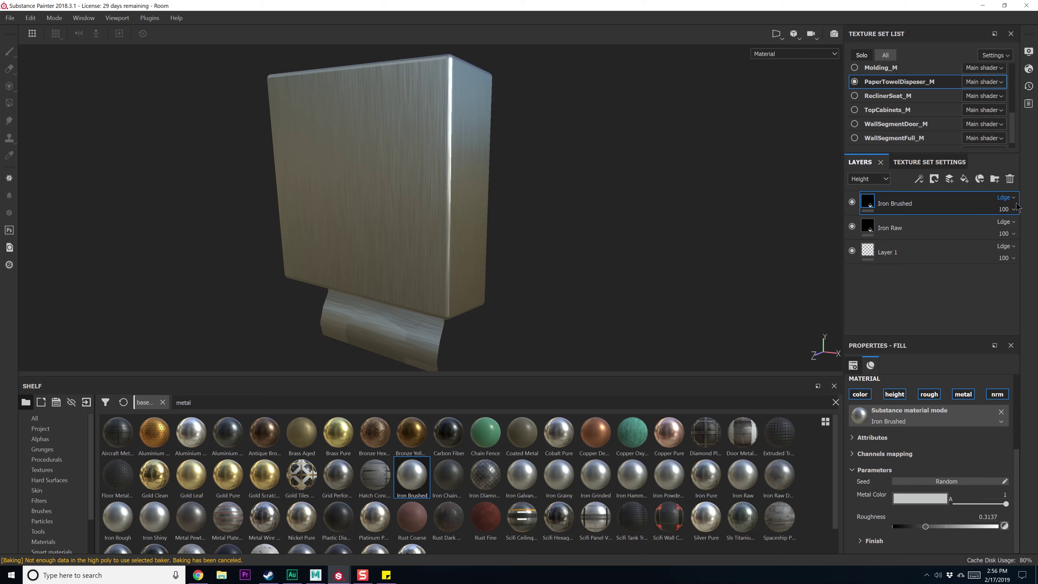
left_click(889, 227)
left_click(869, 179)
left_click(865, 191)
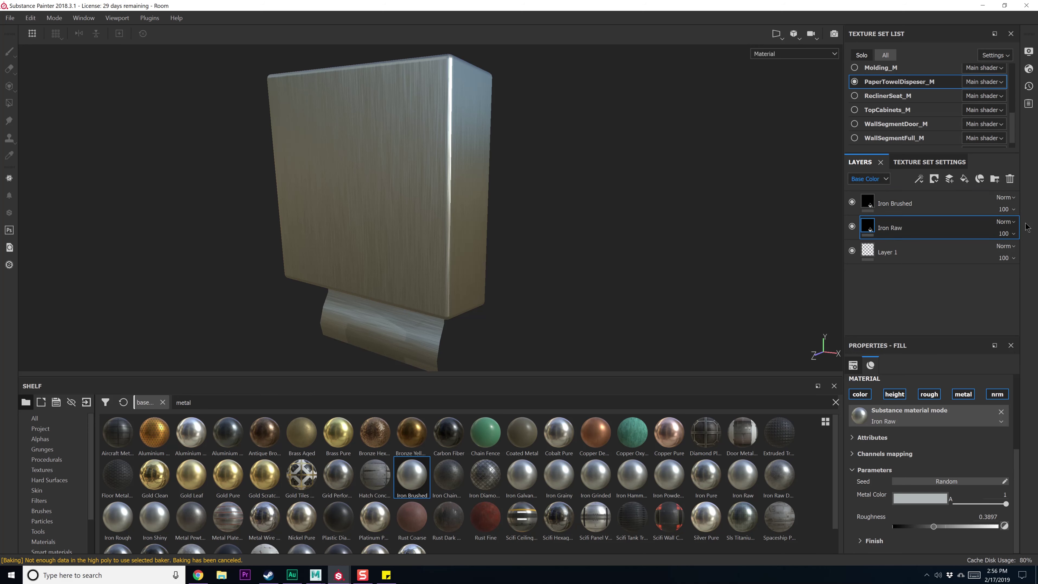
Try lowering the Base Color opacity of Iron Brushed to 68 and adjusting that of Iron Raw, and undo the changes
left_click(1014, 197)
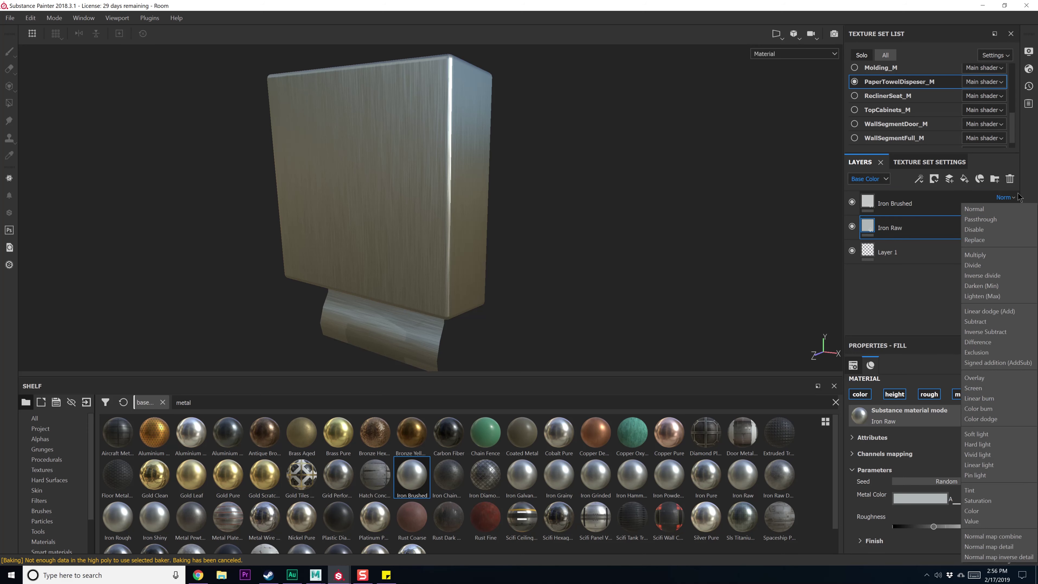
left_click(1015, 198)
left_click(1013, 209)
left_click(1018, 229)
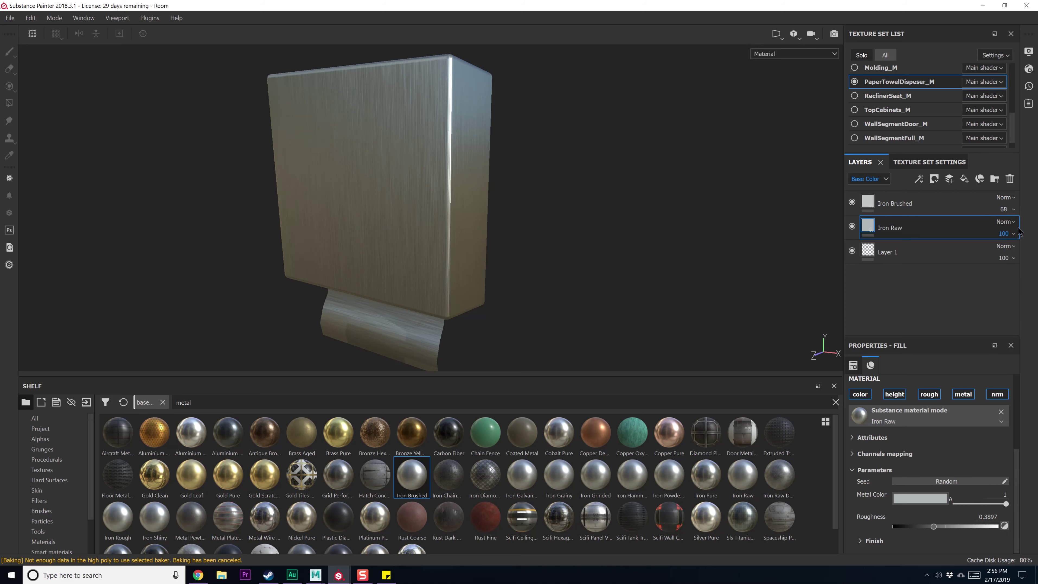
left_click(1003, 232)
left_click_drag(988, 225, 1010, 226)
key("ctrl+z")
Turn off the color, rough and metal channels of the Iron Raw layer
left_click(883, 180)
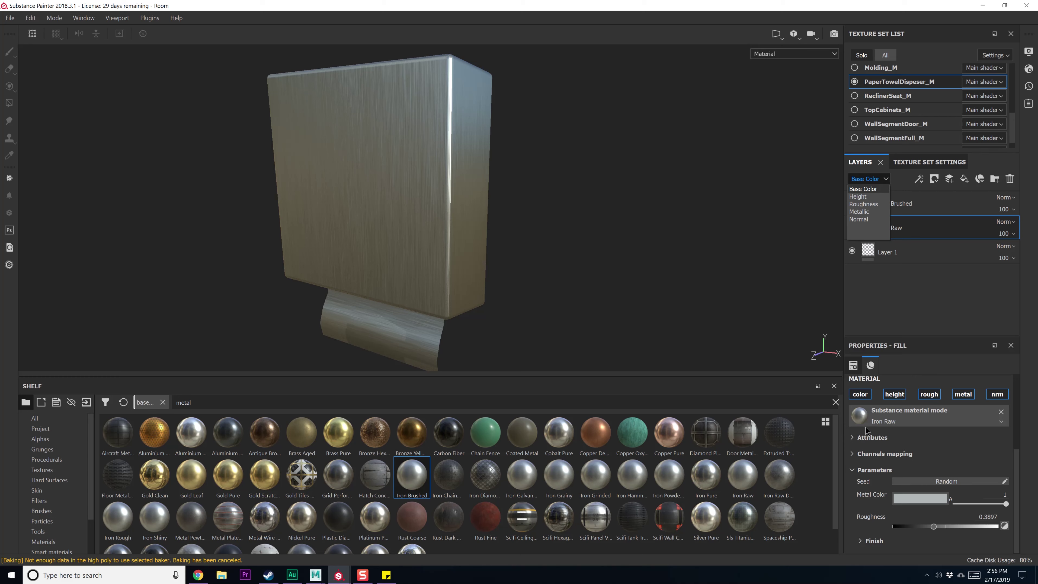
left_click(857, 401)
left_click(860, 396)
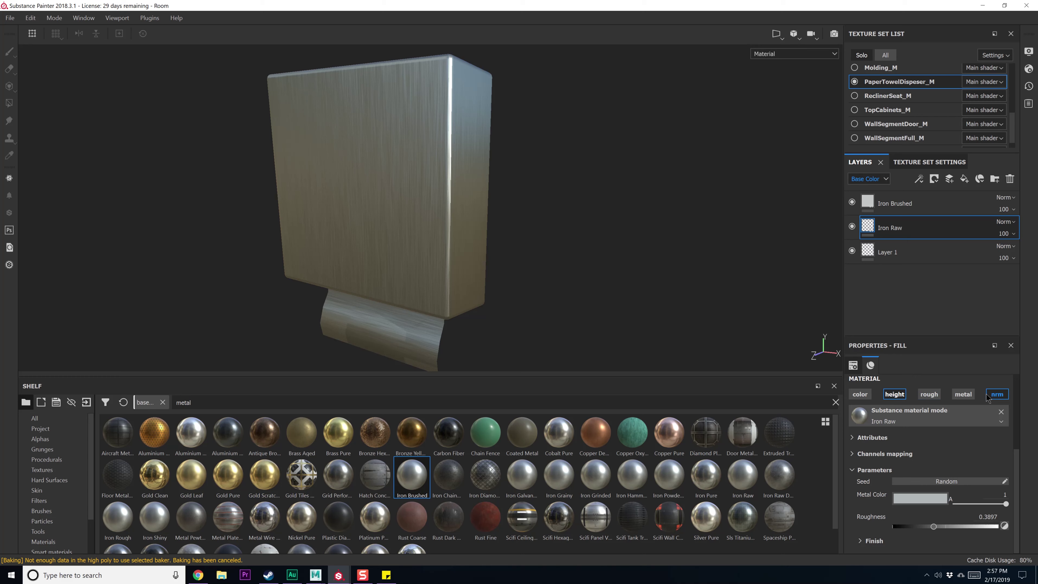
Show the layers' Height channel and lower the Iron Brushed layer's opacity to 44
left_click(869, 179)
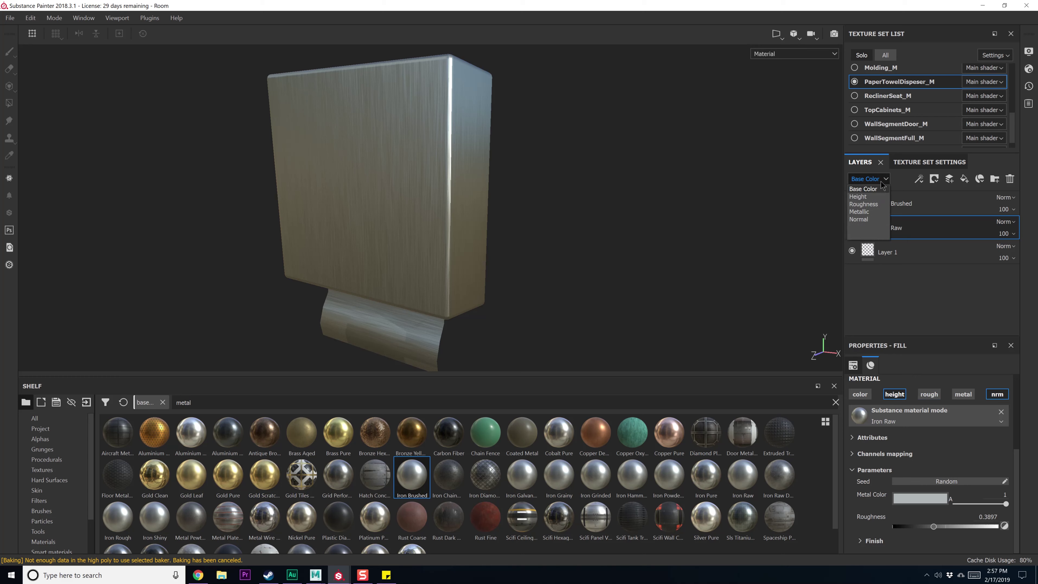
left_click(862, 191)
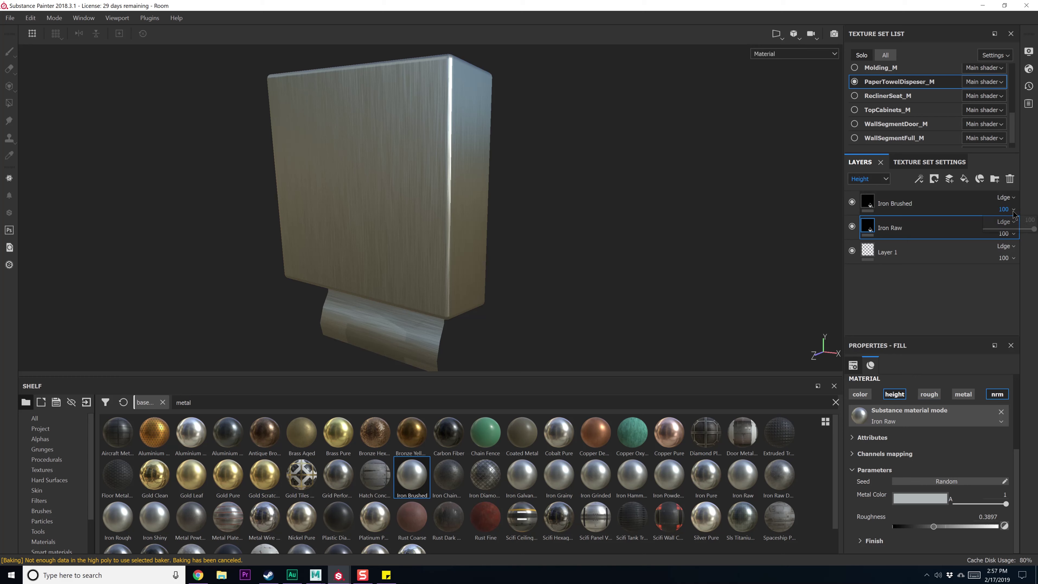
left_click(1003, 229)
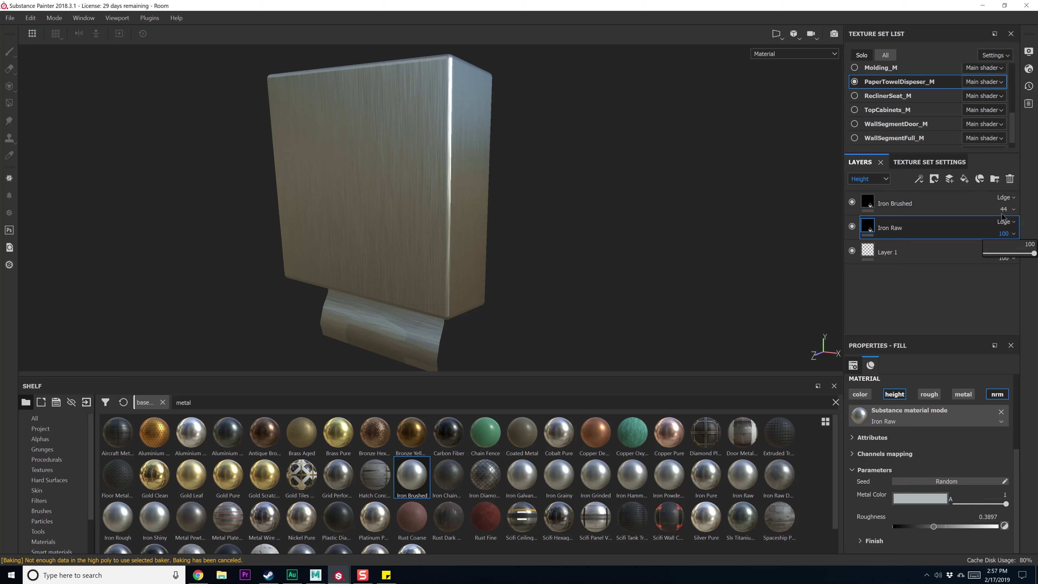
Lower the Iron Brushed layer's opacity to 29 in the Height channel and to 26 in the Normal channel
left_click(1013, 211)
left_click_drag(1000, 230, 998, 231)
left_click(868, 179)
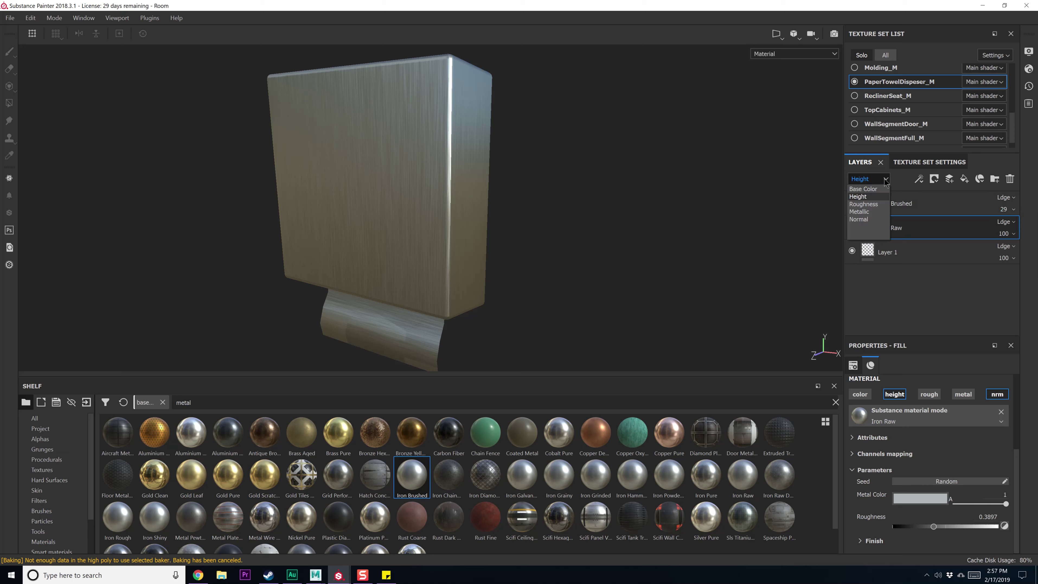
left_click(859, 219)
mouse_move(1017, 213)
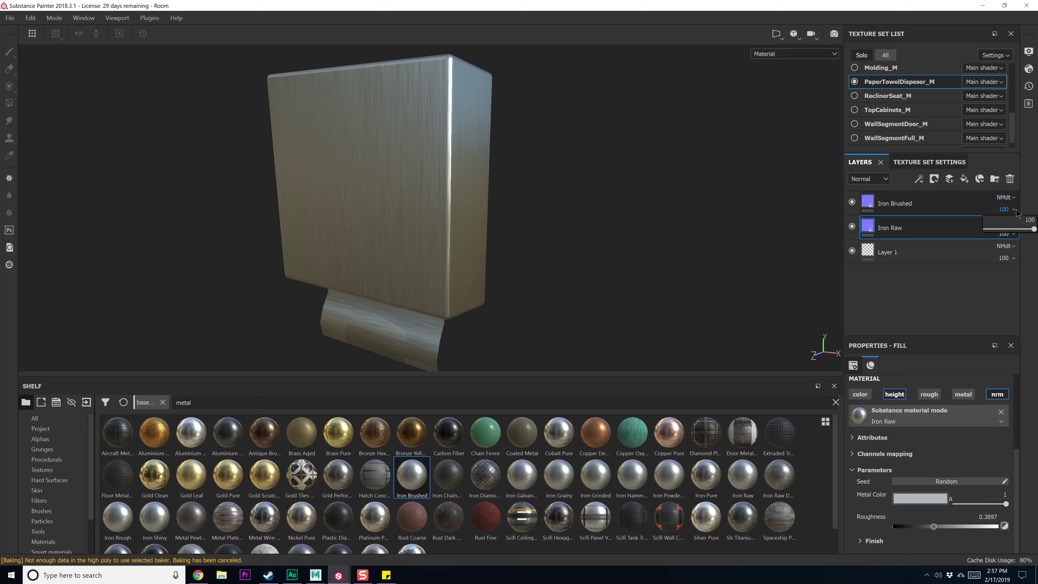
left_click(997, 229)
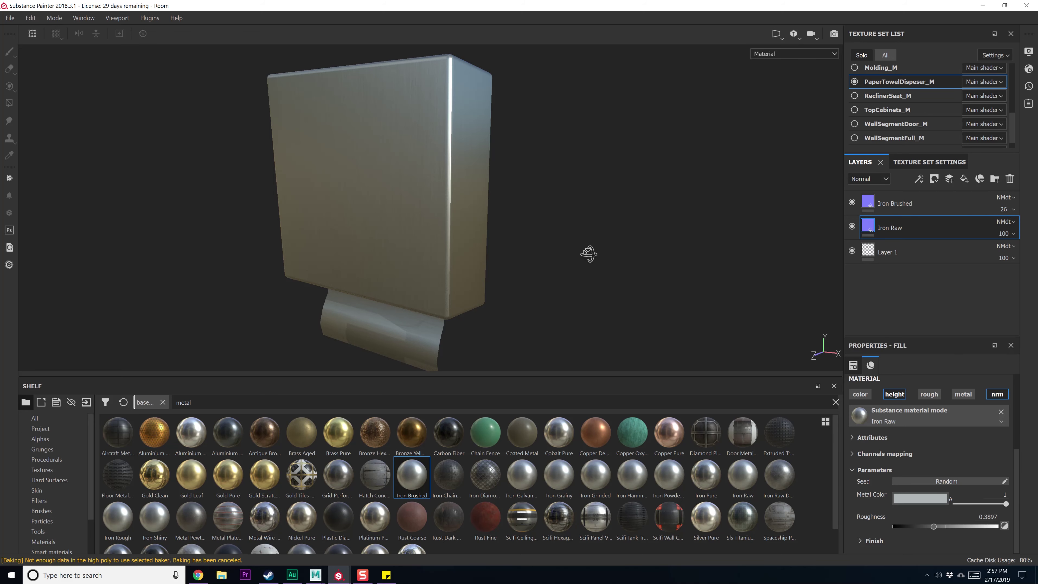
mouse_move(506, 278)
left_mouse_down("alt")
mouse_move(571, 233)
mouse_move(633, 234)
mouse_move(669, 271)
mouse_move(463, 295)
mouse_move(602, 225)
mouse_move(494, 285)
mouse_move(563, 286)
mouse_move(556, 289)
left_mouse_up("alt")
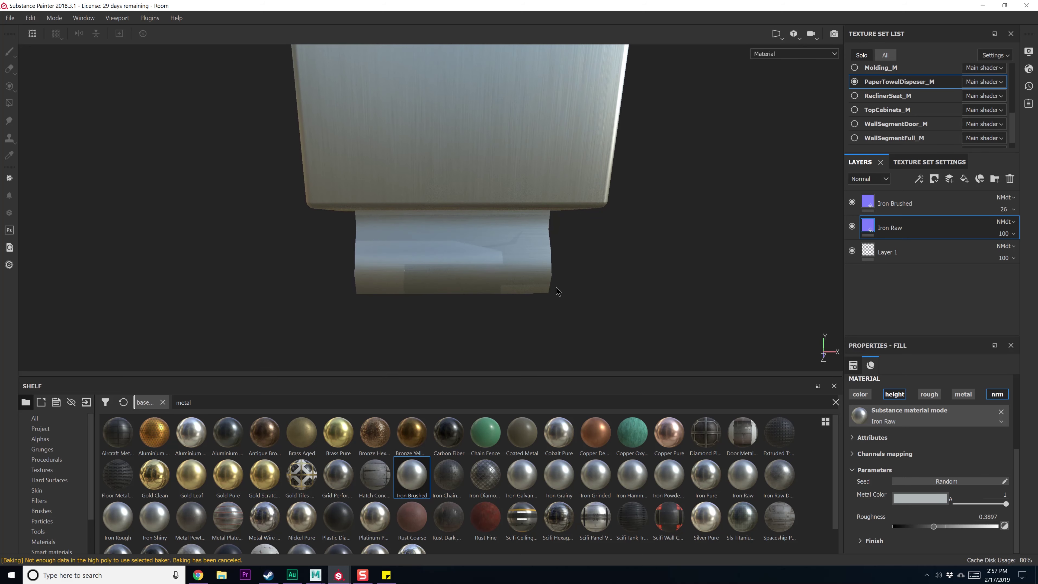
left_click(930, 205)
left_click(932, 229, "shift")
right_click(930, 229)
left_click(870, 288)
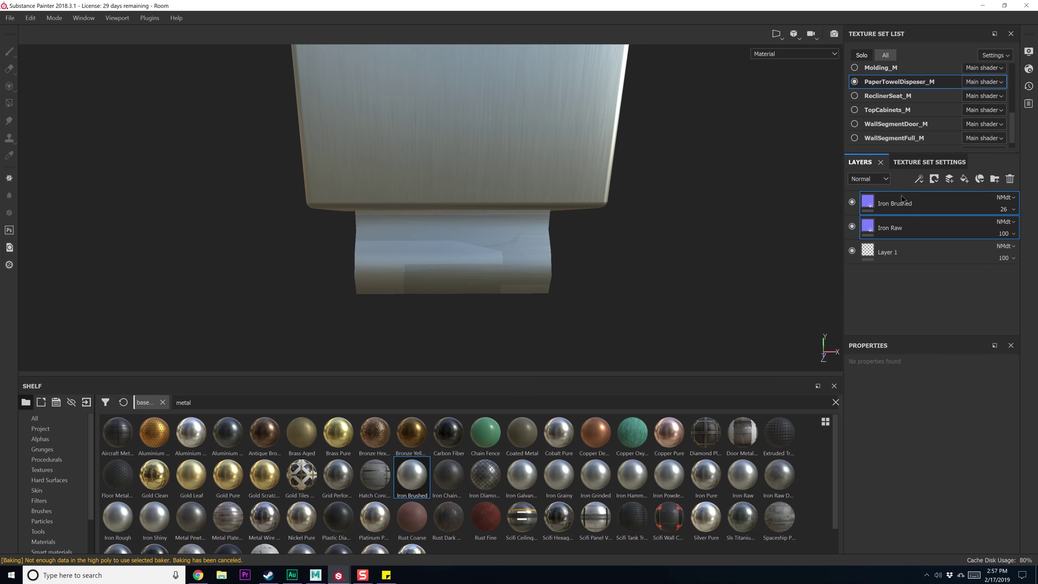
Search the shelf materials for paper, and switch to Substance Source to open its Paper category
left_click(395, 402)
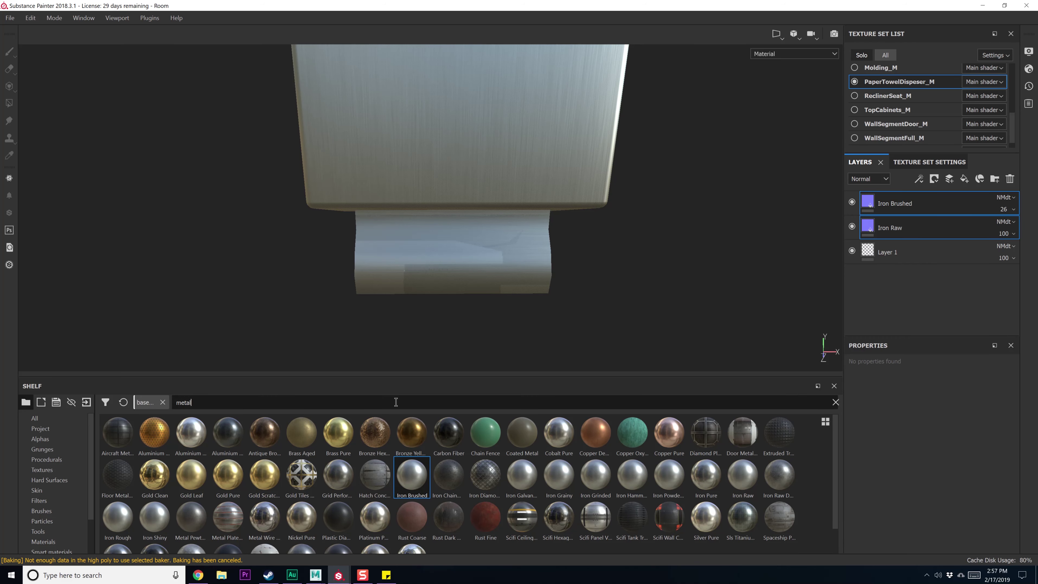
type("paper")
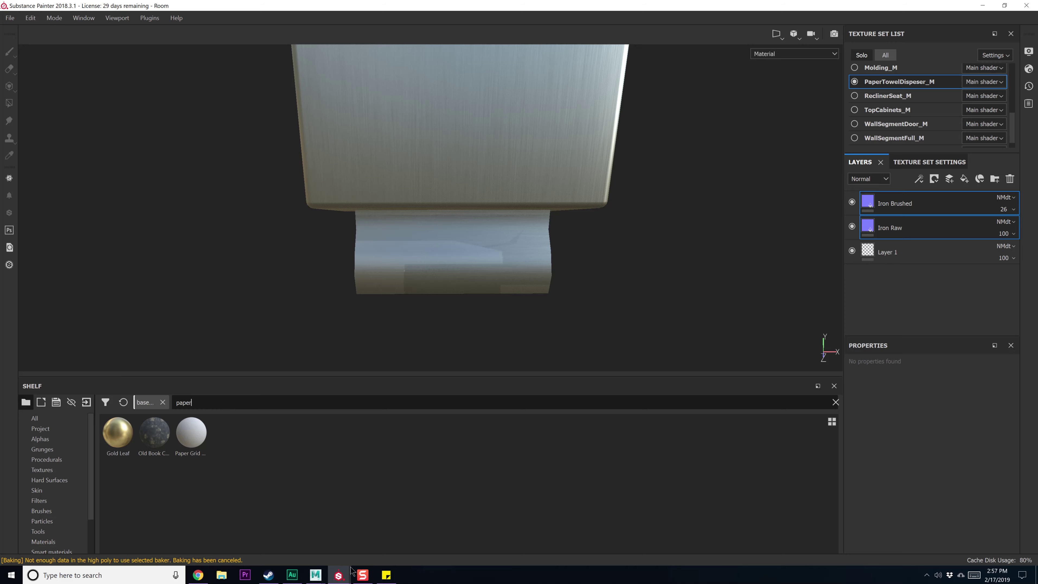
mouse_move(339, 575)
left_click(396, 531)
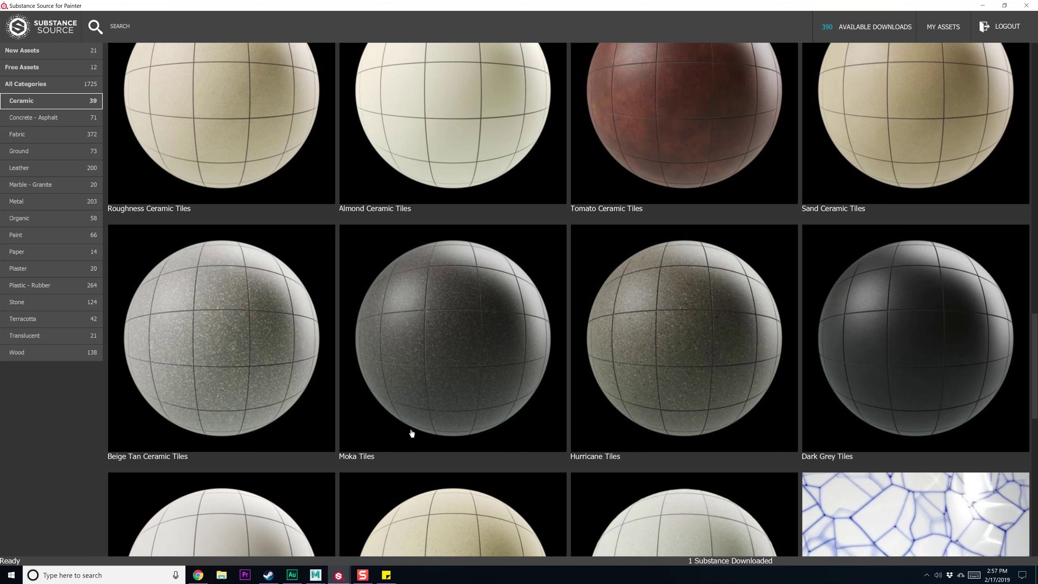
left_click(40, 253)
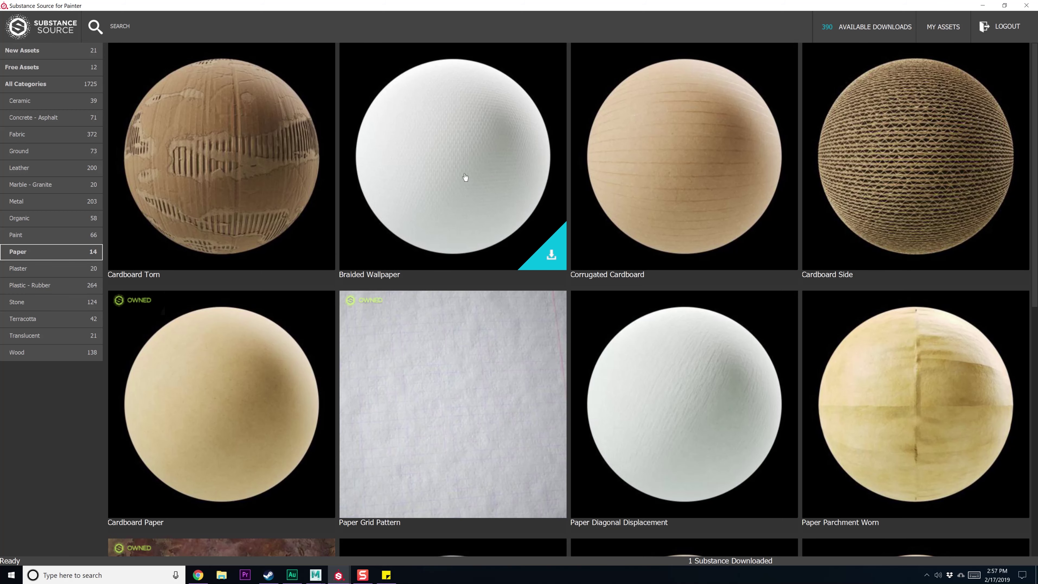
Find and download the Canvas White material from the Paper assets and return to Substance Painter
scroll(466, 209, "down", 10)
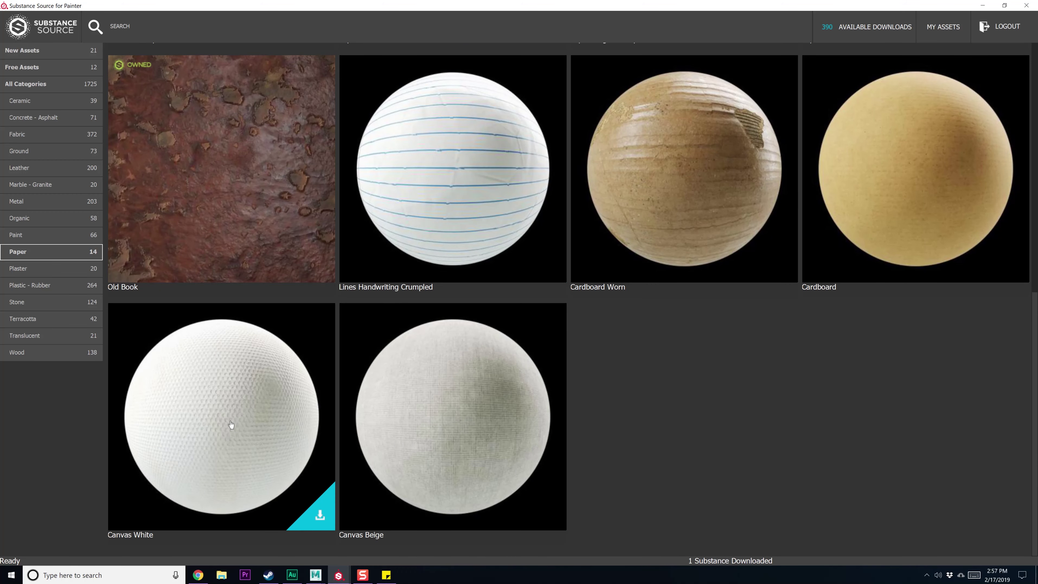
scroll(217, 429, "up", 7)
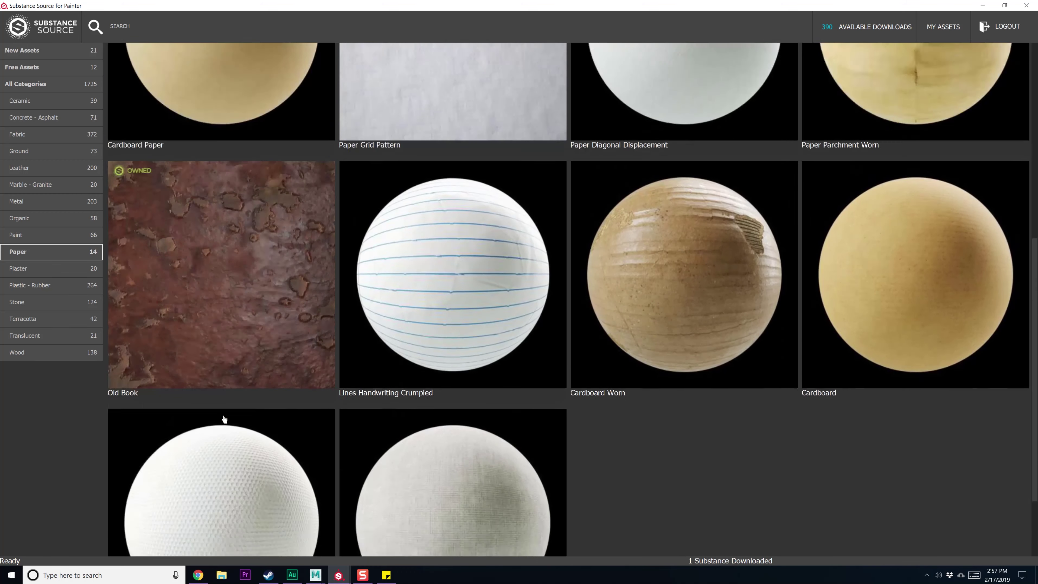
scroll(224, 415, "up", 2)
scroll(290, 385, "down", 2)
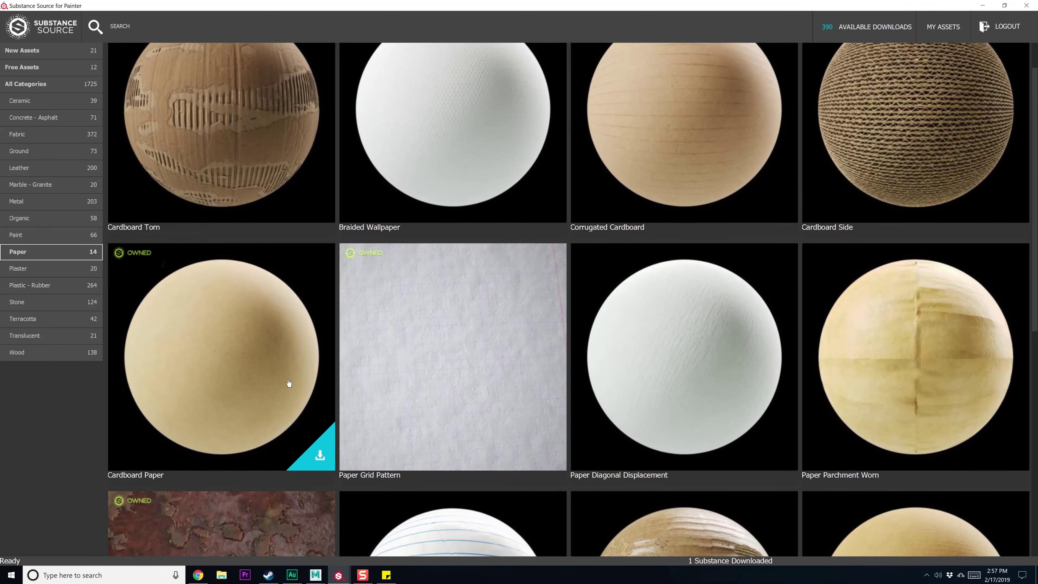
scroll(283, 376, "down", 5)
left_click(209, 419)
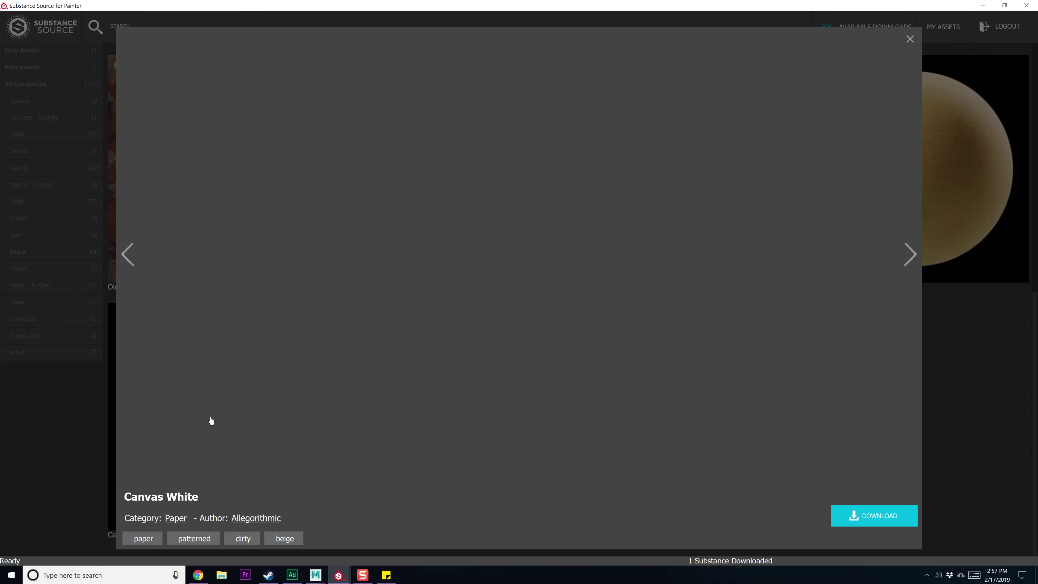
left_click(854, 516)
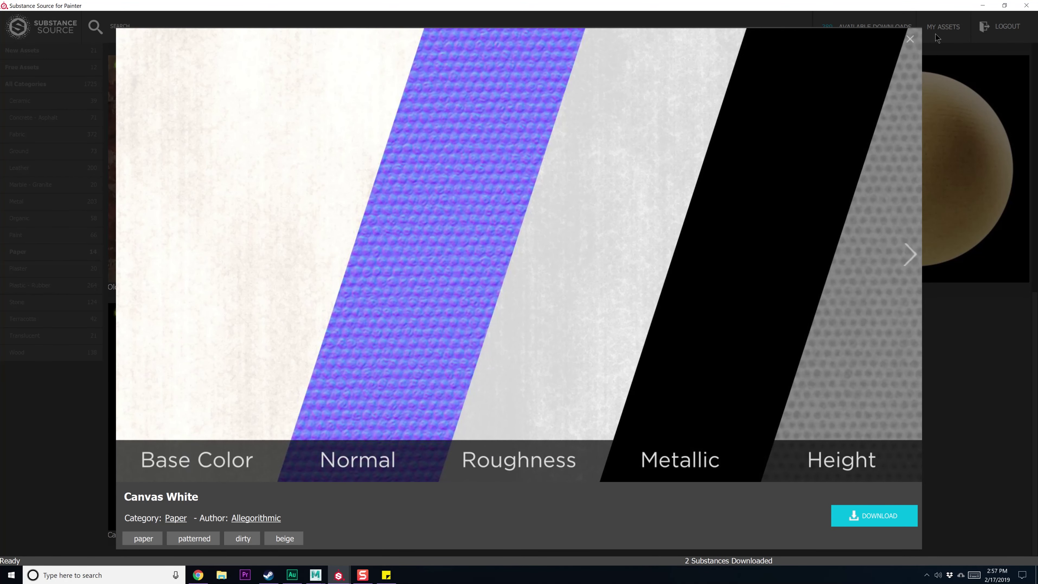
left_click(910, 40)
left_click(983, 6)
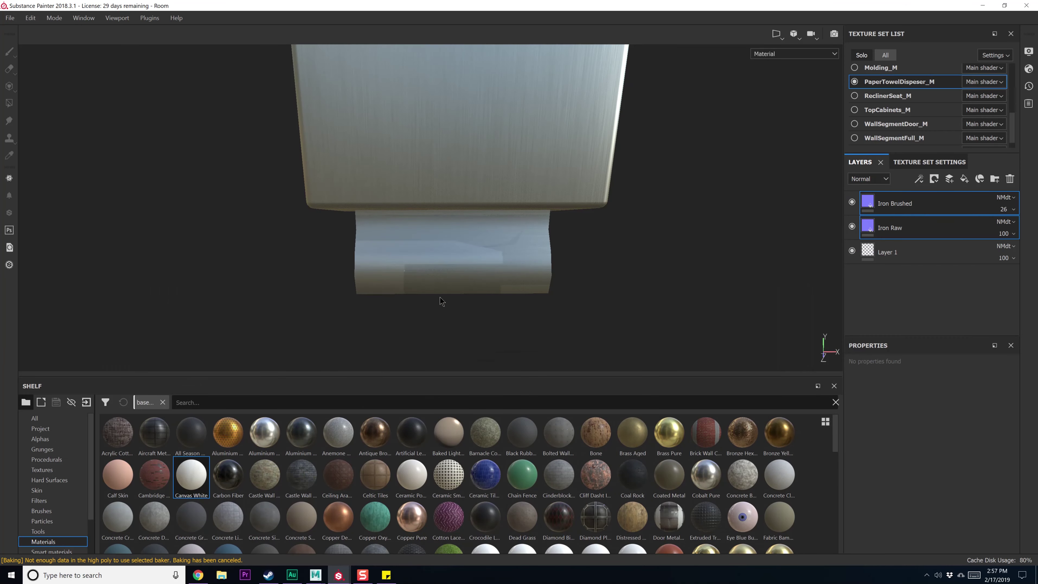
Add the Canvas White material as a layer above Iron Brushed, with the Base Color channel shown, and set its scale to 4.42
left_click_drag(190, 474, 939, 195)
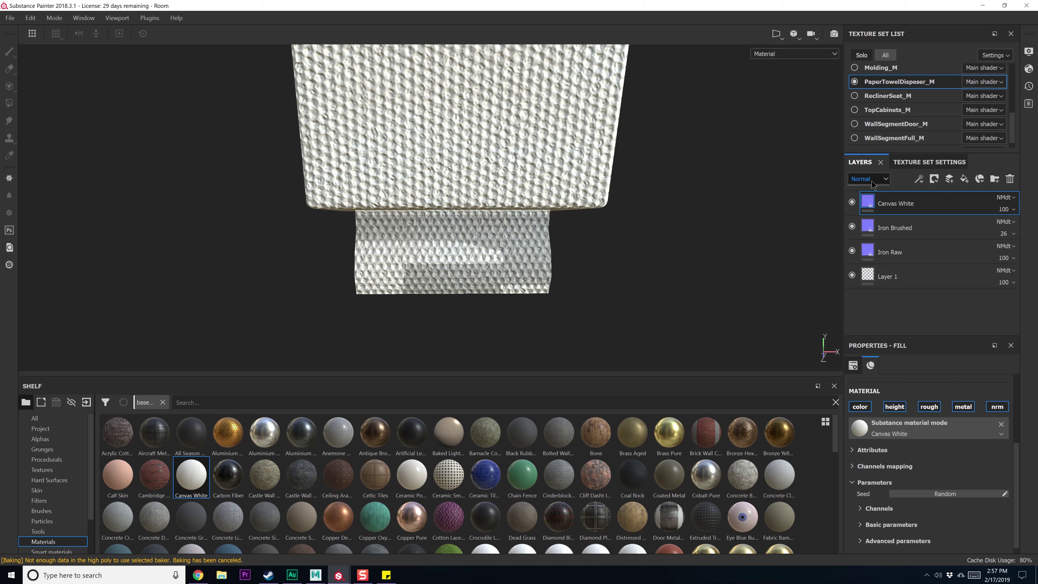
left_click(876, 179)
left_click(876, 188)
scroll(922, 433, "up", 3)
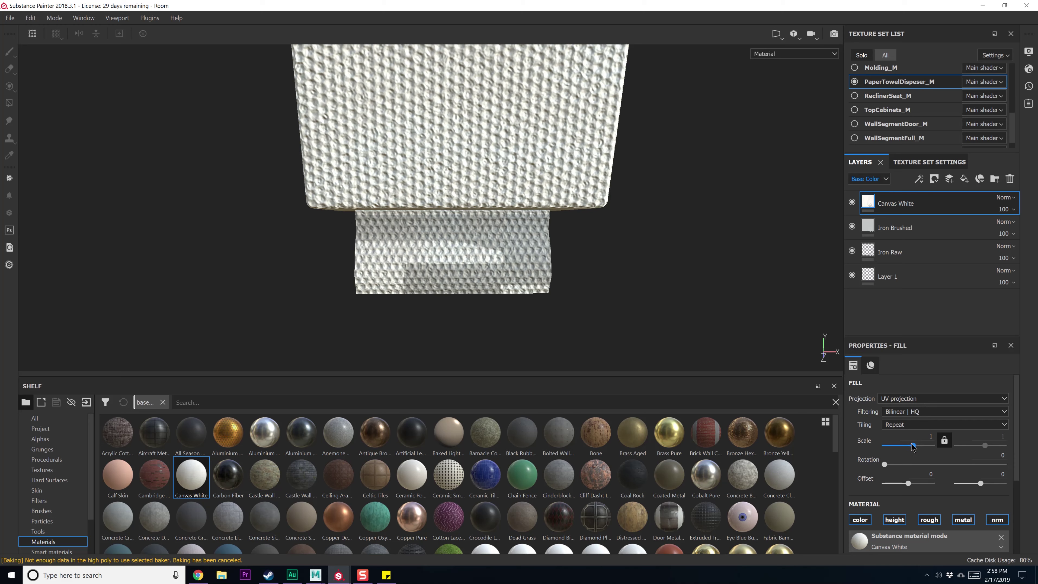
left_click_drag(912, 447, 916, 449)
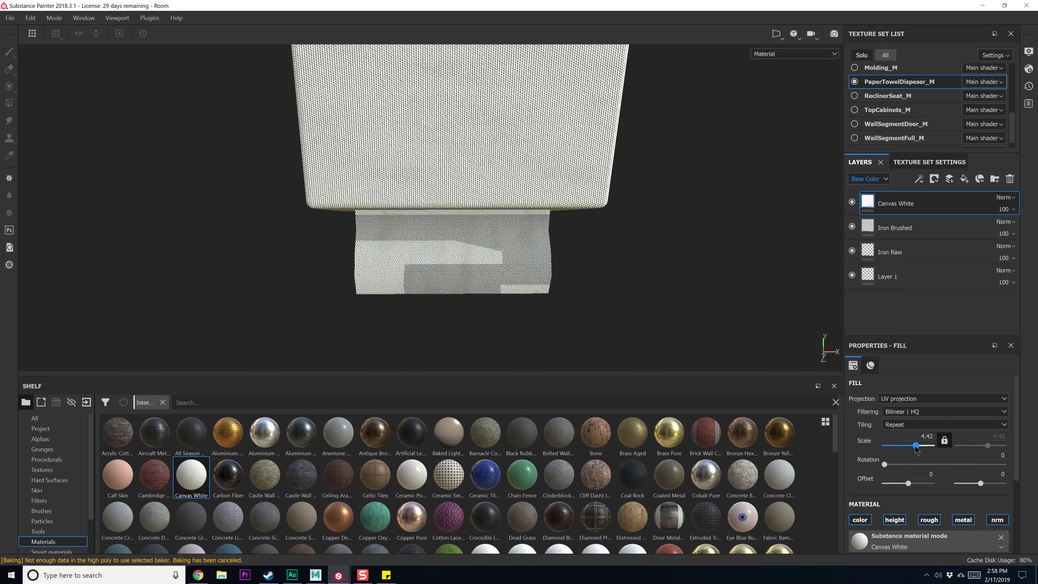
Set the Canvas White material's Normal Intensity to 0.23 and Height Range to 0
scroll(940, 481, "down", 5)
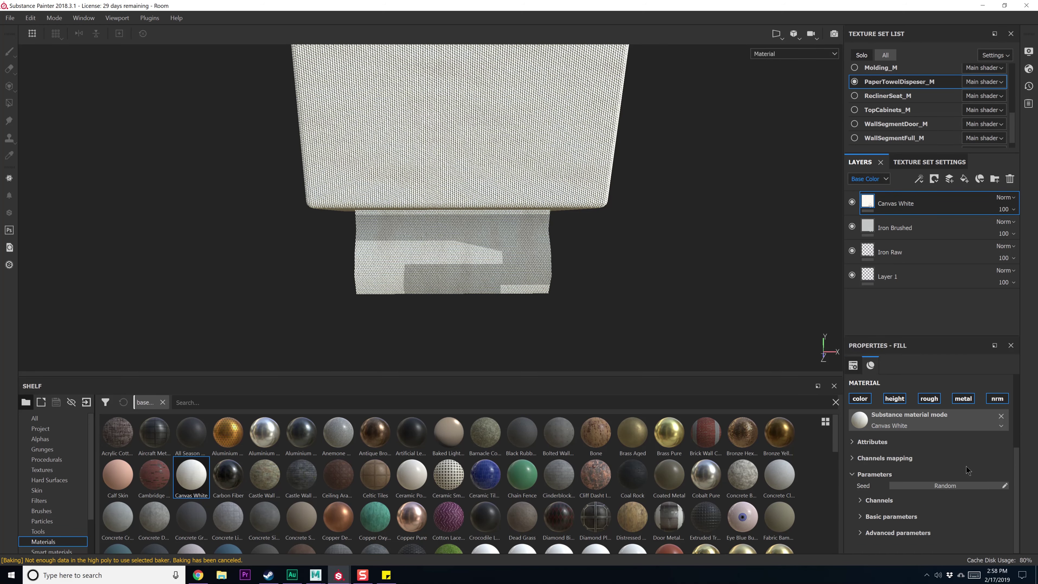
left_click(885, 528)
scroll(888, 531, "down", 3)
scroll(895, 518, "down", 3)
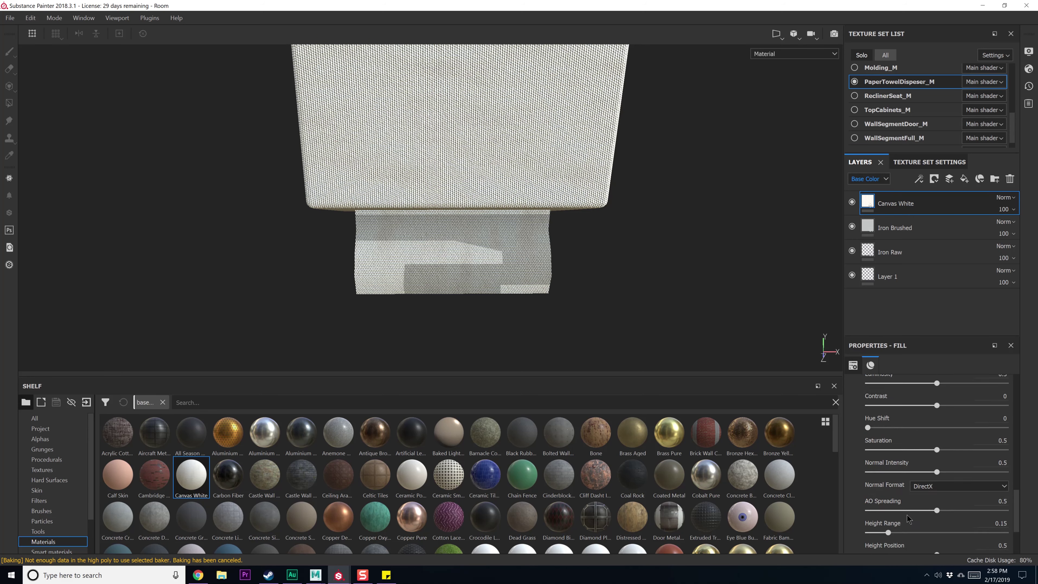
scroll(907, 518, "down", 2)
left_click(898, 451)
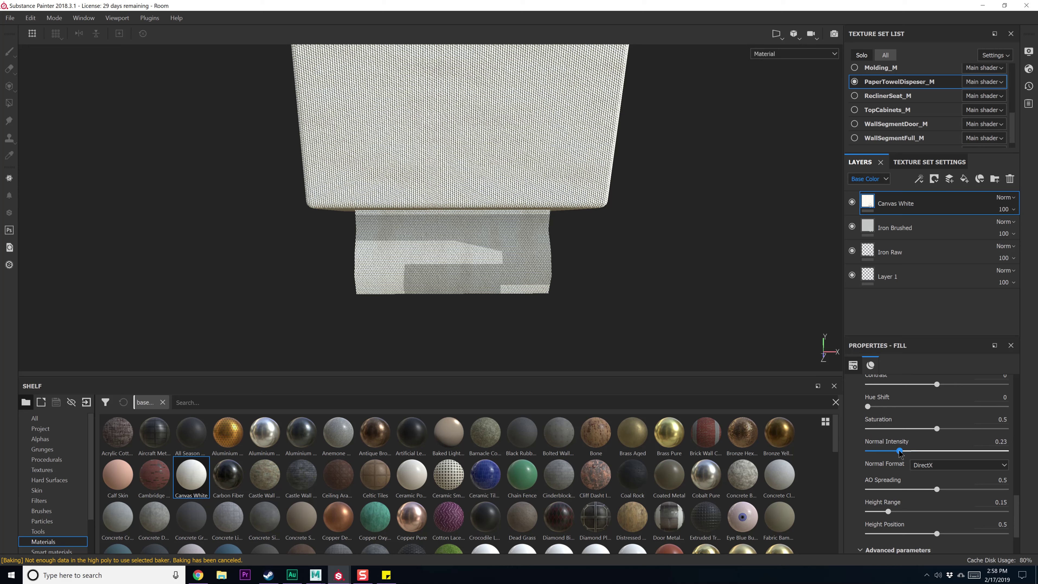
left_click(910, 514)
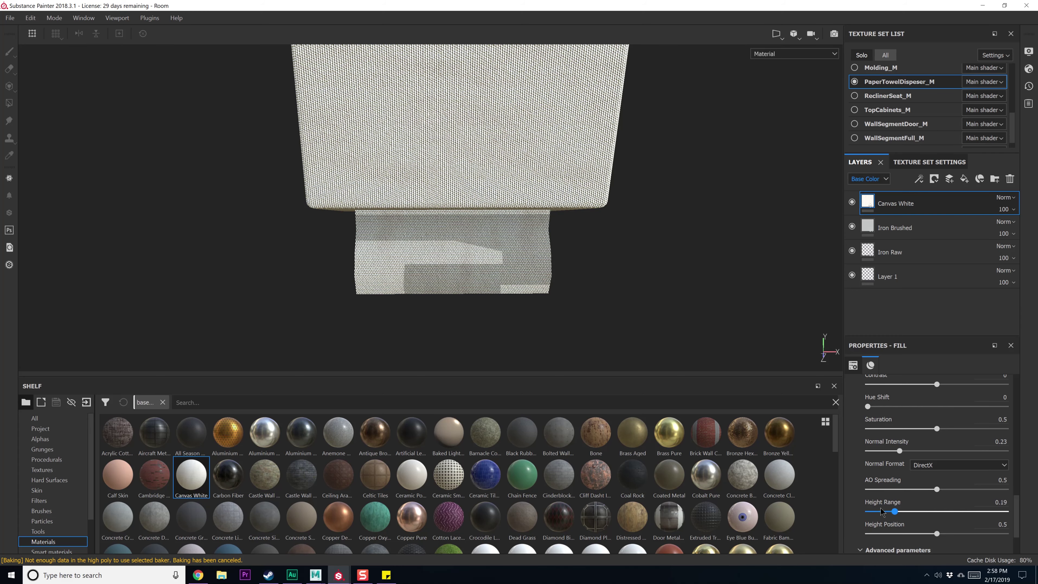
left_click_drag(881, 507, 866, 509)
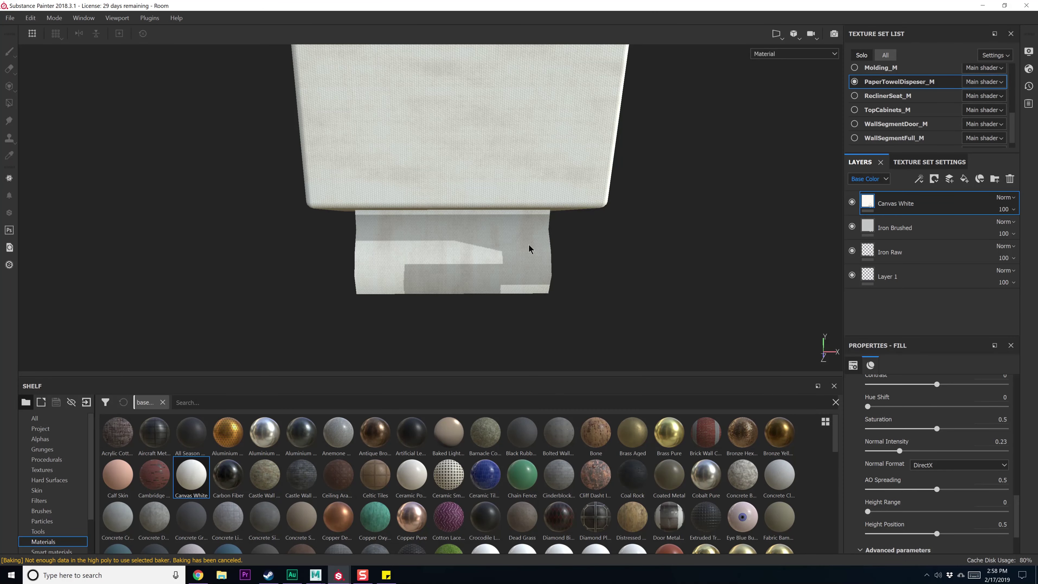
Add a black mask to the Canvas White layer and activate Polygon Fill for it
middle_click_drag(529, 245, 554, 302, "alt")
left_click_drag(554, 301, 536, 285, "alt")
right_click(950, 198)
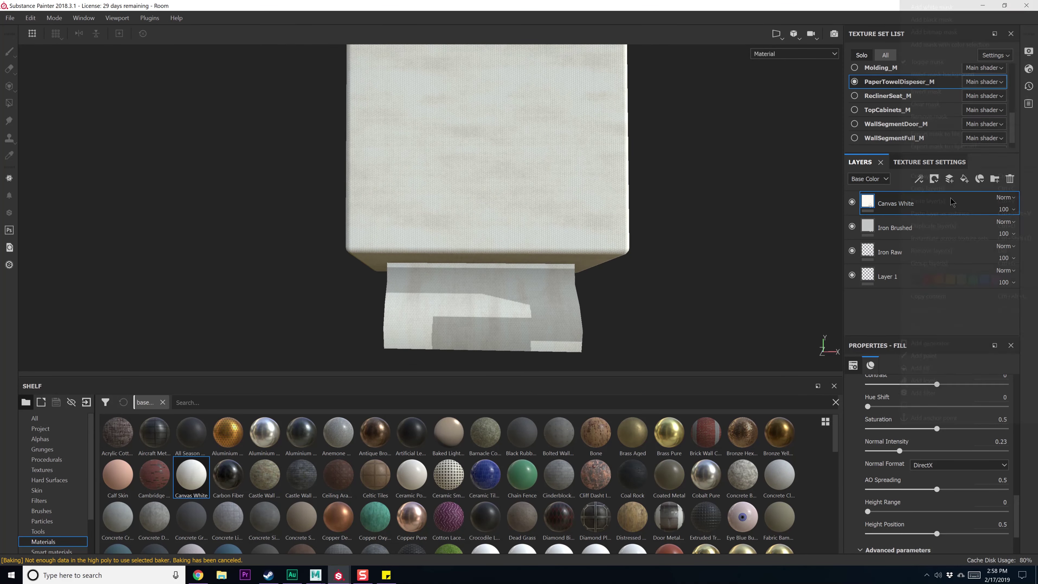
left_click(934, 20)
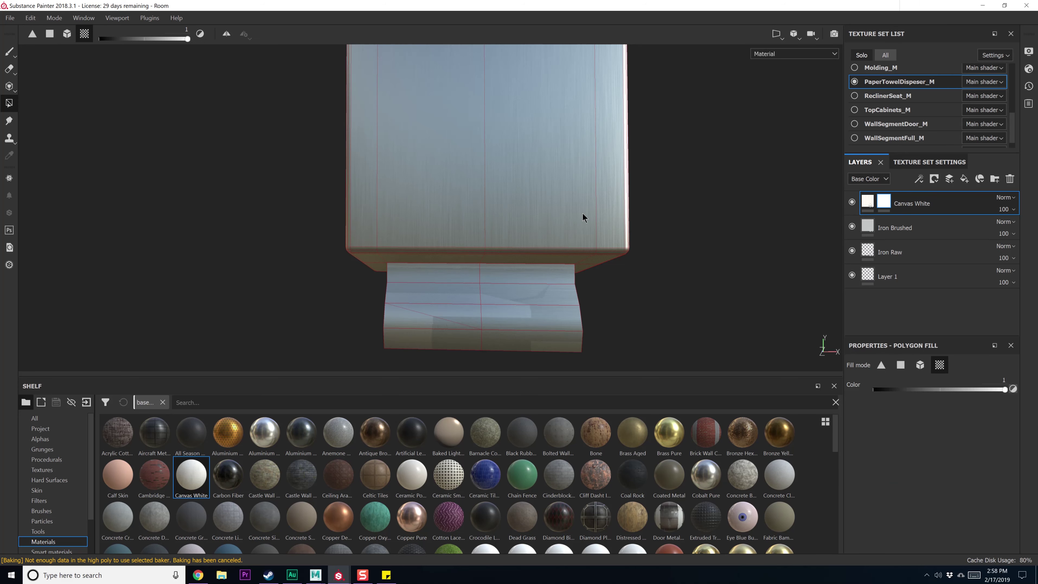
key("4")
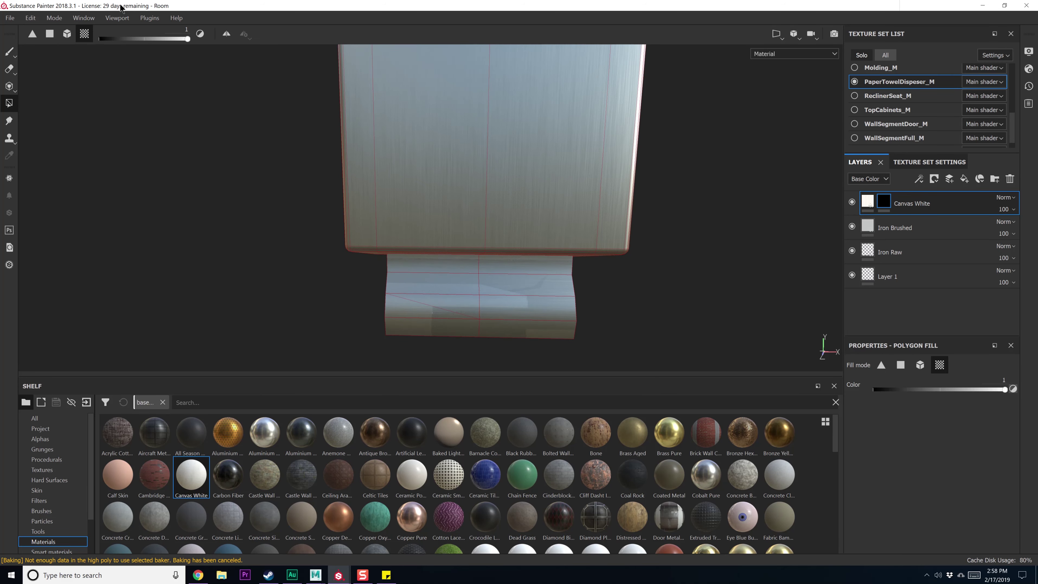
Try to reveal the paper sheet in the Canvas White mask with the mesh fill mode and undo it
left_click(67, 34)
left_click(453, 302)
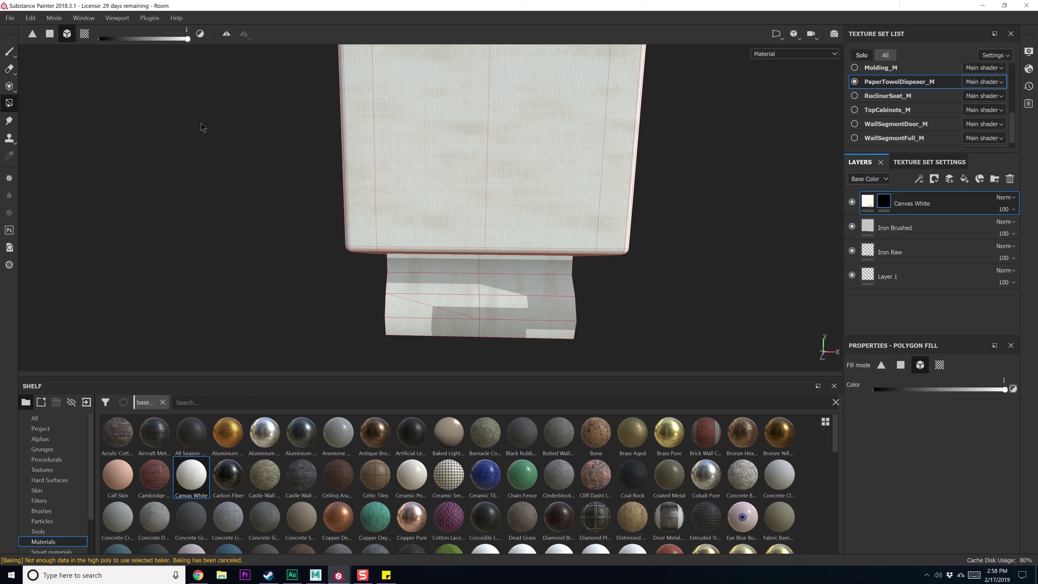
key("ctrl+z")
Fill the polygons of the paper sheet under the dispenser in the Canvas White mask, using the quad fill mode
left_click(84, 36)
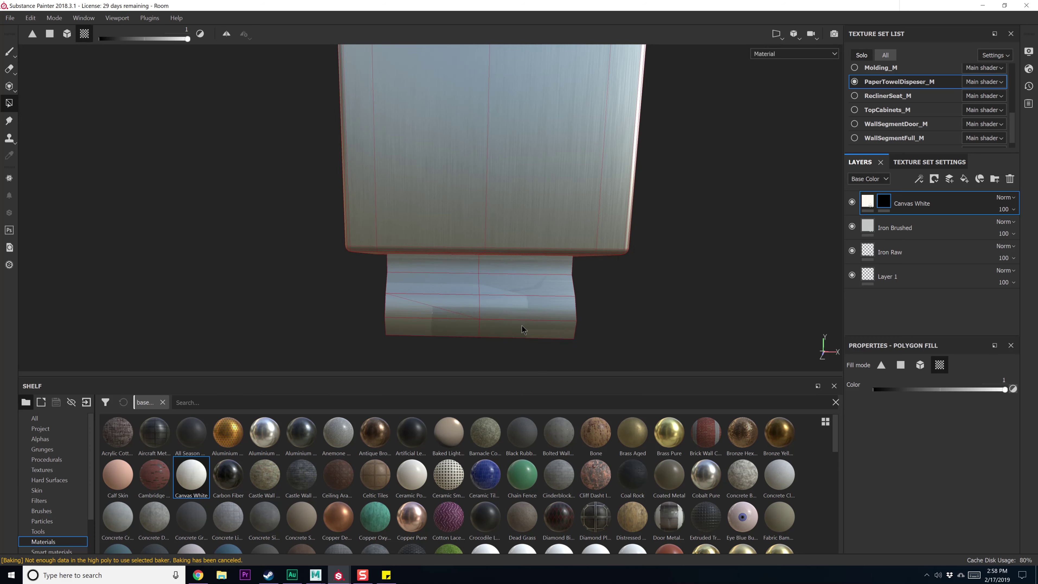
key("F2")
left_click_drag(365, 269, 534, 291)
left_click_drag(421, 287, 476, 290, "alt")
middle_click_drag(517, 284, 460, 255, "alt")
right_click_drag(459, 256, 488, 370, "alt")
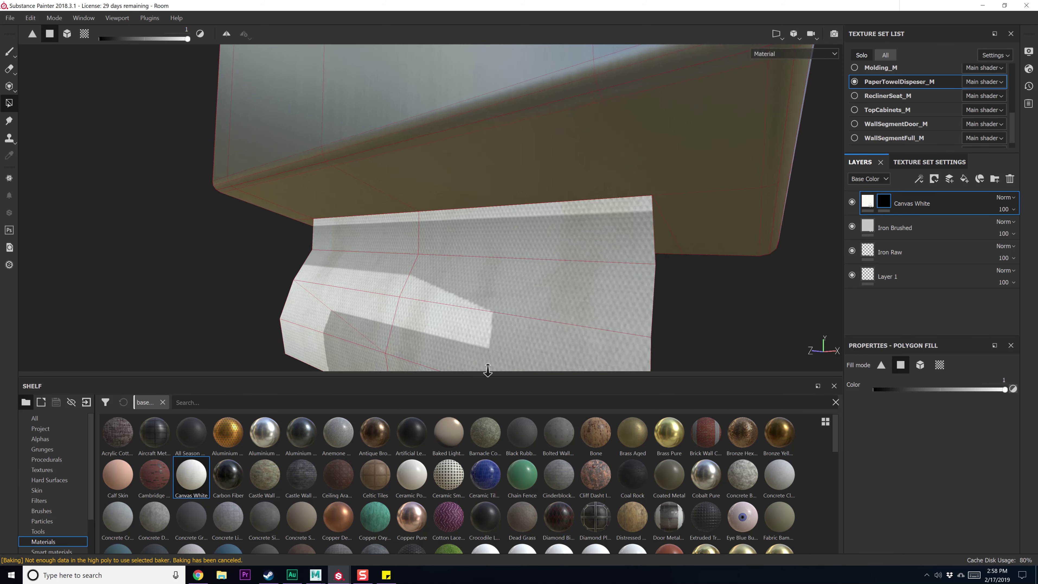
left_click_drag(488, 370, 500, 266, "alt")
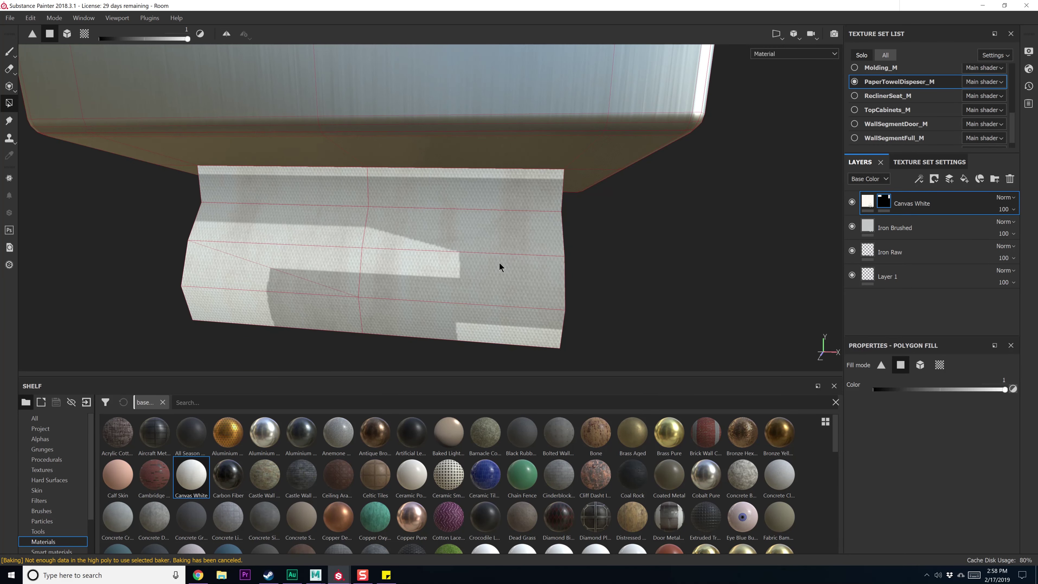
left_click_drag(526, 240, 679, 227, "alt")
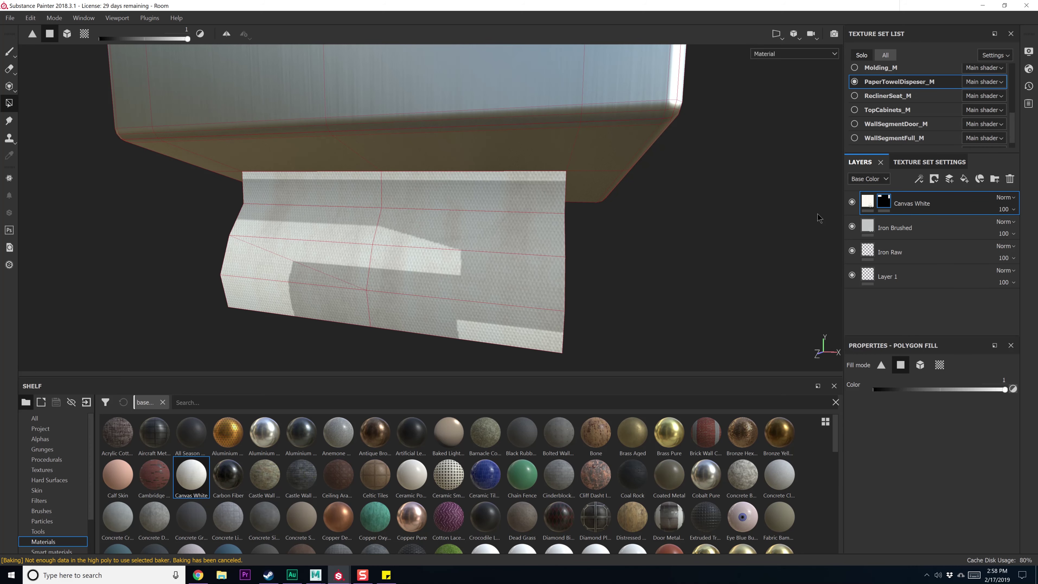
Examine the dispenser and paper sheet in the individual channel views, from Base Color to Normal+Height+Mesh, and return to the Material view
key("c")
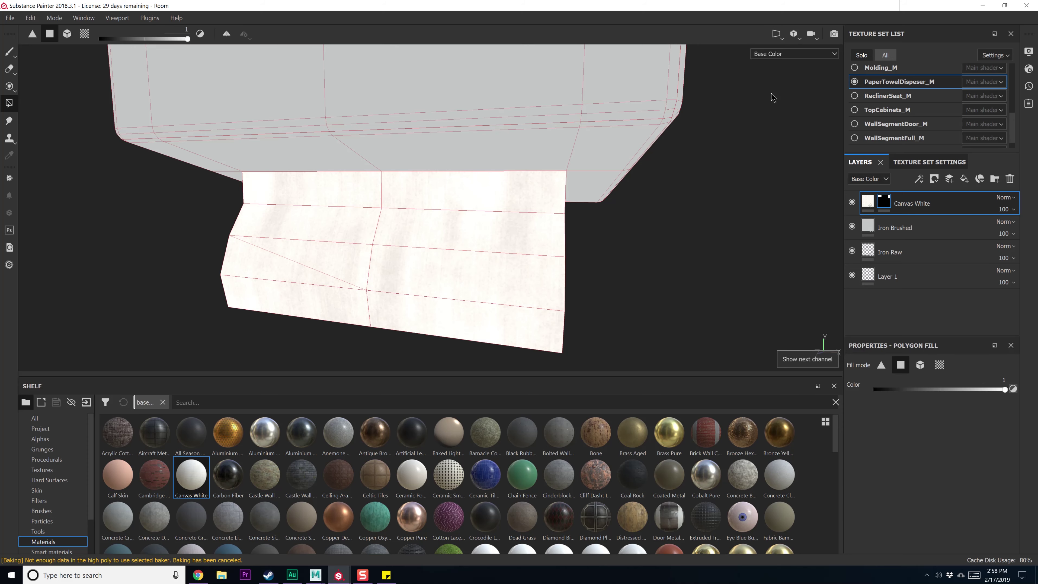
key("c")
key("c")
key("c")
key("c")
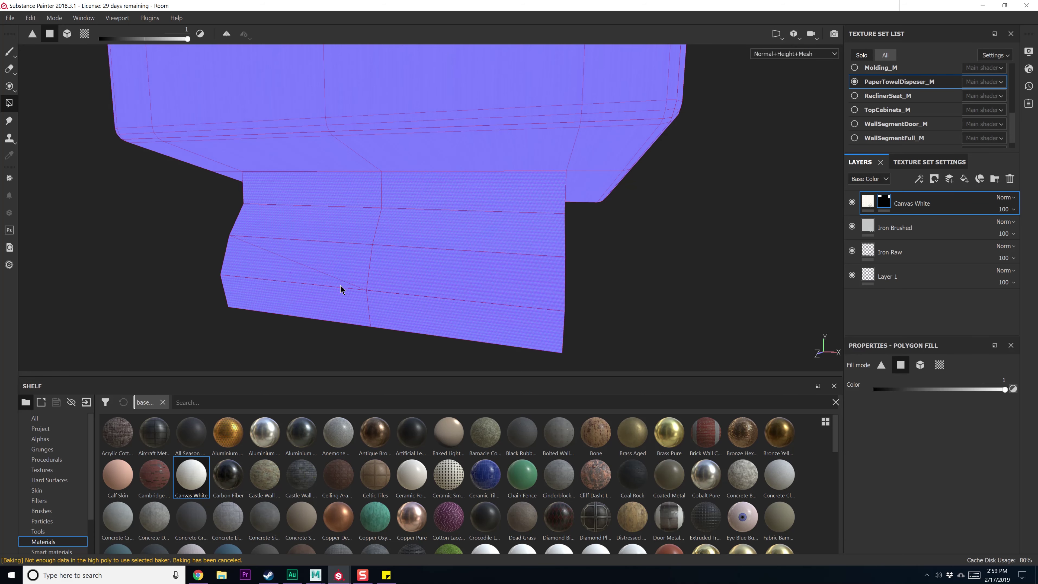
key("c")
key("c")
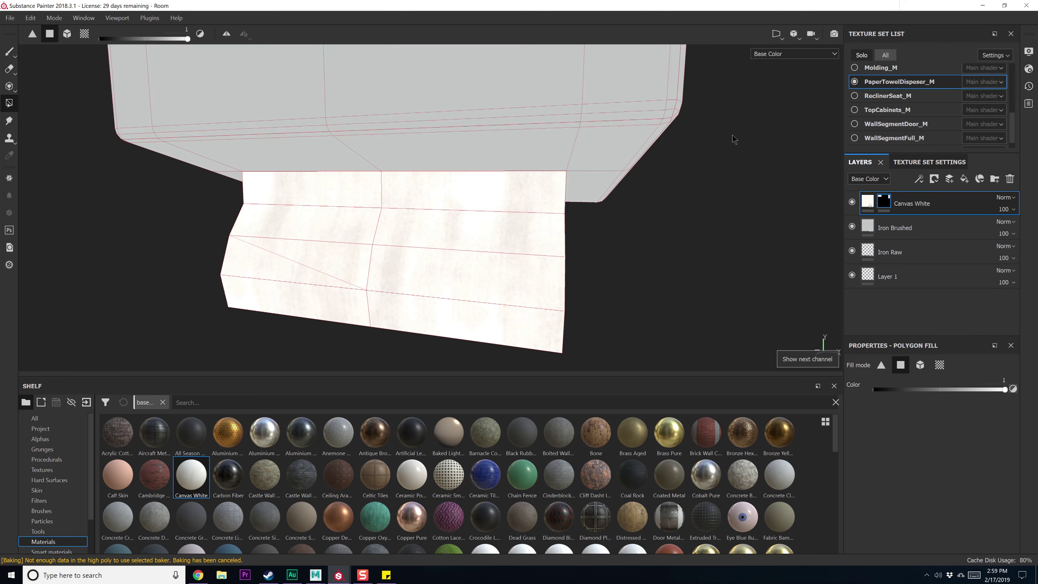
key("c")
key("c")
key("c")
left_click(775, 55)
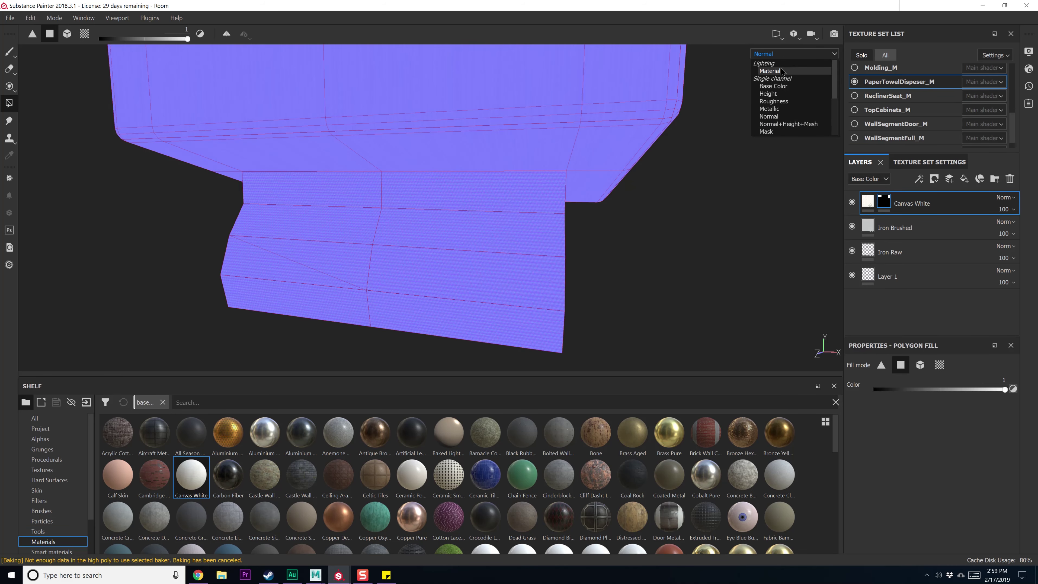
left_click(770, 71)
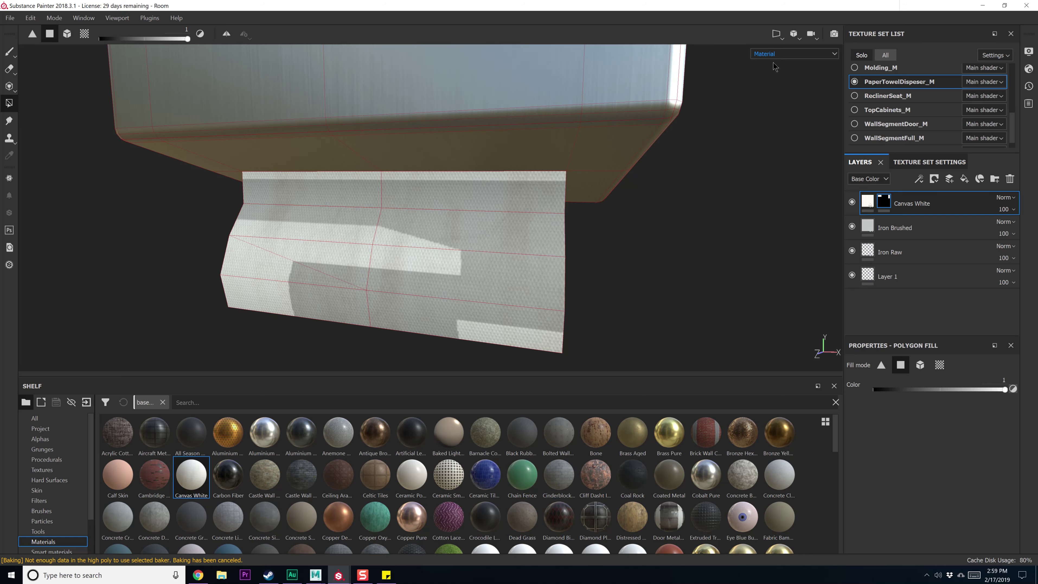
left_click(776, 56)
left_click(776, 71)
left_click_drag(756, 178, 521, 261, "alt")
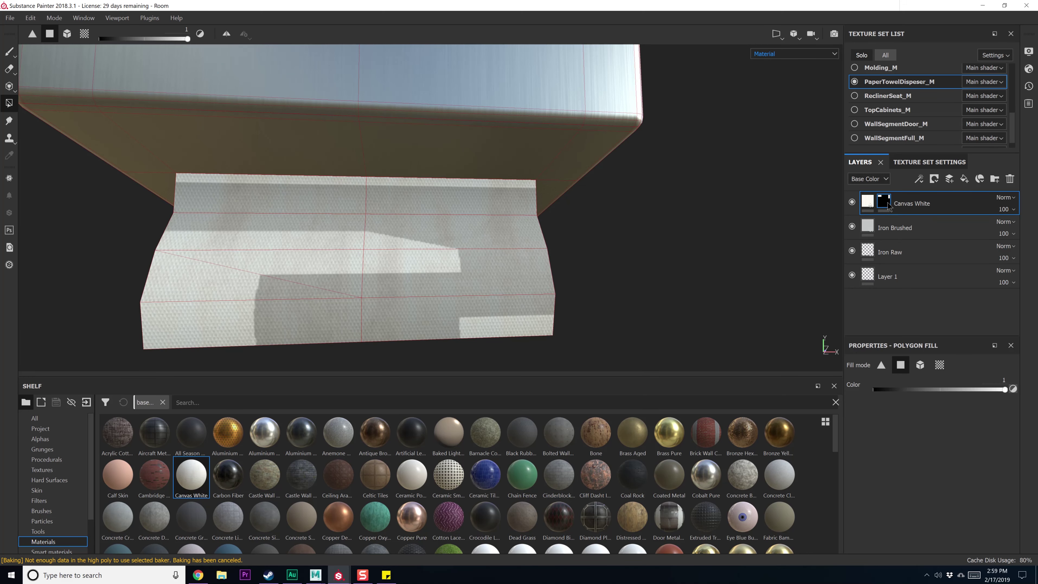
Show all texture sets, and select and isolate the TopCabinets_M set in the viewport
scroll(531, 285, "down", 3)
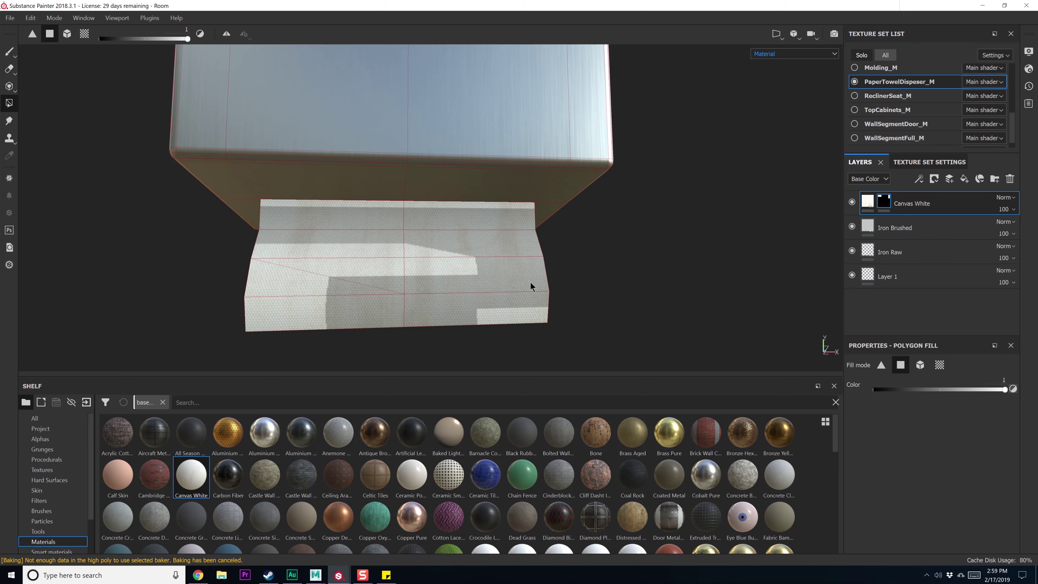
scroll(531, 285, "down", 6)
middle_click_drag(569, 218, 566, 262, "alt")
left_click_drag(566, 262, 448, 283, "alt")
left_click(861, 55)
left_click_drag(538, 273, 465, 245, "alt")
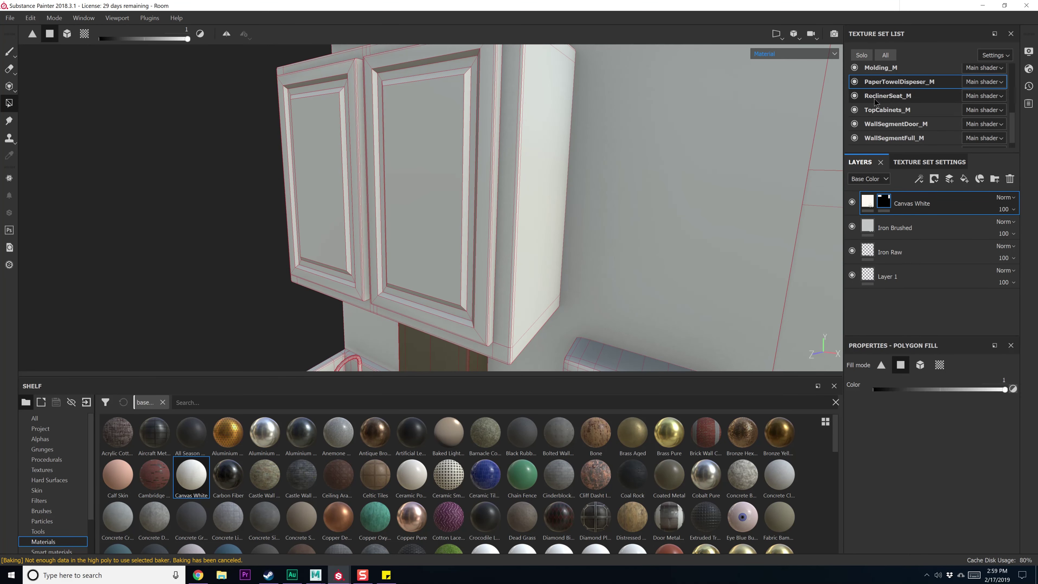
left_click(909, 108)
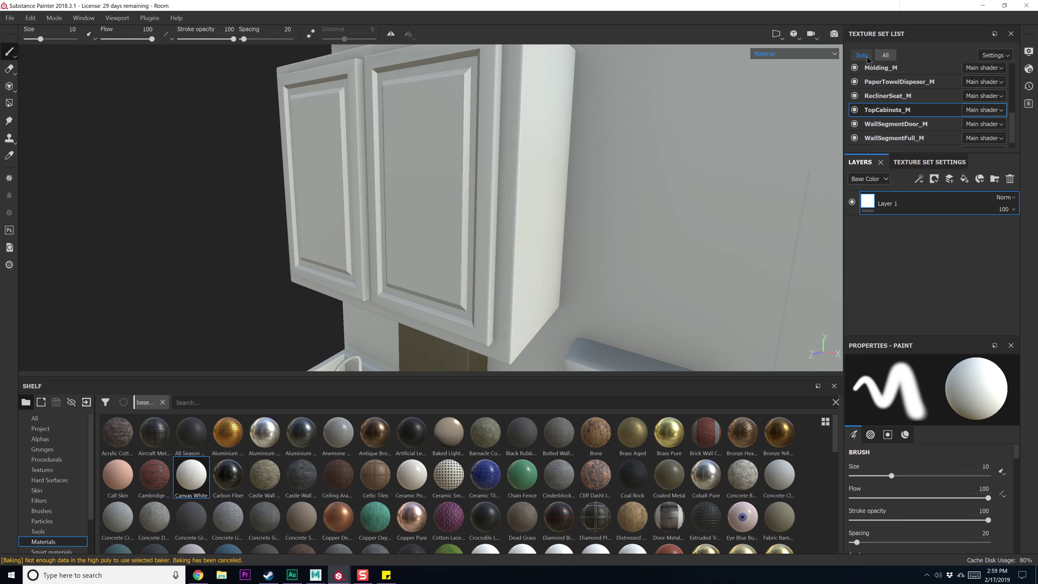
left_click(866, 56)
middle_click_drag(565, 148, 544, 169, "alt")
left_click_drag(502, 199, 508, 202, "alt")
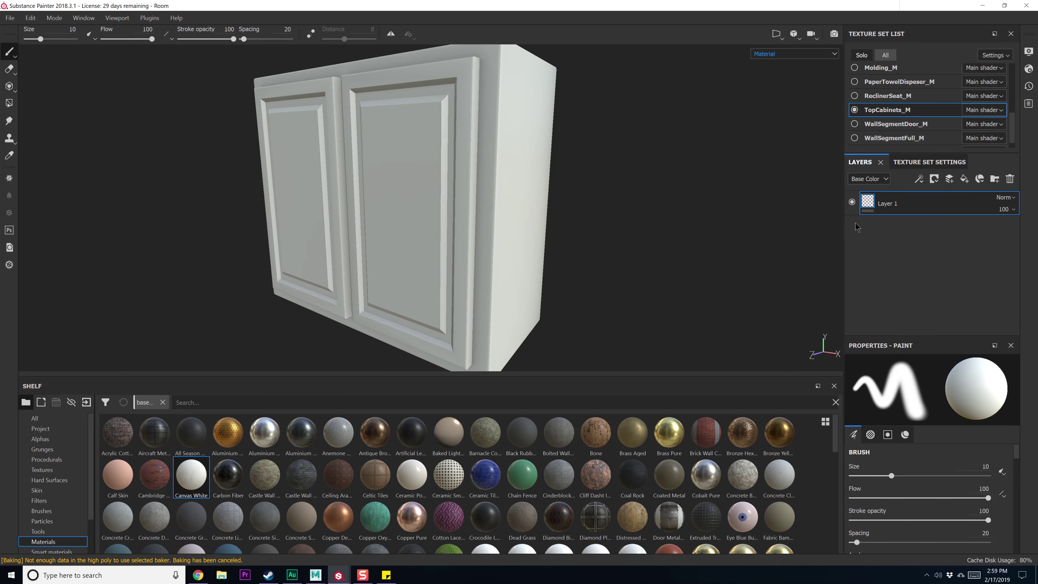
Search the material shelf for "wood" and try Paldao Wood on the top cabinets, undoing the application
left_click(199, 401)
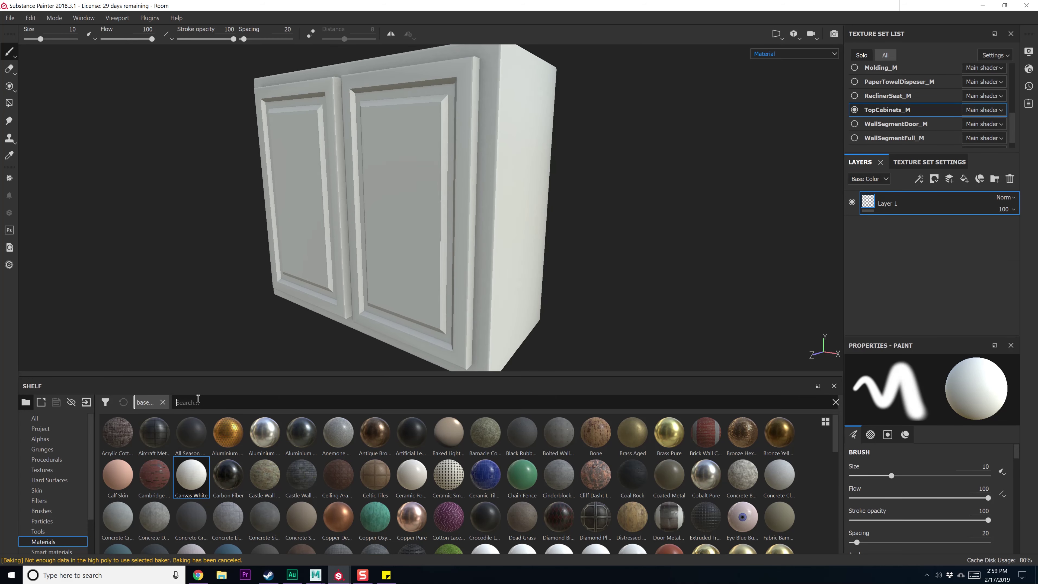
type("wood")
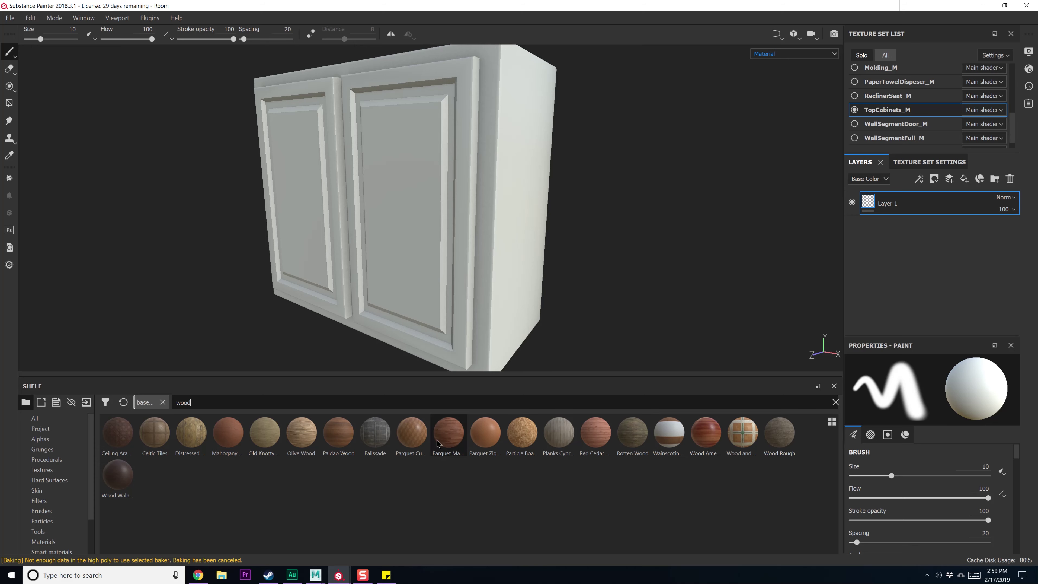
left_click_drag(340, 448, 402, 286)
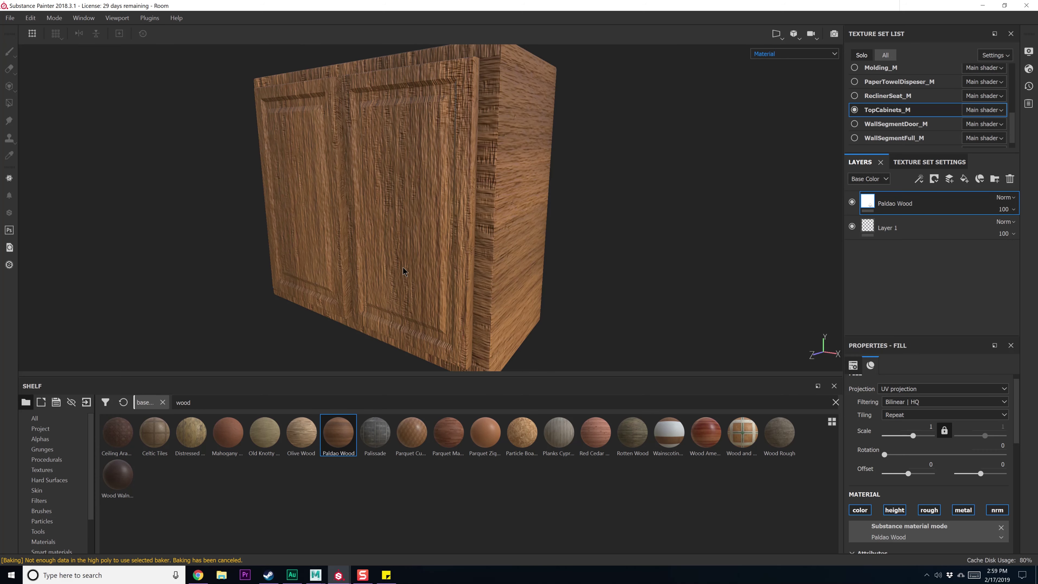
key("ctrl+z")
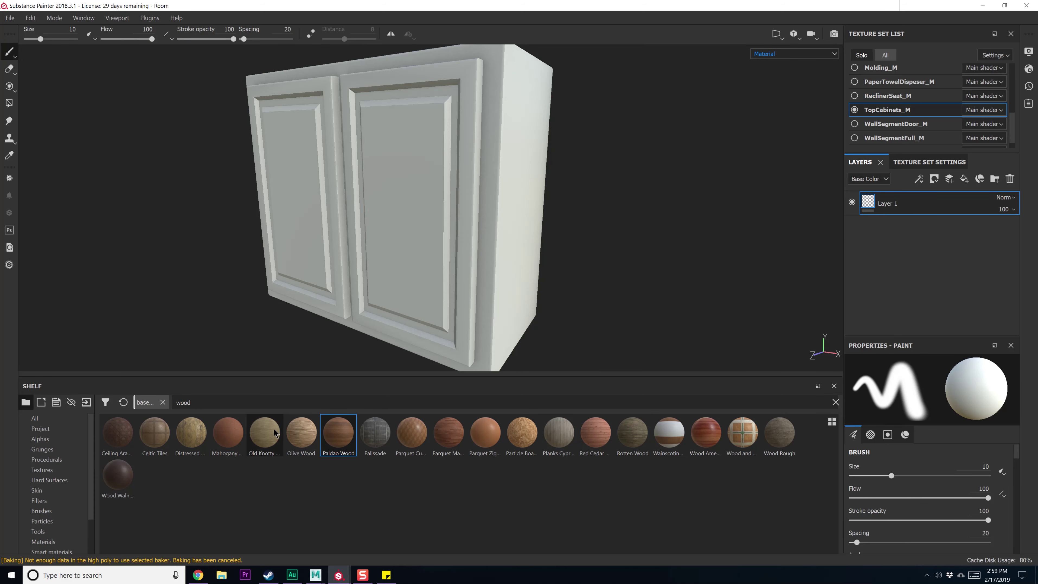
Apply the Mahogany Wood material to the top cabinets and set its scale to 1.17
left_click_drag(228, 433, 532, 252)
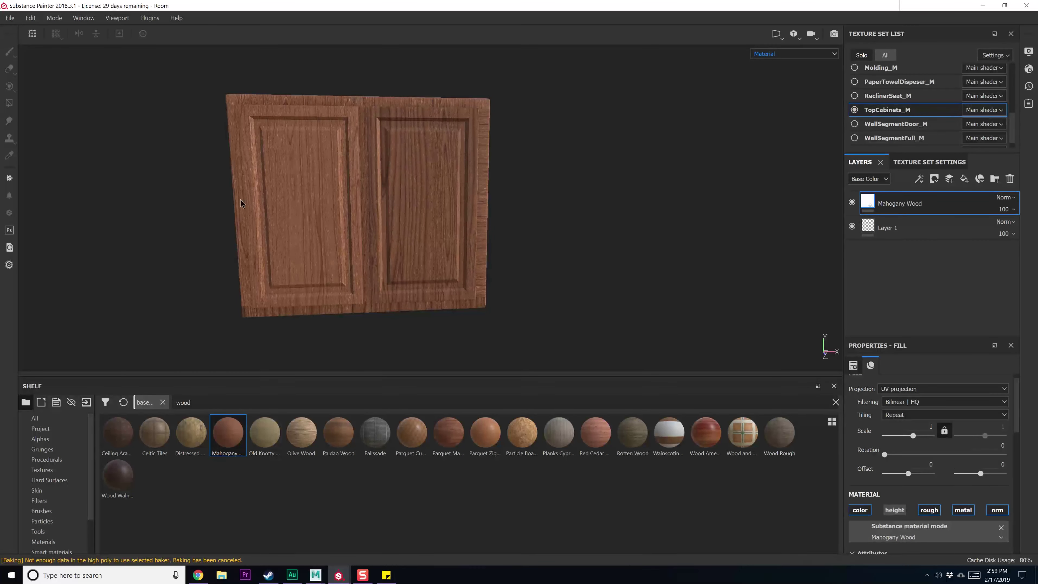
left_click_drag(436, 223, 400, 251, "alt")
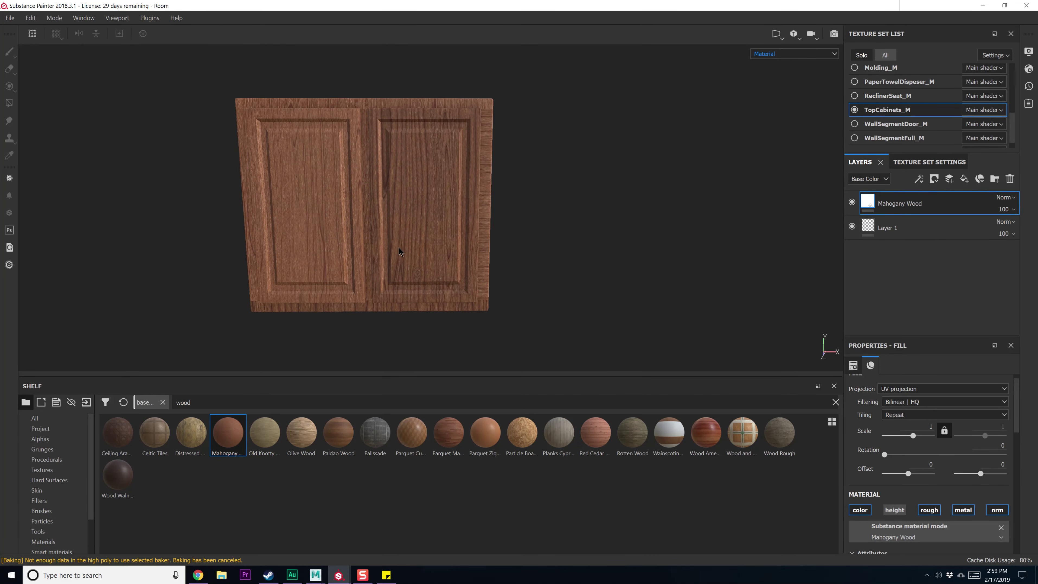
left_click(915, 435)
left_click_drag(914, 437, 912, 438)
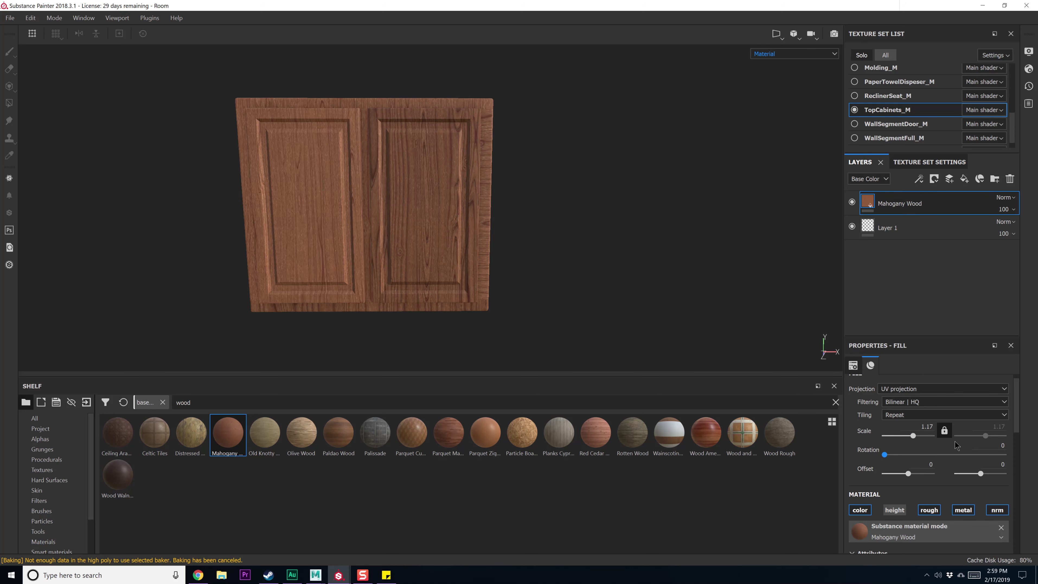
scroll(940, 474, "down", 1)
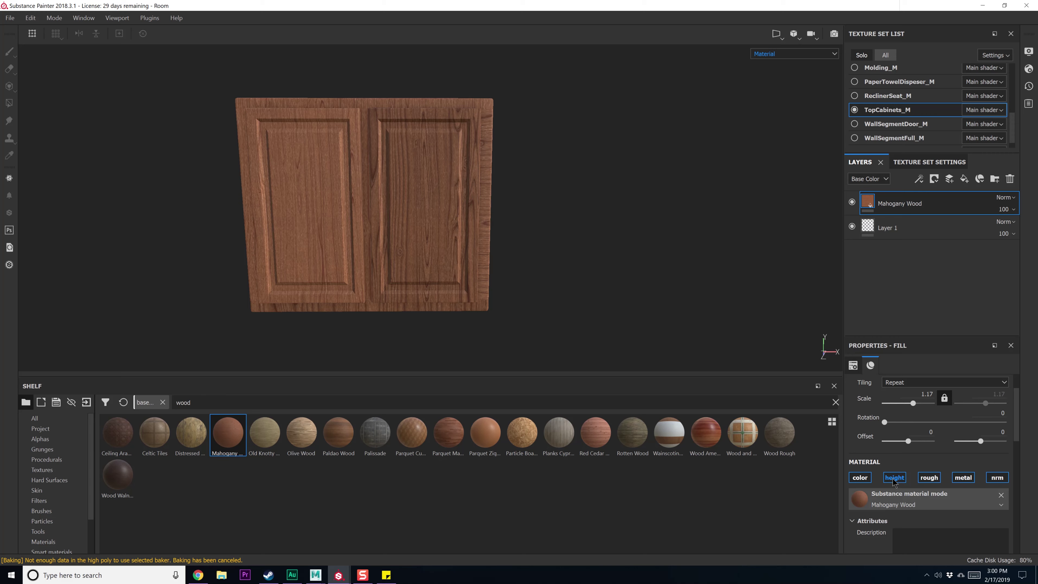
Try the Ceruse and Matte Varnish finish types on the cabinets' Mahogany Wood fill
scroll(911, 450, "down", 8)
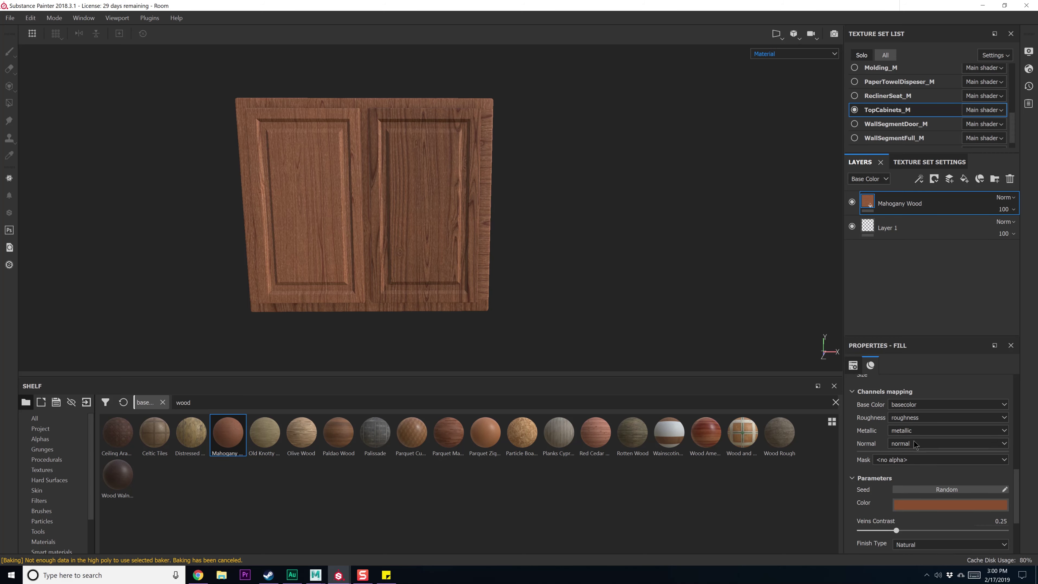
left_click(921, 409)
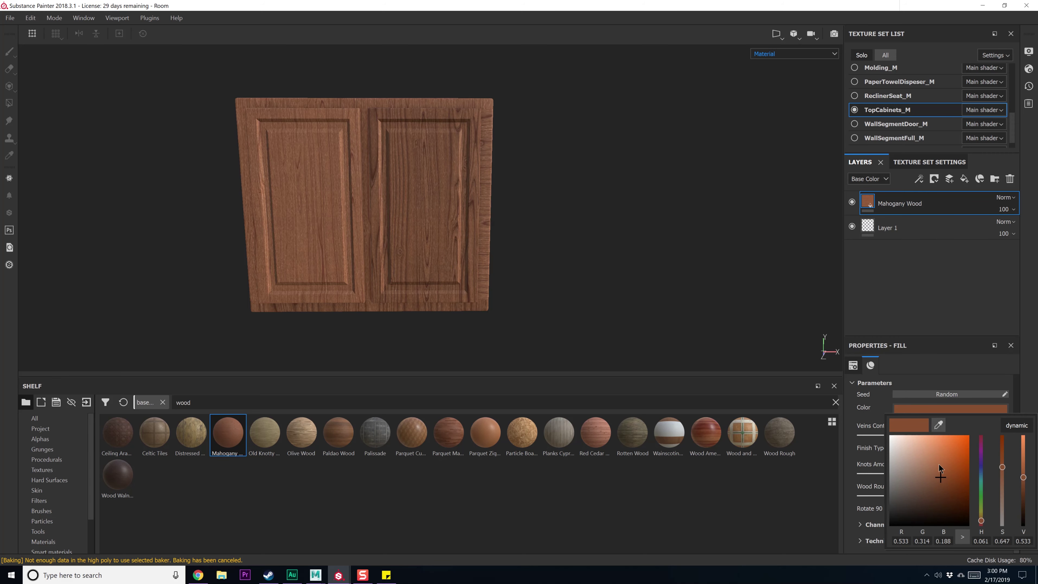
left_click(933, 385)
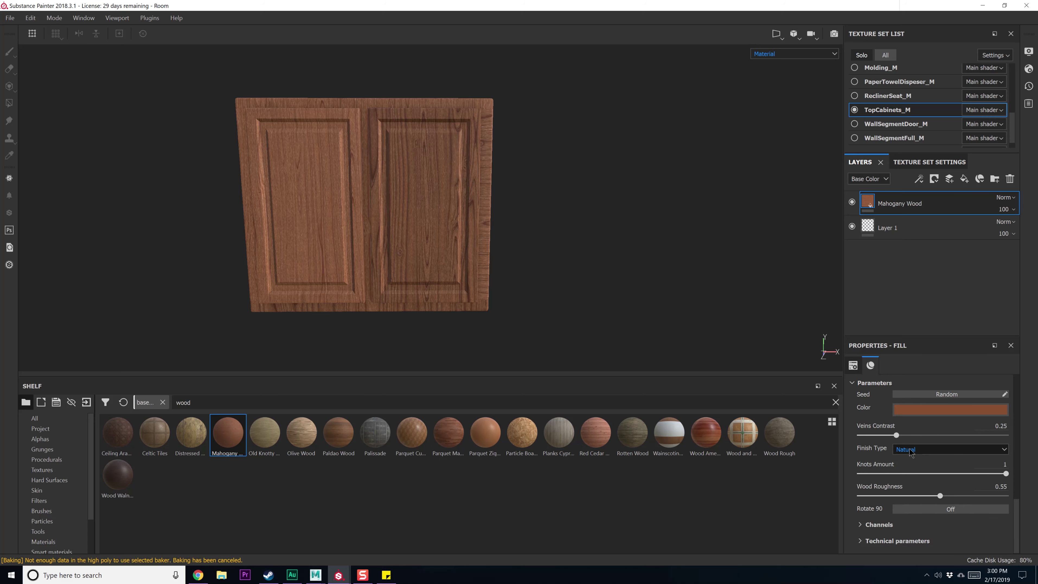
left_click(920, 454)
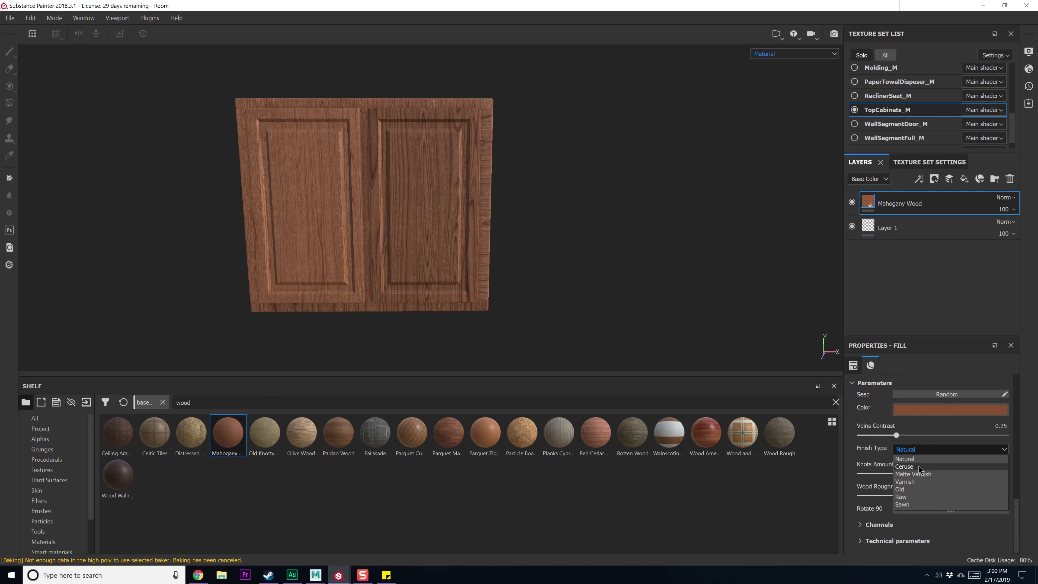
left_click(919, 465)
scroll(513, 223, "up", 5)
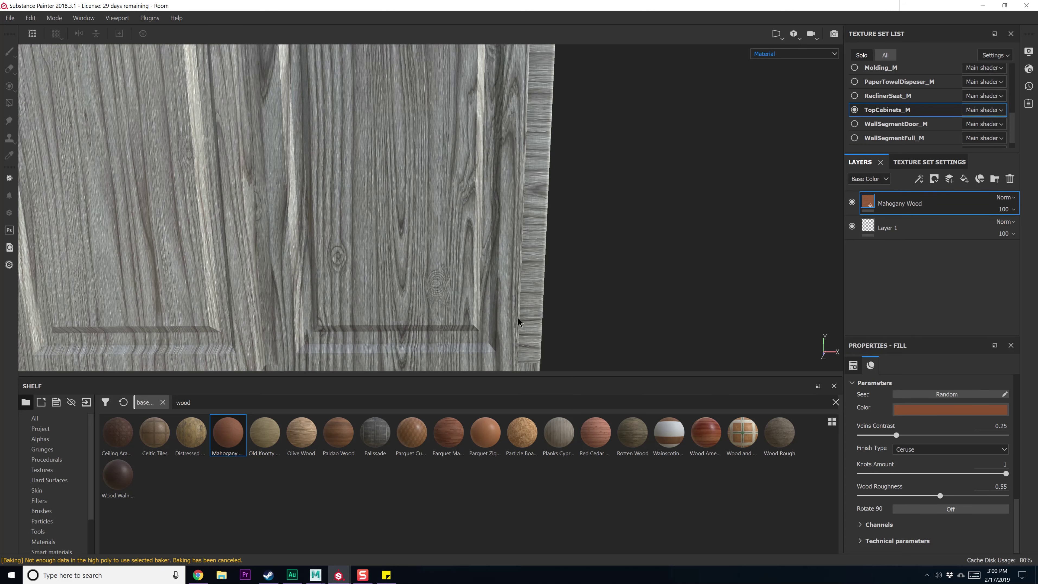
left_click(952, 449)
left_click(911, 458)
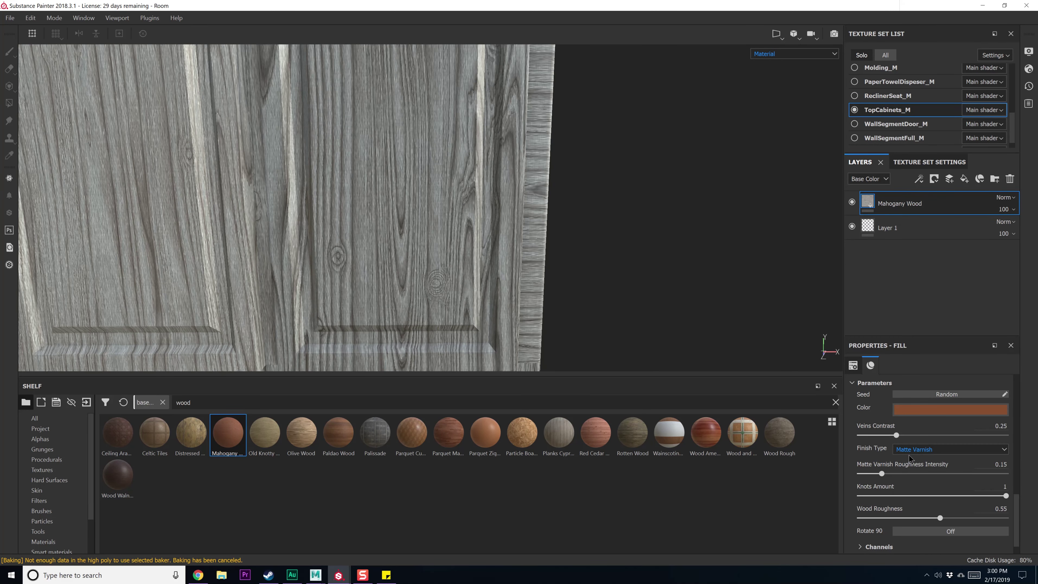
left_click_drag(437, 282, 410, 245, "alt")
Try the Varnish, Raw and Sawn finish types on the cabinets' Mahogany Wood fill for comparison
left_click(940, 449)
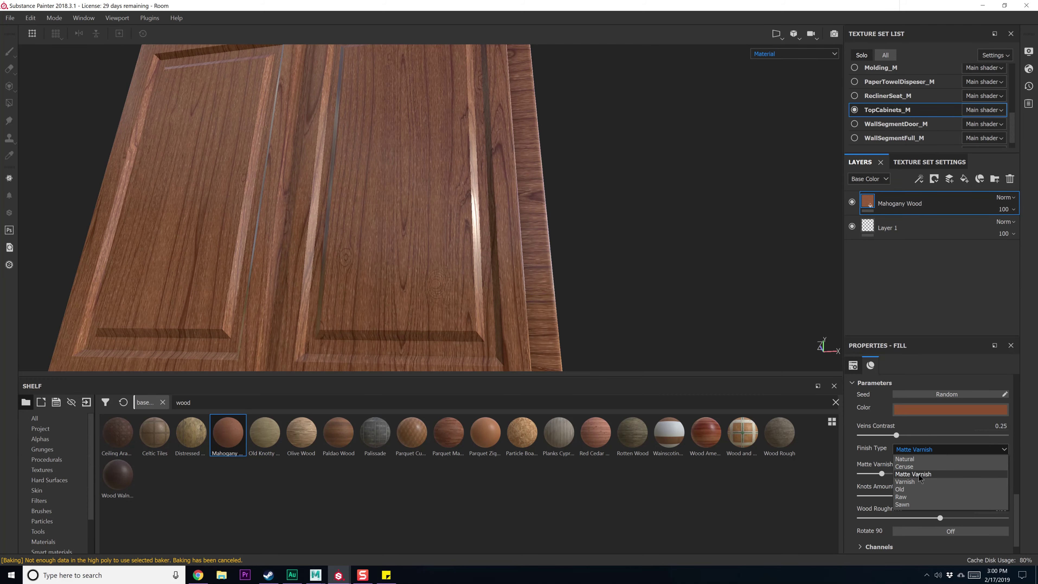
left_click(911, 481)
left_click_drag(654, 278, 613, 282, "alt")
left_click(912, 449)
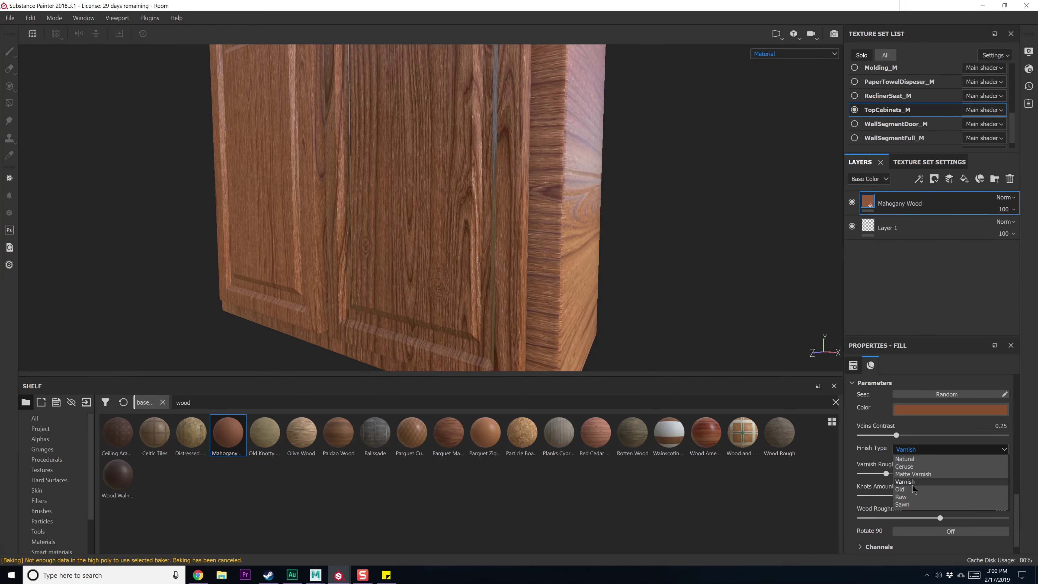
left_click(902, 497)
left_click(905, 450)
left_click(902, 504)
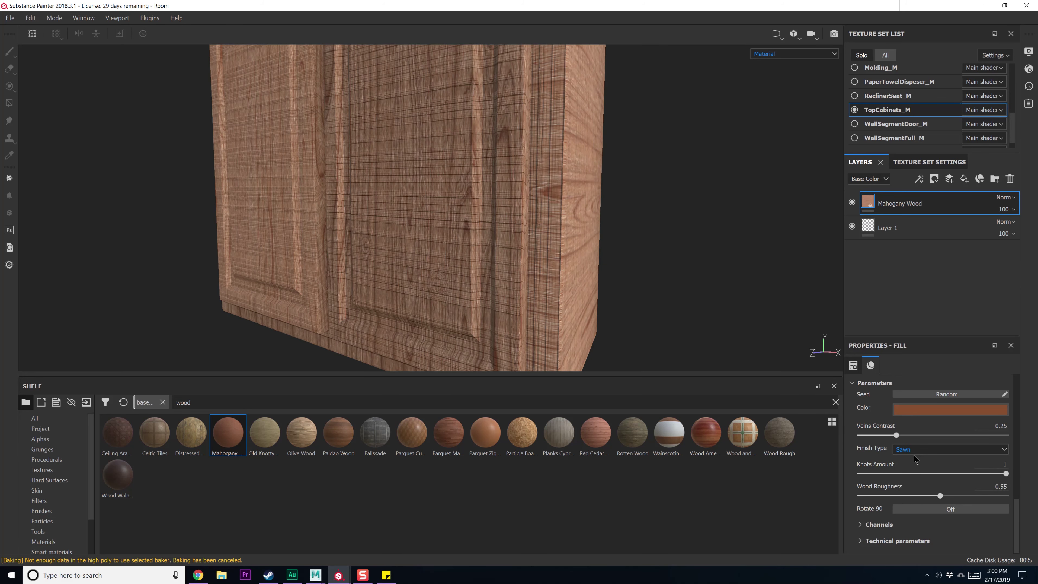
left_click(905, 449)
left_click(905, 481)
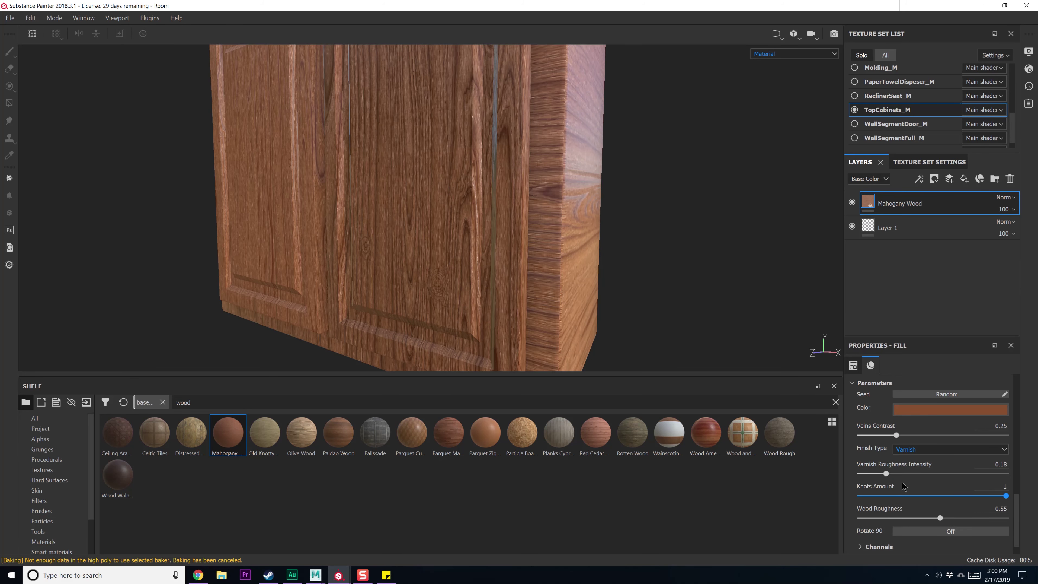
Set the finish type of the cabinets' Mahogany Wood fill to Matte Varnish
left_click(906, 450)
left_click(907, 467)
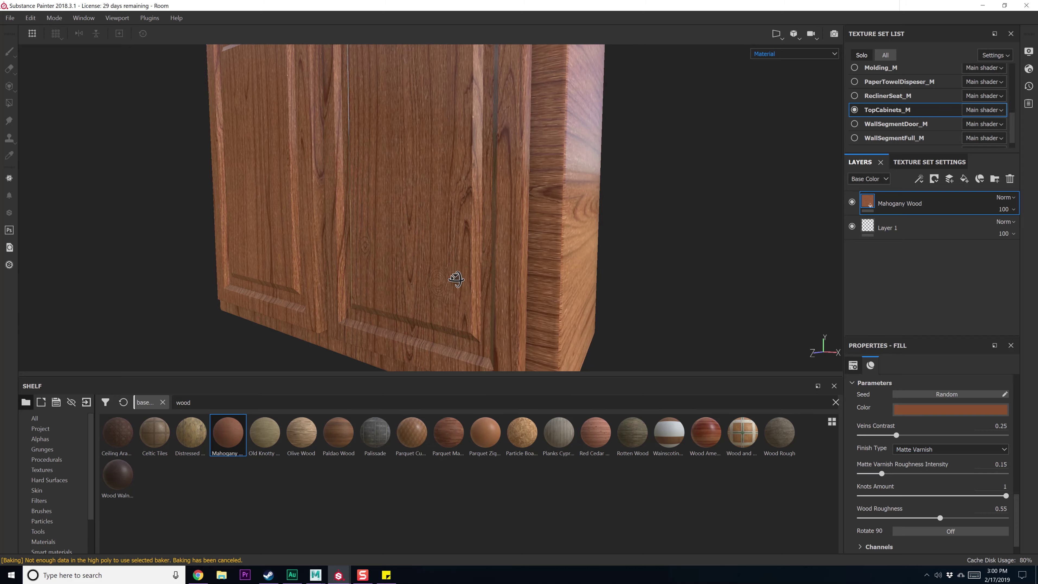
left_click_drag(454, 285, 495, 283, "alt")
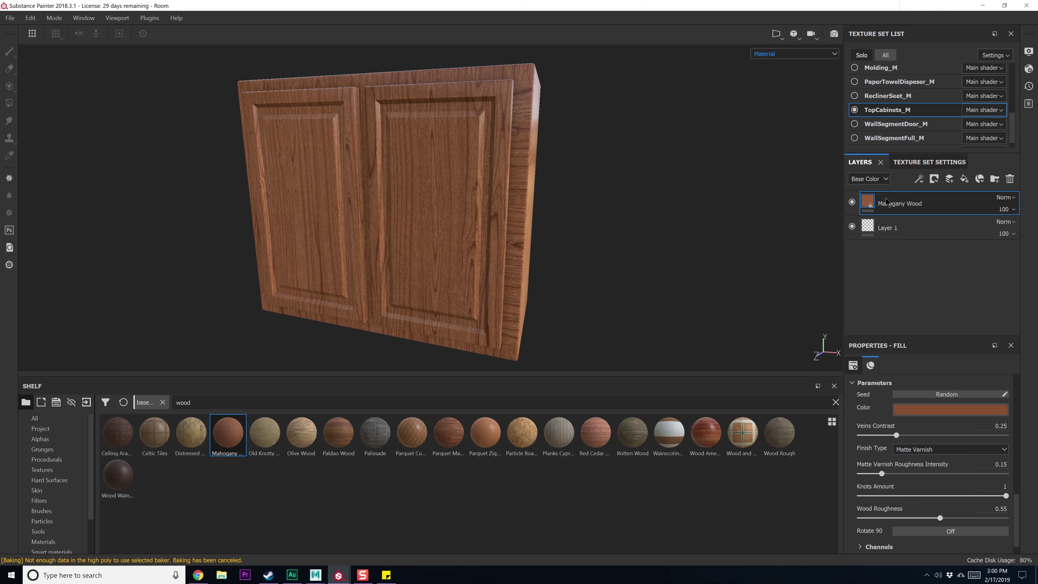
Show all texture sets again to view the top cabinets within the whole room
left_click(869, 57)
left_click_drag(630, 200, 572, 234, "alt")
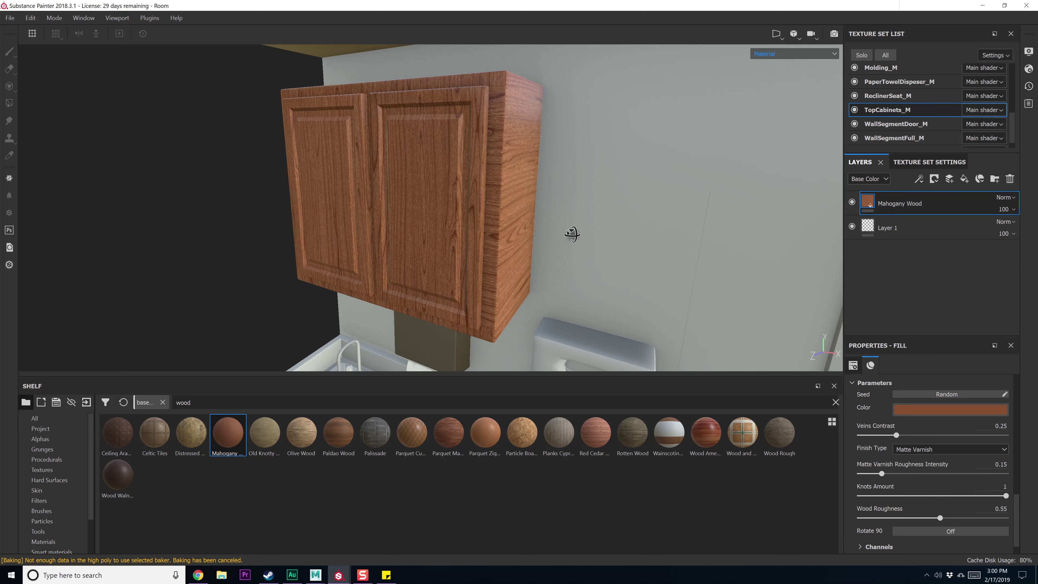
middle_click_drag(572, 235, 498, 175, "alt")
left_click_drag(497, 177, 527, 250, "alt")
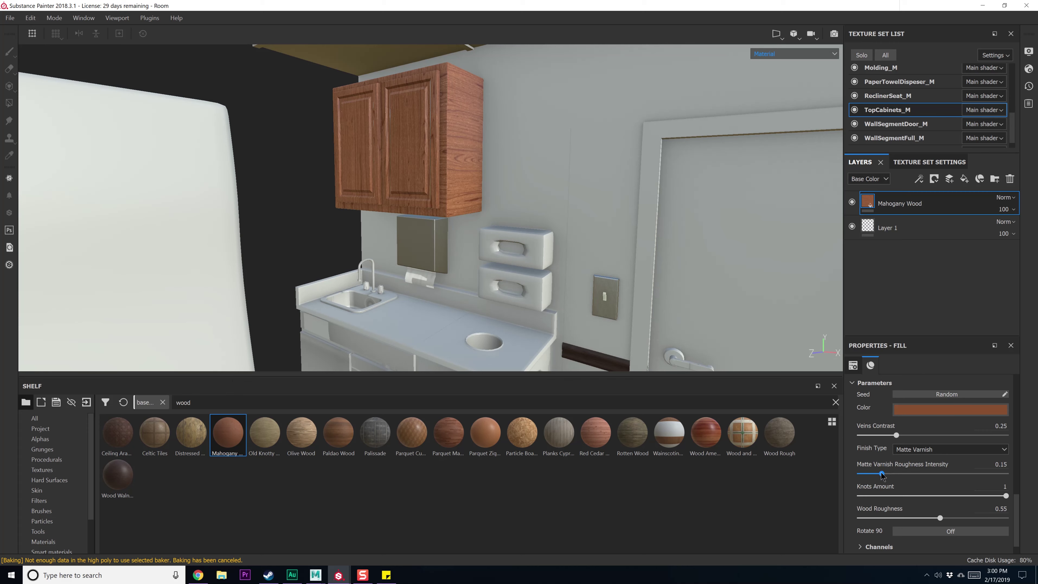
Set the Mahogany Wood's Matte Varnish Roughness Intensity to 0.27 and its Veins Contrast to 0.12
left_click_drag(881, 473, 888, 473)
left_click_drag(897, 435, 945, 437)
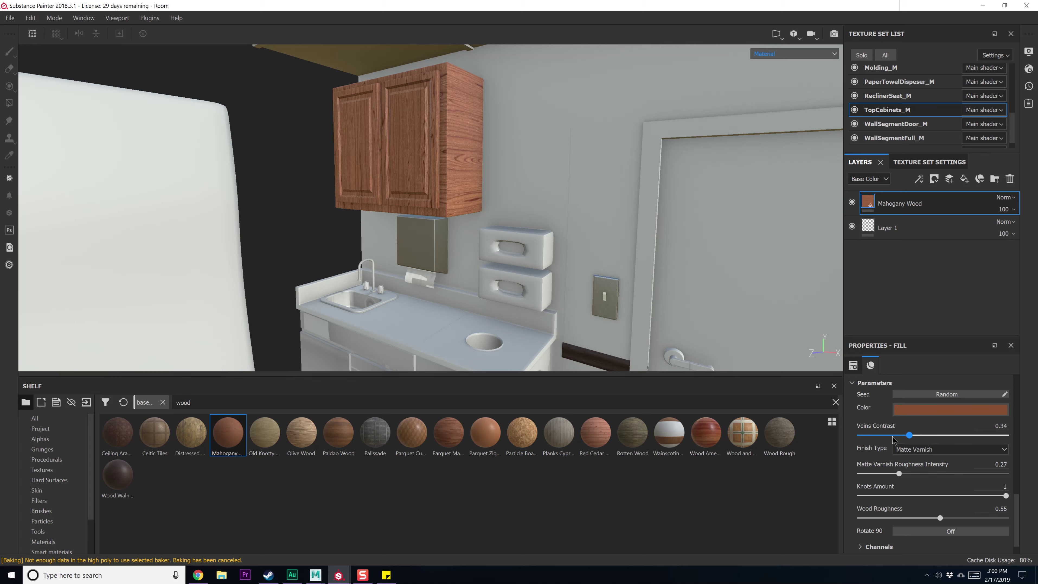
left_click_drag(885, 436, 959, 436)
Examine the wooden top cabinets in the room along with the sink counter, dispensers and waste container below
left_click_drag(512, 236, 549, 262, "alt")
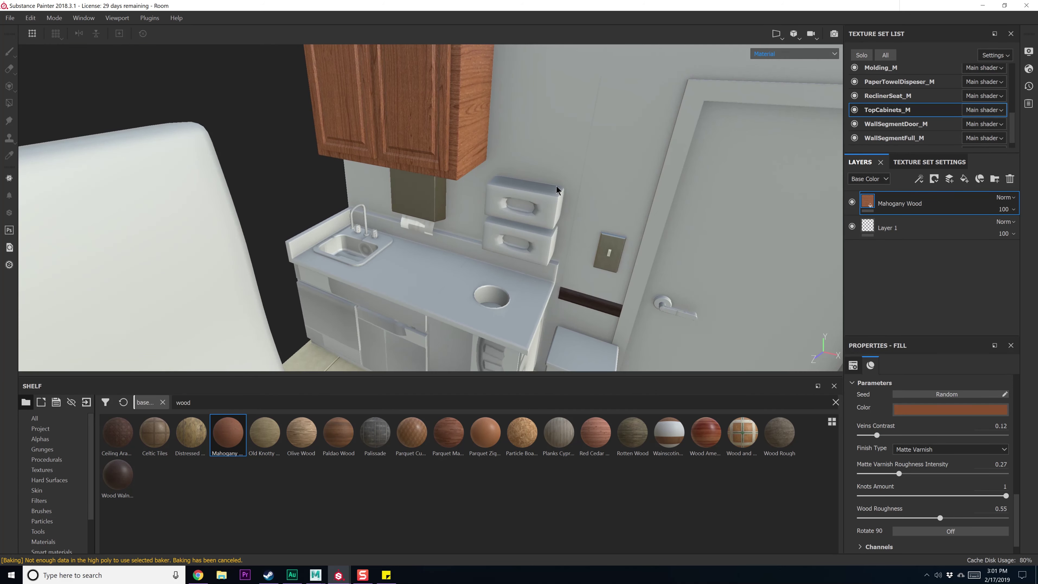
middle_click_drag(526, 134, 518, 225, "alt")
left_click_drag(499, 235, 491, 184, "alt")
middle_click_drag(486, 270, 478, 135, "alt")
scroll(518, 199, "down", 2)
middle_click_drag(569, 241, 516, 167, "alt")
left_click_drag(508, 211, 452, 259, "alt")
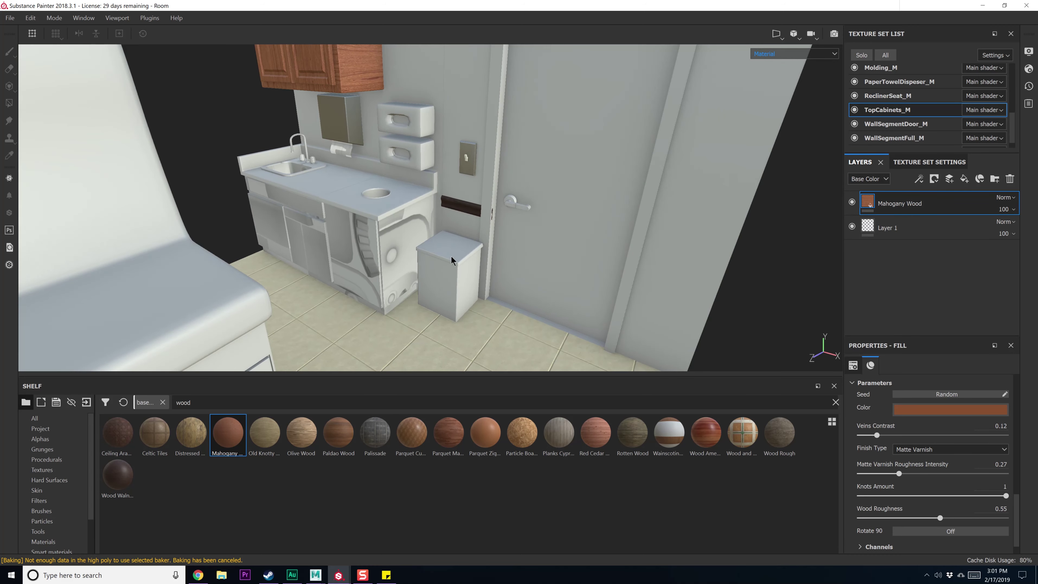
Select the BioWasteDisposal_M texture set and isolate the waste container, framed closely from the front
scroll(897, 134, "down", 1)
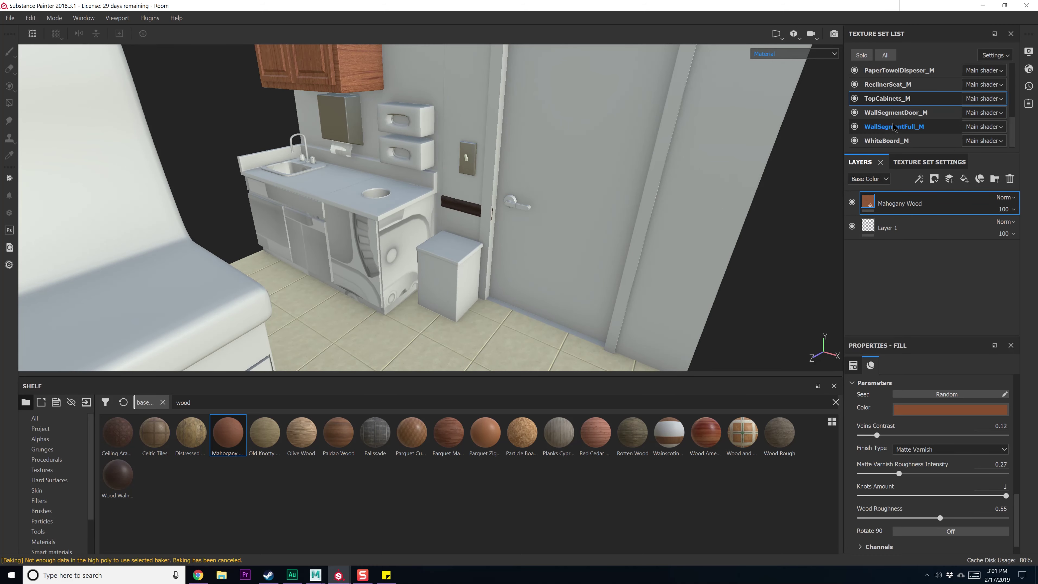
scroll(897, 135, "up", 8)
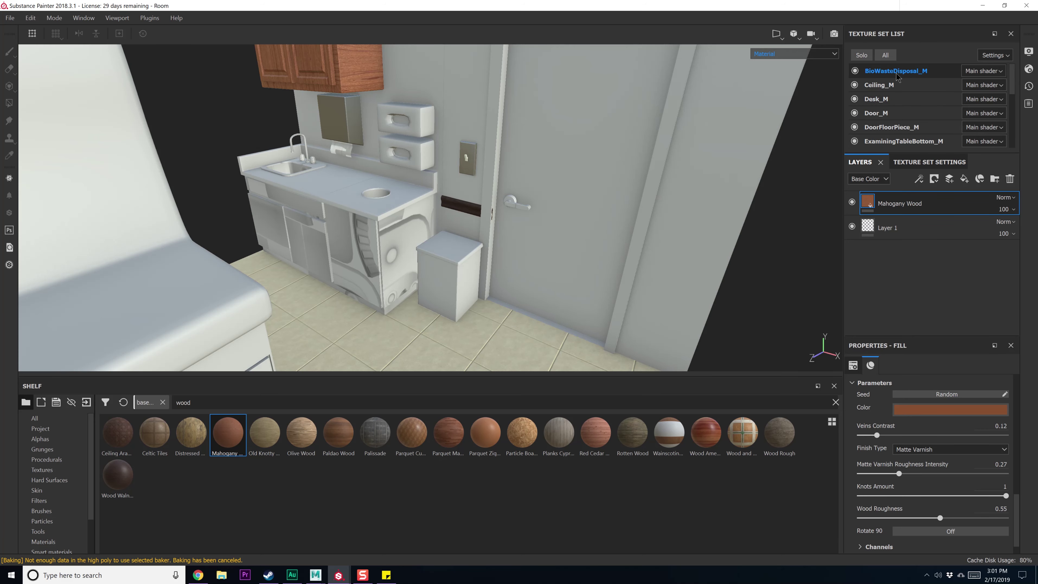
left_click(899, 75)
left_click(861, 55)
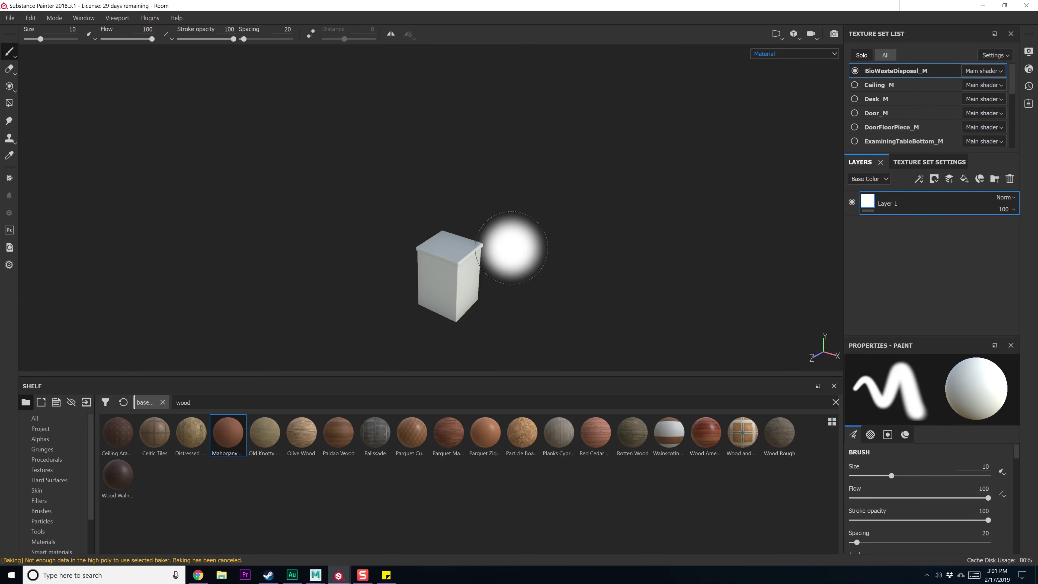
left_click_drag(526, 262, 543, 265, "alt")
right_click_drag(543, 265, 547, 273, "alt")
middle_click_drag(546, 273, 448, 211, "alt")
left_click_drag(447, 211, 473, 220, "alt")
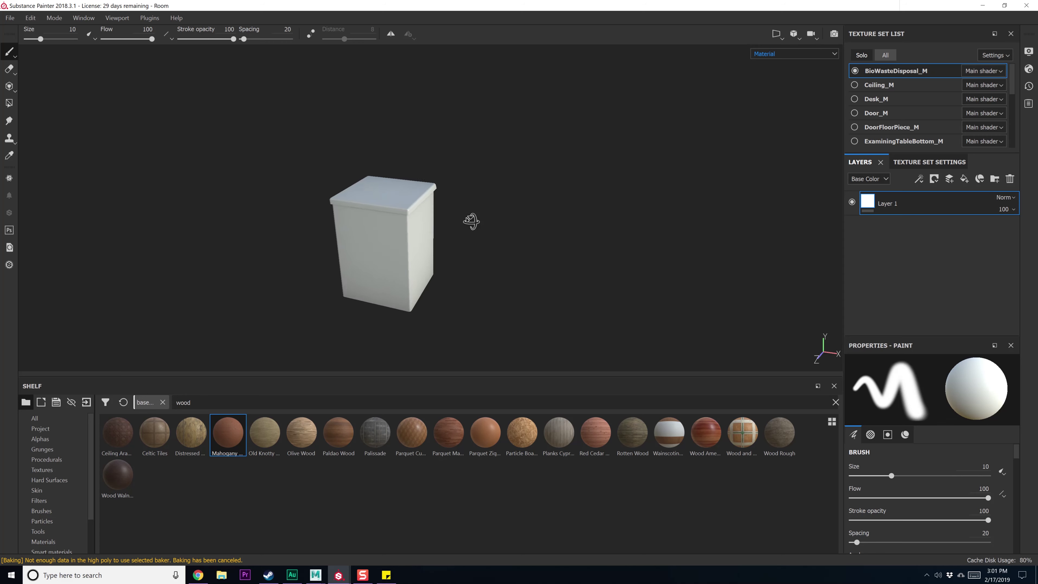
right_click_drag(473, 220, 508, 284, "alt")
middle_click_drag(508, 283, 473, 298, "alt")
left_click_drag(474, 299, 456, 255, "alt")
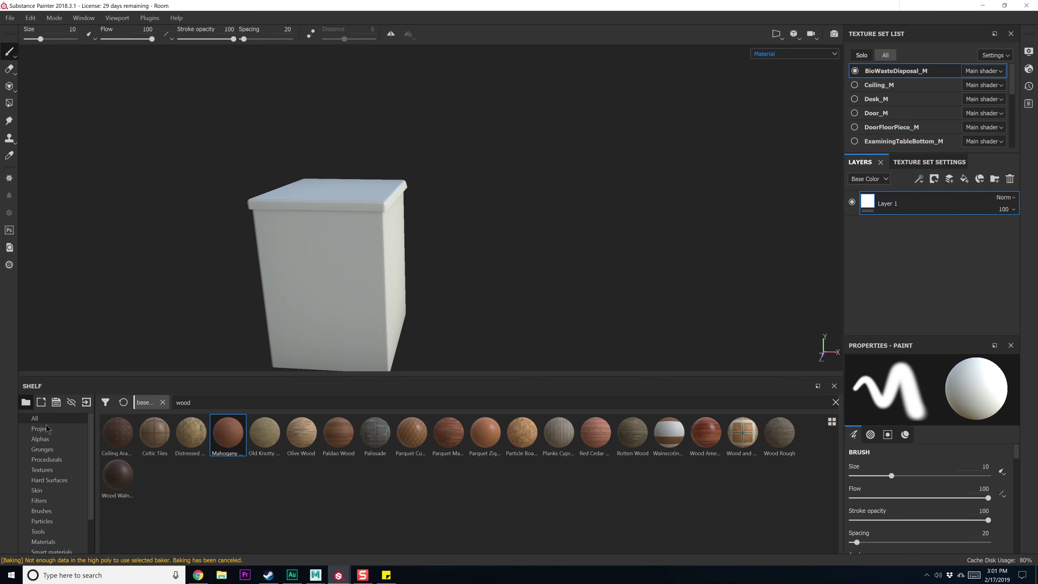
middle_click_drag(355, 255, 421, 193, "alt")
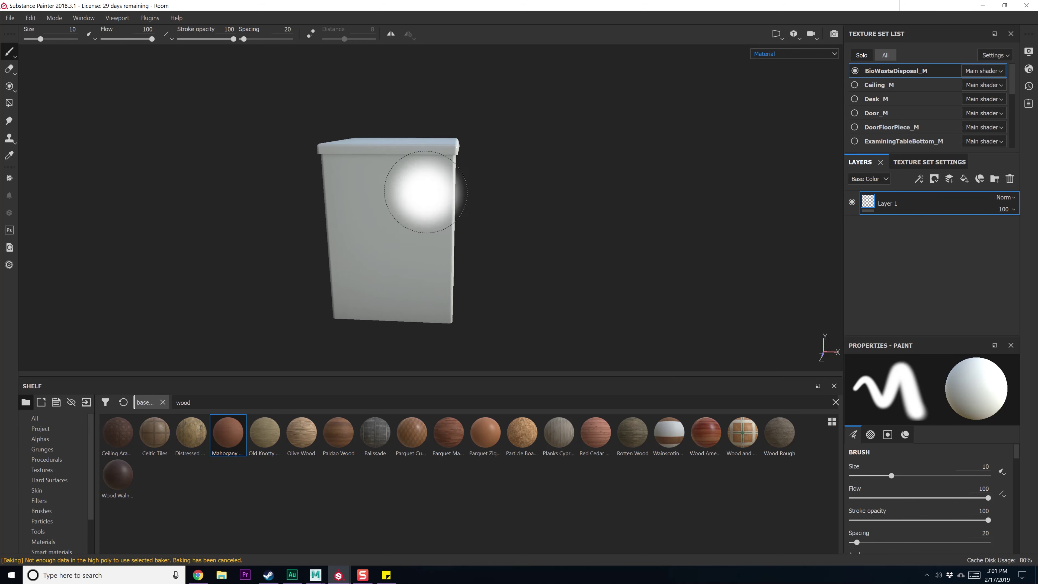
Search the base materials for "paint" and add Glossy Paint as a layer beneath Layer 1 on the waste container
mouse_move(421, 193)
left_mouse_down("alt")
mouse_move(430, 223)
mouse_move(417, 222)
left_mouse_up("alt")
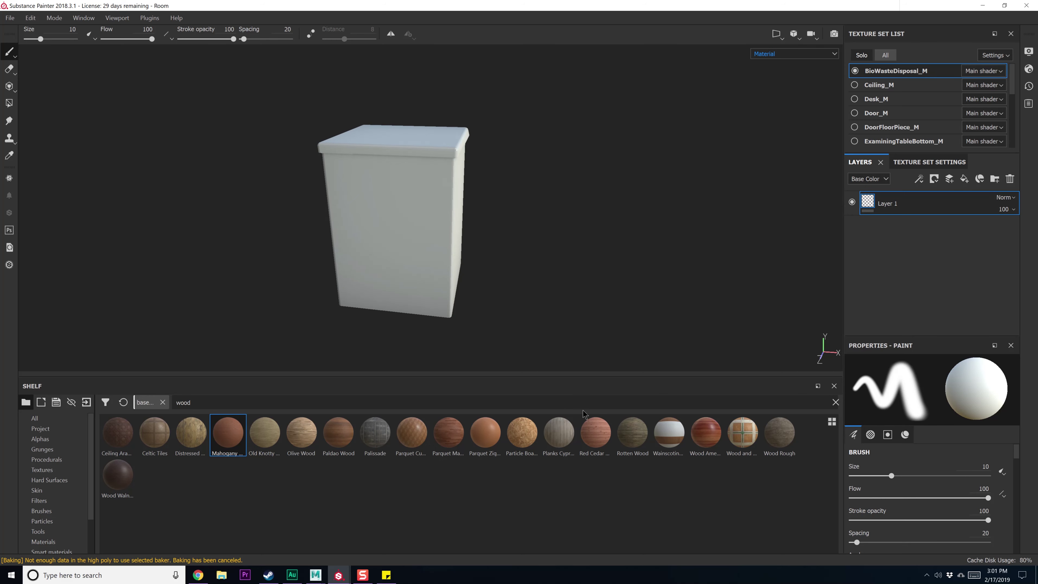
double_click(219, 407)
type("paint")
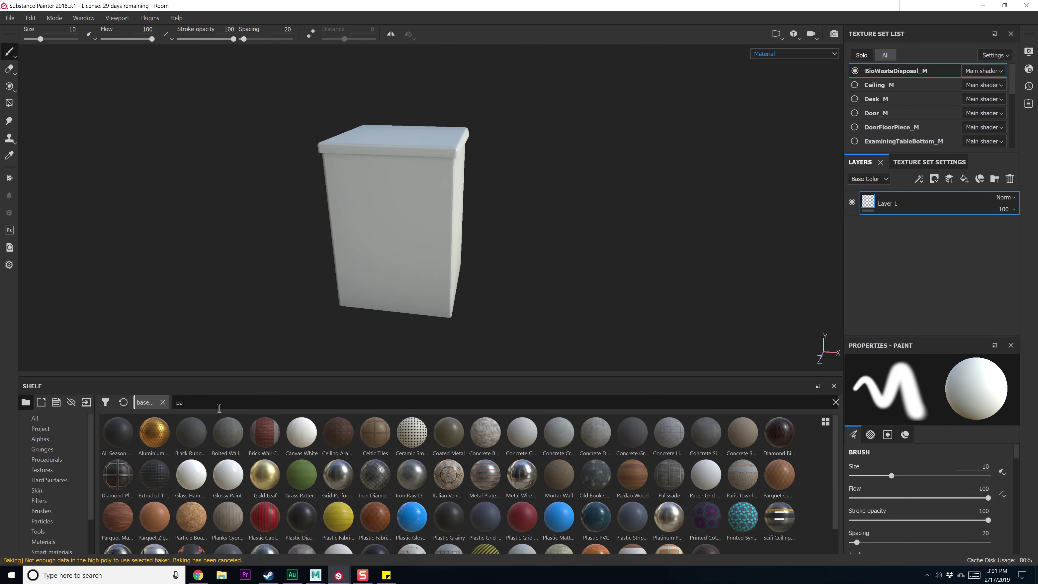
key("BackSpace")
key("BackSpace")
key("BackSpace")
key("BackSpace")
key("BackSpace")
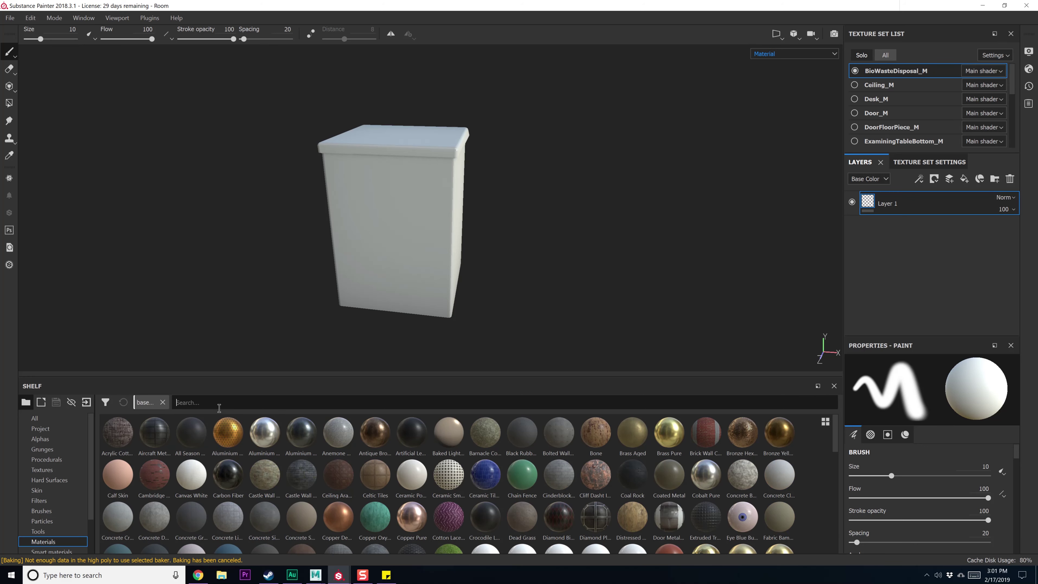
type("paint")
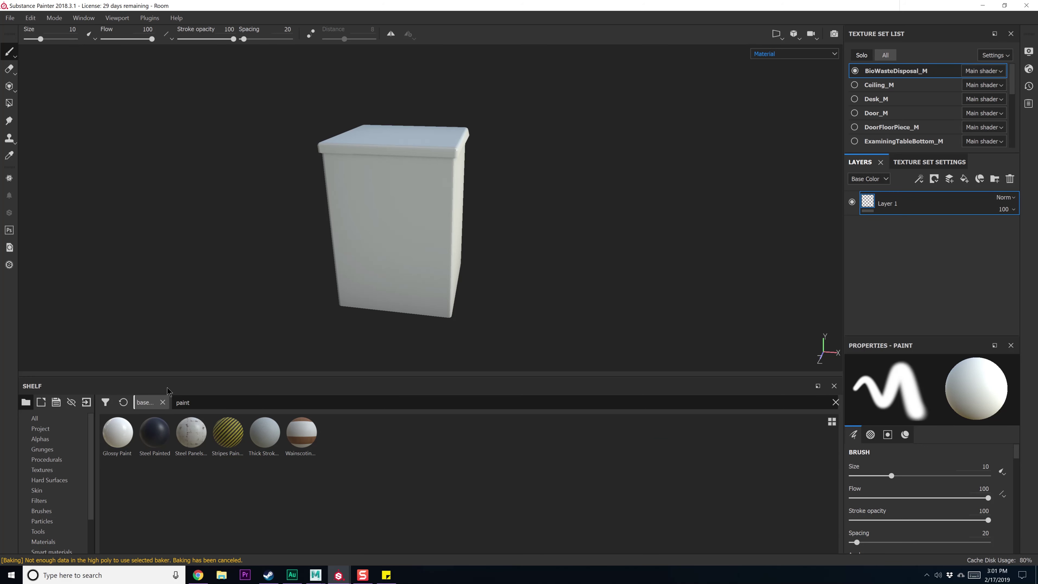
mouse_move(118, 432)
left_mouse_down()
mouse_move(203, 425)
mouse_move(898, 251)
left_mouse_up()
Set Glossy Paint's Paint Roughness to 0.16 and Grain Intensity to 0.08, and make its color a slightly darker off-white
left_click_drag(514, 235, 598, 222, "alt")
right_click_drag(598, 222, 563, 218, "alt")
left_click_drag(563, 218, 525, 248, "alt")
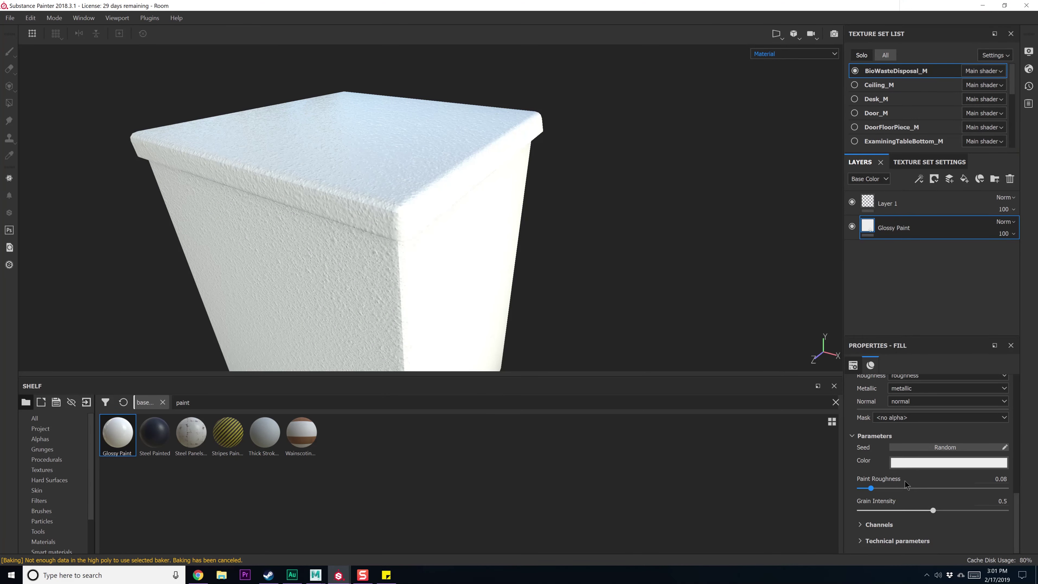
mouse_move(875, 489)
left_mouse_down()
mouse_move(864, 492)
mouse_move(884, 495)
left_mouse_up()
left_click_drag(860, 510, 865, 514)
left_click_drag(447, 311, 459, 186, "alt")
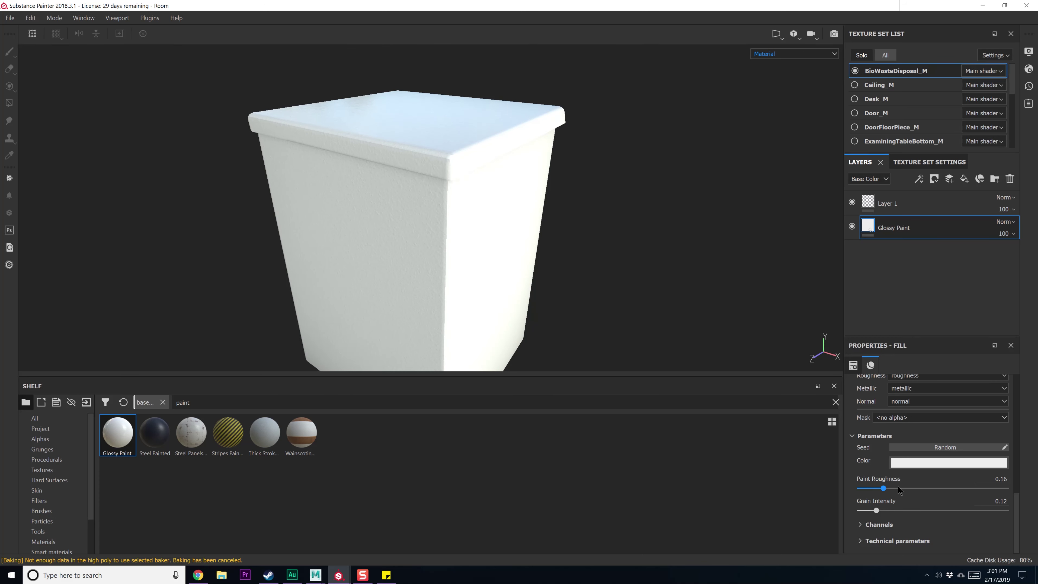
left_click(902, 466)
left_click(893, 361)
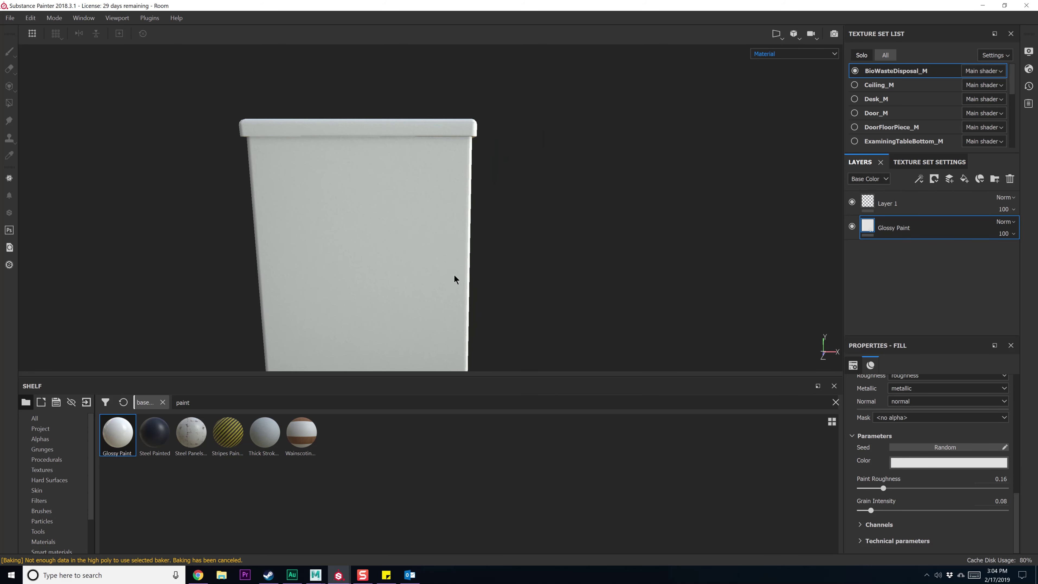
Add a paint layer directly above Glossy Paint and enlarge the shelf area
middle_click_drag(380, 288, 440, 227, "alt")
left_click_drag(440, 227, 424, 262, "alt")
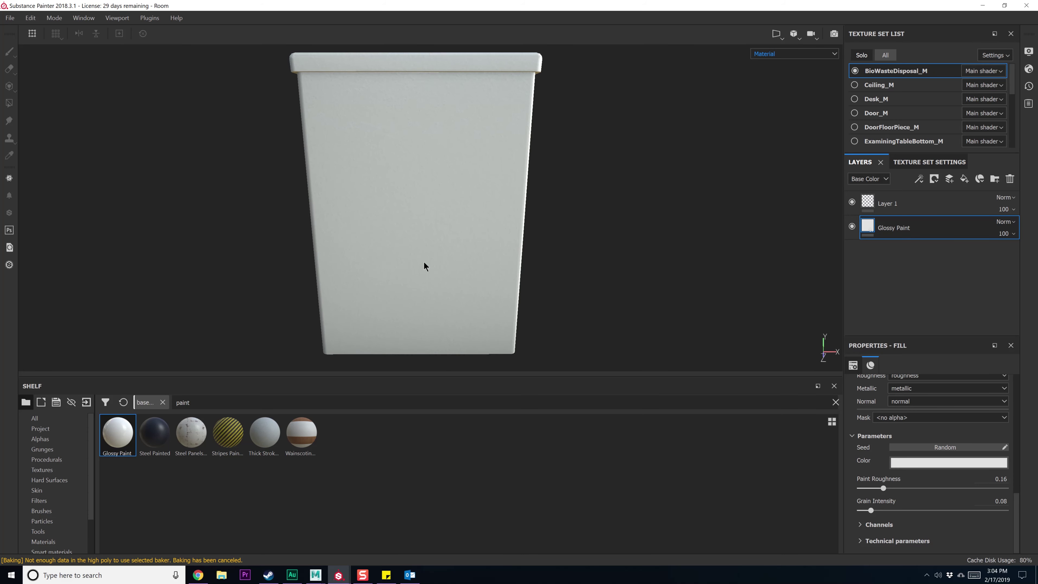
left_click(950, 179)
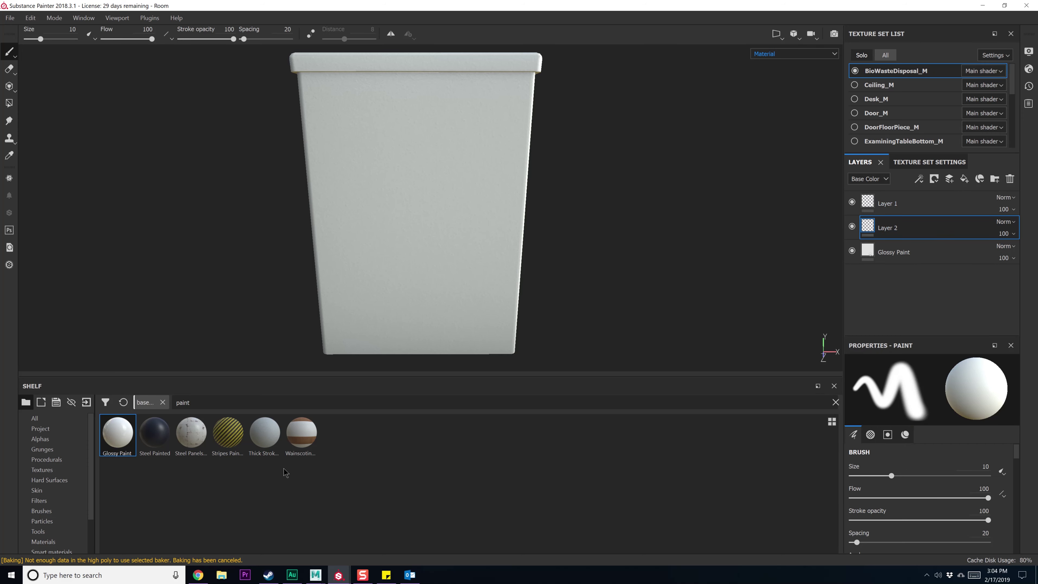
left_click_drag(134, 376, 135, 336)
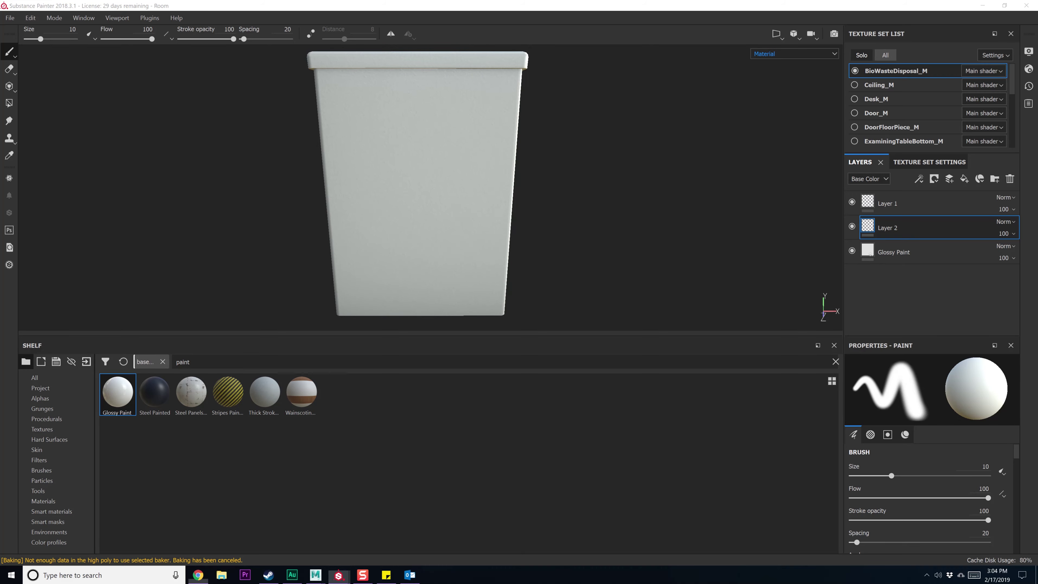
Switch to Chrome, examine the waste container's labels up close in the exam room reference photo, and move the browser window out of the way
left_click(198, 575)
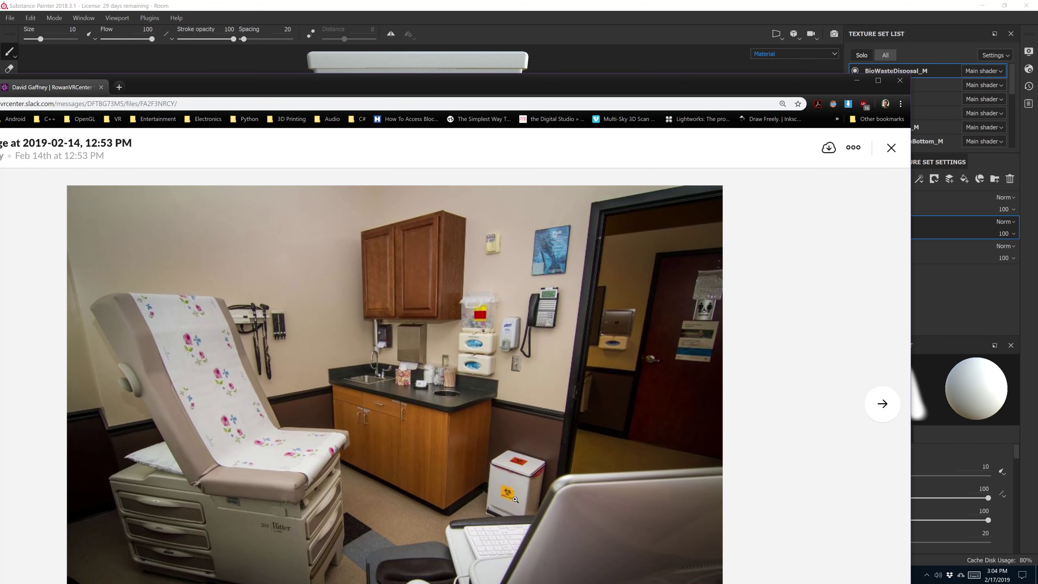
left_click(515, 499)
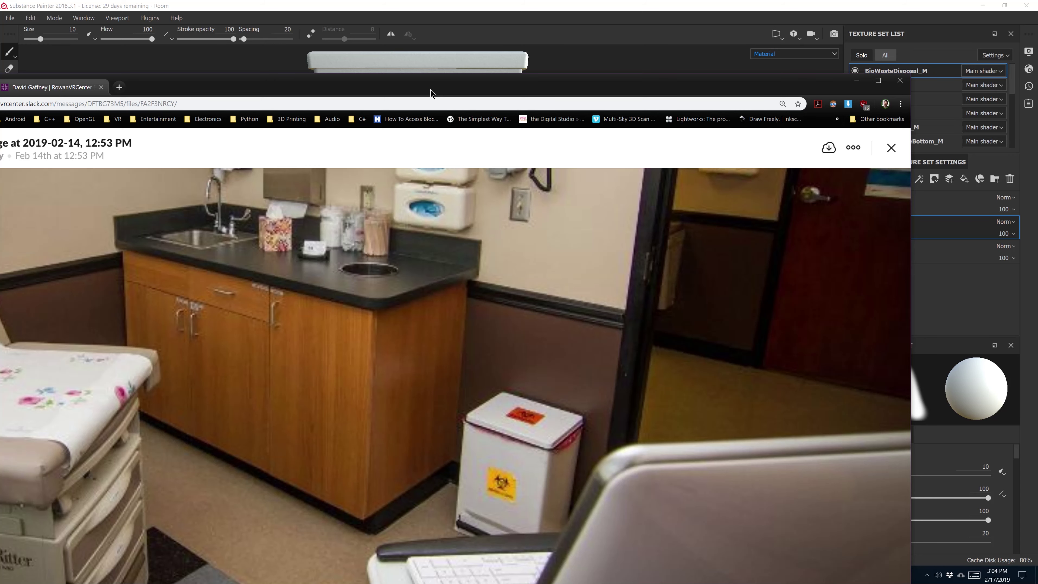
mouse_move(431, 93)
left_mouse_down()
mouse_move(737, 75)
mouse_move(1037, 33)
left_mouse_up()
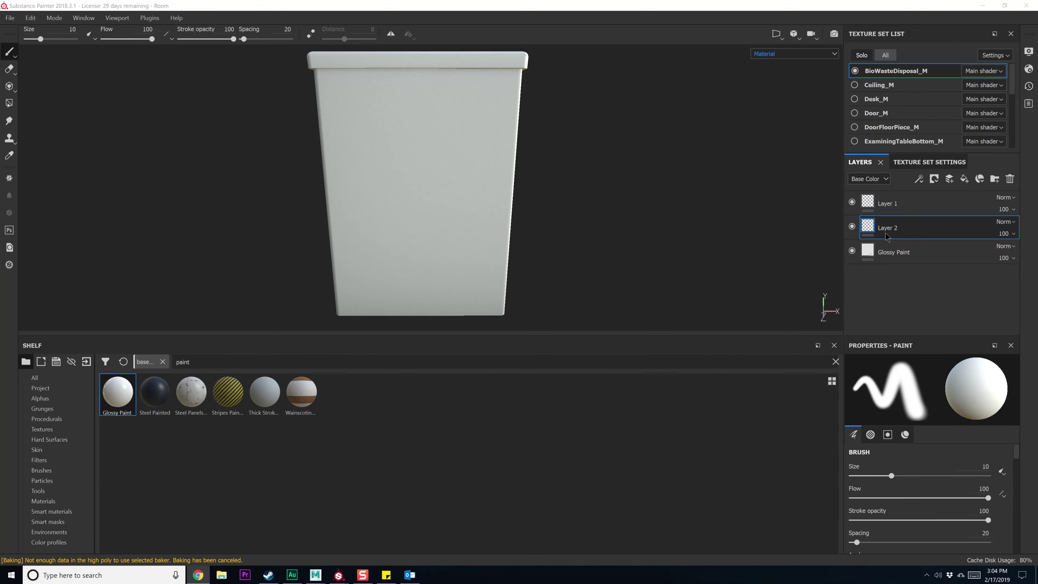
Add a fill layer, place it between Layer 2 and Glossy Paint, and give it a black mask
left_click(965, 178)
left_click_drag(915, 228, 920, 249)
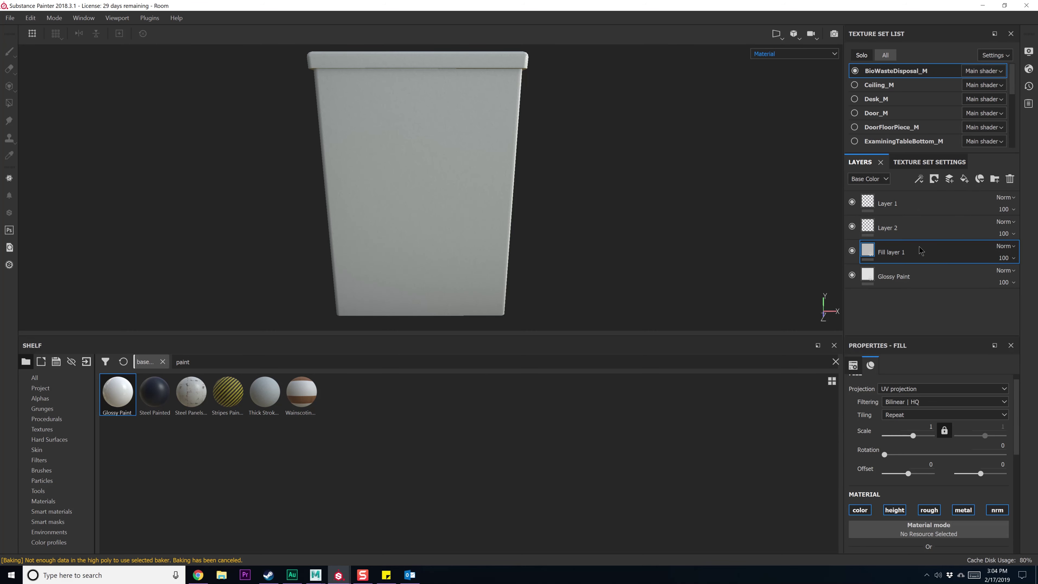
right_click(931, 256)
left_click(959, 21)
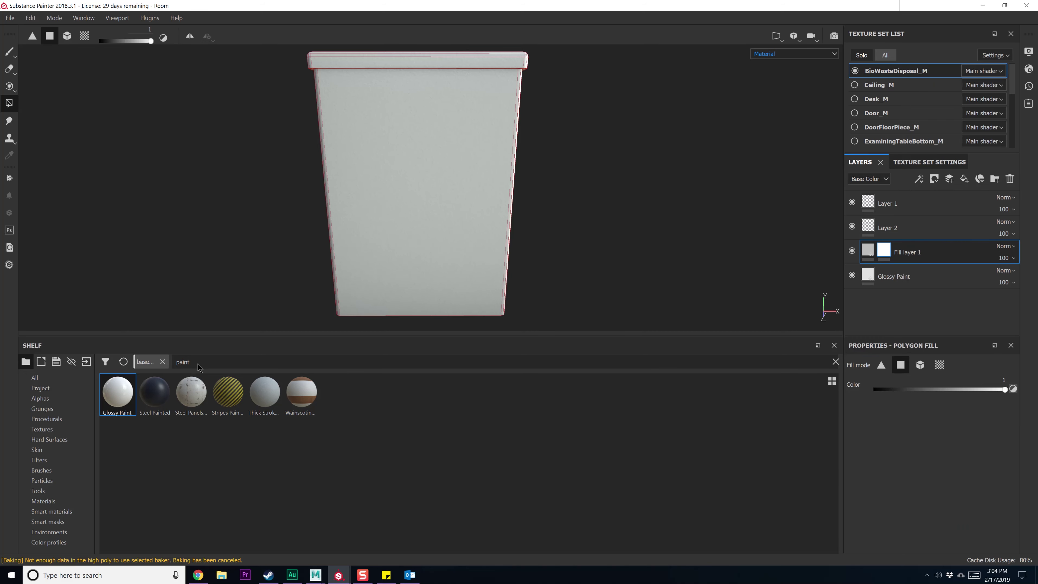
Search the materials for "plastic" and load Plastic Matte Pure into the masked fill layer, without keeping a separate layer for it
left_click(197, 362)
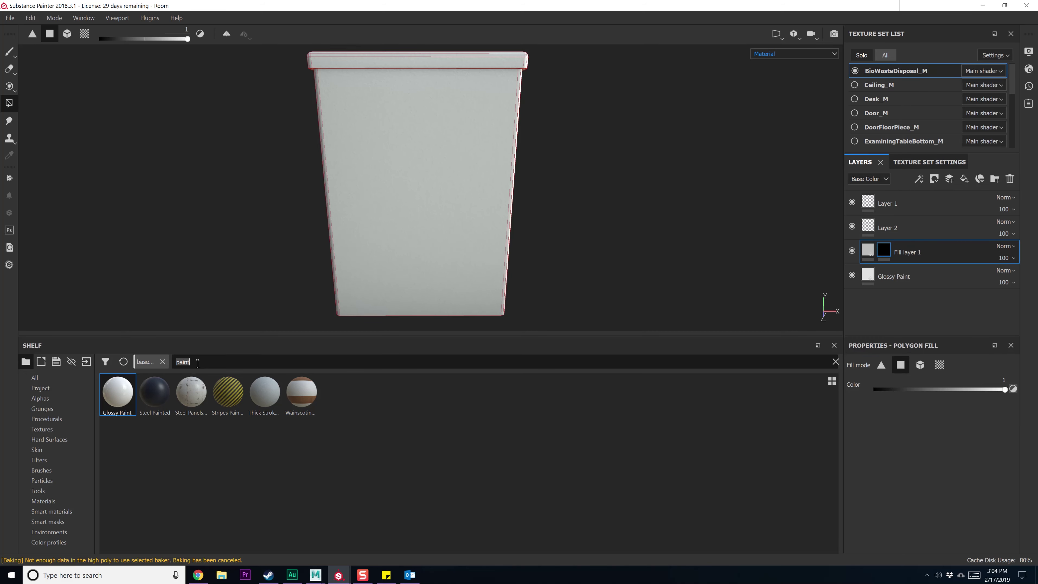
type("plastic")
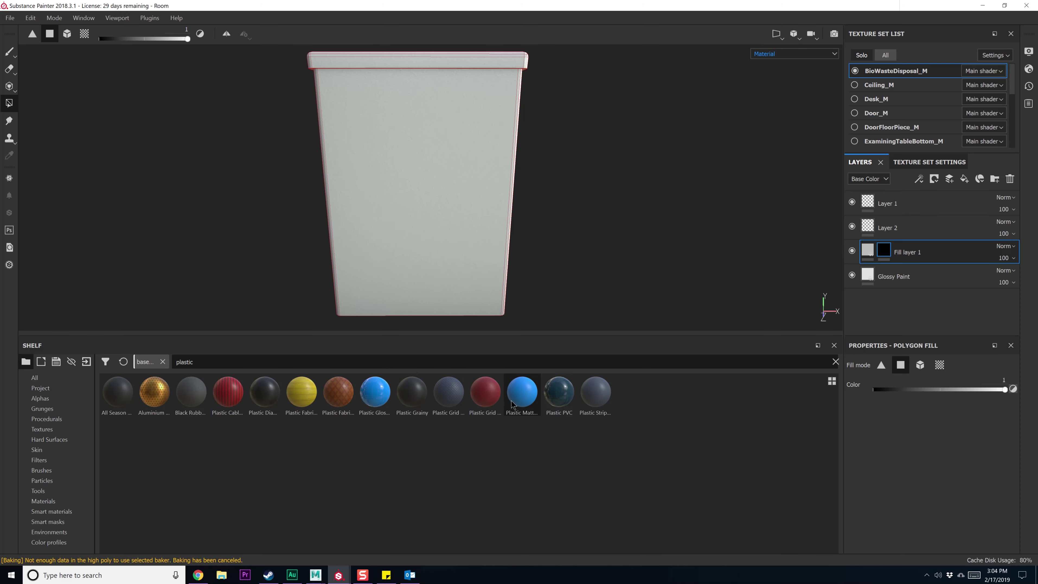
left_click_drag(522, 391, 912, 257)
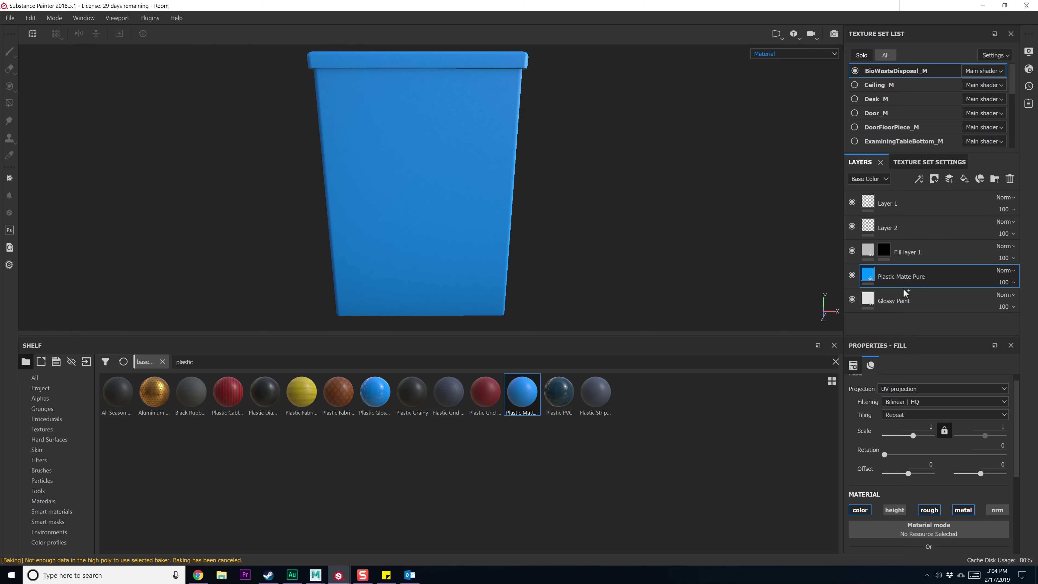
key("Delete")
left_click(873, 249)
scroll(928, 498, "down", 2)
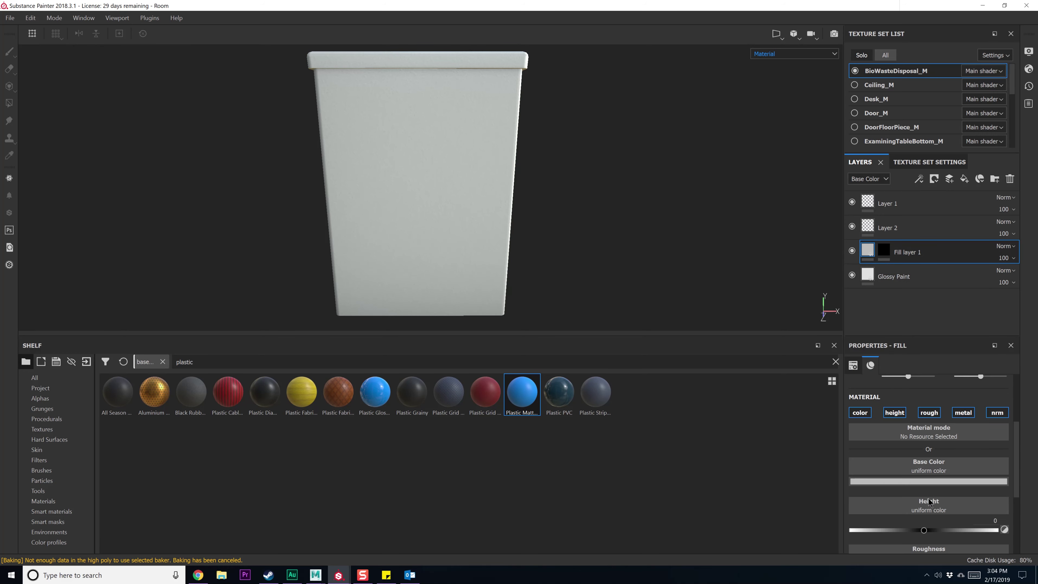
left_click_drag(507, 404, 934, 471)
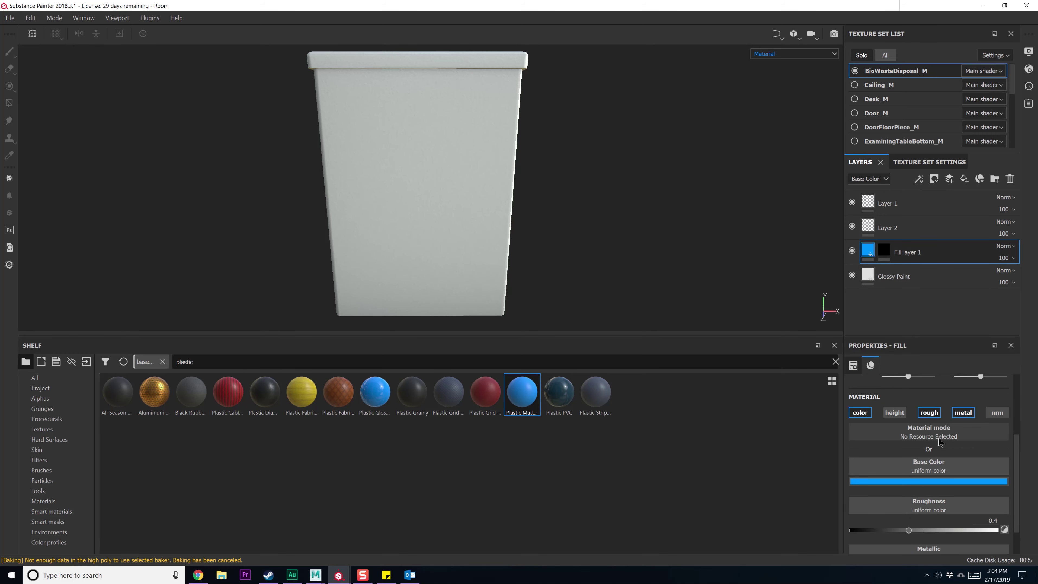
Change the masked fill layer's Base Color from blue to a slightly muted yellow
left_click(917, 482)
left_click(981, 442)
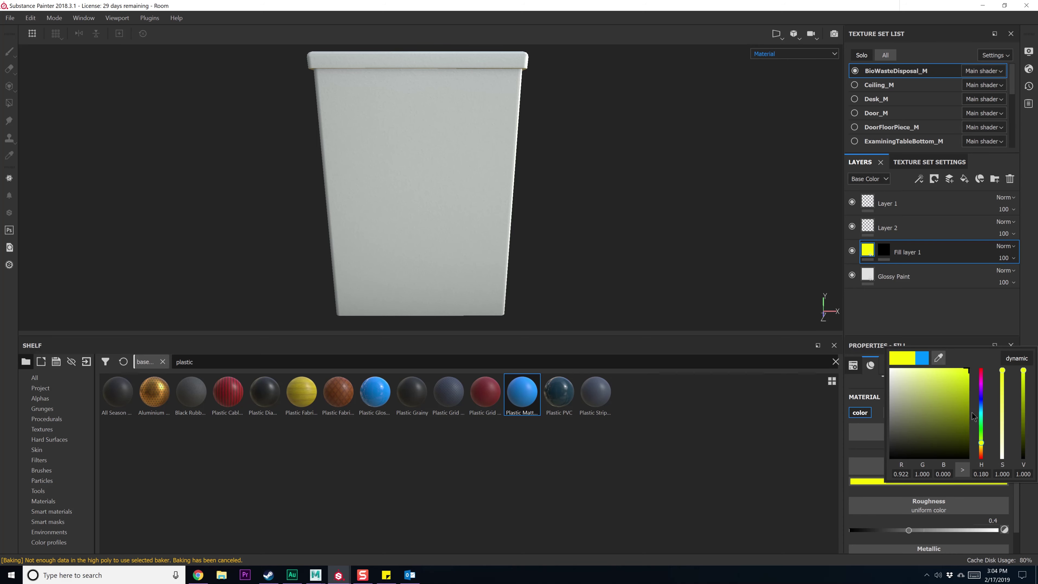
left_click_drag(960, 388, 956, 378)
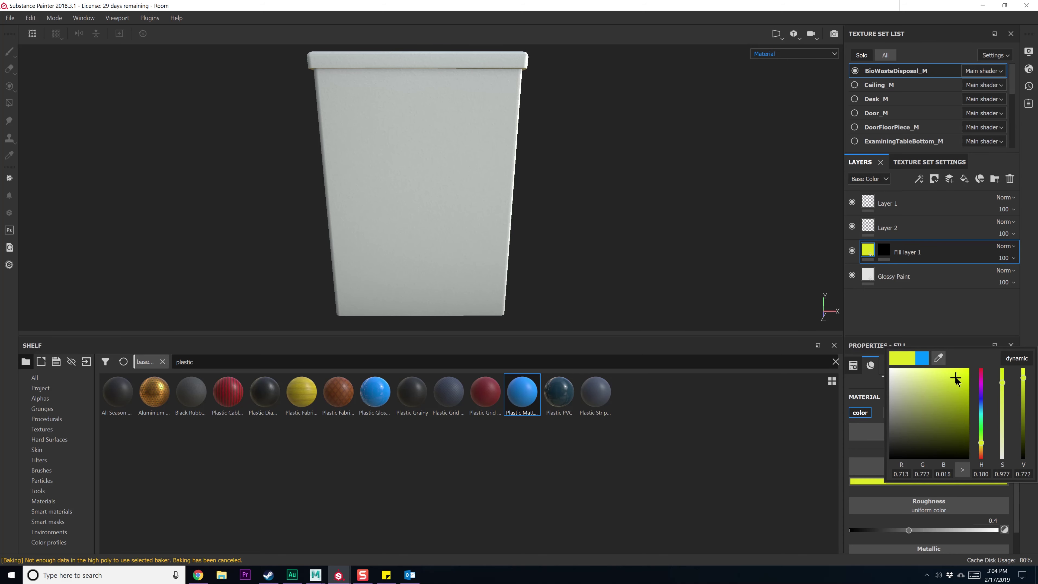
left_click(917, 311)
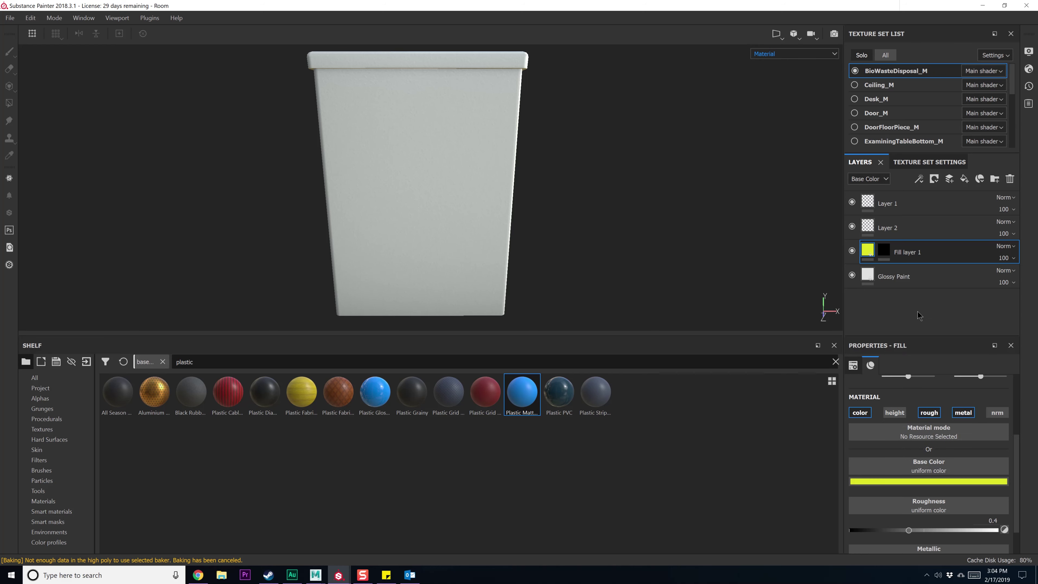
left_click(966, 482)
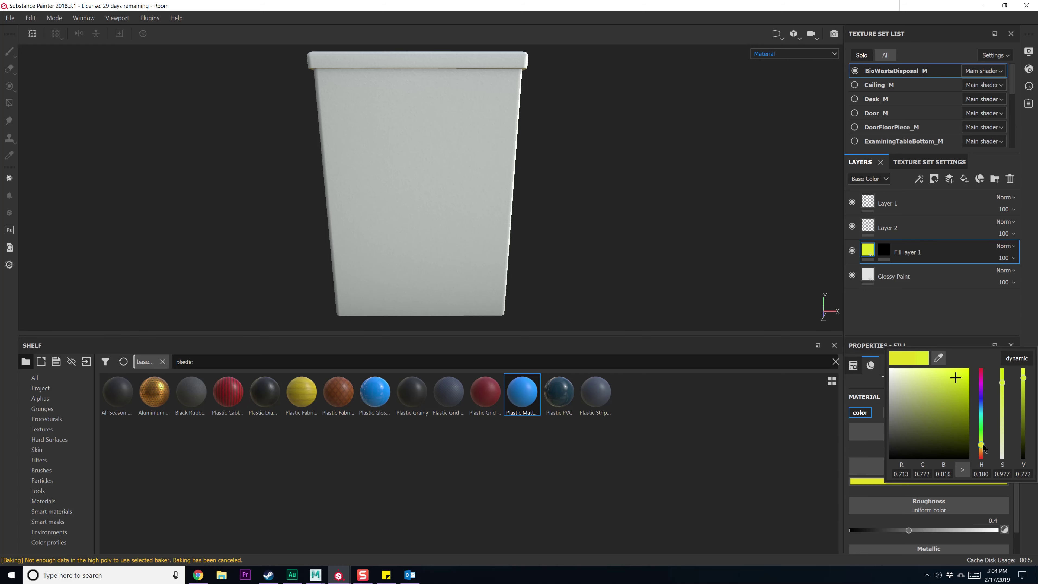
left_click(922, 329)
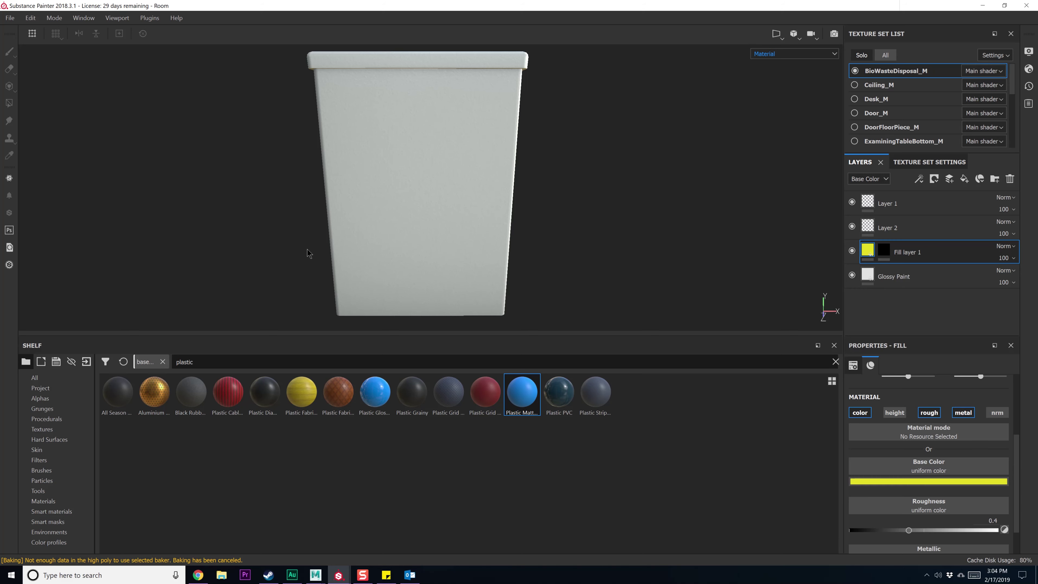
Show the Alphas collection in the shelf and look through its shapes
left_click(40, 399)
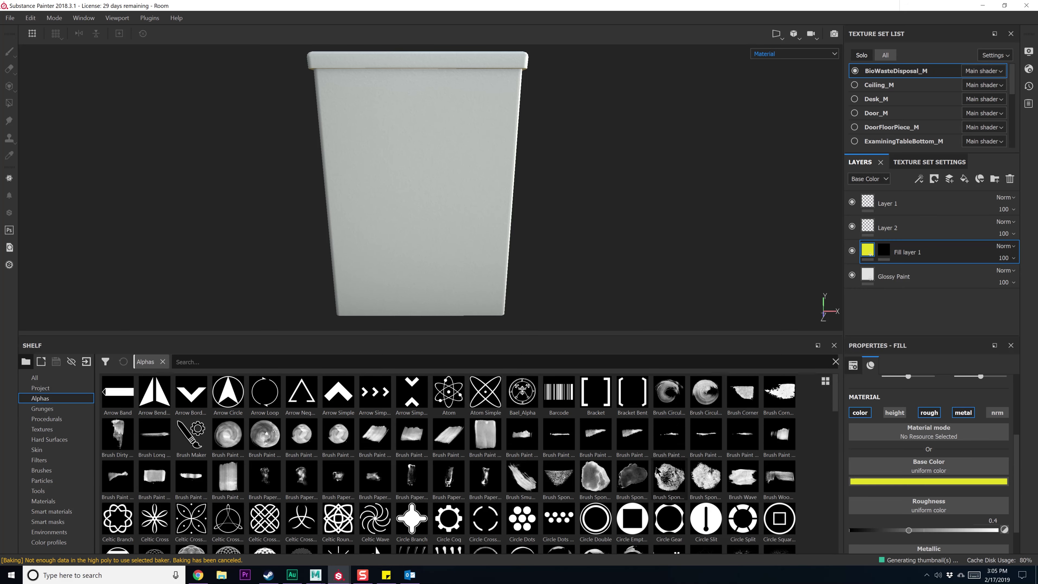
scroll(656, 470, "down", 10)
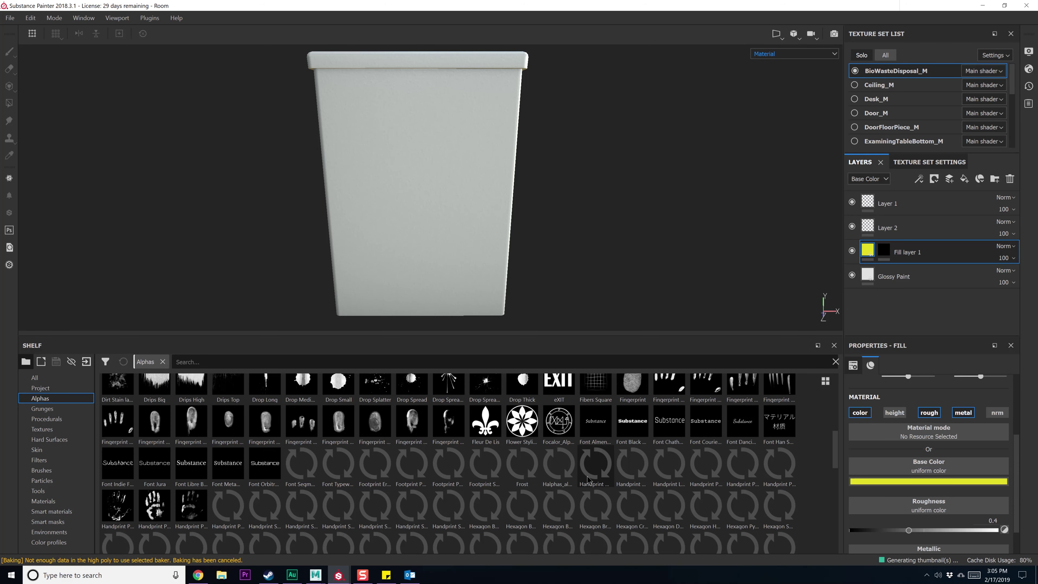
scroll(924, 416, "up", 1)
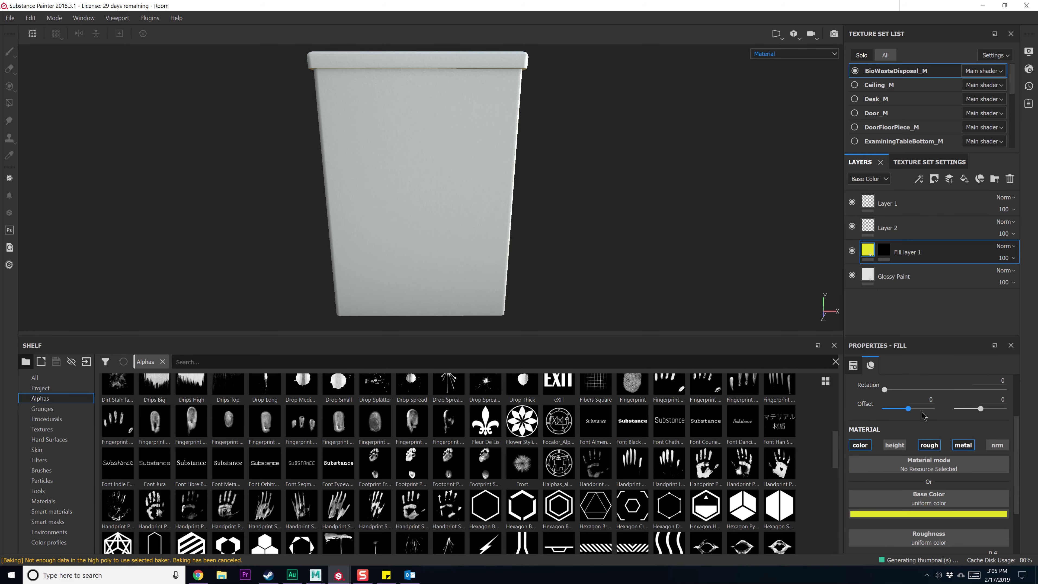
scroll(924, 416, "down", 4)
Stamp one square onto the fill layer's mask near the middle of the container's front, with brush size 5.36
key("4")
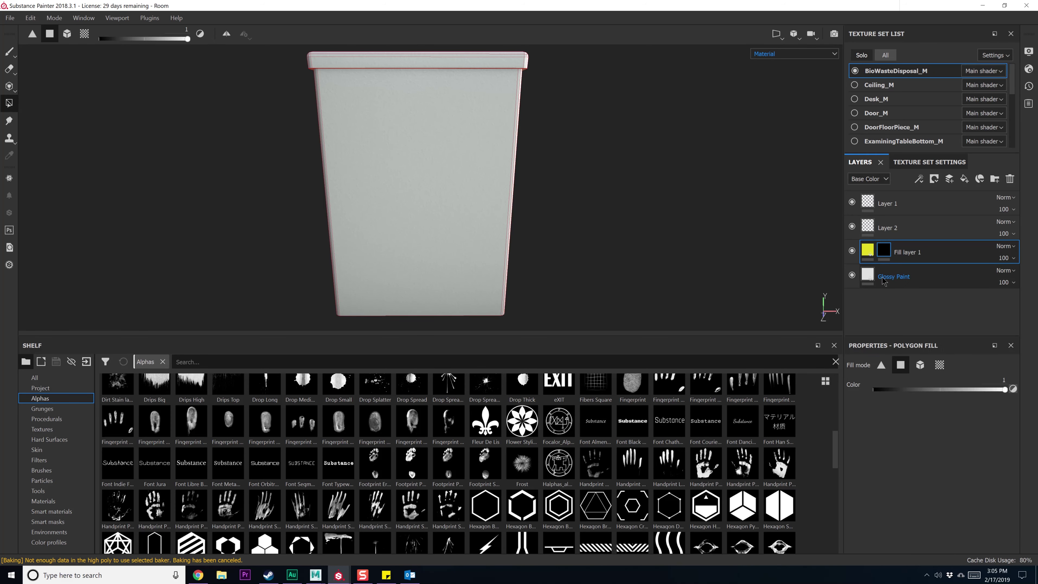
left_click(9, 51)
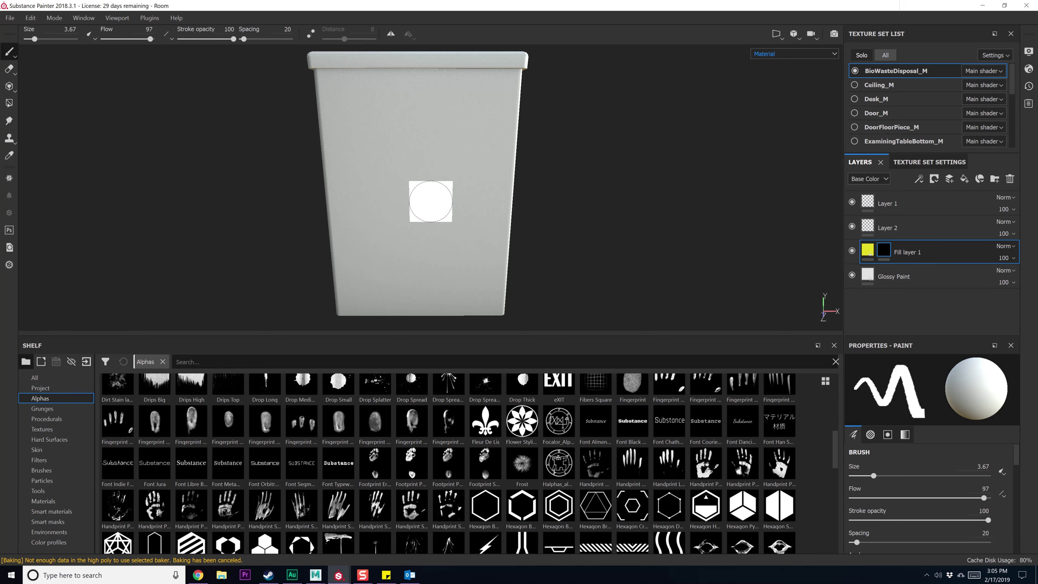
right_click_drag(426, 200, 425, 199, "ctrl")
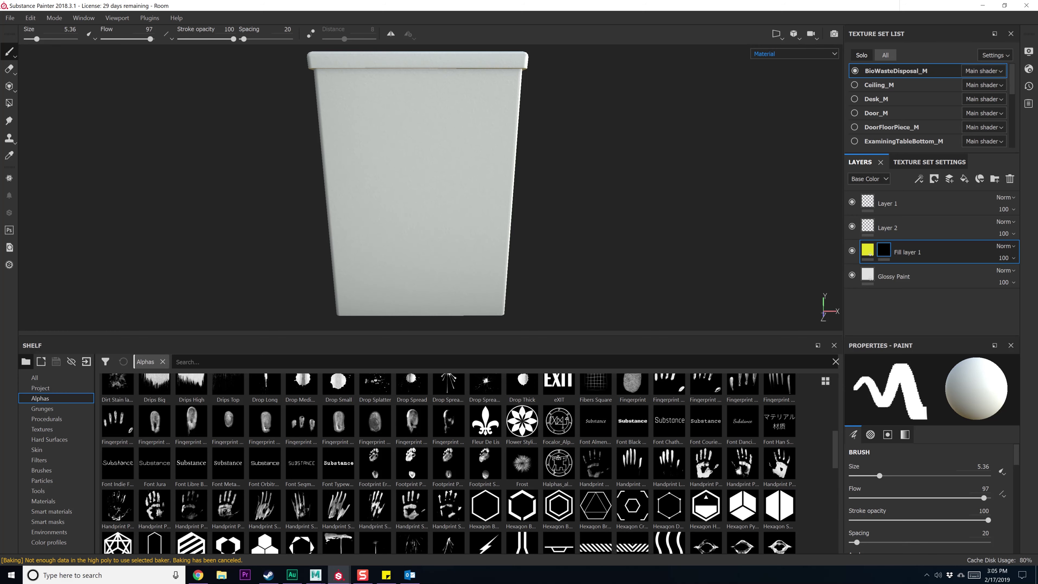
left_click_drag(547, 241, 546, 239, "alt")
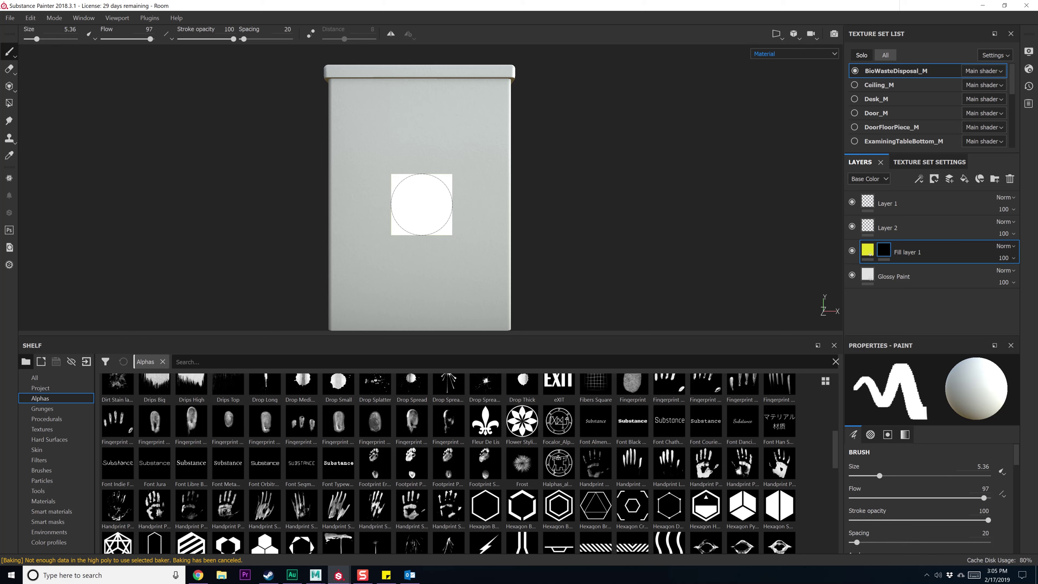
left_click(422, 205)
Enable the height and normal channels in the yellow fill layer's material
left_click(899, 262)
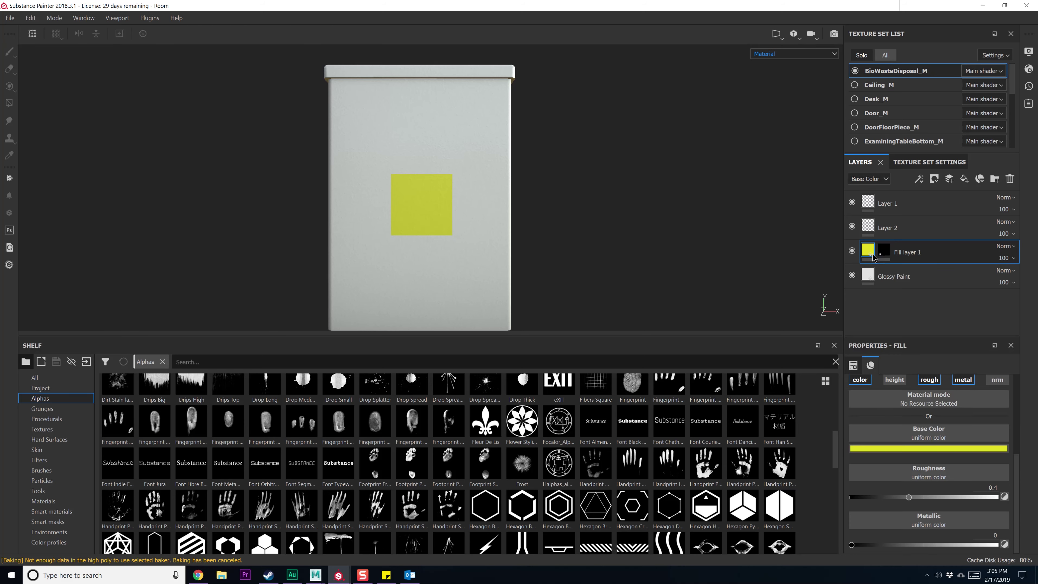
scroll(949, 509, "up", 1)
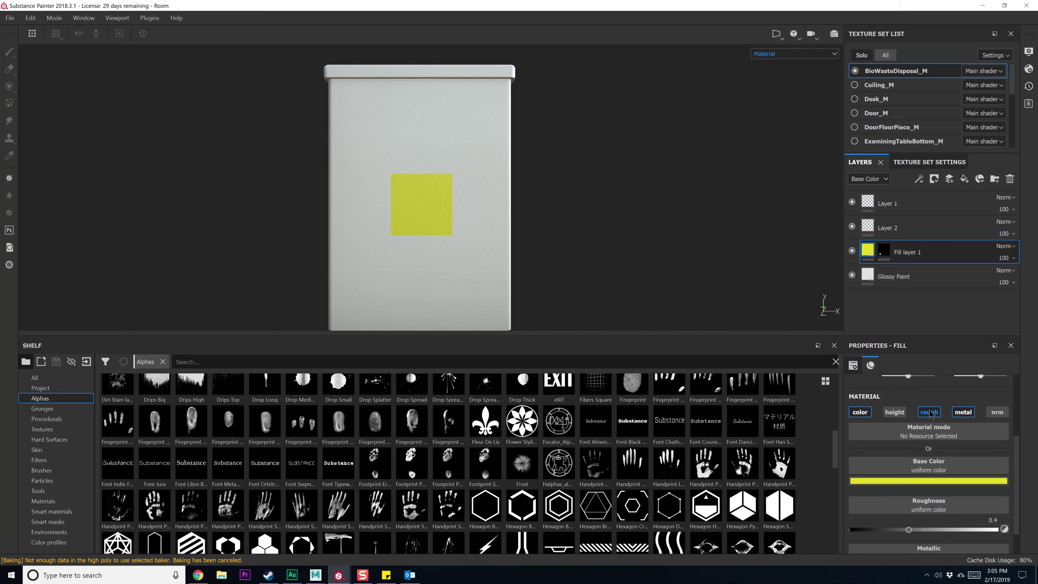
left_click(901, 414)
left_click(988, 411)
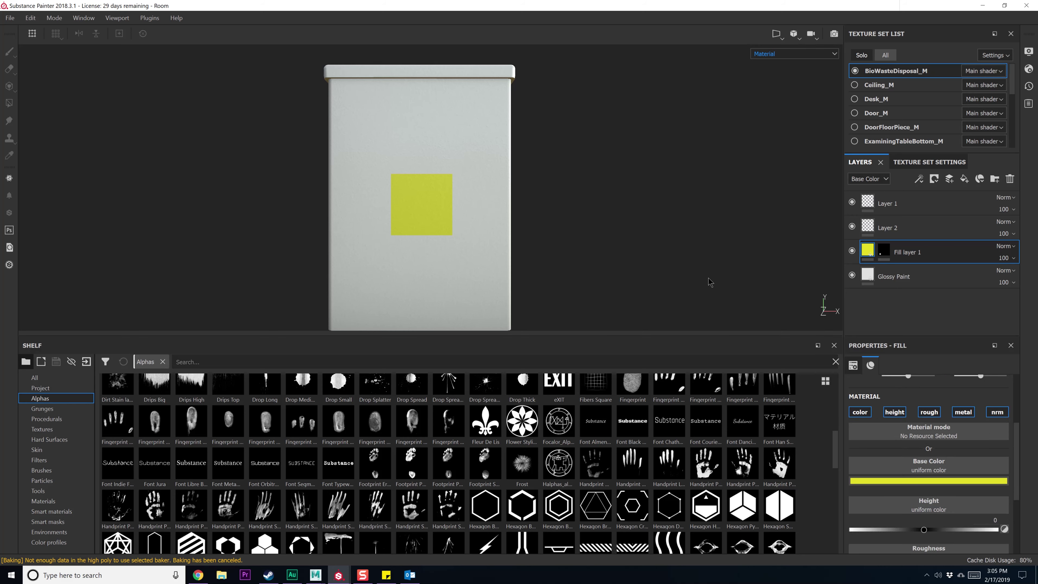
Raise the yellow fill layer's Height value to 0.04 so the label stands out from the container surface
left_click_drag(626, 250, 588, 274, "alt")
right_click_drag(588, 274, 662, 410, "alt")
right_click_drag(596, 197, 598, 217, "alt")
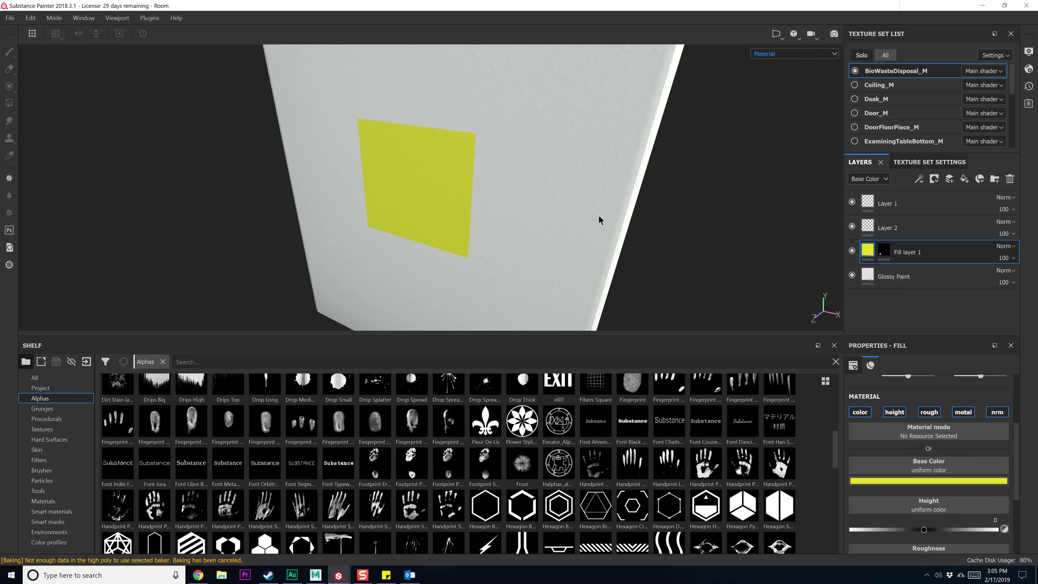
middle_click_drag(598, 216, 591, 226, "alt")
scroll(910, 399, "down", 3)
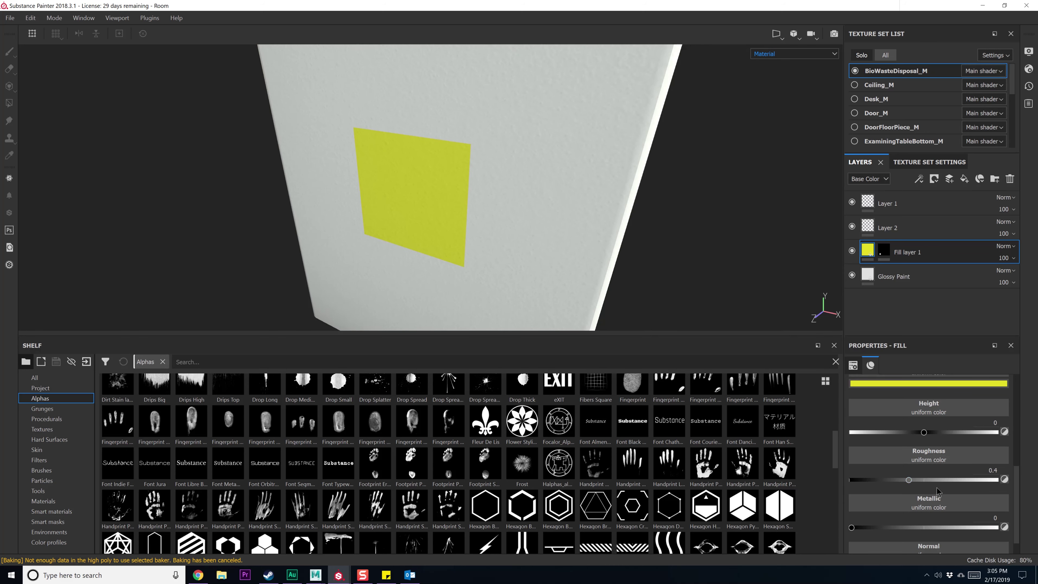
scroll(932, 450, "up", 1)
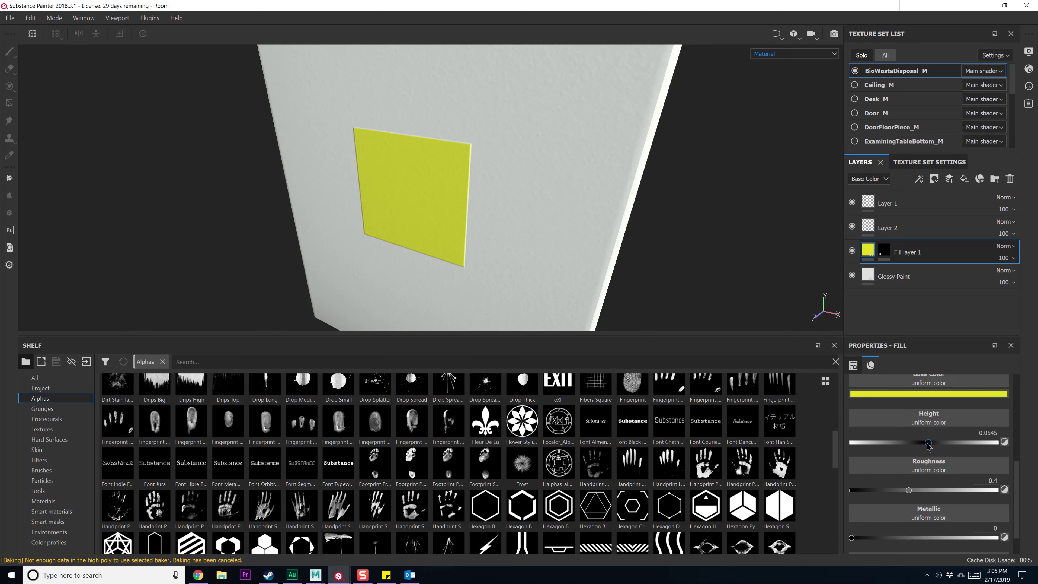
left_click_drag(934, 448, 936, 448)
Try a Dirt generator on the yellow fill layer's mask and undo it
left_click(884, 250)
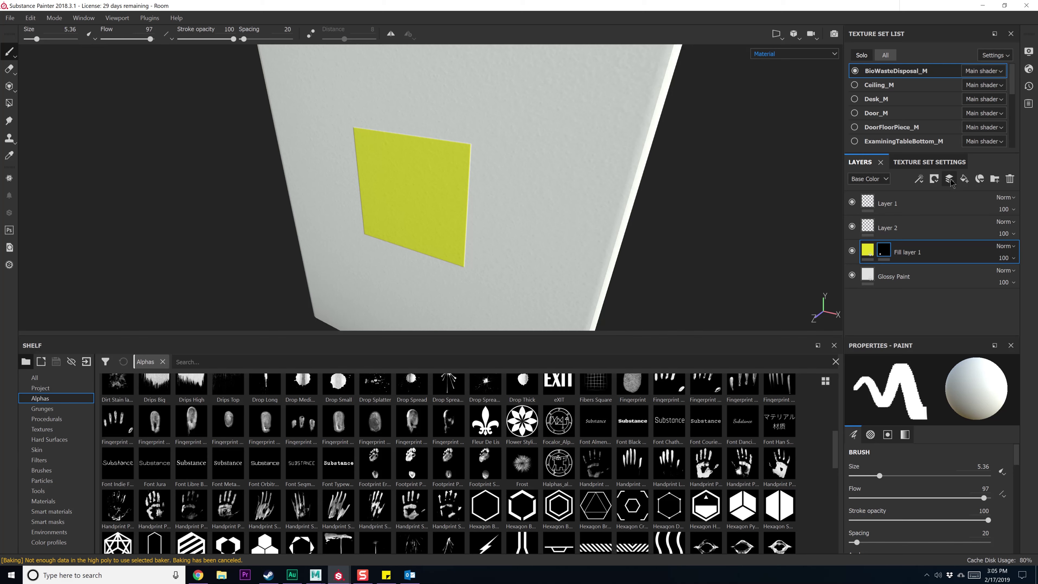
right_click(885, 249)
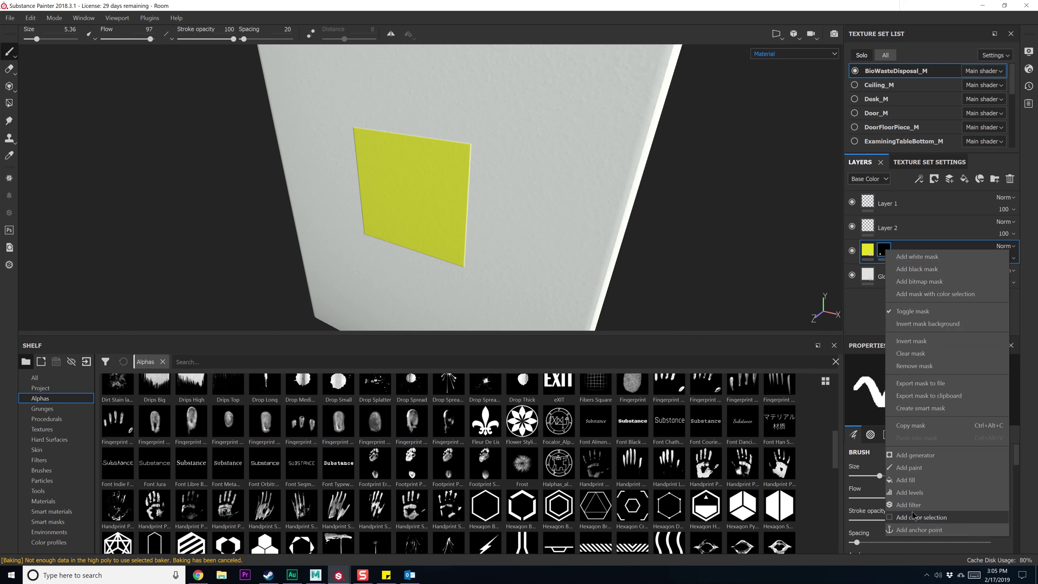
left_click(910, 455)
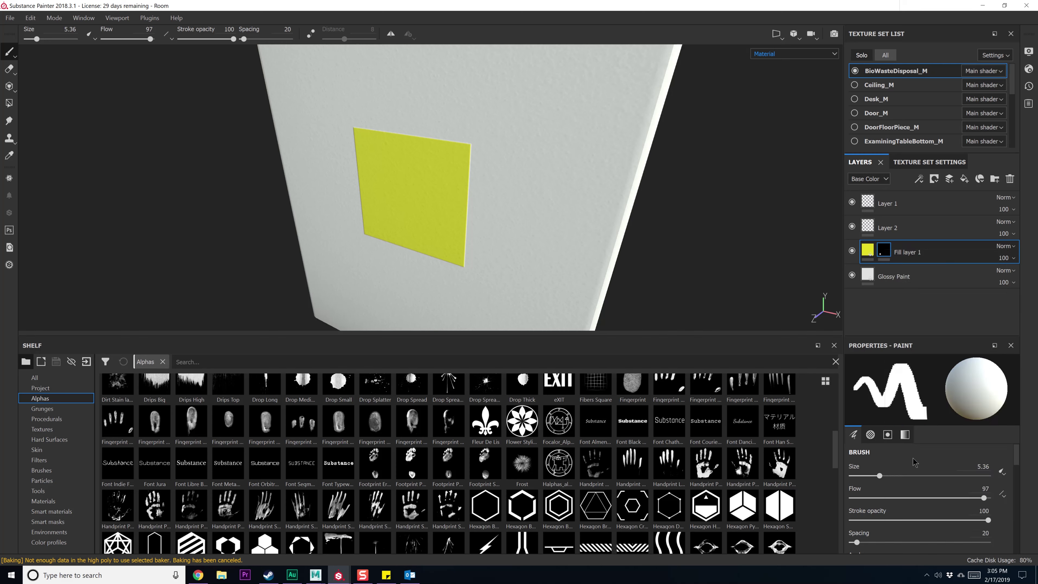
left_click(932, 385)
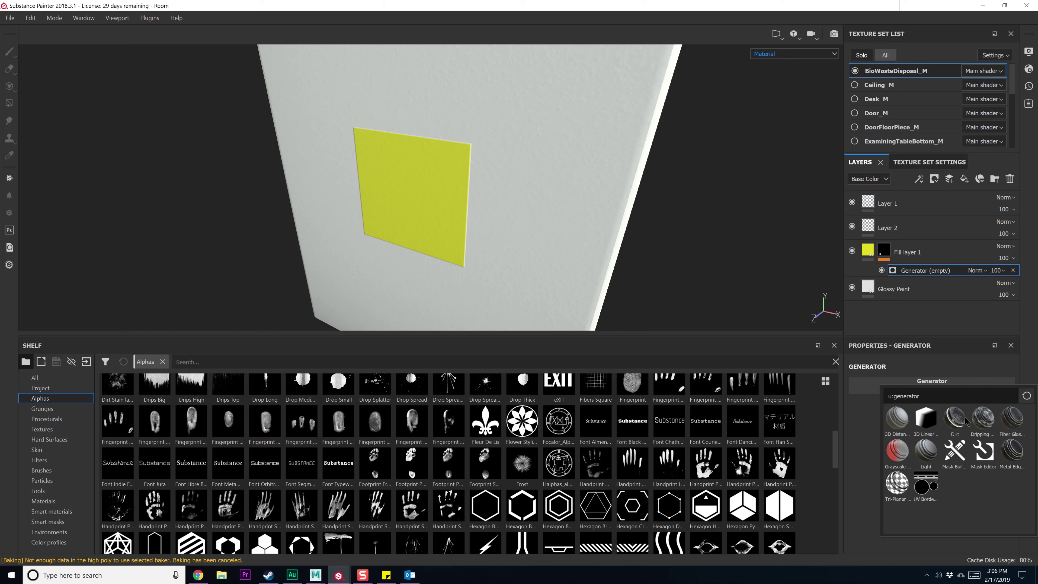
left_click(955, 418)
left_click_drag(667, 245, 676, 223, "alt")
key("ctrl+z")
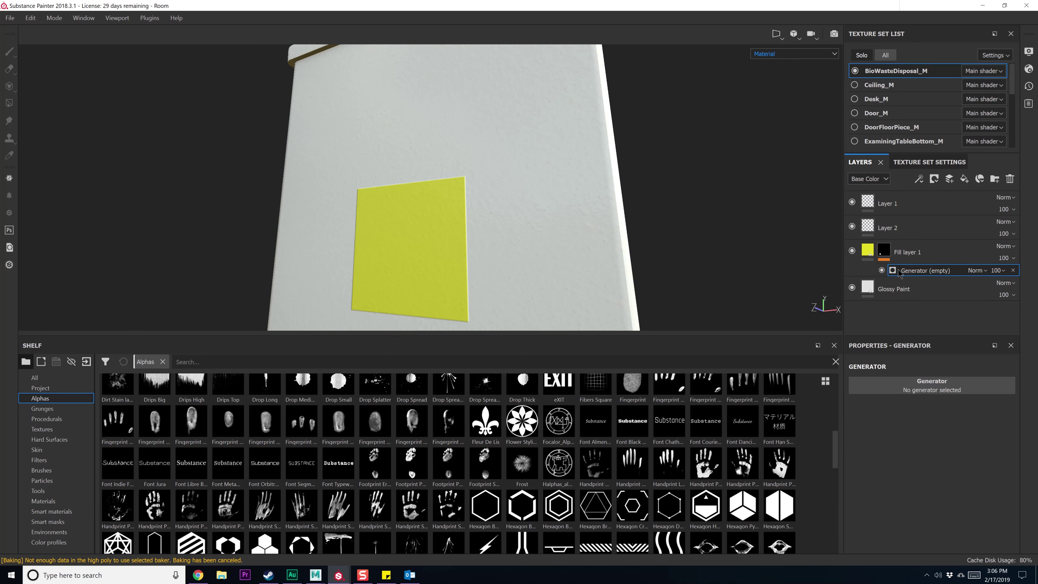
Put an empty filter on the yellow fill layer's mask, look through the available filters, and remove the effect
right_click(898, 271)
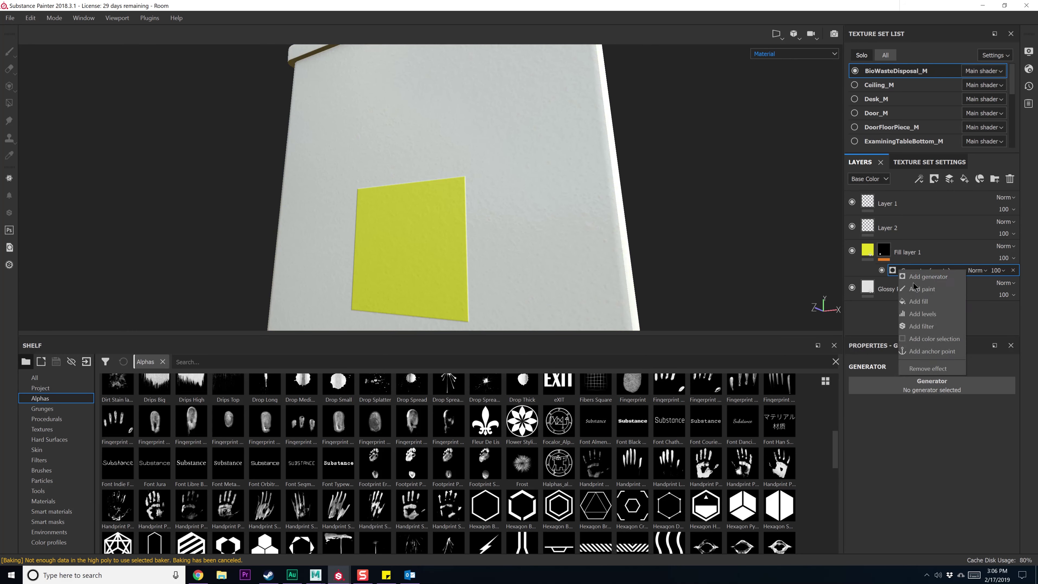
left_click(931, 326)
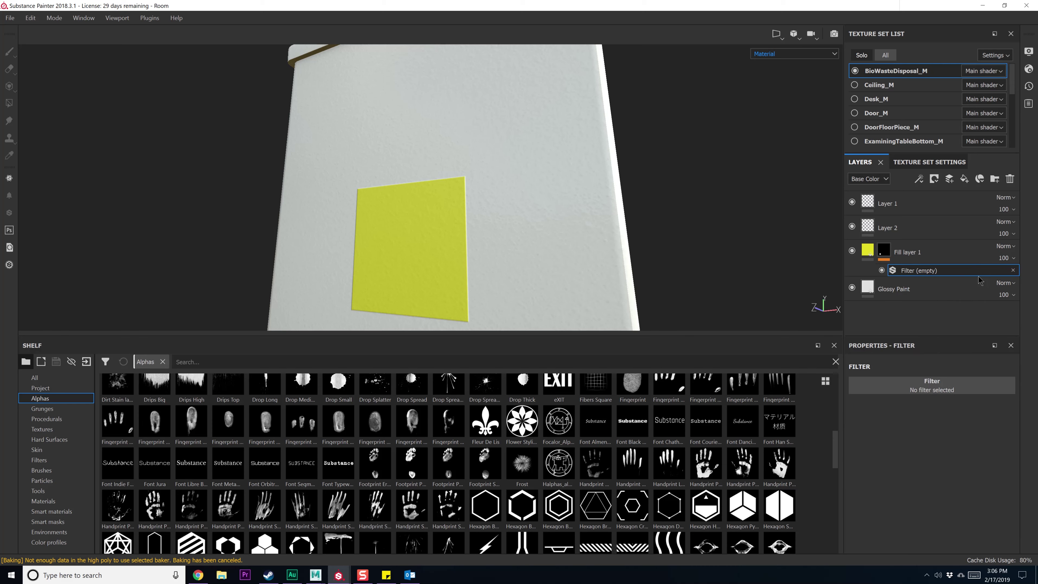
left_click(919, 385)
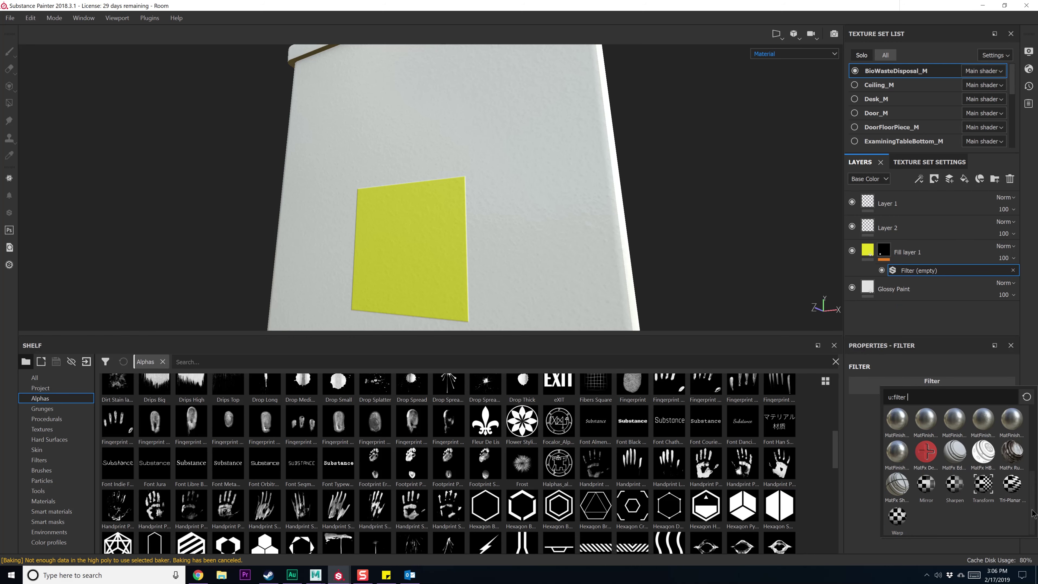
left_click_drag(1034, 514, 1030, 451)
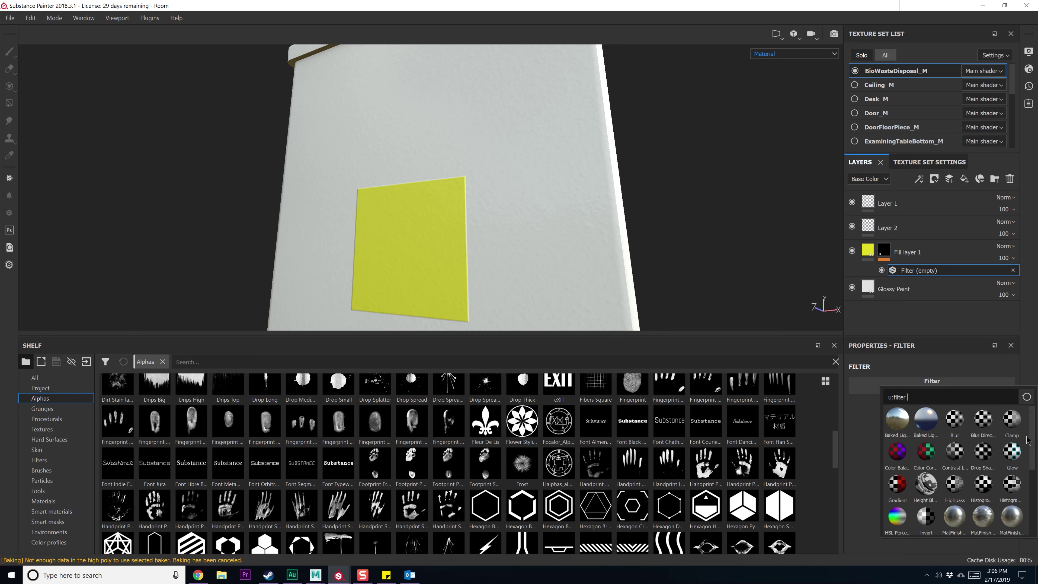
left_click(1013, 270)
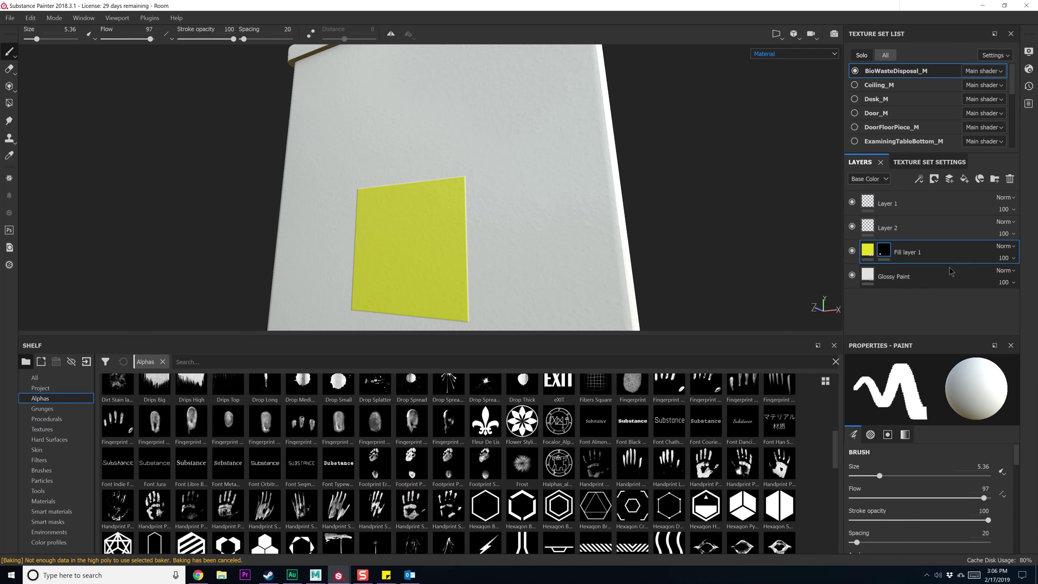
right_click(888, 255)
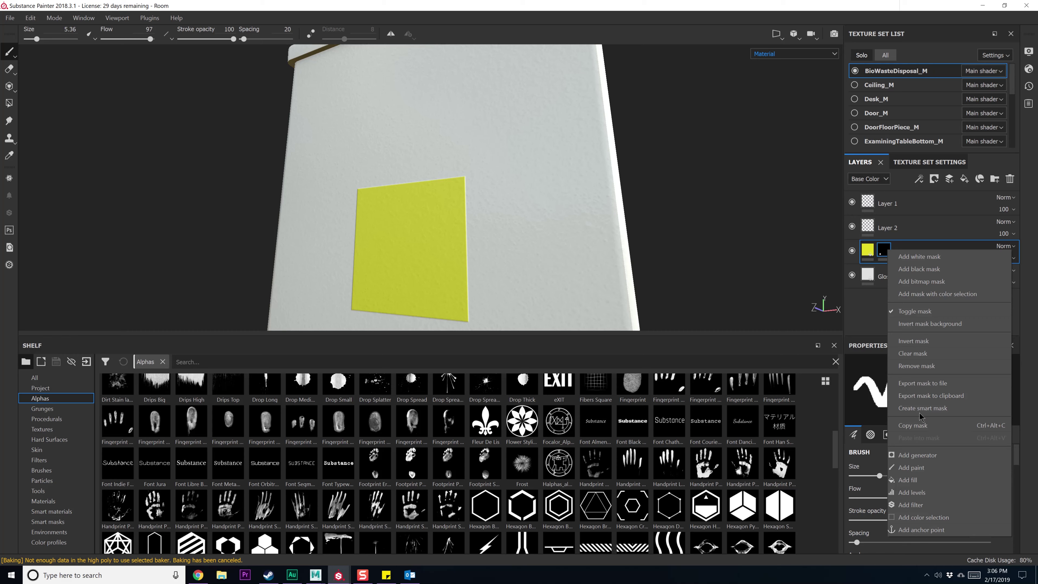
left_click(866, 300)
Display the yellow fill layer's mask alone from the front and choose the Brush Dirty alpha for the brush
left_click(883, 250, "alt")
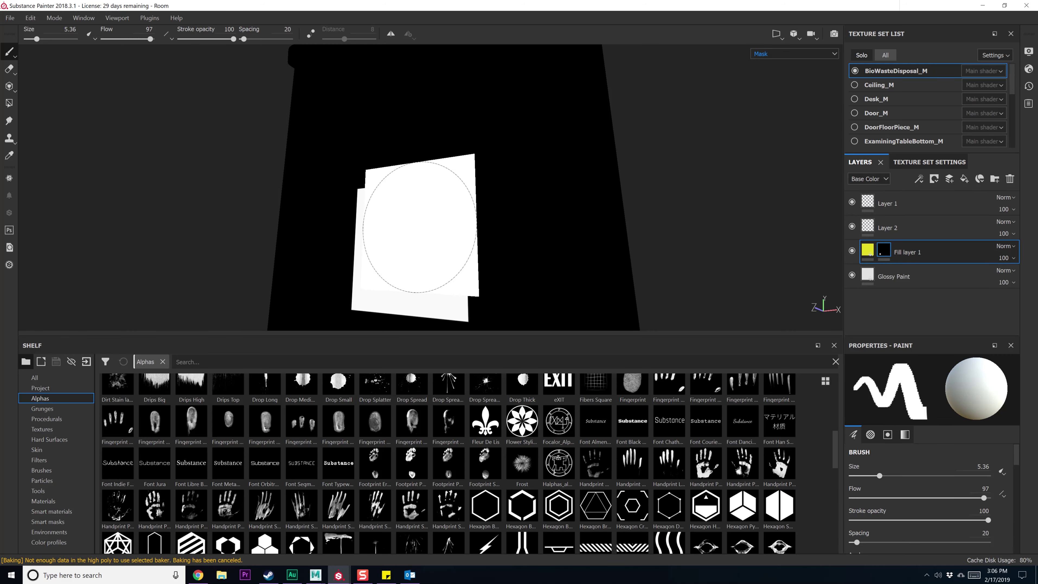
right_click_drag(367, 228, 383, 214, "alt")
left_click_drag(383, 215, 430, 227, "alt+shift")
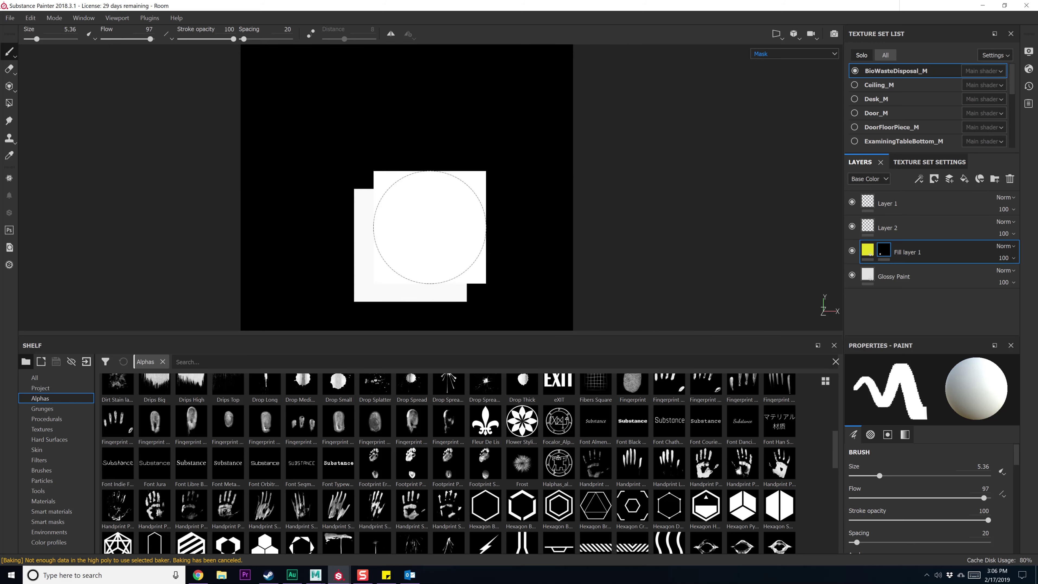
scroll(597, 466, "up", 10)
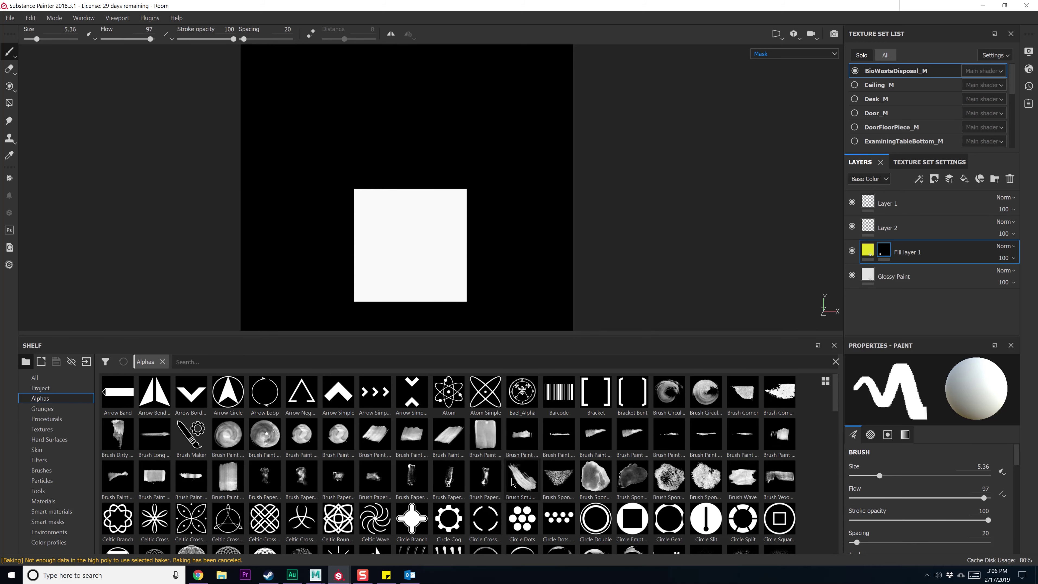
scroll(596, 470, "down", 15)
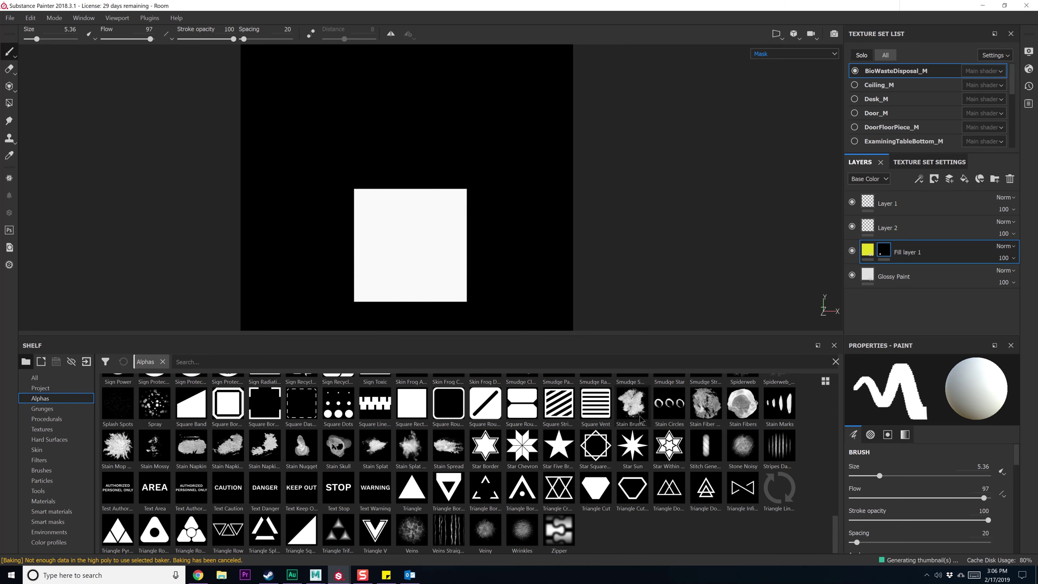
left_click_drag(834, 538, 829, 421)
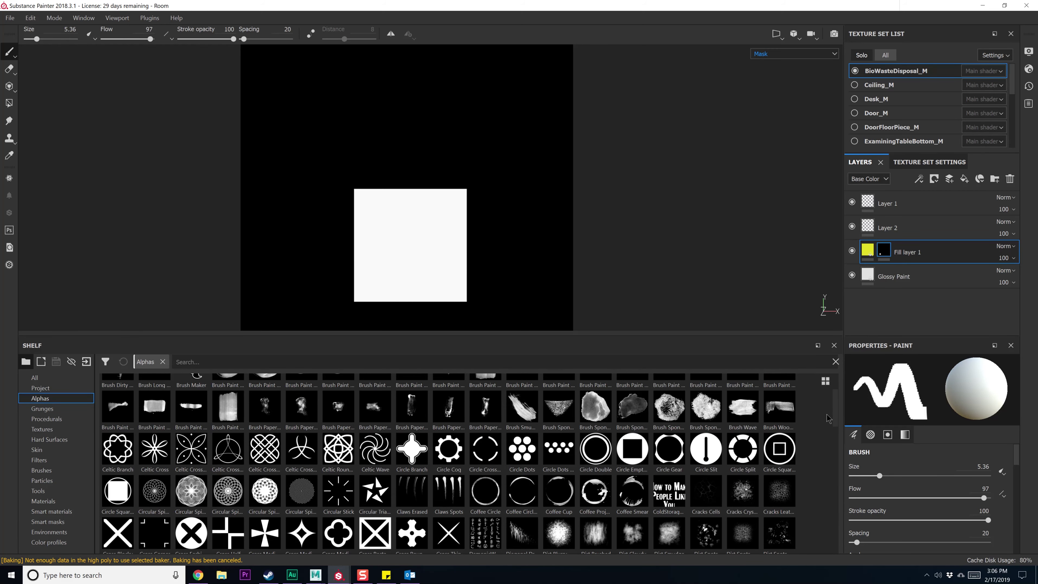
left_click(786, 483)
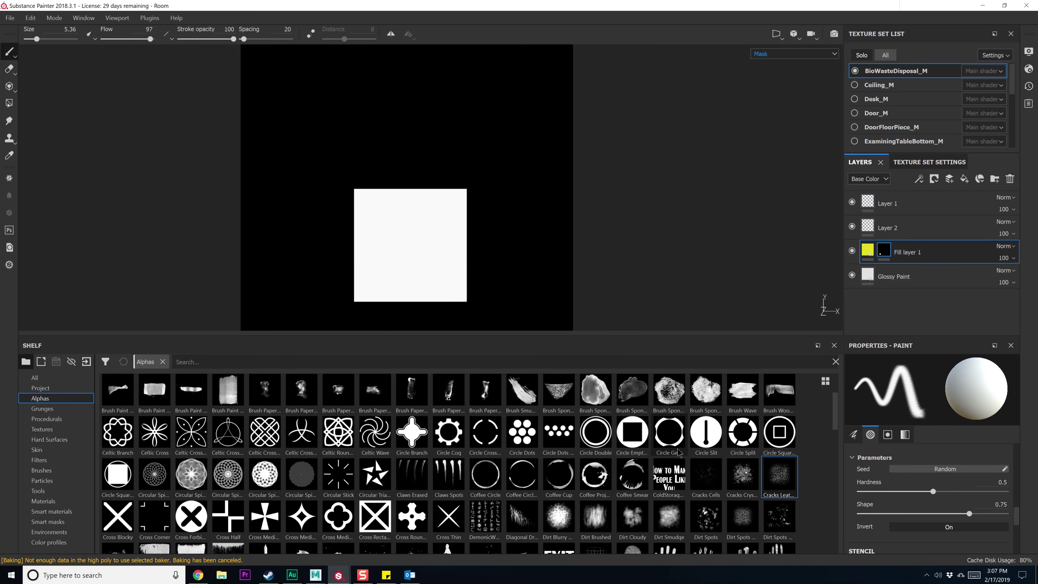
scroll(679, 451, "up", 2)
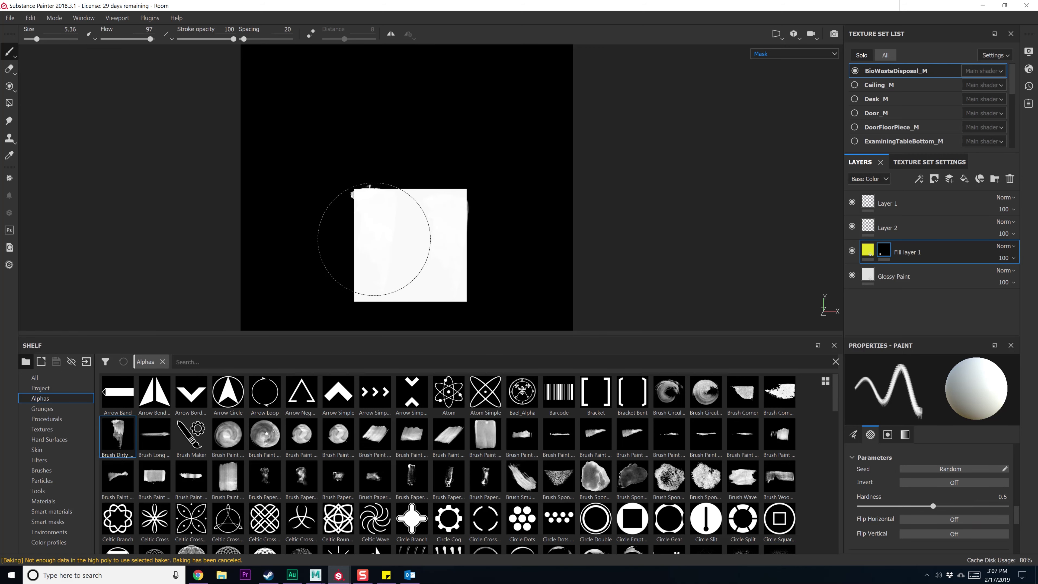
Roughen the square's edges in the mask with the brush reduced to size 2.37 and hardness 0.36, and return to the material view
mouse_move(374, 239)
left_mouse_down()
mouse_move(376, 251)
mouse_move(447, 254)
left_mouse_up()
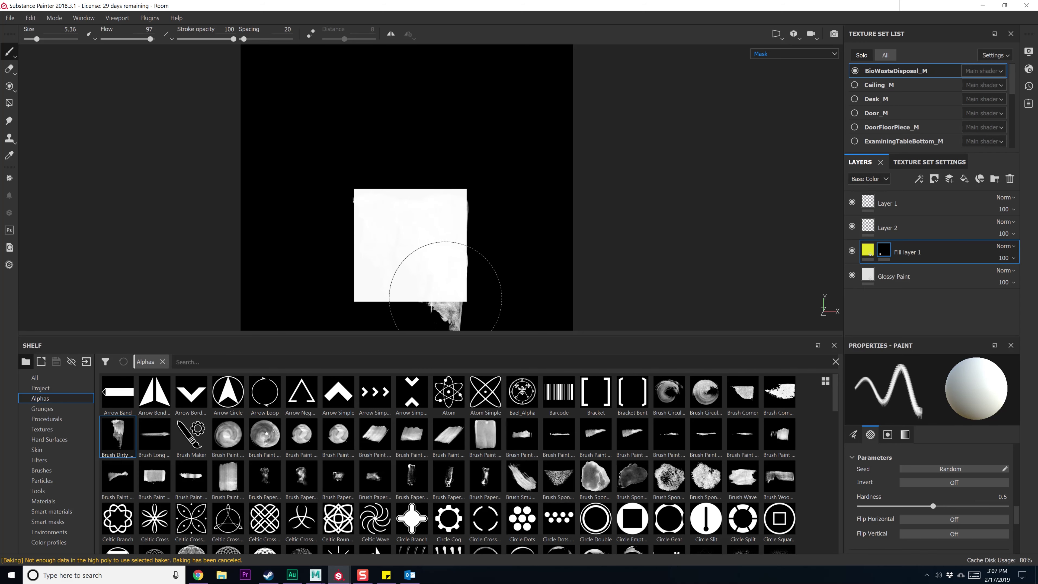
mouse_move(415, 248)
right_mouse_down("ctrl")
mouse_move(414, 231)
mouse_move(414, 246)
mouse_move(458, 264)
right_mouse_up("ctrl")
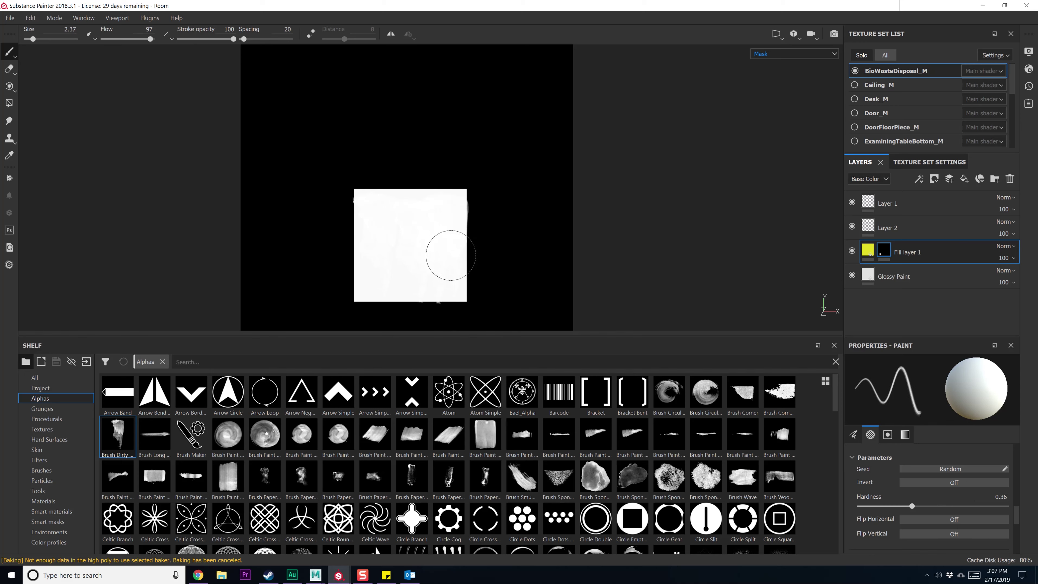
left_click_drag(450, 255, 458, 258)
left_click(867, 251)
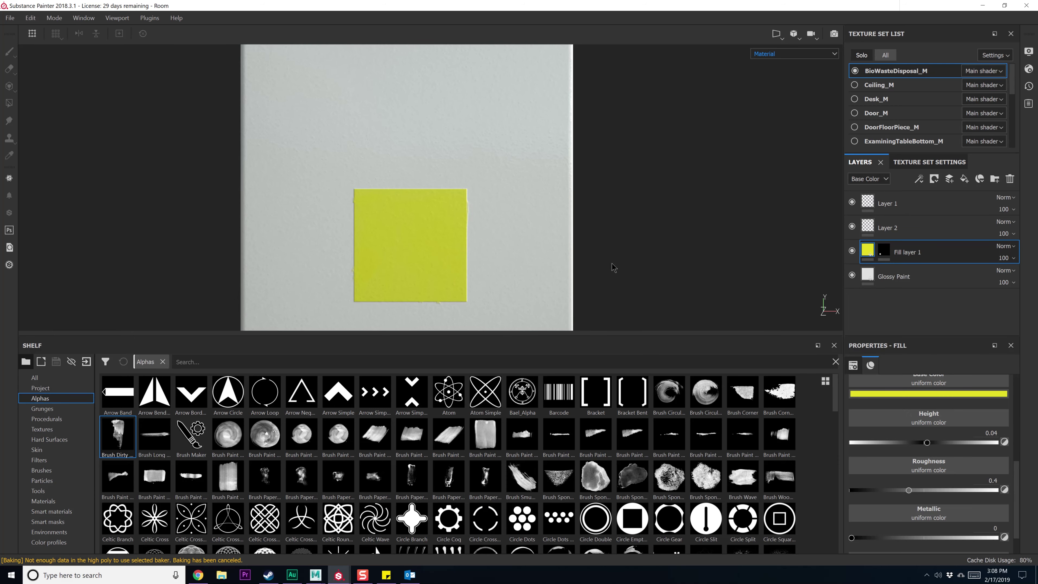
left_click_drag(517, 298, 686, 235, "alt")
Set the yellow fill layer's blending mode for the Height channel to Replace
scroll(1010, 453, "up", 4)
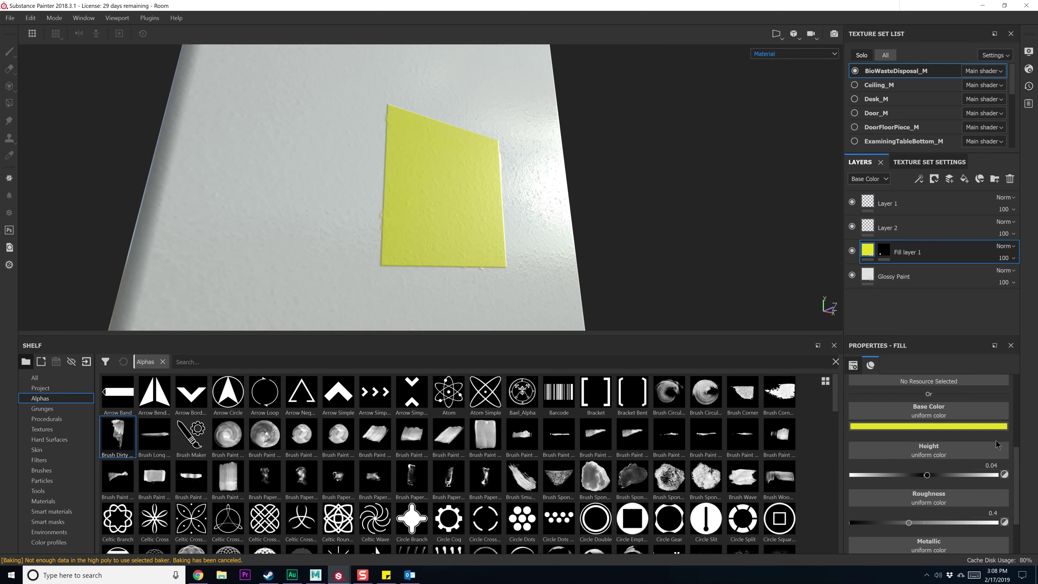
scroll(916, 412, "up", 1)
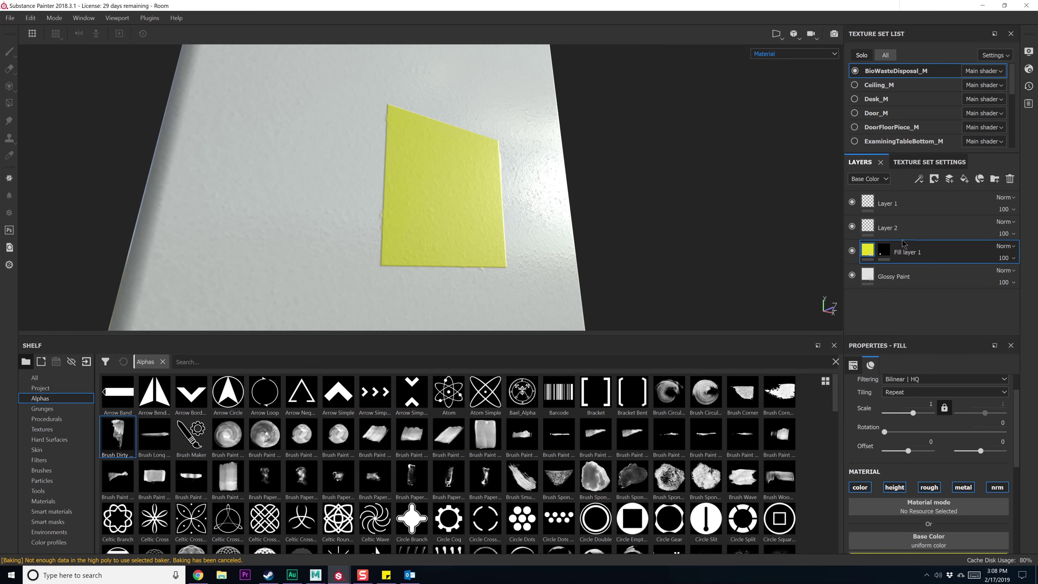
left_click(878, 179)
left_click(878, 196)
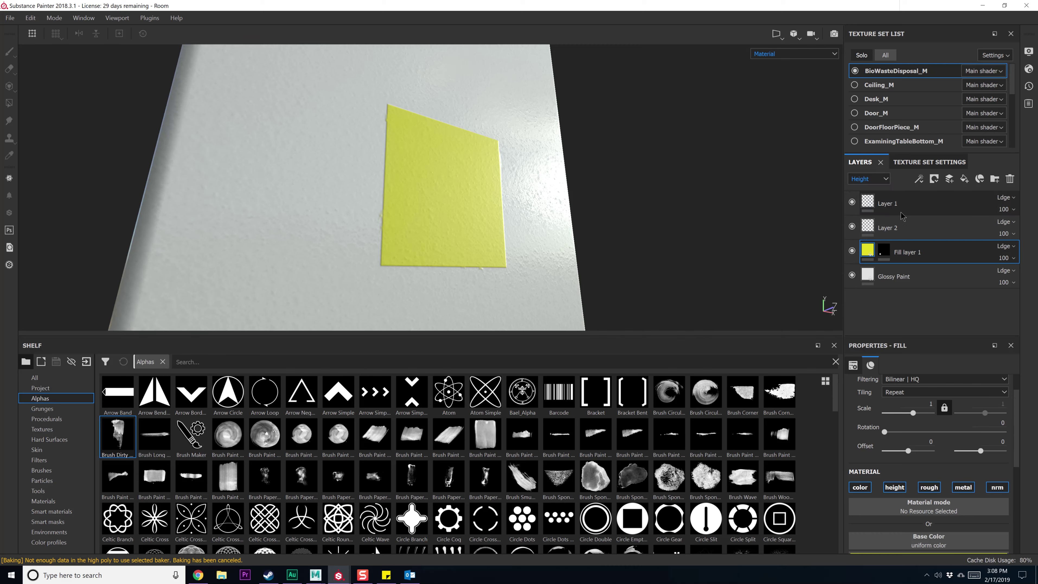
left_click(1006, 245)
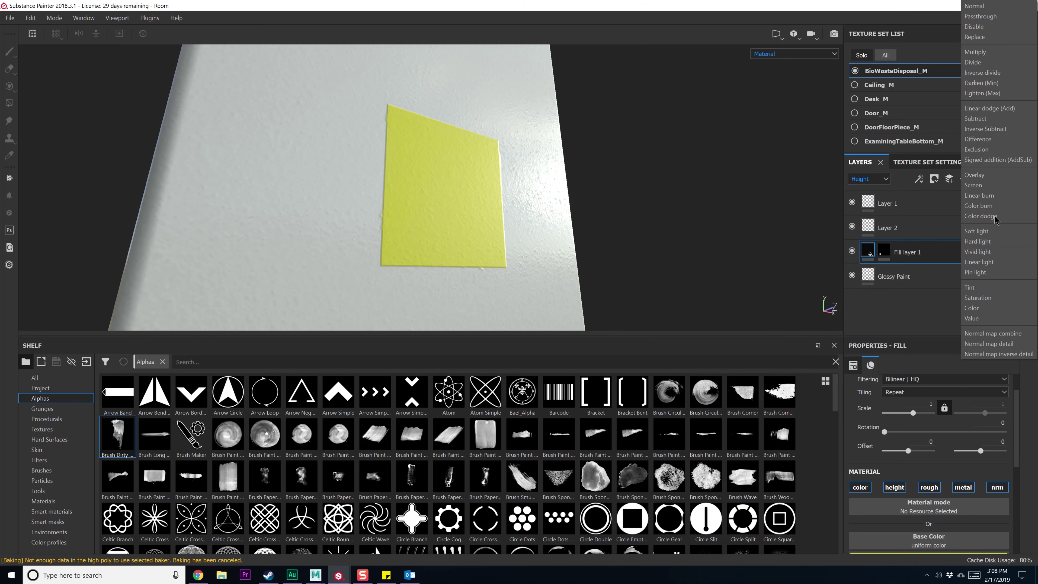
left_click(979, 5)
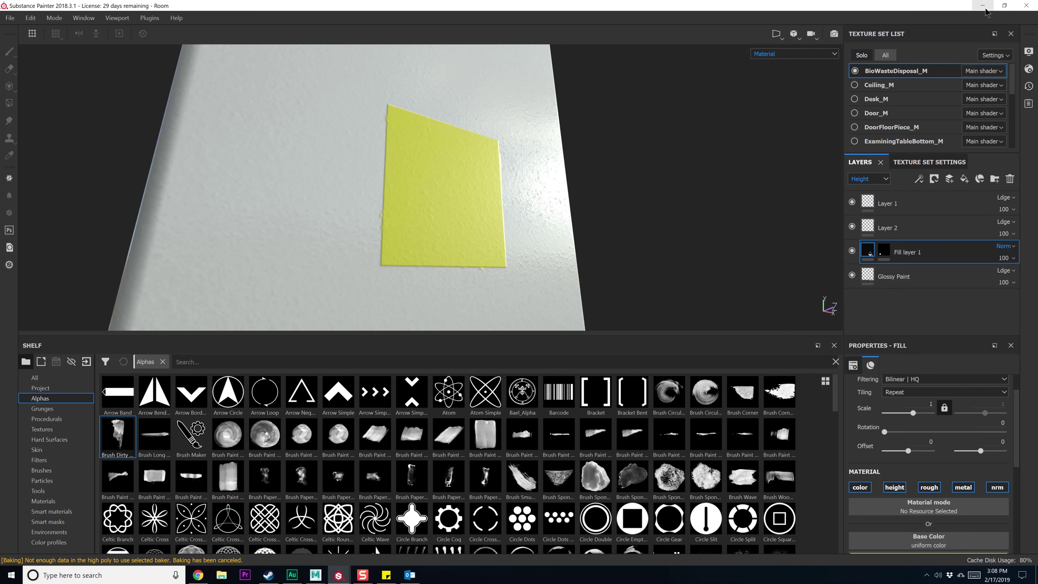
left_click(1006, 246)
left_click(982, 39)
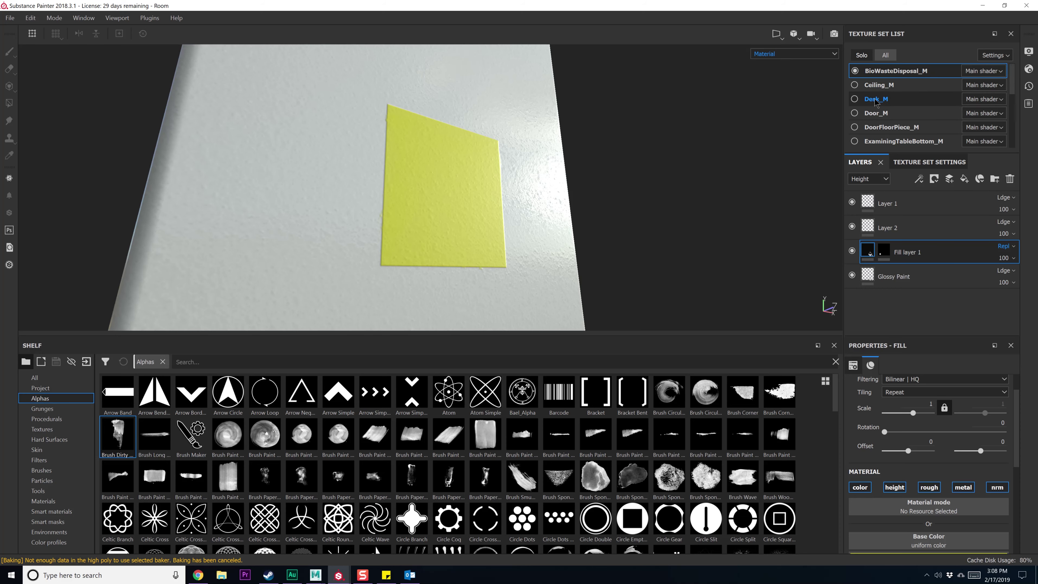
Set the yellow fill layer's blending mode for the Normal channel to Replace
left_click(870, 180)
left_click(866, 225)
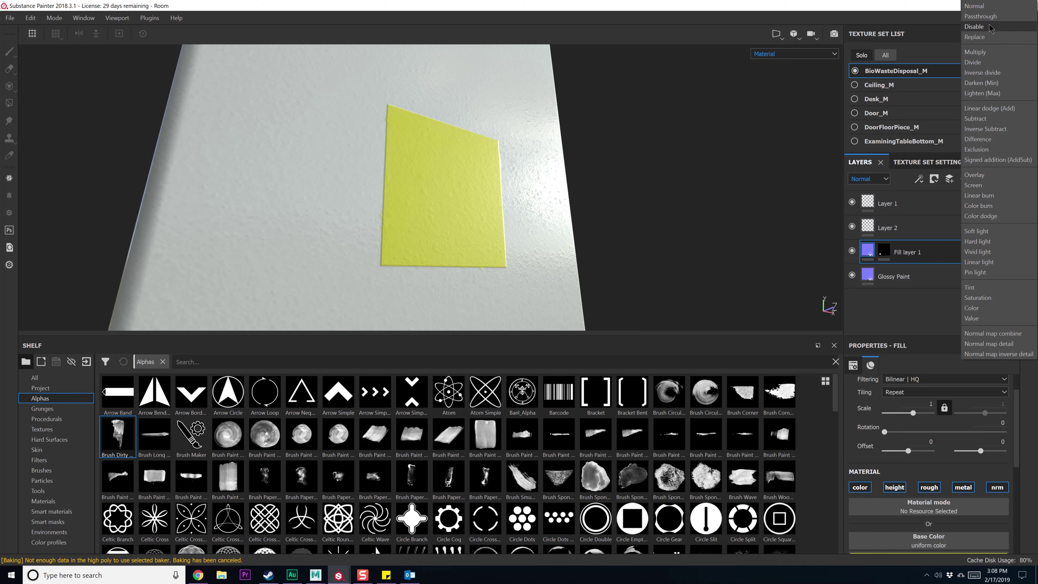
left_click(985, 36)
mouse_move(596, 209)
left_mouse_down("alt")
mouse_move(631, 200)
mouse_move(540, 220)
mouse_move(431, 220)
mouse_move(554, 251)
mouse_move(451, 244)
left_mouse_up("alt")
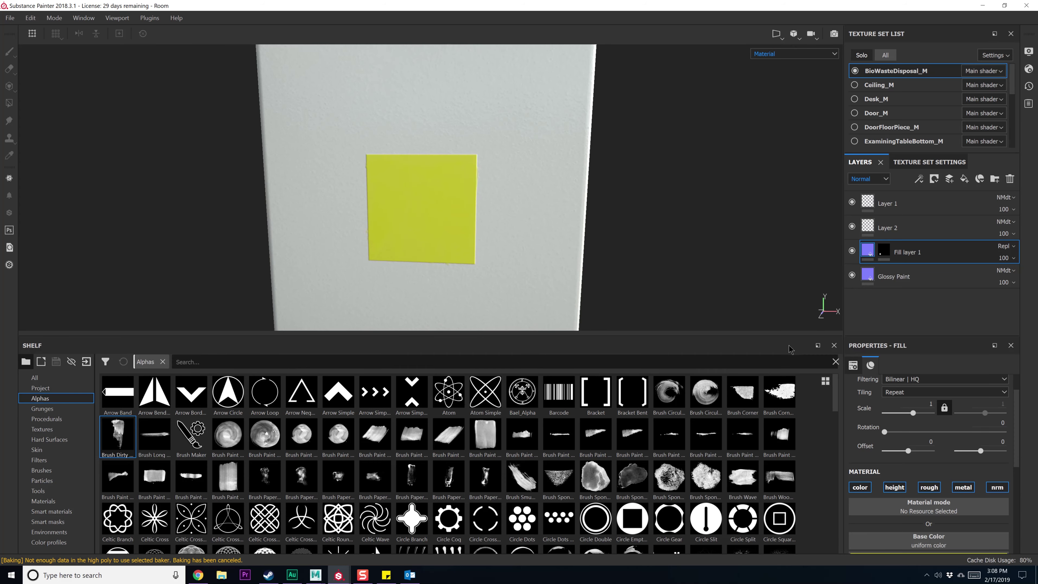
On Layer 2, search the alphas for "bio" and choose the biohazard sign alpha for the brush
left_click(920, 231)
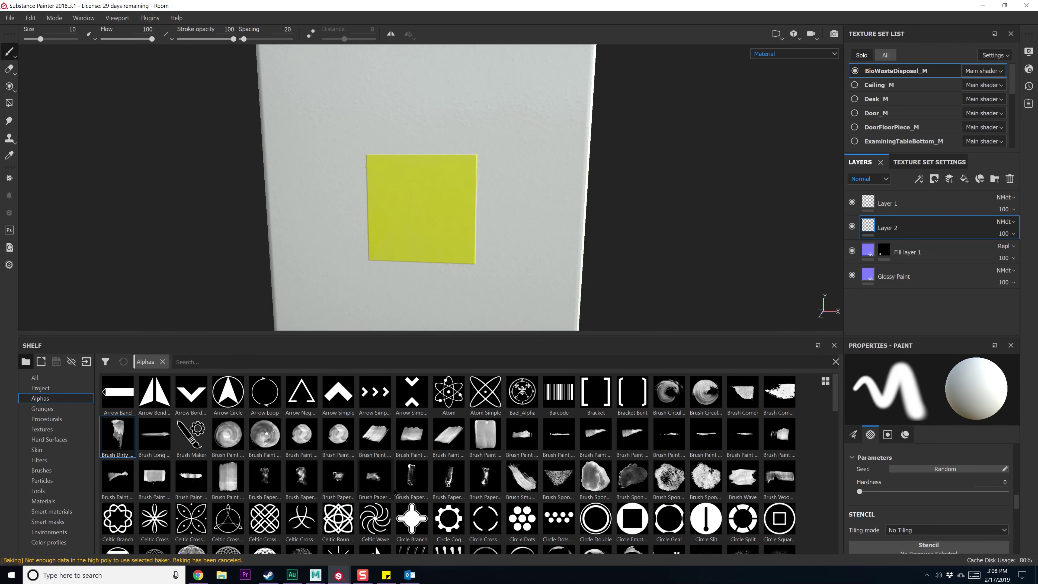
scroll(394, 490, "down", 3)
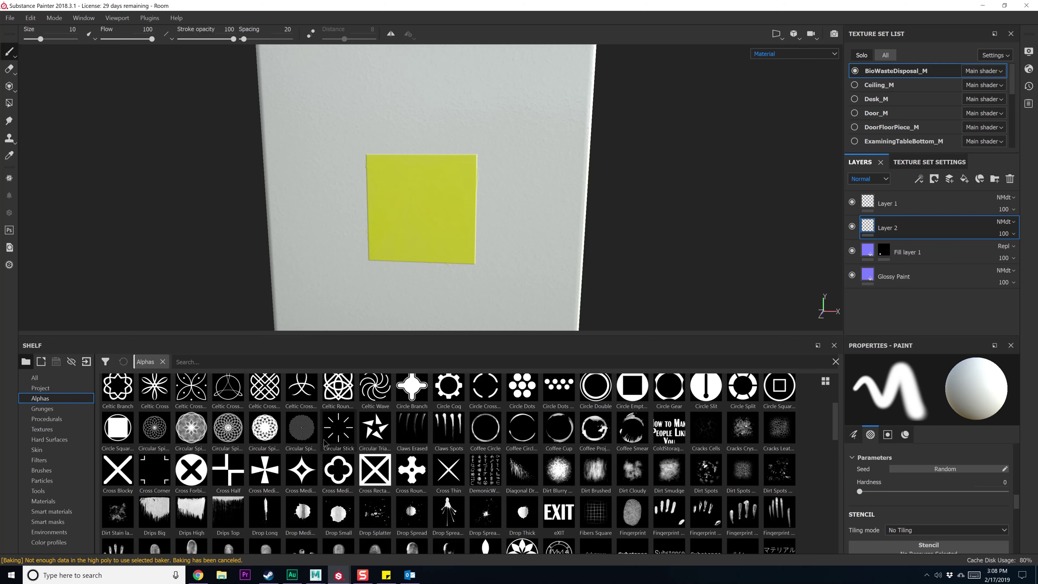
scroll(324, 442, "down", 15)
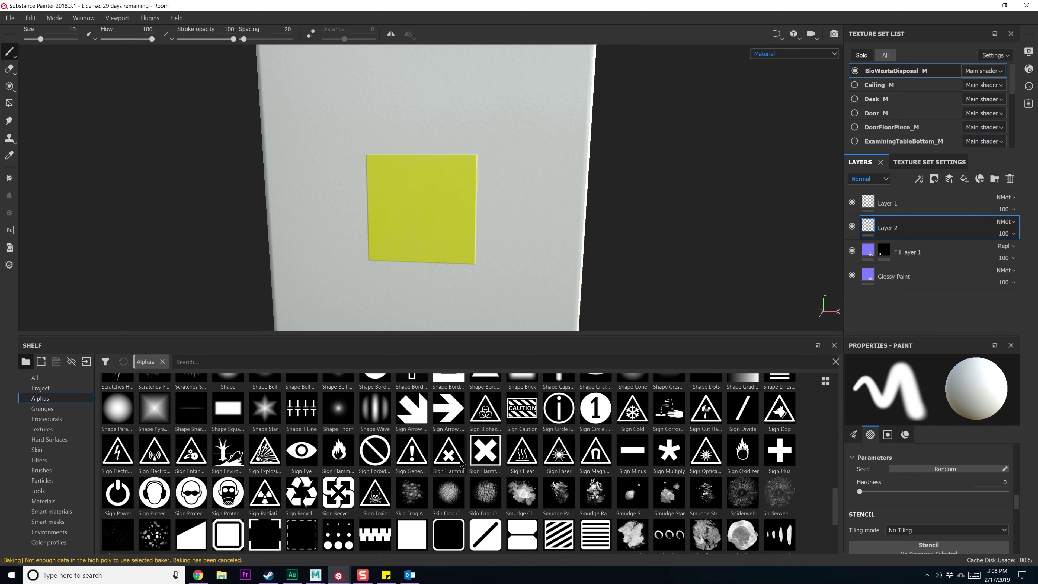
mouse_move(495, 415)
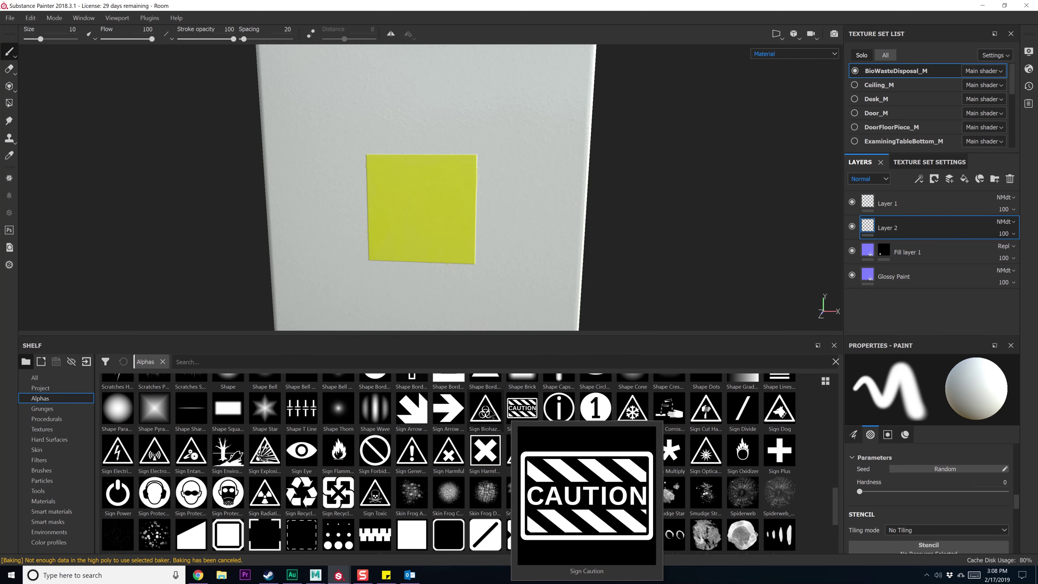
left_click(433, 358)
type("bio")
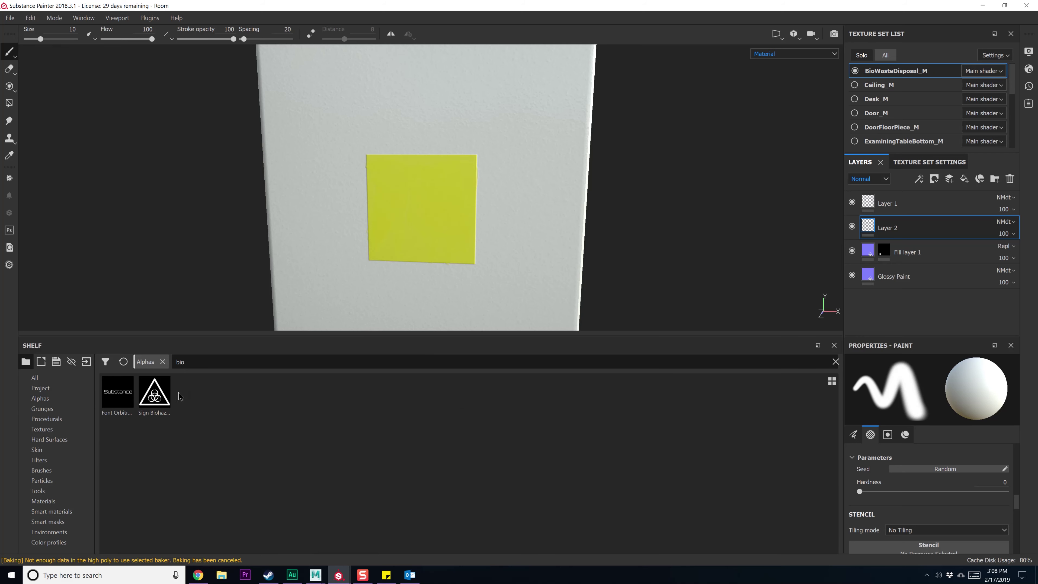
left_click(155, 392)
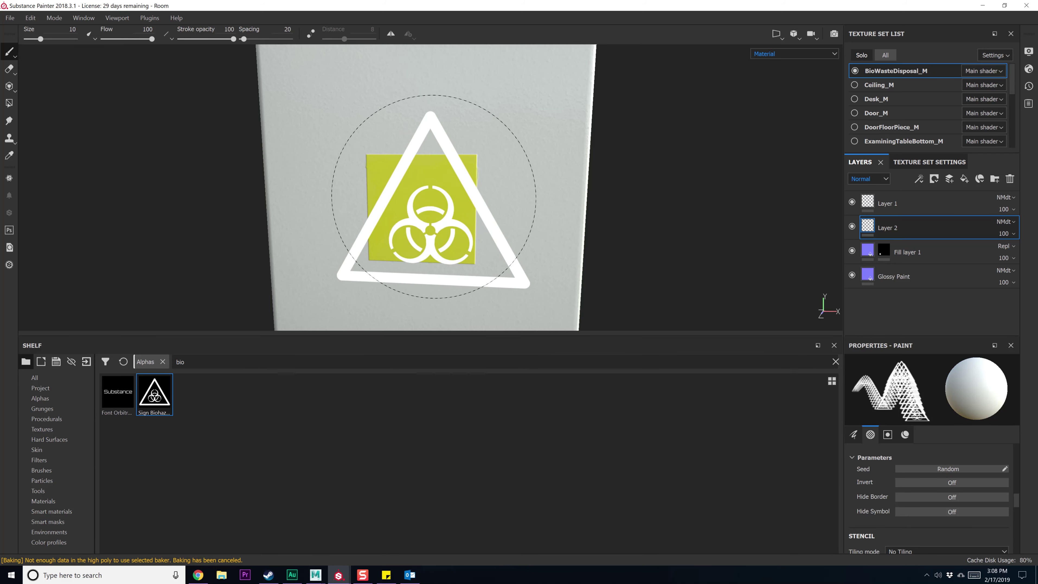
Stamp the biohazard sign in black at brush size 4.76, centred on the yellow square on the container's front
key("bracketleft")
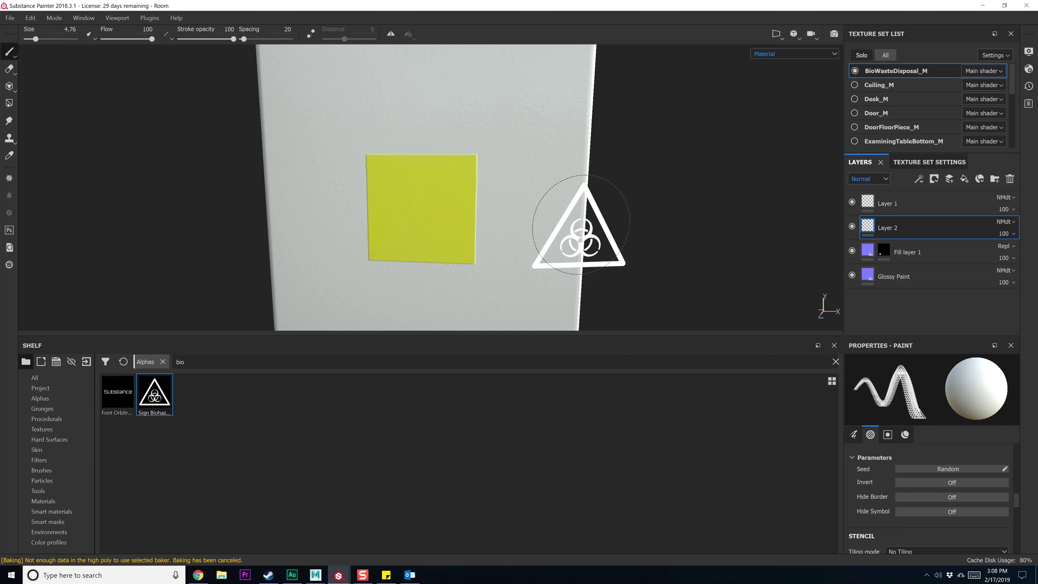
left_click_drag(660, 220, 654, 202, "alt+shift")
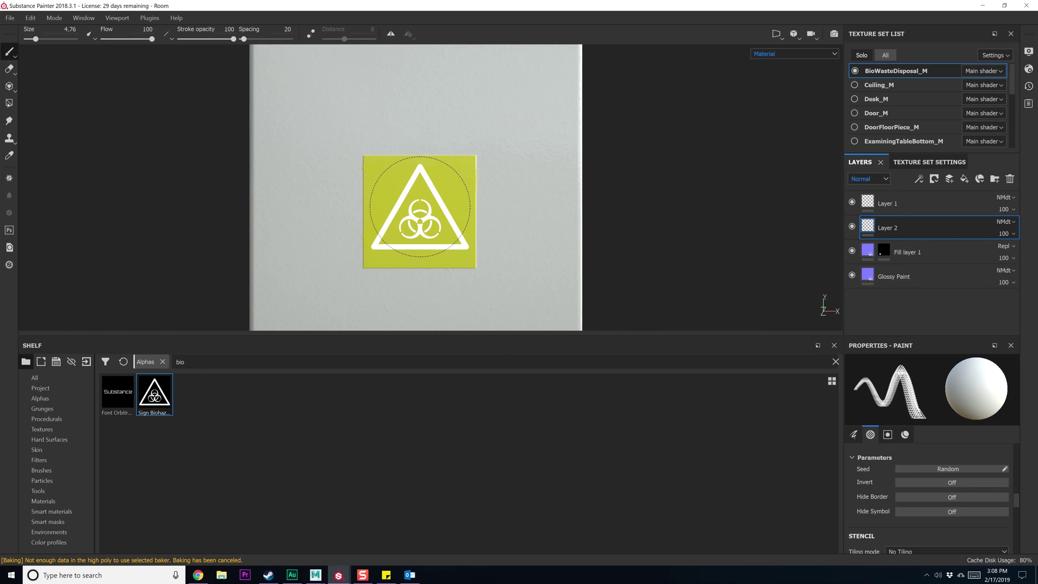
scroll(880, 468, "down", 5)
scroll(879, 464, "down", 2)
left_click(934, 489)
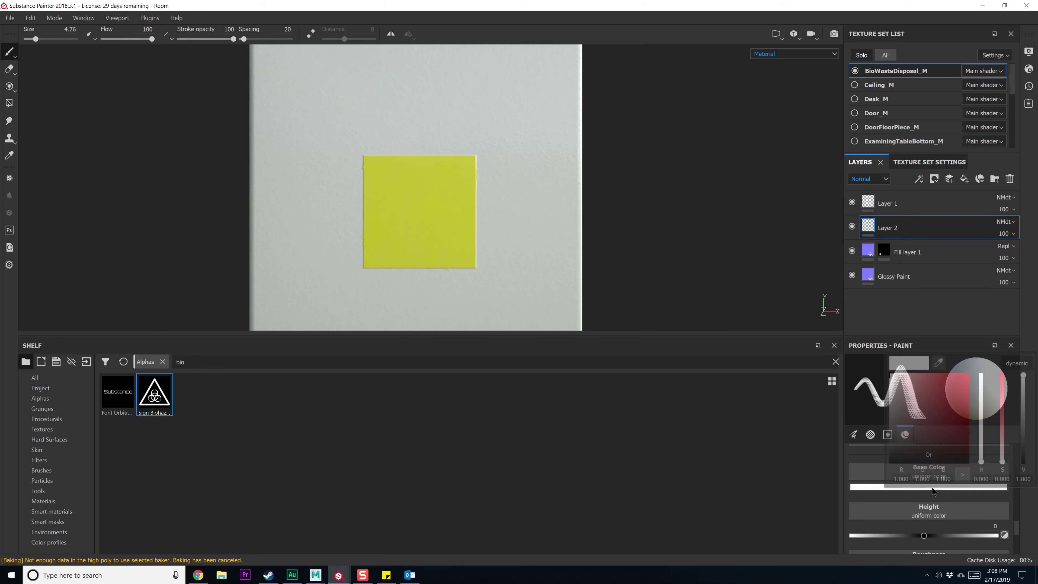
left_click_drag(923, 425, 845, 504)
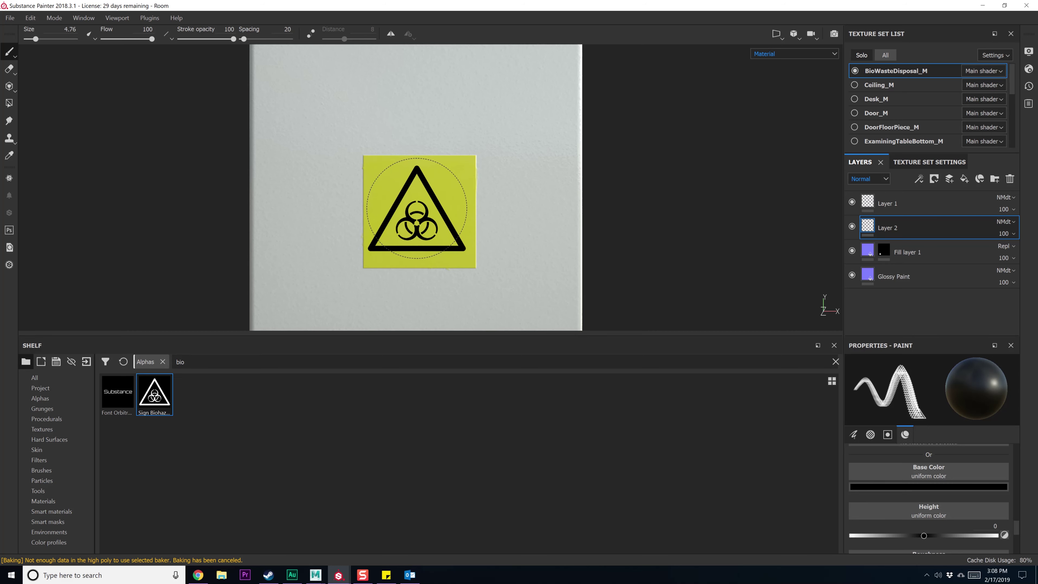
left_click(417, 208)
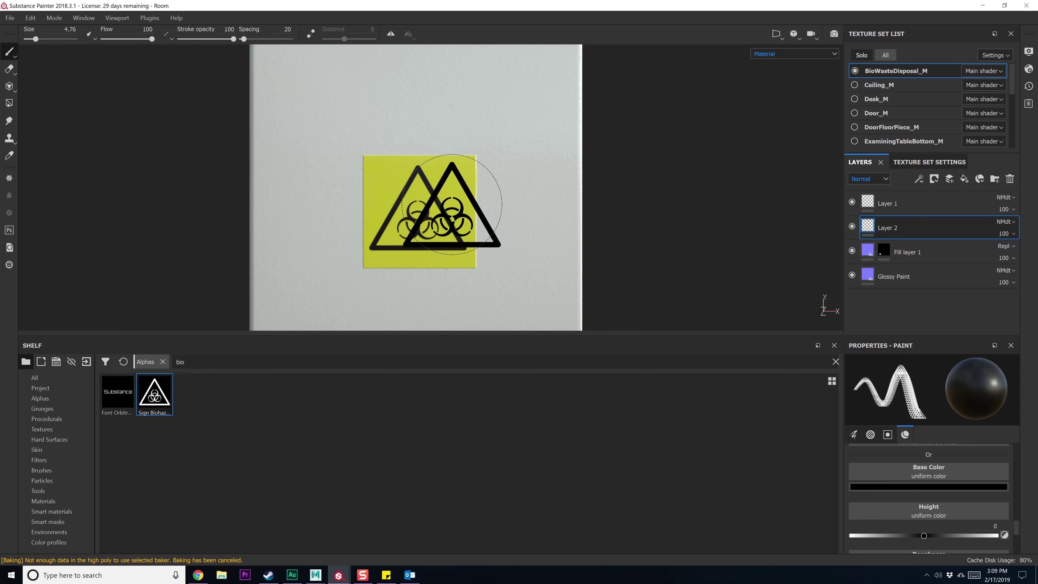
Duplicate the yellow fill layer and give the copy a white mask, facing the container's lid from above
left_click_drag(568, 246, 636, 230, "alt")
right_click_drag(636, 230, 644, 116, "alt")
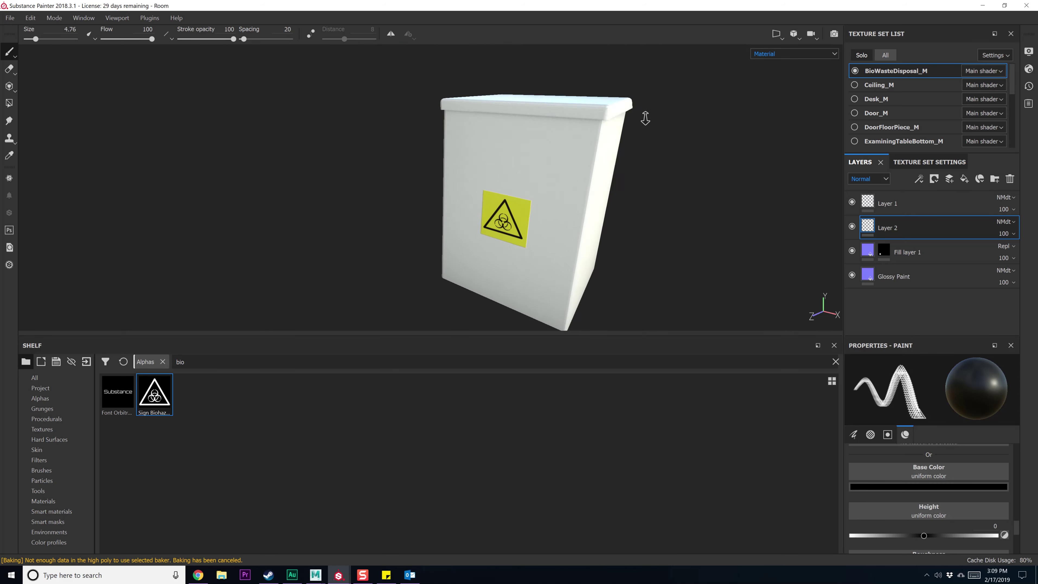
middle_click_drag(644, 115, 604, 174, "alt")
left_click_drag(608, 176, 609, 278, "alt")
middle_click_drag(570, 183, 652, 193, "alt")
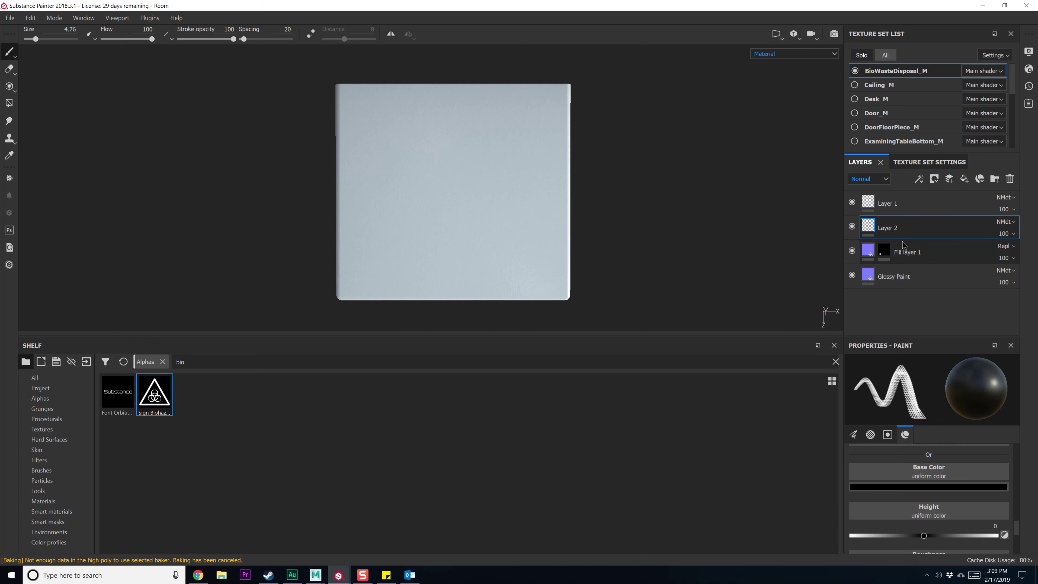
left_click(884, 254)
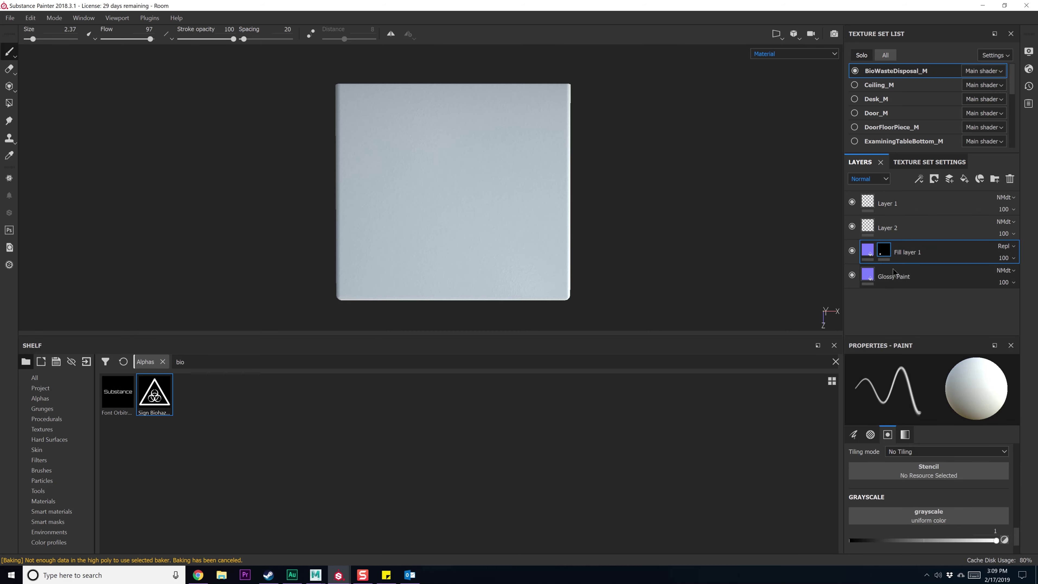
right_click(959, 250)
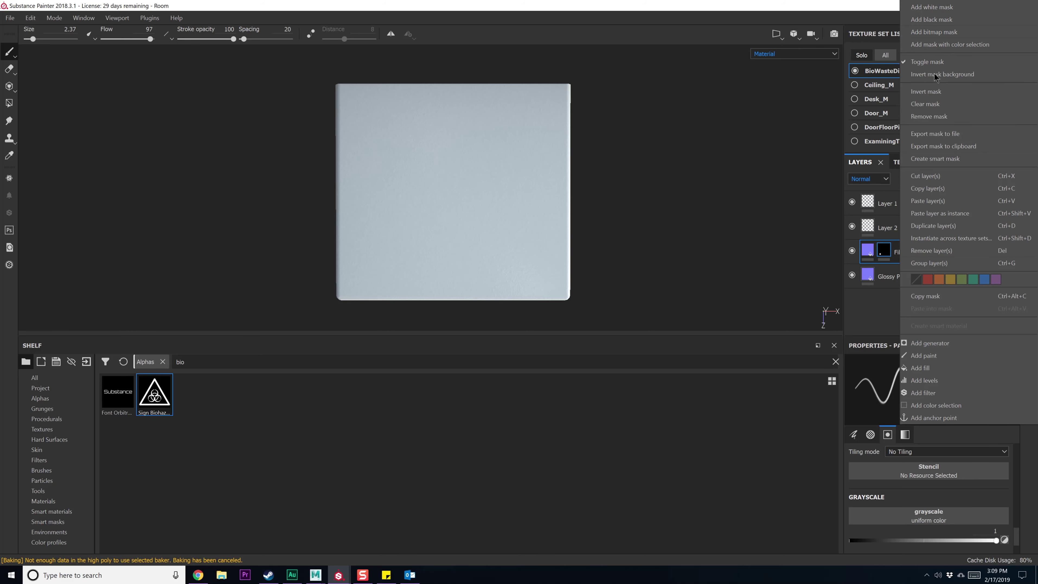
left_click(937, 228)
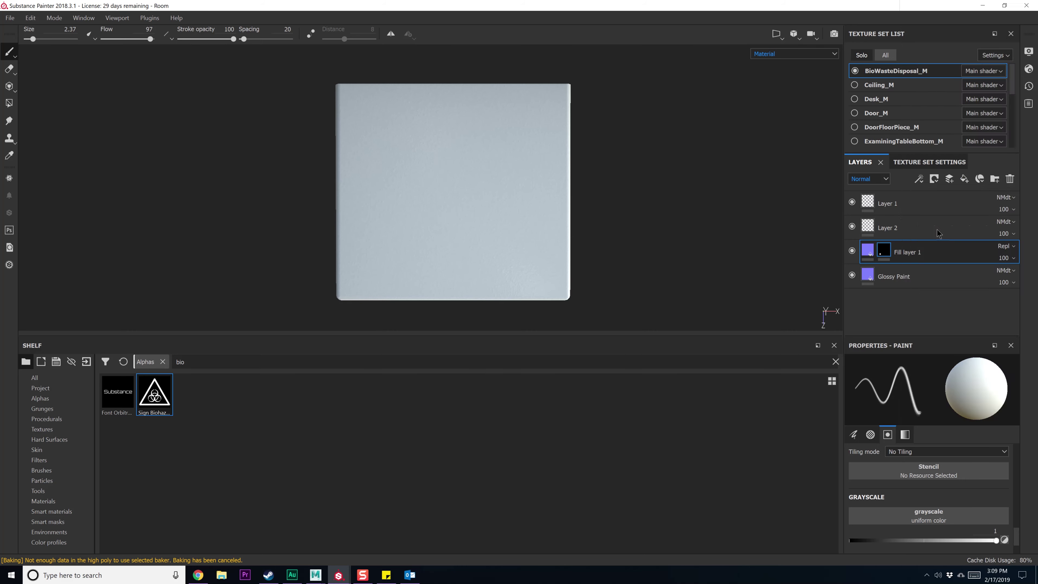
right_click(887, 250)
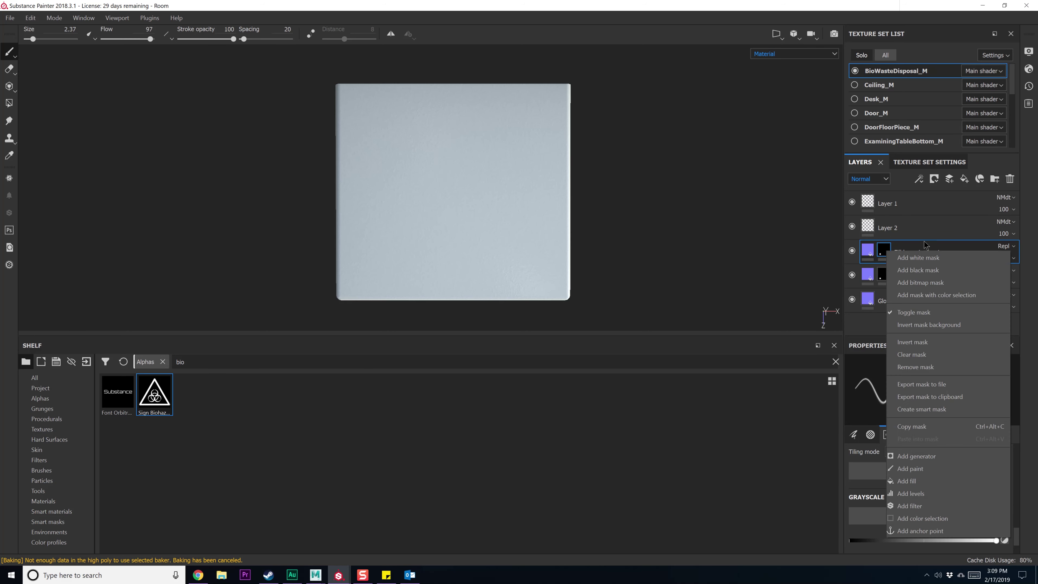
left_click(925, 259)
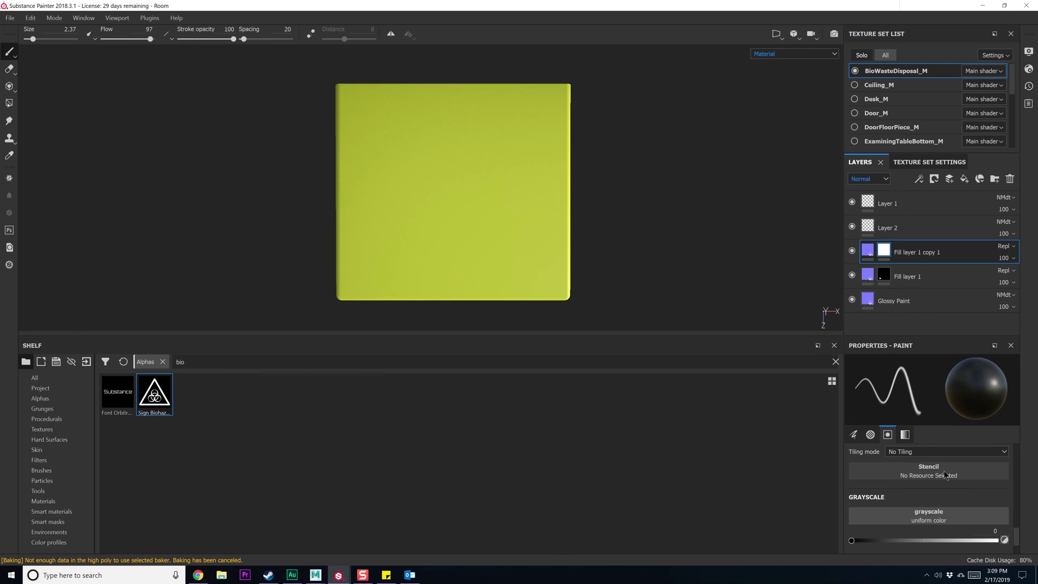
Open the copied fill layer's material properties at its base color and switch the layer stack to the Base Color channel
scroll(947, 487, "up", 10)
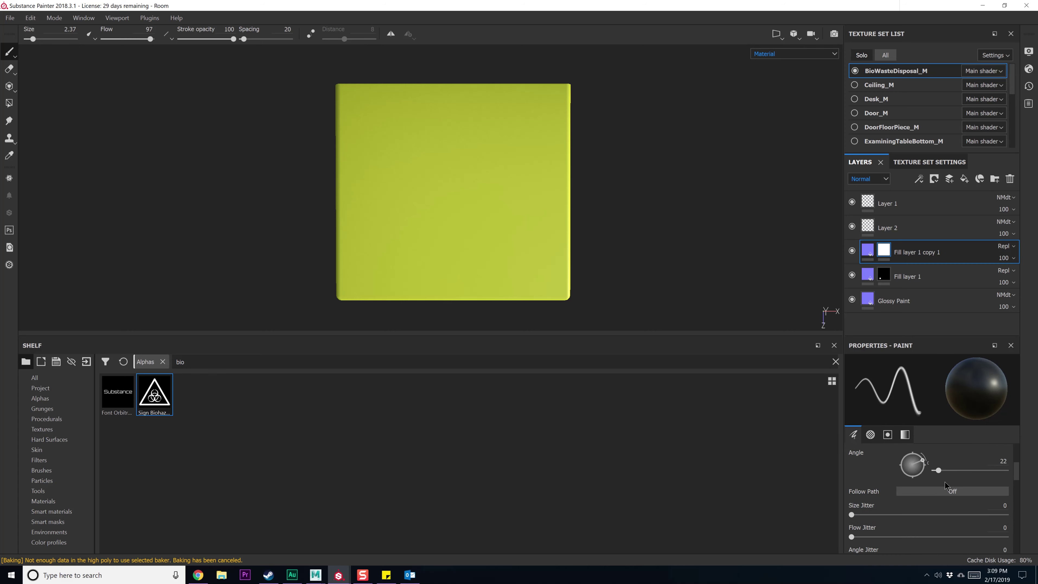
scroll(946, 484, "down", 6)
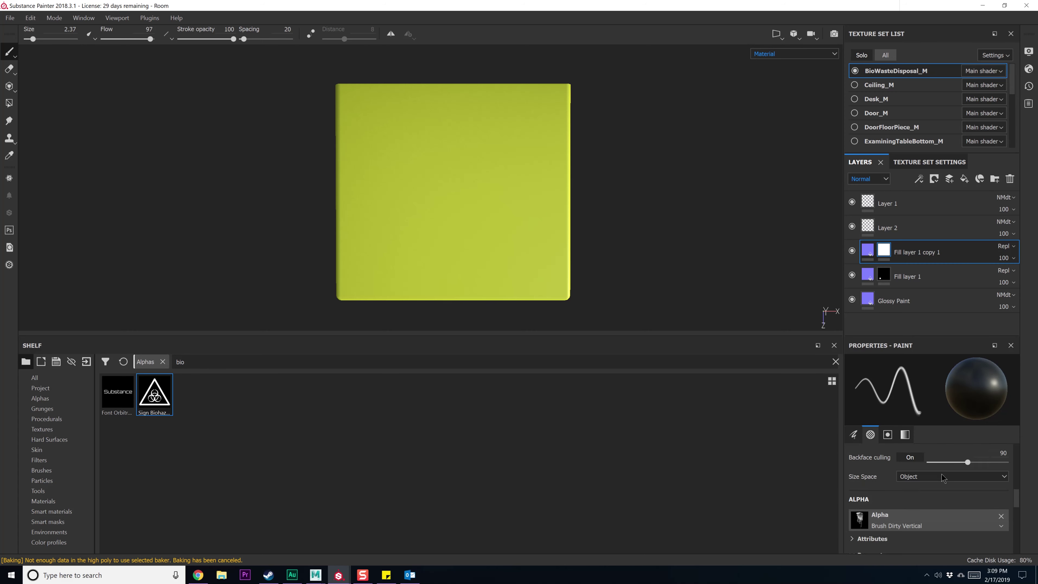
left_click(868, 250)
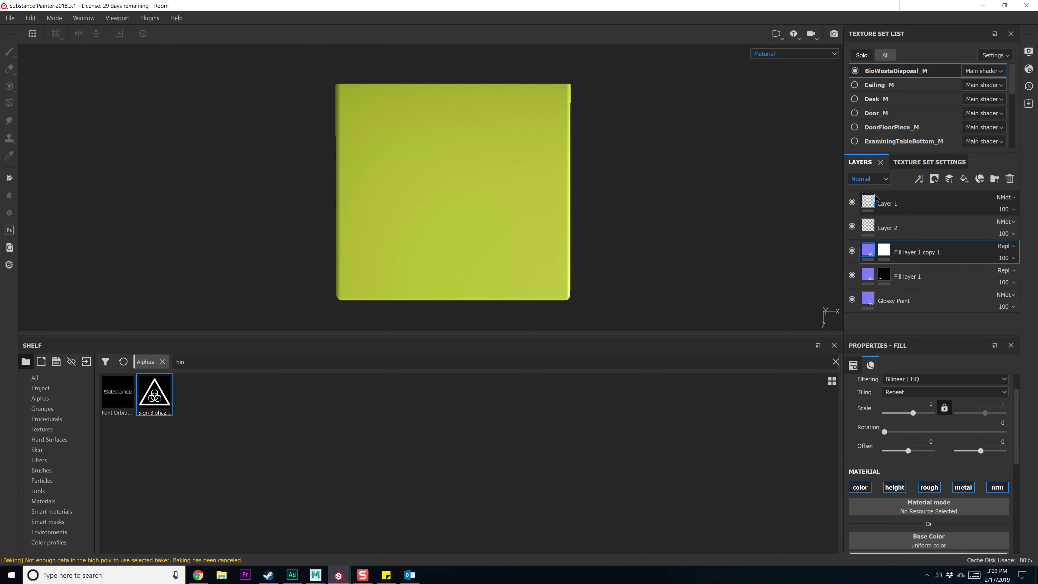
left_click(879, 179)
left_click(864, 188)
scroll(940, 490, "down", 2)
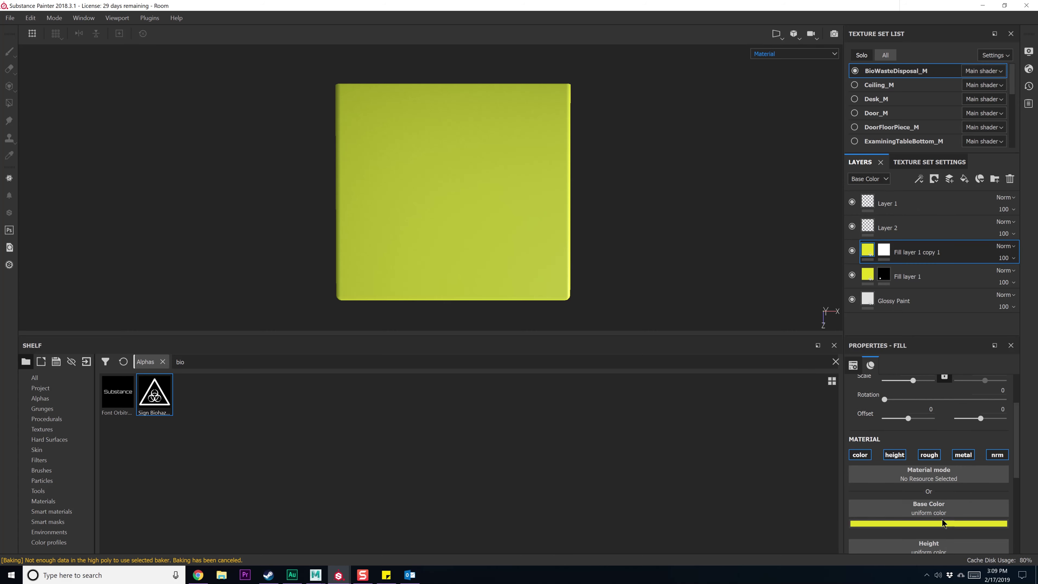
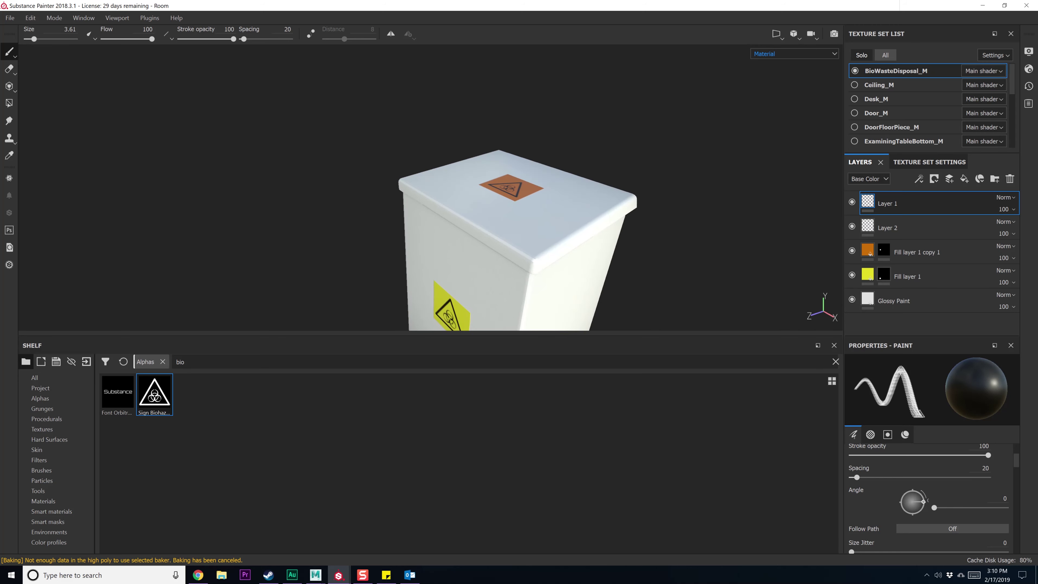
Select the Ceiling_M texture set and turn off solo display to show the whole room around the waste container
middle_click_drag(665, 248, 636, 182, "alt")
right_click_drag(640, 218, 637, 148, "alt")
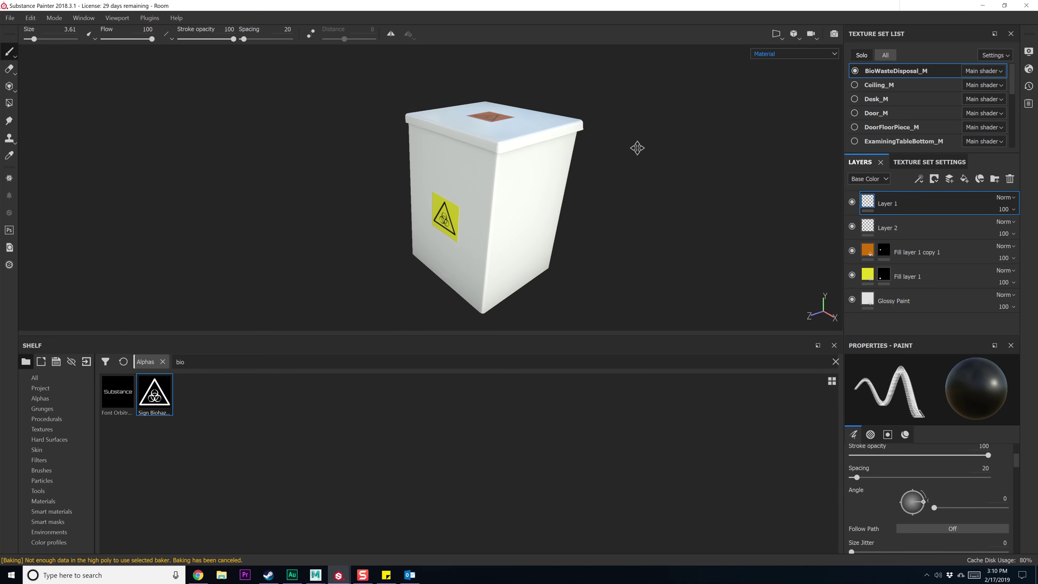
left_click_drag(640, 177, 642, 190, "alt")
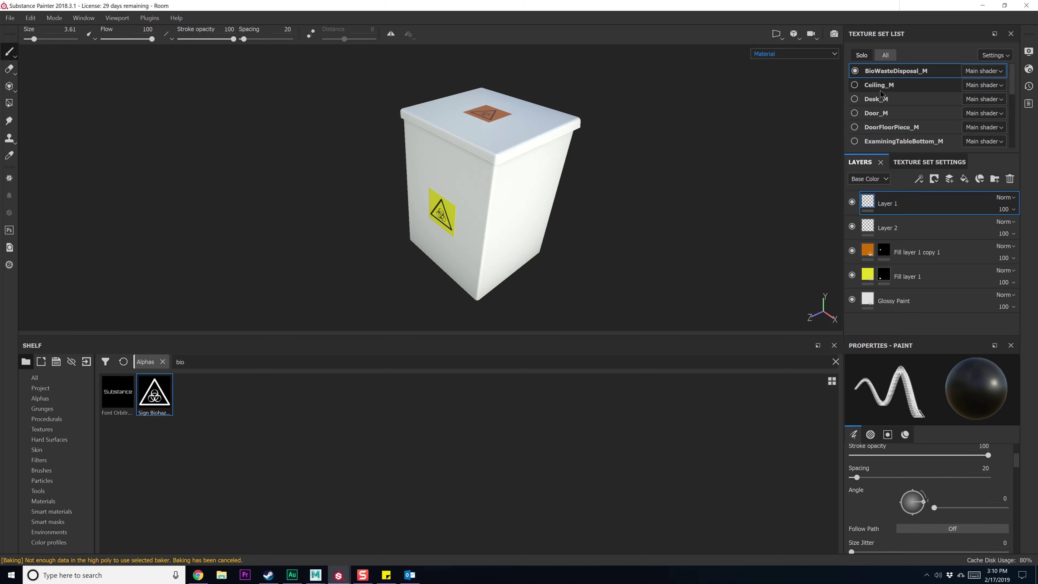
left_click(871, 85)
left_click(865, 57)
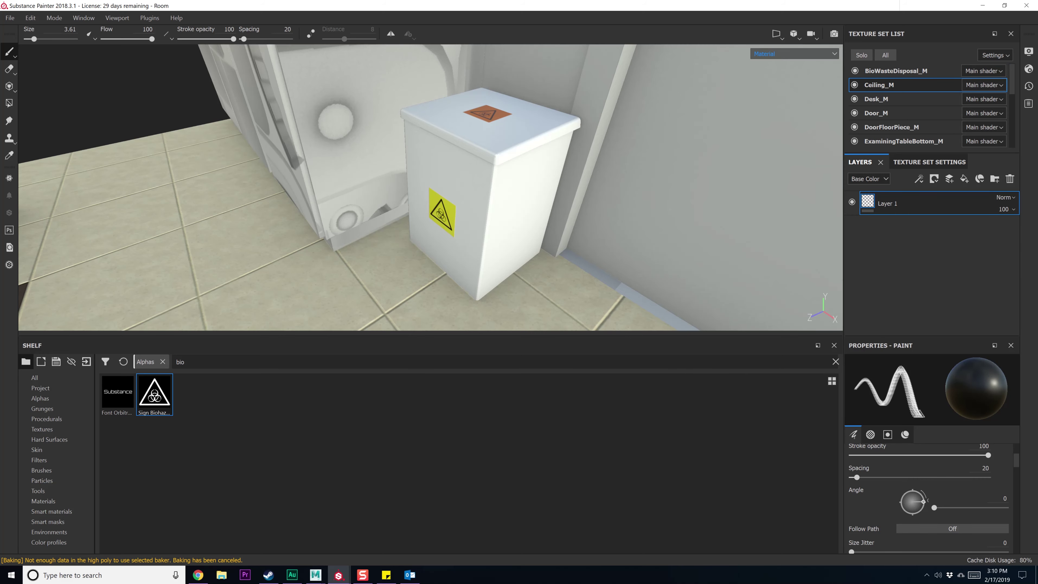
Examine the room from several angles around the examining table, sink counter, waste container and door
scroll(540, 217, "down", 6)
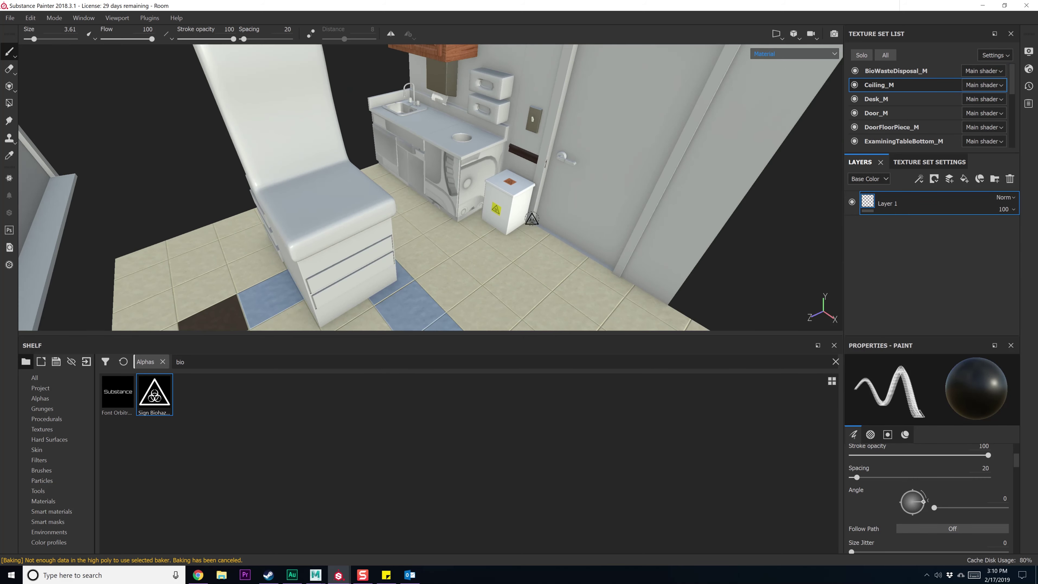
scroll(532, 219, "down", 3)
mouse_move(526, 194)
left_mouse_down("alt")
mouse_move(514, 342)
mouse_move(412, 172)
mouse_move(384, 158)
mouse_move(398, 197)
mouse_move(452, 206)
left_mouse_up("alt")
middle_click_drag(398, 198, 439, 205, "alt")
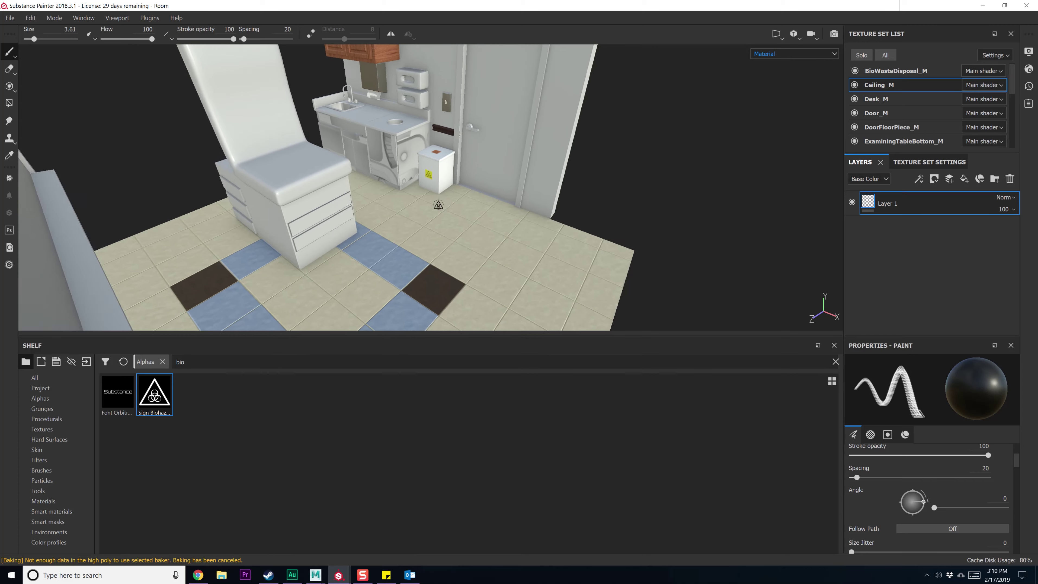
left_click_drag(439, 204, 376, 204, "alt")
middle_click_drag(376, 204, 531, 217, "alt")
mouse_move(429, 220)
left_mouse_down("alt")
mouse_move(407, 221)
mouse_move(467, 228)
mouse_move(414, 225)
left_mouse_up("alt")
middle_click_drag(414, 225, 494, 258, "alt")
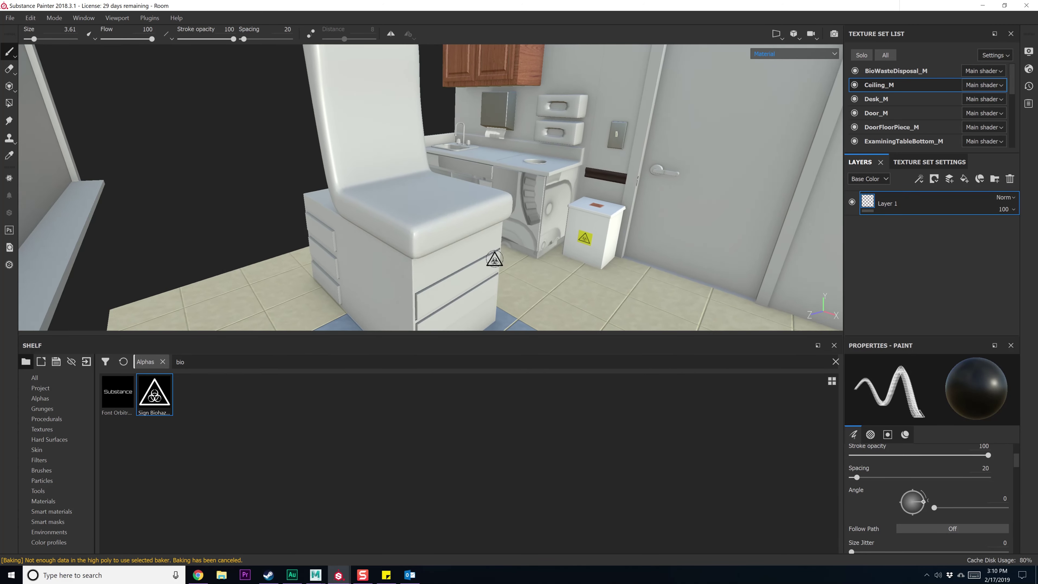
left_click_drag(500, 204, 511, 246, "alt")
Select the ExaminingTableBottom_M texture set, hide it in the room, and look through the rest of the texture set list
scroll(909, 111, "down", 1)
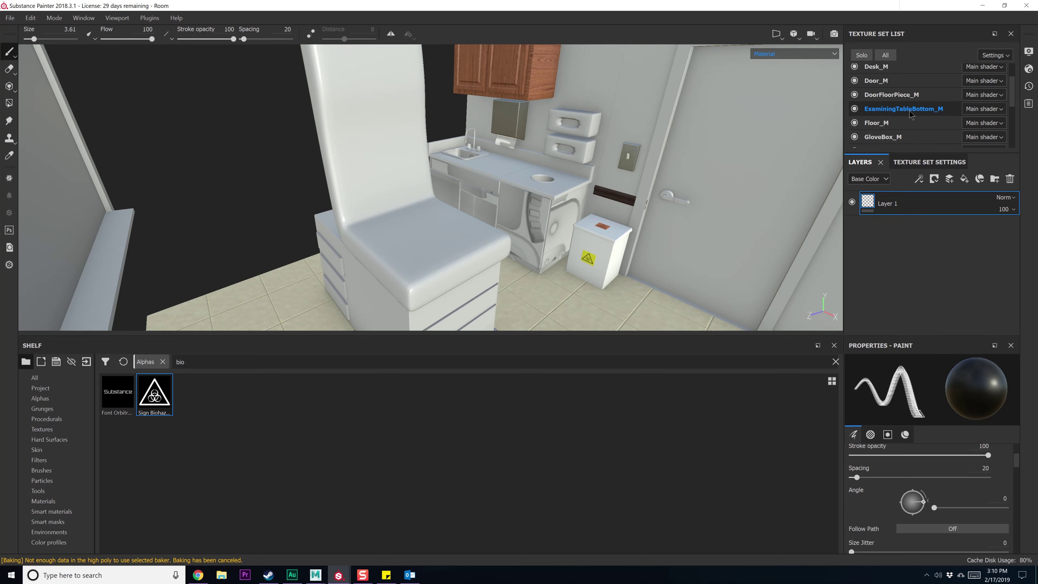
left_click(859, 110)
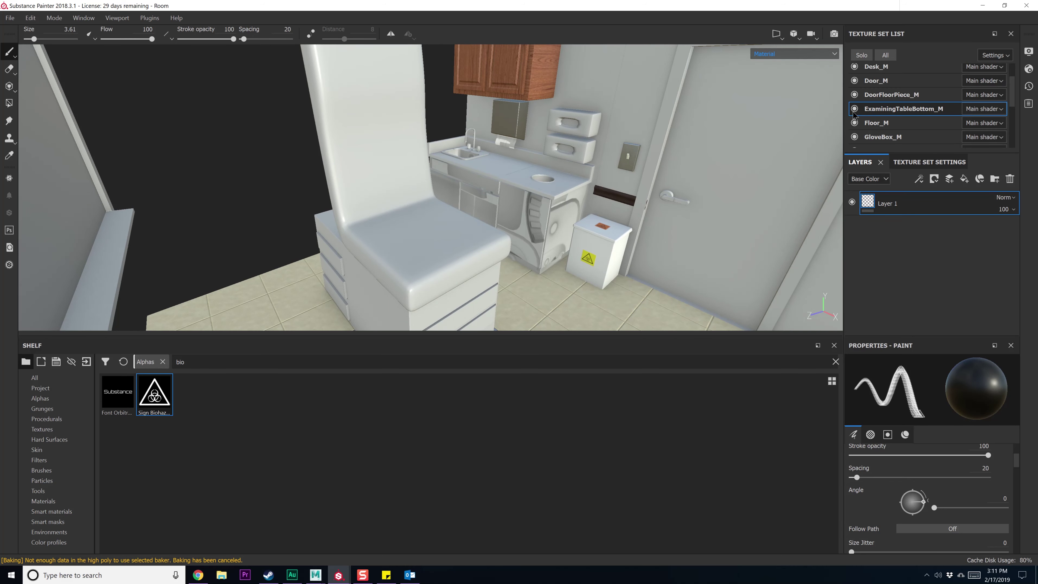
left_click(854, 109)
mouse_move(589, 269)
left_mouse_down("alt")
mouse_move(562, 180)
mouse_move(571, 202)
left_mouse_up("alt")
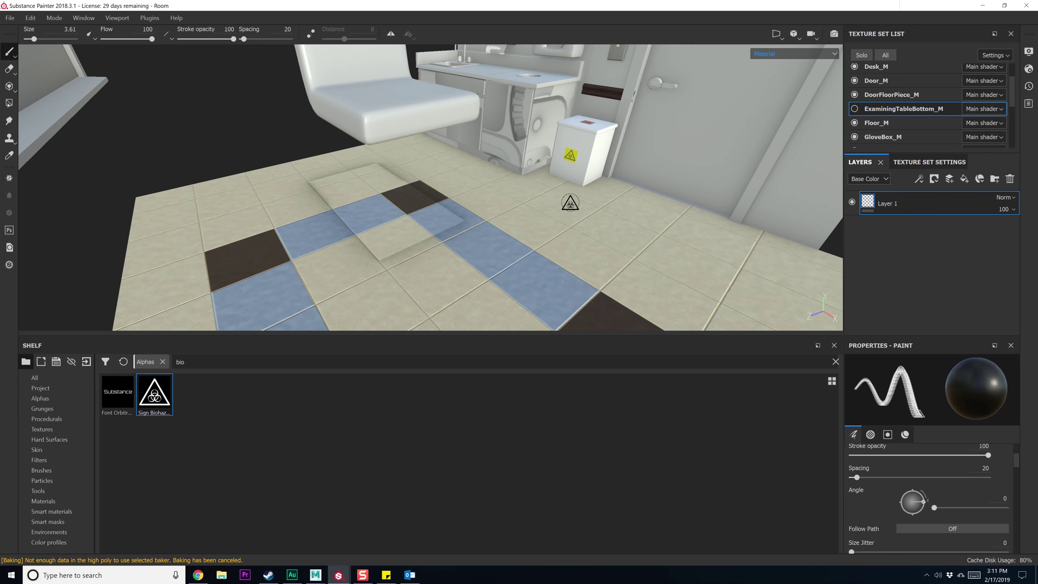
scroll(915, 128, "down", 4)
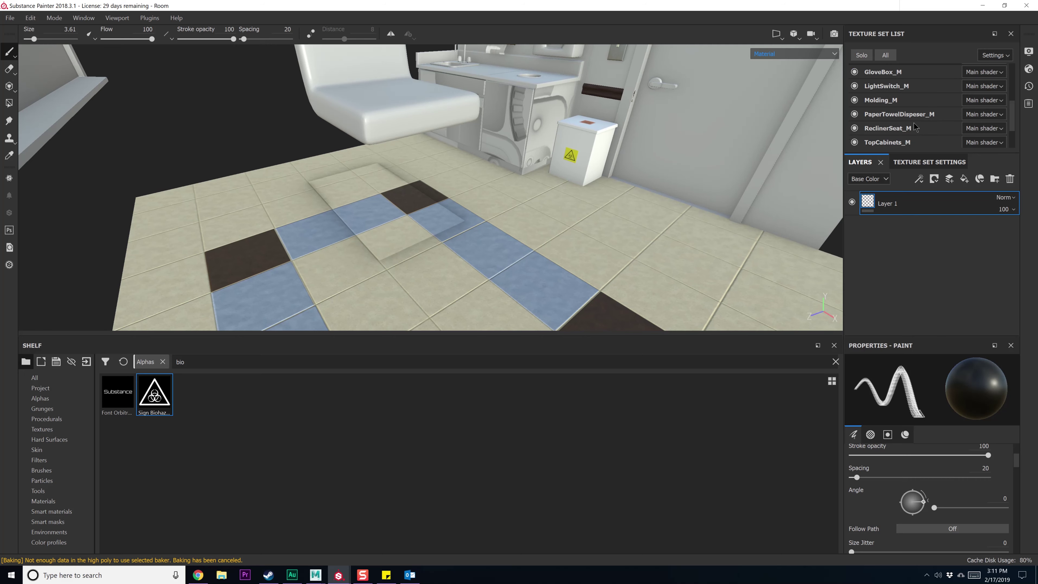
scroll(914, 127, "down", 3)
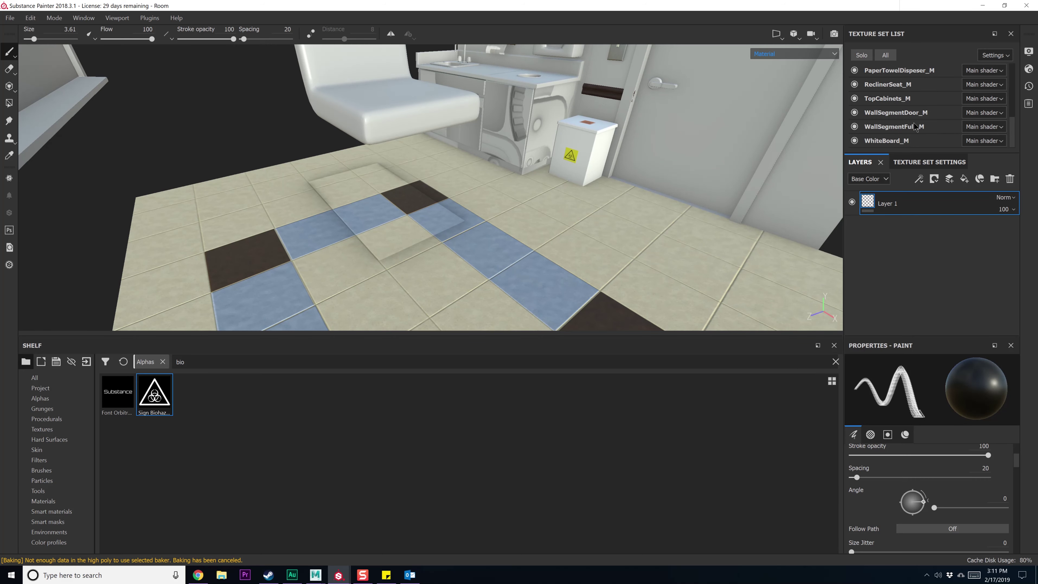
scroll(913, 125, "up", 6)
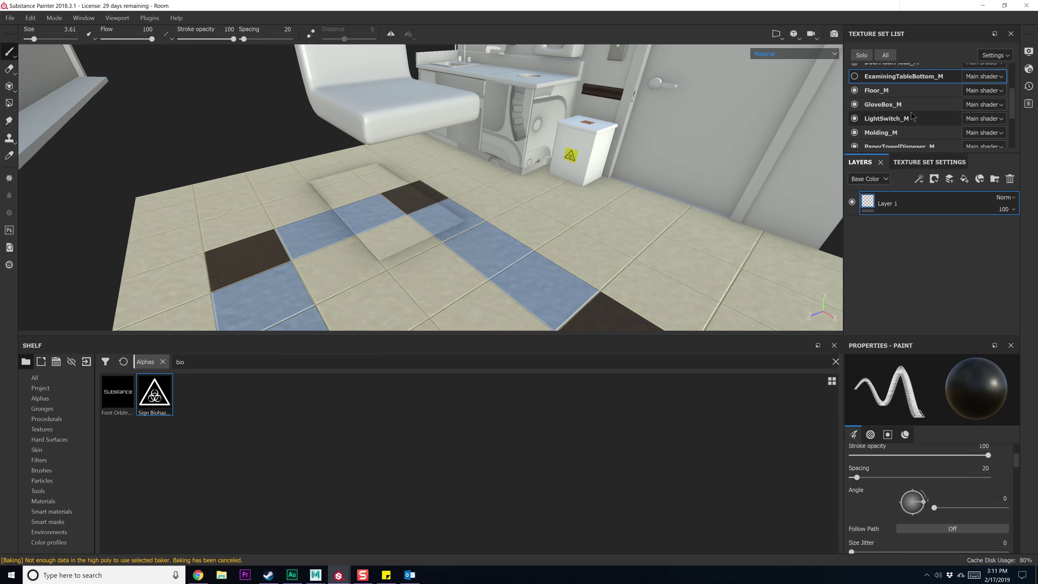
Remove the ambient occlusion mesh map from the Floor_M texture set
left_click(910, 92)
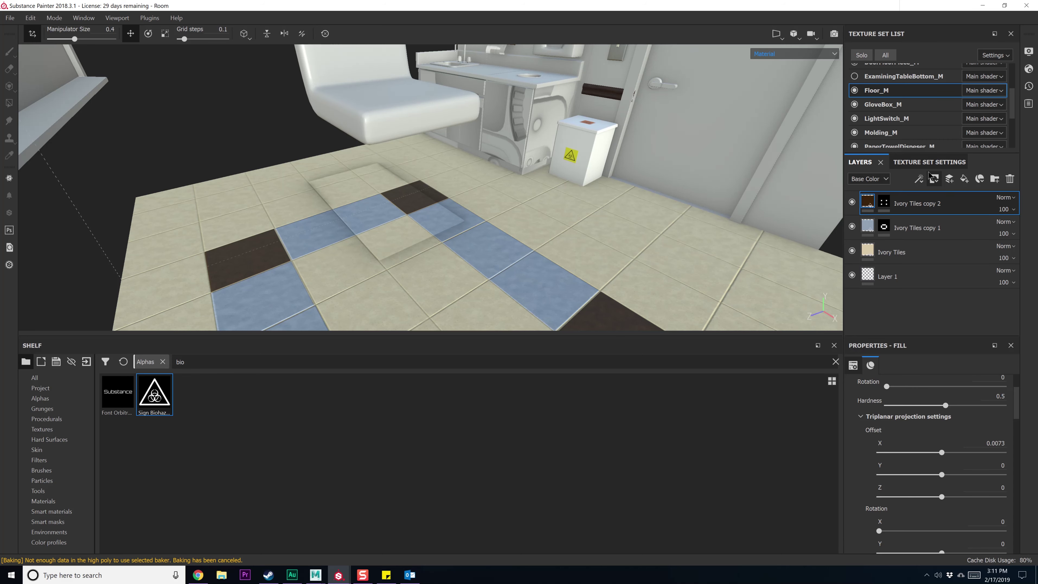
left_click(928, 162)
left_click(1001, 262)
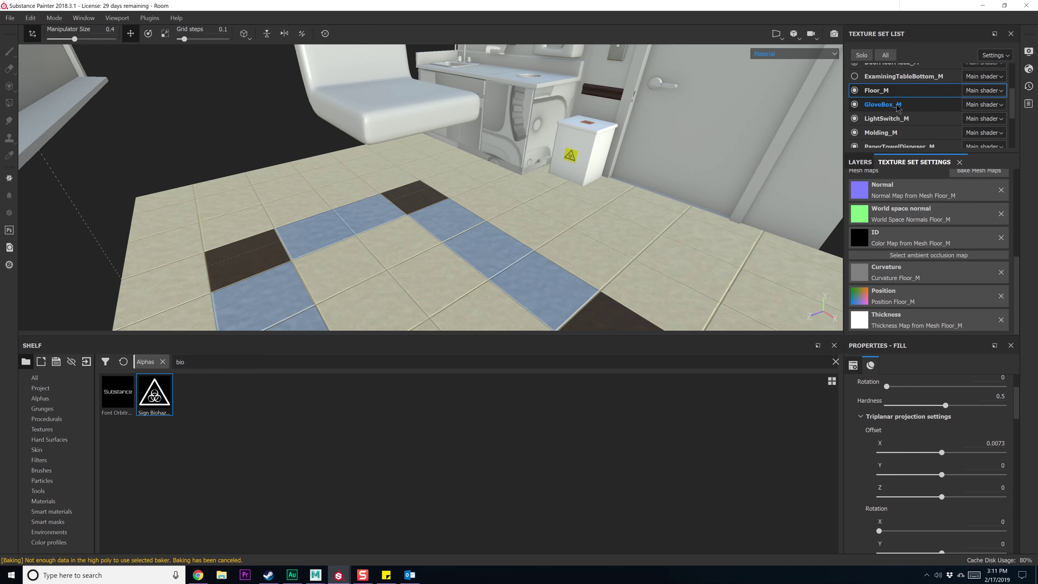
Select the ExaminingTableBottom_M texture set and show it solo, viewed from its drawer side
scroll(899, 110, "up", 3)
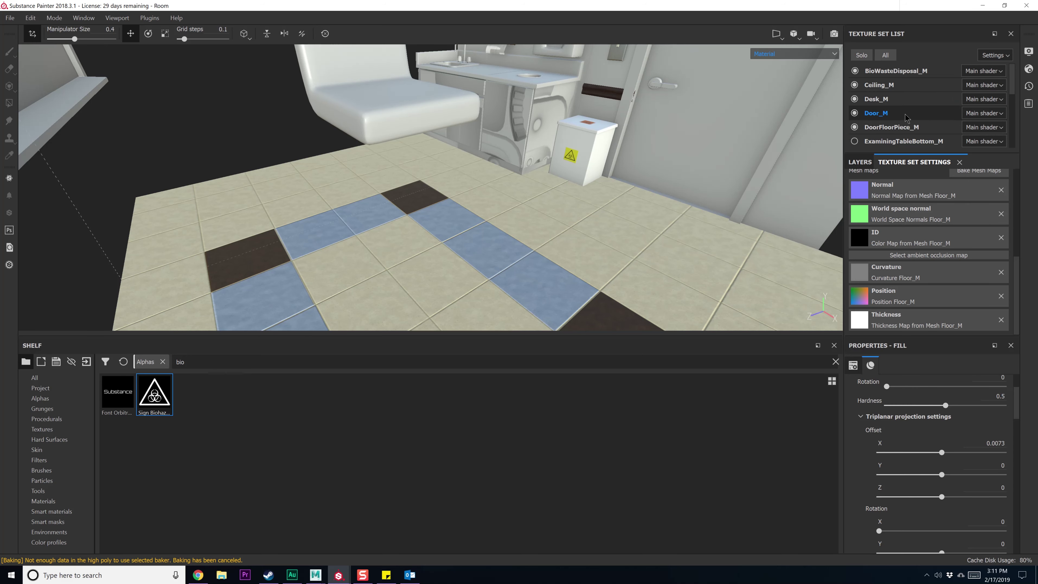
left_click(899, 141)
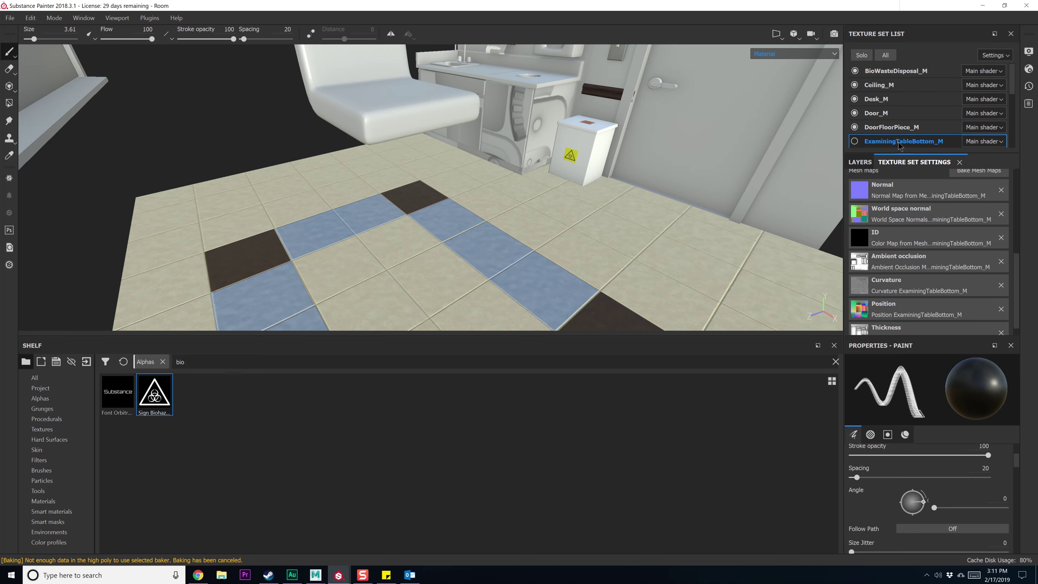
left_click(861, 55)
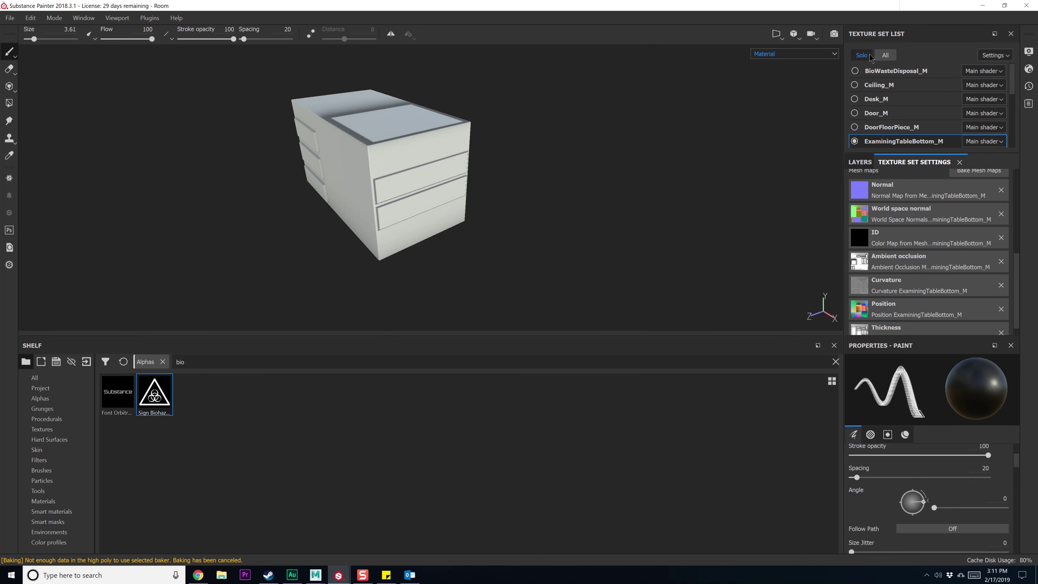
left_click_drag(433, 158, 660, 232, "alt")
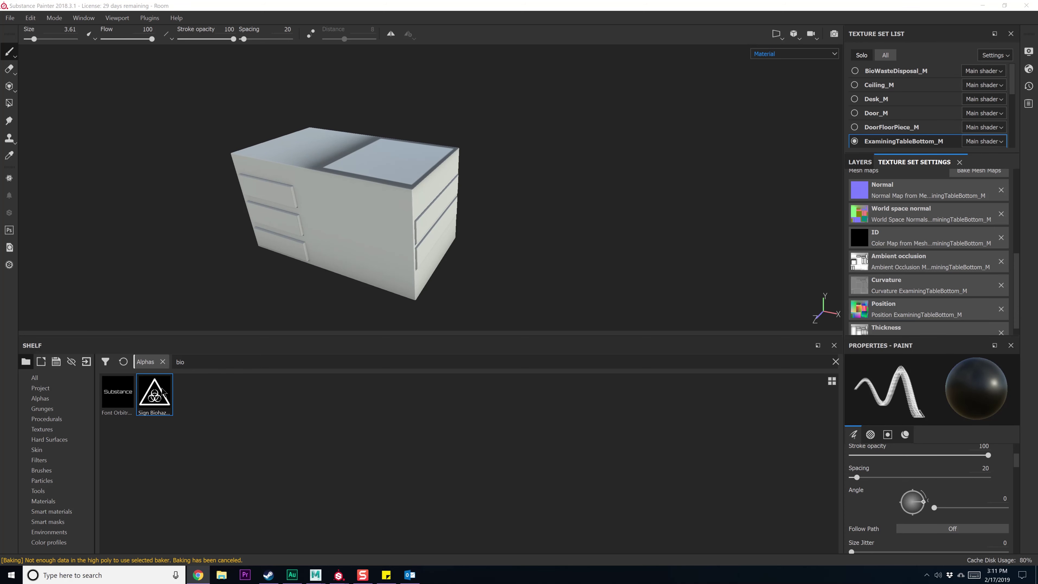
Search the materials for "plastic" and apply Plastic Matte Pure to the examining table base
left_click(203, 358)
type("plastic")
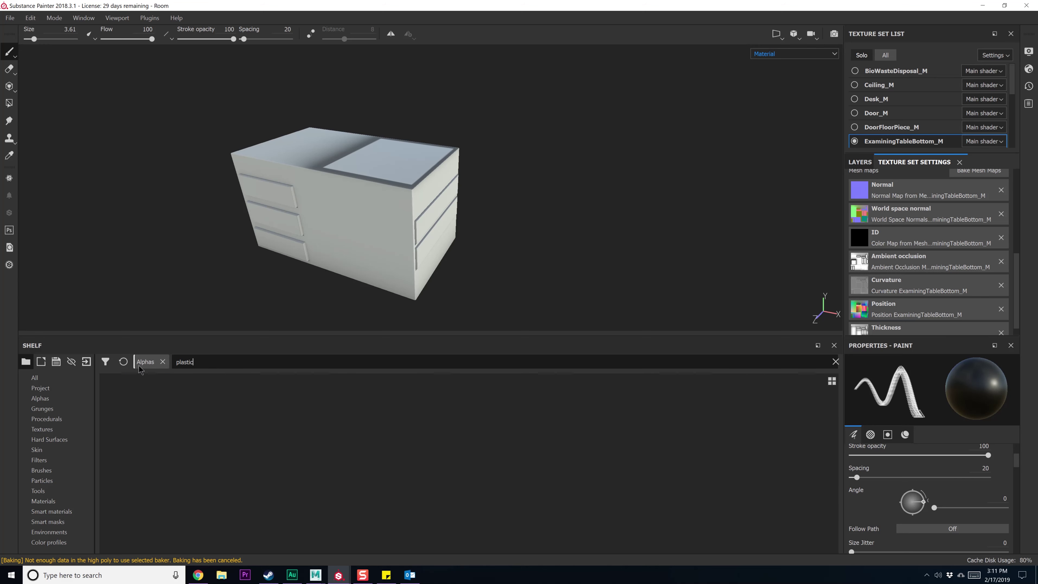
left_click(43, 500)
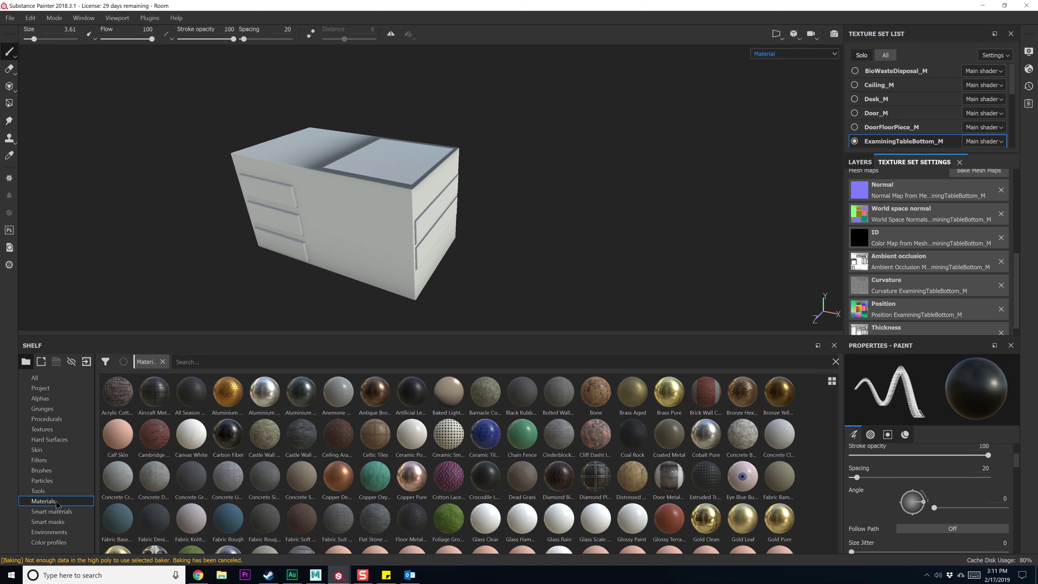
left_click(231, 361)
type("plastic")
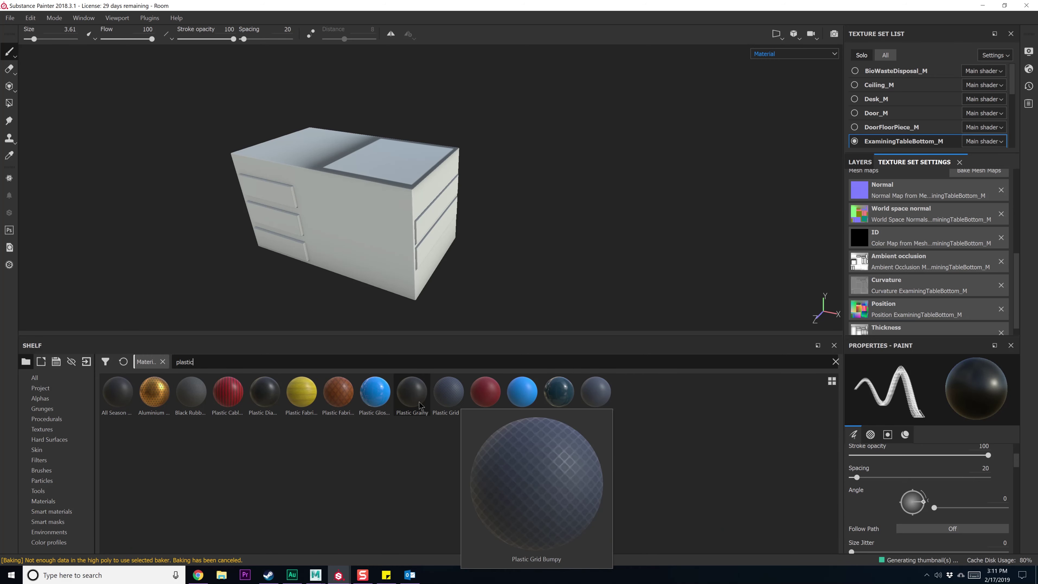
left_click_drag(508, 393, 409, 242)
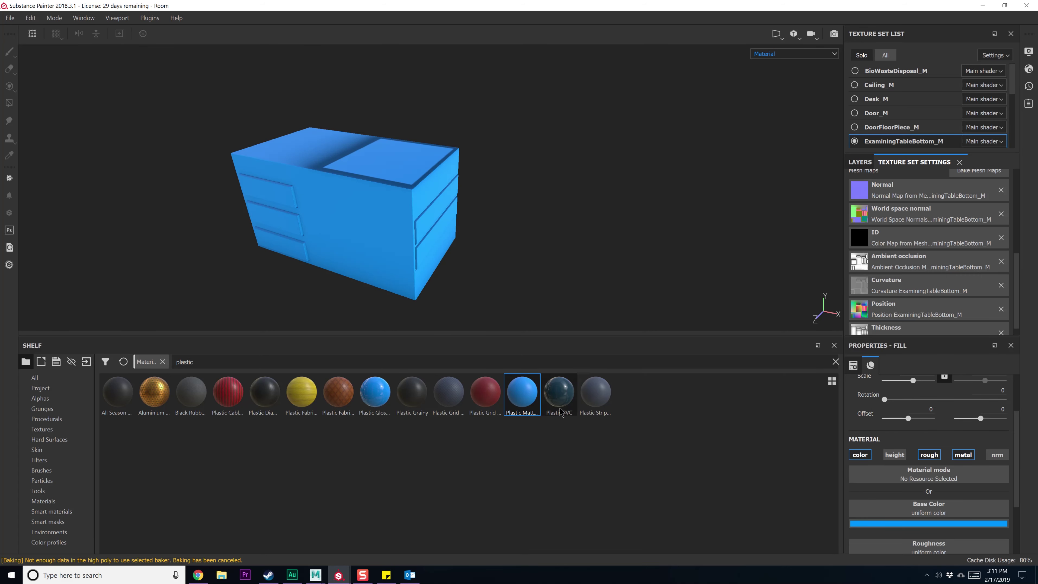
Try the Plastic Stripes material on the examining table base, inspect it up close, and undo it
left_click_drag(596, 393, 421, 220)
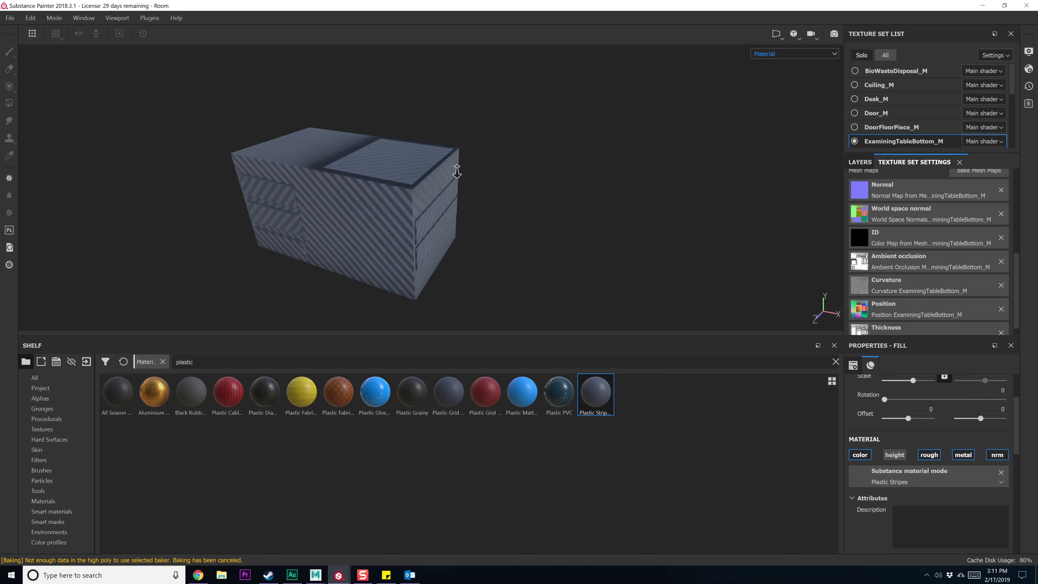
right_click_drag(457, 172, 450, 254, "alt")
left_click_drag(449, 255, 541, 181, "alt")
right_click_drag(541, 181, 525, 206, "alt")
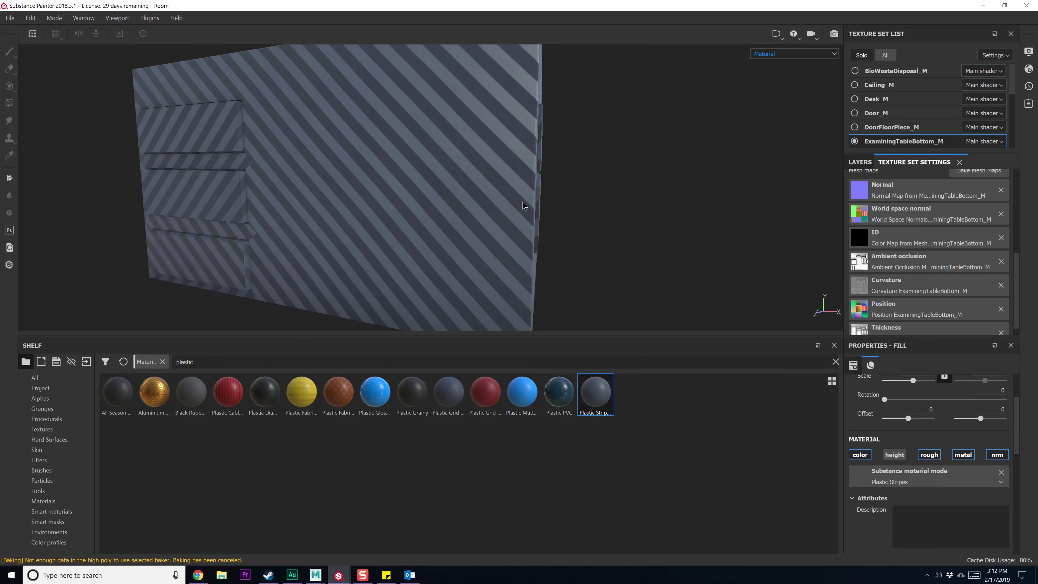
key("ctrl+z")
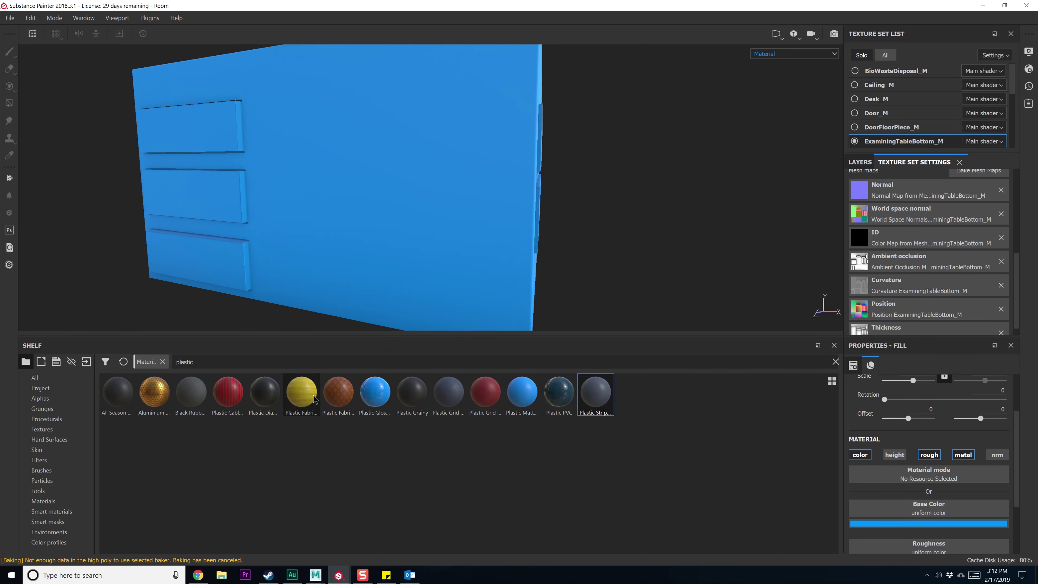
Change the Plastic Matte Pure fill's base color to a pale, slightly yellowish off-white
mouse_move(314, 398)
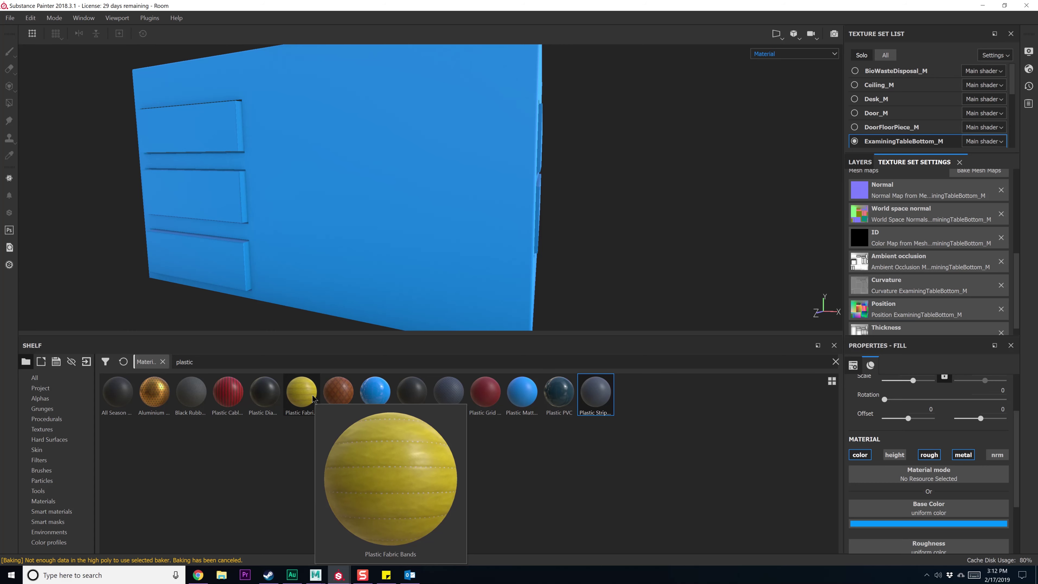
mouse_move(196, 404)
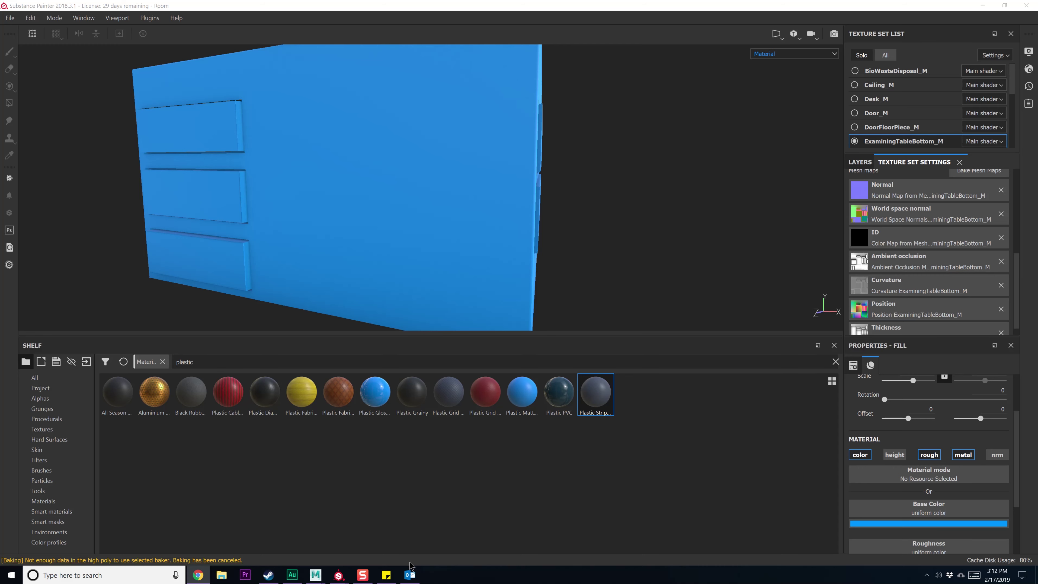
left_click_drag(459, 214, 416, 250, "alt")
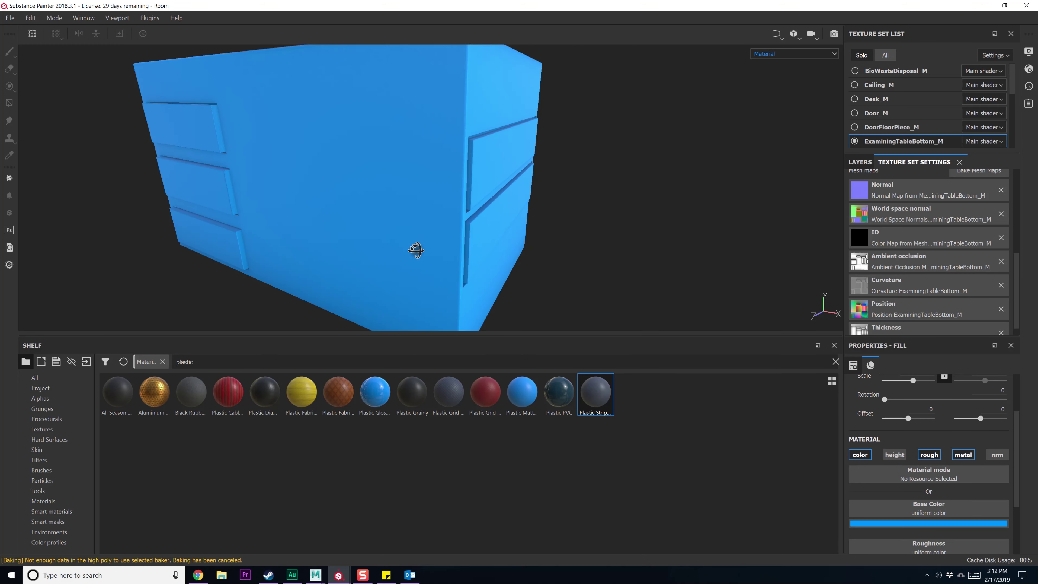
scroll(968, 442, "down", 3)
left_click(940, 448)
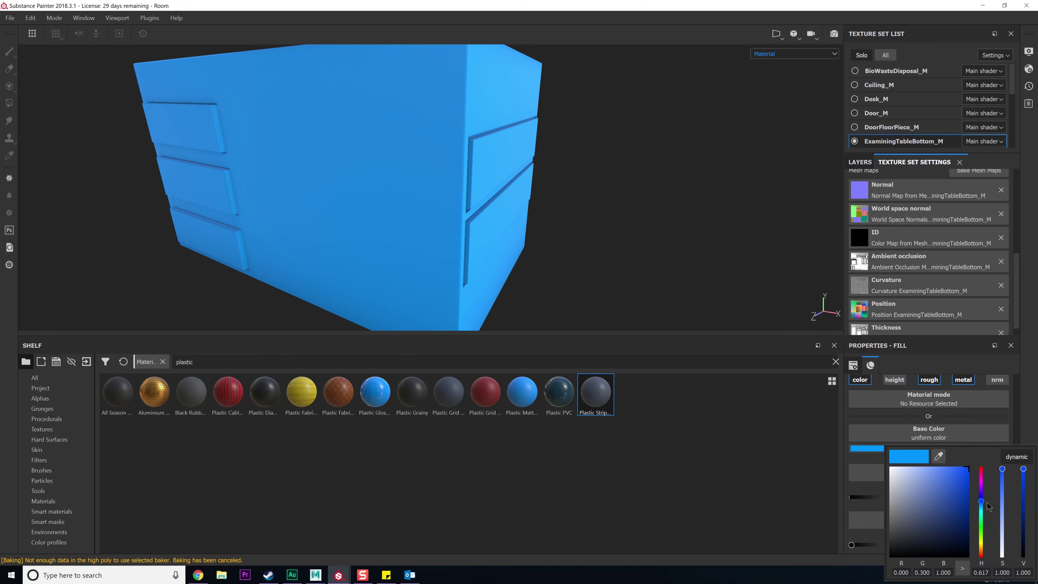
left_click(982, 542)
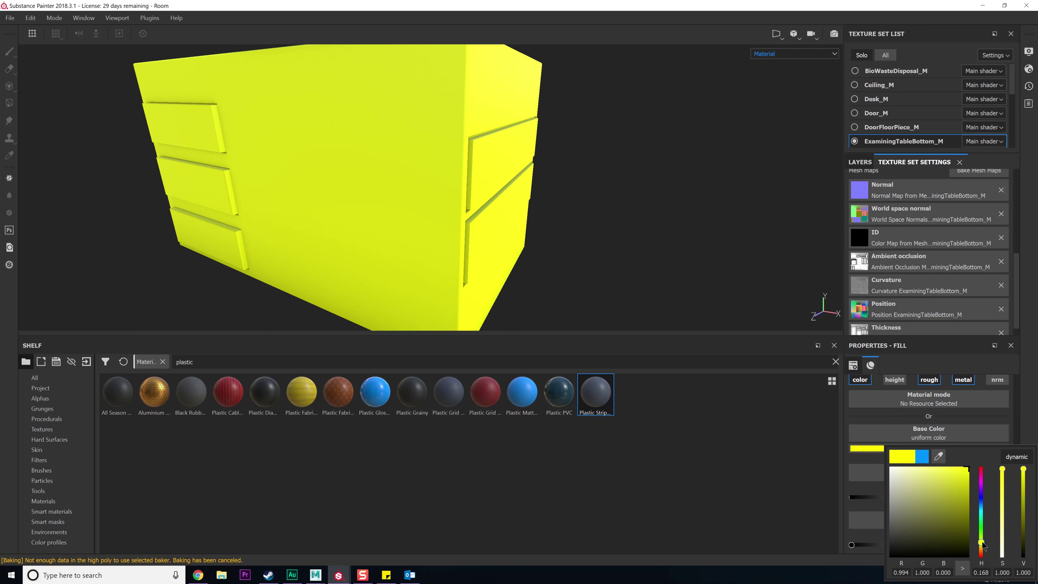
left_click(897, 477)
left_click(896, 478)
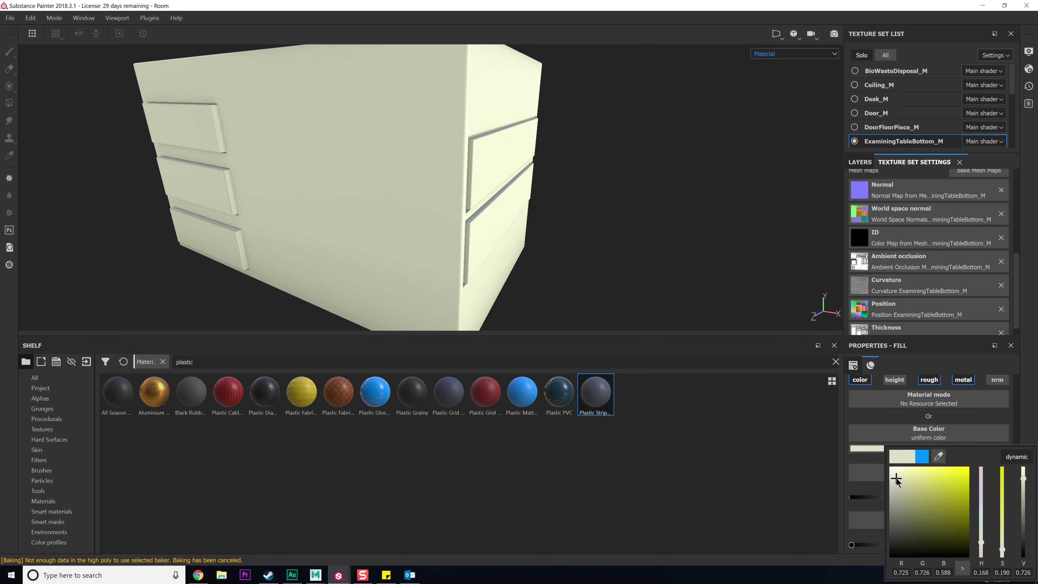
left_click(894, 479)
Face the table base's three-drawer side straight on and pick the Font Orbitron alpha from the shelf's alphas
left_click_drag(631, 228, 501, 216, "alt")
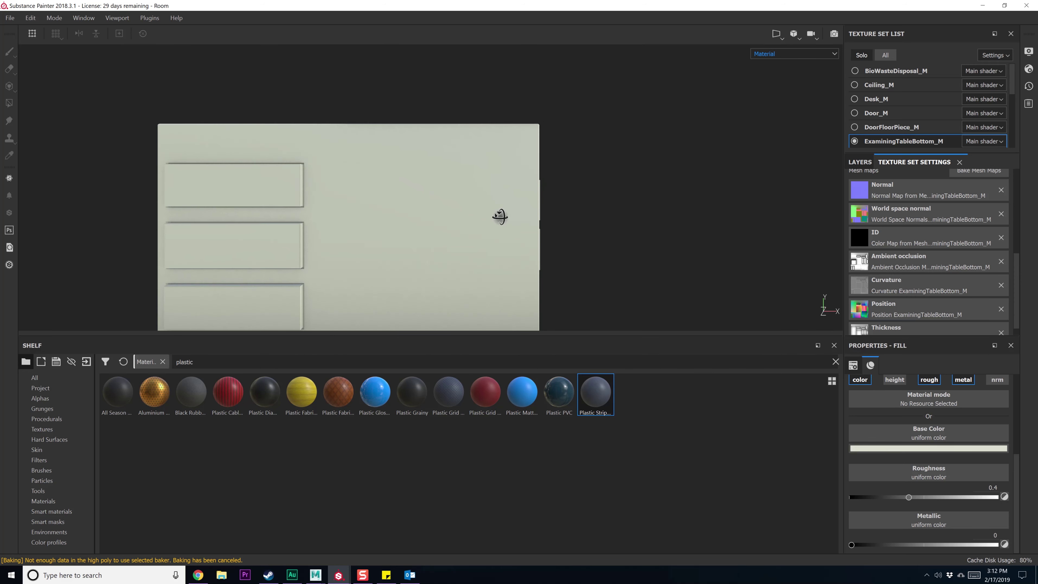
middle_click_drag(548, 245, 597, 195, "alt")
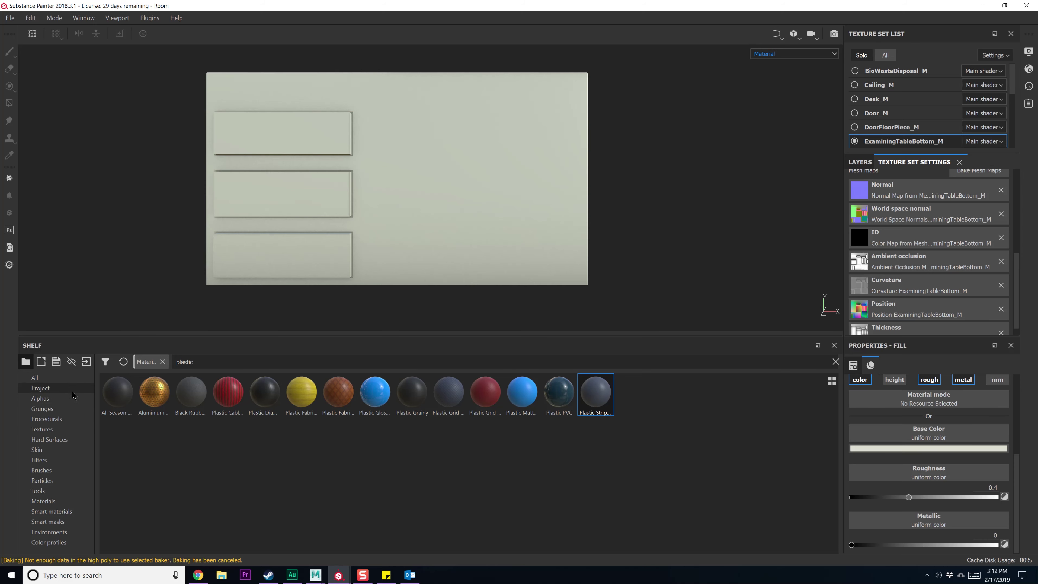
left_click(41, 398)
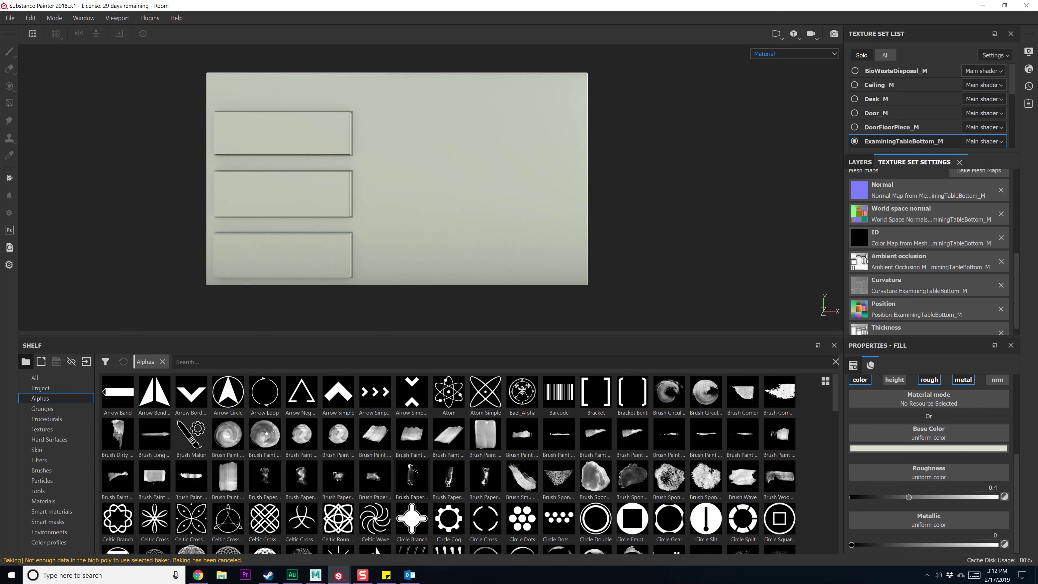
scroll(432, 442, "down", 5)
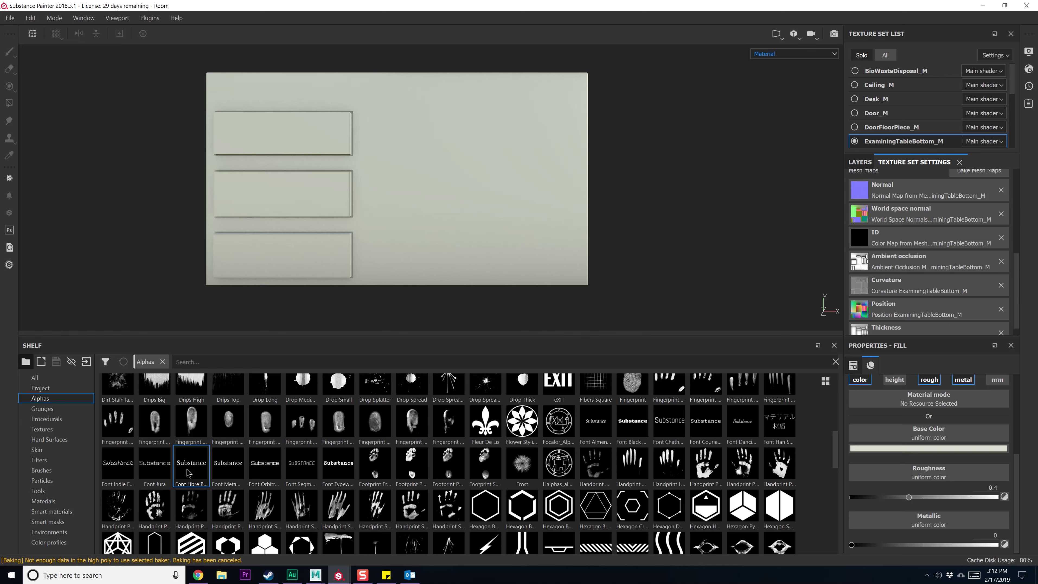
left_click(262, 469)
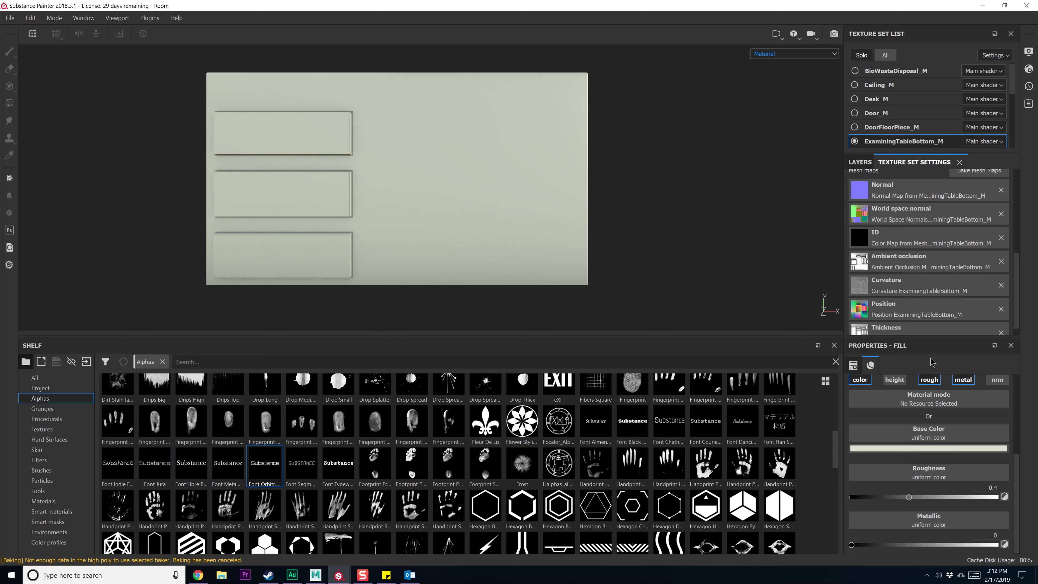
Add a new paint layer above the Plastic Matte Pure layer
scroll(939, 414, "up", 4)
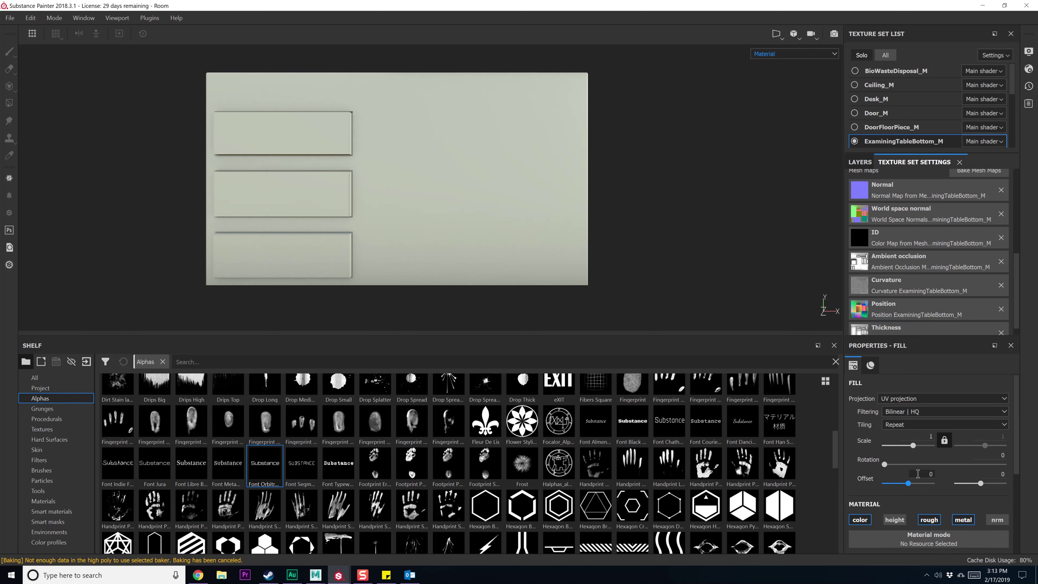
scroll(918, 474, "down", 4)
scroll(918, 473, "up", 4)
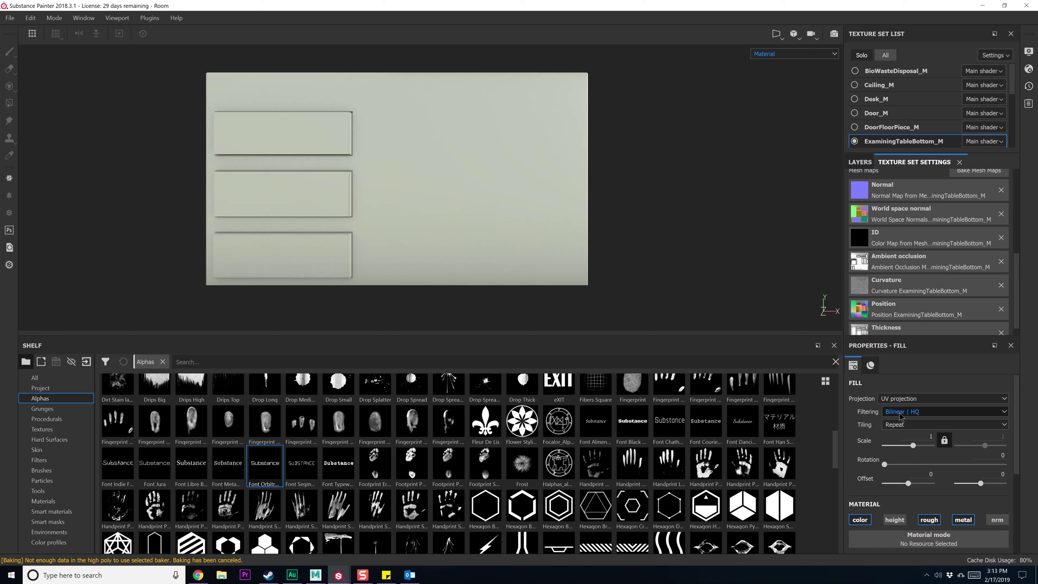
scroll(917, 208, "up", 2)
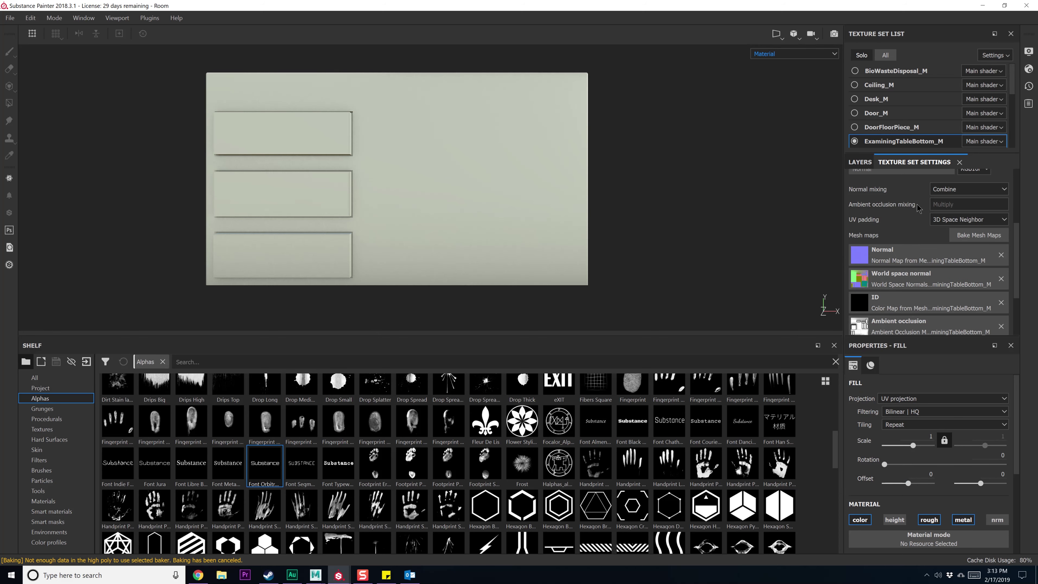
left_click(870, 164)
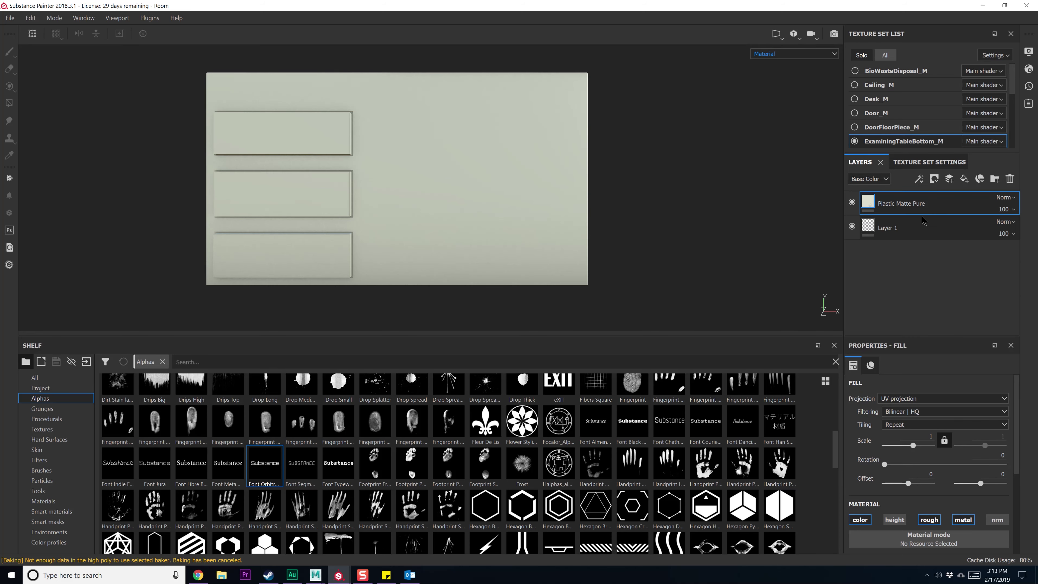
left_click(949, 179)
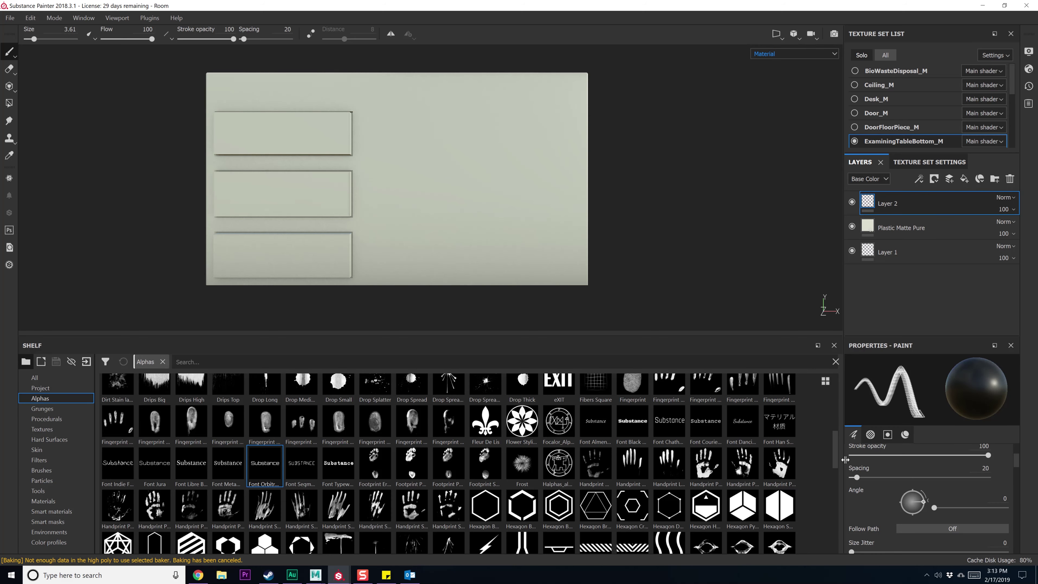
Set the paint brush's base color to a very dark brown
scroll(914, 467, "down", 10)
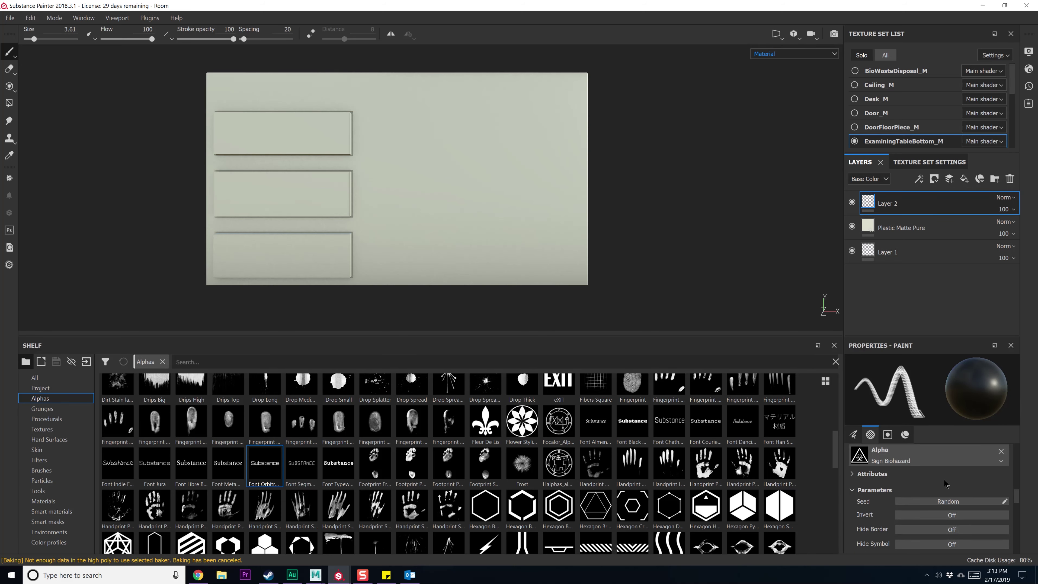
scroll(947, 484, "down", 2)
left_click(928, 487)
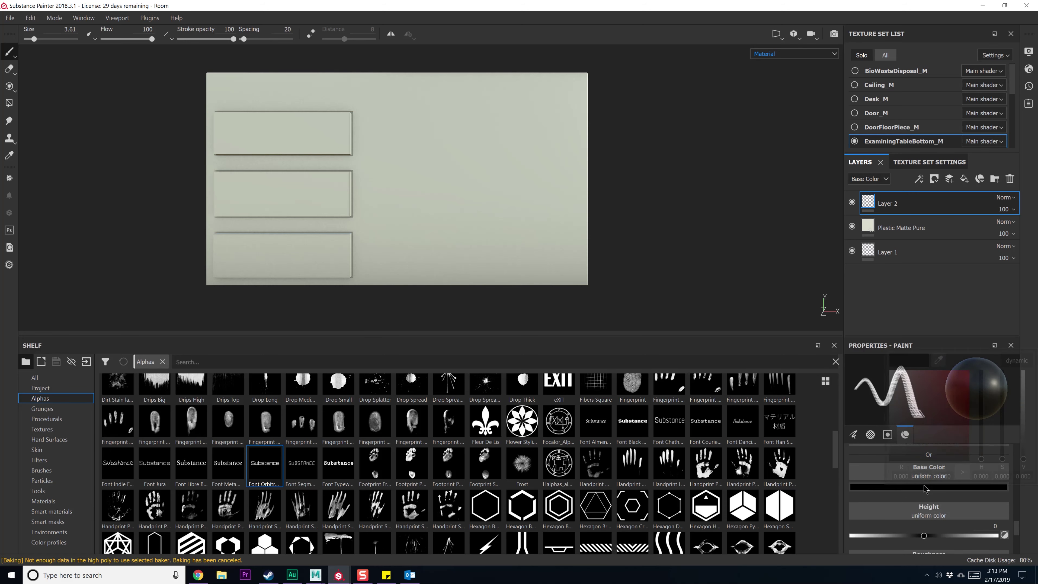
mouse_move(981, 446)
left_mouse_down()
mouse_move(983, 409)
mouse_move(981, 455)
left_mouse_up()
left_click(959, 444)
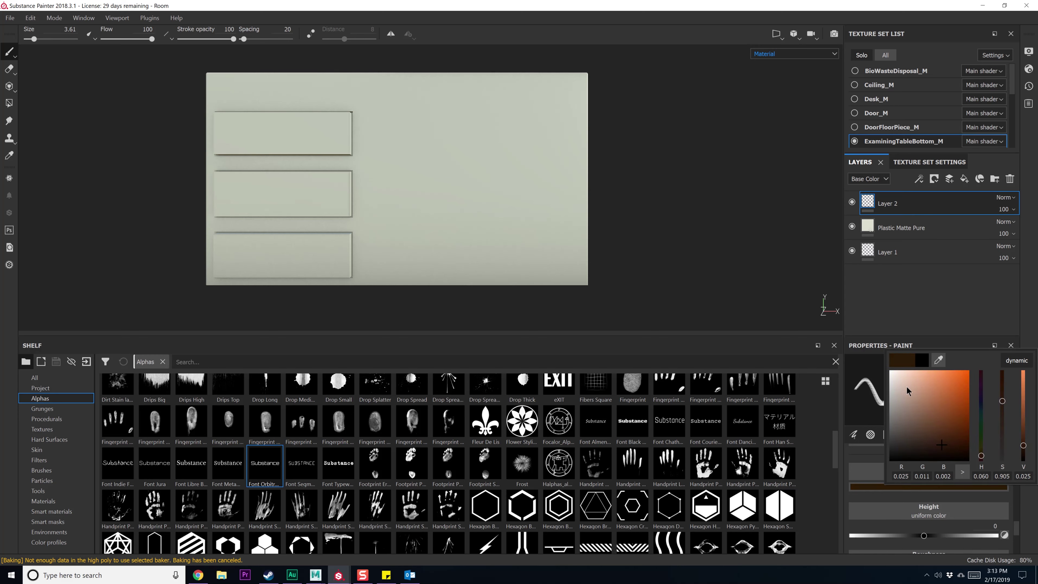
left_click(917, 508)
Assign the Font Orbitron alpha to the paint brush and set its text to Ritter
scroll(920, 507, "down", 5)
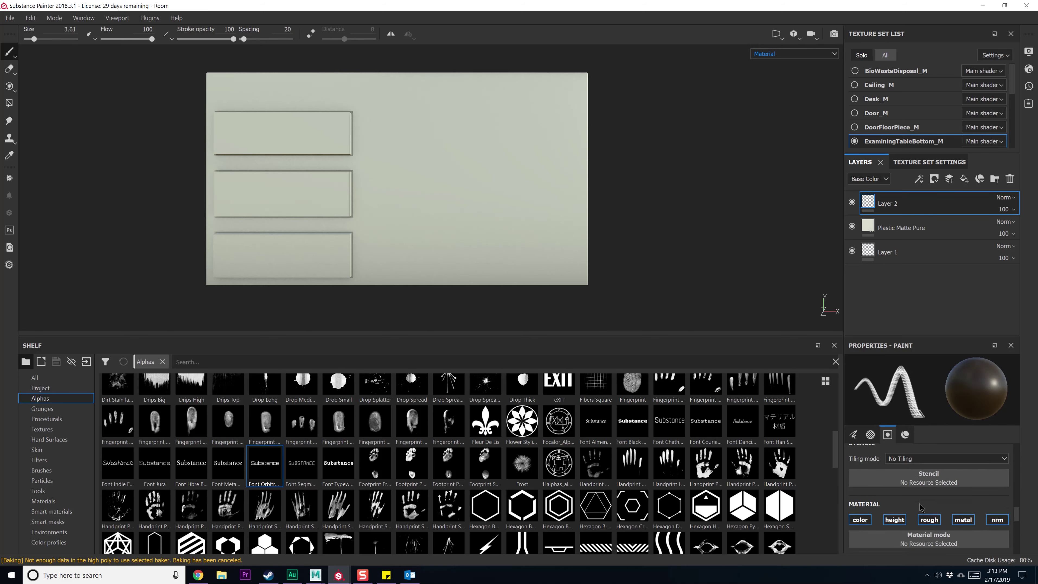
scroll(920, 504, "up", 2)
scroll(921, 502, "down", 3)
scroll(922, 517, "up", 1)
scroll(923, 522, "up", 5)
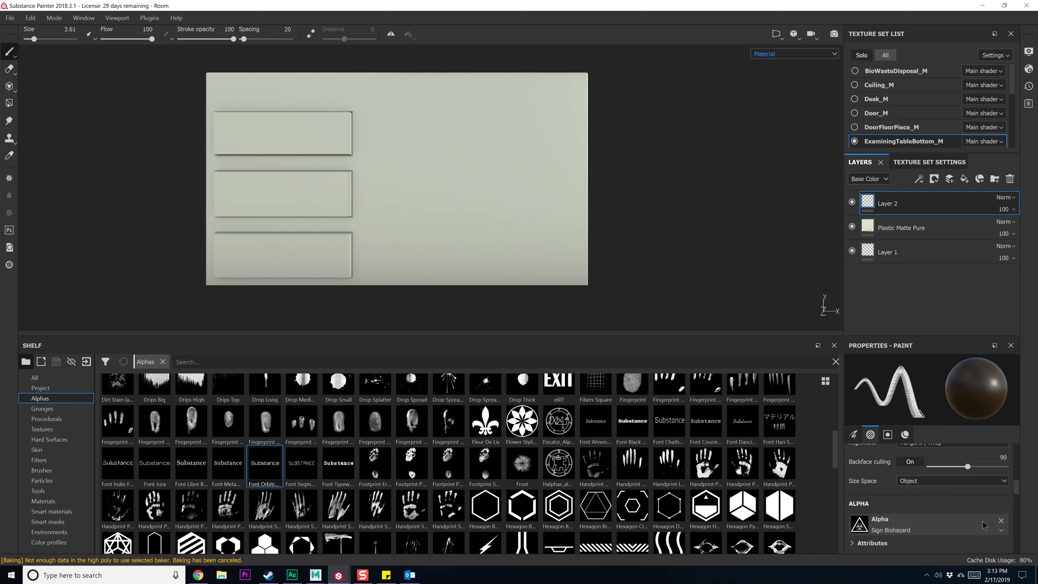
left_click(1002, 528)
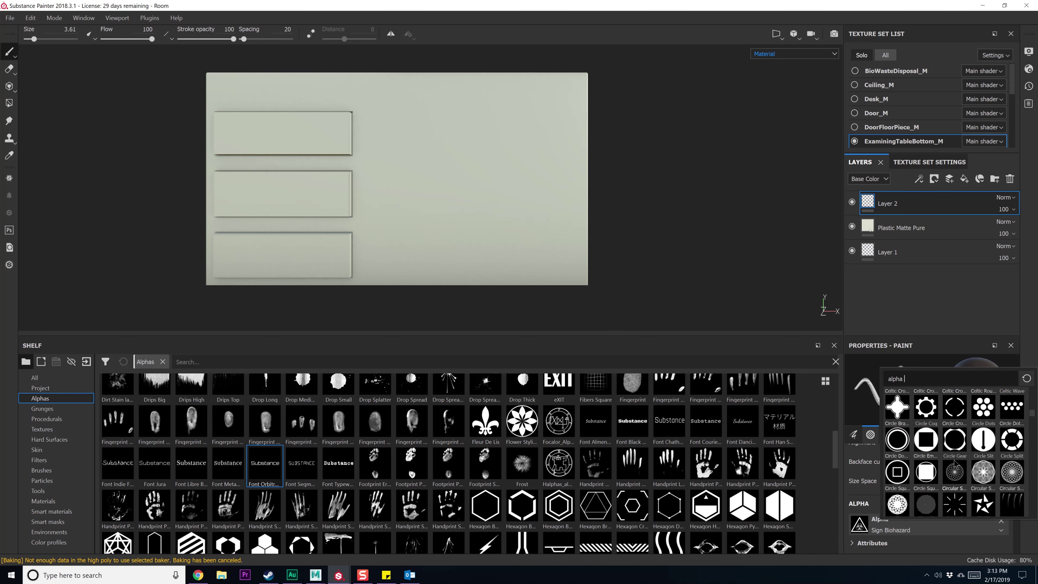
scroll(954, 461, "down", 2)
left_click(917, 309)
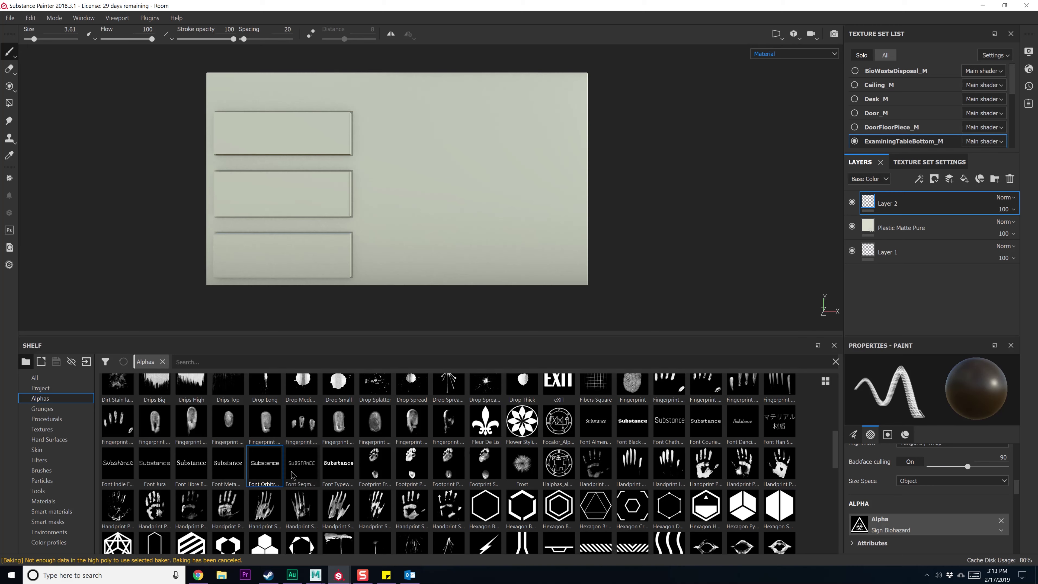
left_click_drag(269, 467, 929, 528)
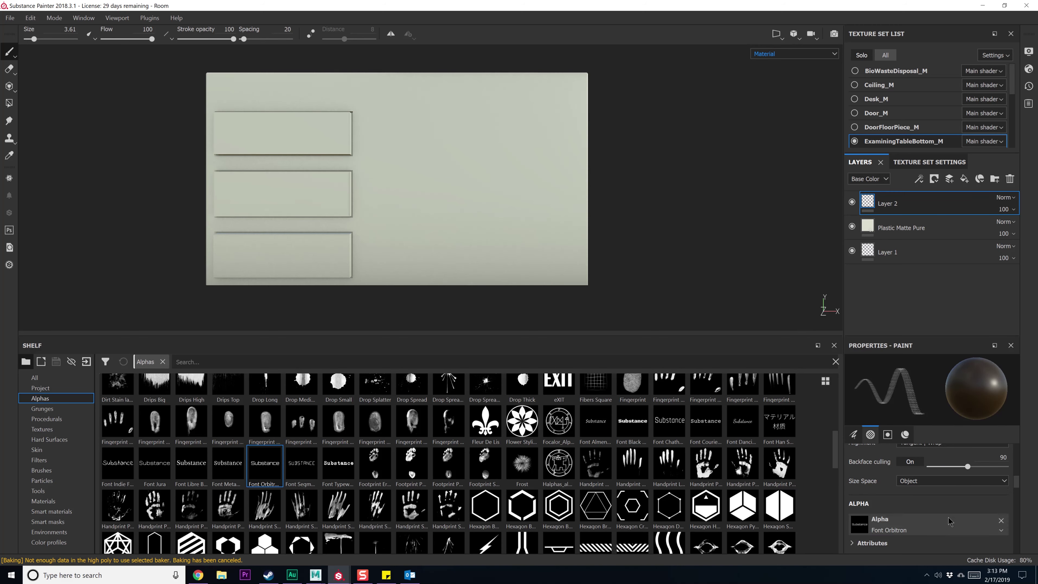
left_click(920, 522)
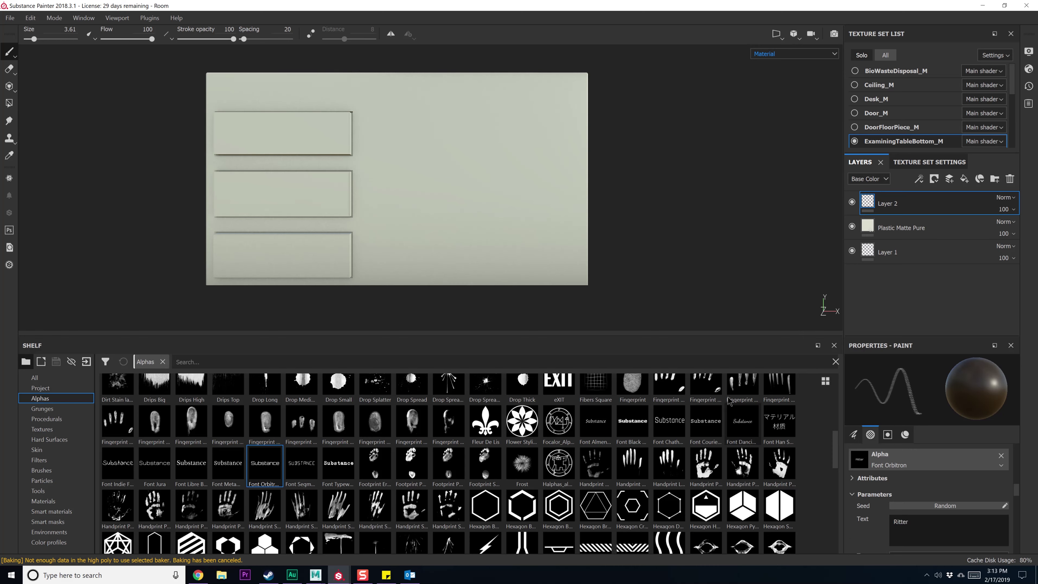
Enlarge the brush to about 19 and stamp the Ritter label on the blank upper area beside the three drawers
right_click_drag(481, 202, 482, 198, "ctrl")
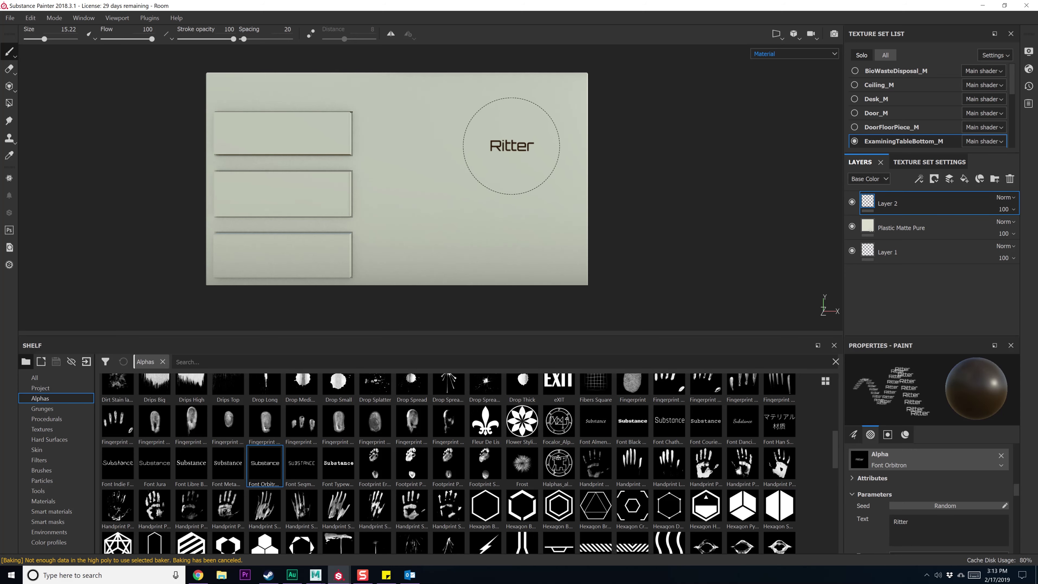
right_click_drag(517, 144, 516, 143, "ctrl")
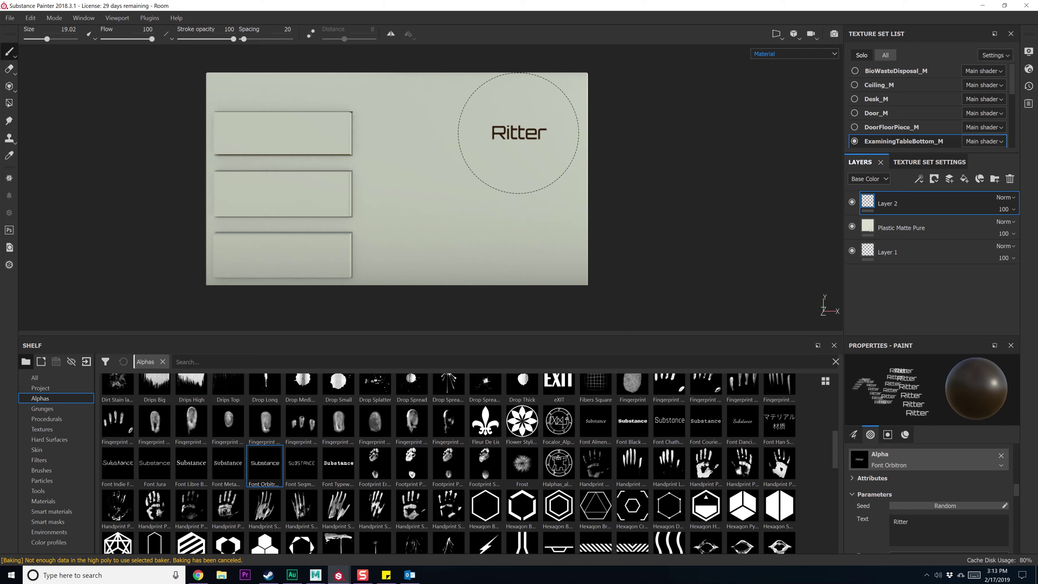
Examine the table base's end and opposite drawer side, and check the Ritter label from the front and at an angle
mouse_move(723, 205)
left_mouse_down("alt")
mouse_move(732, 208)
mouse_move(617, 220)
mouse_move(331, 223)
left_mouse_up("alt")
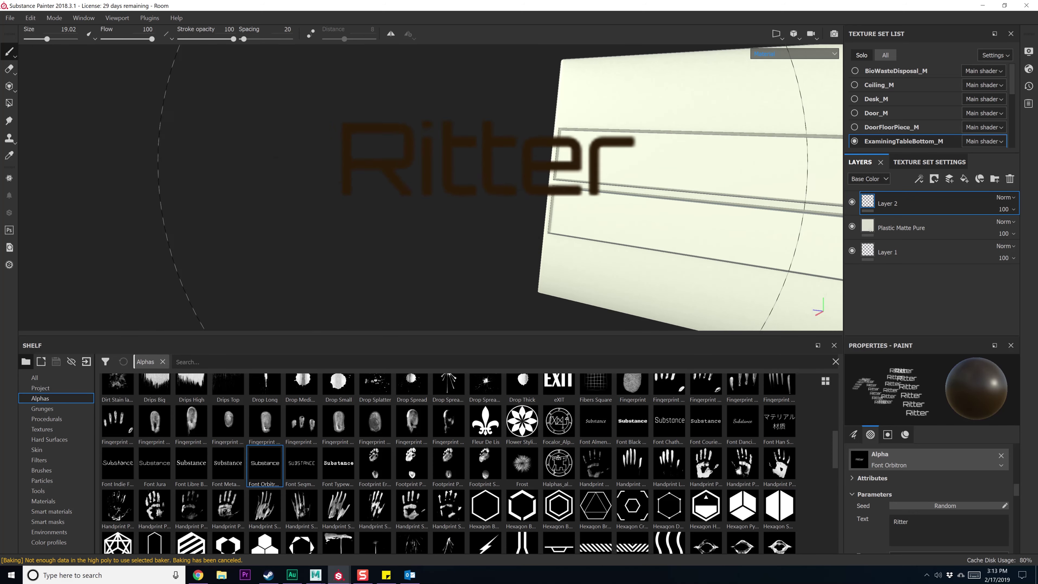
middle_click_drag(477, 186, 330, 220, "alt")
left_click_drag(695, 243, 436, 203, "alt")
middle_click_drag(640, 232, 780, 55, "alt")
scroll(528, 81, "down", 5)
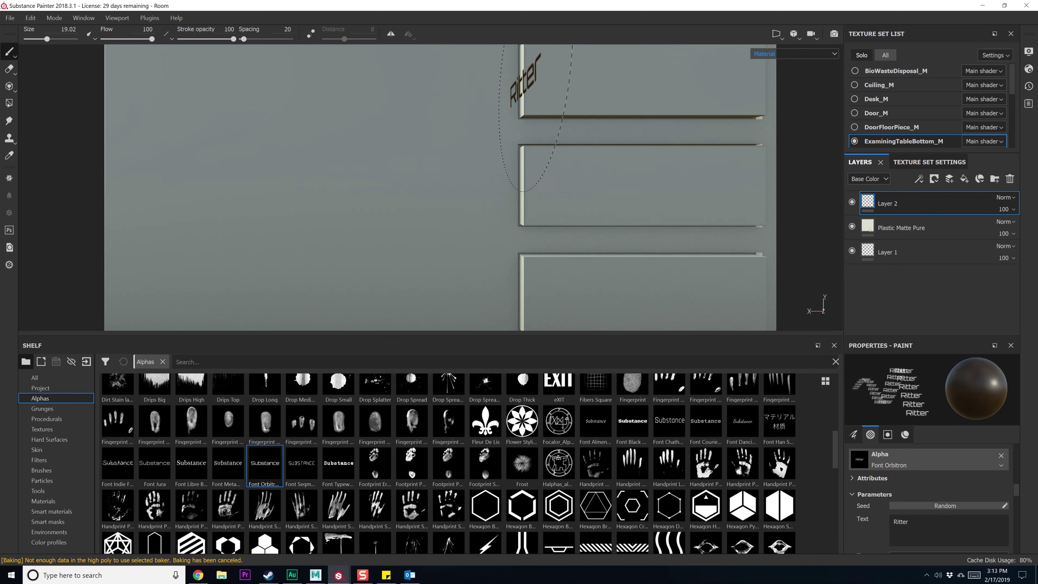
middle_click_drag(378, 99, 358, 131, "alt")
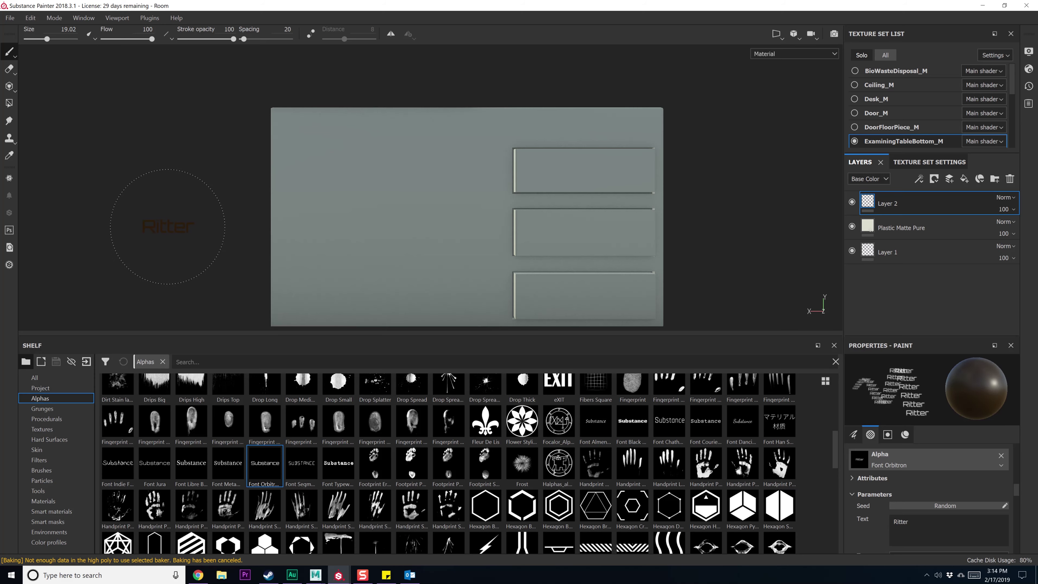
mouse_move(167, 226)
left_mouse_down("alt")
mouse_move(499, 213)
mouse_move(707, 222)
mouse_move(695, 225)
mouse_move(601, 130)
mouse_move(616, 226)
mouse_move(670, 225)
mouse_move(59, 220)
mouse_move(370, 200)
left_mouse_up("alt")
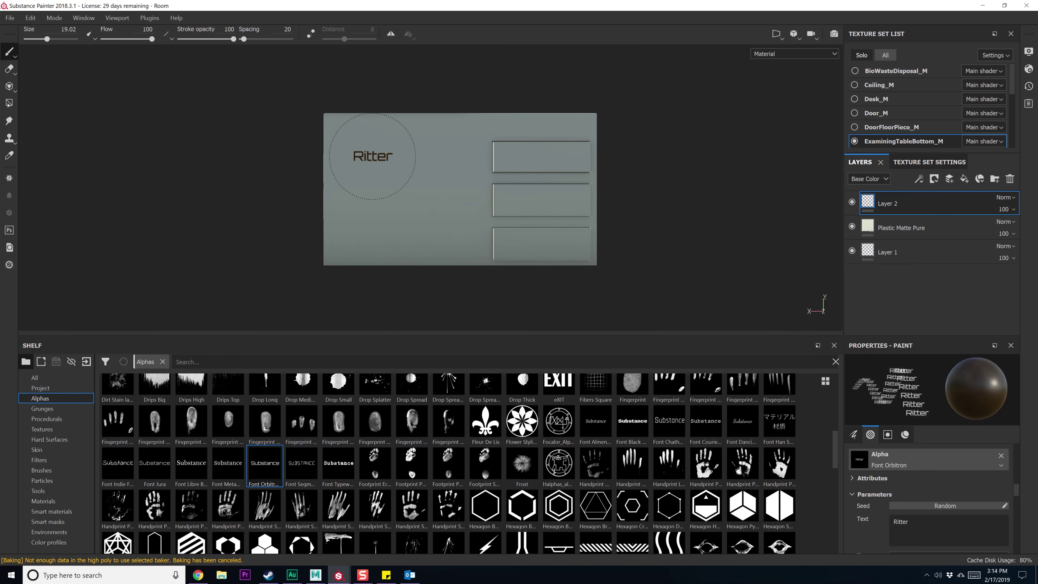
left_click_drag(260, 229, 671, 228, "alt")
right_click_drag(671, 229, 637, 199, "alt")
left_click_drag(637, 199, 695, 196, "alt")
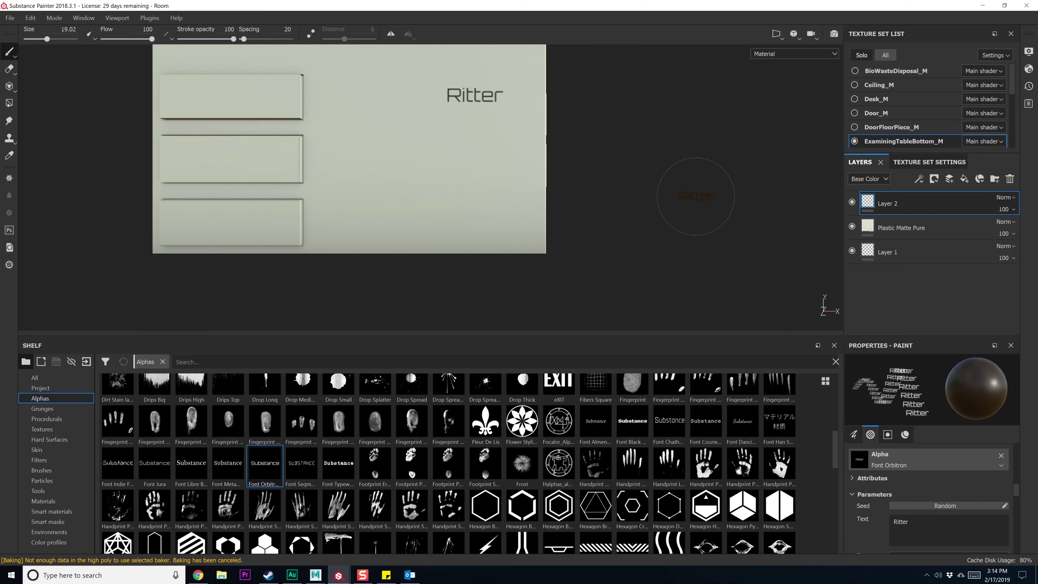
middle_click_drag(695, 196, 732, 245, "alt")
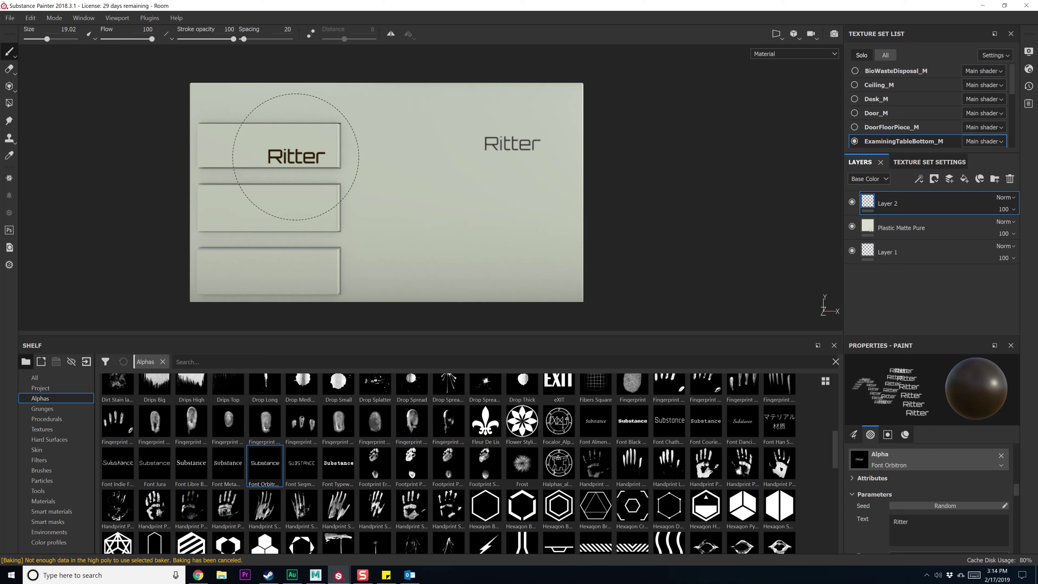
mouse_move(578, 217)
left_mouse_down("alt")
mouse_move(625, 186)
mouse_move(575, 238)
mouse_move(528, 224)
mouse_move(240, 224)
mouse_move(419, 215)
mouse_move(420, 204)
mouse_move(519, 242)
mouse_move(473, 227)
mouse_move(457, 239)
mouse_move(543, 227)
mouse_move(552, 243)
mouse_move(574, 240)
mouse_move(599, 185)
mouse_move(304, 354)
left_mouse_up("alt")
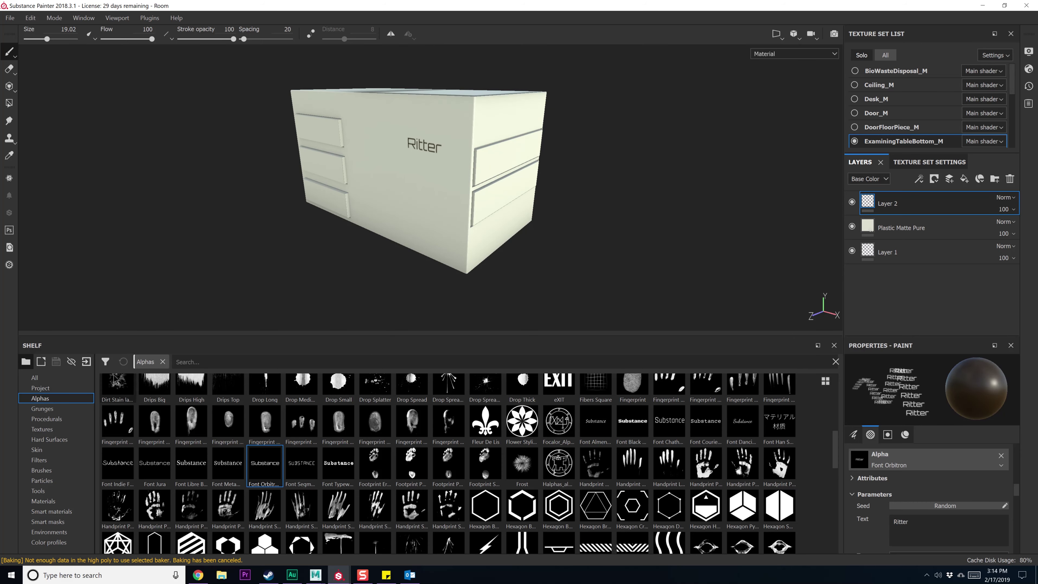
Show the shelf's materials as larger thumbnails and browse them for a finish for the table base
left_click(43, 501)
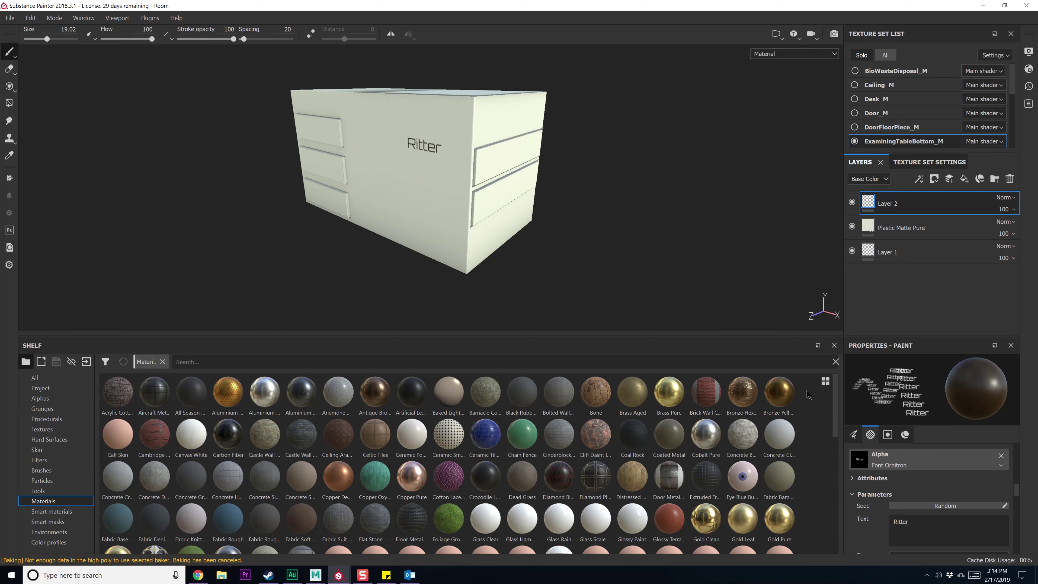
left_click(825, 381)
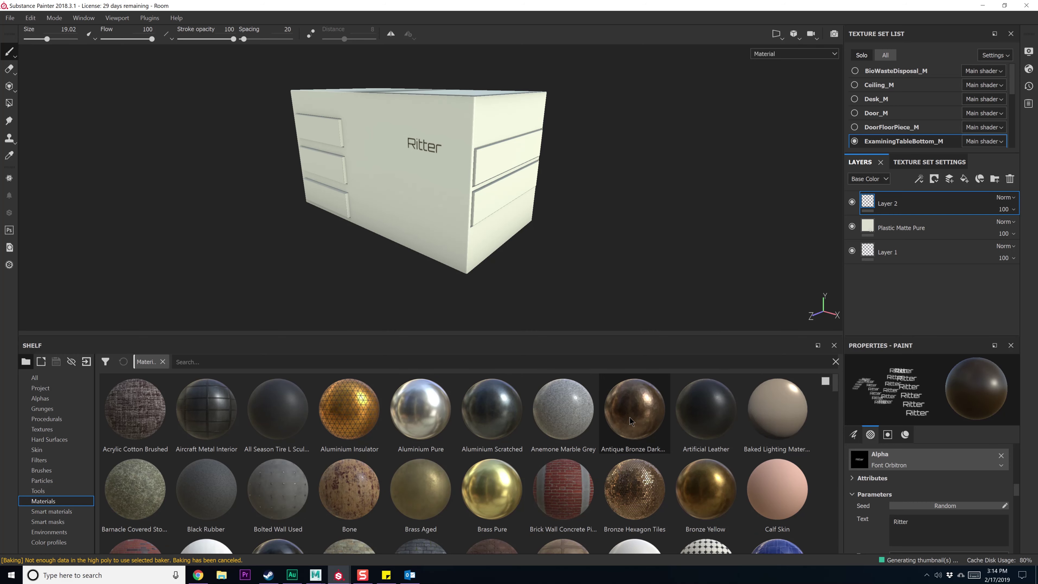
scroll(675, 447, "down", 5)
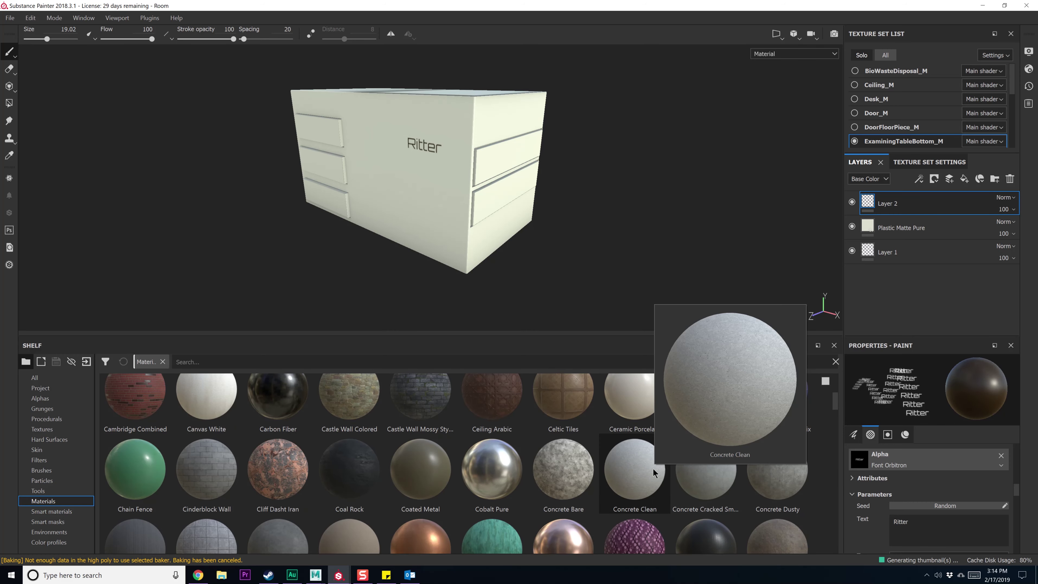
scroll(651, 473, "down", 6)
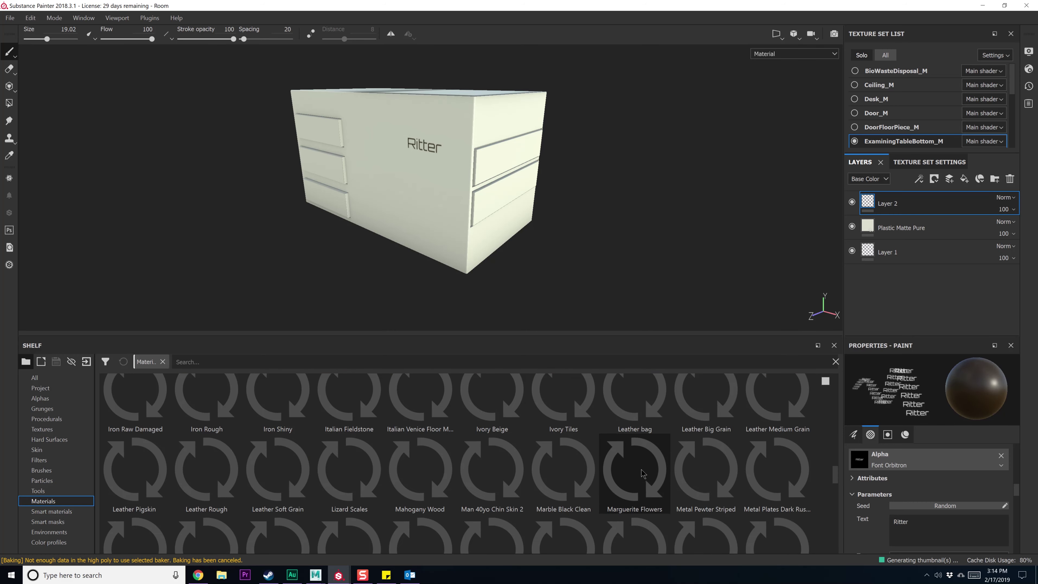
mouse_move(640, 473)
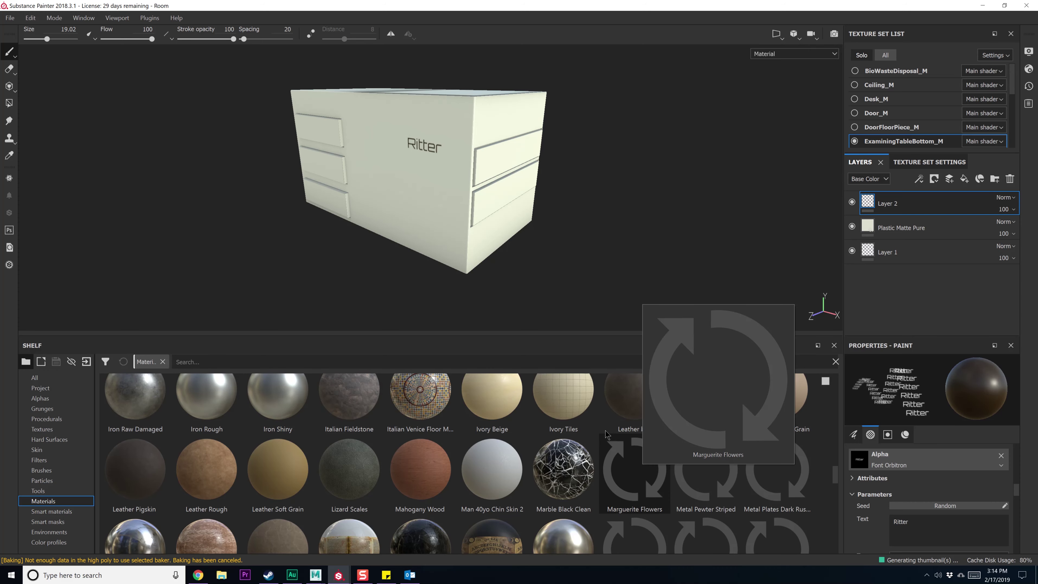
scroll(601, 458, "down", 5)
mouse_move(587, 492)
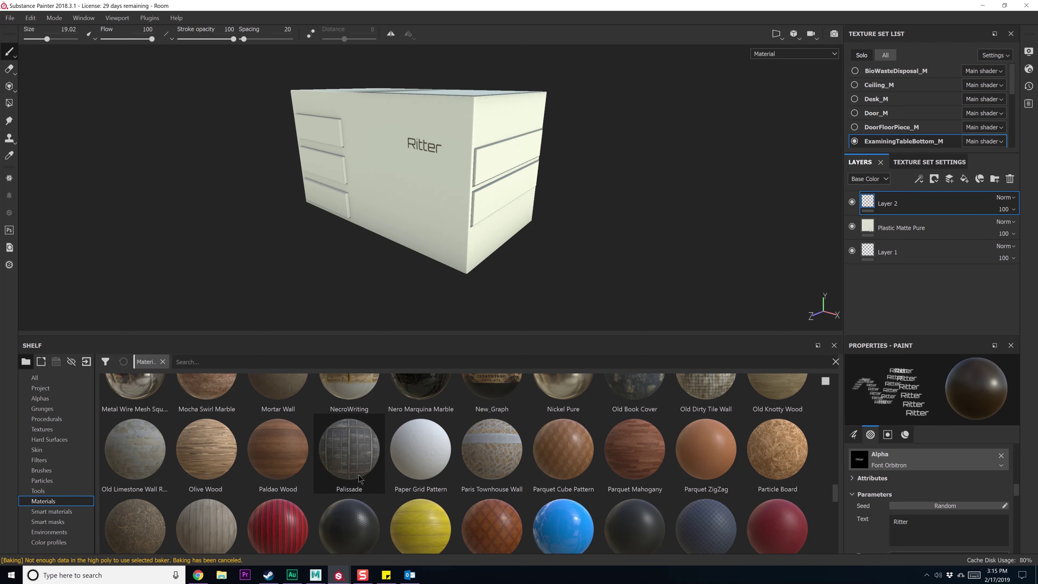
scroll(359, 478, "down", 5)
scroll(358, 454, "down", 5)
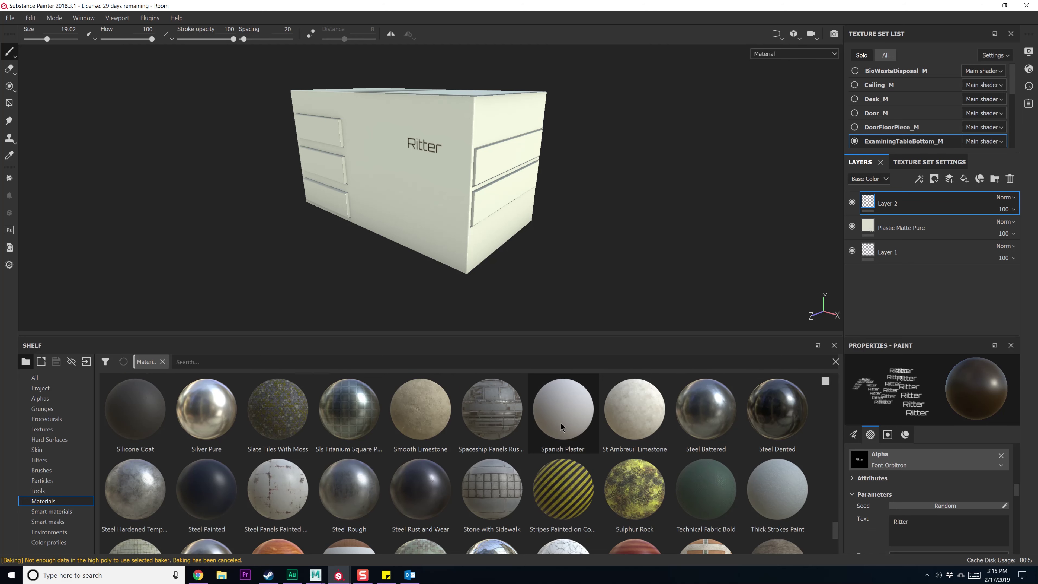
mouse_move(560, 422)
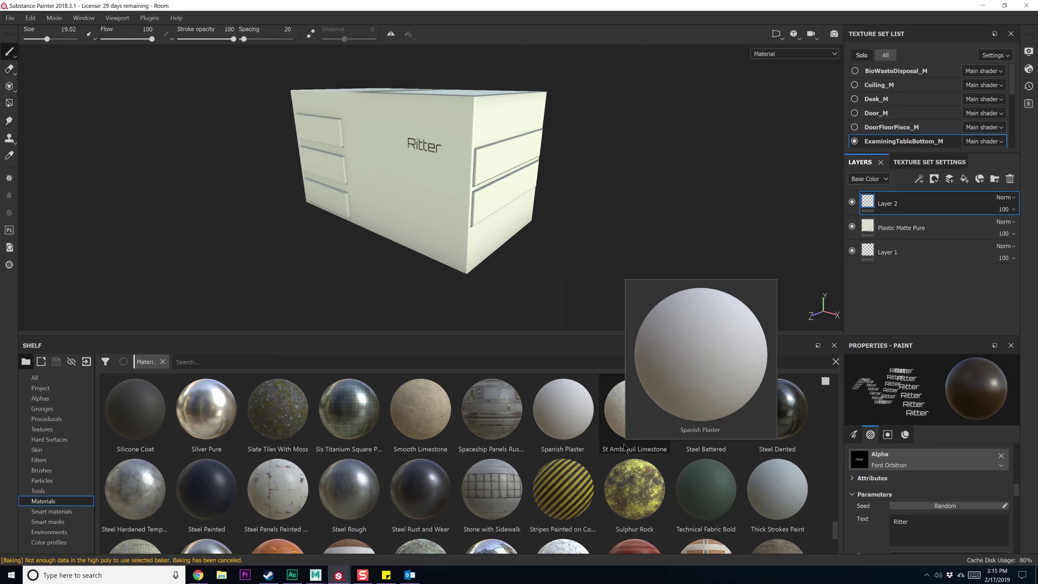
Try Spanish Plaster, St Ambreuil Limestone and Smooth Limestone as fill layers above the label layer, undoing each one
left_click_drag(557, 425, 895, 203)
key("ctrl+z")
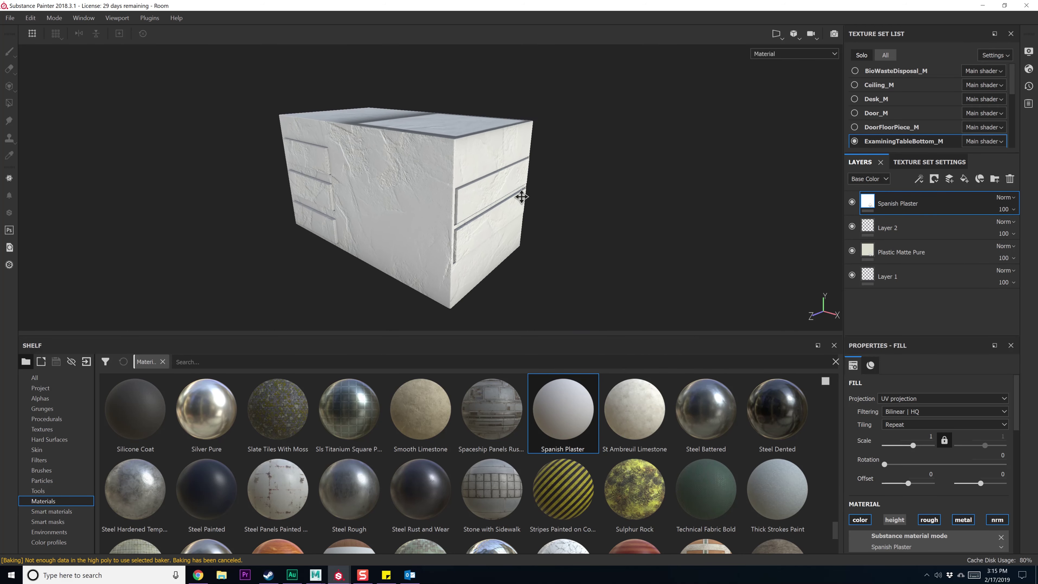
left_click_drag(642, 415, 889, 195)
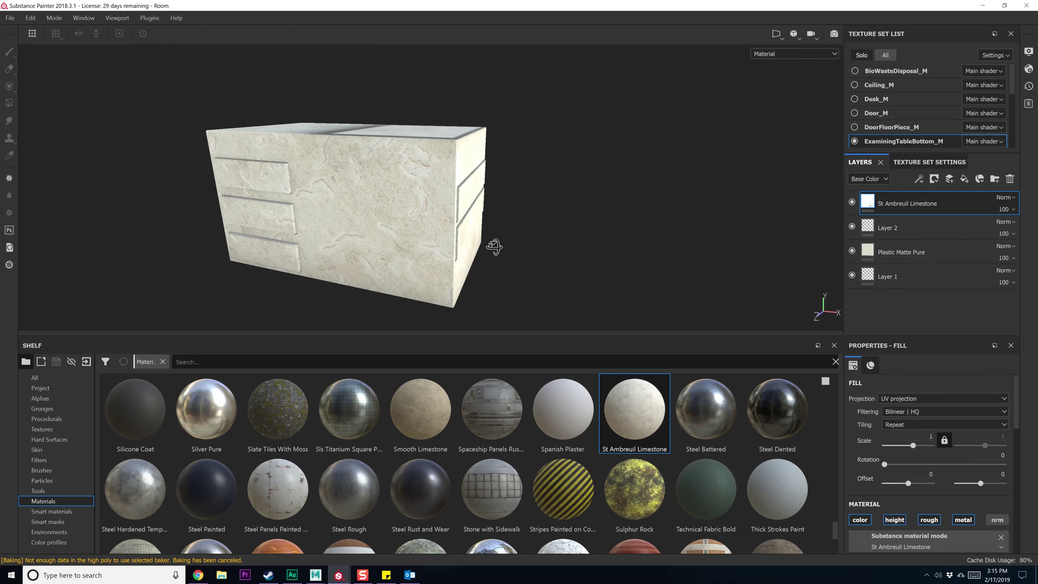
key("ctrl+z")
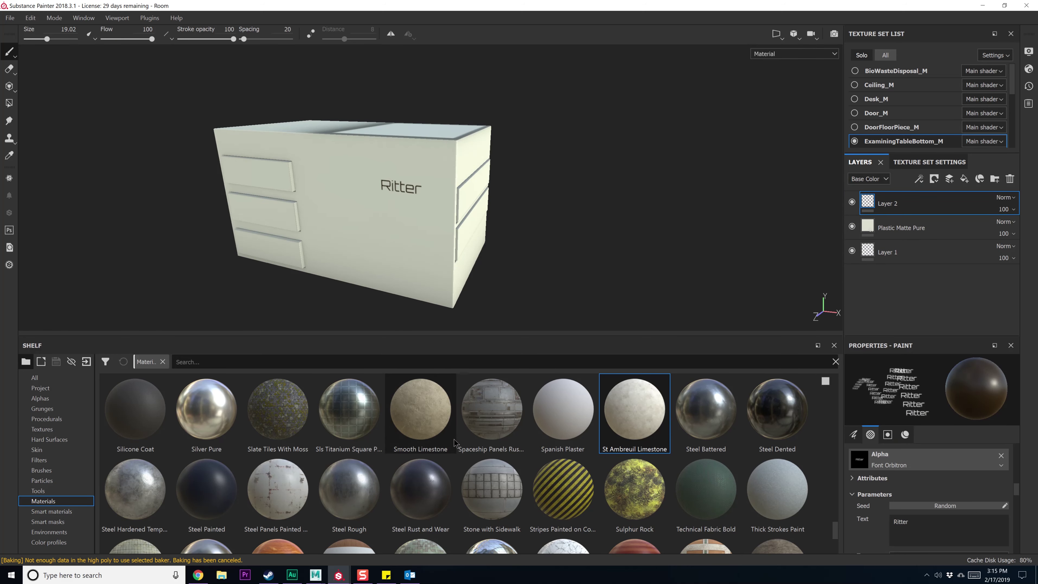
left_click_drag(425, 427, 945, 200)
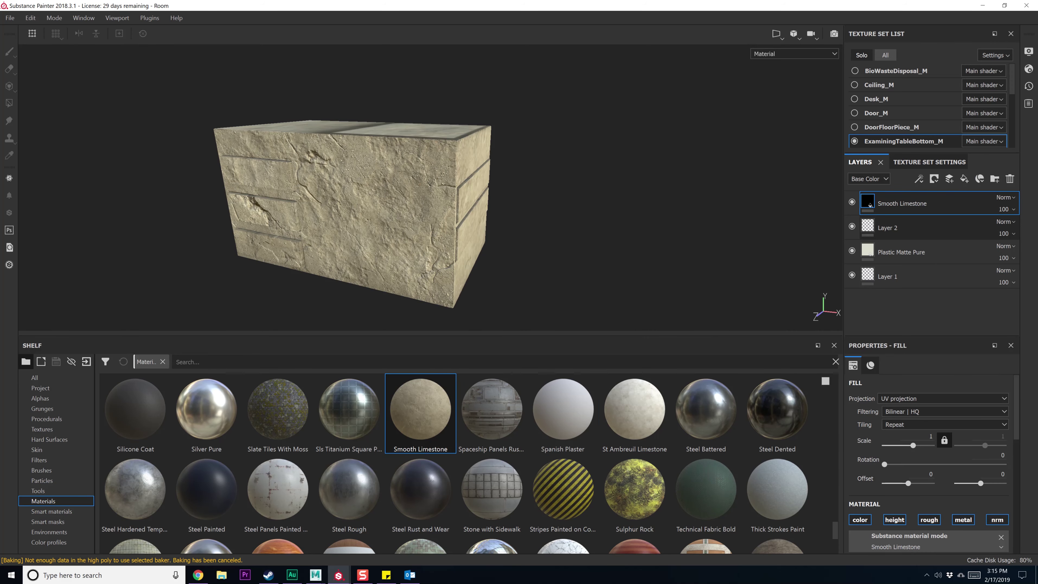
key("ctrl+z")
Search the materials for paint and add Glossy Paint as a fill layer above the label layer
scroll(629, 486, "down", 3)
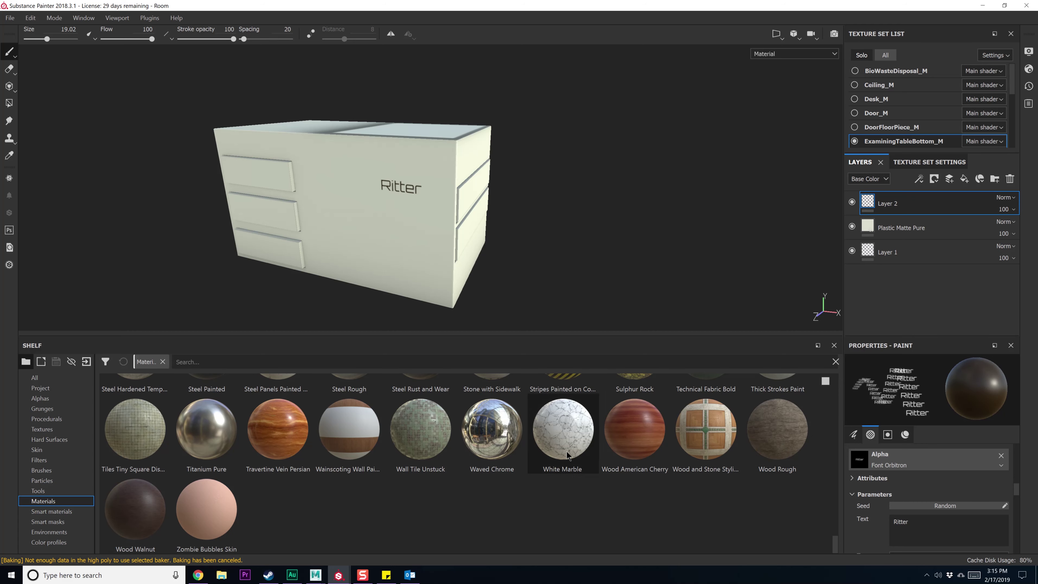
scroll(431, 492, "up", 5)
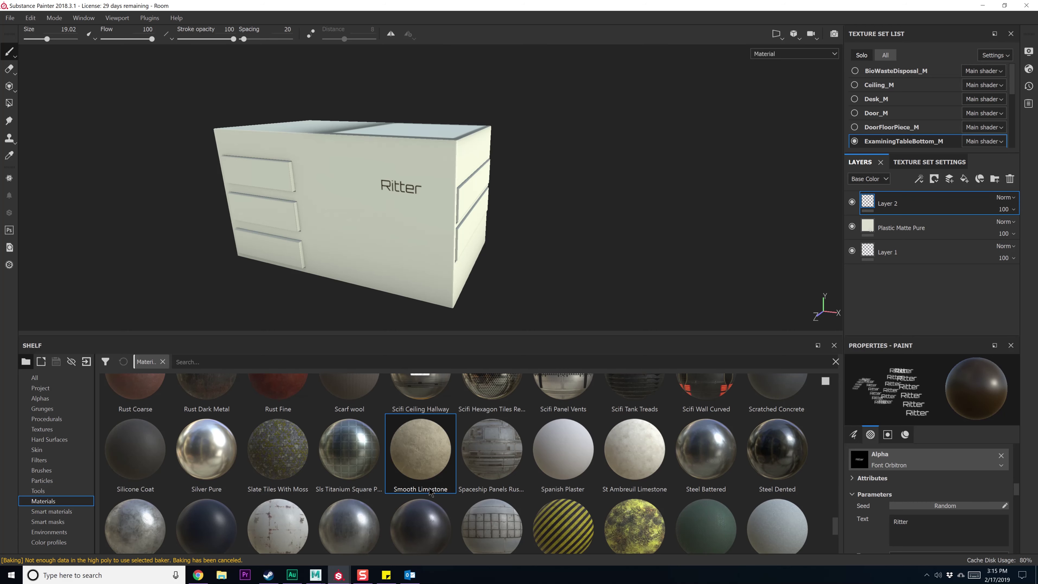
left_click(196, 361)
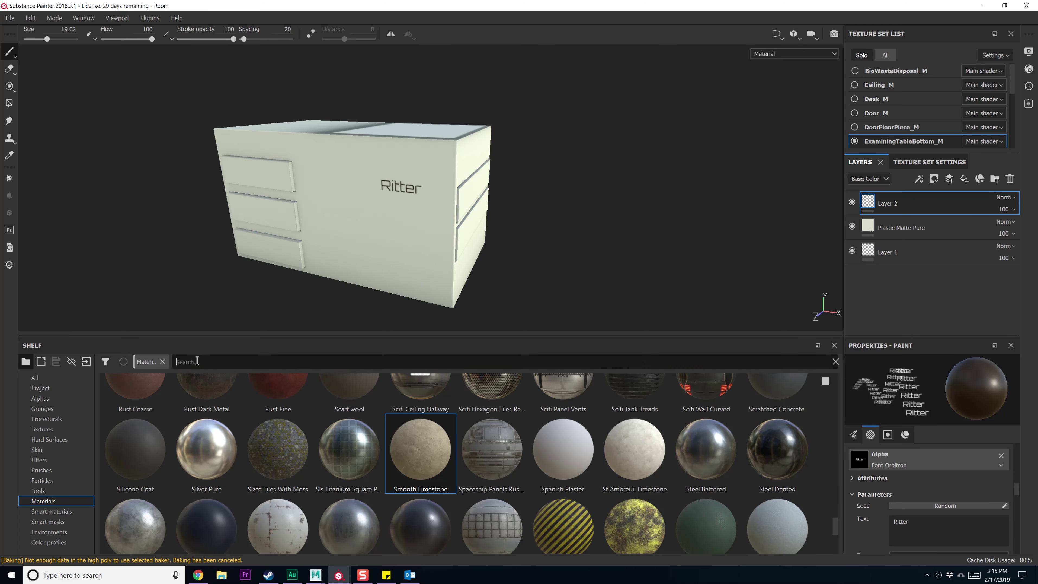
type("paint")
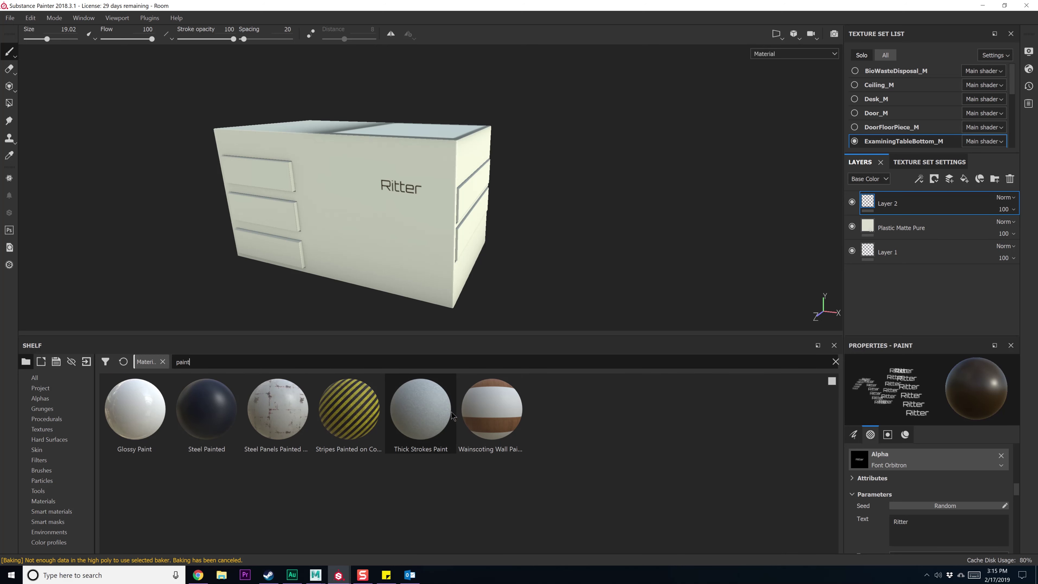
mouse_move(142, 433)
left_mouse_down()
mouse_move(368, 368)
mouse_move(938, 249)
mouse_move(936, 196)
left_mouse_up()
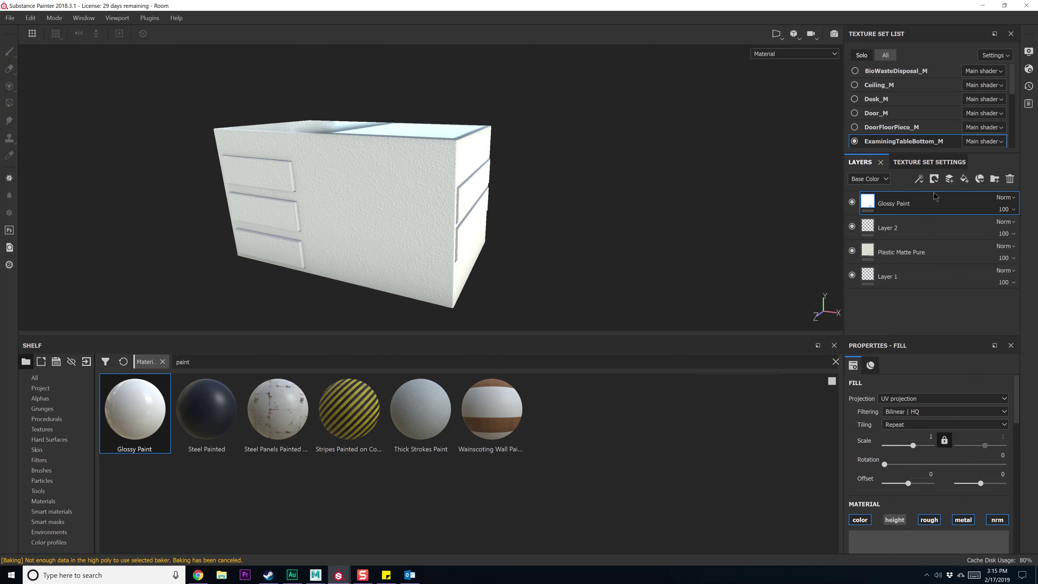
Inspect the painted surface up close and enable the height channel of the Glossy Paint fill
right_click_drag(574, 199, 593, 375, "alt")
left_click_drag(535, 241, 523, 243, "alt")
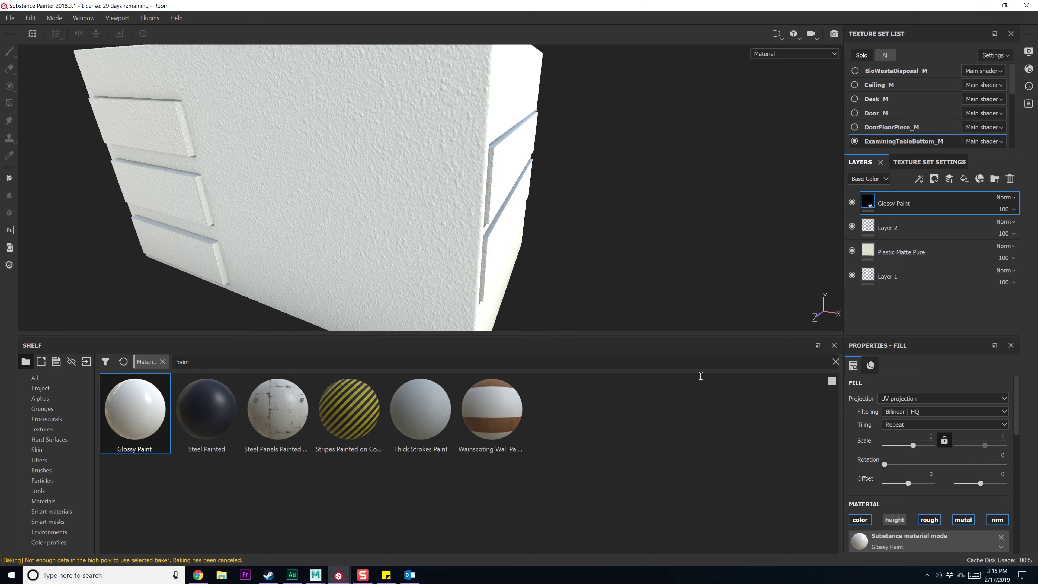
scroll(927, 462, "down", 1)
scroll(927, 462, "down", 4)
scroll(910, 425, "up", 2)
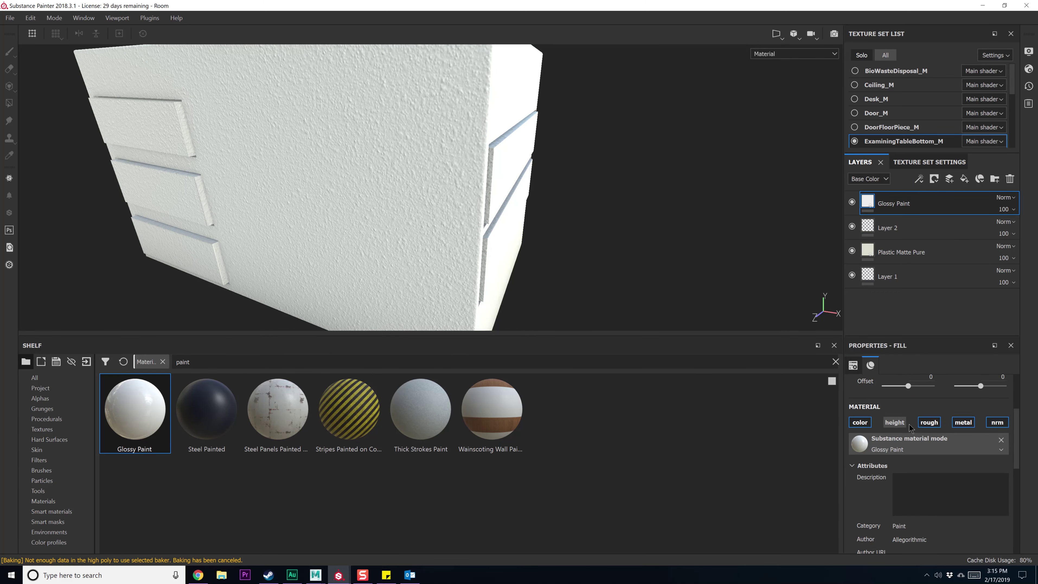
left_click(903, 424)
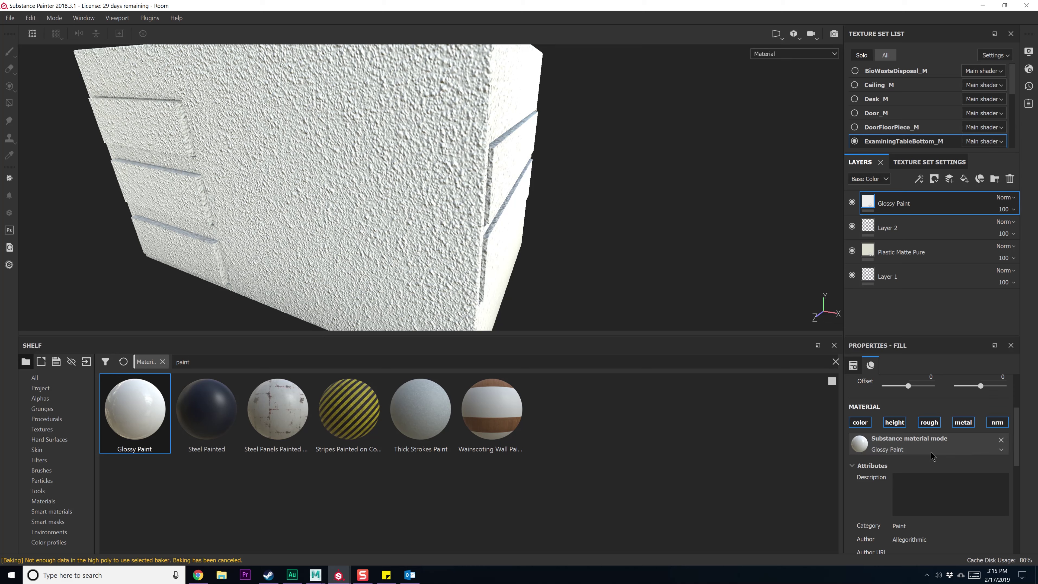
Disable the color and metal channels of the Glossy Paint fill so the layers underneath show through
scroll(940, 470, "down", 3)
scroll(950, 487, "down", 5)
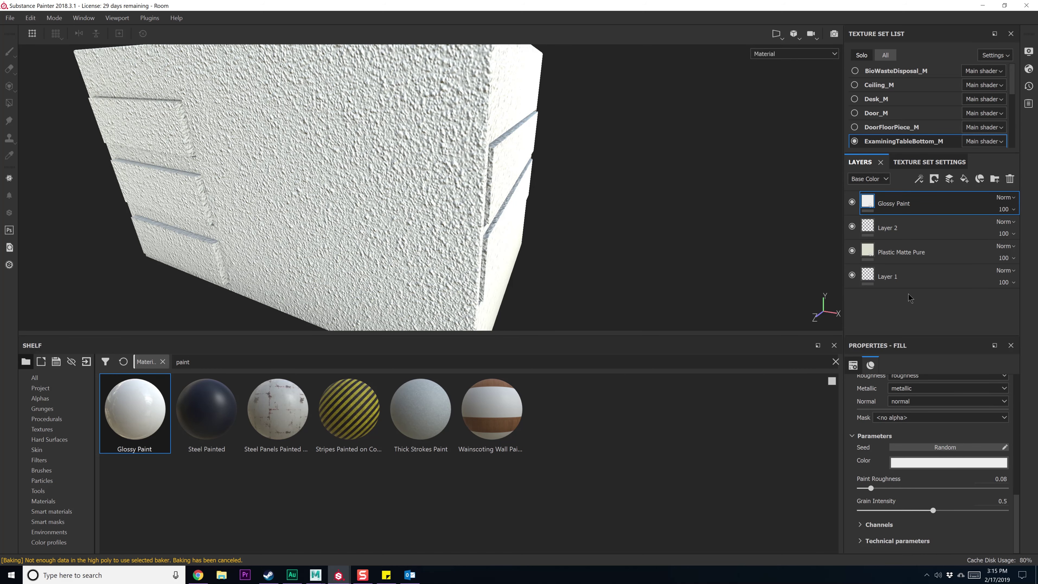
scroll(958, 434, "up", 10)
left_click(870, 489)
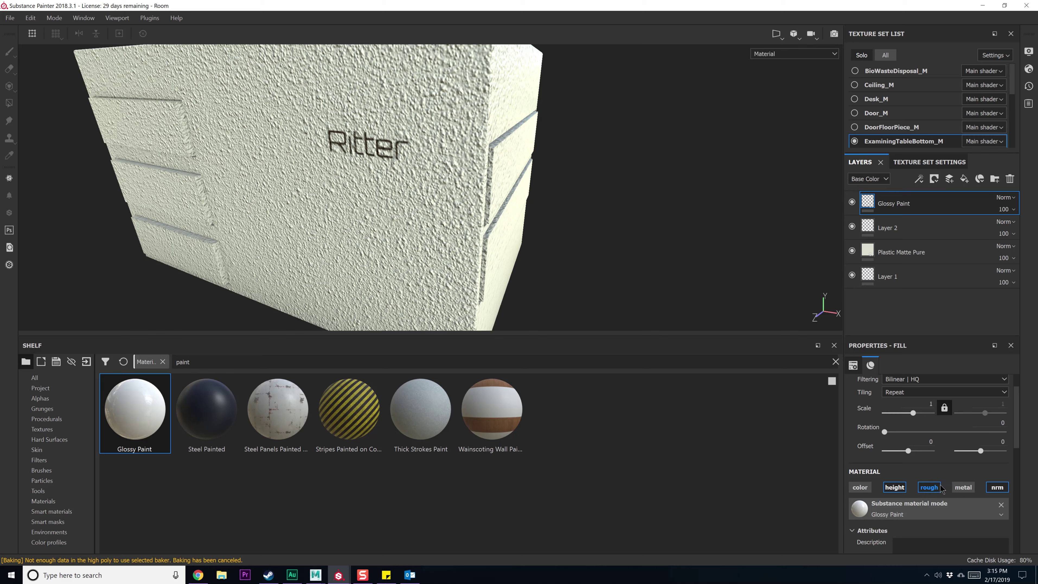
Set the Glossy Paint fill's Grain Intensity to 0.03
scroll(961, 493, "down", 5)
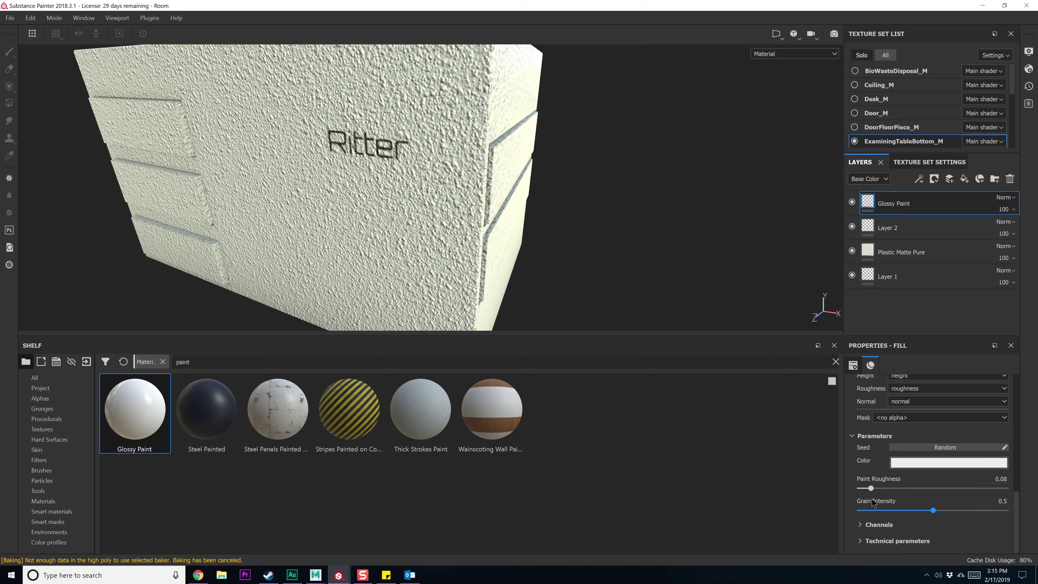
left_click(882, 510)
left_click(866, 510)
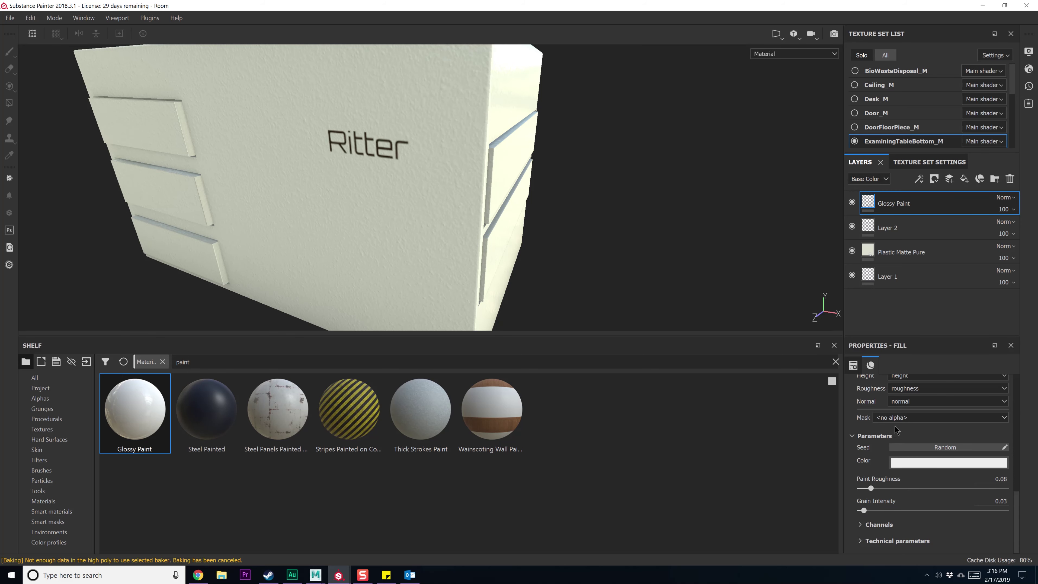
Set the Glossy Paint fill's scale to 3.54 and disable its rough channel
scroll(894, 425, "up", 1)
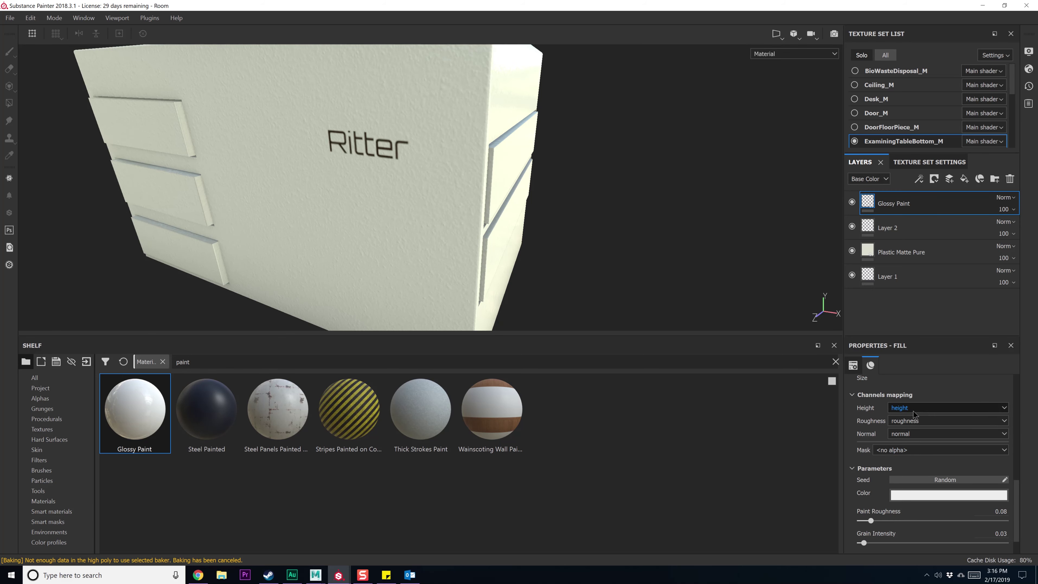
scroll(915, 415, "up", 6)
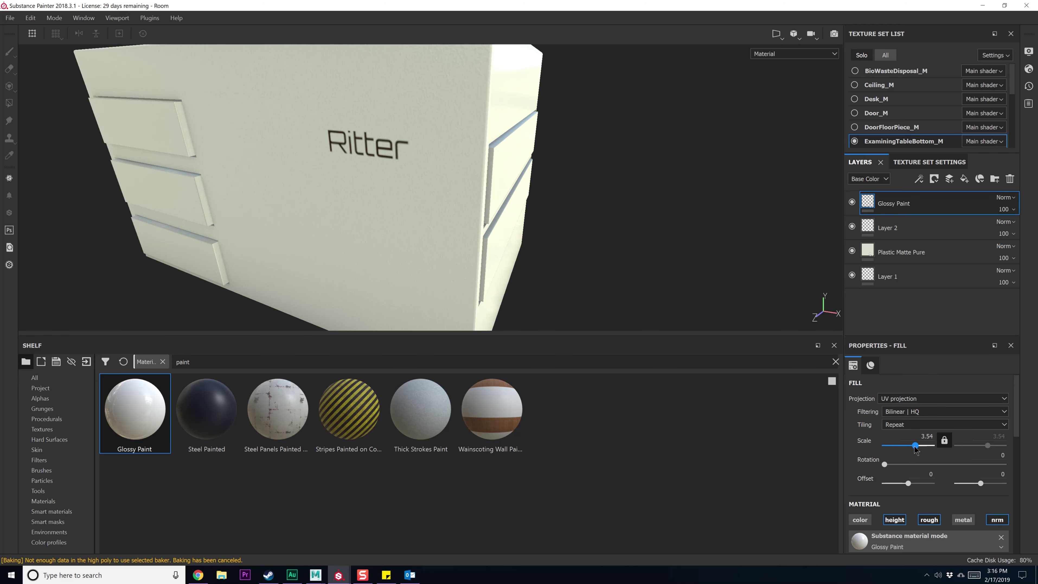
left_click_drag(658, 321, 754, 287, "alt")
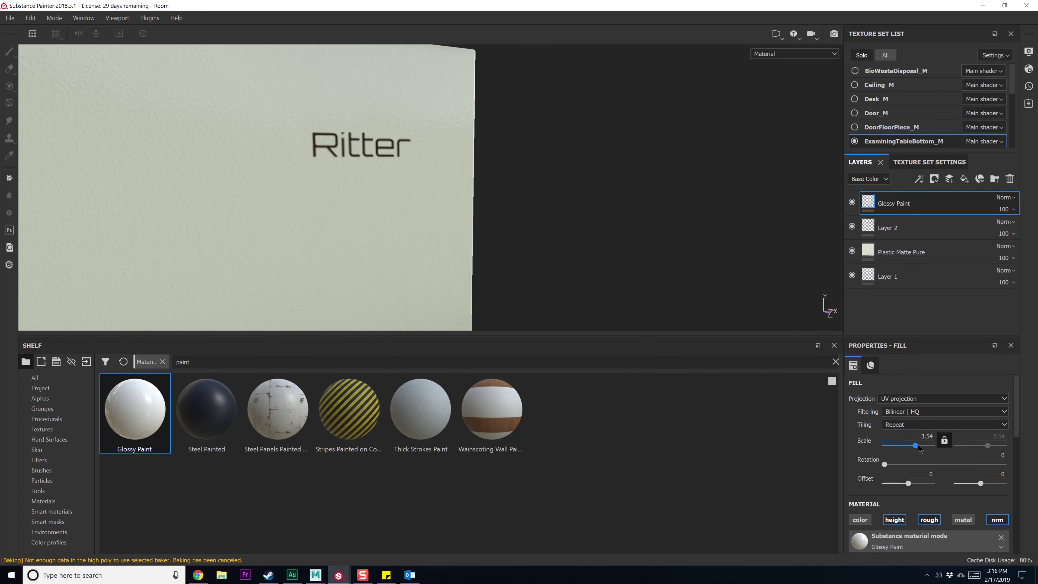
scroll(927, 448, "down", 3)
left_click(928, 455)
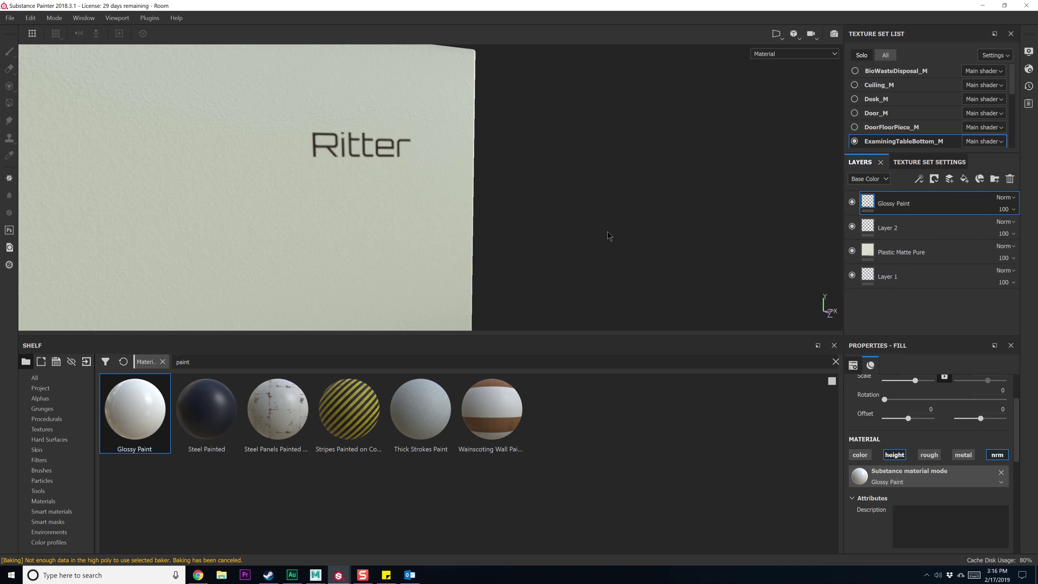
Check the paint finish across the whole examining table base and save the project
left_click_drag(607, 232, 282, 253, "alt")
scroll(527, 163, "down", 3)
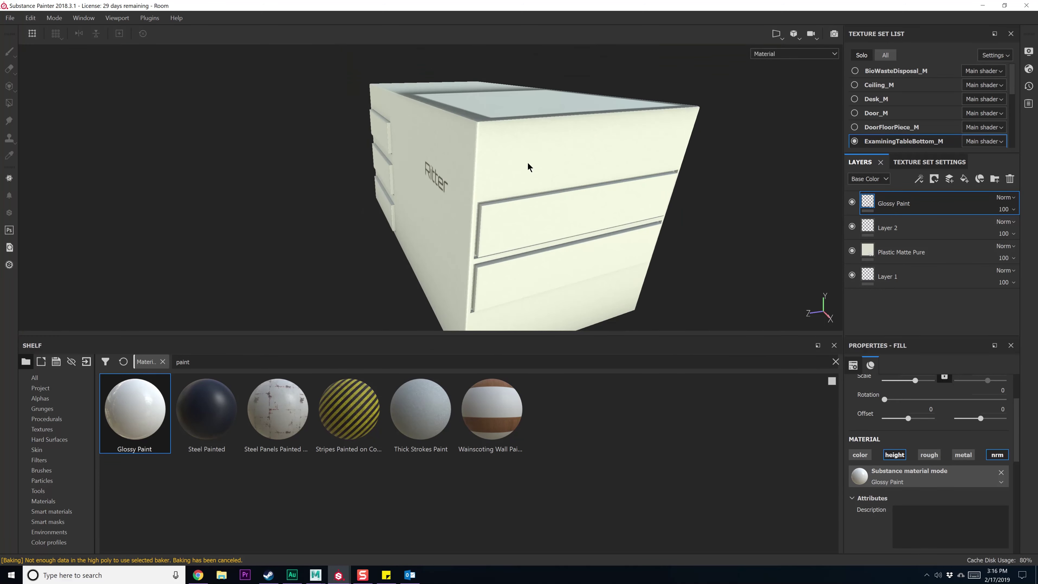
left_click_drag(528, 167, 512, 197, "alt")
key("ctrl+s")
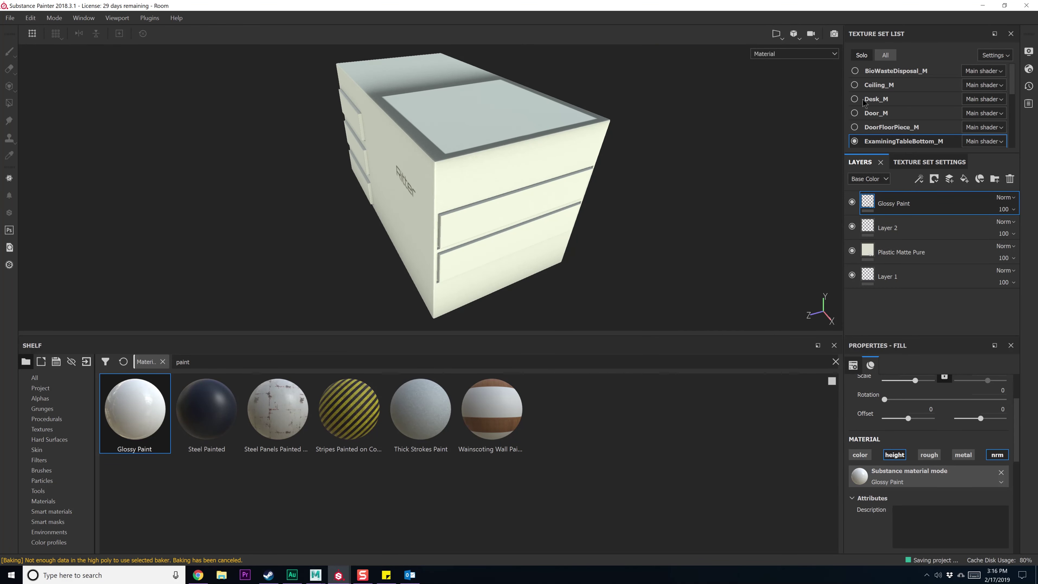
Leave the isolated table base view, select the ReclinerSeat_M texture set and isolate the seat in the viewport
left_click(862, 55)
left_click_drag(451, 239, 640, 161, "alt")
left_click_drag(1015, 87, 1009, 118)
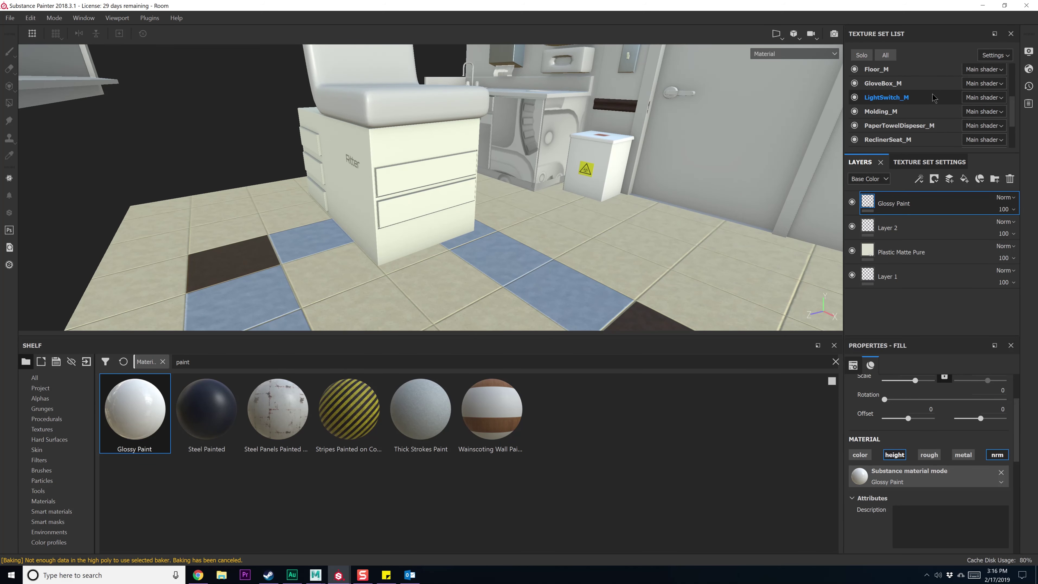
scroll(910, 127, "down", 1)
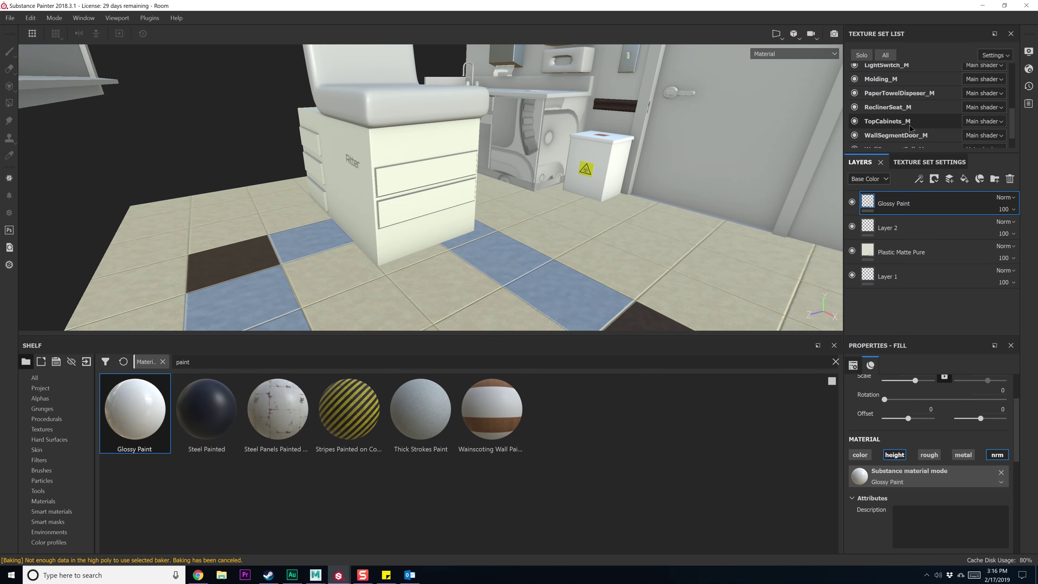
left_click(895, 107)
left_click(862, 55)
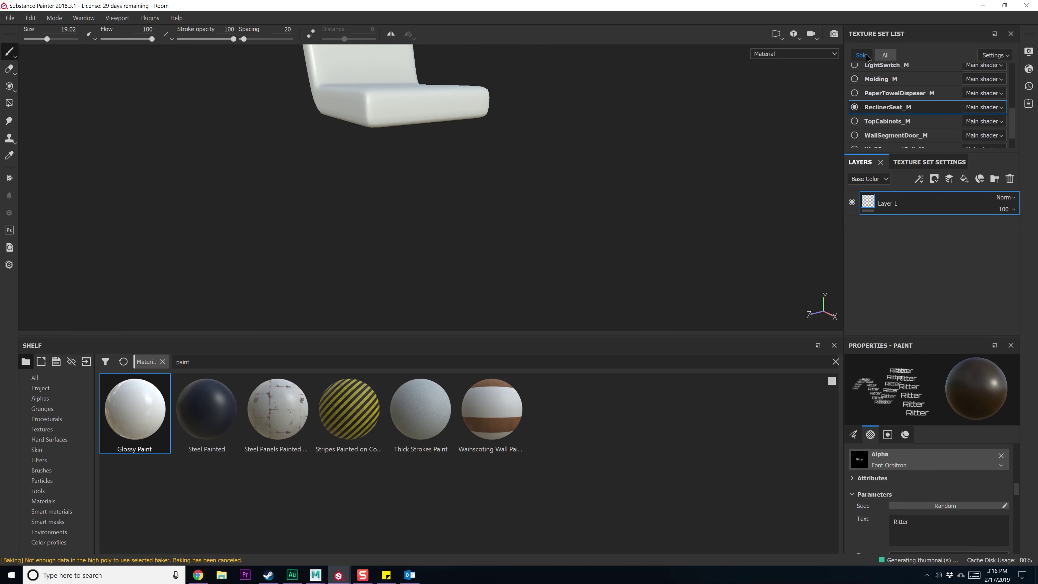
middle_click_drag(507, 146, 521, 191, "alt")
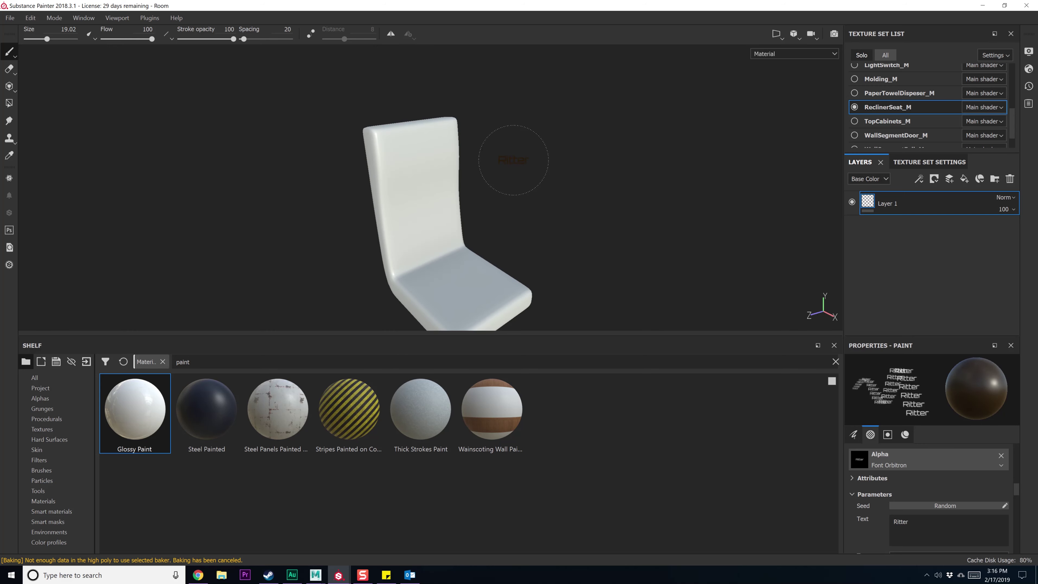
Search the materials for fabric and browse the results for an upholstery for the recliner seat
left_click(198, 362)
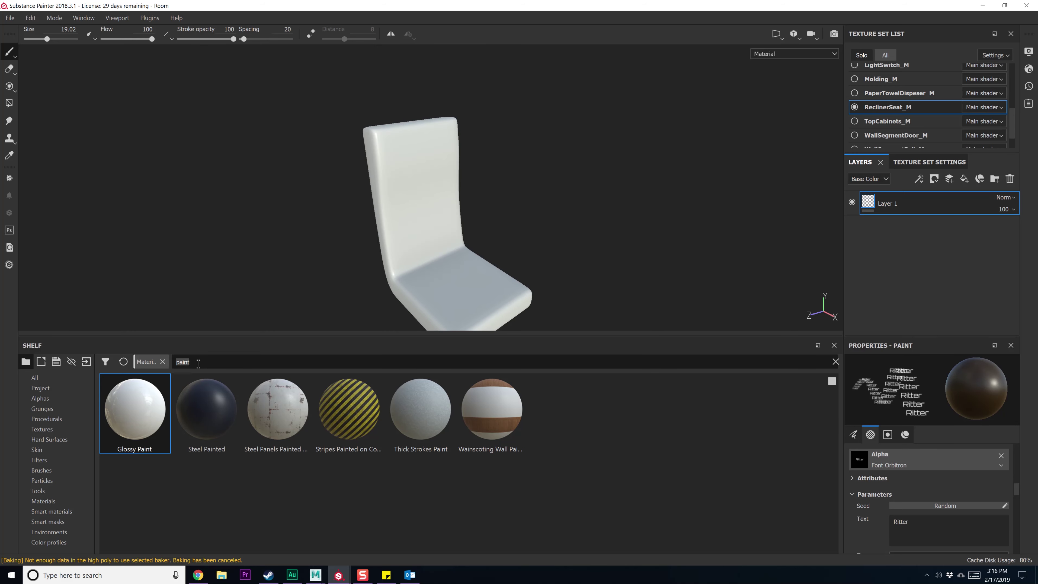
type("fab")
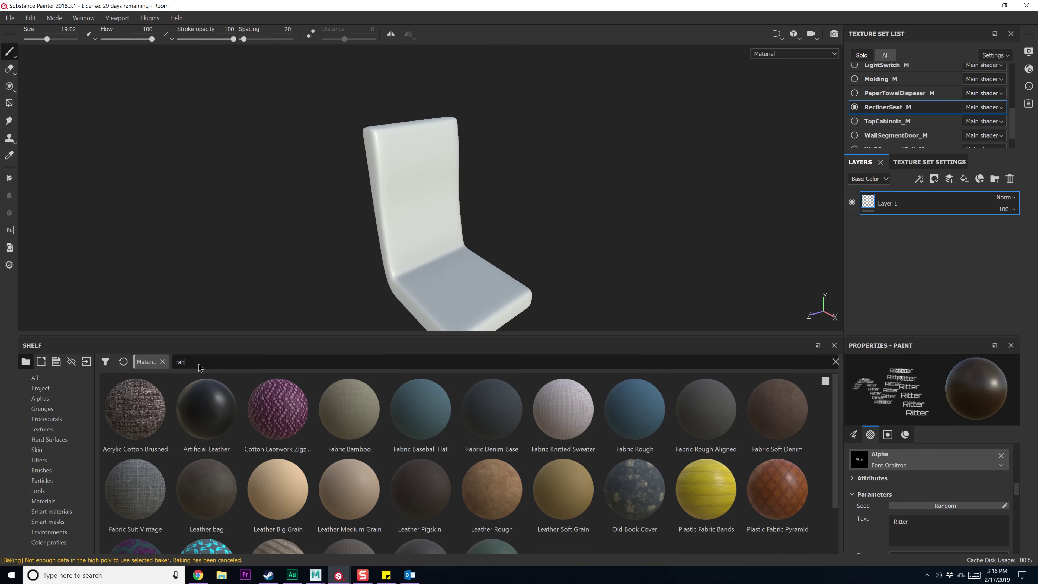
type("ric")
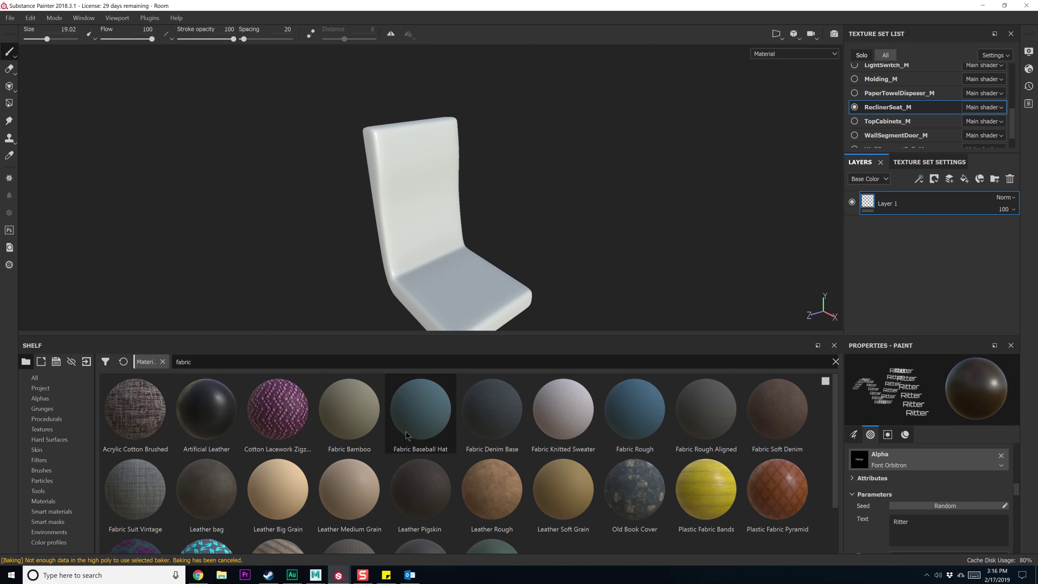
scroll(491, 494, "down", 1)
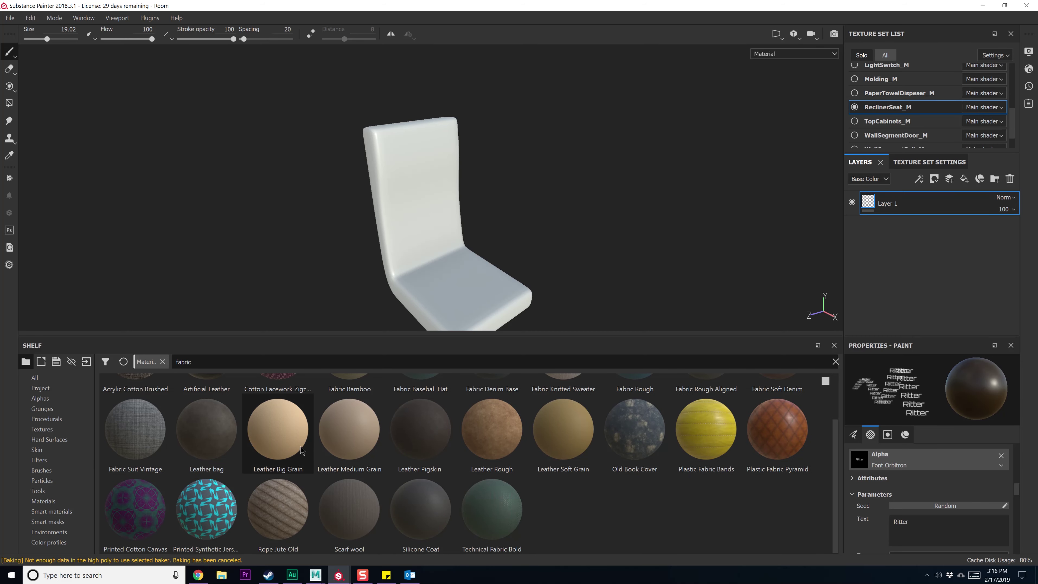
mouse_move(301, 449)
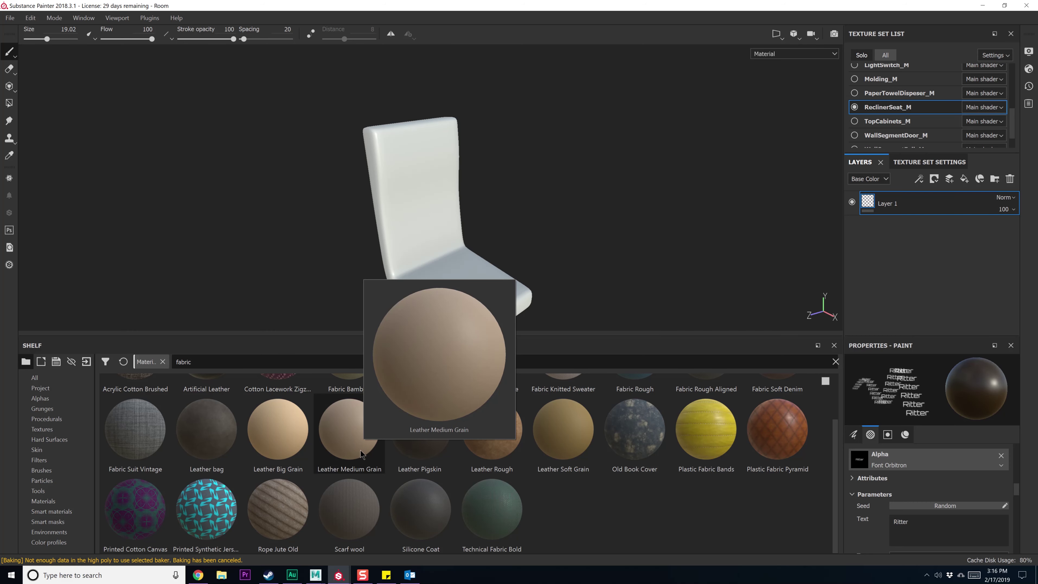
scroll(500, 447, "up", 2)
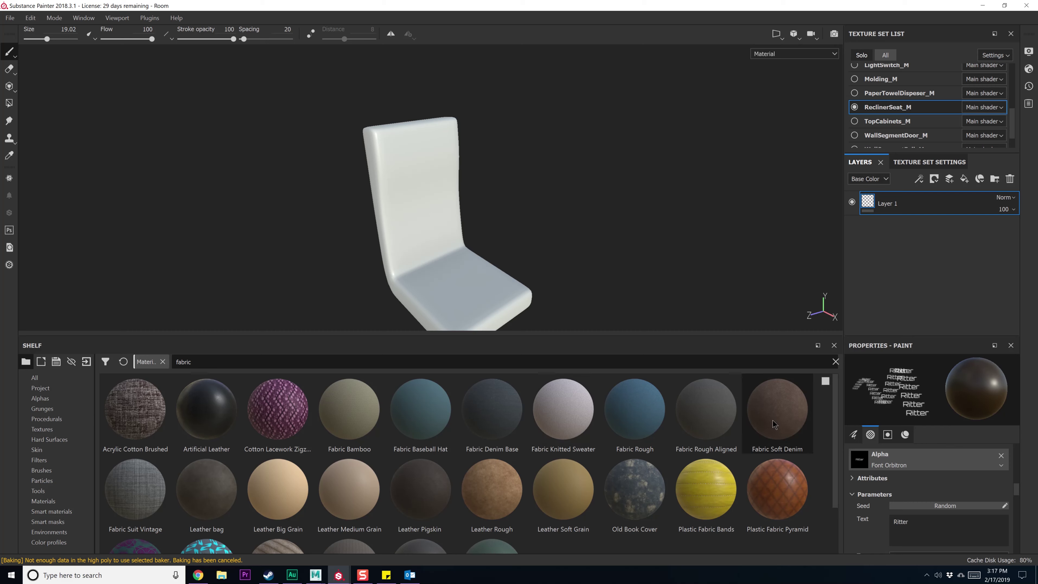
Try Fabric Soft Denim and Fabric Rough Aligned as fill layers on the recliner seat, removing each one
left_click_drag(775, 419, 470, 262)
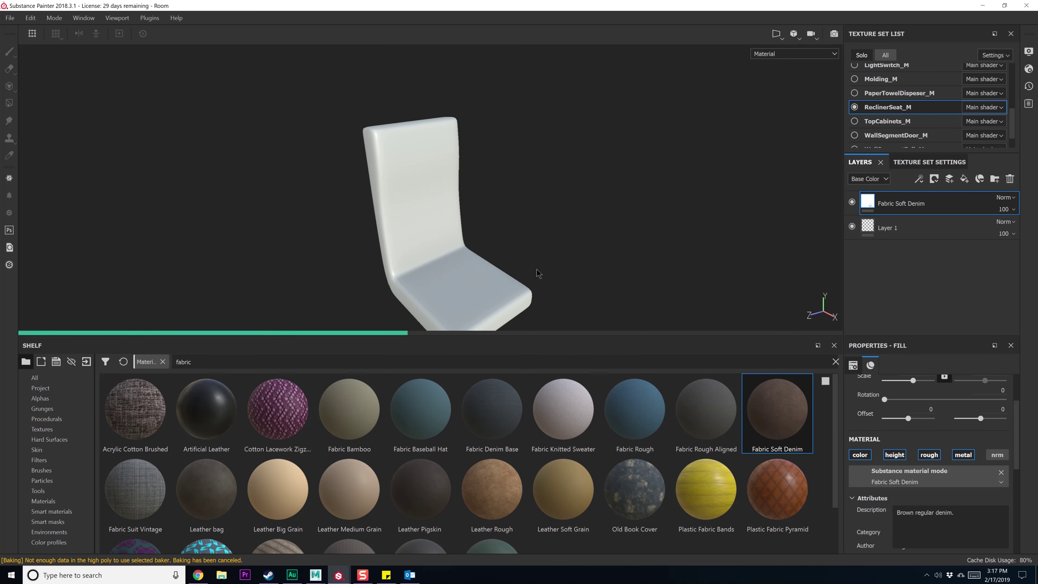
middle_click_drag(537, 270, 493, 239, "alt")
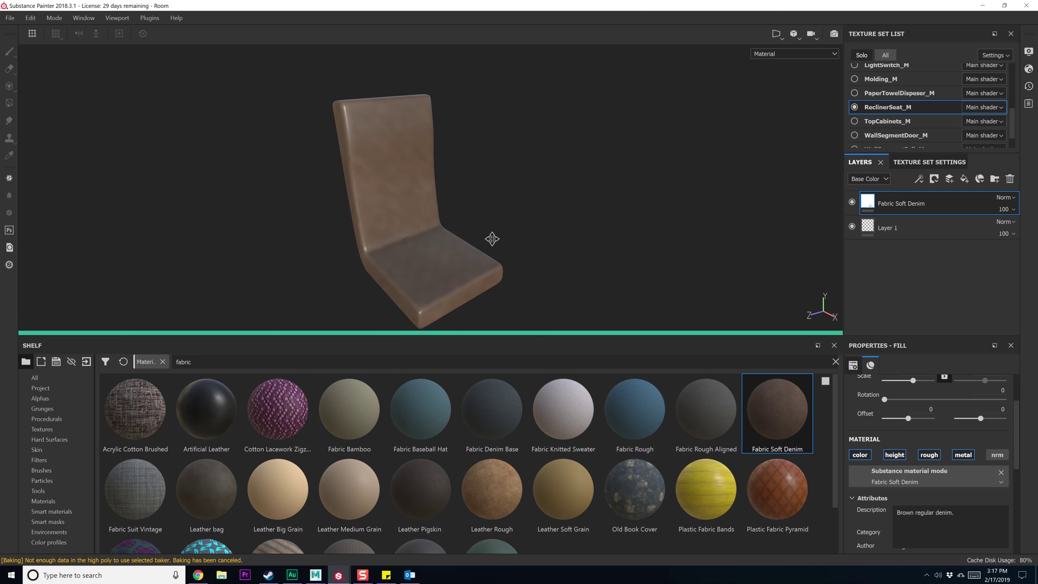
left_click_drag(492, 239, 412, 204, "alt")
right_click_drag(413, 204, 562, 376, "alt")
right_click_drag(380, 183, 383, 209, "alt")
key("ctrl+z")
left_click_drag(711, 407, 451, 195)
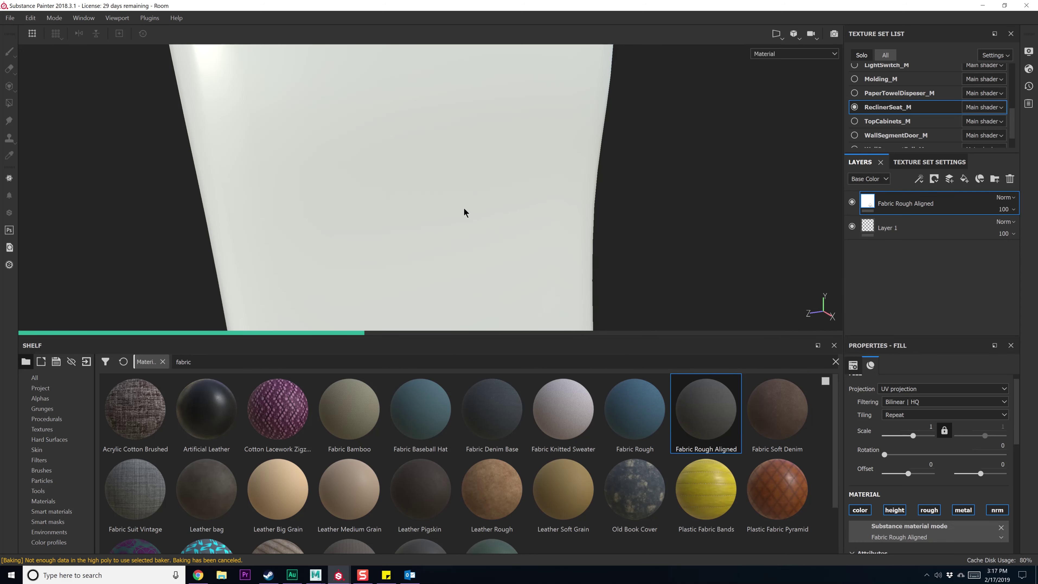
left_click_drag(401, 221, 456, 220, "alt")
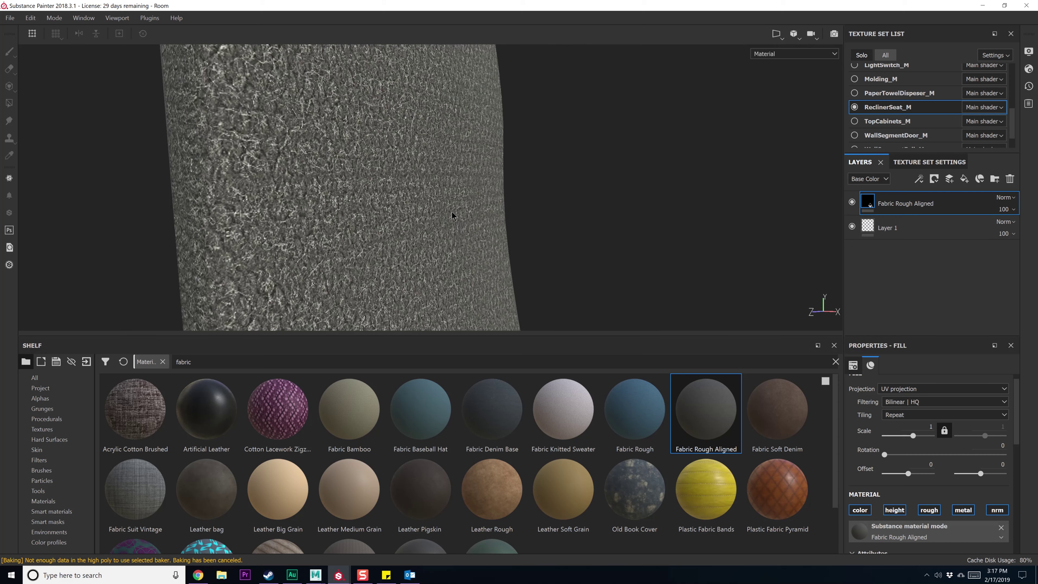
key("Delete")
Add Fabric Rough as a fill layer on the recliner seat and set its color to greyish pink (R 0.629, G 0.552, B 0.539)
left_click_drag(644, 406, 419, 181)
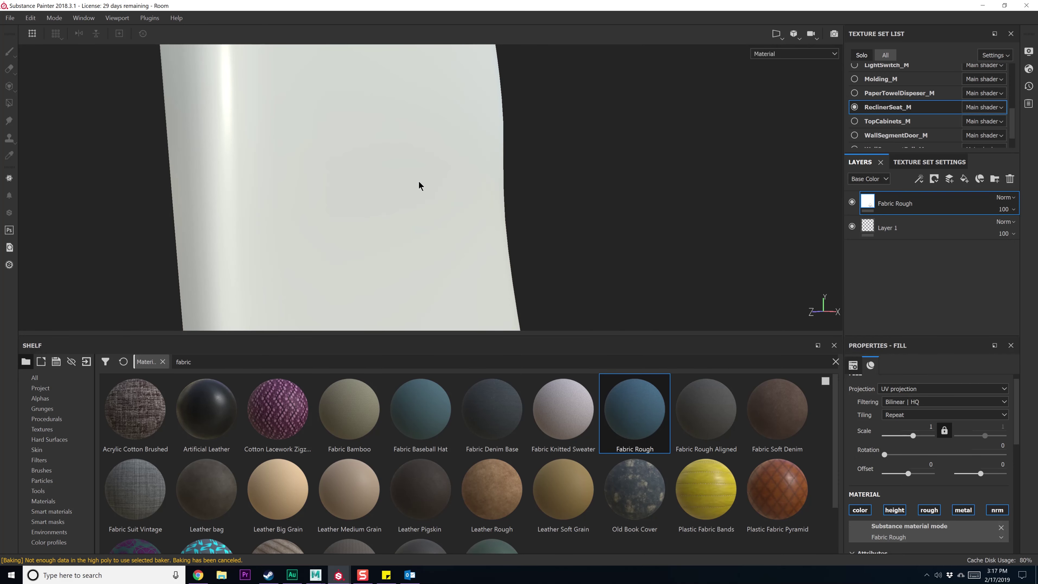
left_click_drag(550, 194, 528, 232, "alt")
scroll(897, 455, "down", 5)
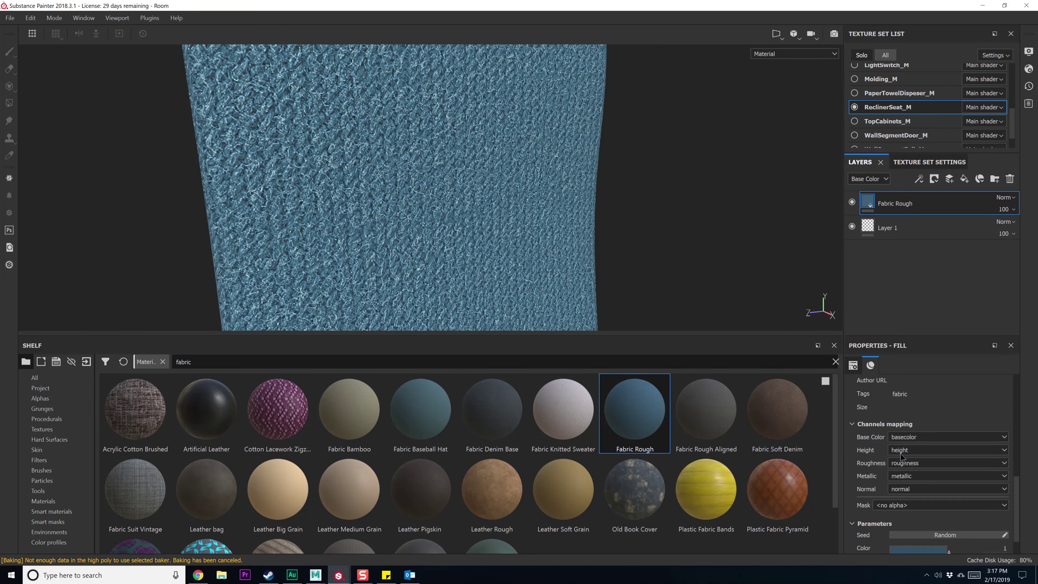
left_click(914, 521)
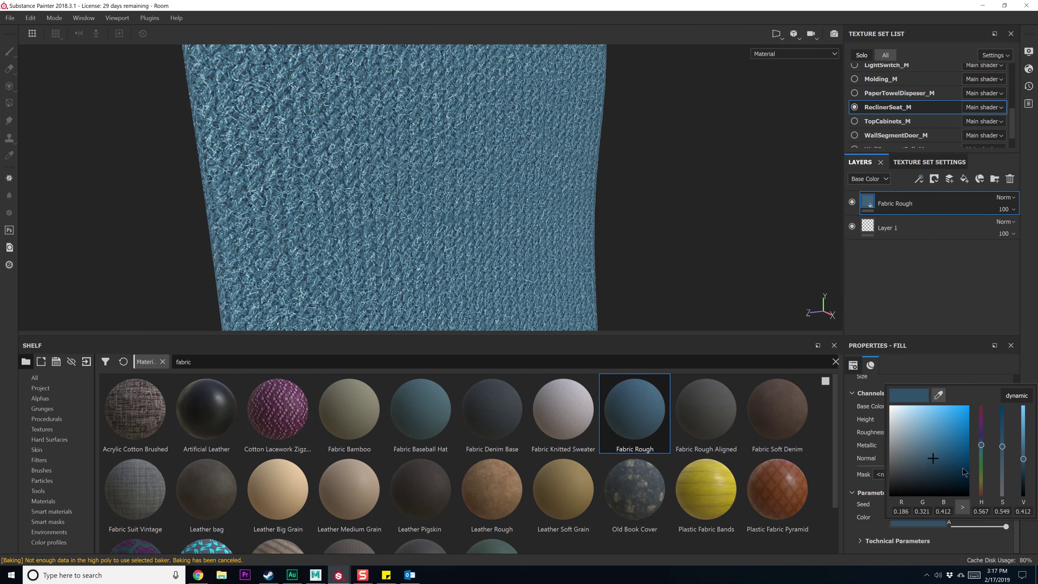
left_click(982, 483)
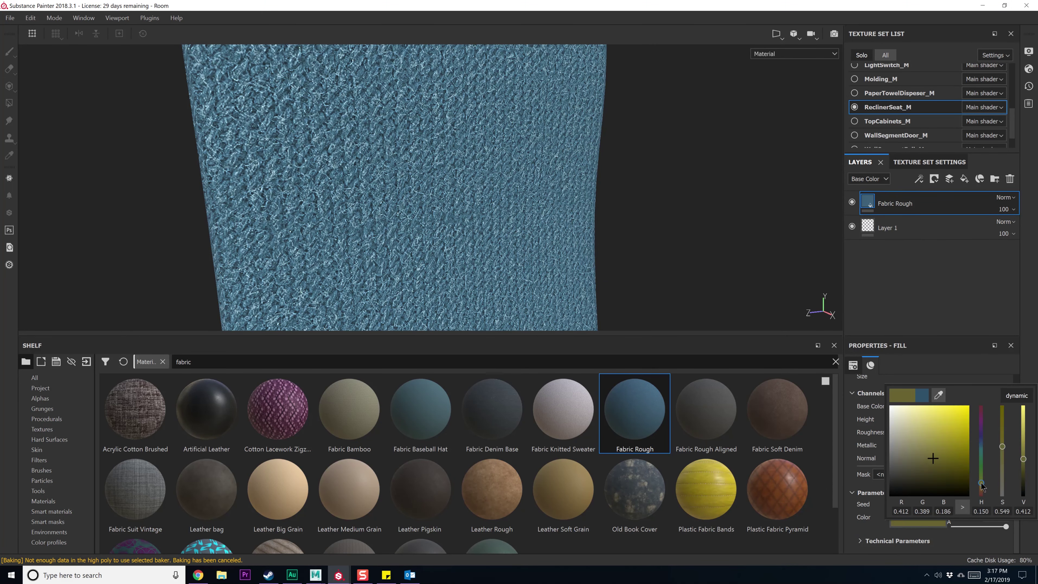
left_click(900, 421)
left_click(983, 484)
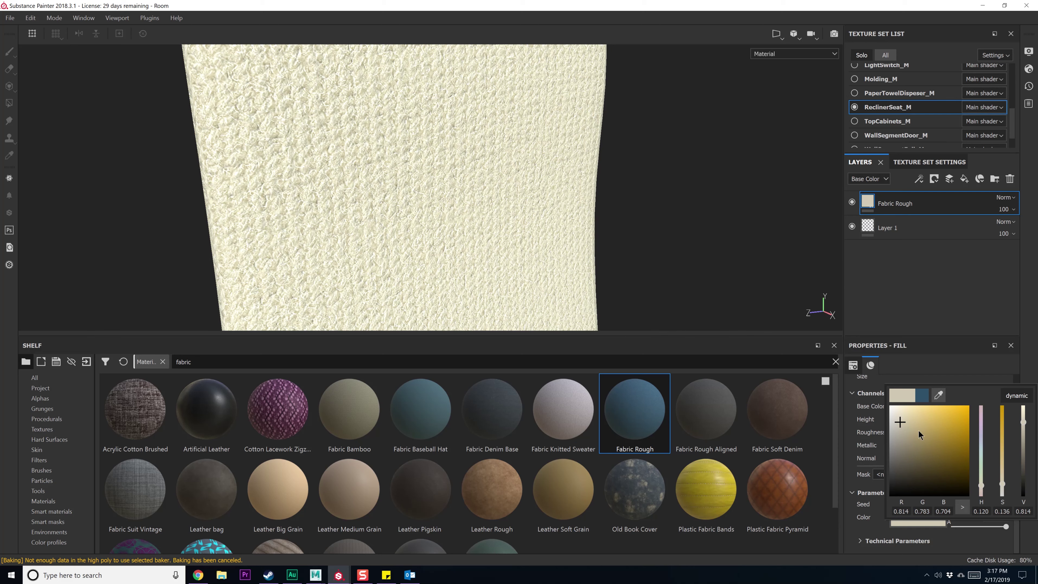
left_click_drag(980, 478, 983, 503)
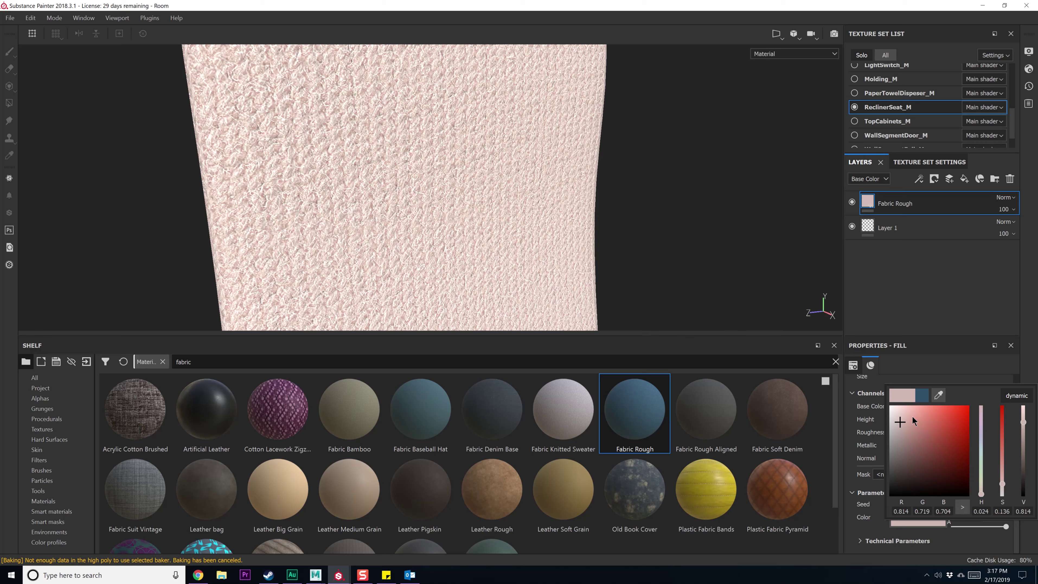
left_click_drag(911, 416, 900, 438)
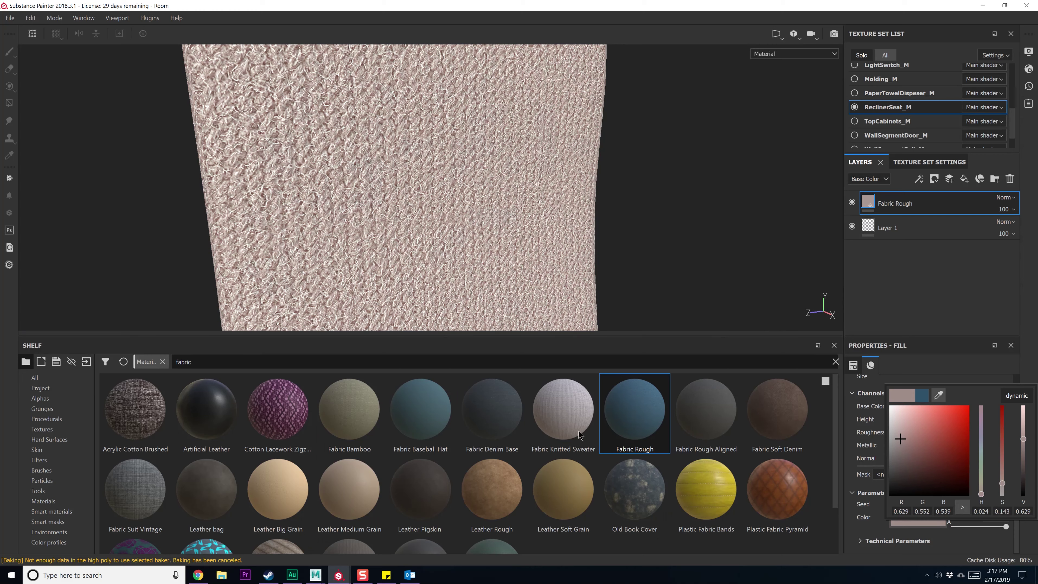
Try Fabric Denim Base, Fabric Baseball Hat and Fabric Bamboo as fill layers above Fabric Rough, undoing each one
left_click_drag(483, 417, 462, 198)
key("ctrl+z")
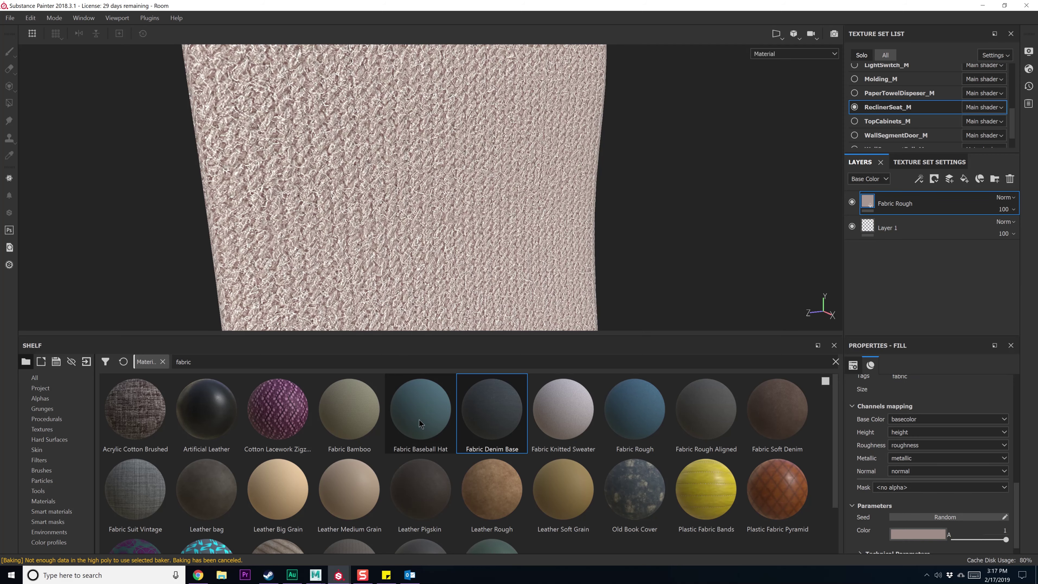
left_click_drag(419, 419, 389, 294)
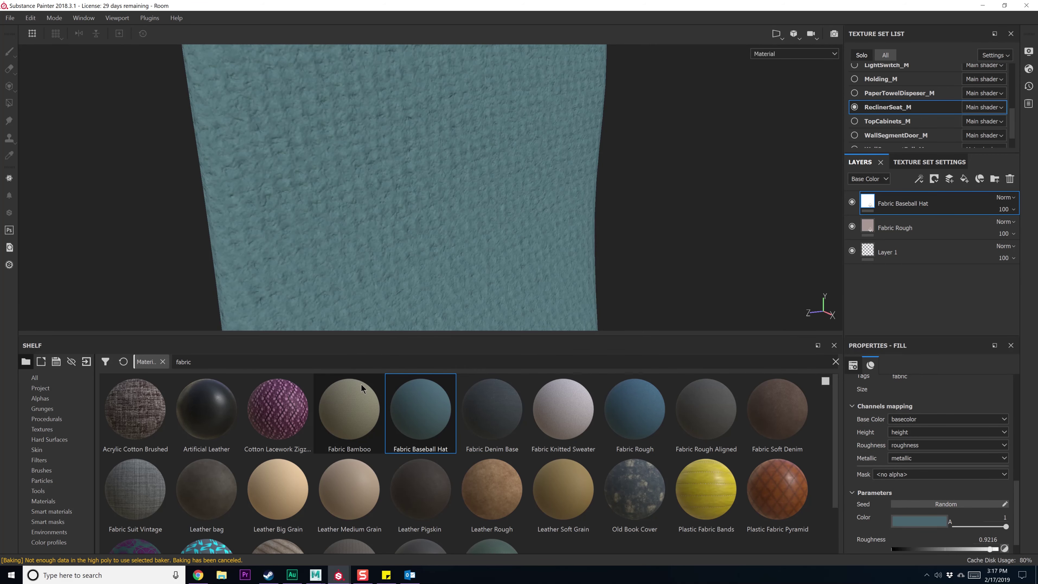
key("ctrl+z")
left_click_drag(361, 384, 389, 218)
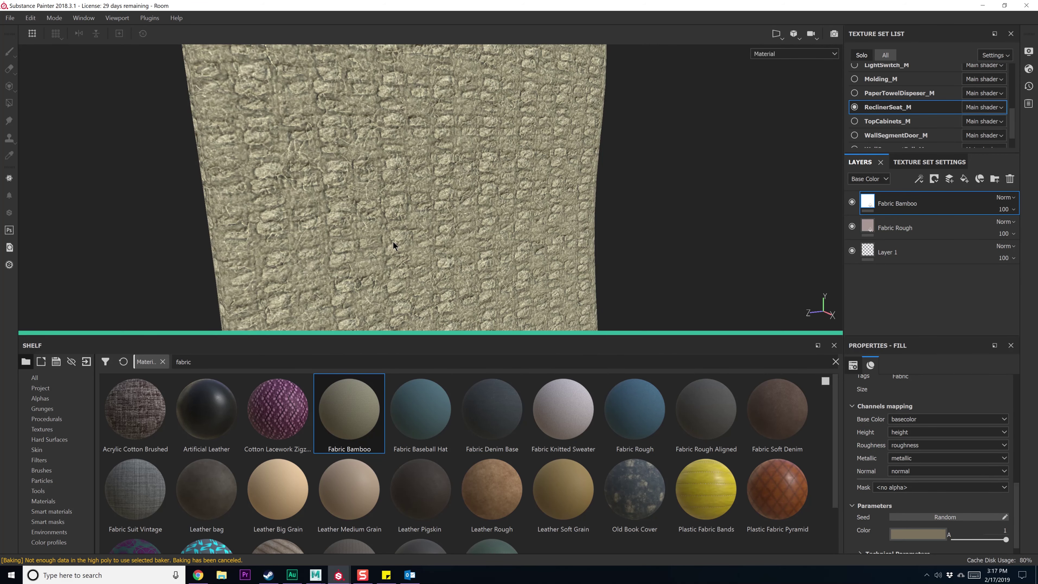
key("ctrl+z")
Add Leather Medium Grain as a fill layer above Fabric Rough on the recliner seat
left_click_drag(366, 466, 396, 200)
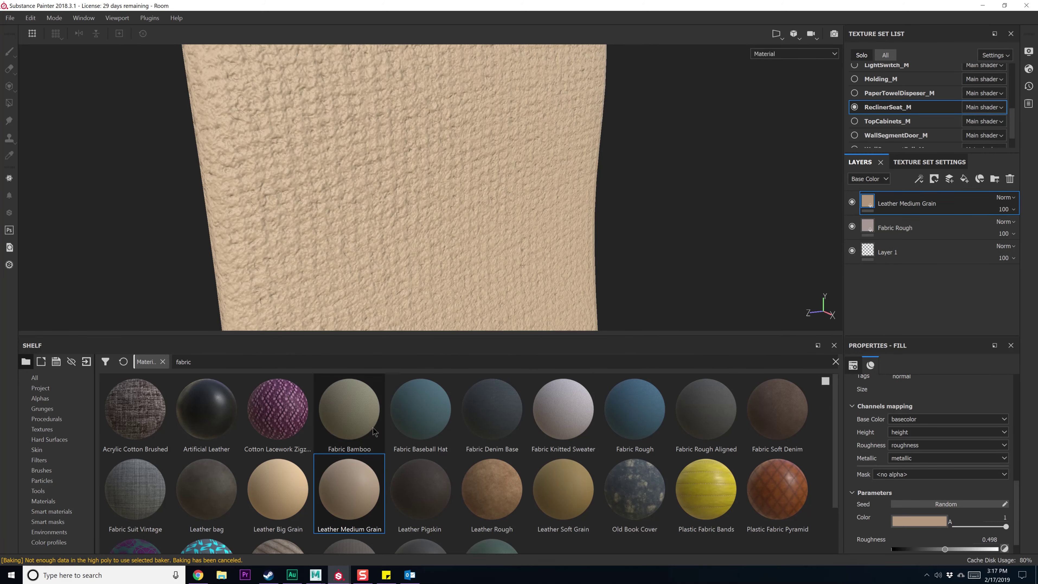
Undo the Leather Medium Grain layer, try Leather Big Grain as a fill layer above Fabric Rough, and undo it too
key("ctrl+z")
left_click_drag(278, 488, 428, 220)
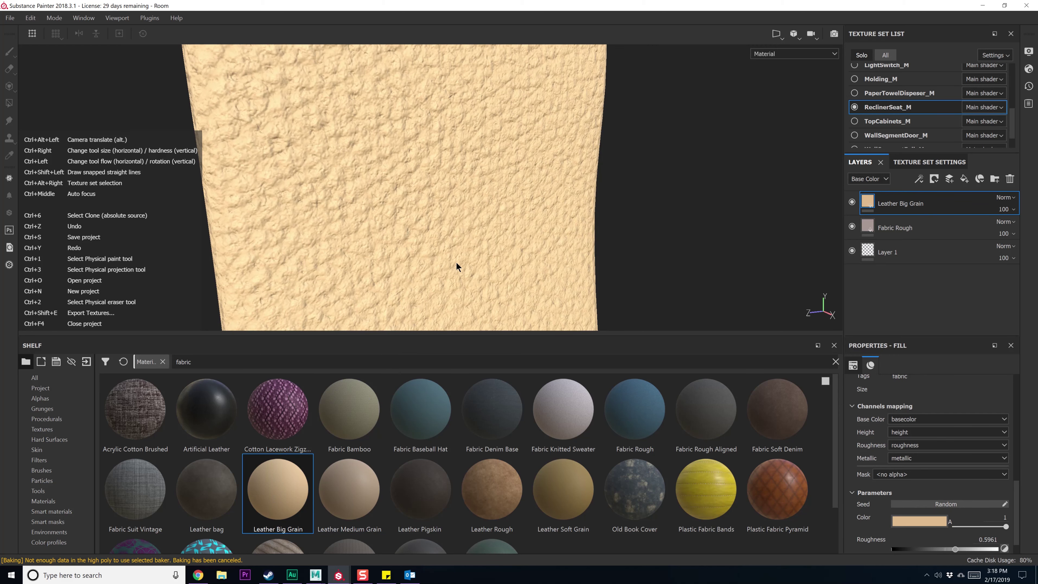
key("ctrl+z")
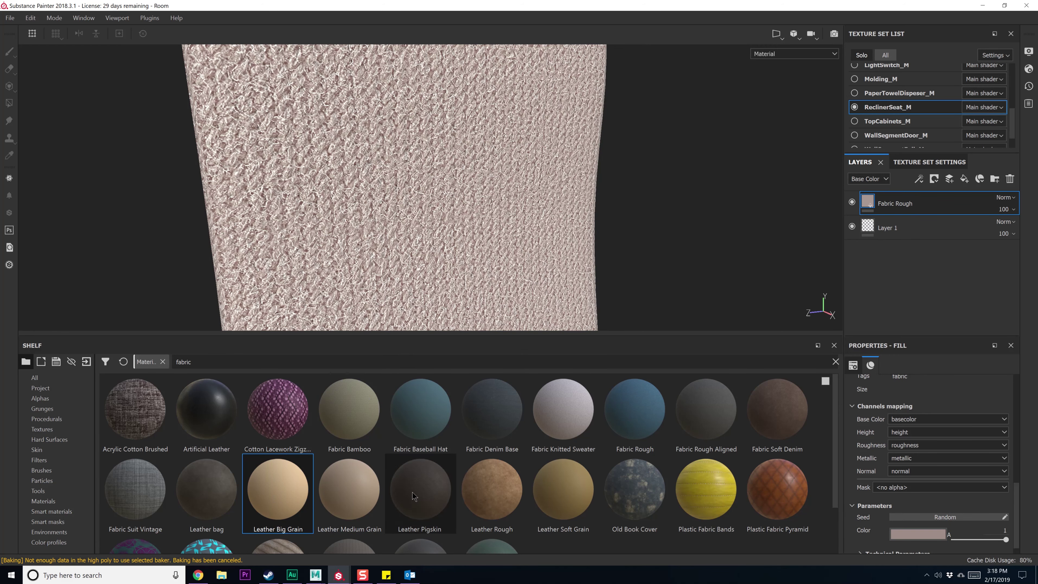
Add Leather Soft Grain as a fill layer above Fabric Rough on the recliner seat and hide the Fabric Rough layer
left_click_drag(572, 494, 474, 234)
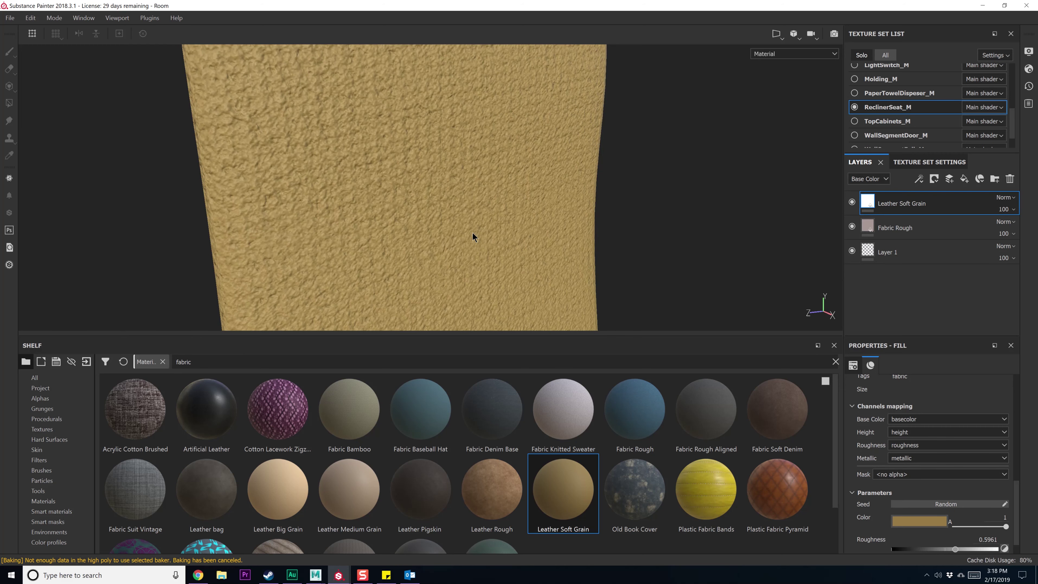
left_click(852, 227)
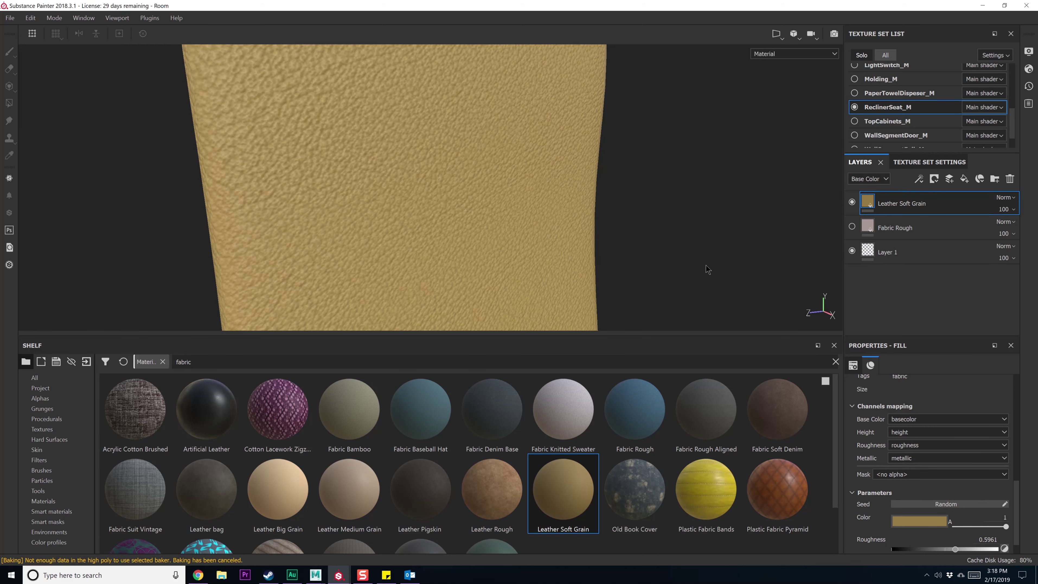
left_click_drag(546, 271, 556, 243, "alt")
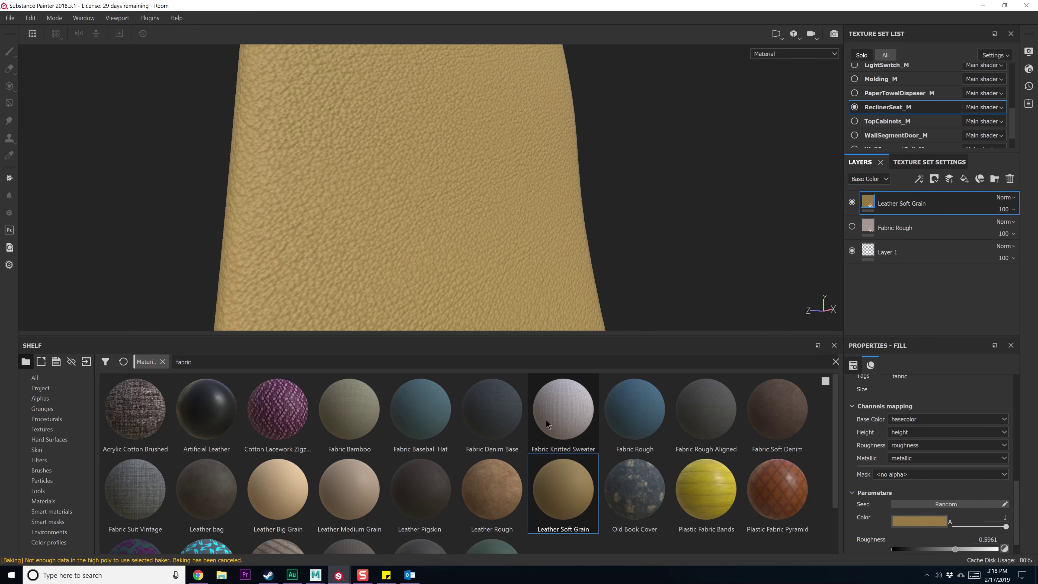
Add Leather Rough as the topmost fill layer on the recliner seat and hide the Leather Soft Grain layer
left_click_drag(498, 497, 461, 225)
left_click(852, 225)
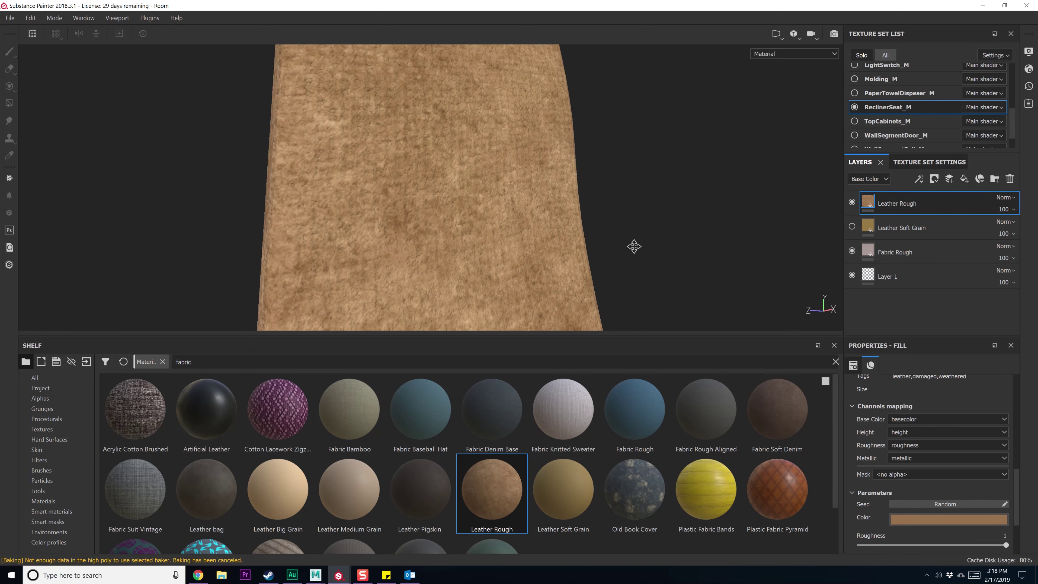
left_click_drag(632, 246, 620, 152, "alt")
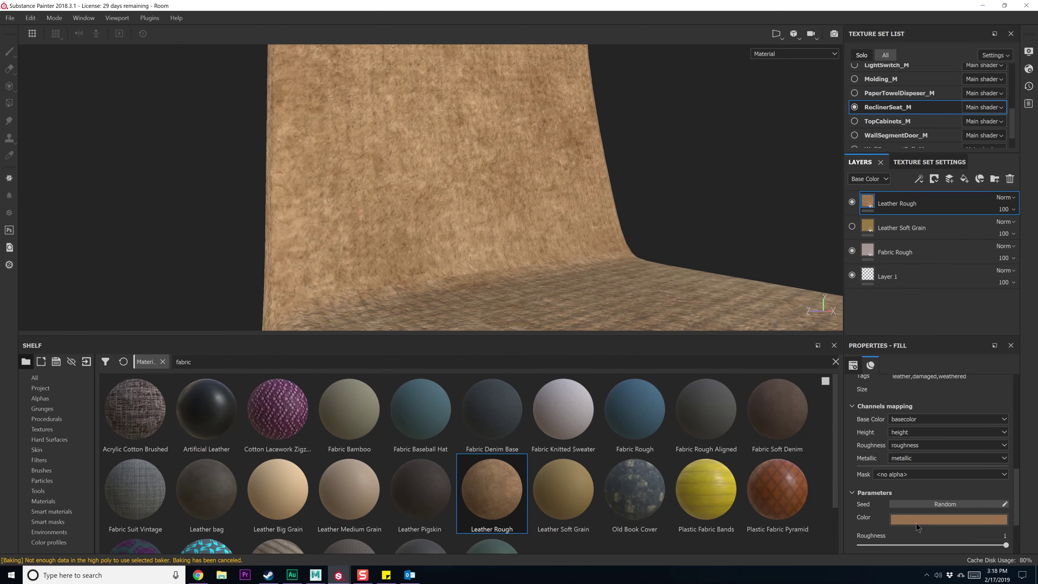
middle_click_drag(625, 245, 620, 313, "alt")
middle_click_drag(581, 130, 585, 277, "alt")
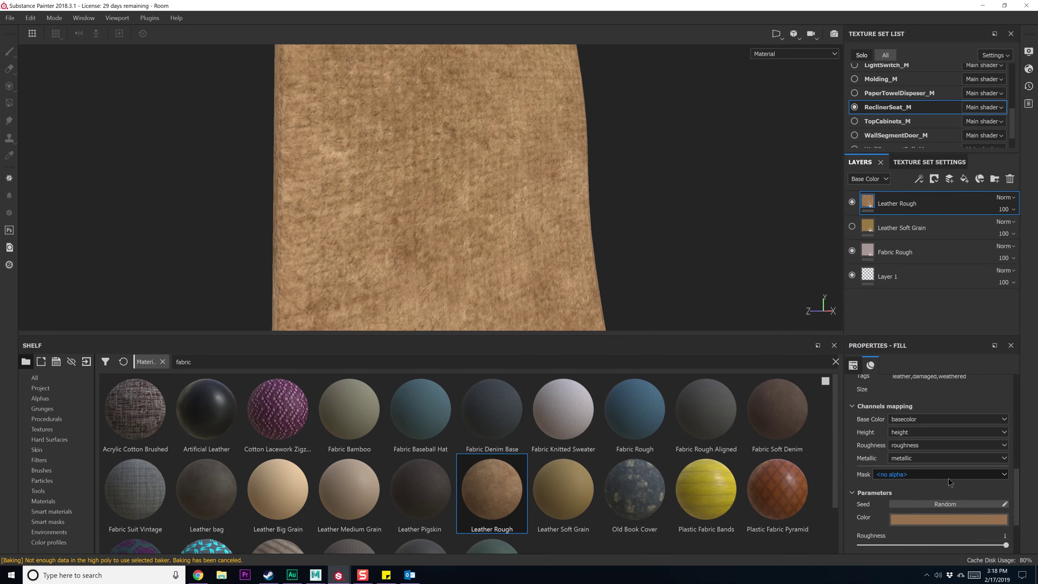
Set the Leather Rough layer's Roughness to 0.91, Wide Stain Intensity to 0.29 and Small Stain Intensity to 0.05
scroll(949, 482, "down", 3)
left_click_drag(969, 482, 928, 483)
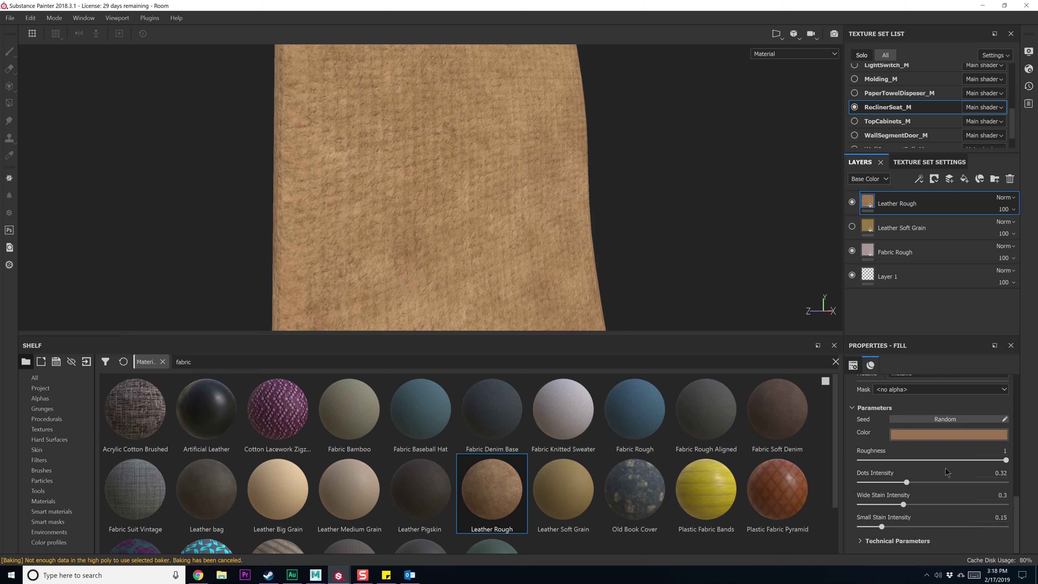
left_click_drag(948, 461, 893, 465)
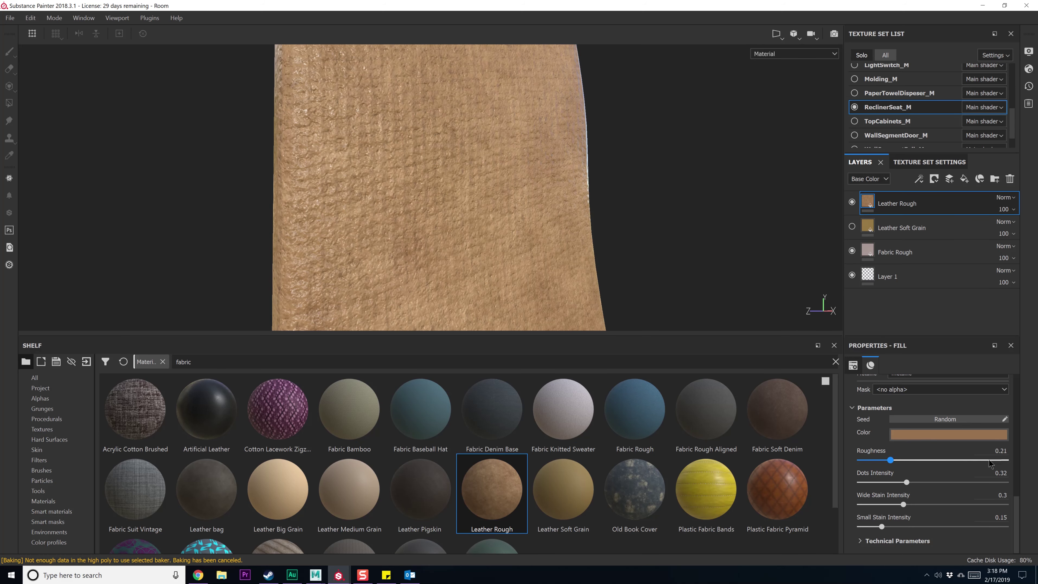
left_click(989, 459)
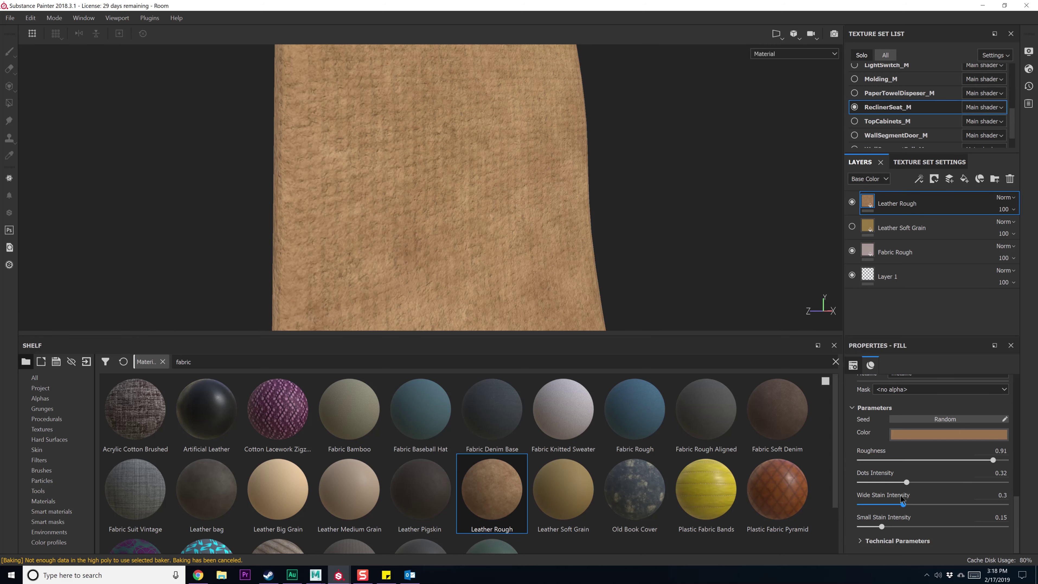
left_click(979, 505)
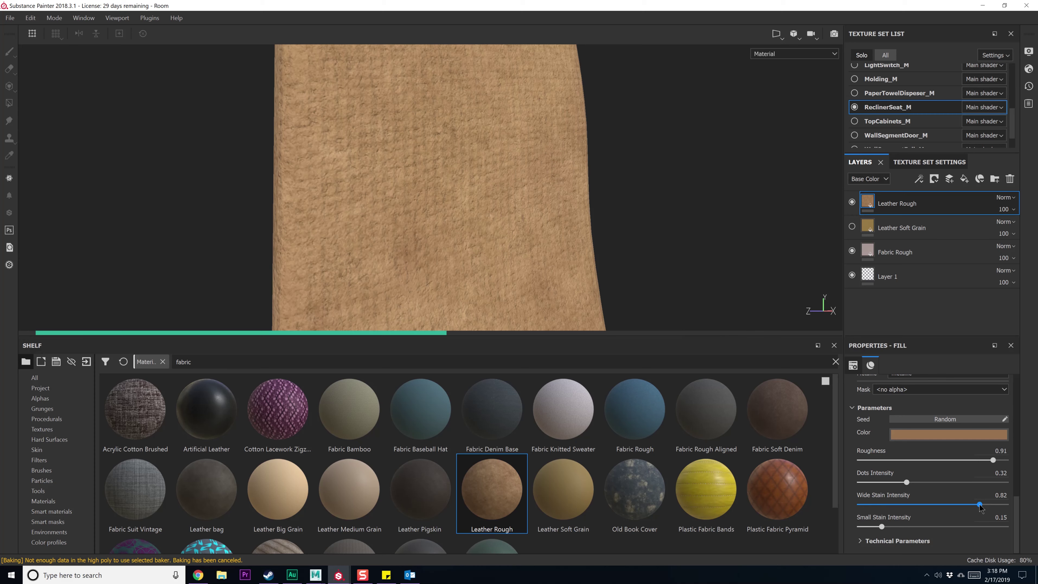
left_click_drag(979, 505, 901, 505)
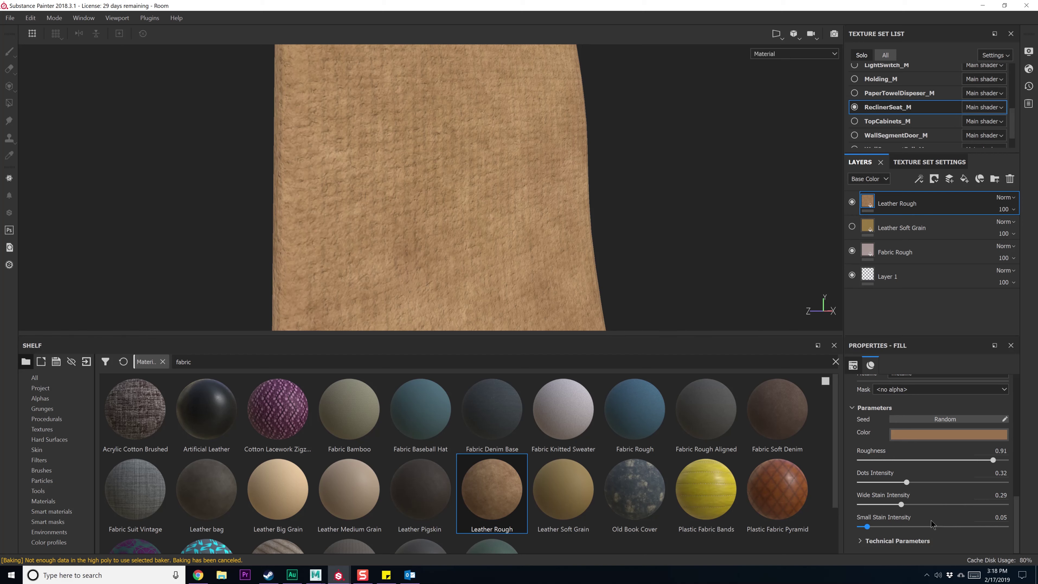
Recolor the Leather Rough layer to a muted brown with hue 0.066 and saturation 0.347, slightly brighter than value 0.473
left_click(923, 436)
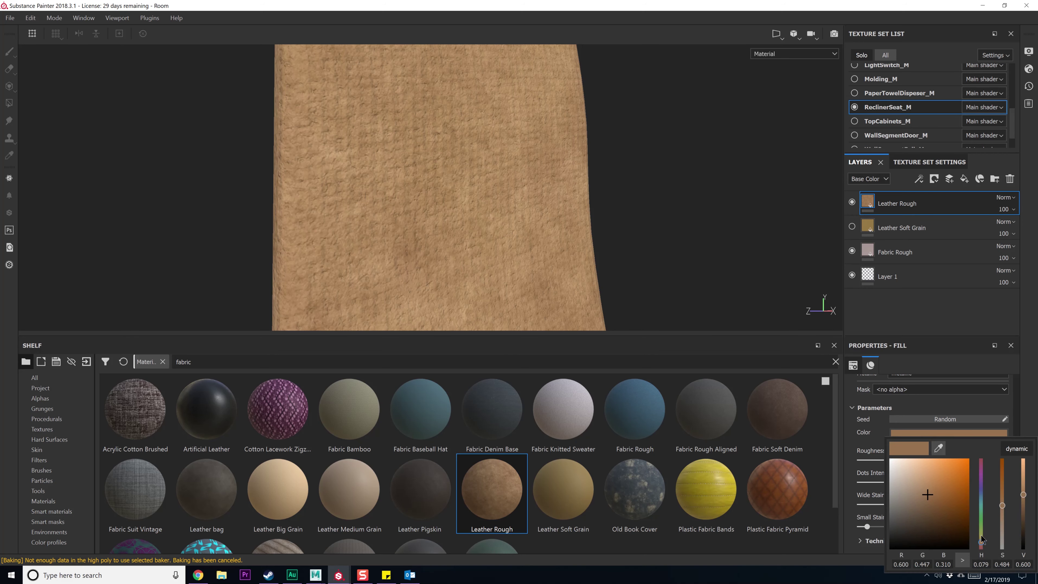
left_click(983, 546)
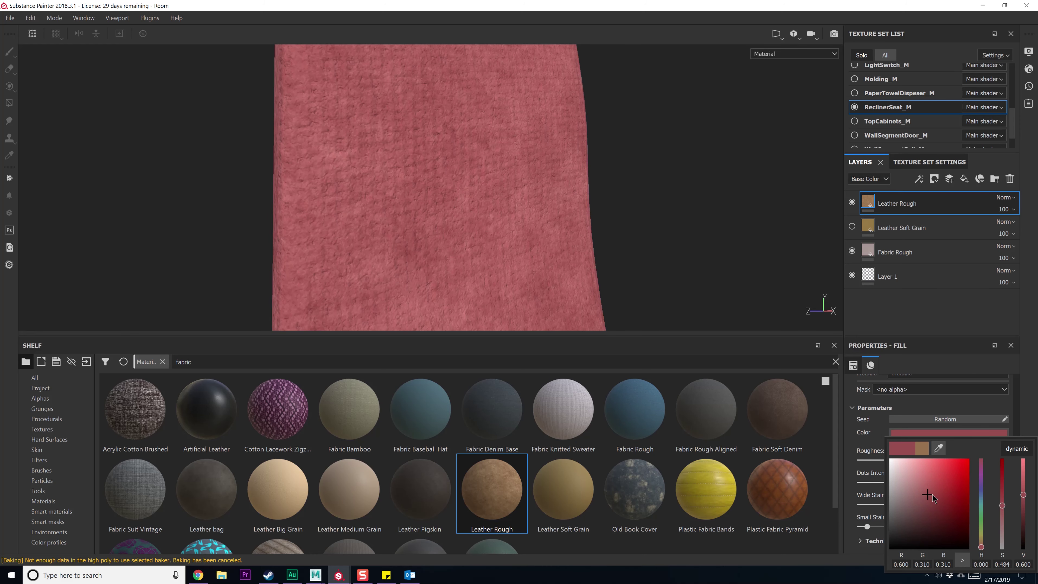
left_click(906, 494)
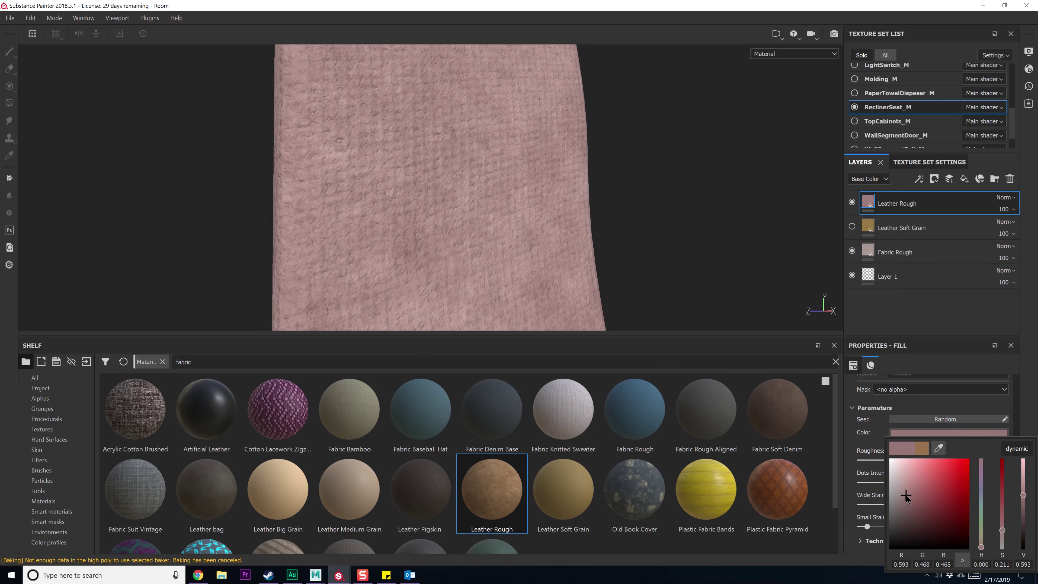
left_click_drag(906, 497, 909, 505)
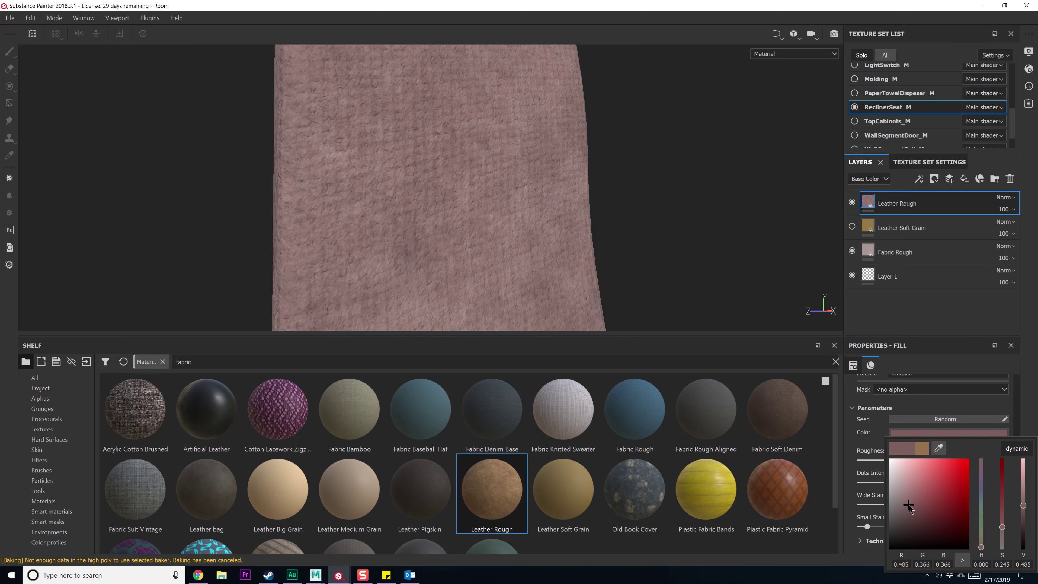
left_click(982, 545)
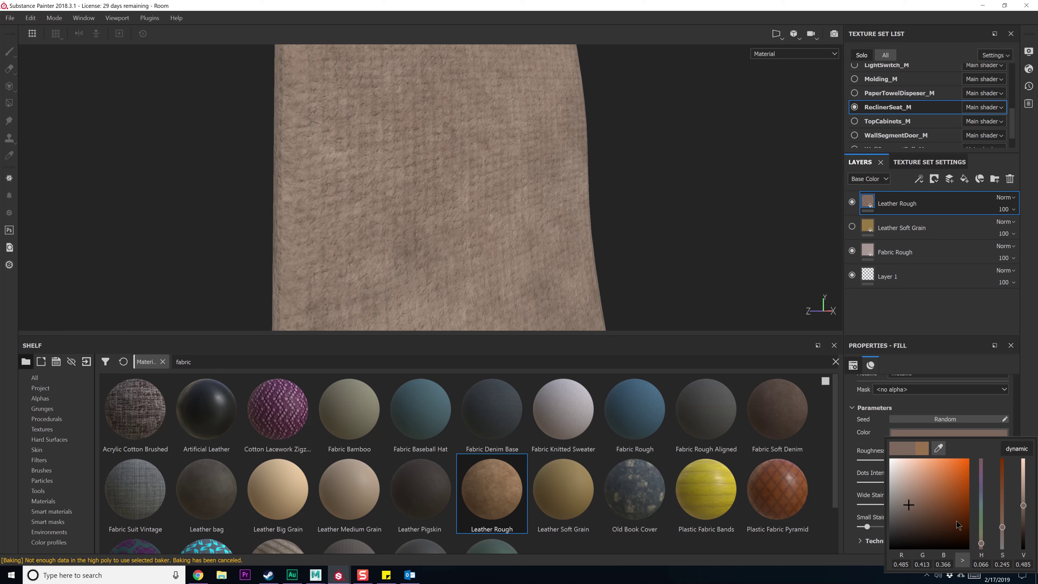
left_click(917, 506)
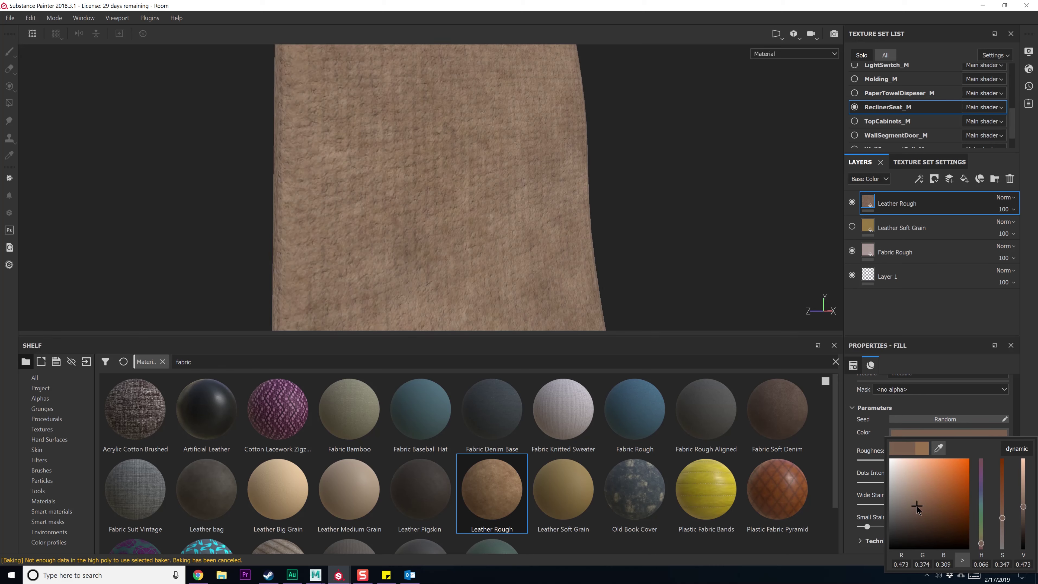
left_click_drag(1023, 506, 1023, 498)
left_click(688, 264)
Set the Leather Rough layer's Dots Intensity to 0.04 and inspect the surface of the seat and backrest
scroll(690, 163, "down", 5)
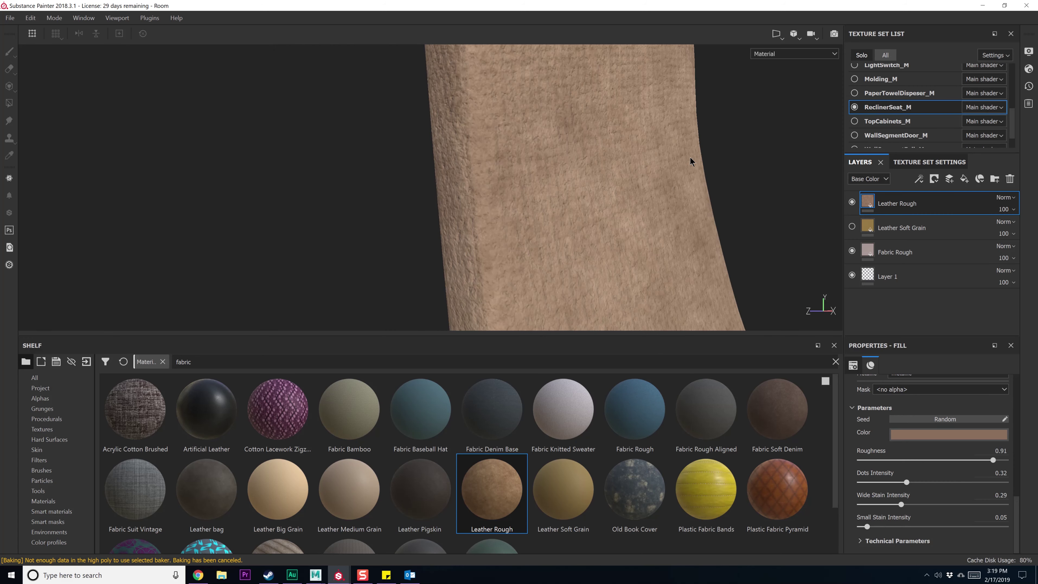
middle_click_drag(677, 231, 480, 151, "alt")
left_click_drag(480, 152, 560, 241, "alt")
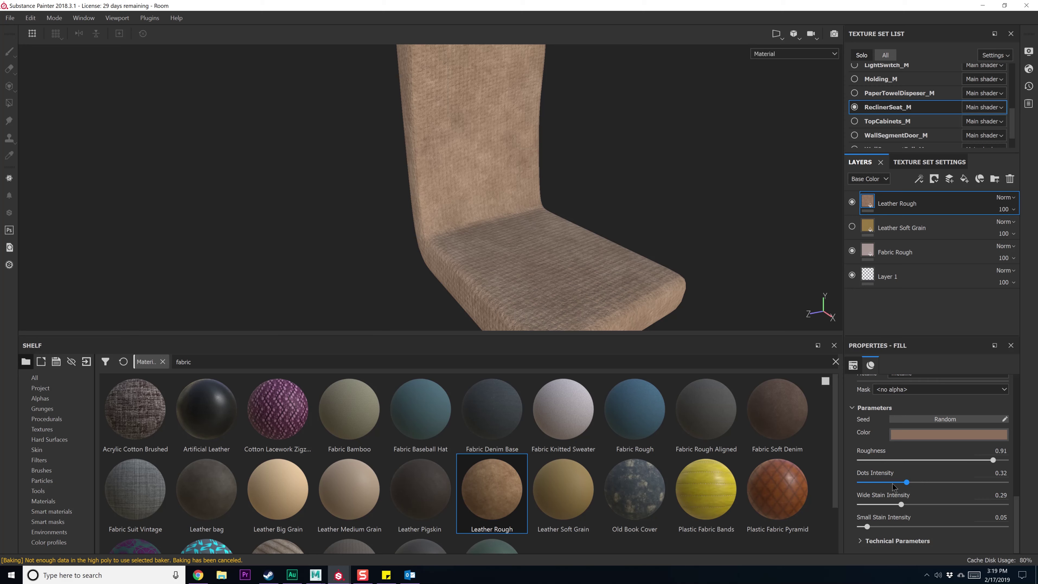
left_click_drag(872, 484, 865, 482)
left_click_drag(621, 253, 530, 213, "alt")
scroll(438, 186, "up", 5)
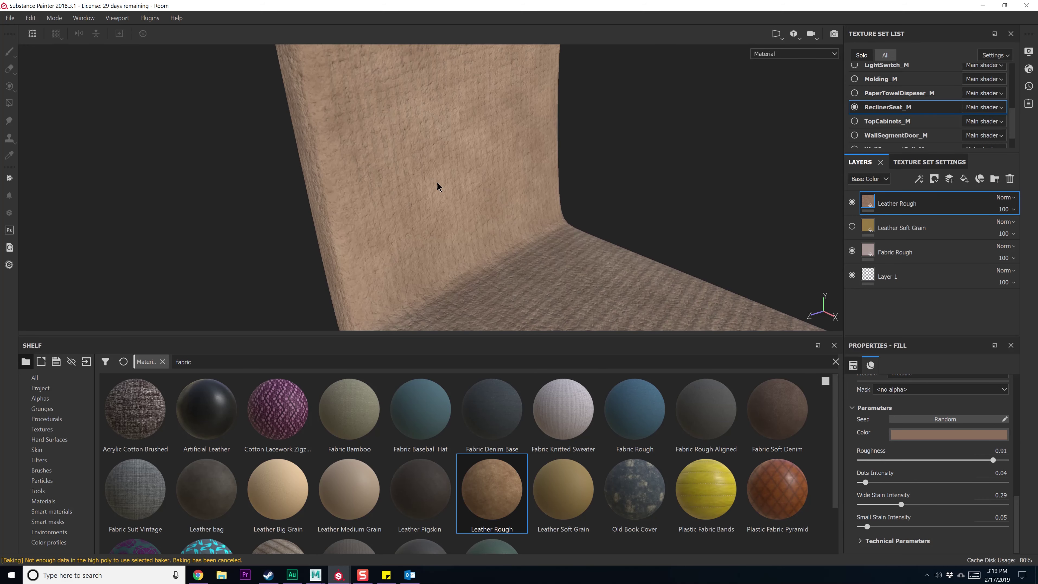
middle_click_drag(438, 146, 434, 213, "alt")
left_click_drag(434, 213, 450, 220, "alt")
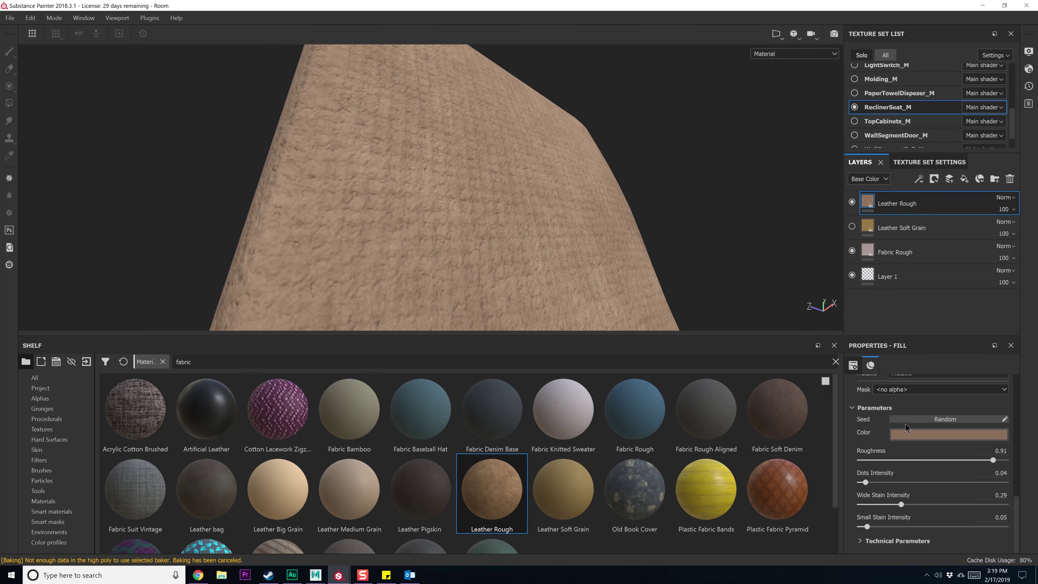
Enable the normal channel in the Leather Rough layer's material
scroll(938, 458, "up", 5)
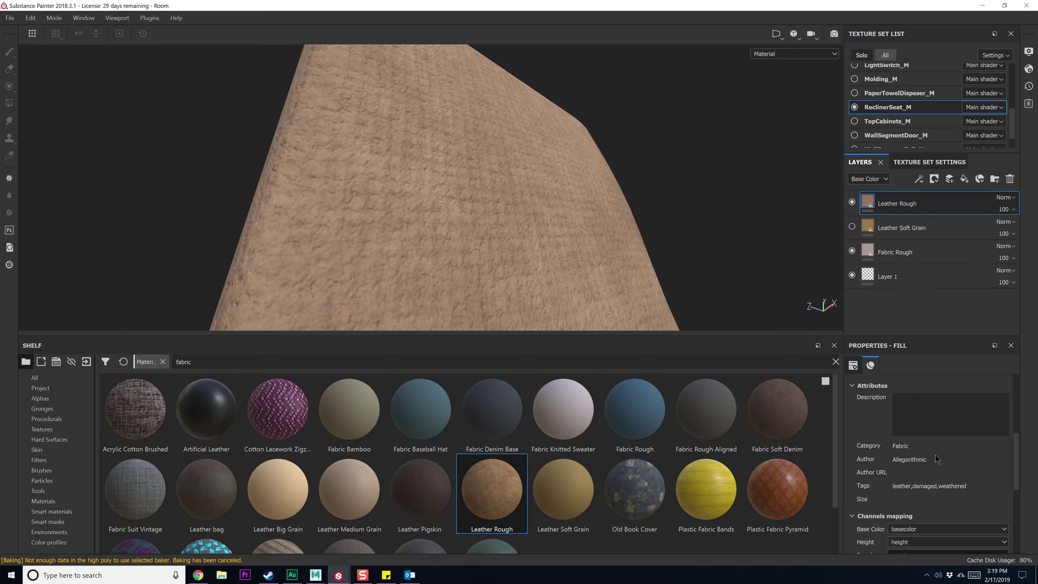
scroll(936, 458, "down", 5)
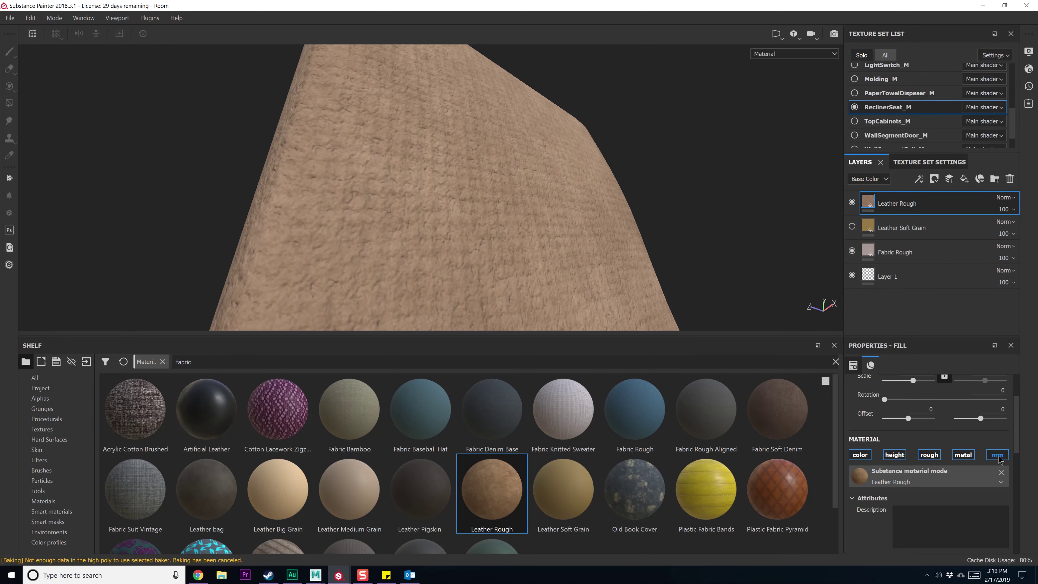
left_click(998, 457)
scroll(956, 441, "down", 5)
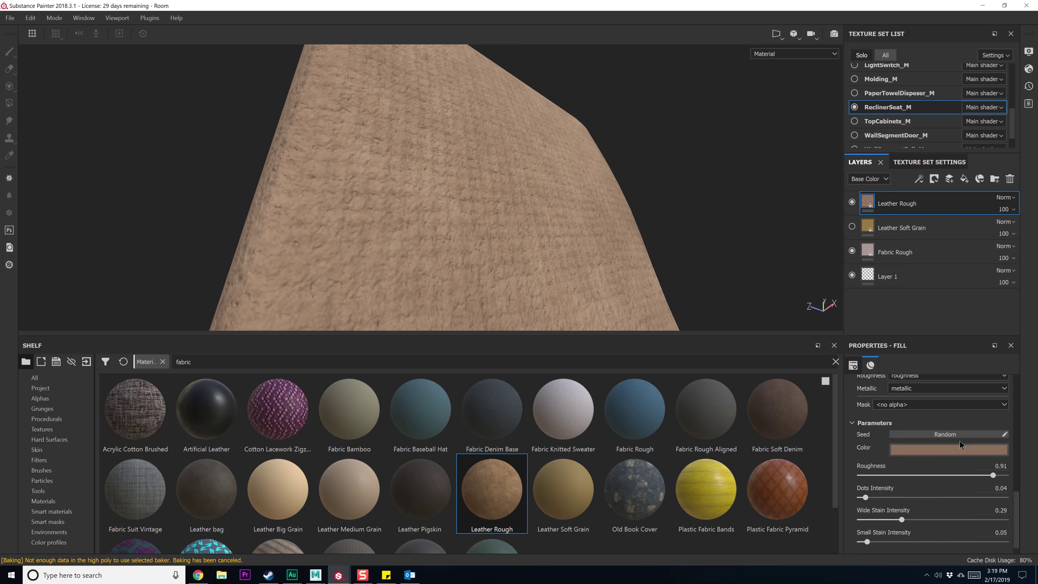
scroll(960, 440, "up", 5)
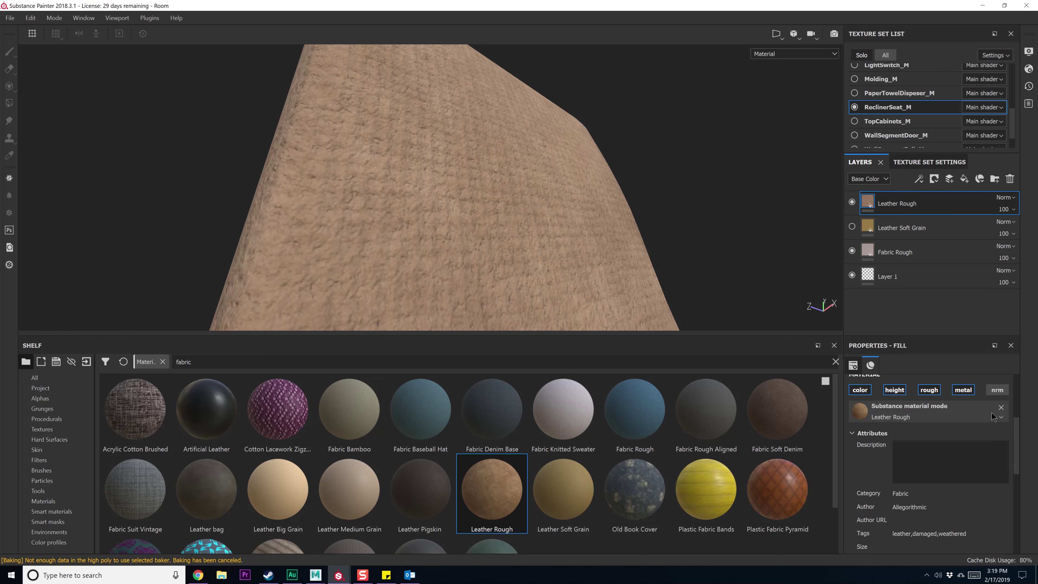
scroll(978, 458, "down", 5)
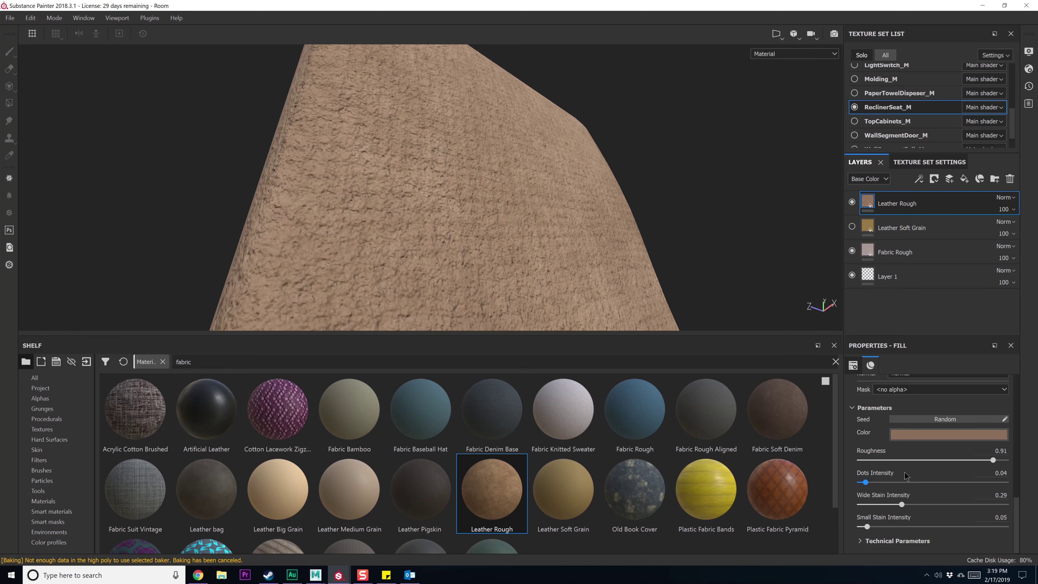
In Leather Rough's technical parameters, set Normal Intensity to 0.08, Height Range to 0.02 and Height Position to 0.13
left_click(894, 540)
scroll(923, 523, "down", 2)
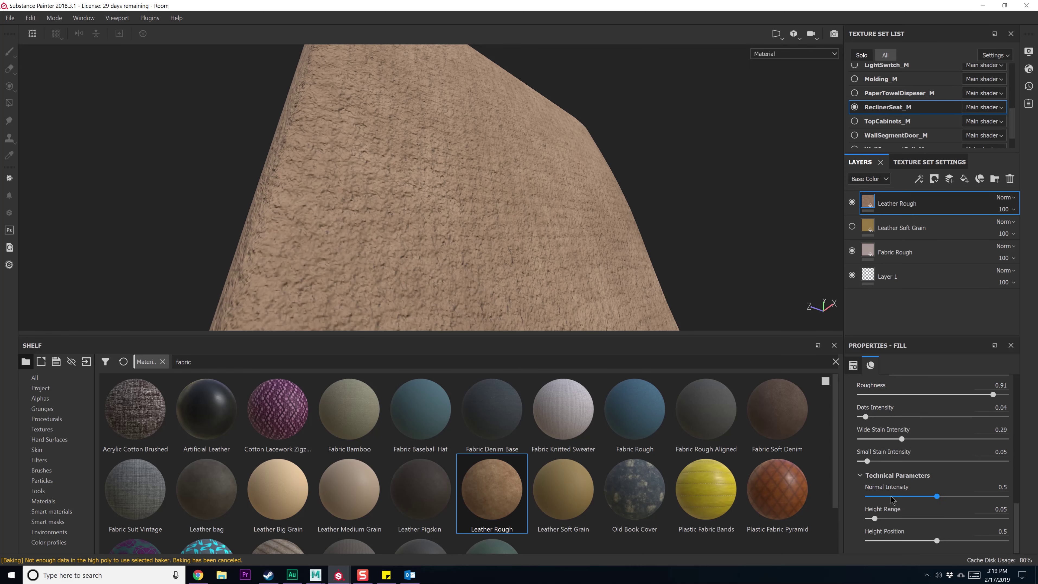
left_click_drag(891, 497, 878, 496)
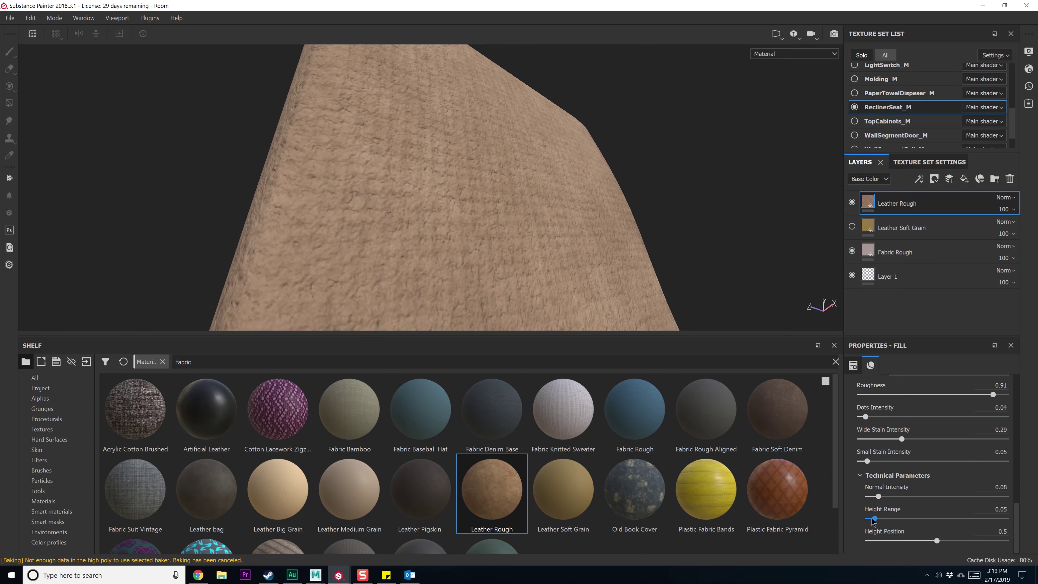
left_click(912, 538)
left_click_drag(870, 518, 870, 519)
left_click(885, 539)
left_click_drag(356, 235, 362, 261, "alt")
Add Silicone Coat as a fill layer above Leather Rough, compare the two by toggling their visibility, and leave Silicone Coat hidden
scroll(408, 490, "down", 1)
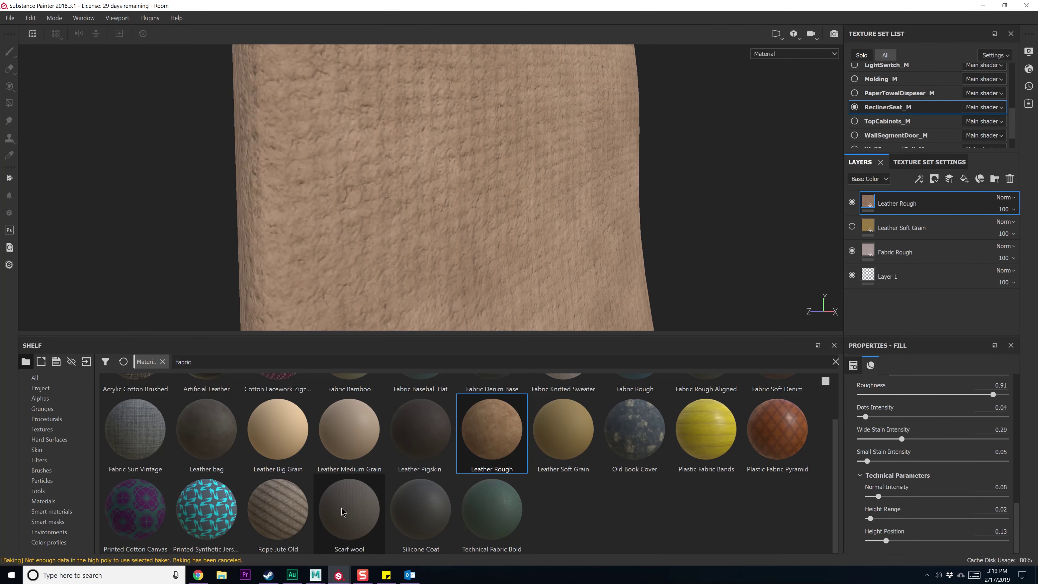
left_click_drag(425, 508, 460, 199)
left_click(852, 226)
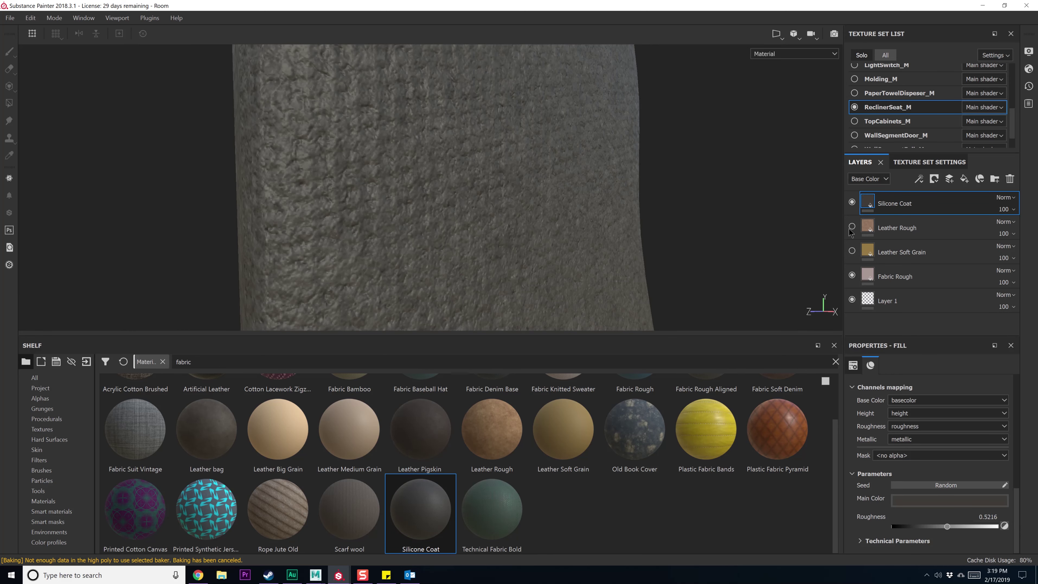
left_click(852, 202)
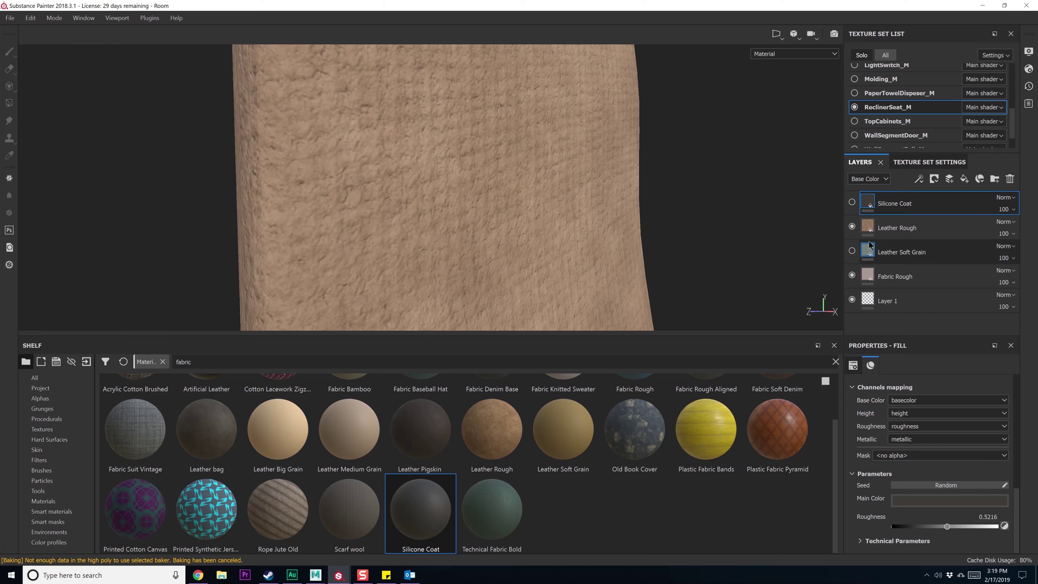
Select the Leather Soft Grain layer and hide the Fabric Rough layer beneath it, checking the backrest with and without the weave
left_click(863, 256)
left_click(852, 275)
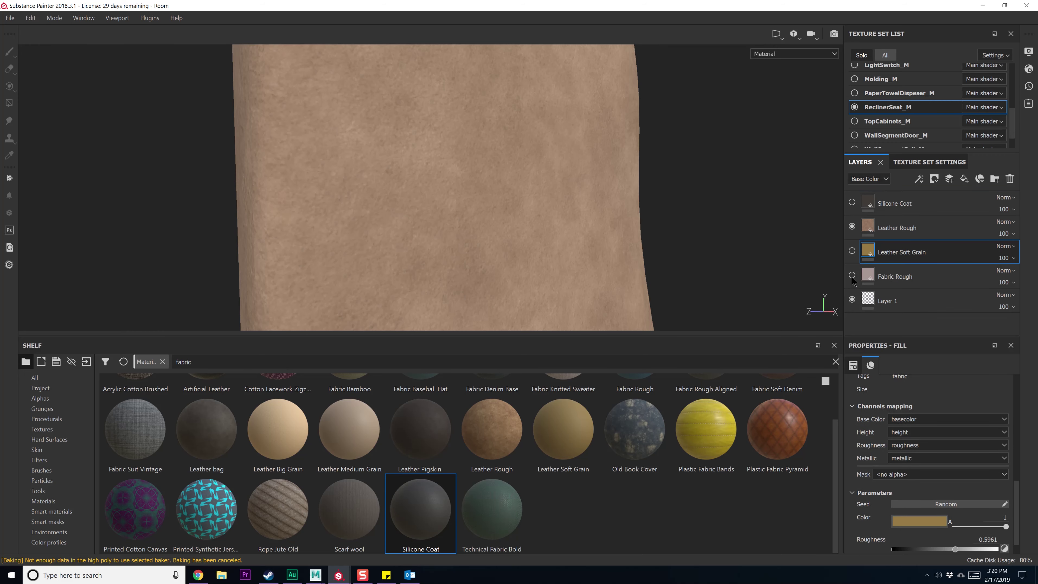
left_click(852, 275)
left_click(851, 275)
left_click_drag(583, 150, 582, 261, "alt")
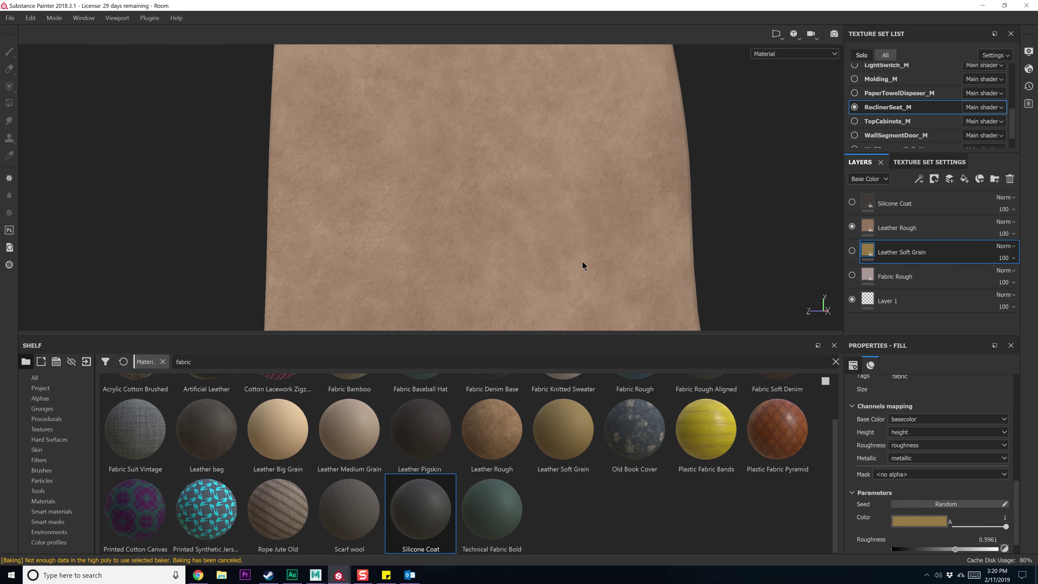
Set Wide Stain Intensity to 0.13 on the Leather Rough layer of the recliner seat
scroll(583, 266, "down", 5)
middle_click_drag(612, 174, 533, 144, "alt")
left_click_drag(604, 209, 584, 209, "alt")
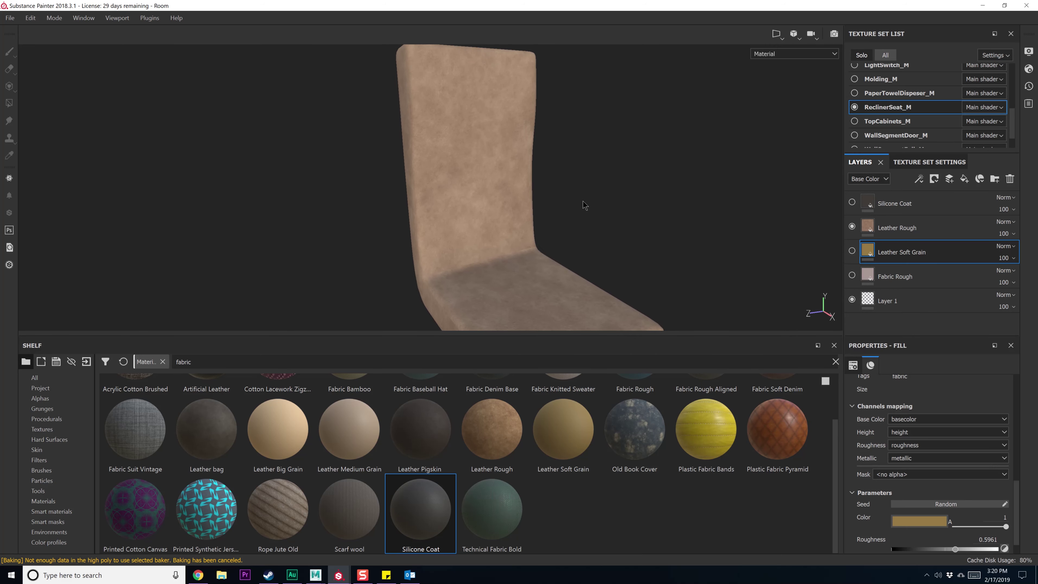
left_click(911, 226)
scroll(940, 446, "down", 2)
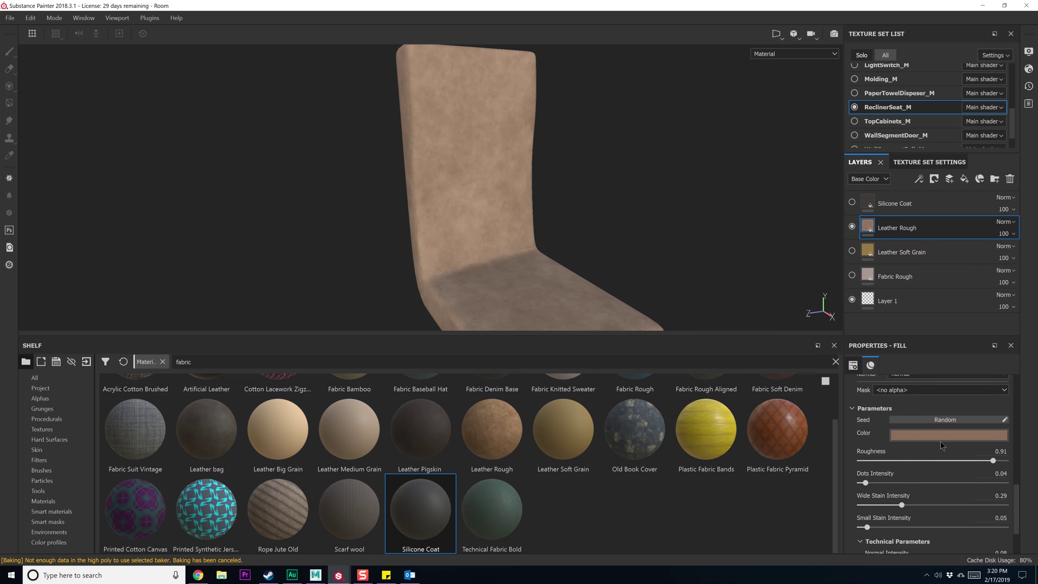
scroll(920, 443, "down", 1)
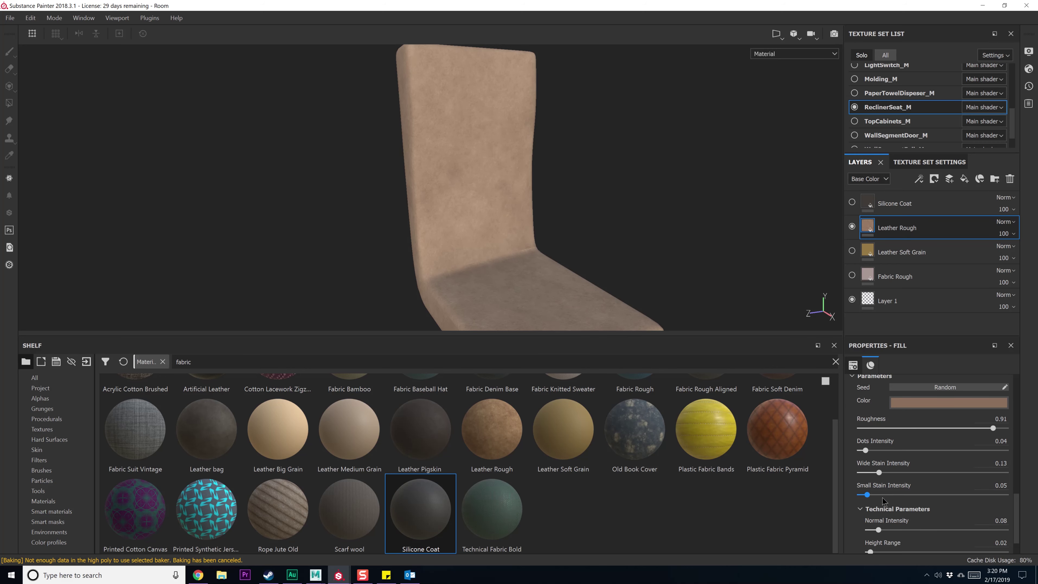
Show all texture sets together and check the seat's leather against the rest of the exam room
left_click_drag(546, 262, 580, 252, "alt")
left_click(868, 54)
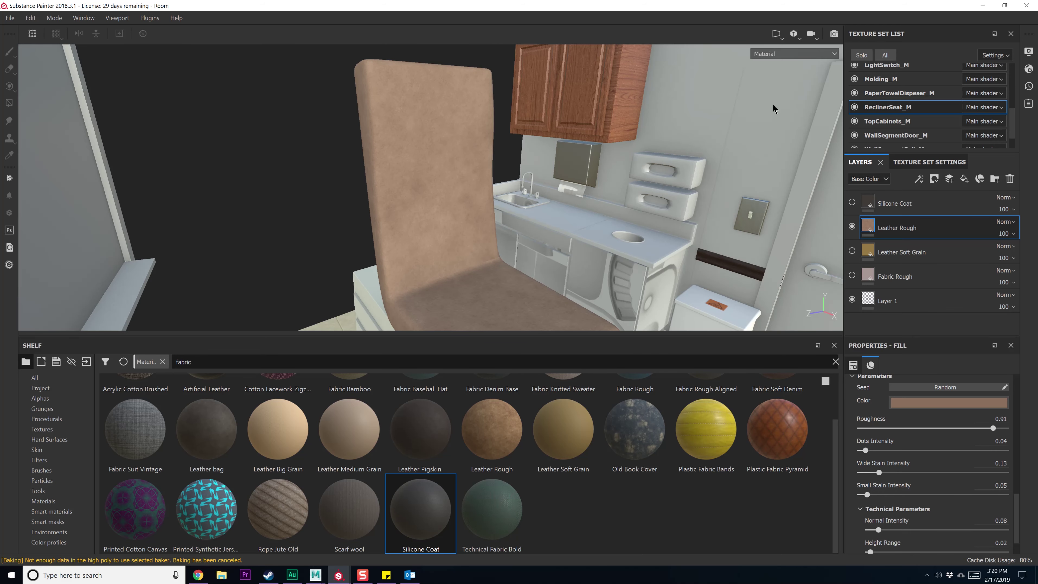
left_click_drag(545, 154, 538, 250, "alt")
middle_click_drag(538, 249, 440, 107, "alt")
left_click_drag(486, 213, 500, 235, "alt")
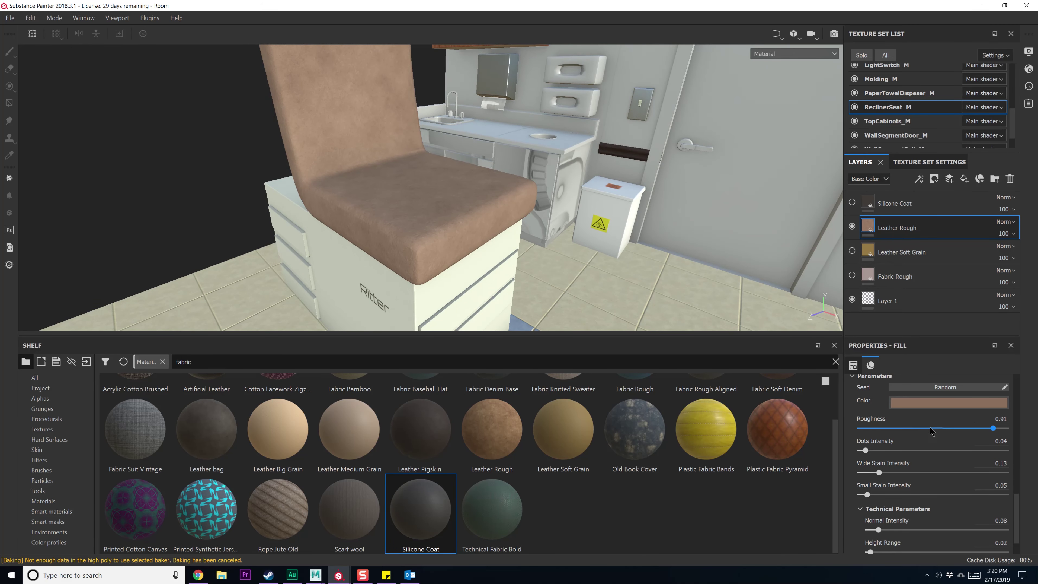
Change Leather Rough's color to a lighter, less saturated beige, check it on the chair, and save the project
left_click(915, 403)
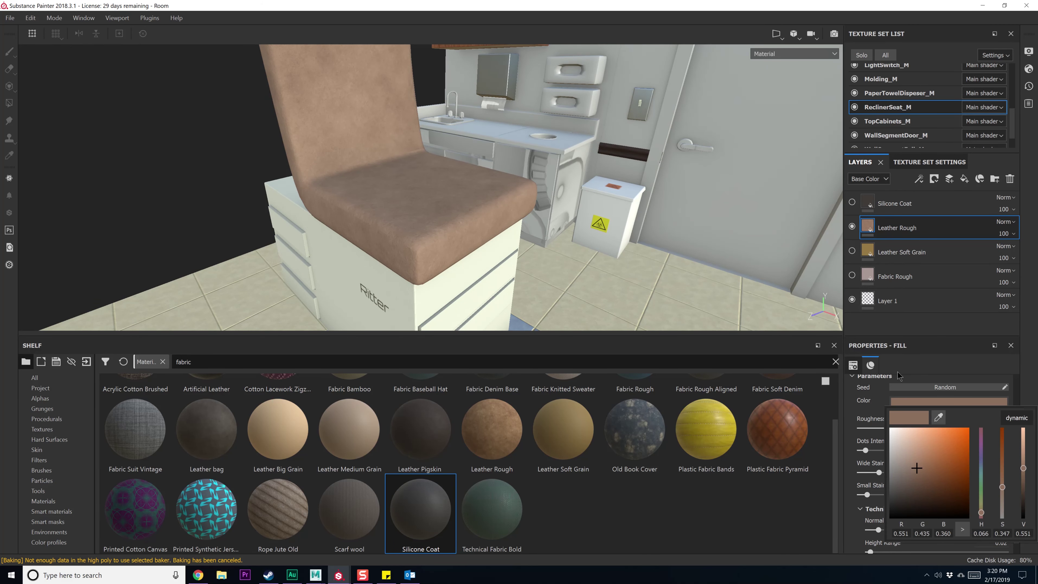
left_click(906, 460)
mouse_move(556, 199)
left_mouse_down("alt")
mouse_move(531, 232)
mouse_move(542, 234)
mouse_move(514, 192)
mouse_move(544, 204)
left_mouse_up("alt")
right_click_drag(545, 204, 497, 139, "alt")
left_click_drag(496, 139, 400, 231, "alt")
key("ctrl+s")
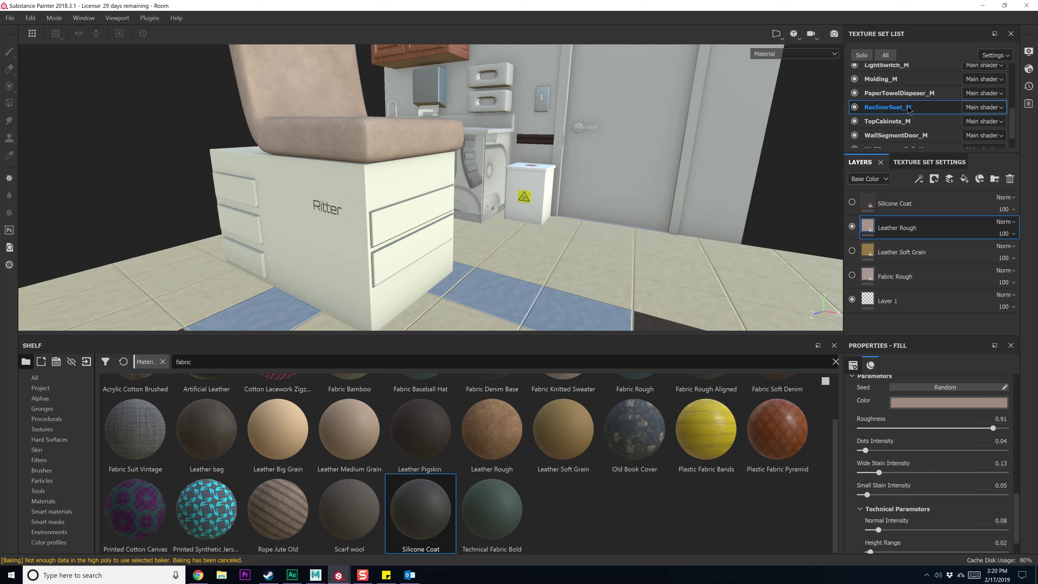
In the ExaminingTableBottom_M texture set, adjust the Plastic Matte Pure layer's base color to a pale cream
left_click(896, 93)
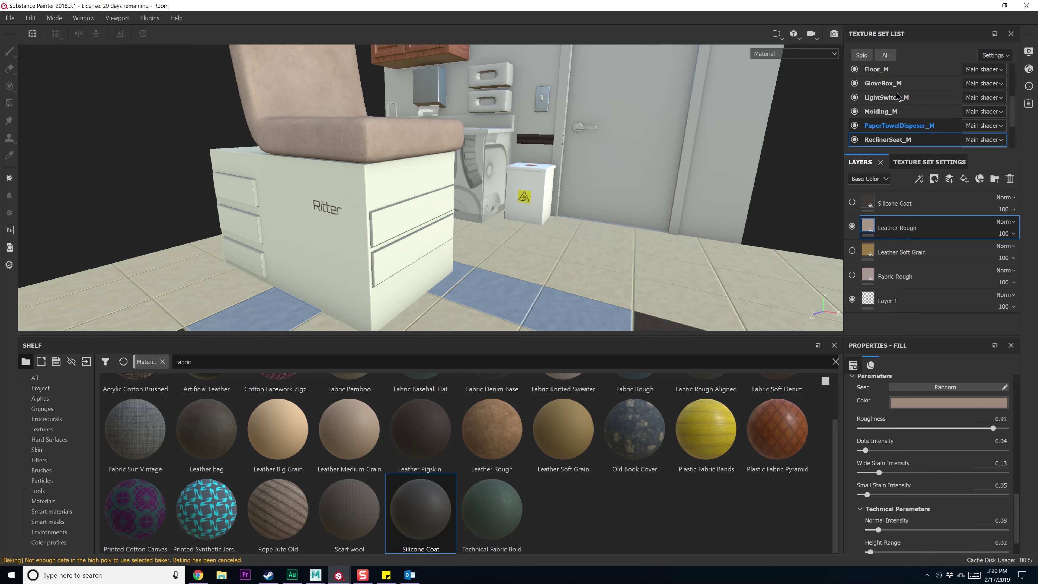
scroll(901, 95, "up", 3)
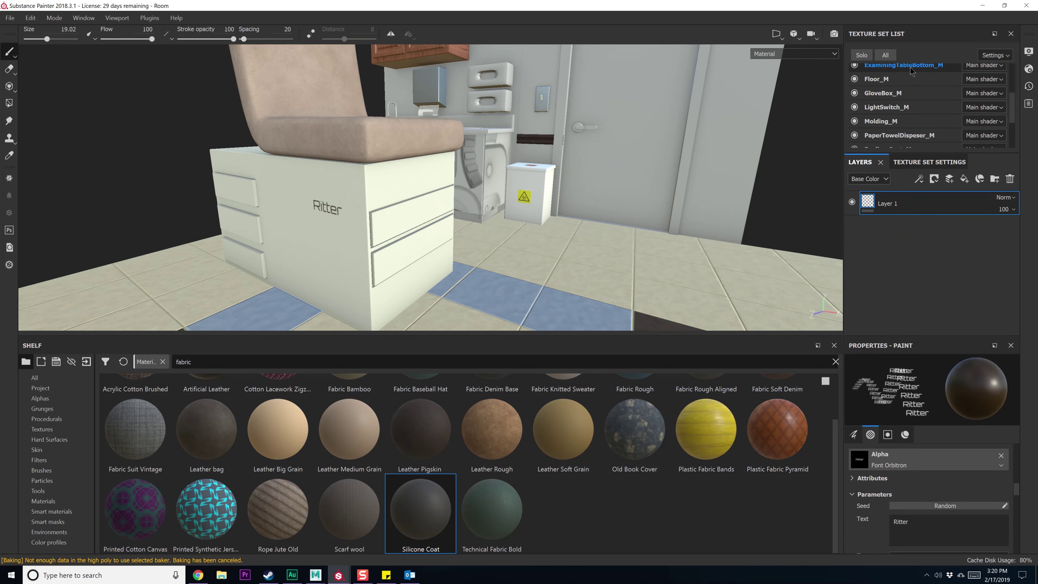
left_click(911, 68)
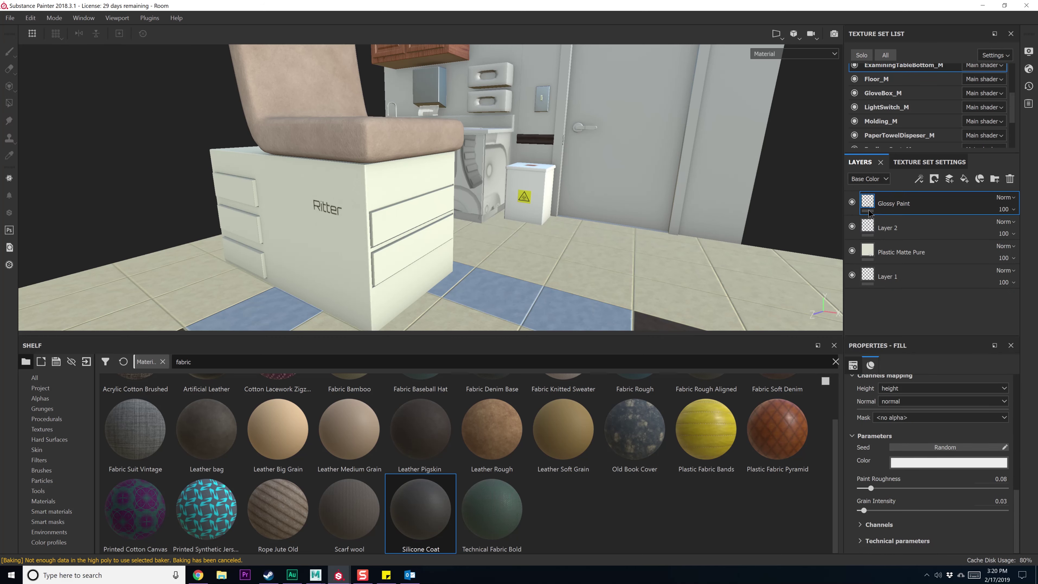
left_click(900, 252)
left_click(867, 448)
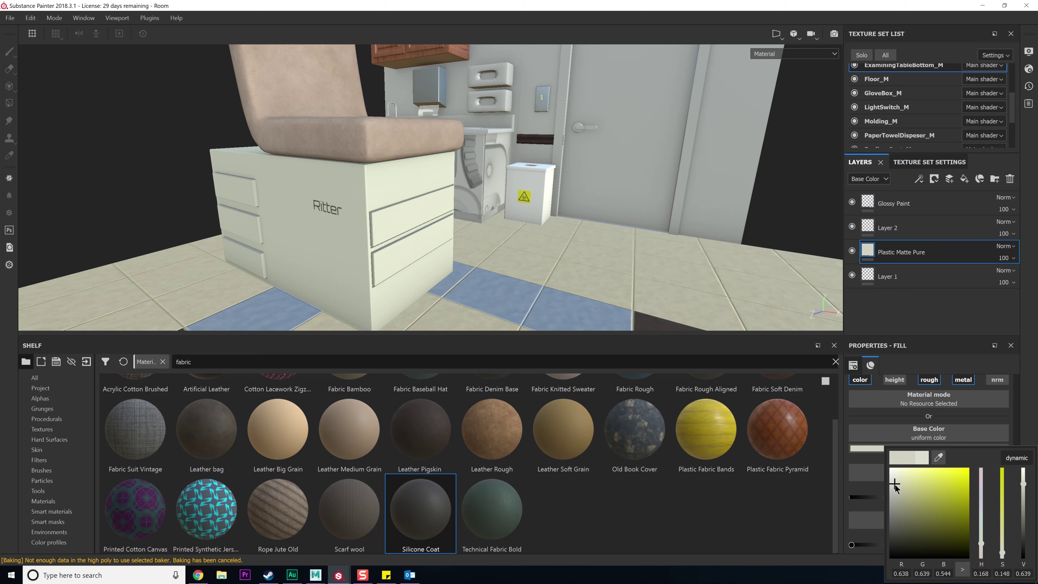
Make WhiteBoard_M the active texture set, isolate it, and frame the whiteboard in the viewport
left_click_drag(531, 302, 527, 249, "alt")
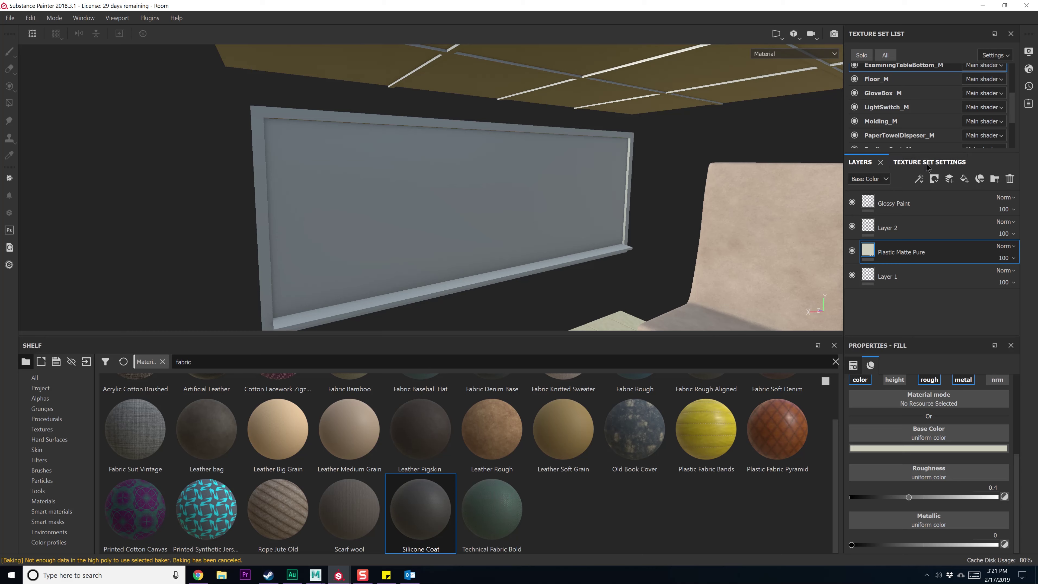
scroll(886, 123, "down", 4)
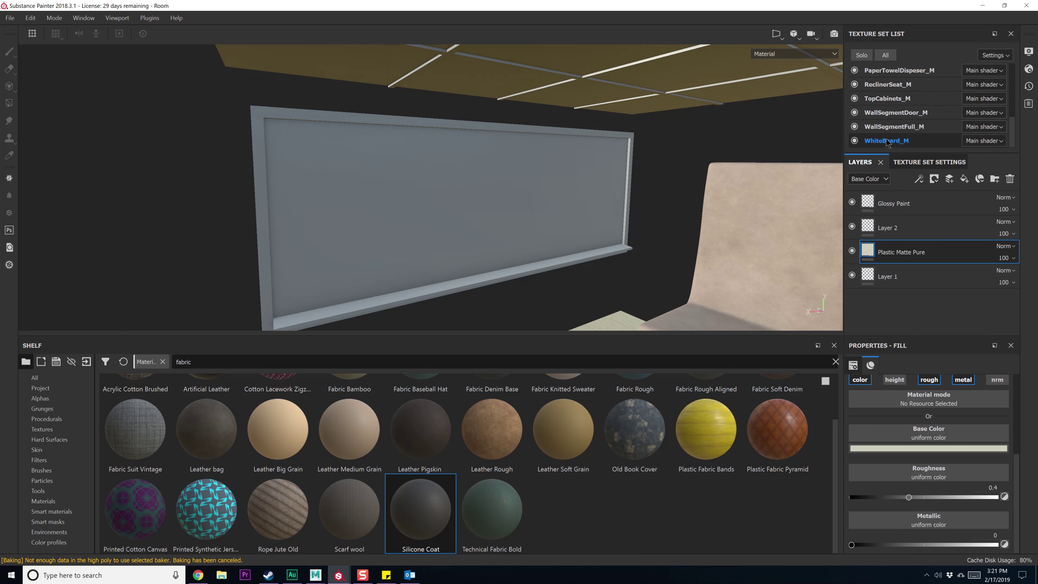
left_click(886, 141)
left_click(862, 55)
key("f")
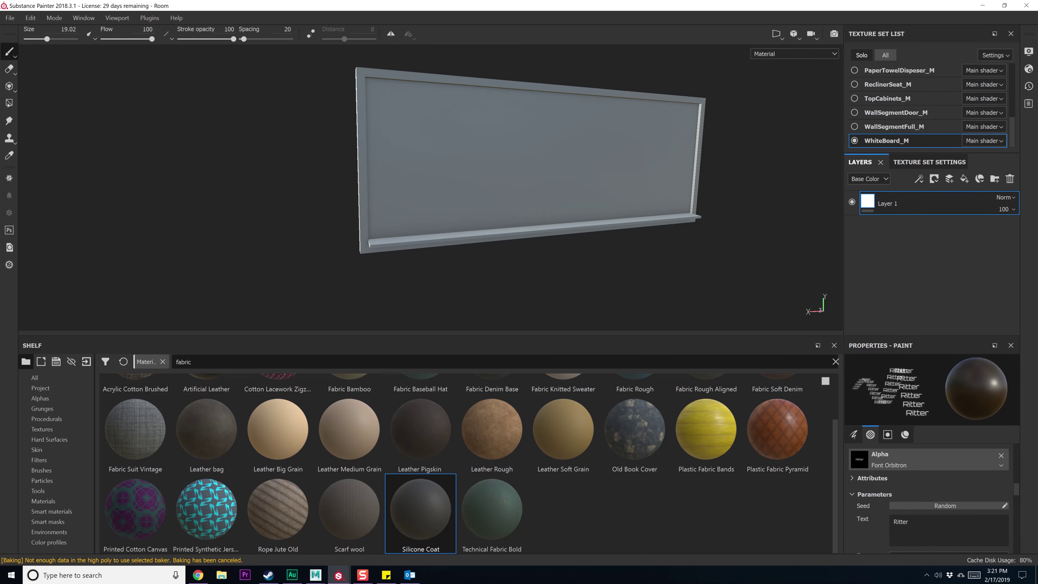
Search the shelf materials for "plastic" and add Plastic Glossy Pure as a fill layer beneath Layer 1
double_click(201, 361)
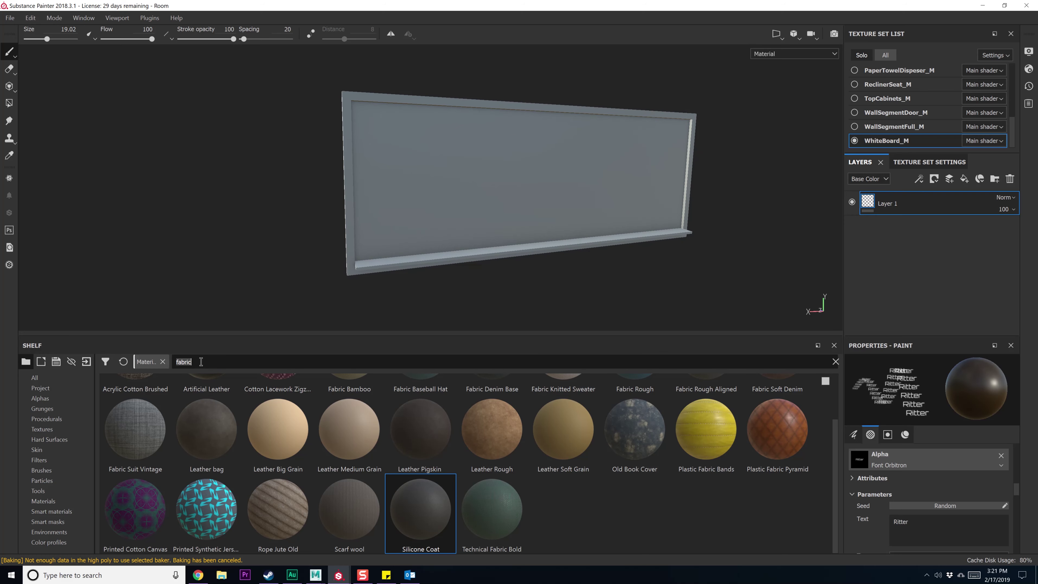
type("plastic")
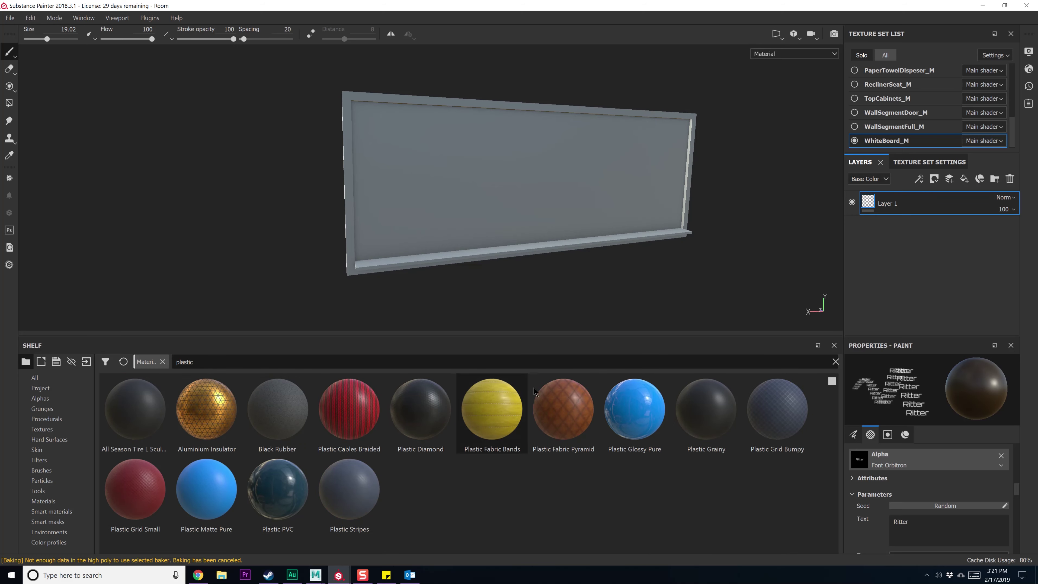
left_click_drag(629, 398, 866, 279)
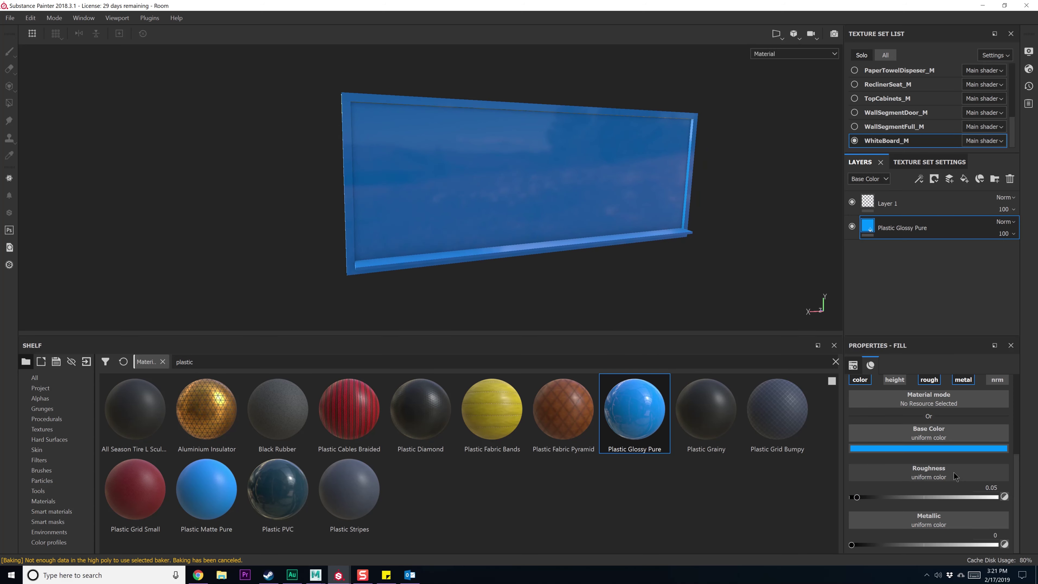
Set Plastic Glossy Pure's base color to a pale grey-white (R 0.713, G 0.734, B 0.784) and its roughness to 0.1345
left_click(938, 448)
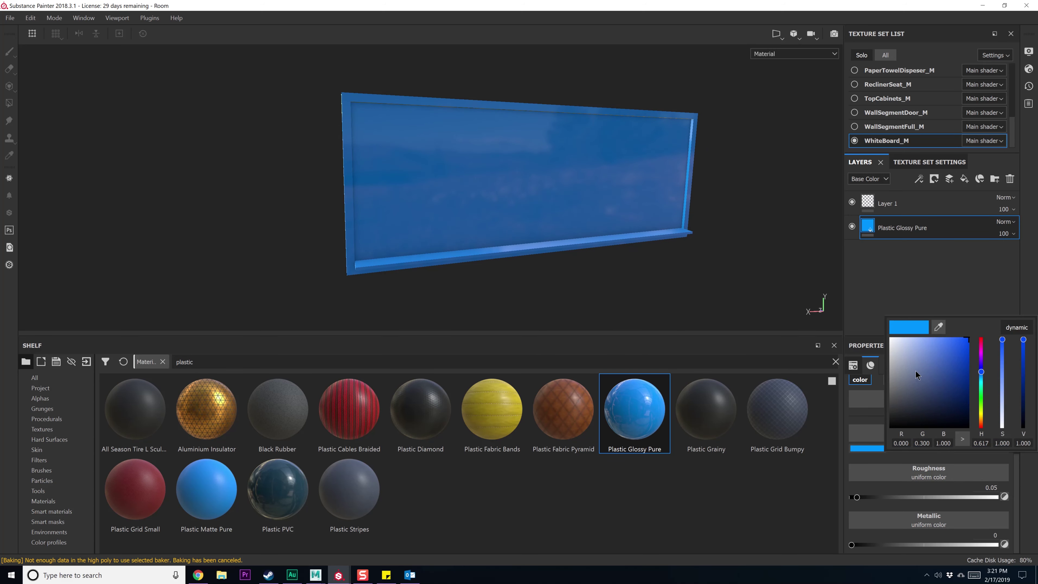
left_click(892, 346)
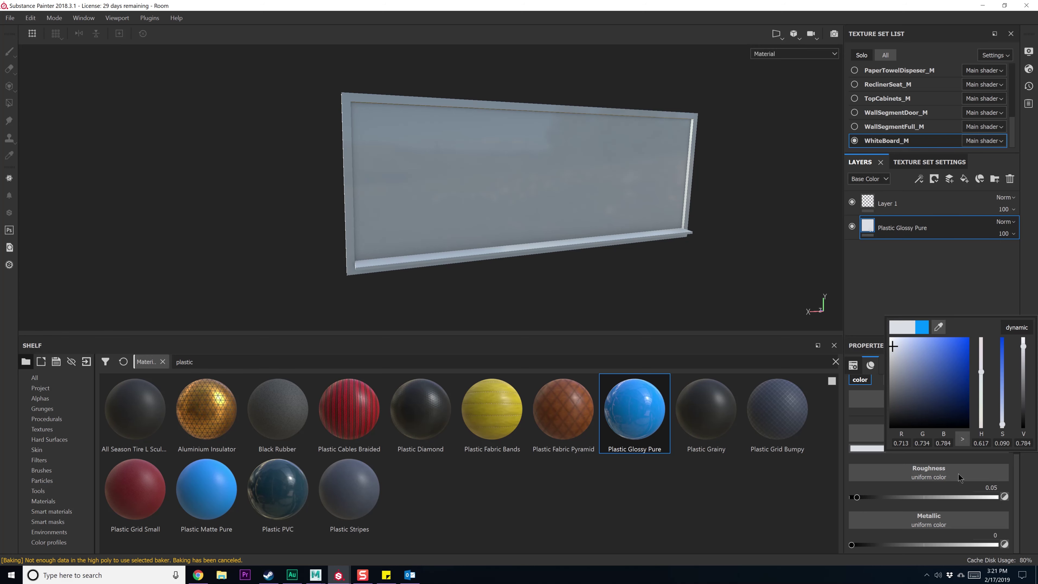
left_click(874, 497)
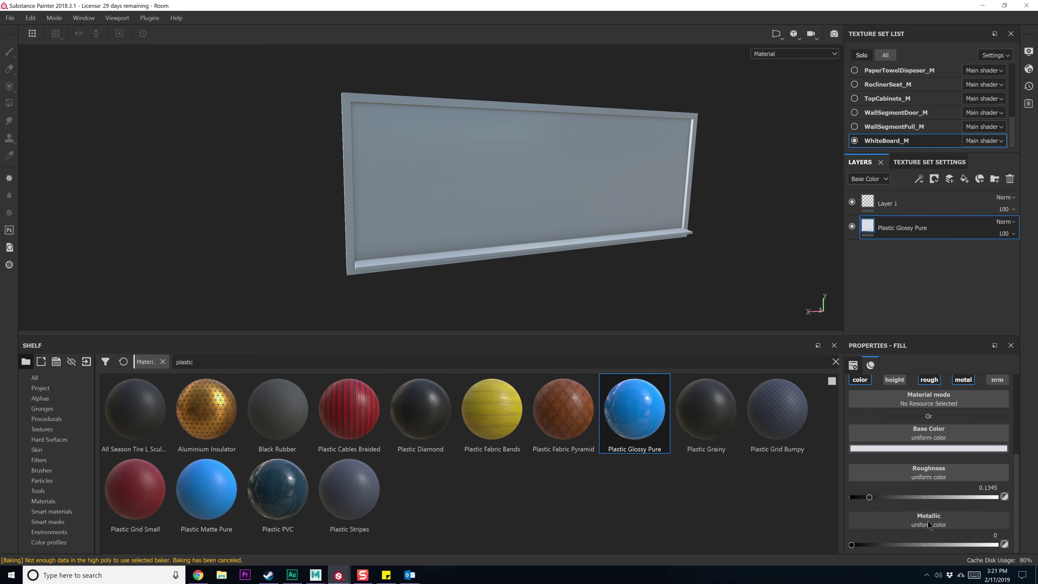
scroll(928, 520, "up", 3)
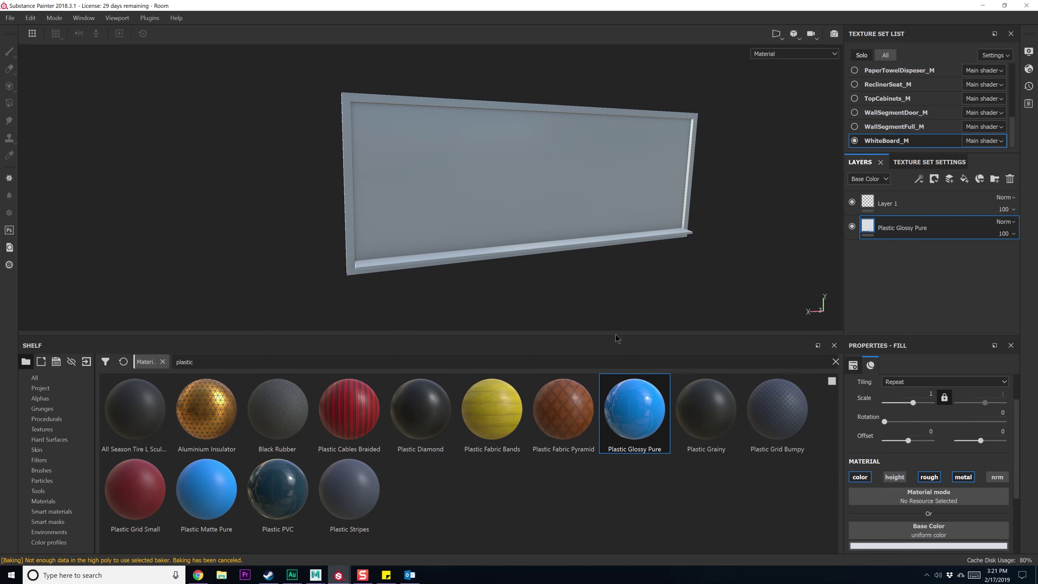
left_click_drag(618, 338, 621, 280, "alt")
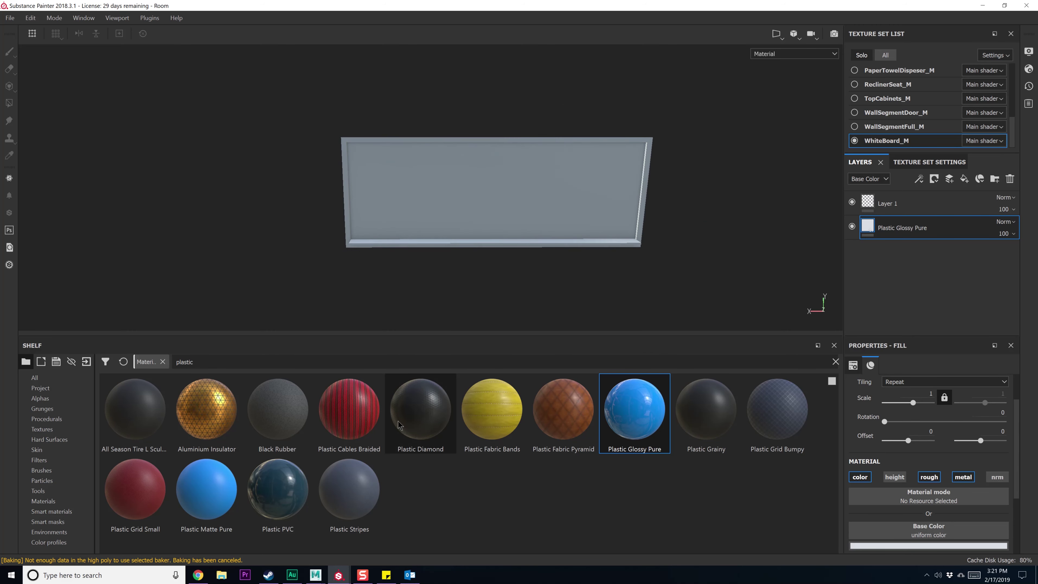
Search the shelf materials for "alum" and add Aluminium Scratched as a fill layer above Plastic Glossy Pure
left_click(207, 361)
type("a")
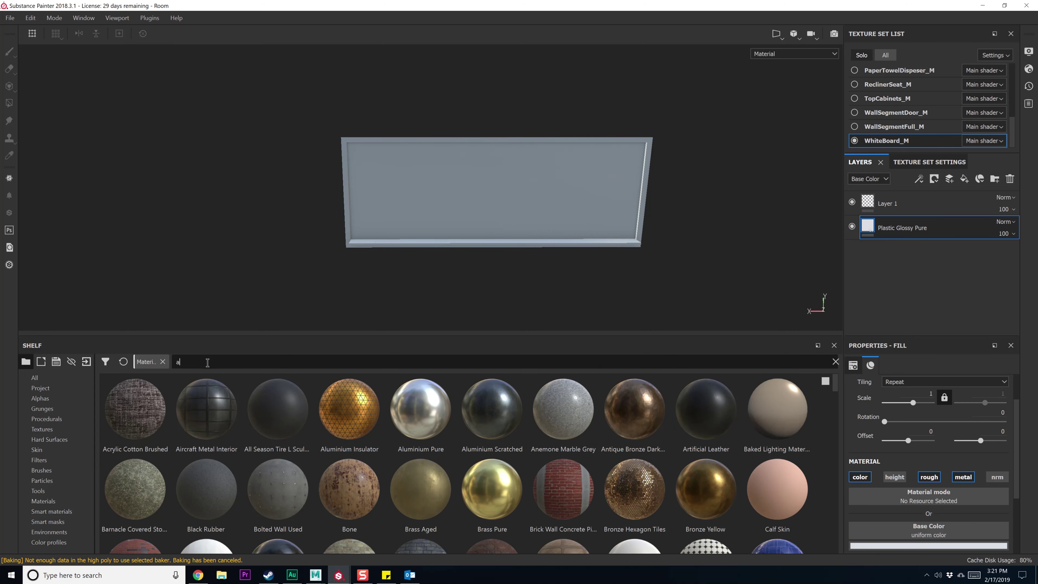
type("lum")
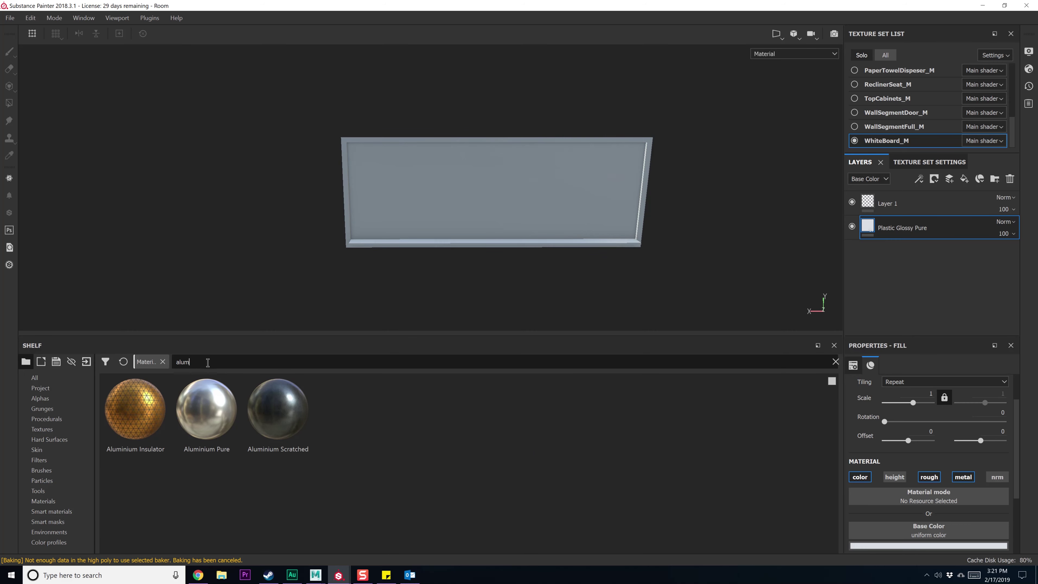
left_click_drag(278, 409, 904, 216)
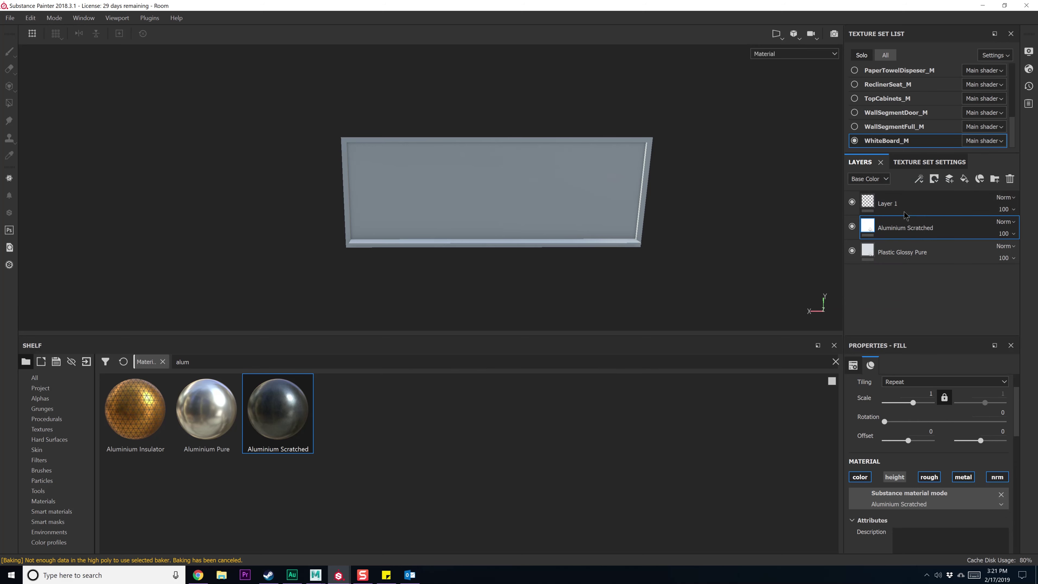
Lighten Aluminium Scratched's anodized and base colors, and set Anodized Density to 0.27, Anodized Intensity to 0.12 and Scratch Amount to 605
scroll(920, 458, "down", 8)
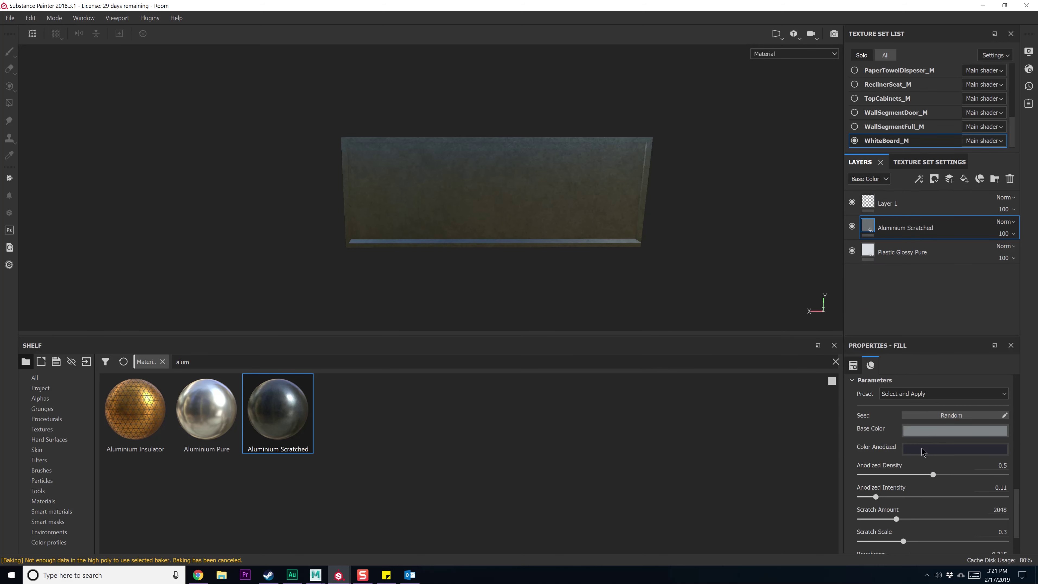
left_click(922, 450)
left_click_drag(895, 365, 895, 357)
left_click(926, 301)
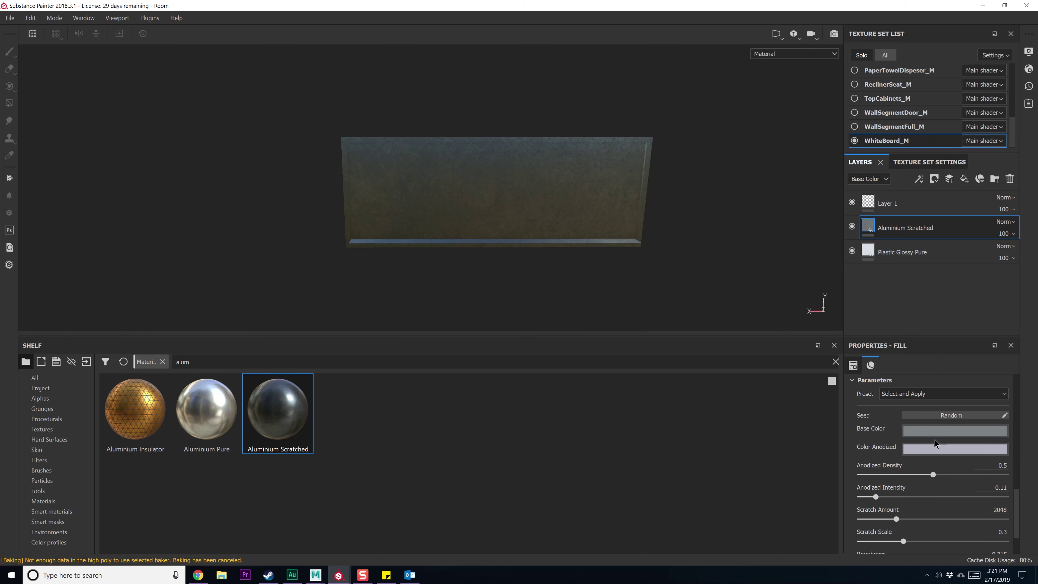
left_click(936, 428)
left_click_drag(902, 488, 896, 469)
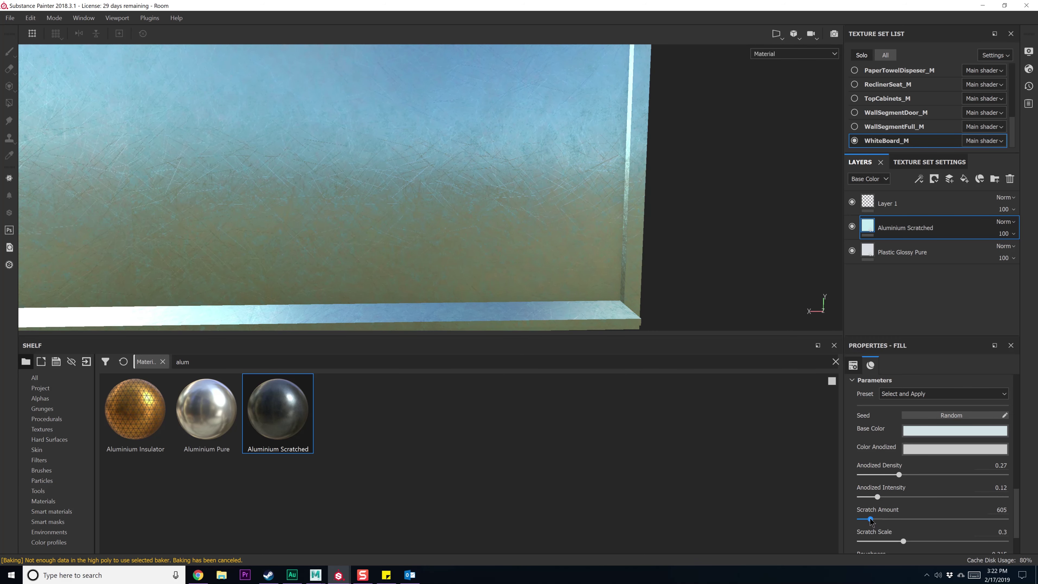
Set Aluminium Scratched's Scratch Scale to 0.11 and Roughness to 0.49, and check the metal across the whole board
scroll(896, 514, "down", 2)
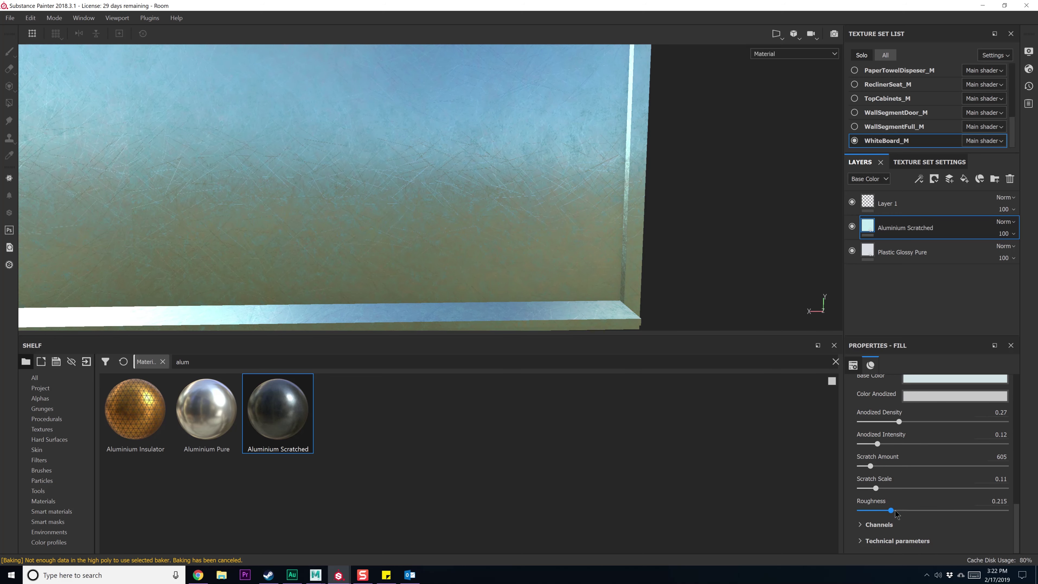
left_click(931, 510)
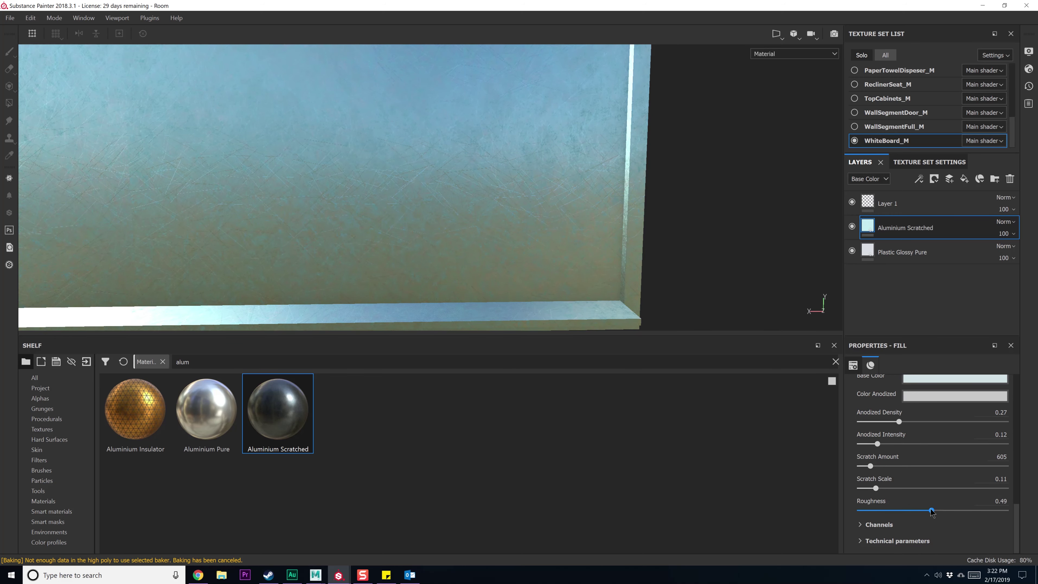
middle_click_drag(553, 169, 642, 250, "alt")
scroll(617, 164, "down", 5)
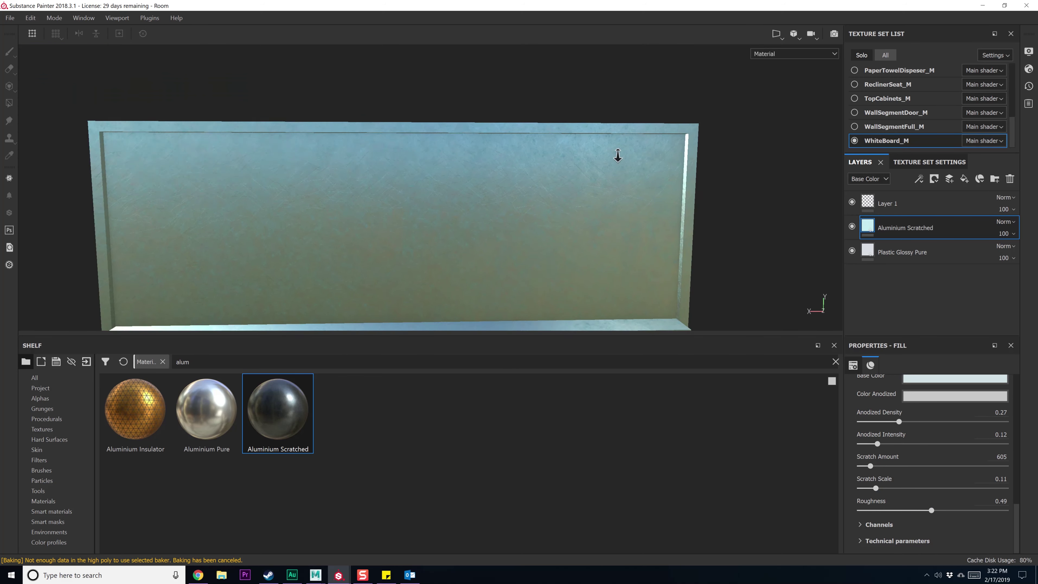
mouse_move(618, 179)
left_mouse_down("alt")
mouse_move(616, 190)
mouse_move(486, 207)
mouse_move(630, 225)
mouse_move(609, 243)
left_mouse_up("alt")
scroll(862, 380, "up", 6)
Look over the whiteboard's texture set settings and mesh maps, and display the environment maps in the shelf
left_click(919, 164)
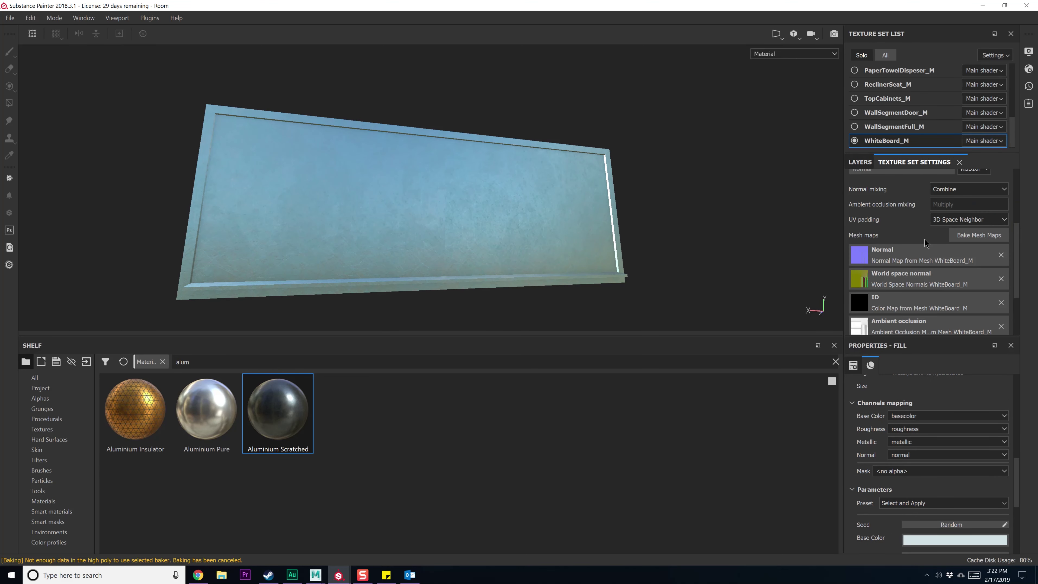
scroll(926, 229, "down", 5)
scroll(926, 278, "up", 5)
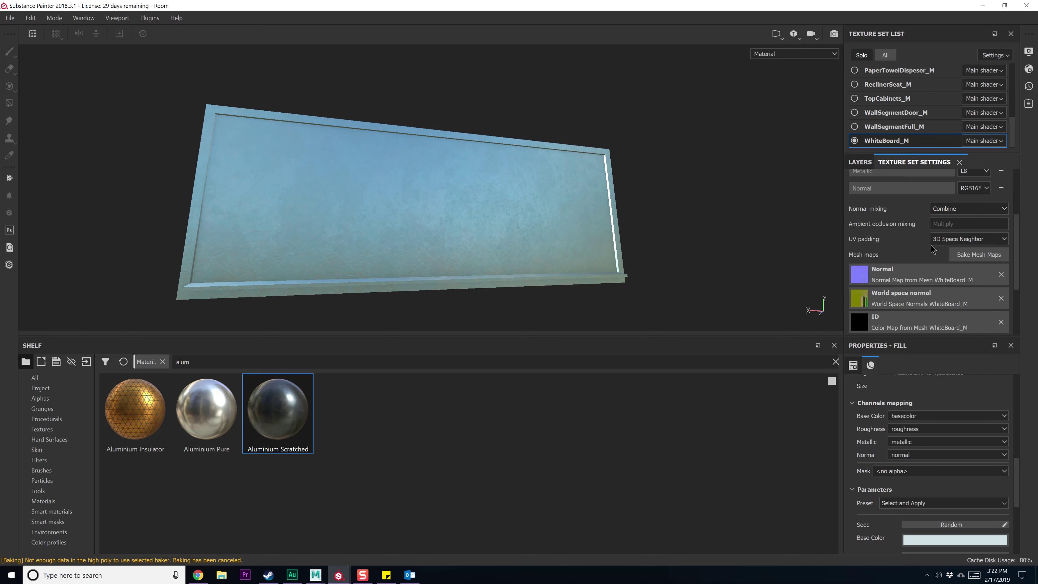
left_click(860, 162)
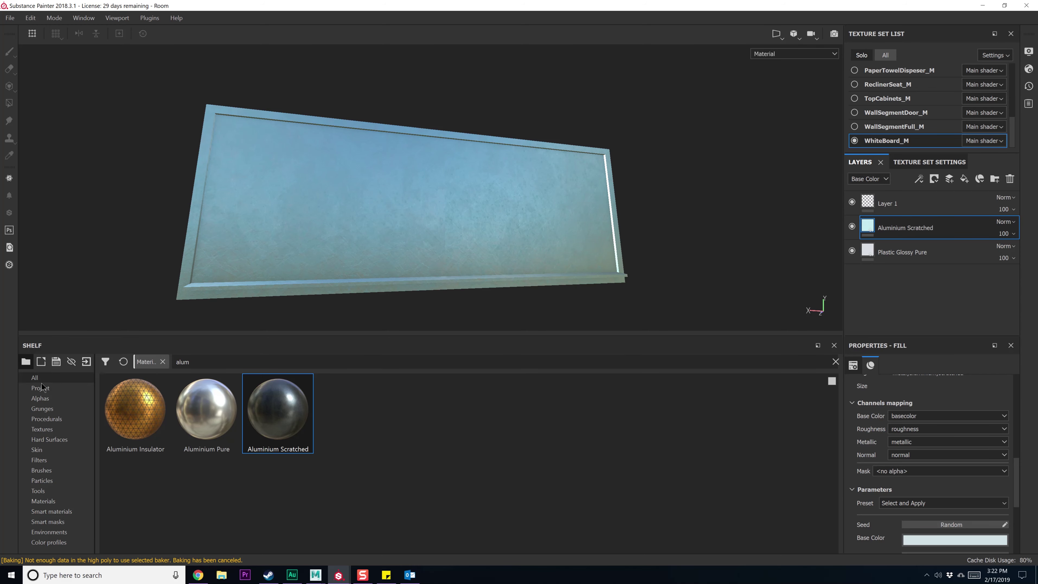
left_click(49, 532)
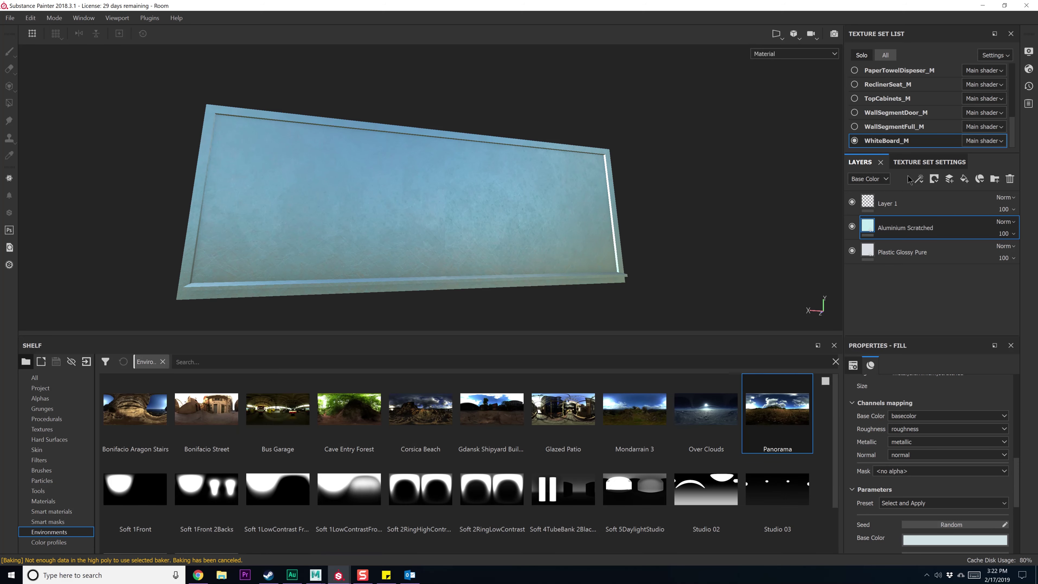
Set the viewport's environment map to Soft 5DaylightStudio and desaturate Aluminium Scratched's base color to a nearly neutral light grey
left_click(929, 162)
left_click(1030, 52)
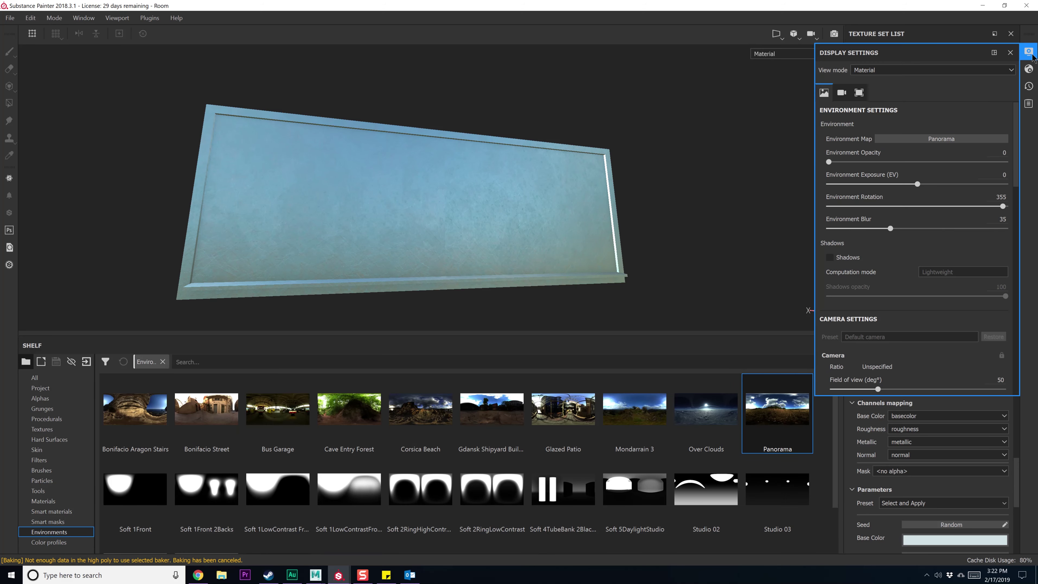
left_click(946, 139)
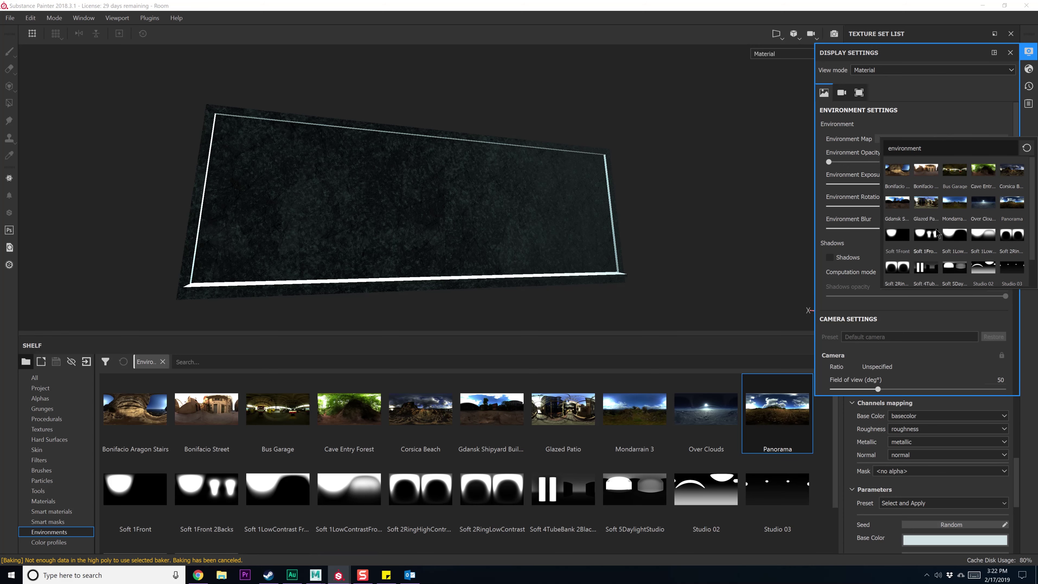
scroll(988, 266, "down", 1)
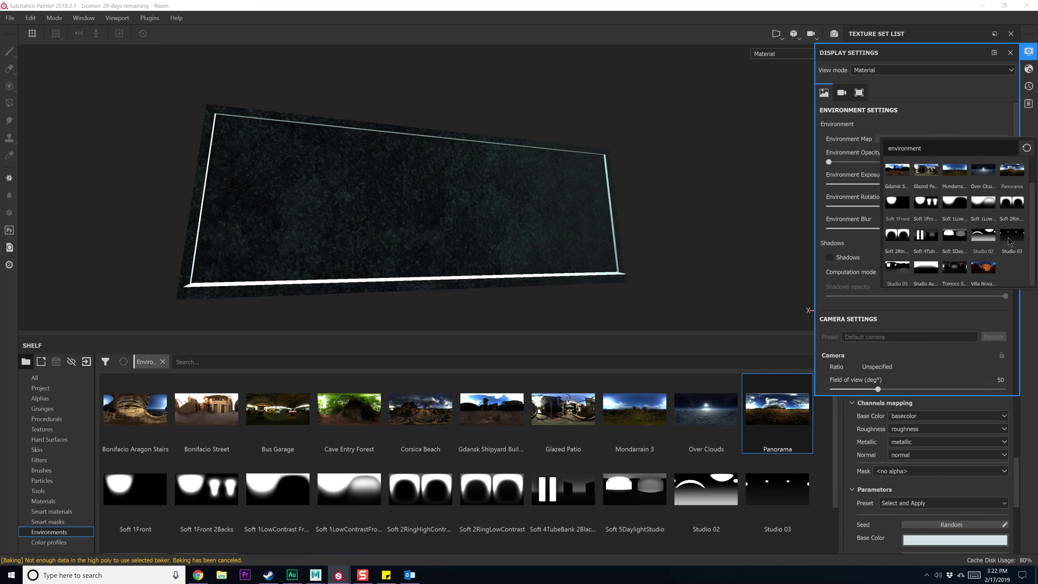
left_click(955, 236)
left_click_drag(658, 196, 609, 217, "alt")
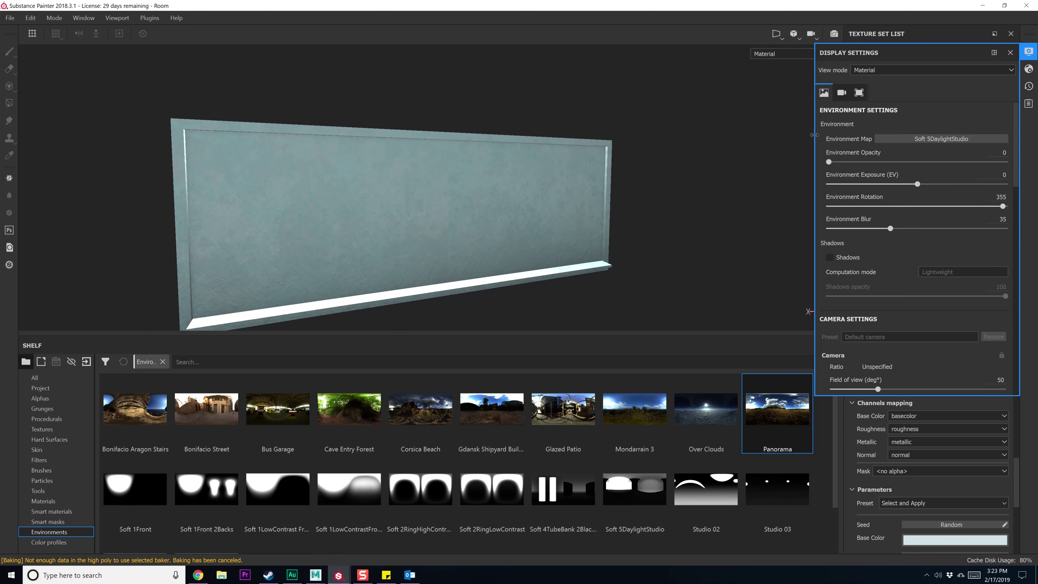
left_click(1011, 54)
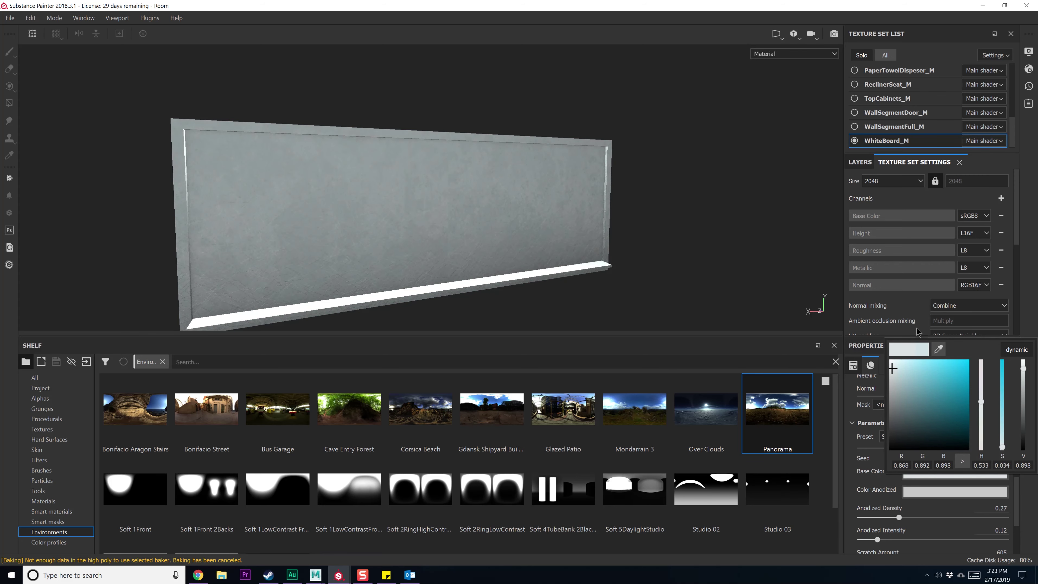
left_click_drag(706, 311, 610, 292, "alt")
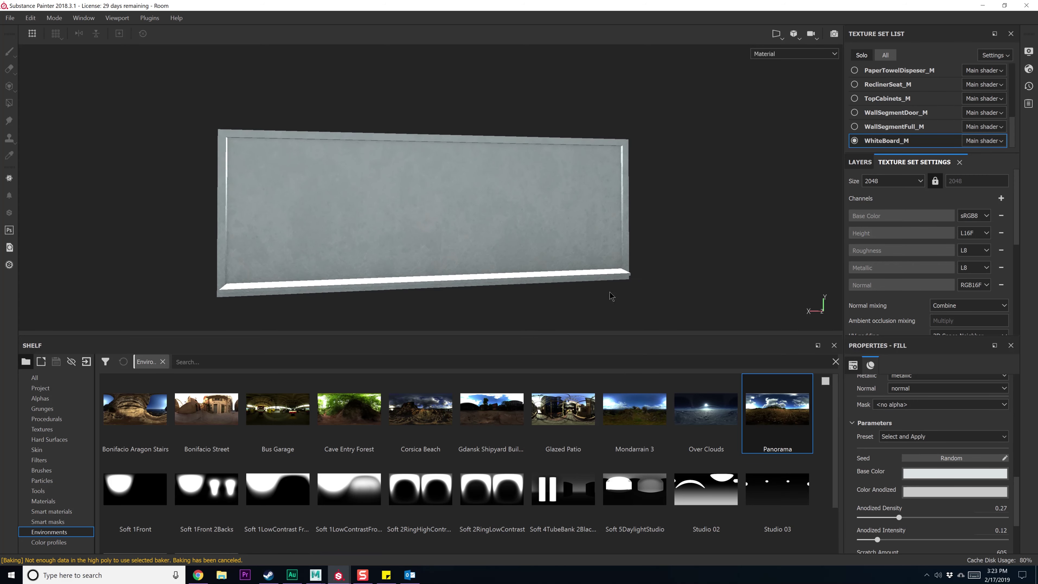
scroll(932, 405, "up", 6)
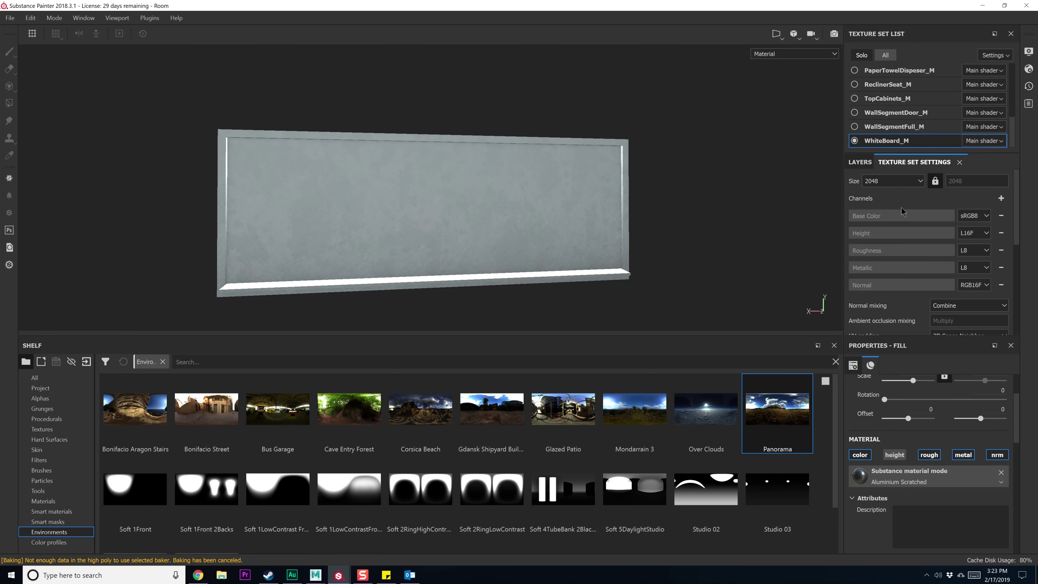
Add a white mask to the Aluminium Scratched layer
left_click(860, 161)
right_click(939, 230)
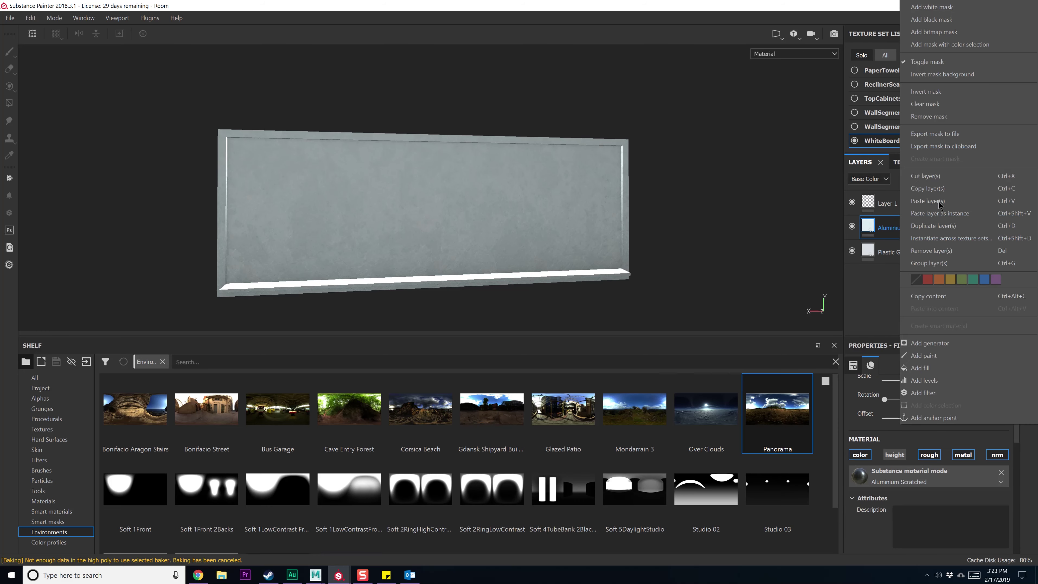
left_click(936, 34)
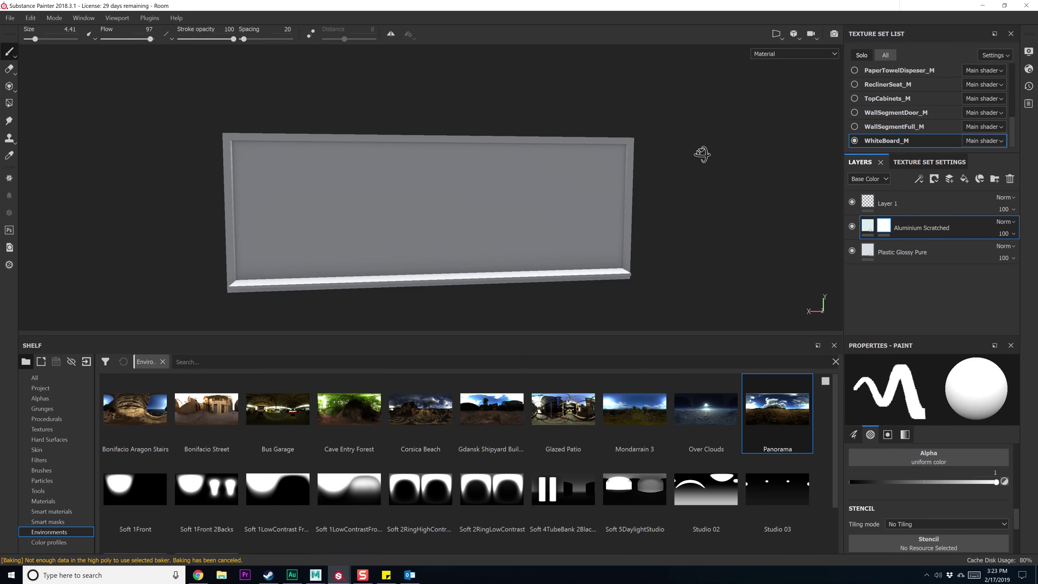
left_click(868, 226)
right_click(903, 225)
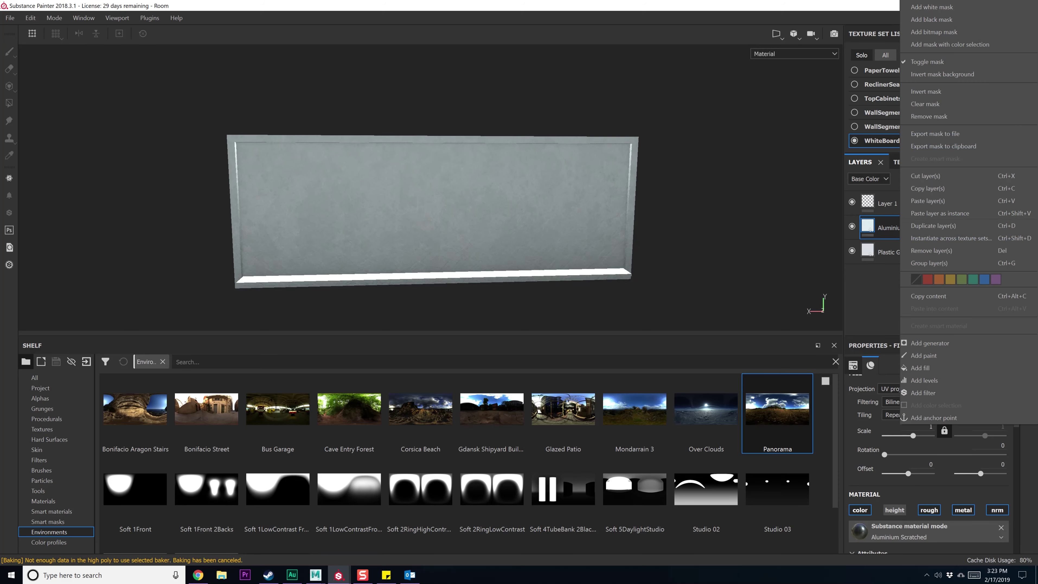
left_click(932, 8)
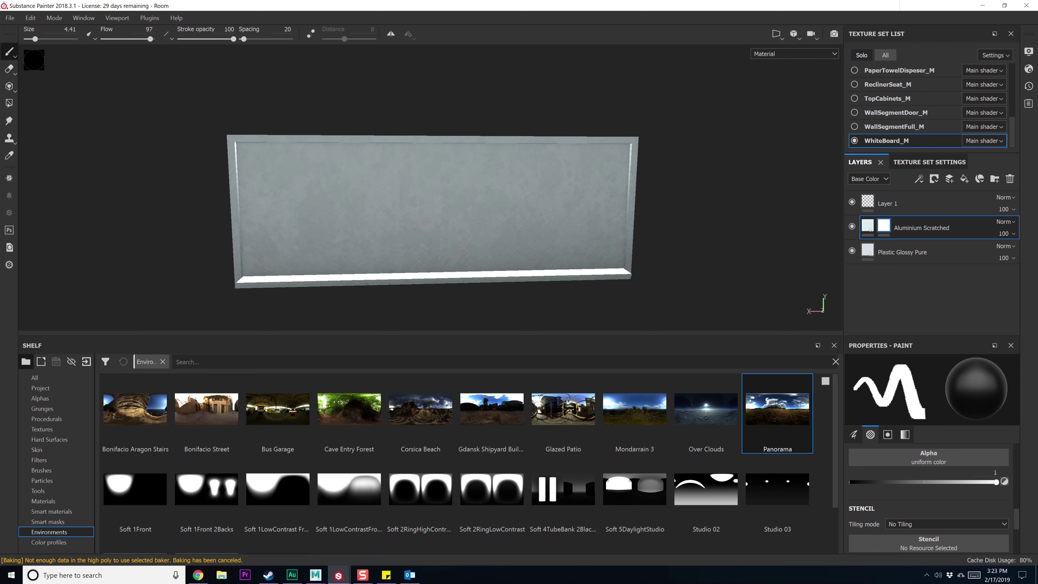
Polygon-fill the whiteboard's inner panel with color 0 in the Aluminium Scratched mask, leaving the metal on the frame only
left_click(9, 102)
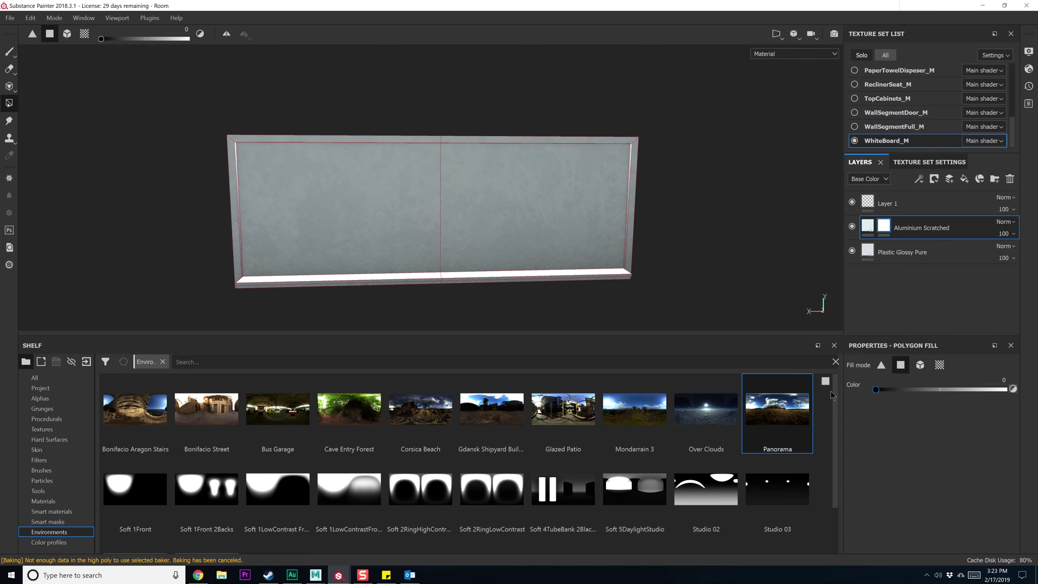
left_click_drag(467, 232, 709, 219, "alt")
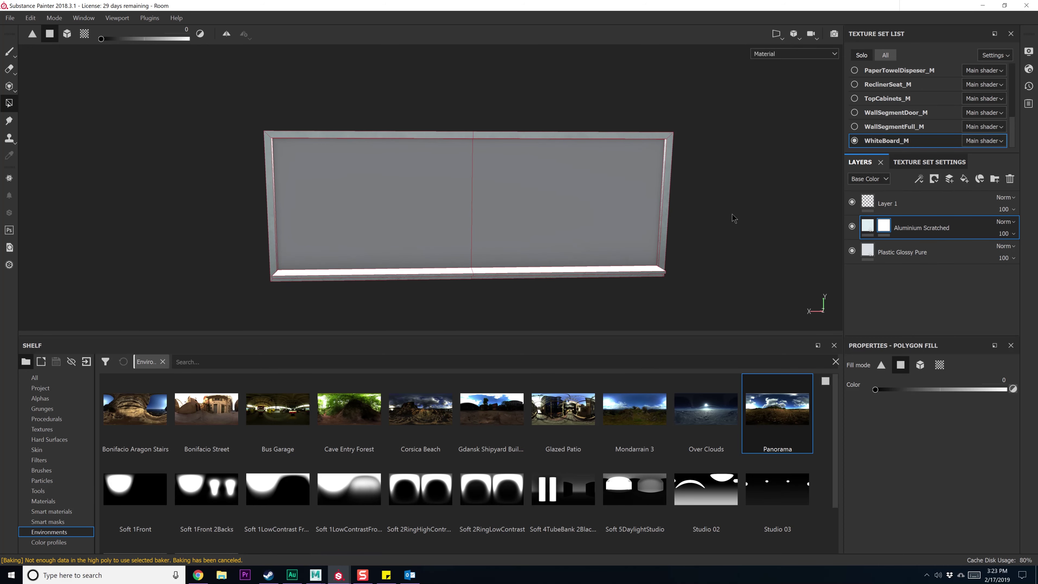
scroll(735, 219, "up", 2)
Set Plastic Glossy Pure's base color to pure white, with R, G and B at 1.000
left_click(871, 257)
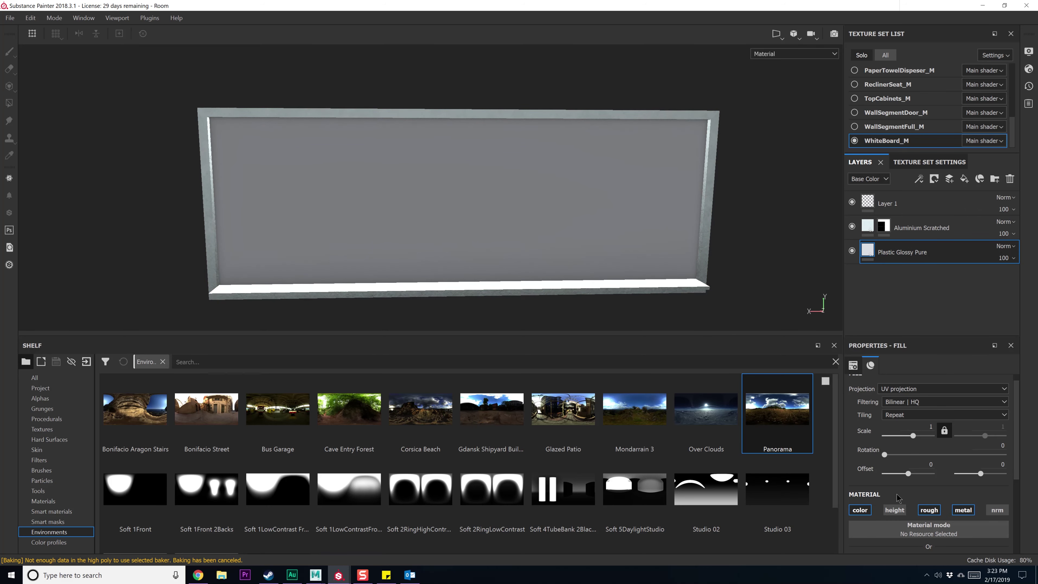
scroll(897, 498, "down", 3)
left_click(899, 482)
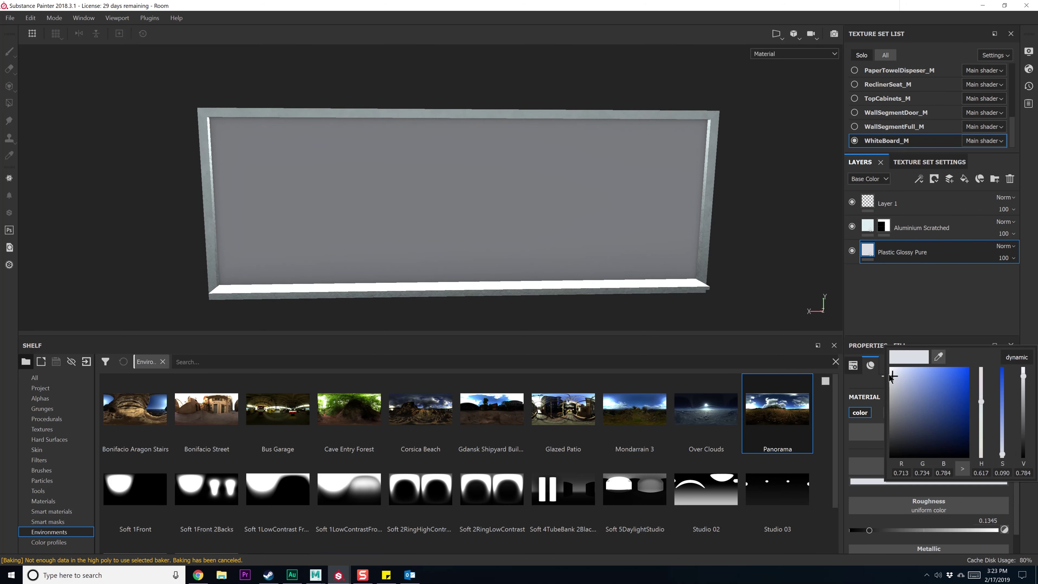
left_click_drag(891, 376, 889, 376)
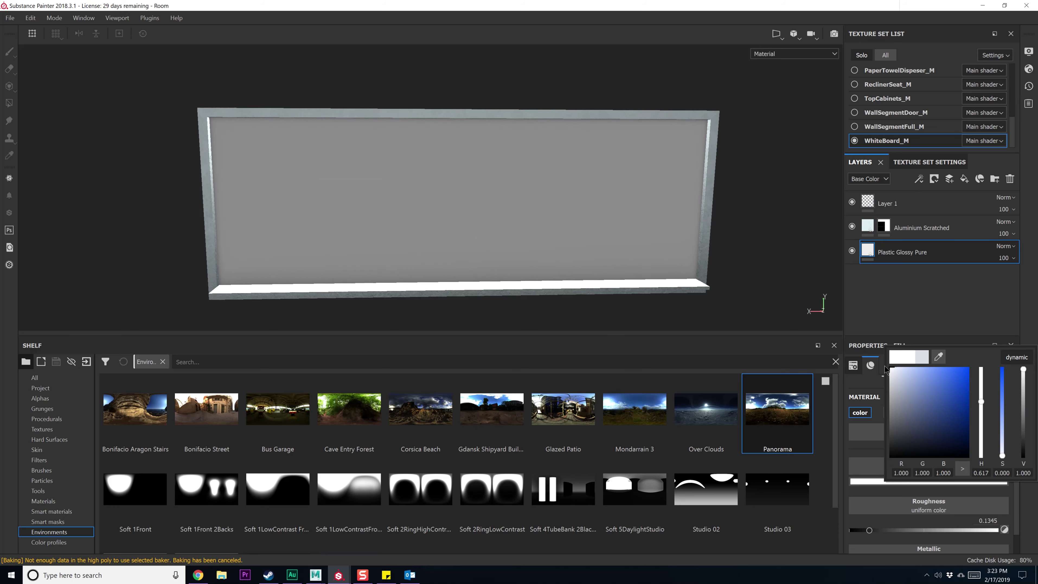
Try Aluminium Scratched with Roughness 0.23 and a higher Scratch Amount, and check the whiteboard's frame from several angles
left_click_drag(665, 255, 782, 273, "alt")
middle_click_drag(425, 231, 491, 227, "alt")
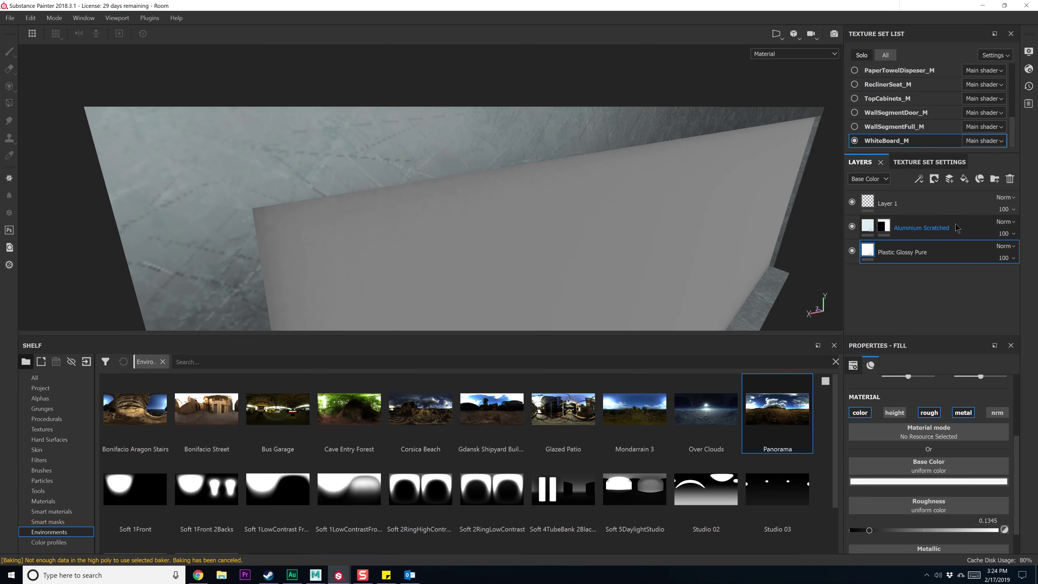
left_click(875, 230)
left_click(993, 511)
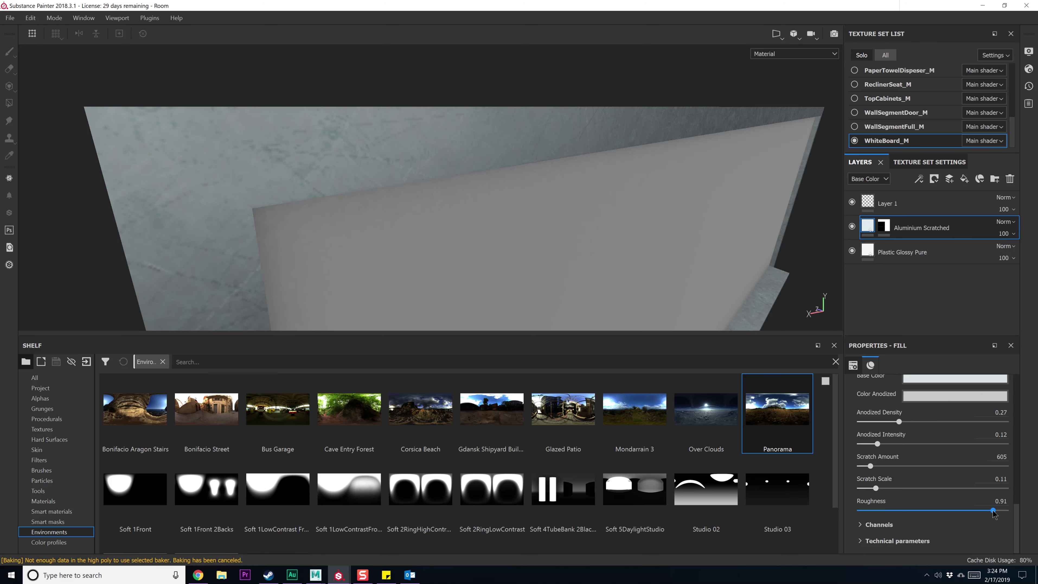
left_click(893, 511)
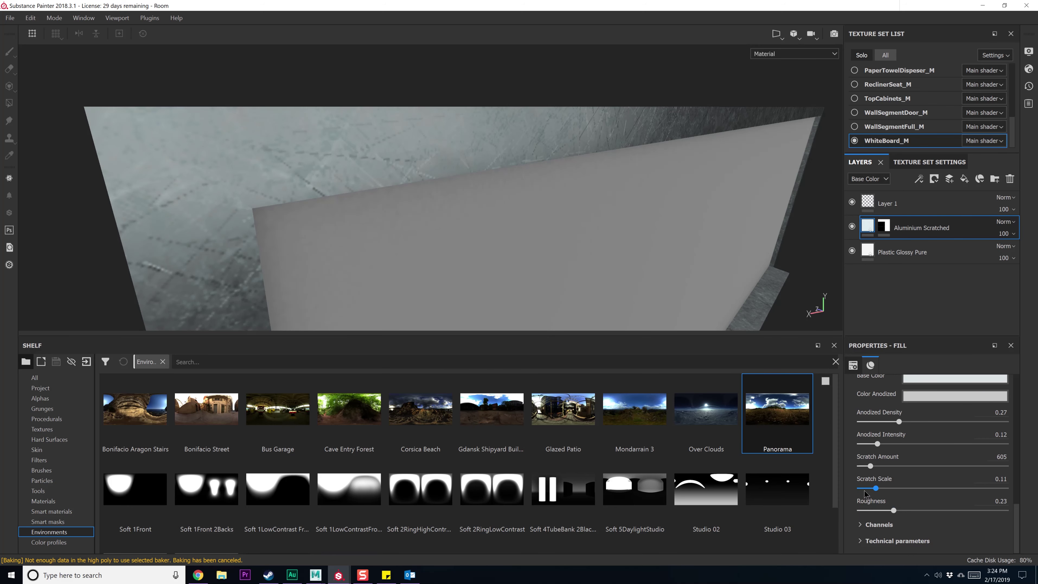
mouse_move(864, 470)
left_mouse_down()
mouse_move(920, 444)
mouse_move(879, 466)
left_mouse_up()
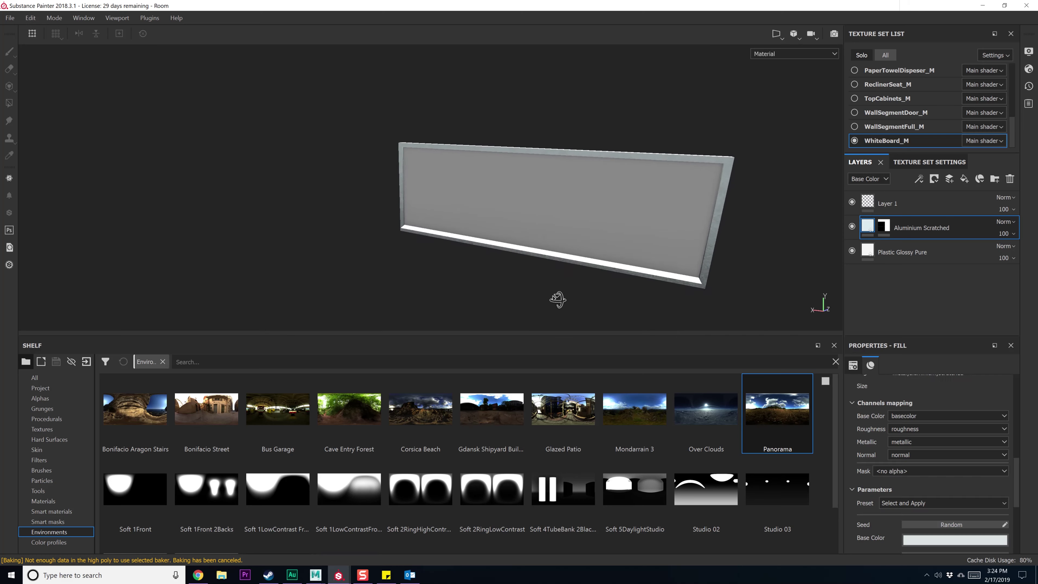
left_click_drag(559, 298, 866, 288, "alt")
right_click_drag(563, 241, 582, 357, "alt")
left_click_drag(582, 357, 793, 256, "alt")
Search the shelf materials for "metal", replace the Aluminium Scratched layer's material with Iron Shiny, and check the frame
scroll(924, 409, "up", 5)
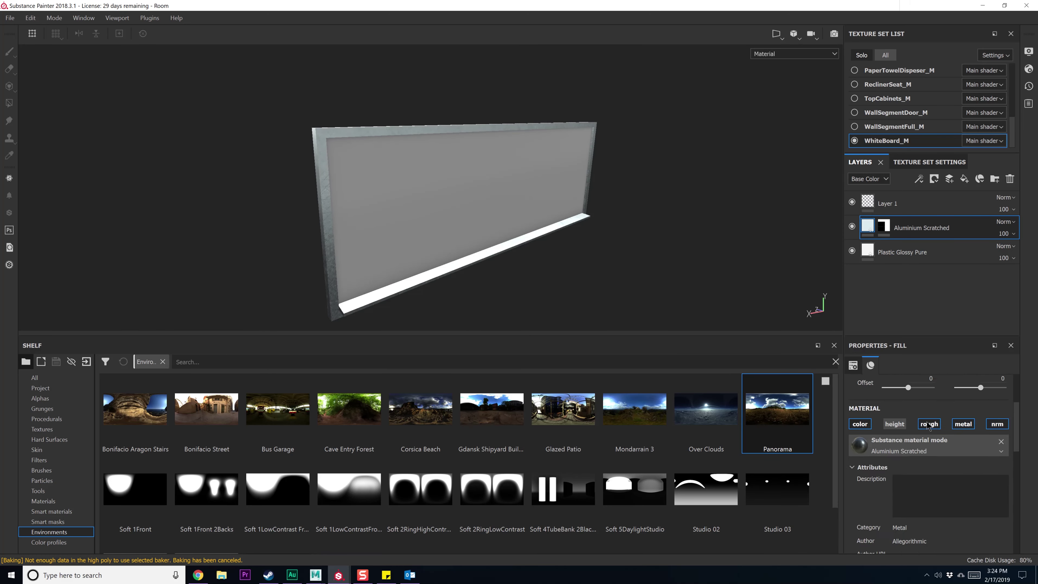
left_click(323, 365)
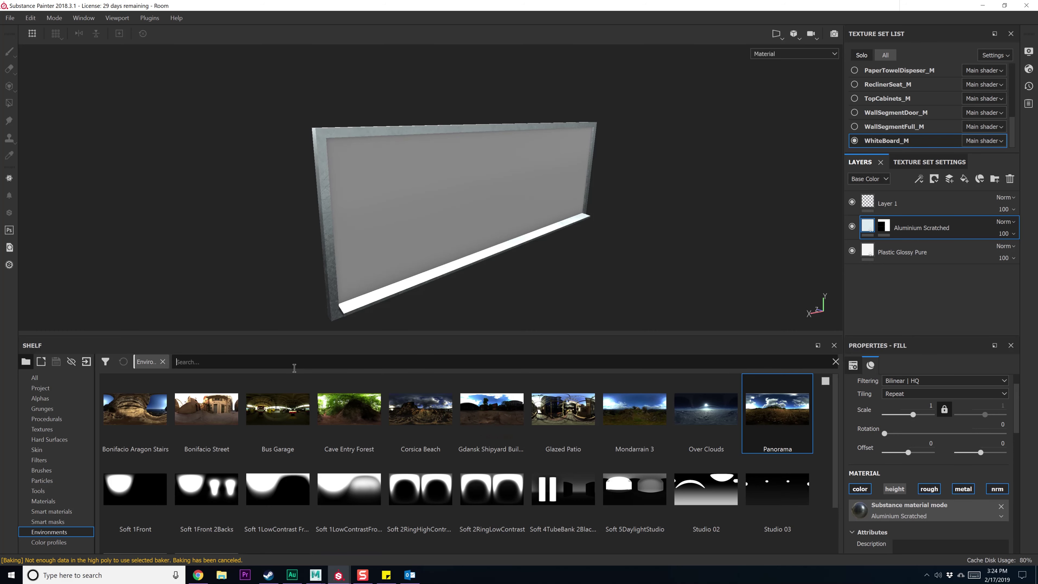
type("metal")
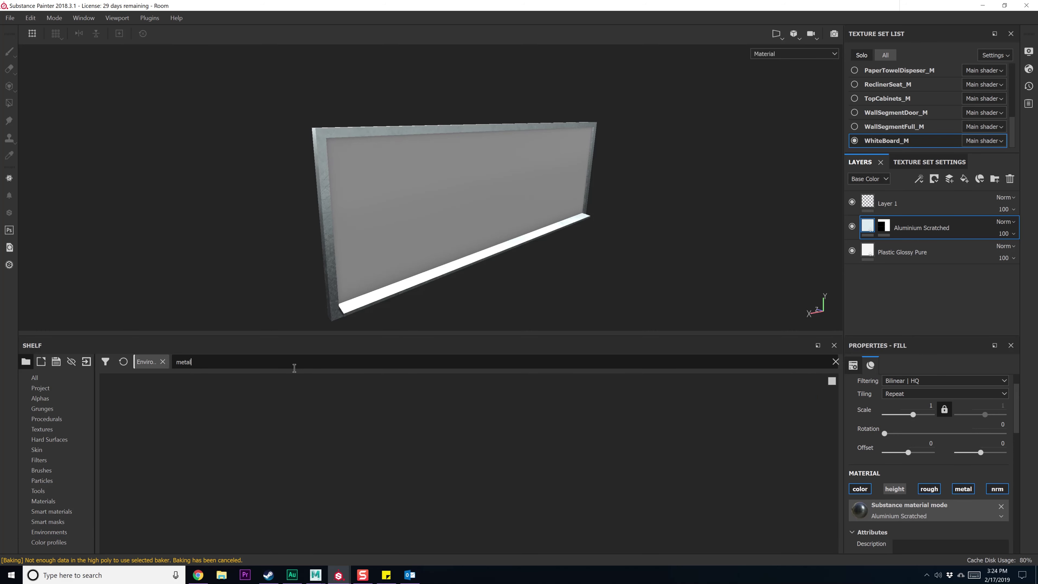
left_click(61, 502)
type("meta")
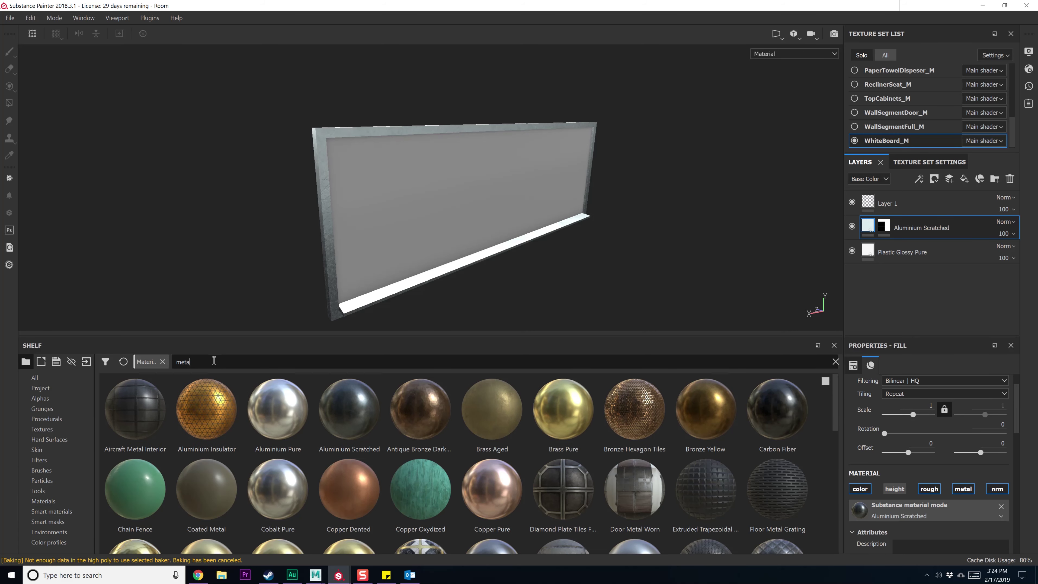
scroll(286, 425, "down", 3)
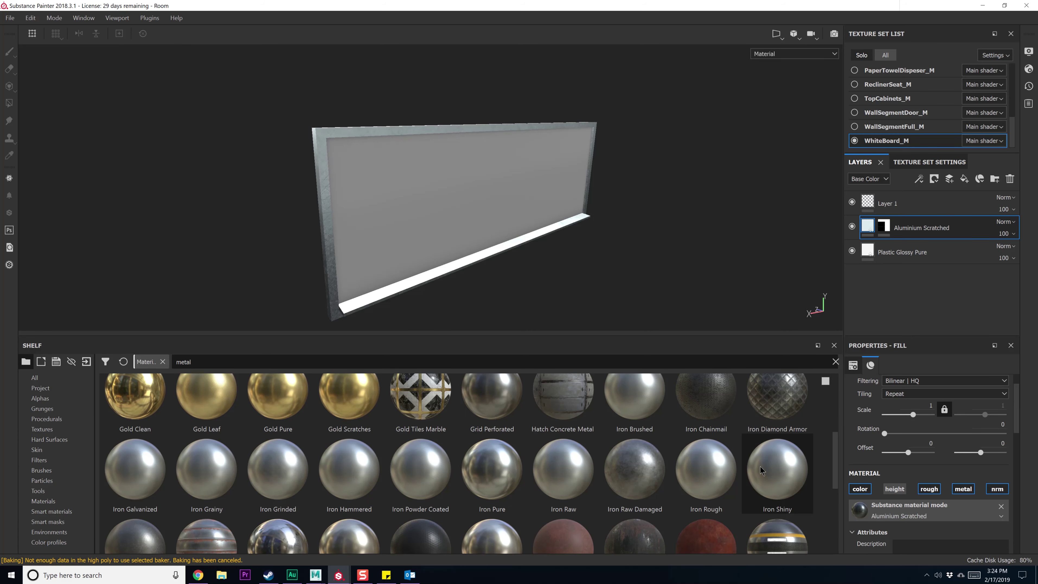
left_click_drag(771, 469, 924, 516)
left_click_drag(514, 231, 653, 244, "alt")
middle_click_drag(477, 213, 450, 167, "alt")
left_click_drag(450, 168, 479, 225, "alt")
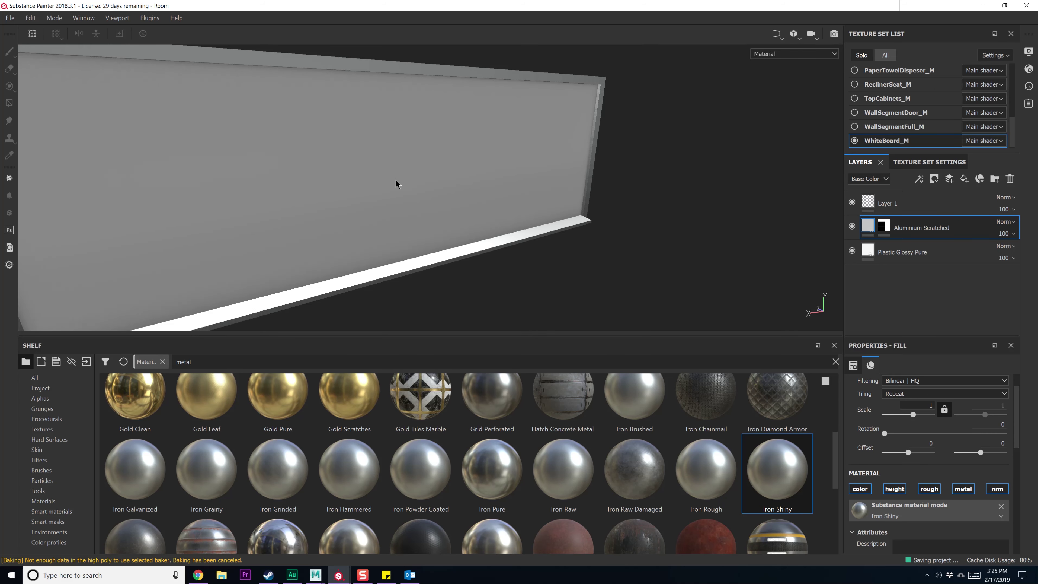
Show all texture sets and look over the whole room, including the whiteboard, recliner seat, cabinets, door, examining table and floor
scroll(899, 115, "up", 3)
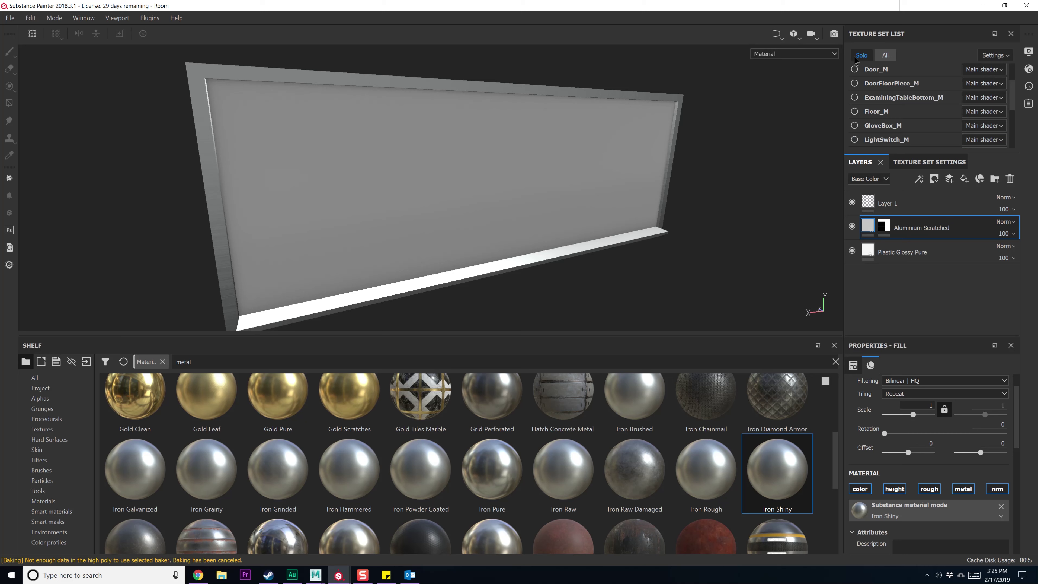
left_click(861, 55)
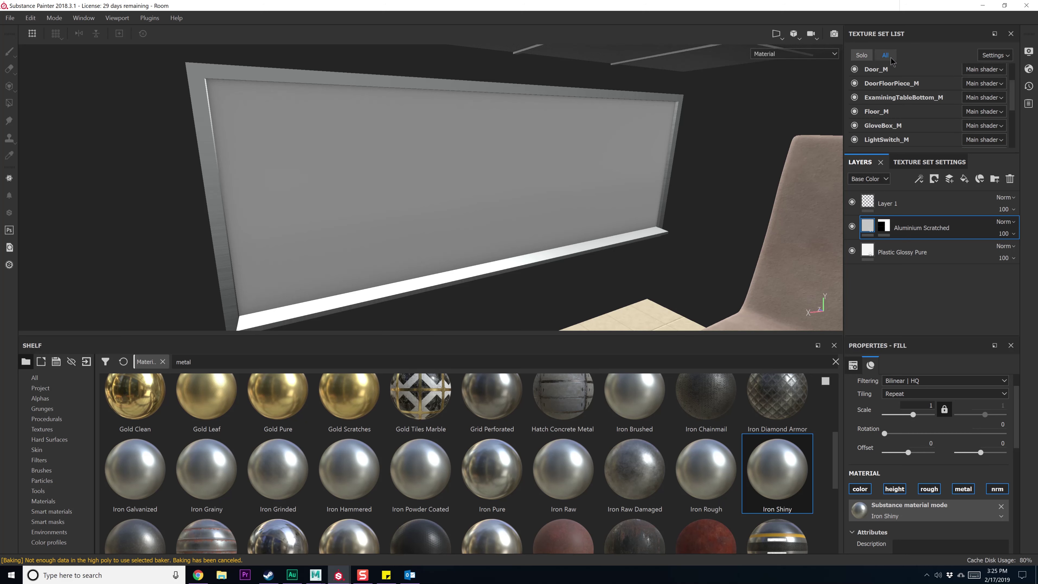
middle_click_drag(653, 177, 403, 192, "alt")
left_click_drag(402, 192, 579, 282, "alt")
middle_click_drag(580, 282, 373, 238, "alt")
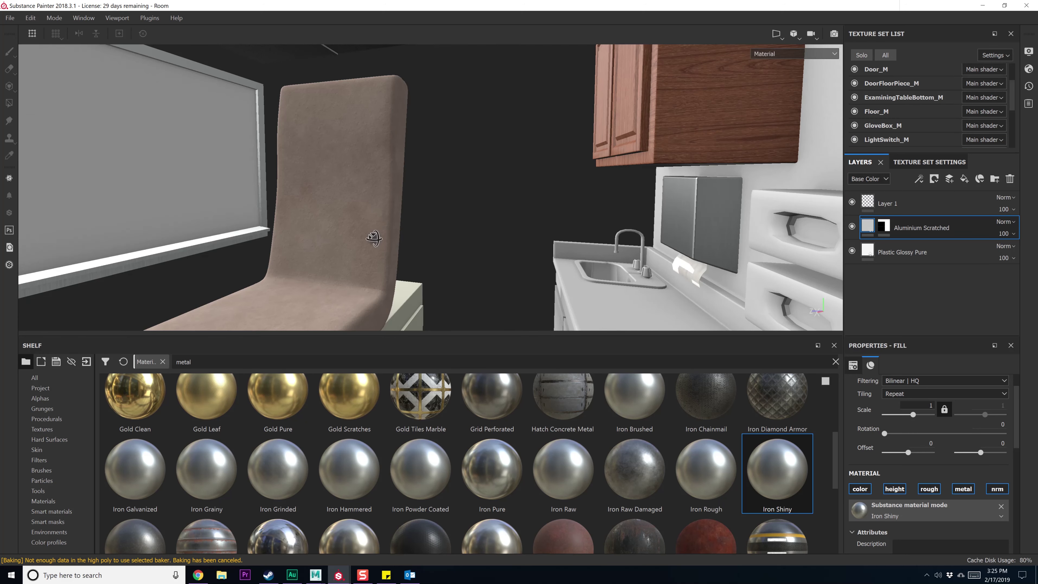
left_click_drag(374, 238, 474, 200, "alt")
middle_click_drag(470, 174, 410, 187, "alt")
left_click_drag(411, 188, 451, 263, "alt")
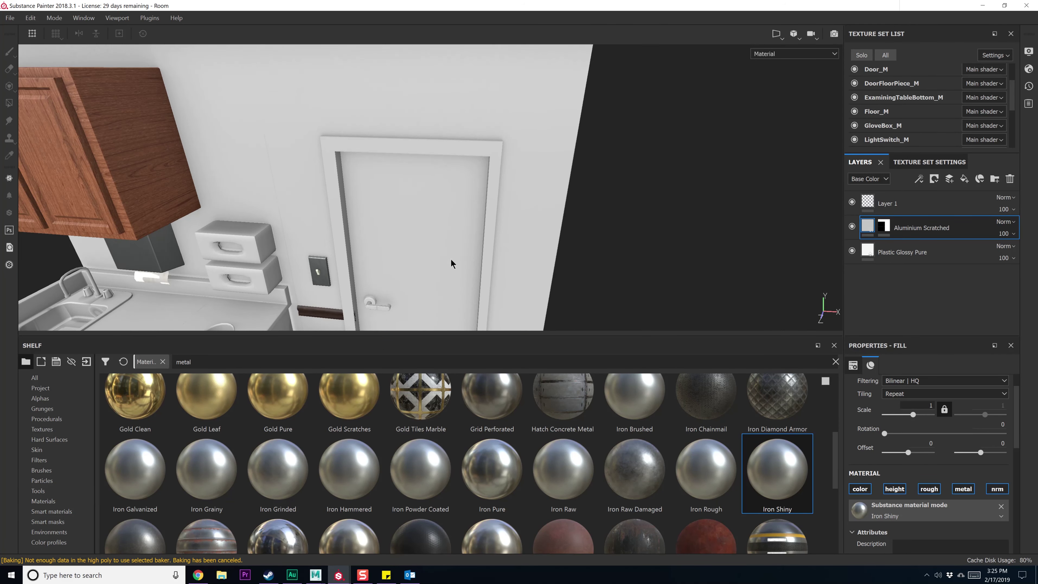
scroll(484, 187, "down", 8)
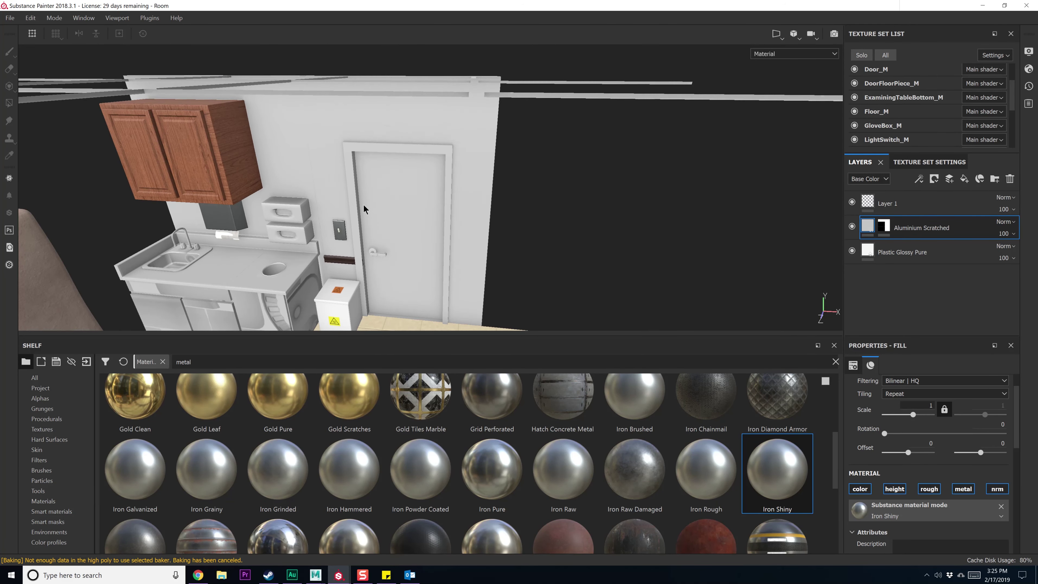
left_click_drag(453, 205, 545, 134, "alt")
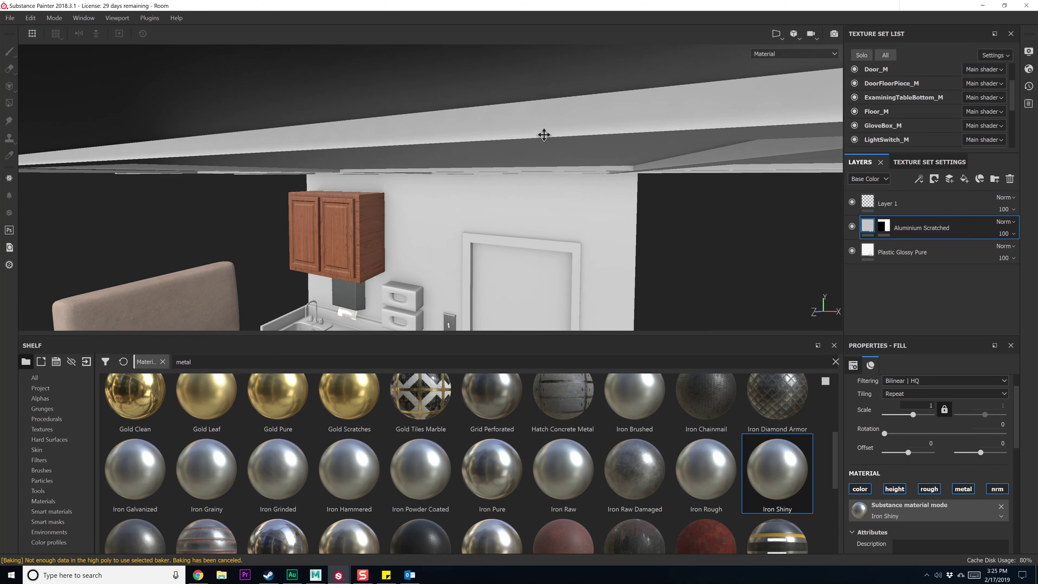
middle_click_drag(533, 222, 401, 130, "alt")
middle_click_drag(223, 312, 306, 218, "alt")
left_click_drag(307, 223, 543, 191, "alt")
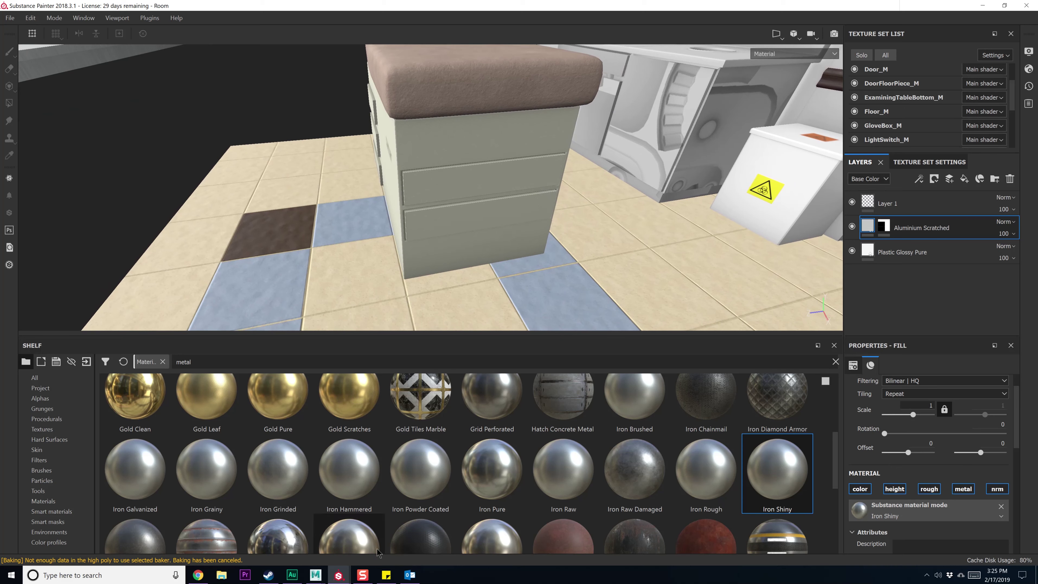
mouse_move(362, 575)
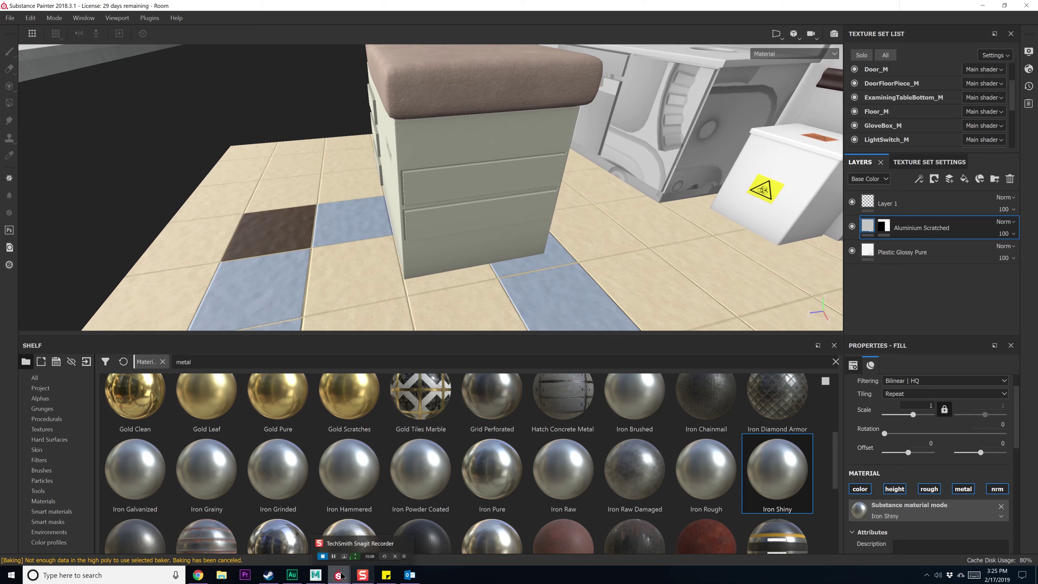